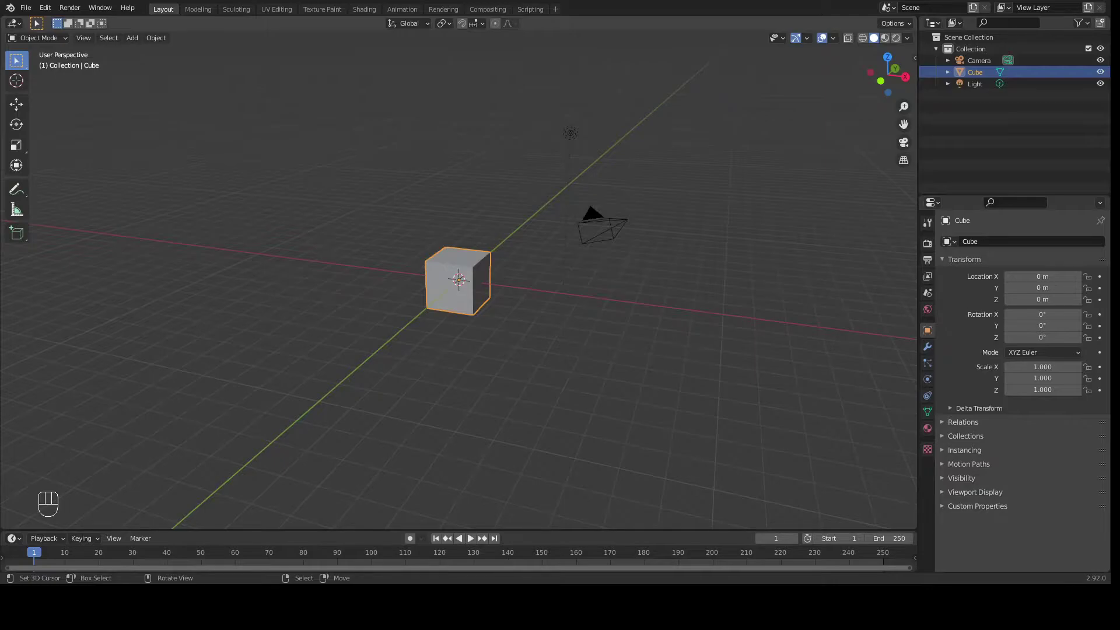
Step: Delete the default cube from the scene
{"action": "middle_click_drag", "start_coordinate": [175, 163], "coordinate": [309, 230]}
{"action": "scroll", "coordinate": [336, 215], "scroll_direction": "up", "scroll_amount": 3}
{"action": "scroll", "coordinate": [327, 170], "scroll_direction": "up", "scroll_amount": 1}
{"action": "scroll", "coordinate": [327, 170], "scroll_direction": "down", "scroll_amount": 1}
{"action": "key", "text": "Delete"}
Step: Add an ico sphere at the origin and scale it up to about 1.227 as the snowman's base
{"action": "middle_click_drag", "start_coordinate": [315, 190], "coordinate": [369, 291]}
{"action": "middle_click_drag", "start_coordinate": [428, 330], "coordinate": [457, 325]}
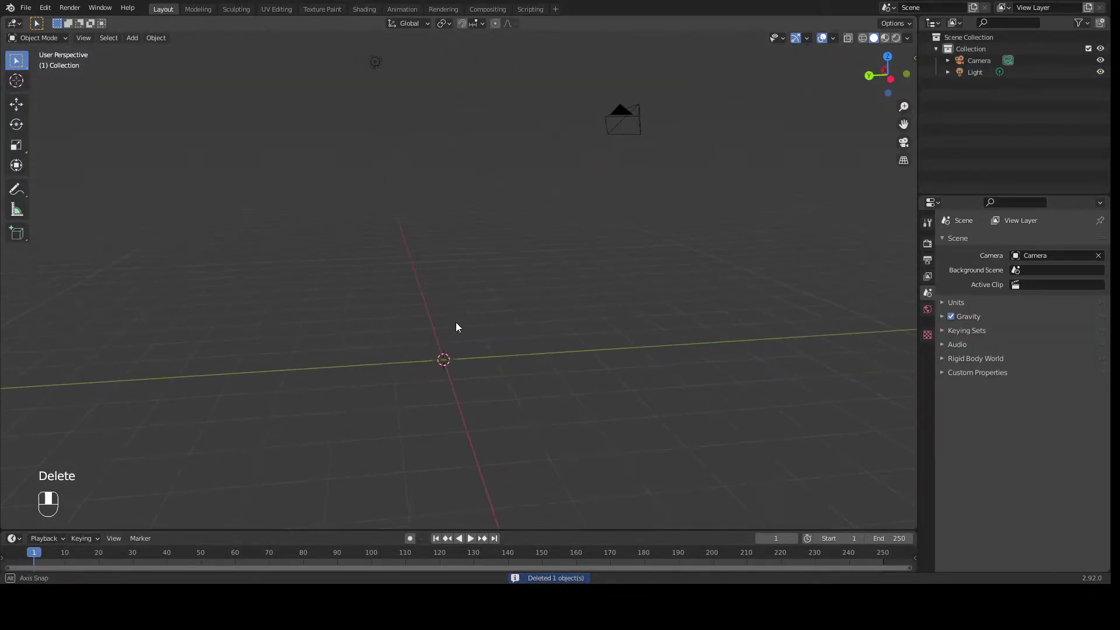
{"action": "key", "text": "shift+a"}
{"action": "mouse_move", "coordinate": [561, 321]}
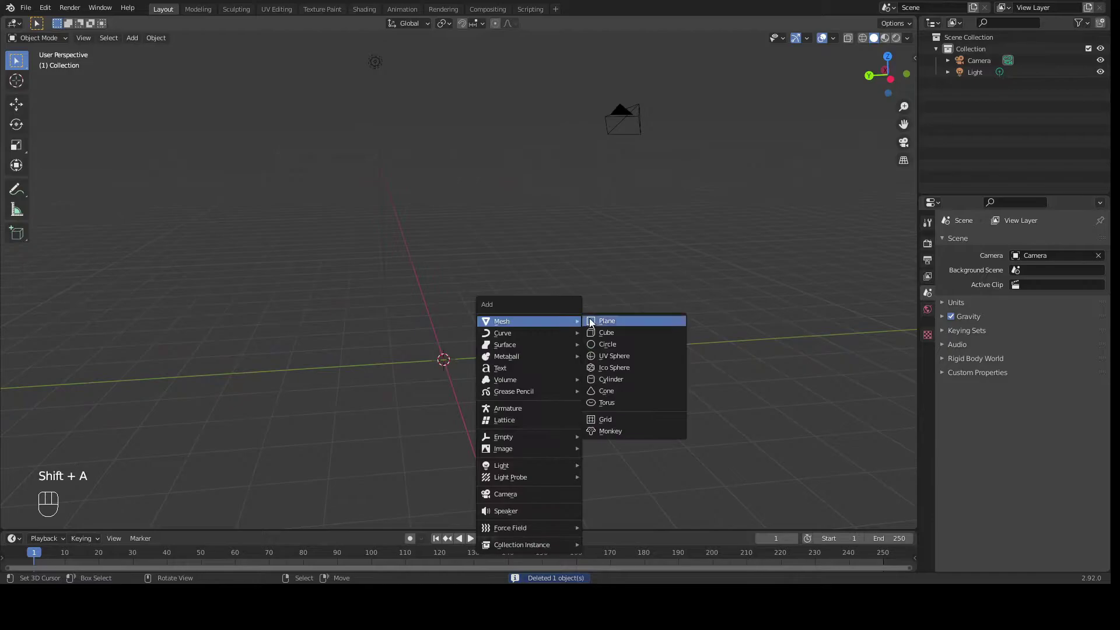
{"action": "left_click", "coordinate": [617, 369]}
{"action": "middle_click_drag", "start_coordinate": [634, 455], "coordinate": [547, 337]}
{"action": "key", "text": "s"}
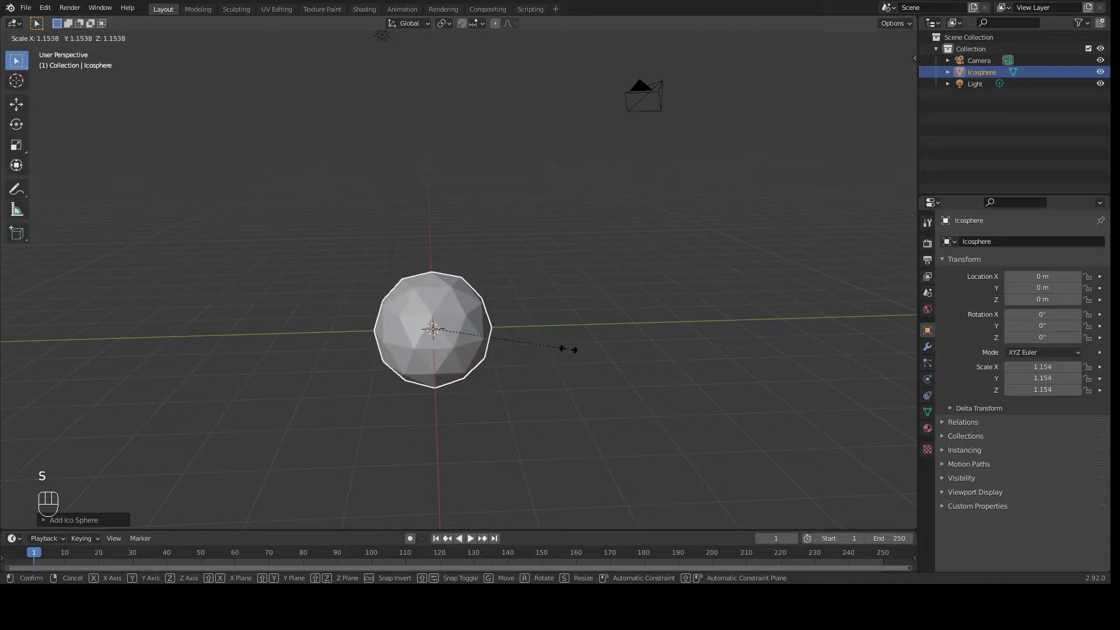
{"action": "left_click", "coordinate": [576, 354]}
Step: Duplicate the base sphere about 1.45 m up along Z and shrink the copy to a scale of about 0.997
{"action": "middle_click_drag", "start_coordinate": [575, 355], "coordinate": [612, 311]}
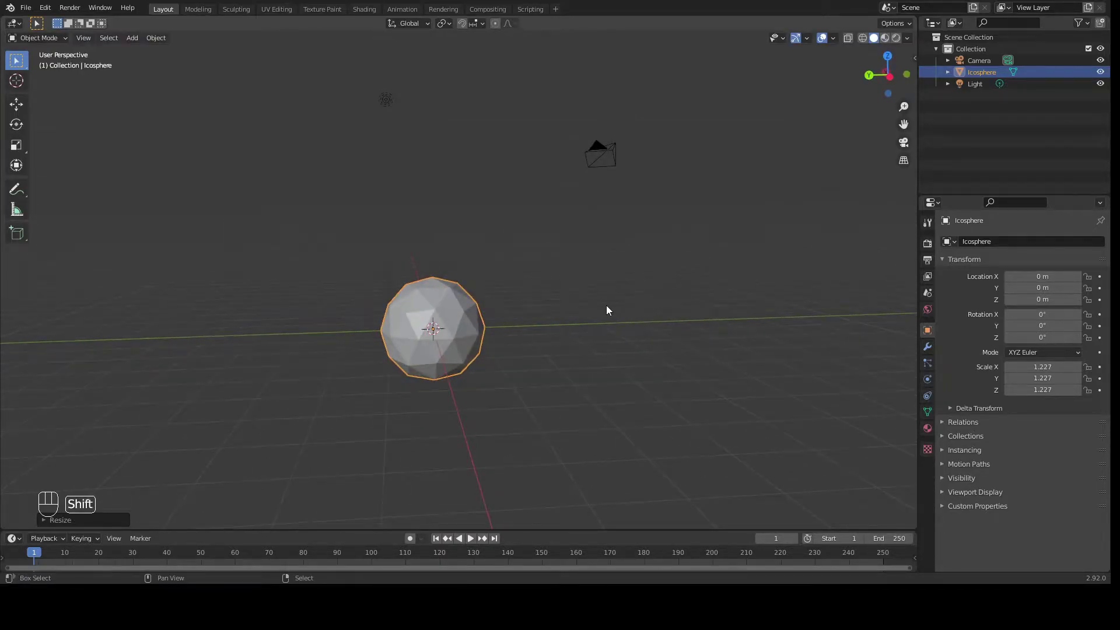
{"action": "key", "text": "shift+d"}
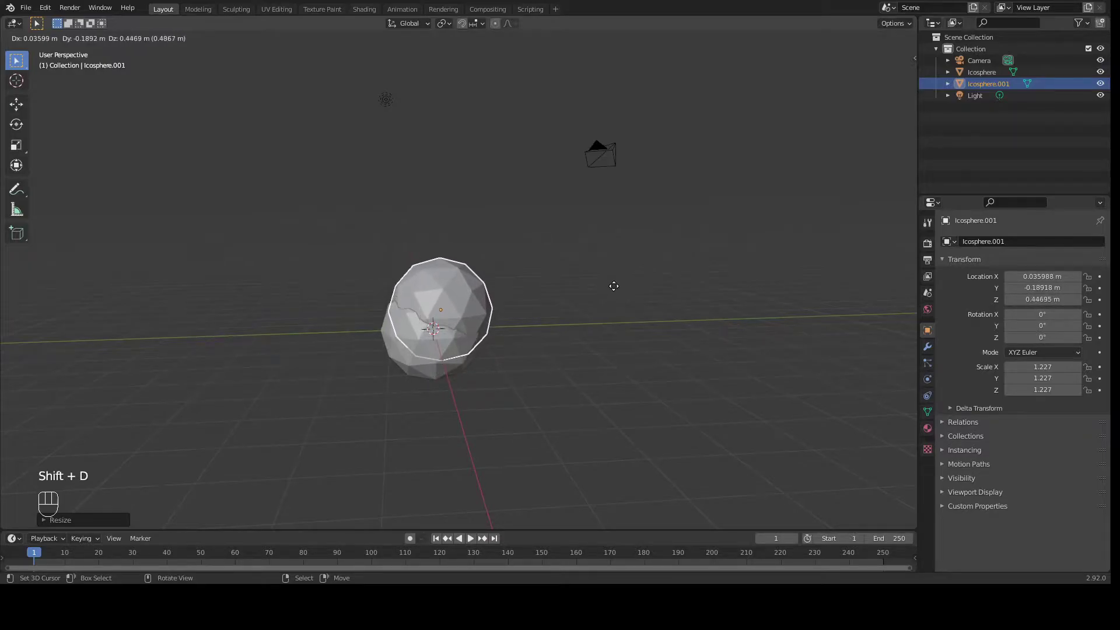
{"action": "key", "text": "z"}
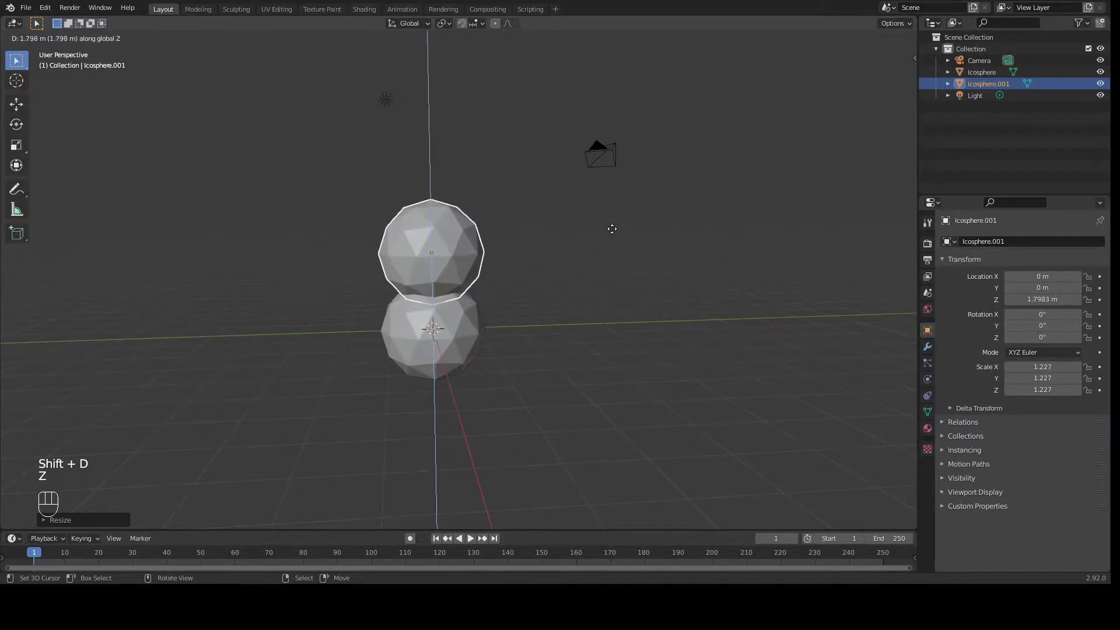
{"action": "left_click", "coordinate": [612, 244]}
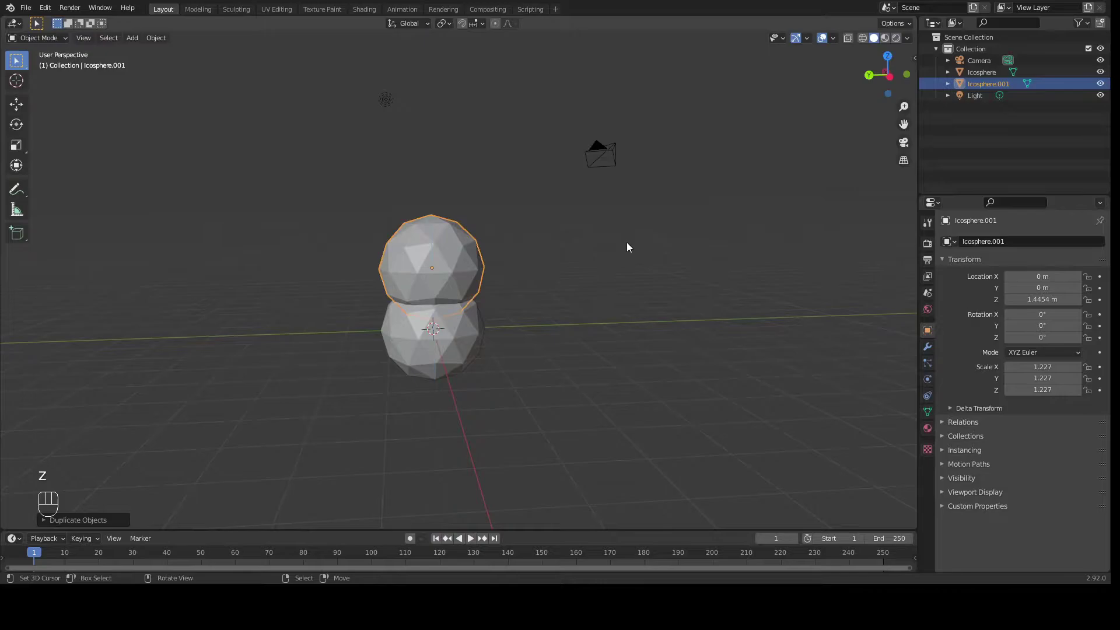
{"action": "key", "text": "s"}
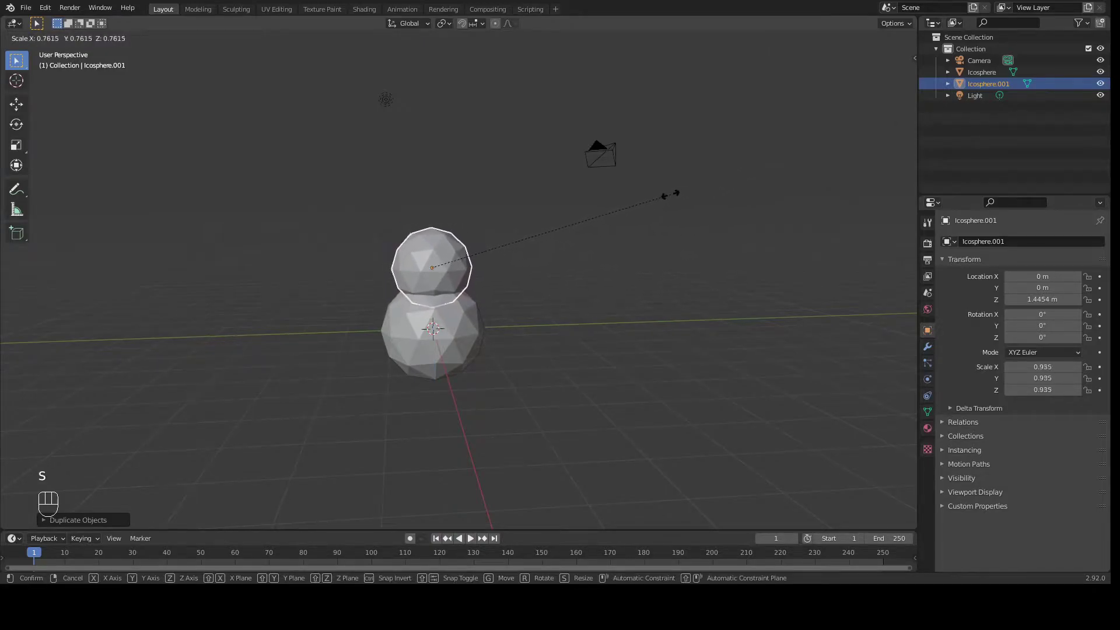
{"action": "left_click", "coordinate": [686, 205]}
Step: Duplicate the middle sphere about 1.3 m up along Z, shrink the copy into a head, and deselect it
{"action": "middle_click_drag", "start_coordinate": [686, 204], "coordinate": [488, 269]}
{"action": "key", "text": "shift+d"}
{"action": "key", "text": "z"}
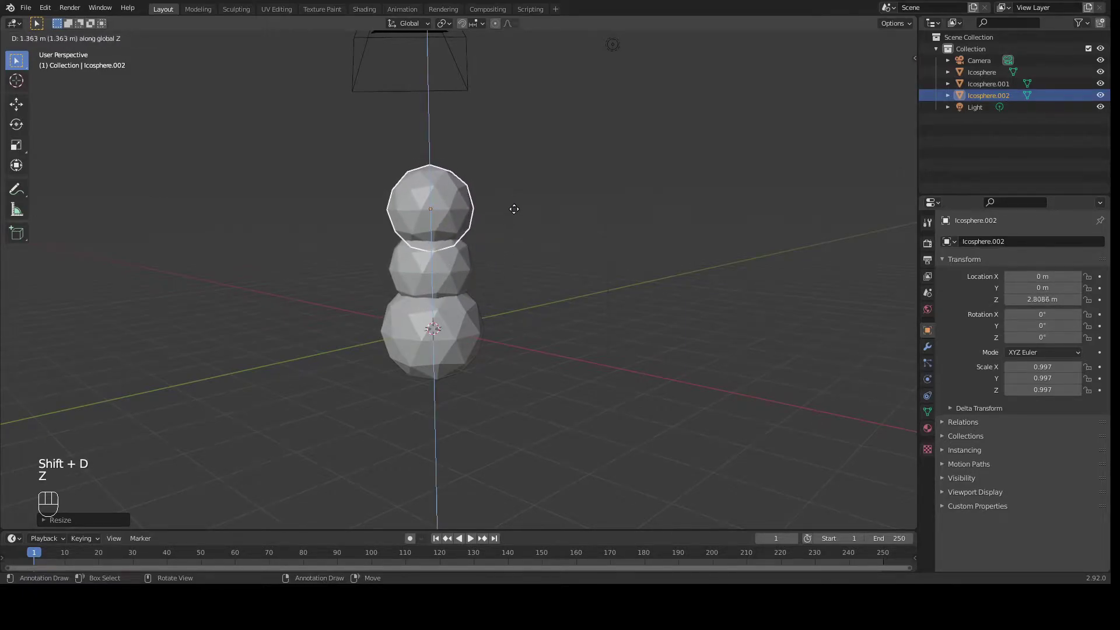
{"action": "left_click", "coordinate": [514, 212]}
{"action": "key", "text": "s"}
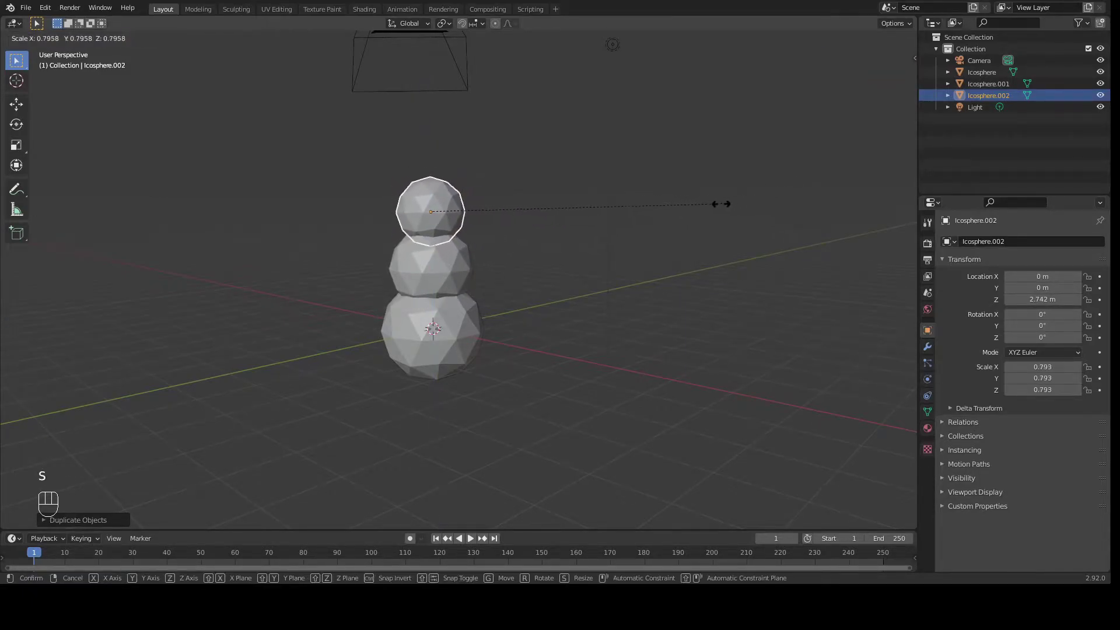
{"action": "left_click", "coordinate": [702, 208]}
{"action": "middle_click_drag", "start_coordinate": [702, 207], "coordinate": [564, 243]}
{"action": "left_click", "coordinate": [644, 239]}
Step: Open the middle sphere in Edit Mode and switch to face selection
{"action": "middle_click_drag", "start_coordinate": [644, 239], "coordinate": [436, 289]}
{"action": "left_click", "coordinate": [435, 288]}
{"action": "key", "text": "KP_Decimal"}
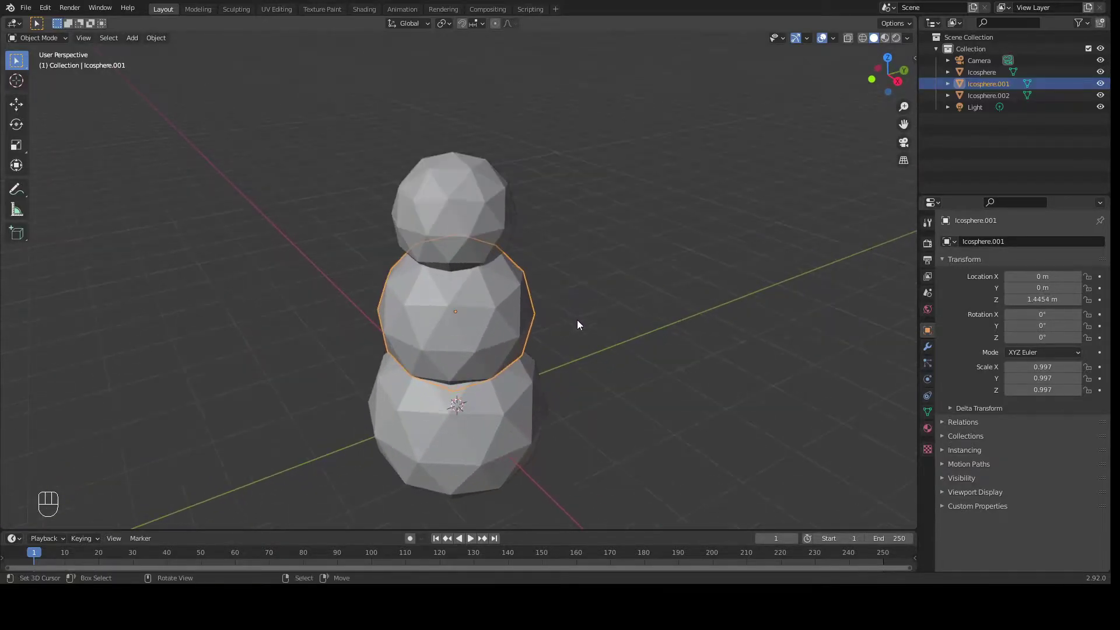
{"action": "key", "text": "Tab"}
{"action": "middle_click_drag", "start_coordinate": [645, 370], "coordinate": [485, 370]}
{"action": "middle_click_drag", "start_coordinate": [309, 264], "coordinate": [411, 254]}
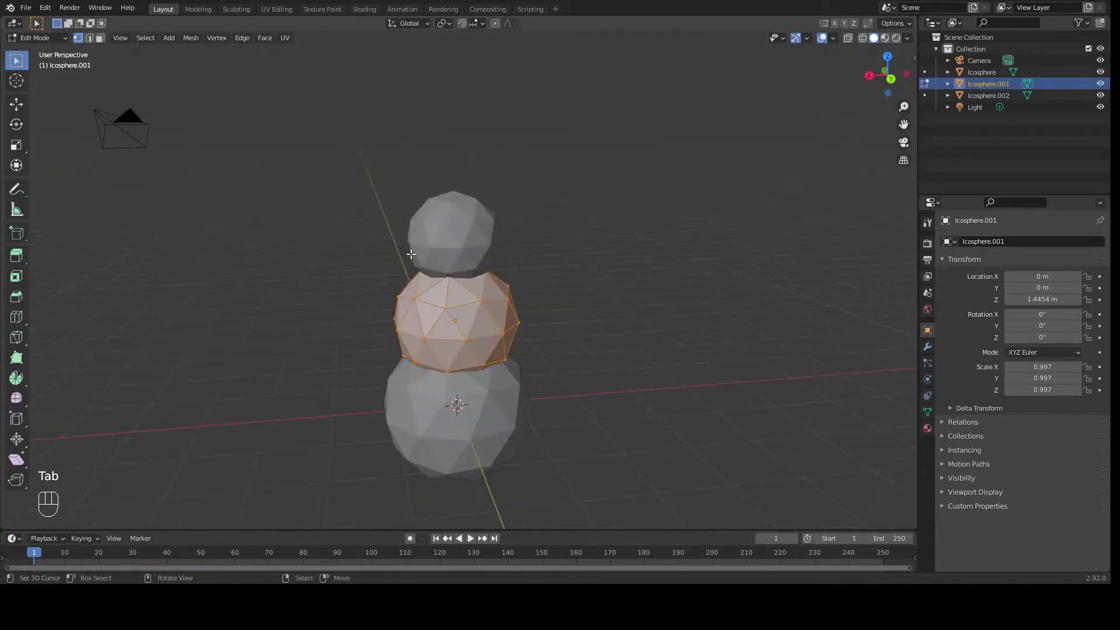
{"action": "left_click", "coordinate": [99, 37]}
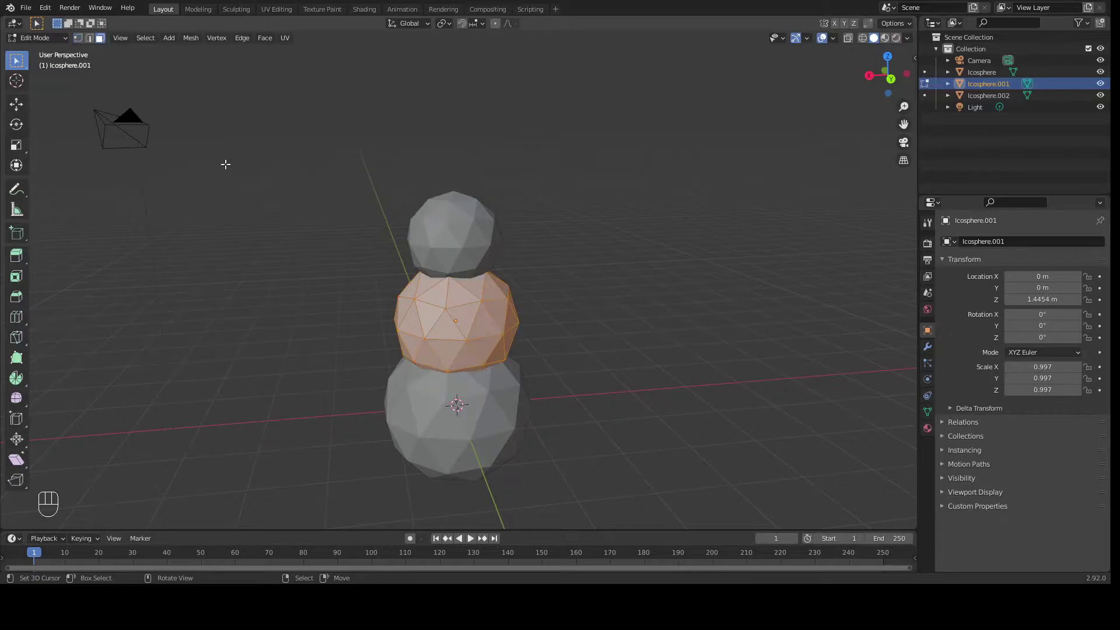
Step: Inset one side face of the middle sphere by about 0.095 m for the arm's base
{"action": "middle_click_drag", "start_coordinate": [265, 207], "coordinate": [449, 322]}
{"action": "left_click", "coordinate": [438, 322]}
{"action": "middle_click_drag", "start_coordinate": [370, 260], "coordinate": [600, 210]}
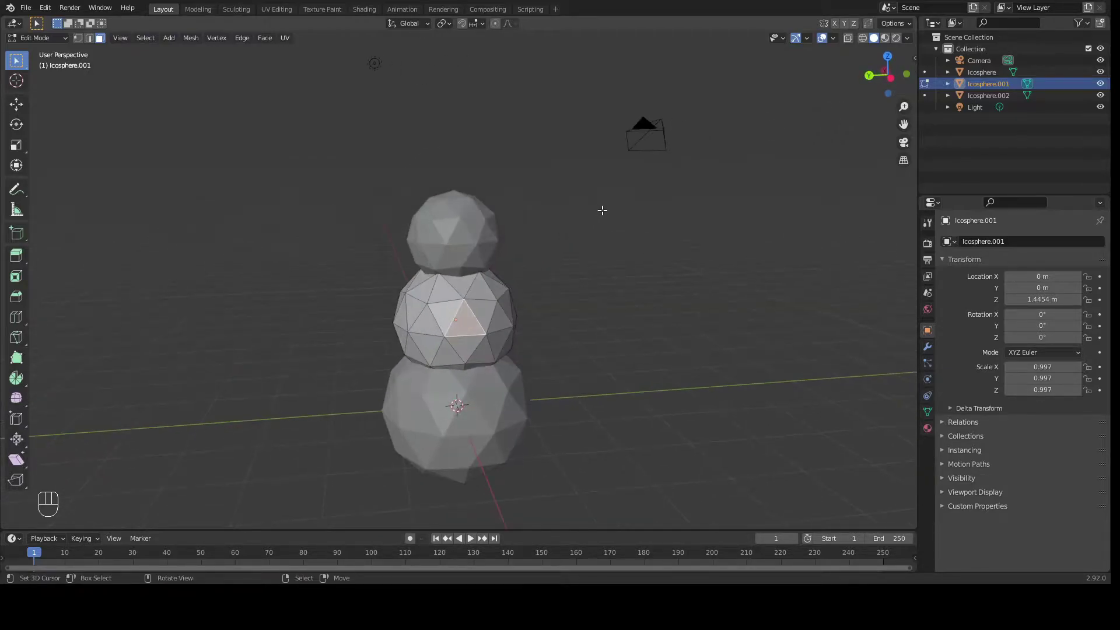
{"action": "key", "text": "i"}
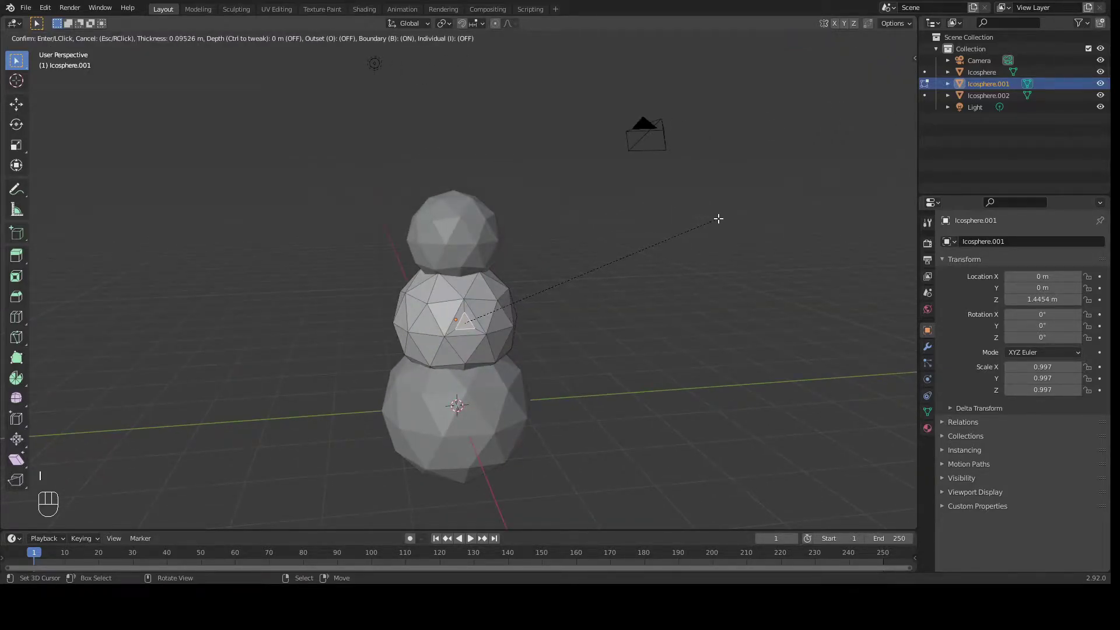
{"action": "left_click", "coordinate": [718, 218]}
Step: Extrude the inset face about 1.27 m along its normal as an arm and shrink its end face to a taper
{"action": "middle_click_drag", "start_coordinate": [718, 217], "coordinate": [792, 275]}
{"action": "key", "text": "e"}
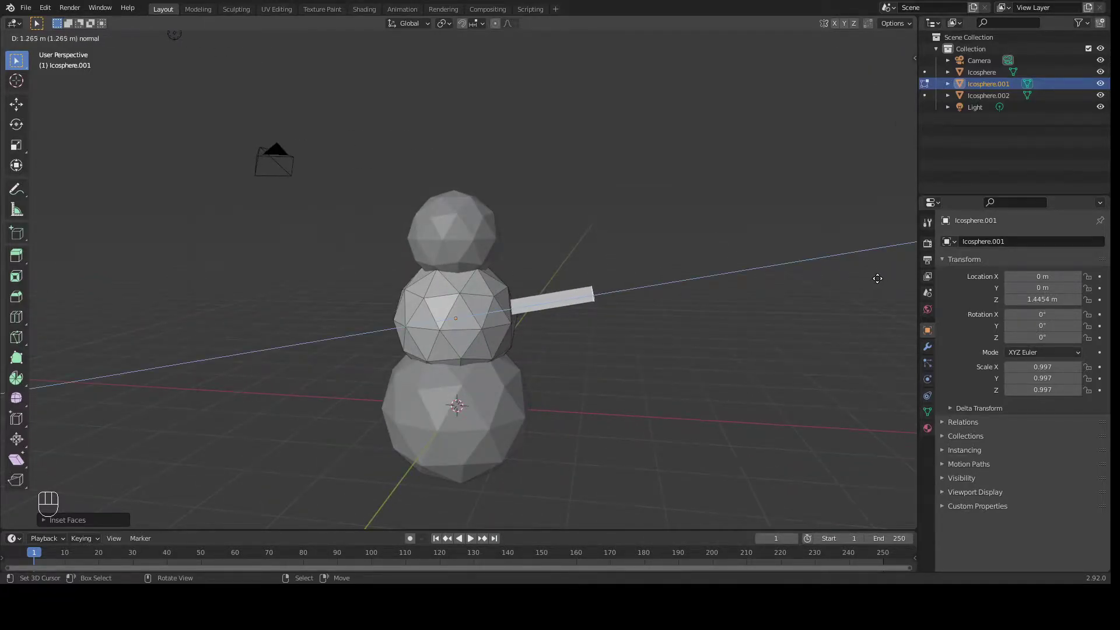
{"action": "left_click", "coordinate": [878, 279]}
{"action": "middle_click_drag", "start_coordinate": [712, 245], "coordinate": [678, 277]}
{"action": "key", "text": "s"}
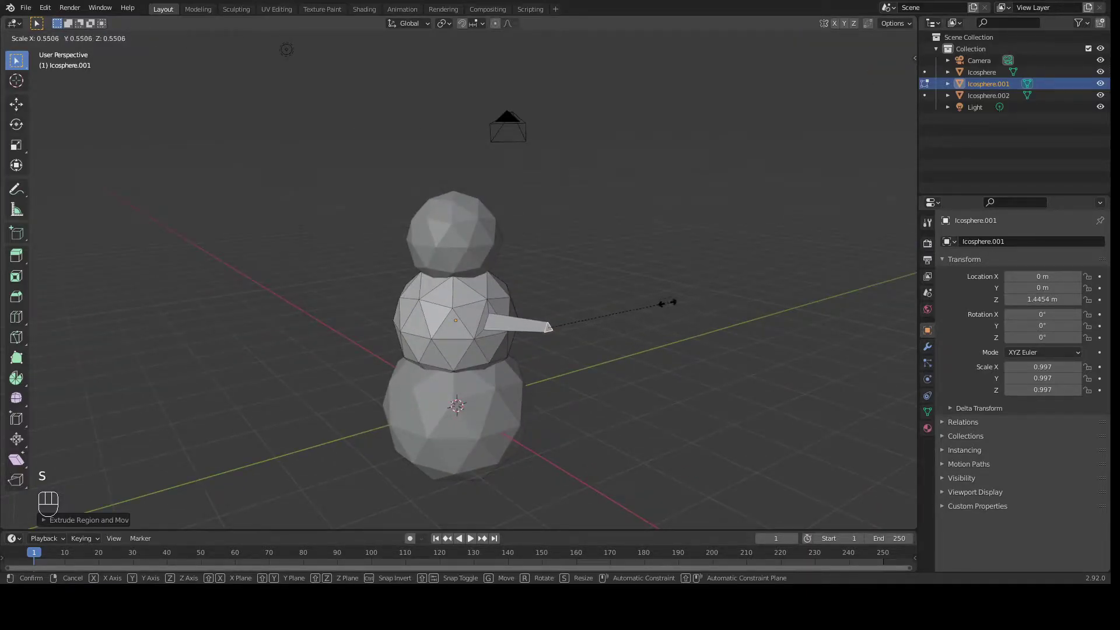
{"action": "left_click", "coordinate": [603, 319]}
Step: Add a loop cut around the arm and slide it close to the arm's tip
{"action": "middle_click_drag", "start_coordinate": [392, 225], "coordinate": [632, 270]}
{"action": "key", "text": "ctrl+r"}
{"action": "left_click", "coordinate": [607, 274]}
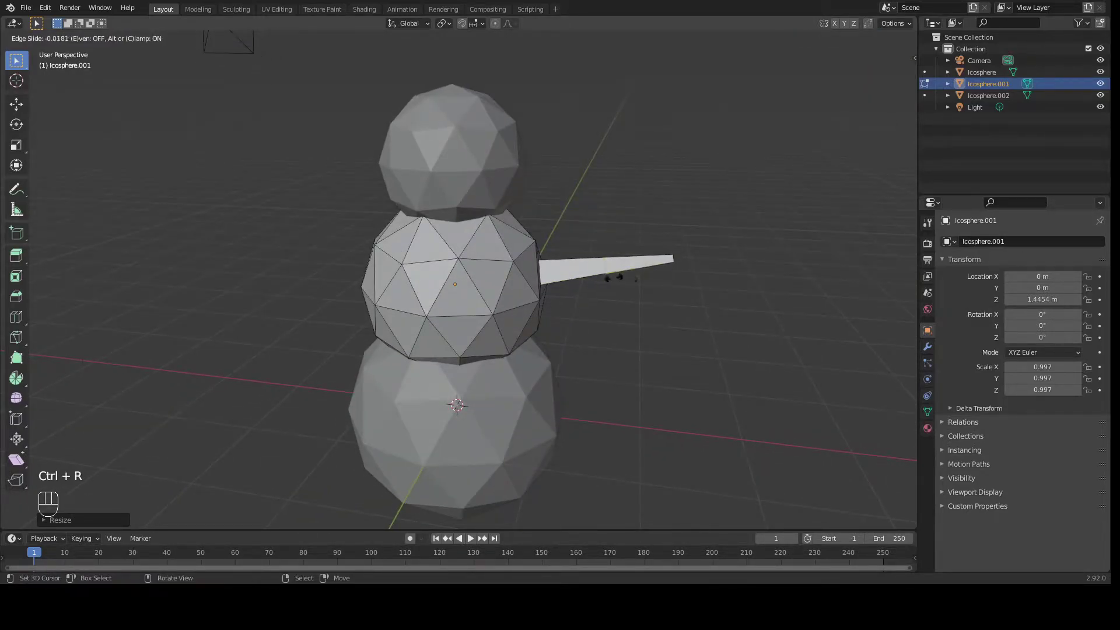
{"action": "left_click", "coordinate": [667, 279]}
Step: Add a second loop cut near the middle of the arm and scale it down to narrow the arm
{"action": "middle_click_drag", "start_coordinate": [755, 250], "coordinate": [653, 242]}
{"action": "key", "text": "ctrl+r"}
{"action": "left_click", "coordinate": [604, 252]}
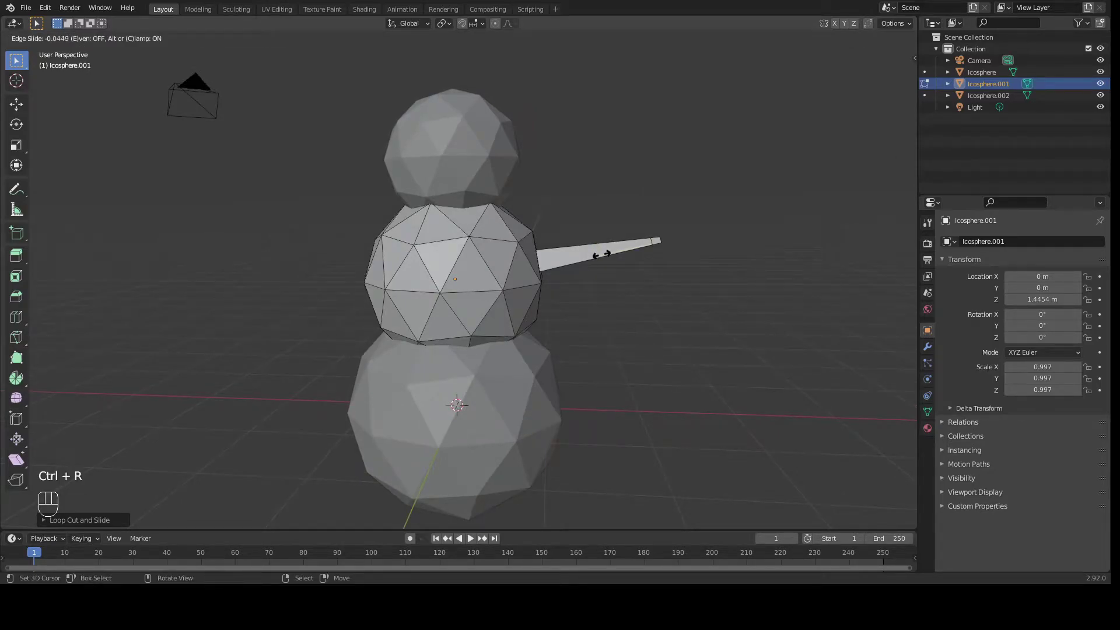
{"action": "left_click", "coordinate": [601, 254]}
{"action": "middle_click_drag", "start_coordinate": [601, 254], "coordinate": [717, 257]}
{"action": "key", "text": "s"}
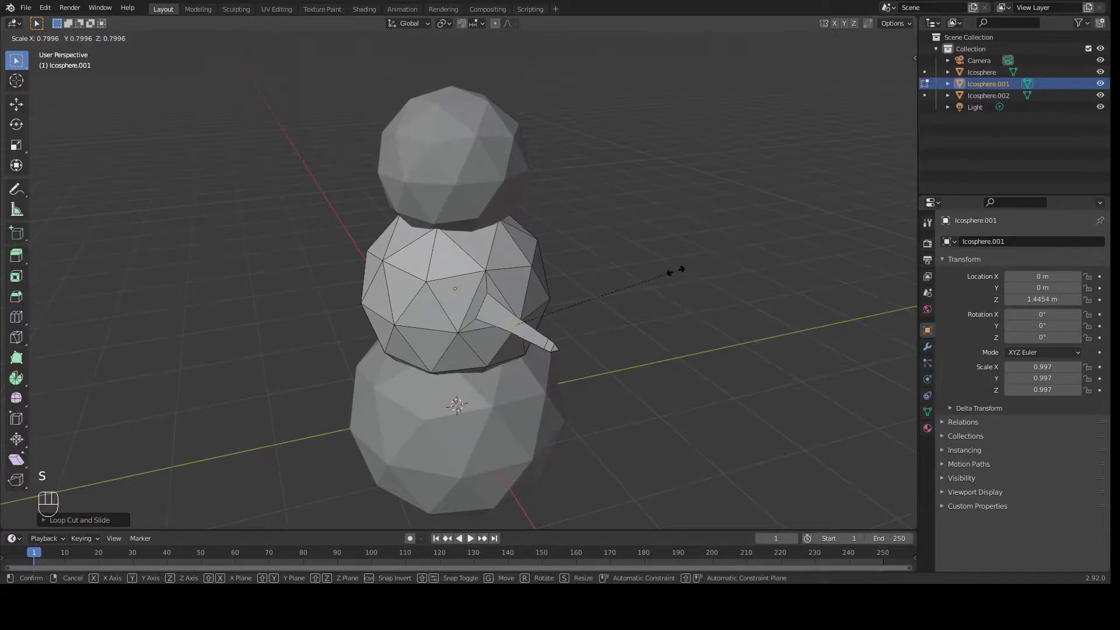
{"action": "left_click", "coordinate": [653, 279]}
Step: In face selection, extrude a side face of the arm's end segment slightly and shrink its tip to form the first finger
{"action": "middle_click_drag", "start_coordinate": [624, 295], "coordinate": [595, 298]}
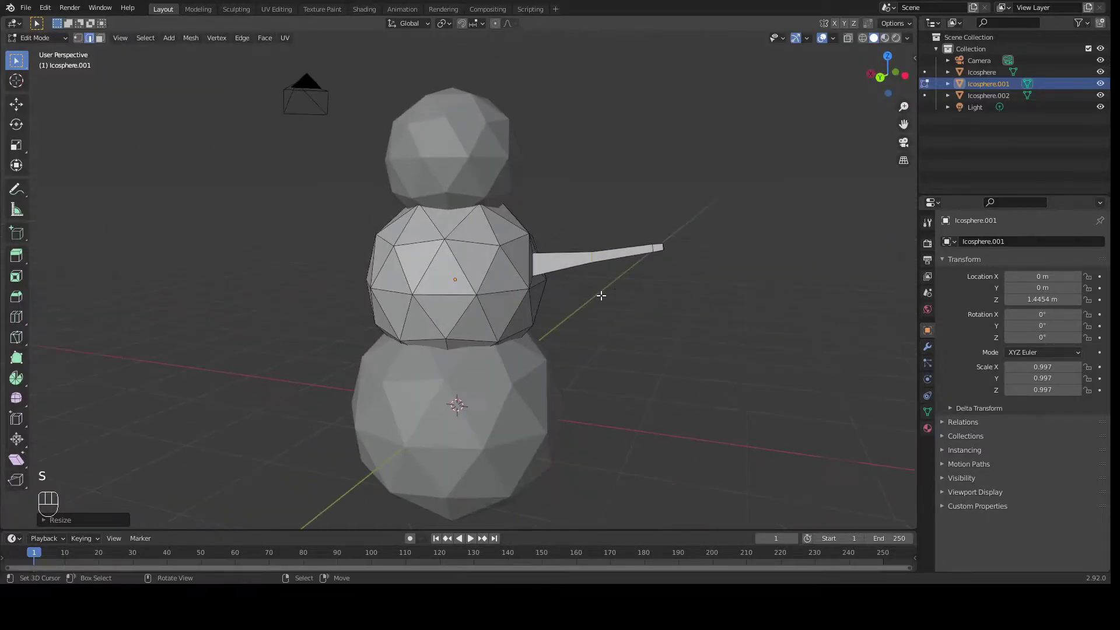
{"action": "middle_click_drag", "start_coordinate": [530, 216], "coordinate": [537, 242]}
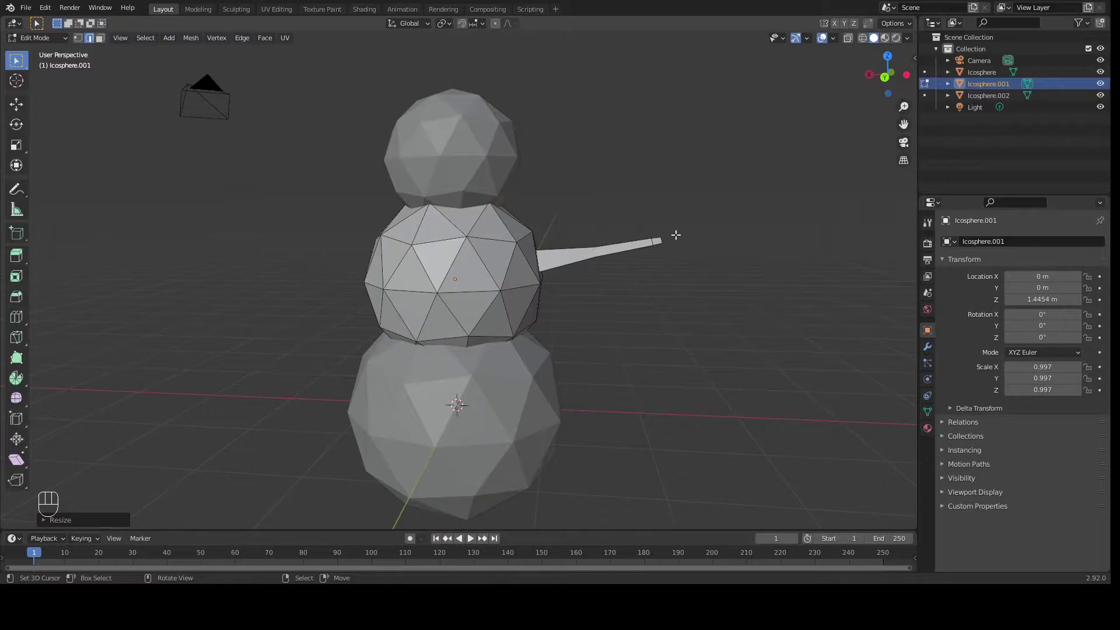
{"action": "middle_click_drag", "start_coordinate": [582, 255], "coordinate": [628, 340]}
{"action": "scroll", "coordinate": [628, 340], "scroll_direction": "up", "scroll_amount": 3}
{"action": "left_click", "coordinate": [99, 38]}
{"action": "scroll", "coordinate": [218, 103], "scroll_direction": "down", "scroll_amount": 3}
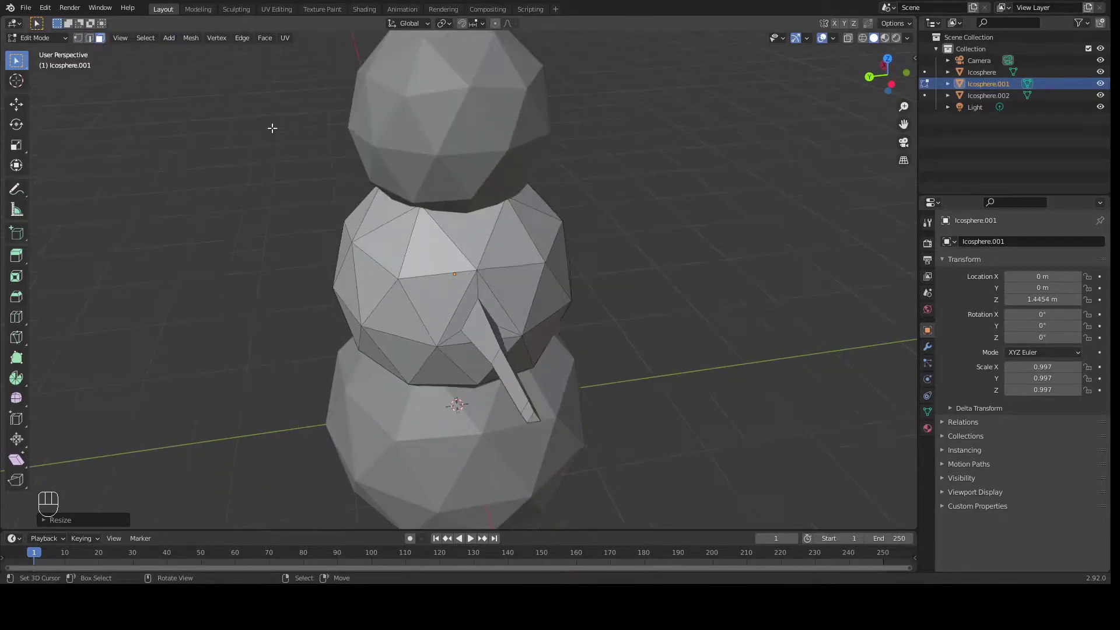
{"action": "middle_click_drag", "start_coordinate": [607, 392], "coordinate": [514, 286]}
{"action": "key", "text": "e"}
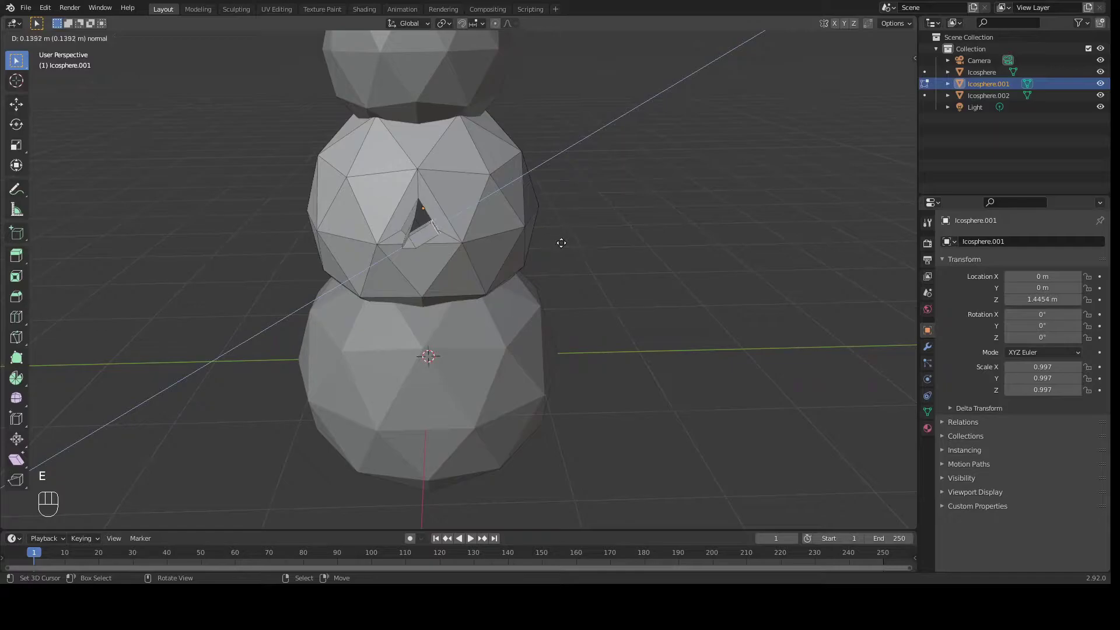
{"action": "left_click", "coordinate": [572, 241]}
{"action": "key", "text": "s"}
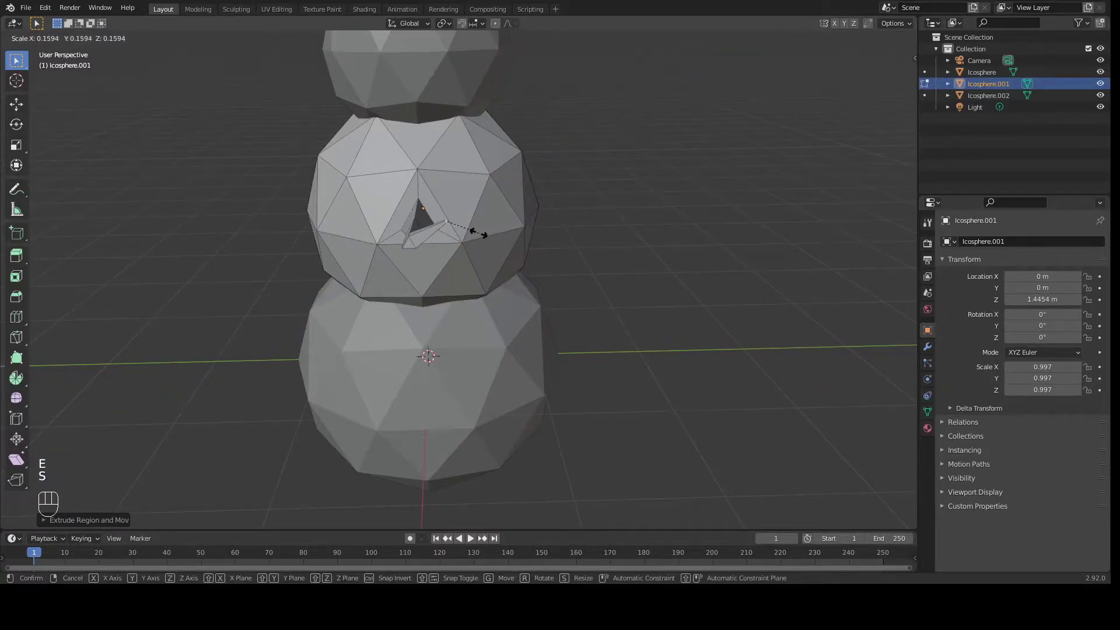
{"action": "left_click", "coordinate": [478, 232]}
Step: Extrude the opposite side face of the arm's end segment and taper its tip into a second finger
{"action": "middle_click_drag", "start_coordinate": [478, 232], "coordinate": [533, 278]}
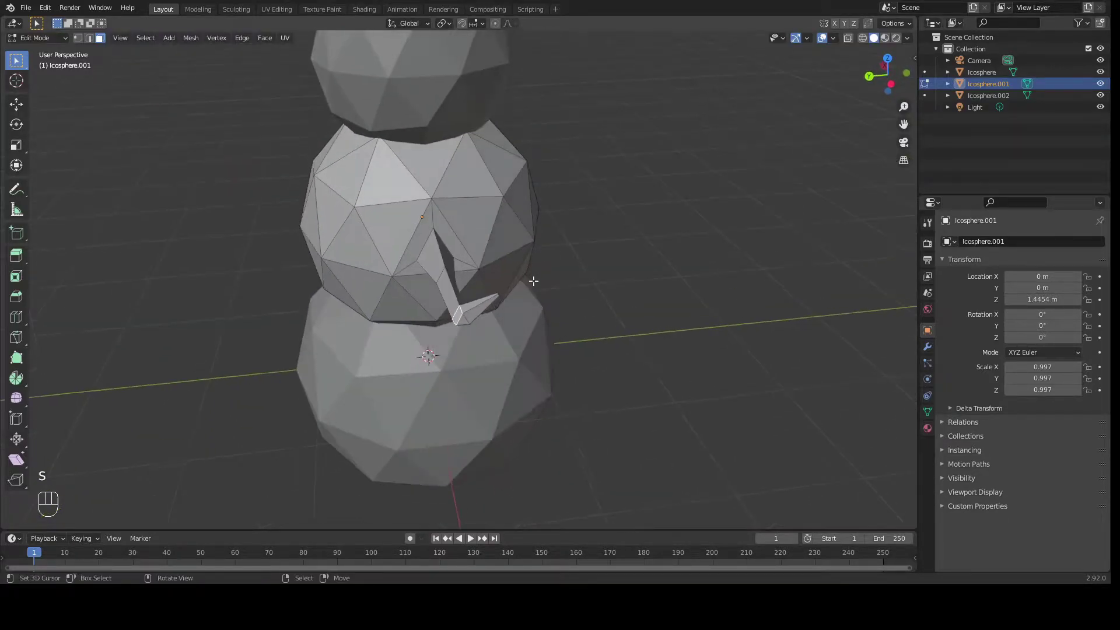
{"action": "key", "text": "e"}
{"action": "left_click", "coordinate": [557, 282]}
{"action": "key", "text": "s"}
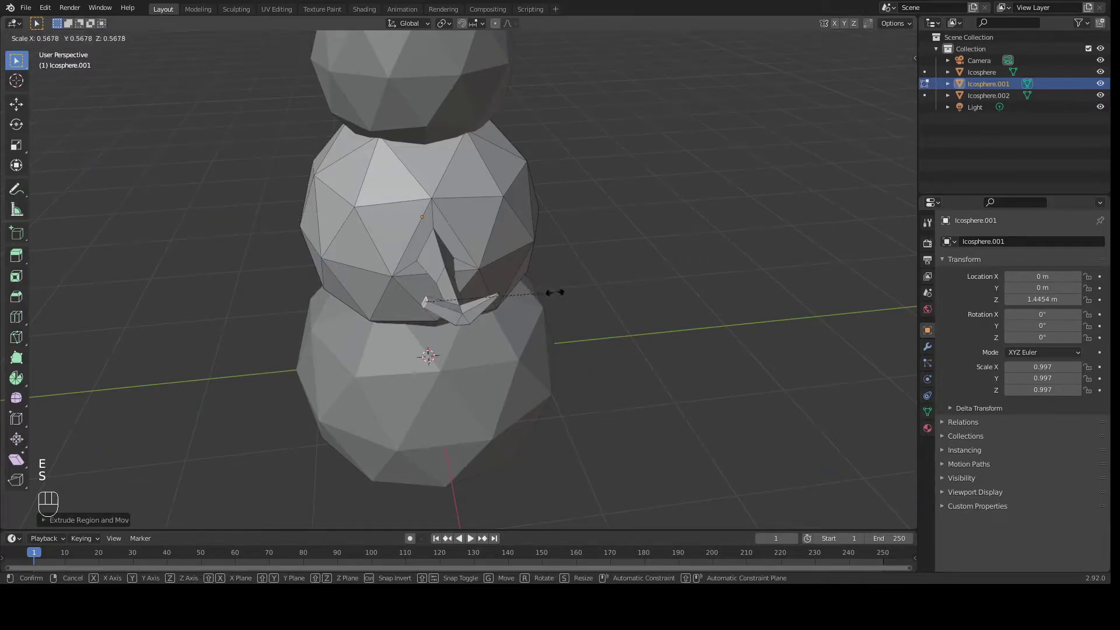
{"action": "left_click", "coordinate": [502, 308]}
Step: Extrude the underside face of the arm's end segment and taper its tip into a third finger
{"action": "middle_click_drag", "start_coordinate": [503, 308], "coordinate": [524, 128]}
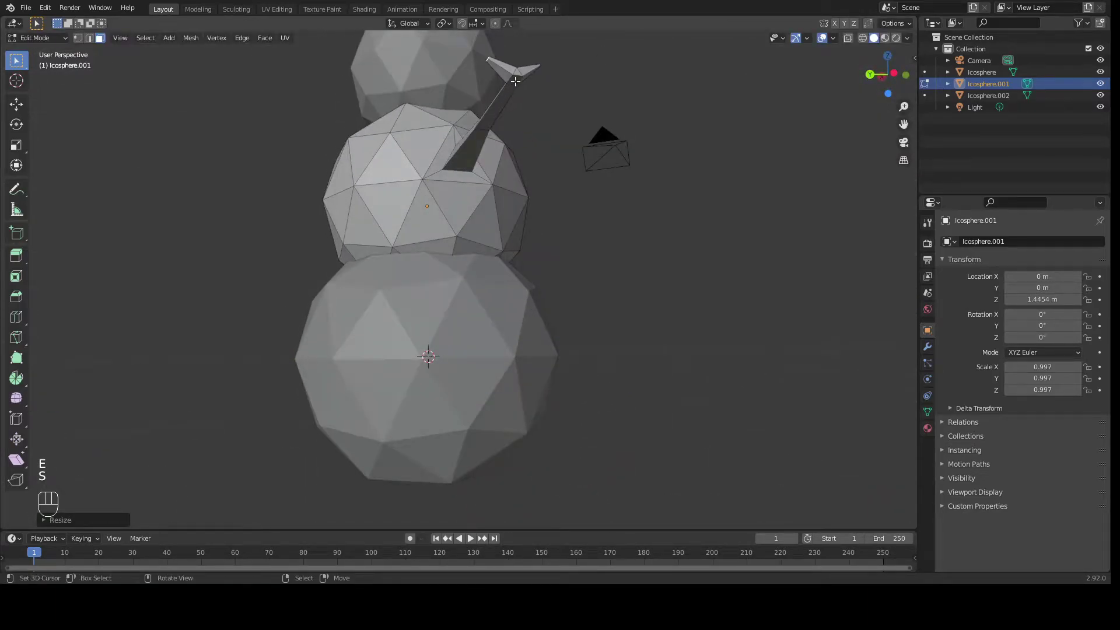
{"action": "key", "text": "e"}
{"action": "left_click", "coordinate": [529, 128]}
{"action": "key", "text": "s"}
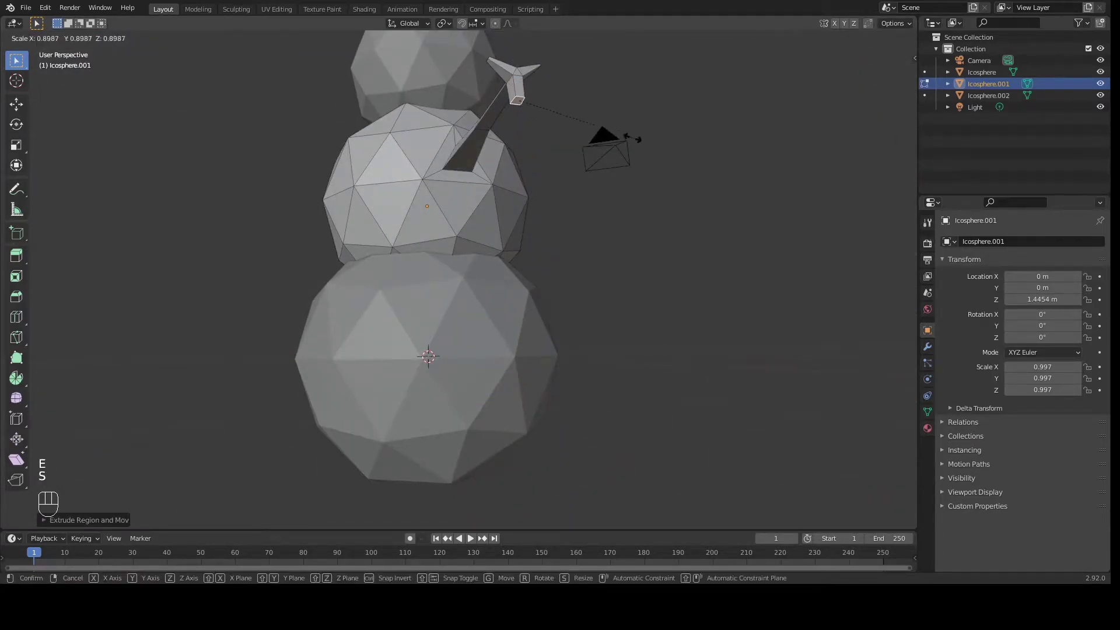
{"action": "left_click", "coordinate": [535, 126]}
Step: Move the hand's finger faces slightly to adjust the shape of the fingers
{"action": "middle_click_drag", "start_coordinate": [524, 138], "coordinate": [453, 416]}
{"action": "scroll", "coordinate": [661, 187], "scroll_direction": "up", "scroll_amount": 2}
{"action": "key", "text": "g"}
{"action": "left_click", "coordinate": [738, 170]}
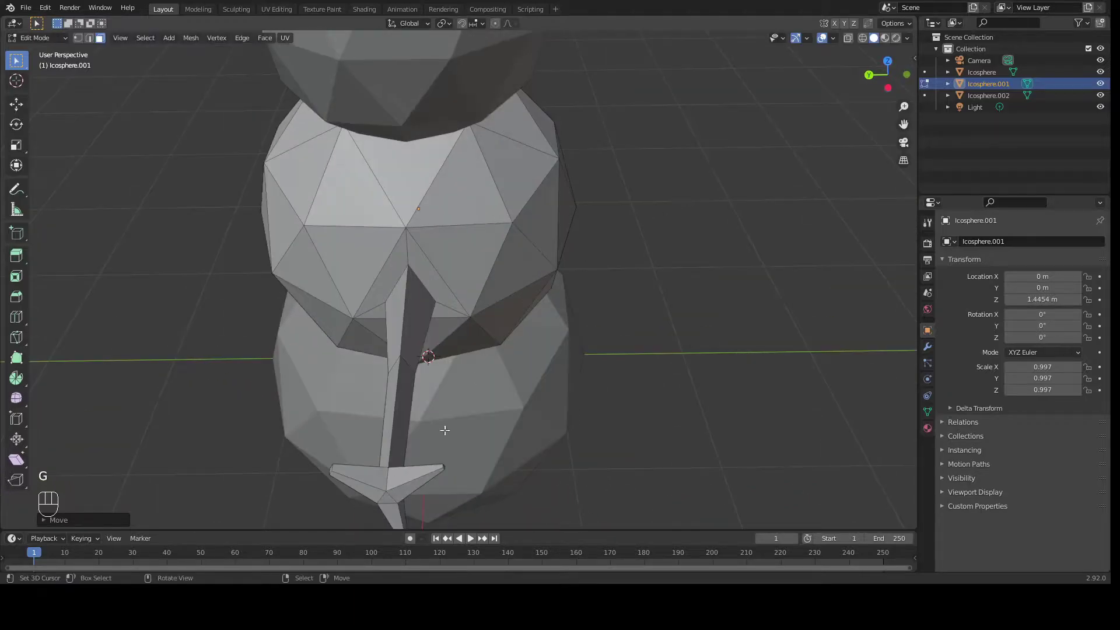
{"action": "middle_click_drag", "start_coordinate": [443, 471], "coordinate": [726, 163]}
{"action": "key", "text": "g"}
{"action": "left_click", "coordinate": [290, 204]}
{"action": "key", "text": "g"}
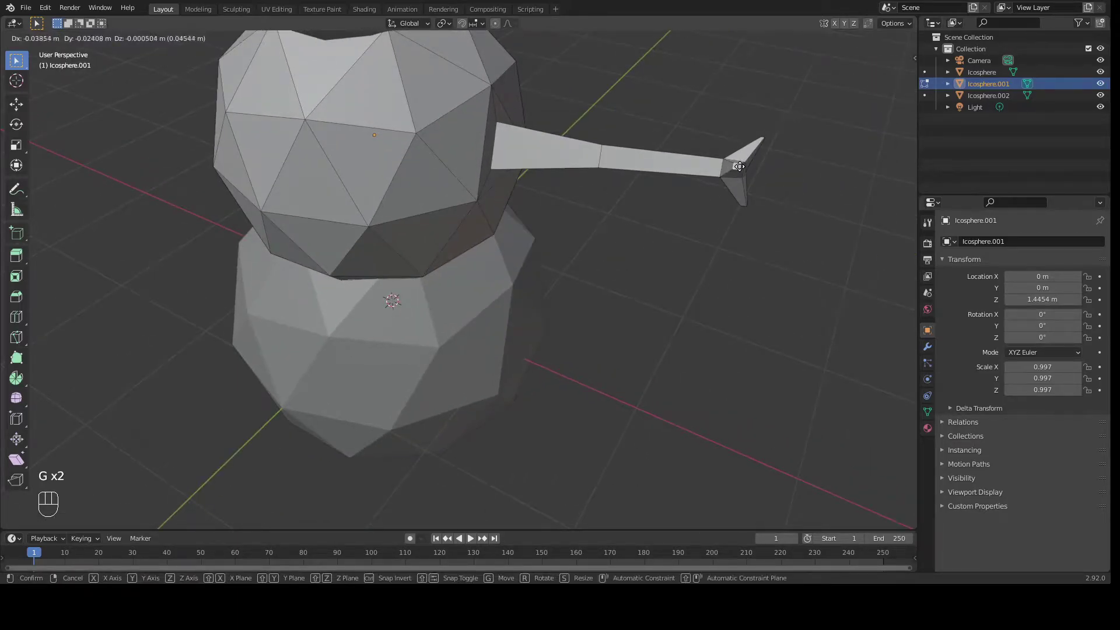
{"action": "left_click", "coordinate": [745, 166]}
Step: Inset a face on the opposite side of the middle sphere by about 0.09 m for the second arm
{"action": "middle_click_drag", "start_coordinate": [612, 195], "coordinate": [560, 180]}
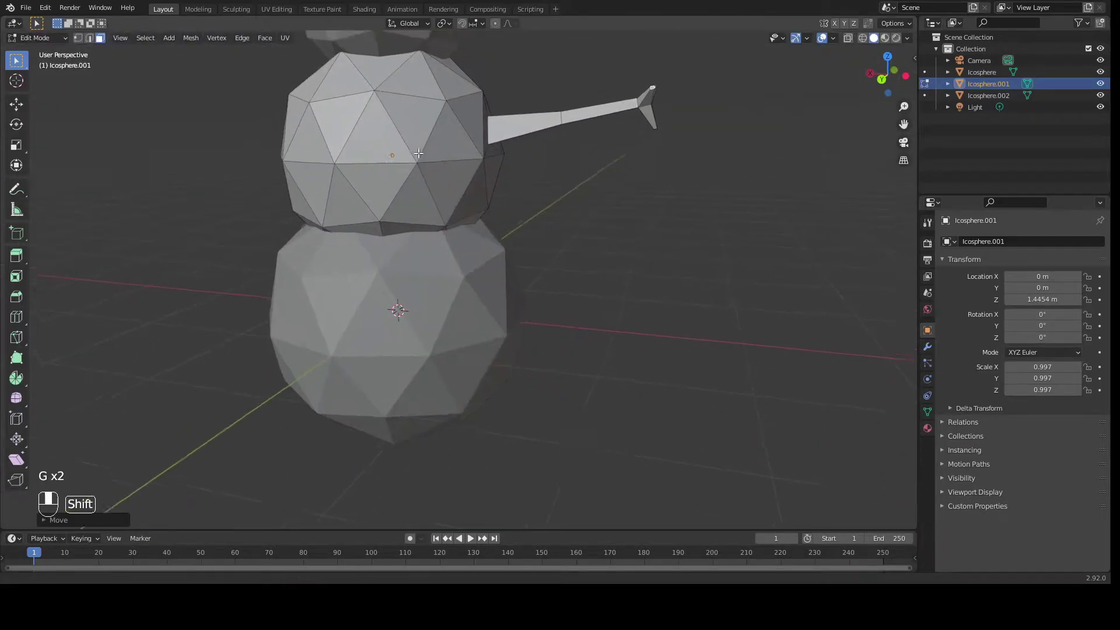
{"action": "scroll", "coordinate": [470, 190], "scroll_direction": "up", "scroll_amount": 2}
{"action": "middle_click_drag", "start_coordinate": [470, 190], "coordinate": [782, 234]}
{"action": "left_click", "coordinate": [530, 294]}
{"action": "key", "text": "i"}
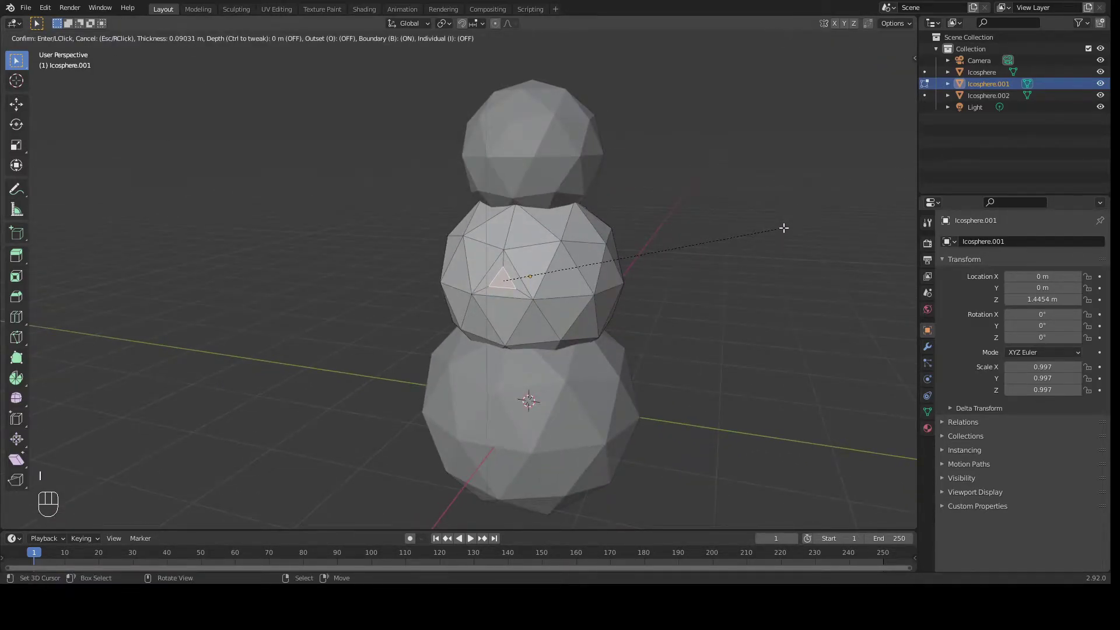
{"action": "left_click", "coordinate": [784, 227]}
Step: Extrude the inset face on the middle sphere outward into a second arm and scale down its end to taper it
{"action": "middle_click_drag", "start_coordinate": [727, 258], "coordinate": [607, 251]}
{"action": "key", "text": "e"}
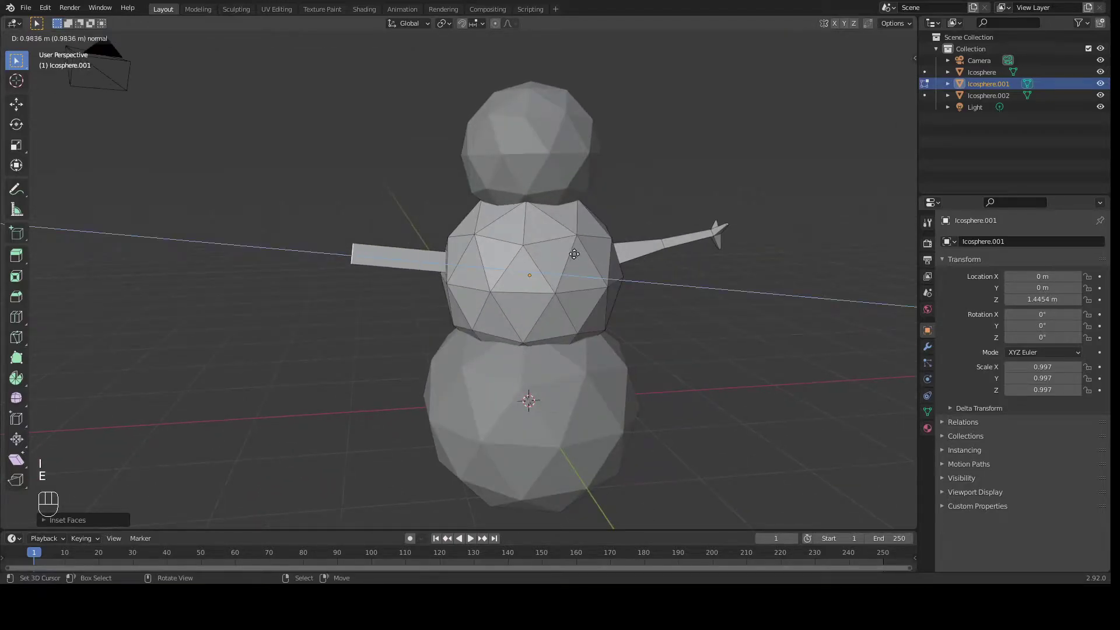
{"action": "left_click", "coordinate": [550, 259]}
{"action": "key", "text": "s"}
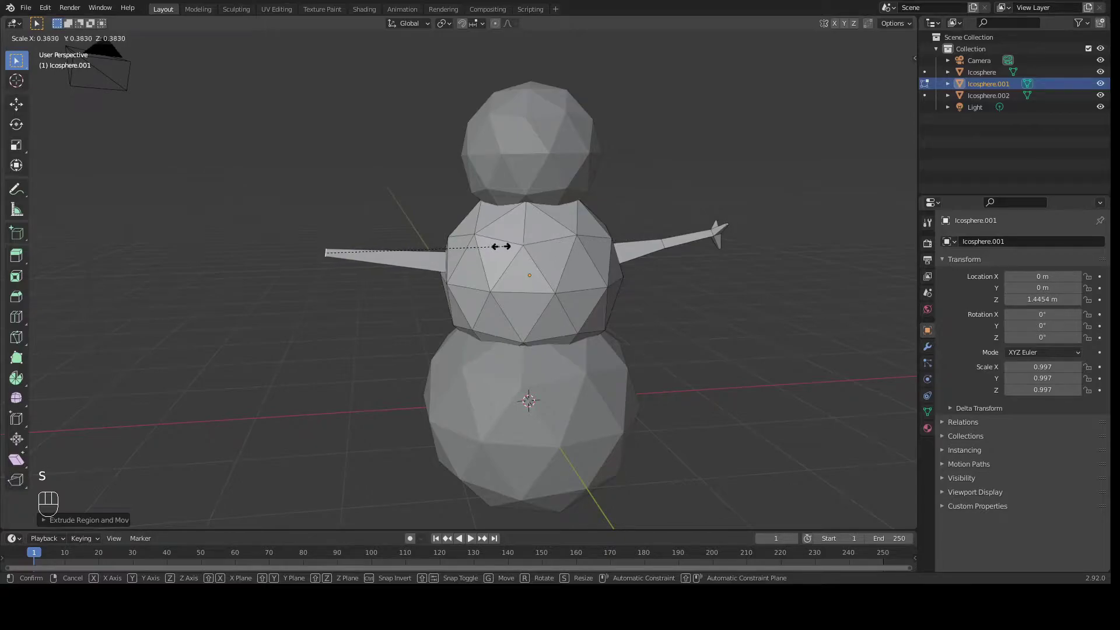
{"action": "left_click", "coordinate": [447, 253]}
Step: Add loop cuts near the tip and around the middle of the second arm, scaling the middle loop down
{"action": "key", "text": "ctrl+r"}
{"action": "left_click", "coordinate": [386, 258]}
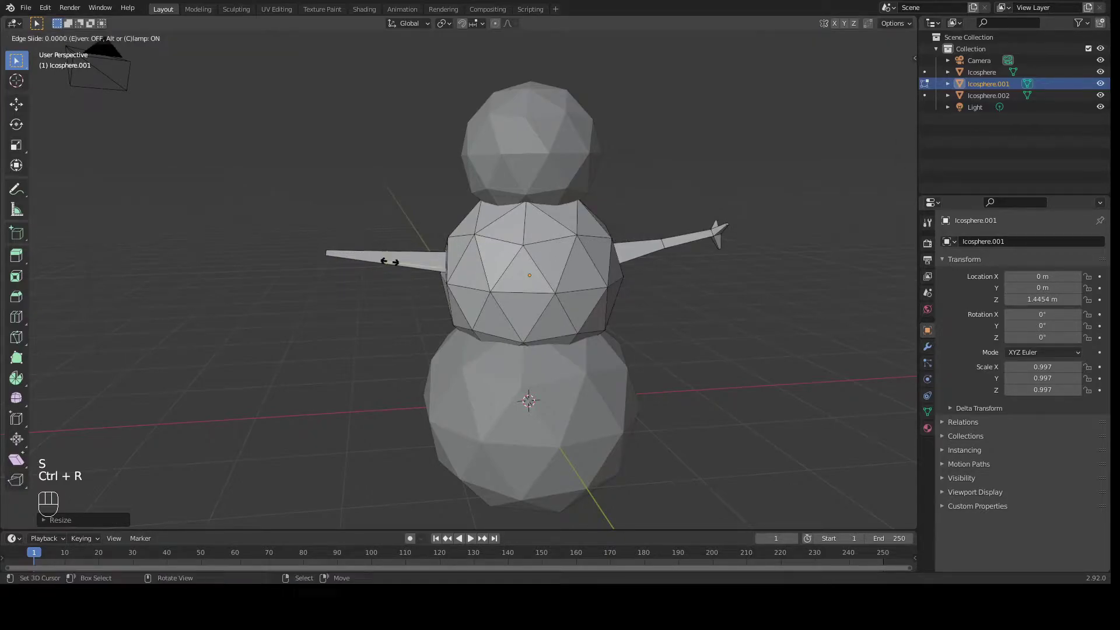
{"action": "left_click", "coordinate": [337, 263]}
{"action": "key", "text": "ctrl+r"}
{"action": "left_click", "coordinate": [397, 262]}
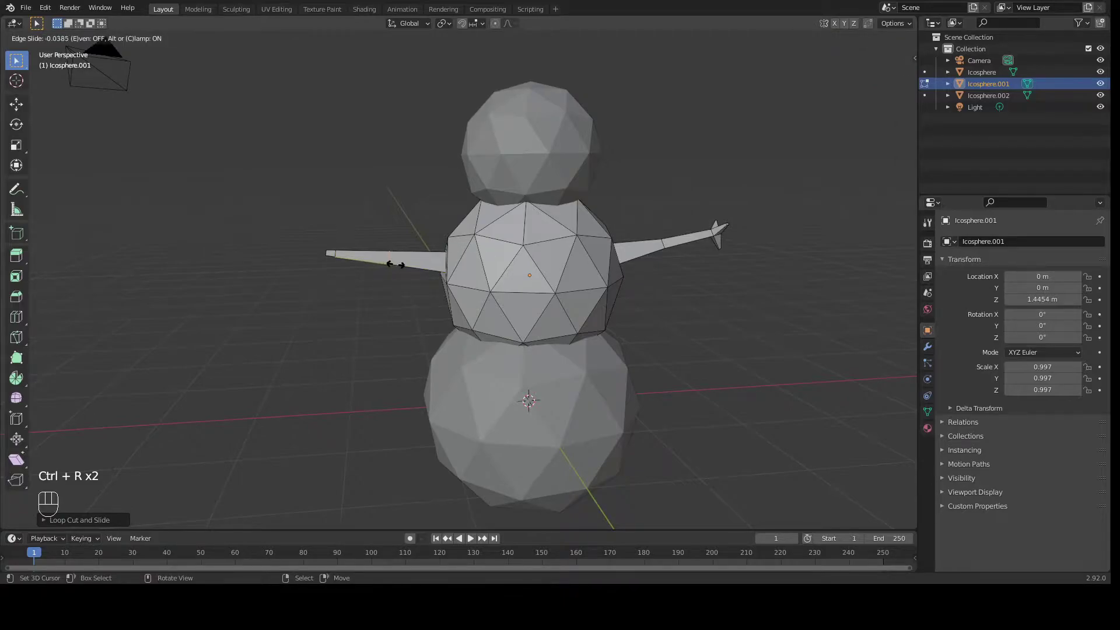
{"action": "left_click", "coordinate": [398, 264]}
{"action": "key", "text": "s"}
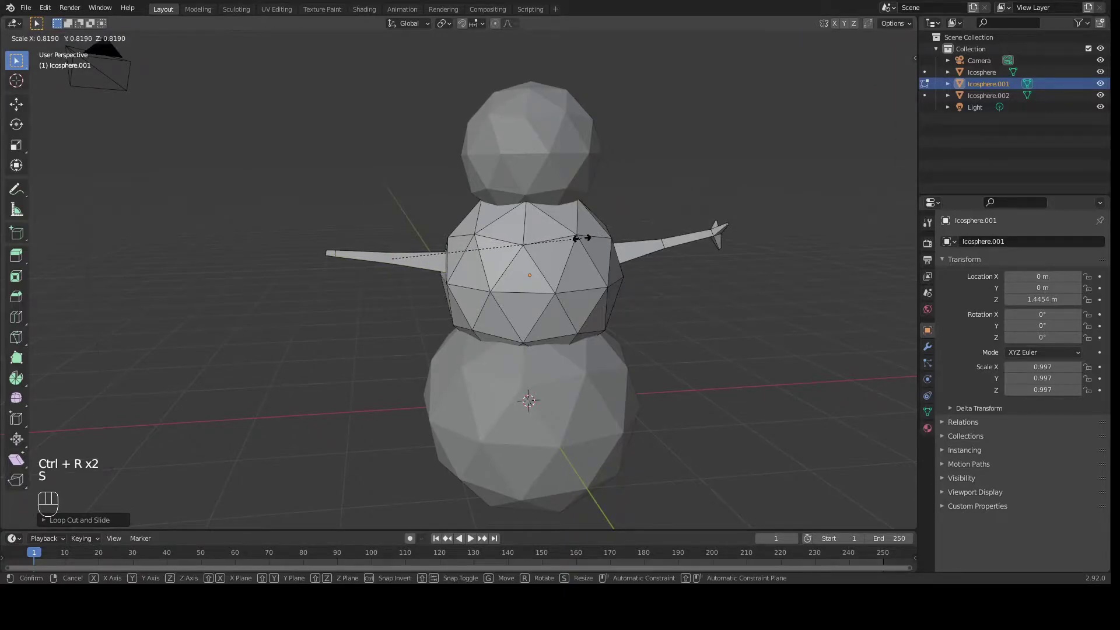
{"action": "left_click", "coordinate": [516, 248]}
Step: In face selection, extrude a side face of the second arm's end segment and taper its tip into a first finger
{"action": "middle_click_drag", "start_coordinate": [515, 248], "coordinate": [350, 186]}
{"action": "scroll", "coordinate": [169, 119], "scroll_direction": "up", "scroll_amount": 3}
{"action": "left_click", "coordinate": [99, 38]}
{"action": "scroll", "coordinate": [312, 243], "scroll_direction": "up", "scroll_amount": 4}
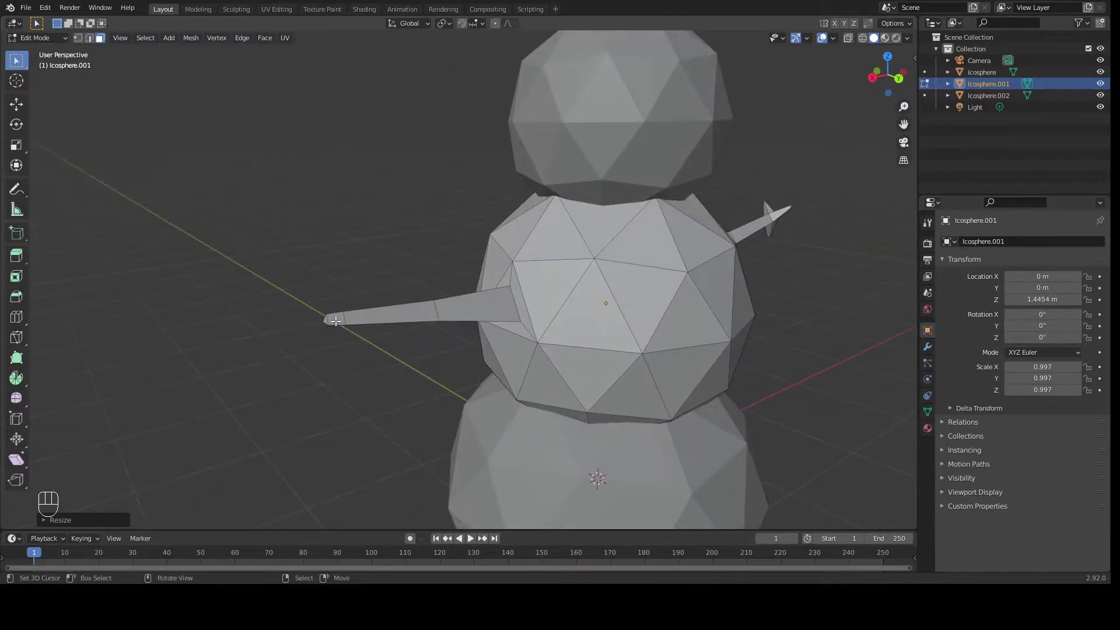
{"action": "left_click", "coordinate": [336, 320]}
{"action": "middle_click_drag", "start_coordinate": [317, 243], "coordinate": [757, 314]}
{"action": "key", "text": "e"}
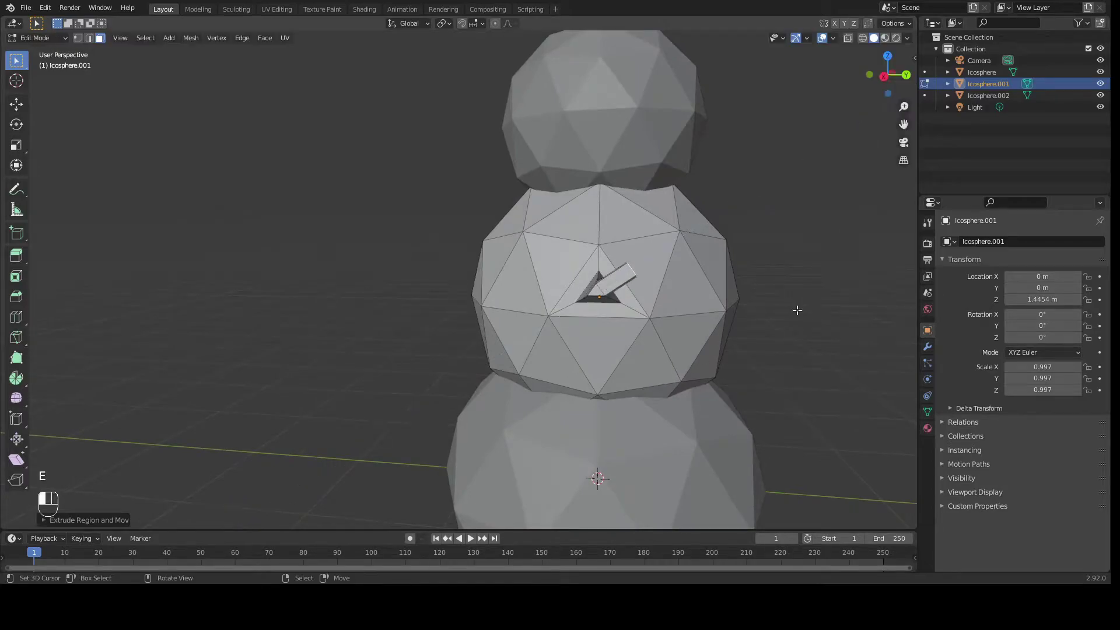
{"action": "key", "text": "s"}
{"action": "left_click", "coordinate": [687, 292]}
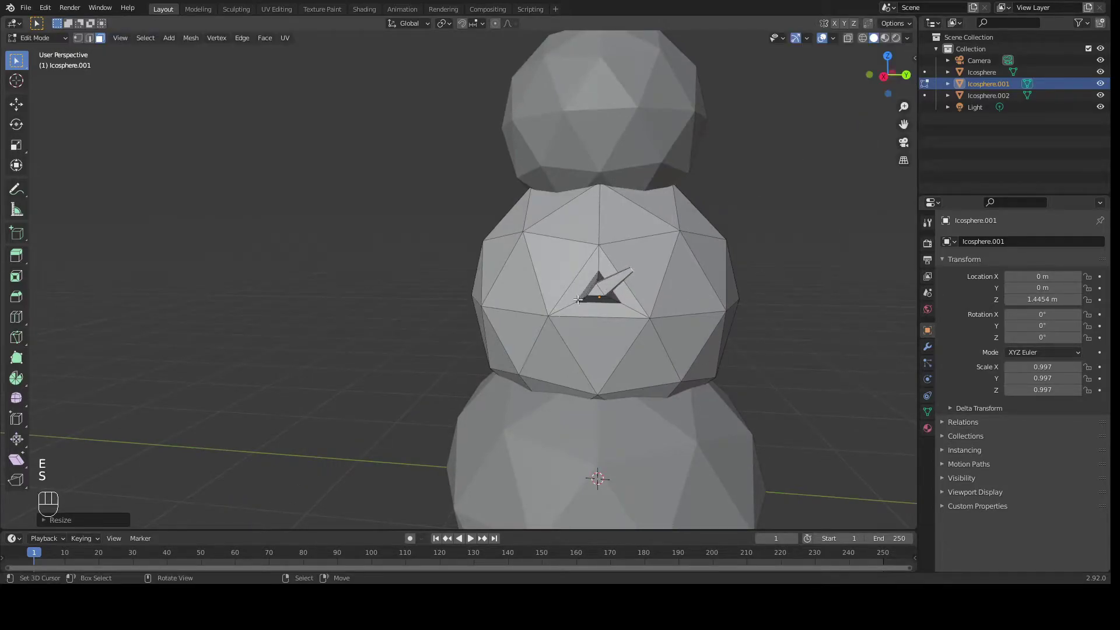
Step: Extrude another face of the second arm's end segment and taper its tip into a second finger
{"action": "middle_click_drag", "start_coordinate": [640, 399], "coordinate": [419, 202]}
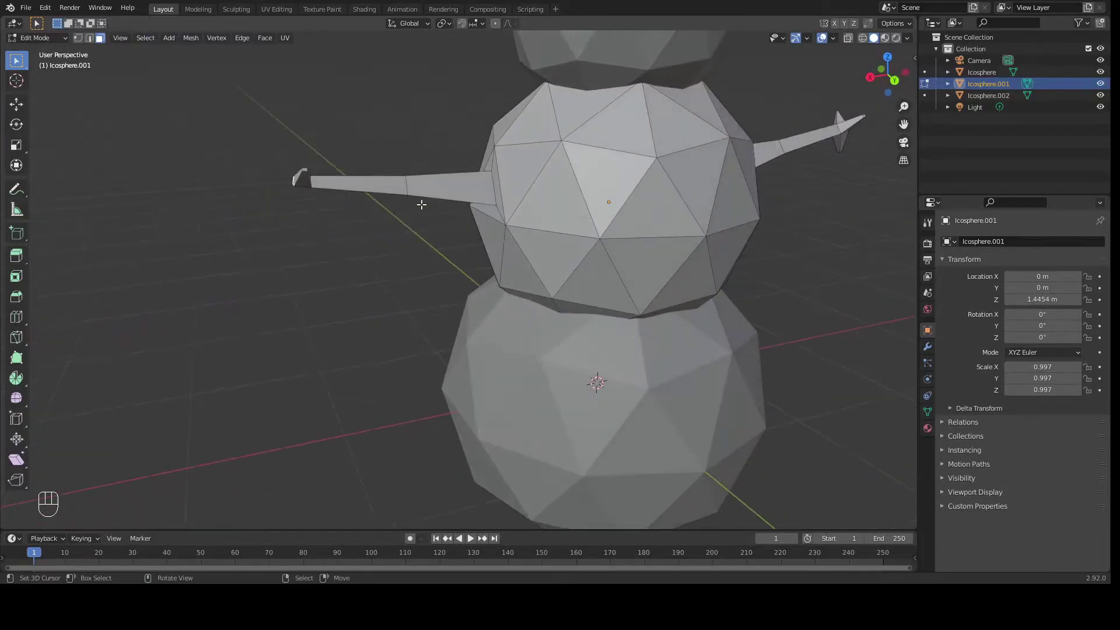
{"action": "key", "text": "e"}
{"action": "key", "text": "s"}
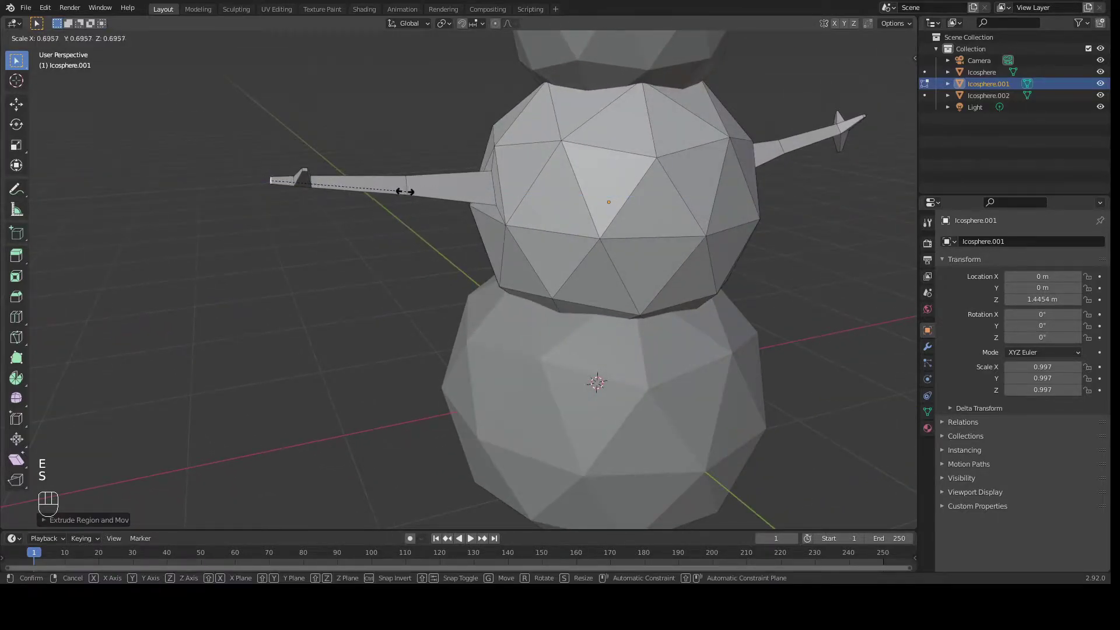
{"action": "left_click", "coordinate": [358, 192]}
Step: Extrude the remaining side face of the second arm's end segment and taper its tip into a third finger
{"action": "middle_click_drag", "start_coordinate": [359, 192], "coordinate": [740, 348]}
{"action": "key", "text": "e"}
{"action": "key", "text": "s"}
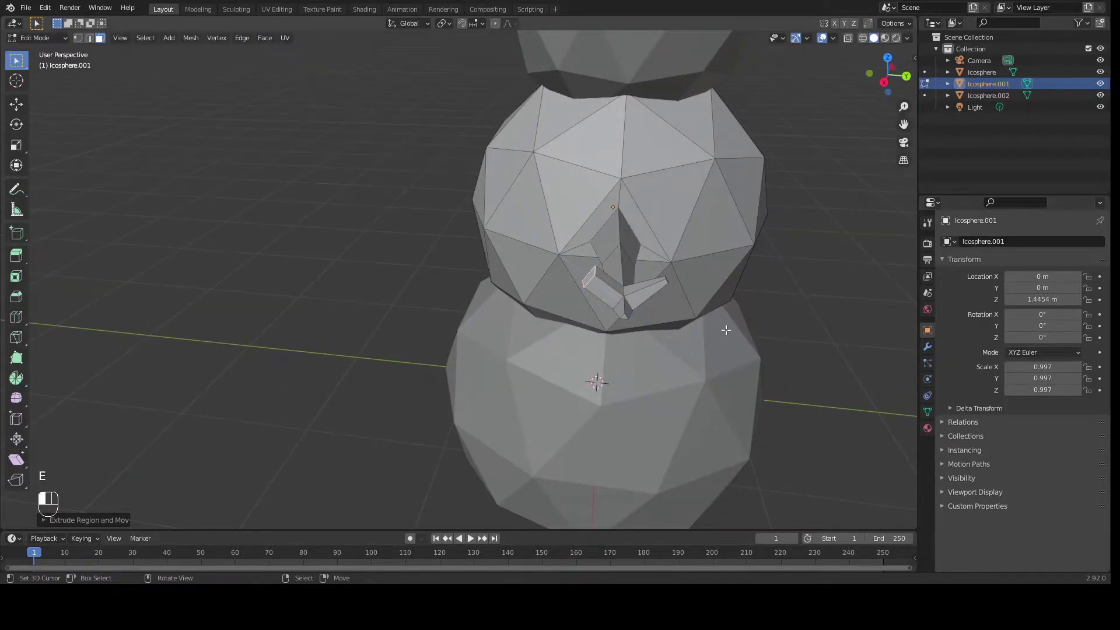
{"action": "left_click", "coordinate": [628, 282]}
Step: Move faces of the second arm's hand slightly to adjust the shape of its fingers
{"action": "middle_click_drag", "start_coordinate": [703, 353], "coordinate": [576, 310]}
{"action": "key", "text": "g"}
{"action": "left_click", "coordinate": [792, 273]}
{"action": "middle_click_drag", "start_coordinate": [325, 455], "coordinate": [278, 339]}
{"action": "middle_click_drag", "start_coordinate": [258, 238], "coordinate": [274, 280]}
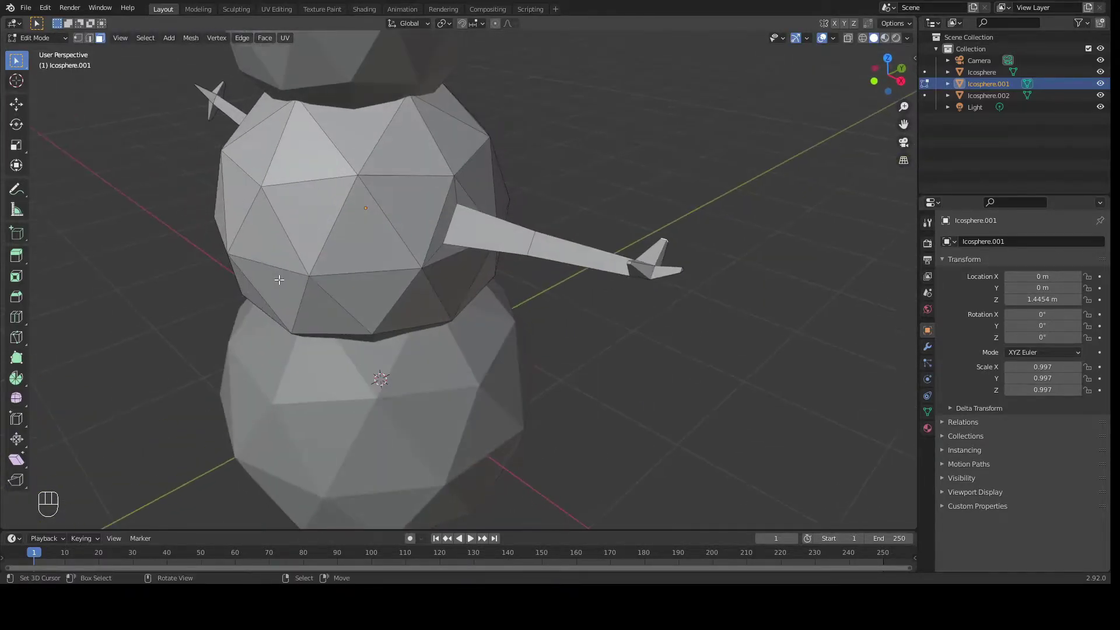
{"action": "left_click", "coordinate": [630, 263]}
{"action": "left_click", "coordinate": [627, 266]}
{"action": "key", "text": "g"}
{"action": "left_click", "coordinate": [629, 280]}
{"action": "middle_click_drag", "start_coordinate": [630, 280], "coordinate": [522, 240]}
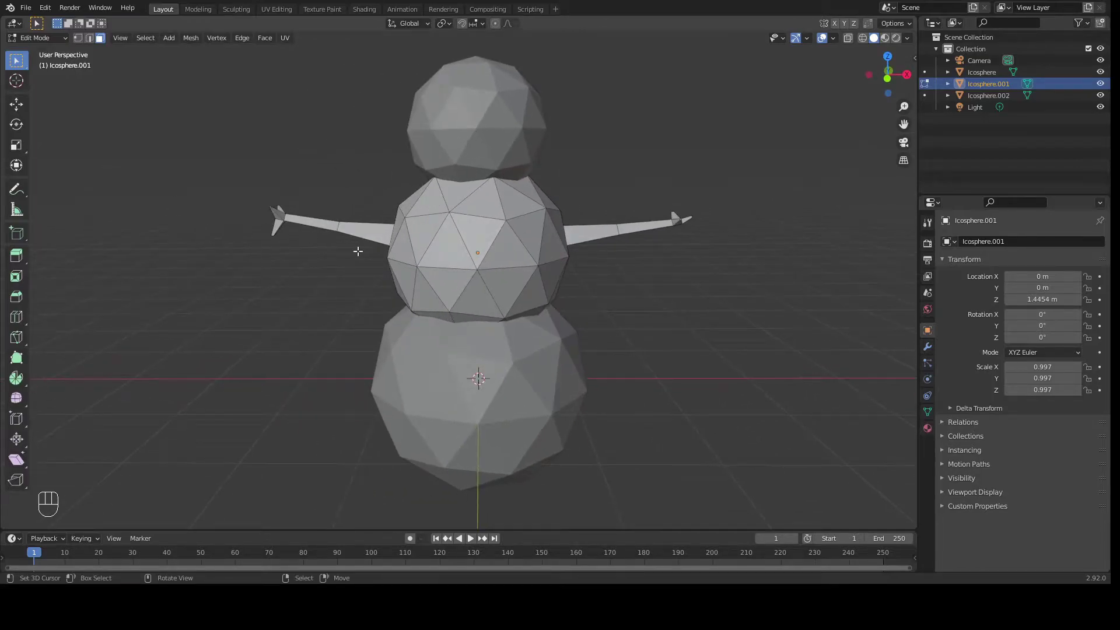
Step: Edit the head sphere and inset a face on its front by about 0.097 m for the nose
{"action": "middle_click_drag", "start_coordinate": [328, 262], "coordinate": [729, 151]}
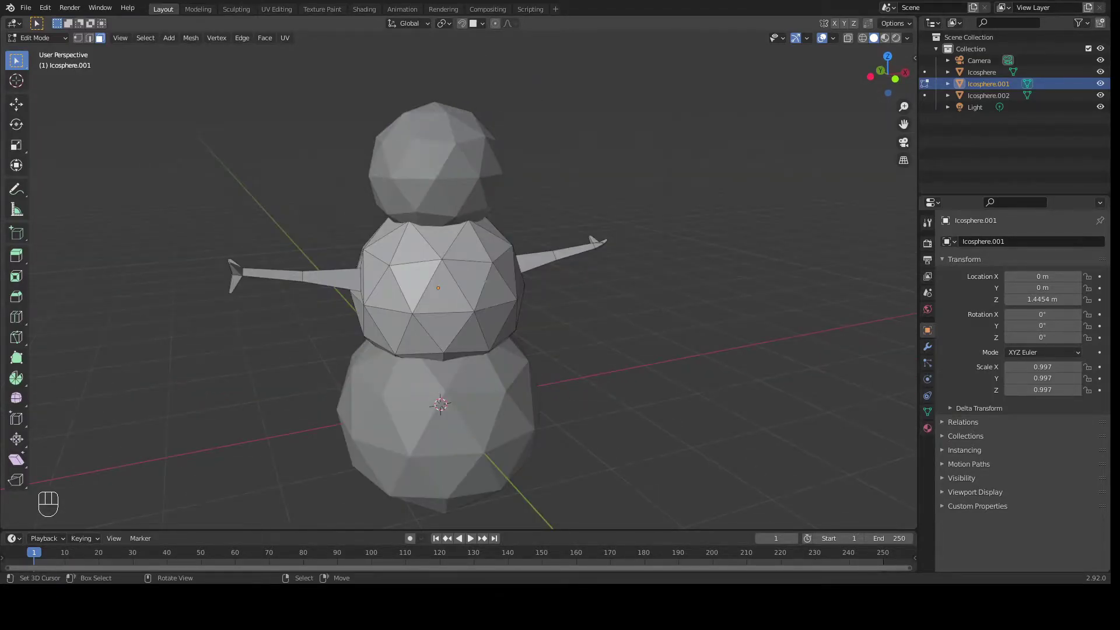
{"action": "middle_click_drag", "start_coordinate": [606, 135], "coordinate": [431, 143]}
{"action": "key", "text": "Tab"}
{"action": "left_click", "coordinate": [477, 167]}
{"action": "key", "text": "Tab"}
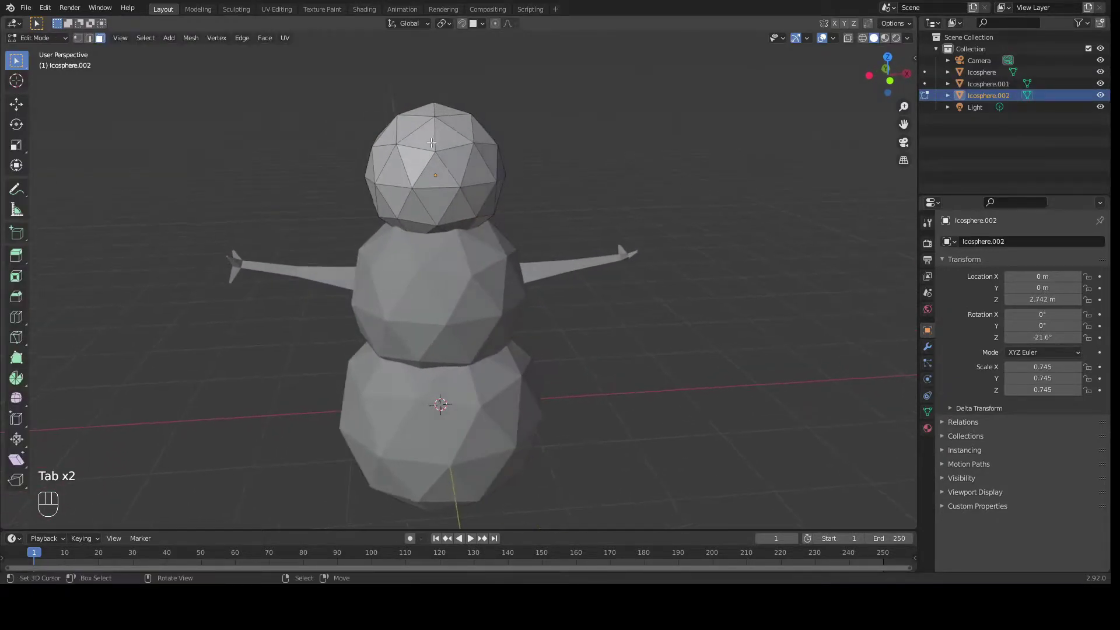
{"action": "left_click", "coordinate": [431, 177]}
{"action": "middle_click_drag", "start_coordinate": [431, 177], "coordinate": [552, 158]}
{"action": "middle_click_drag", "start_coordinate": [402, 160], "coordinate": [420, 162]}
{"action": "key", "text": "i"}
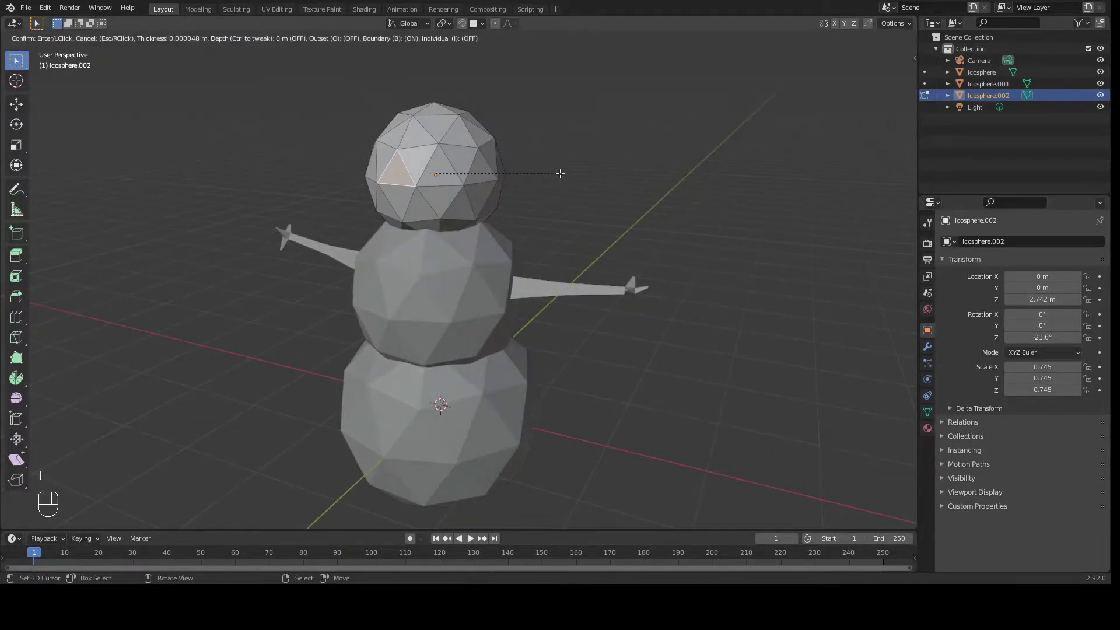
{"action": "left_click", "coordinate": [553, 177]}
Step: Extrude the head's inset face about 0.51 m outward and scale its end down into a pointed nose
{"action": "middle_click_drag", "start_coordinate": [553, 177], "coordinate": [420, 181]}
{"action": "key", "text": "e"}
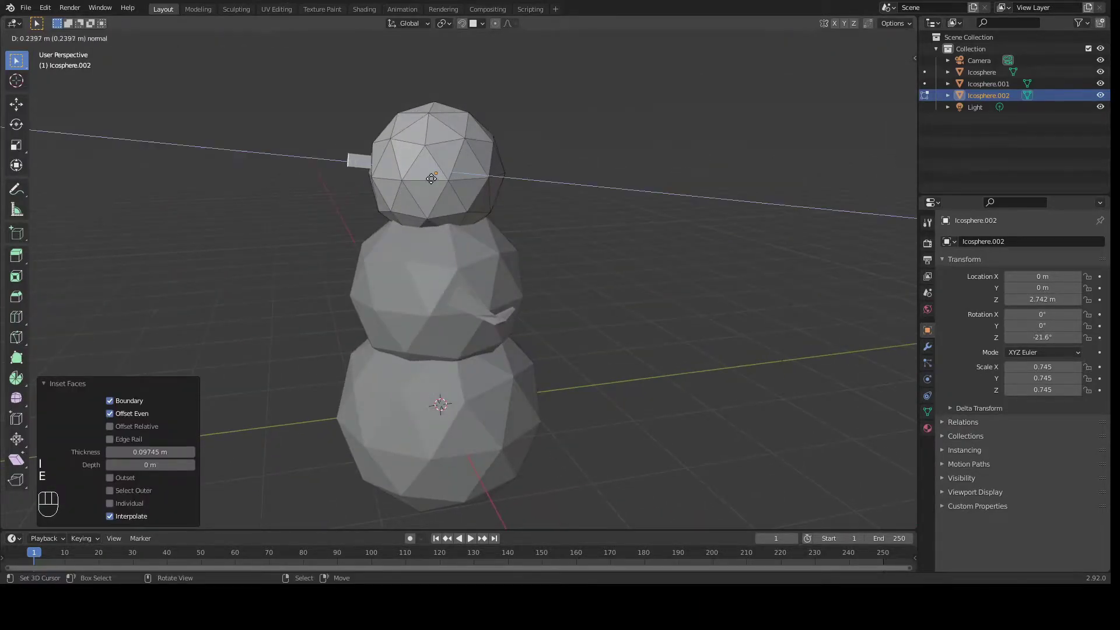
{"action": "left_click", "coordinate": [407, 185]}
{"action": "key", "text": "s"}
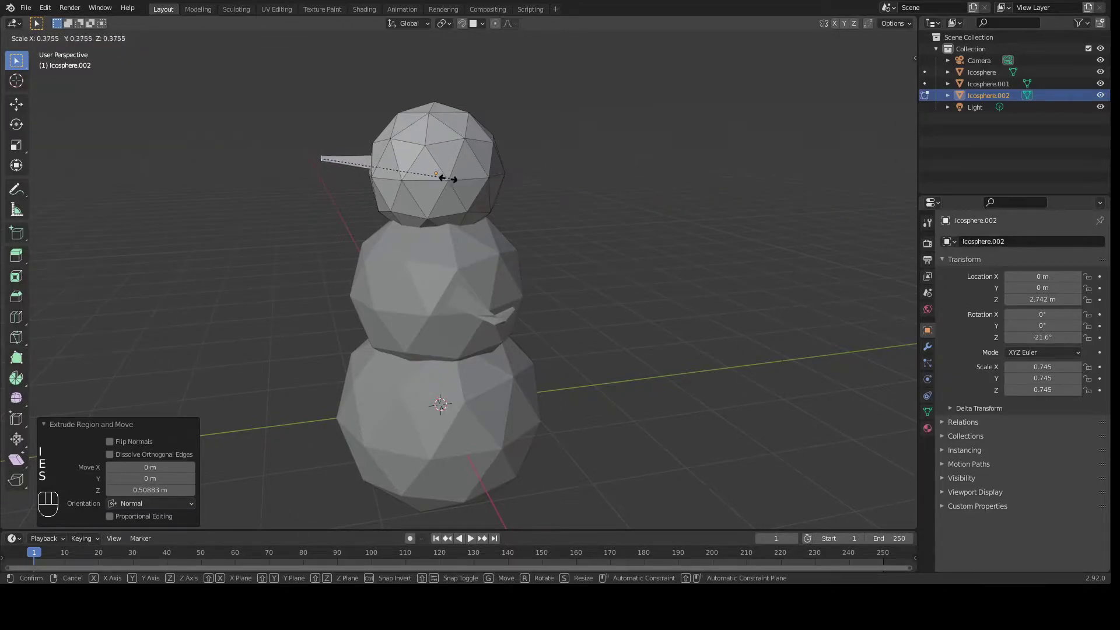
{"action": "left_click", "coordinate": [299, 174]}
{"action": "middle_click_drag", "start_coordinate": [300, 175], "coordinate": [531, 179]}
Step: Add a loop cut around the nose, scale the loop to shape it, and return to Object Mode
{"action": "key", "text": "ctrl+r"}
{"action": "left_click", "coordinate": [524, 176]}
{"action": "left_click", "coordinate": [516, 178]}
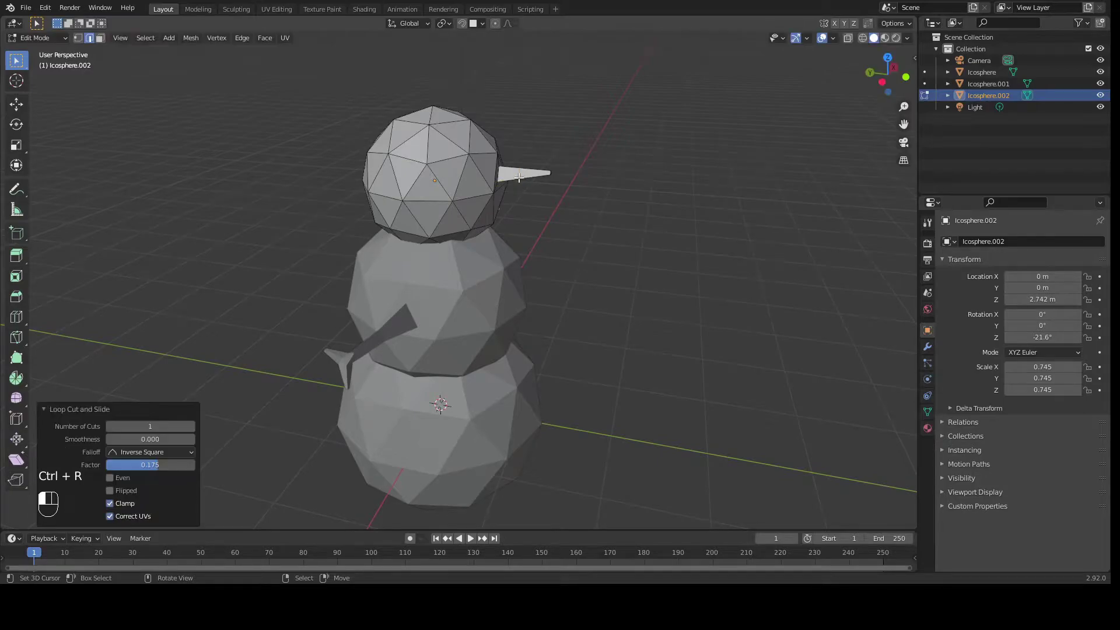
{"action": "key", "text": "s"}
{"action": "left_click", "coordinate": [687, 153]}
{"action": "middle_click_drag", "start_coordinate": [684, 152], "coordinate": [427, 253]}
{"action": "key", "text": "Tab"}
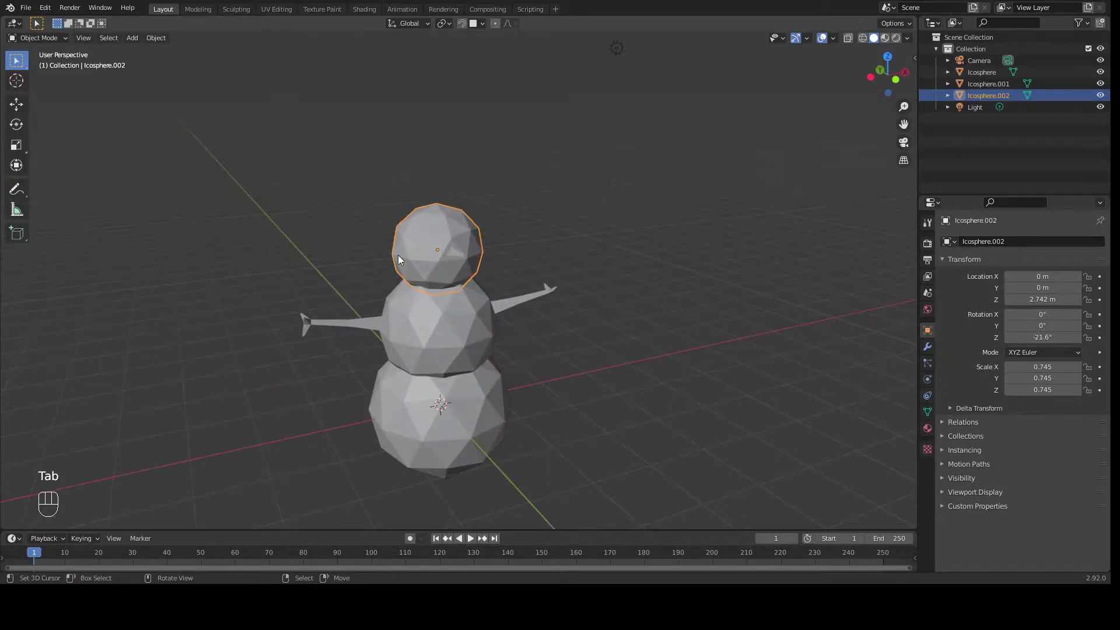
Step: Add an ico sphere with 1 subdivision and 1 m radius and move it about 5.1 m along X, beside the snowman
{"action": "middle_click_drag", "start_coordinate": [443, 344], "coordinate": [499, 339]}
{"action": "key", "text": "shift+a"}
{"action": "mouse_move", "coordinate": [499, 338]}
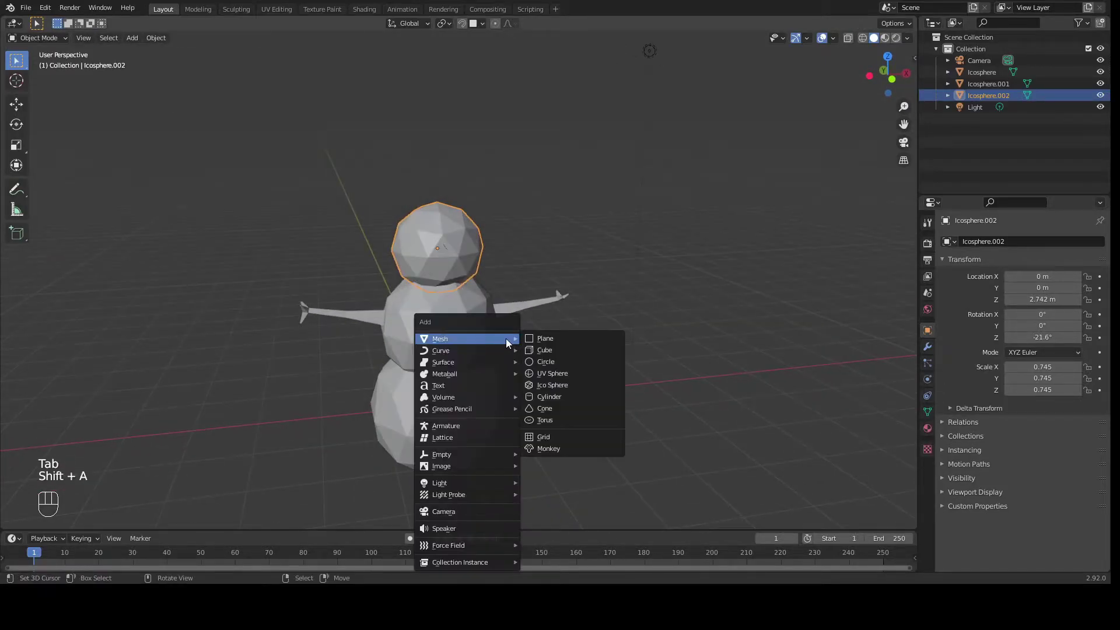
{"action": "left_click", "coordinate": [552, 386]}
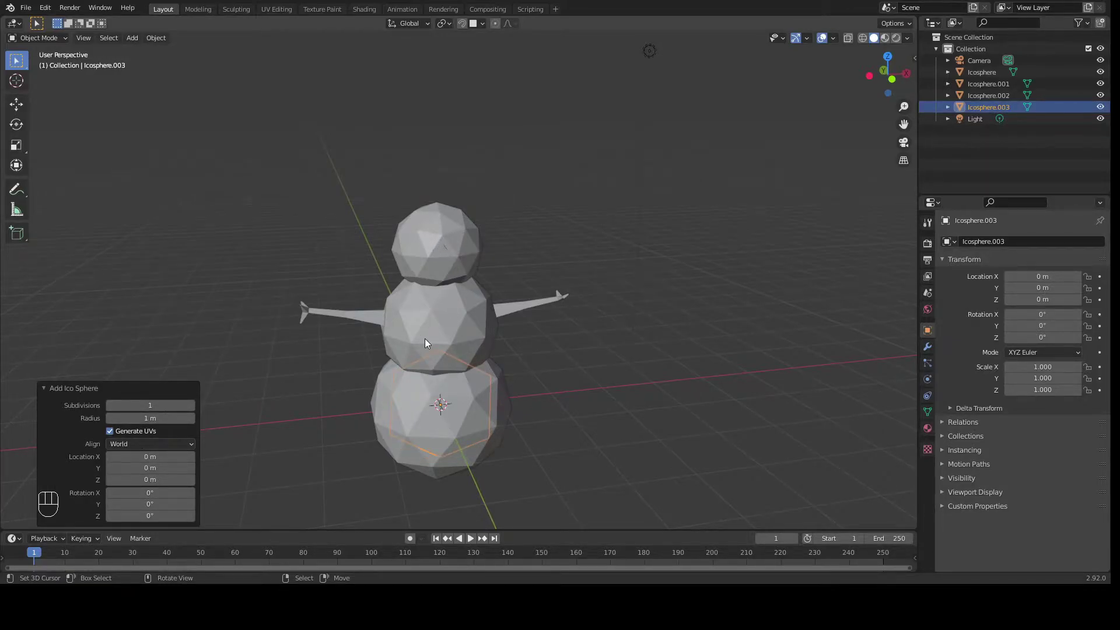
{"action": "middle_click_drag", "start_coordinate": [425, 341], "coordinate": [441, 366]}
{"action": "key", "text": "g"}
{"action": "left_click", "coordinate": [777, 264]}
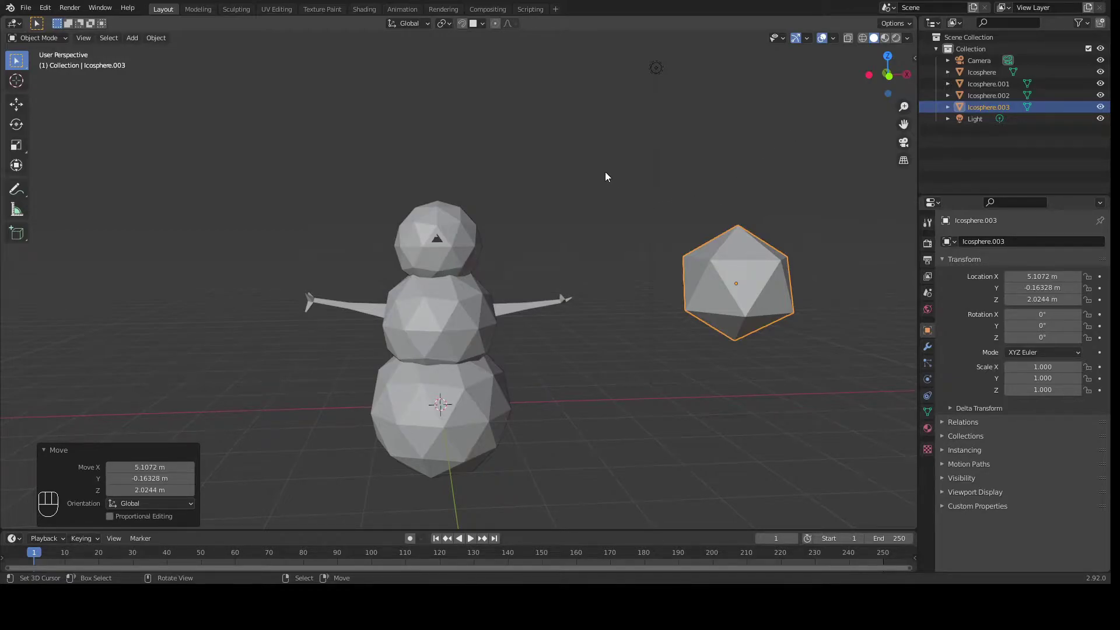
Step: Give the separate ico sphere a new material with a dark grey base color and scale it to about 0.11
{"action": "middle_click_drag", "start_coordinate": [742, 213], "coordinate": [852, 326]}
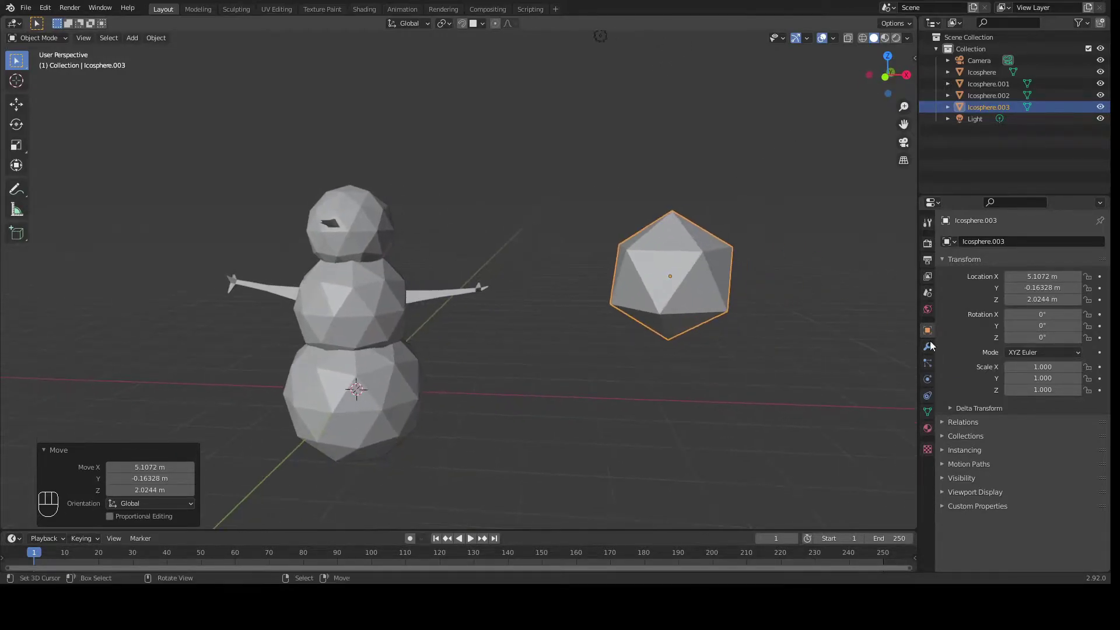
{"action": "left_click", "coordinate": [927, 430]}
{"action": "left_click", "coordinate": [1017, 289]}
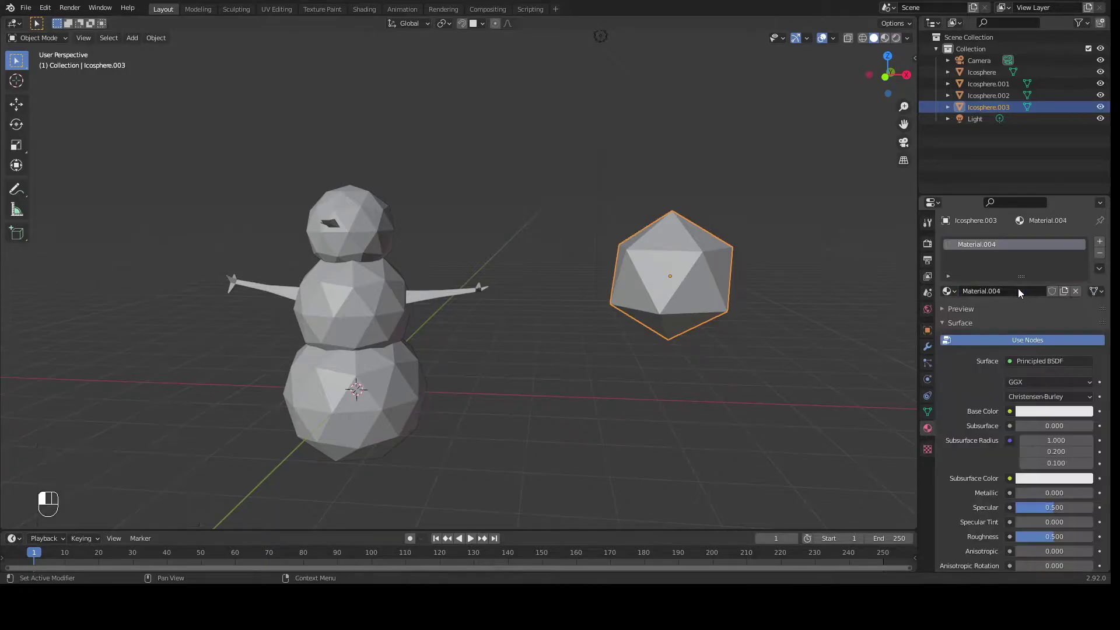
{"action": "left_click", "coordinate": [1051, 411]}
{"action": "left_click_drag", "start_coordinate": [1084, 250], "coordinate": [1084, 300]}
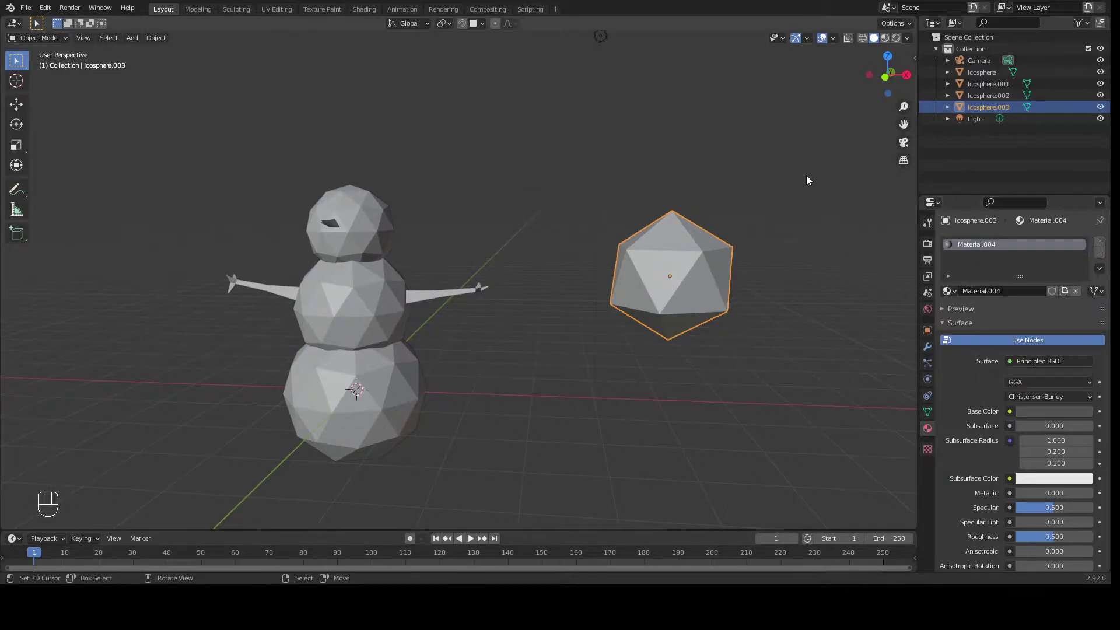
{"action": "key", "text": "s"}
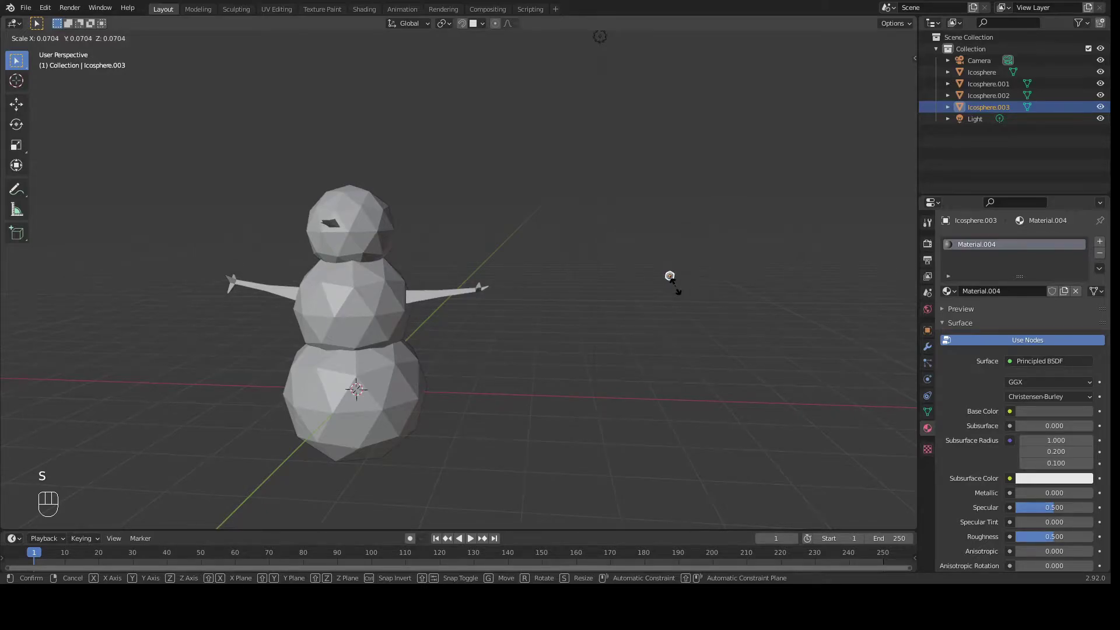
{"action": "left_click", "coordinate": [683, 288]}
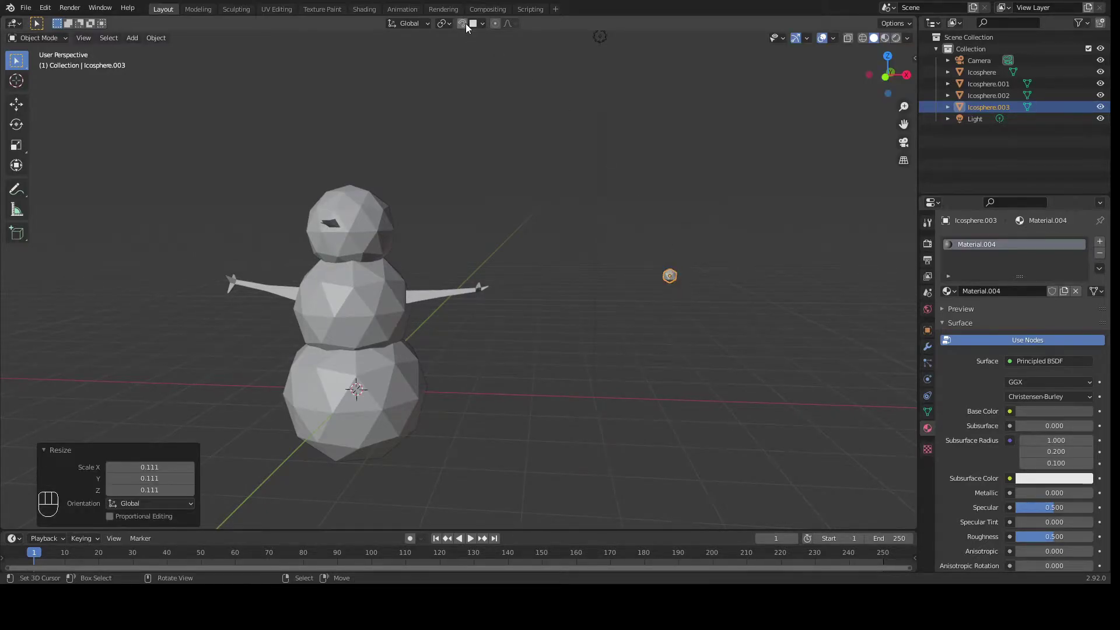
Step: Turn on Face snapping with Center and place the small ico sphere on the head above the nose as an eye
{"action": "left_click", "coordinate": [463, 23]}
{"action": "left_click", "coordinate": [476, 23]}
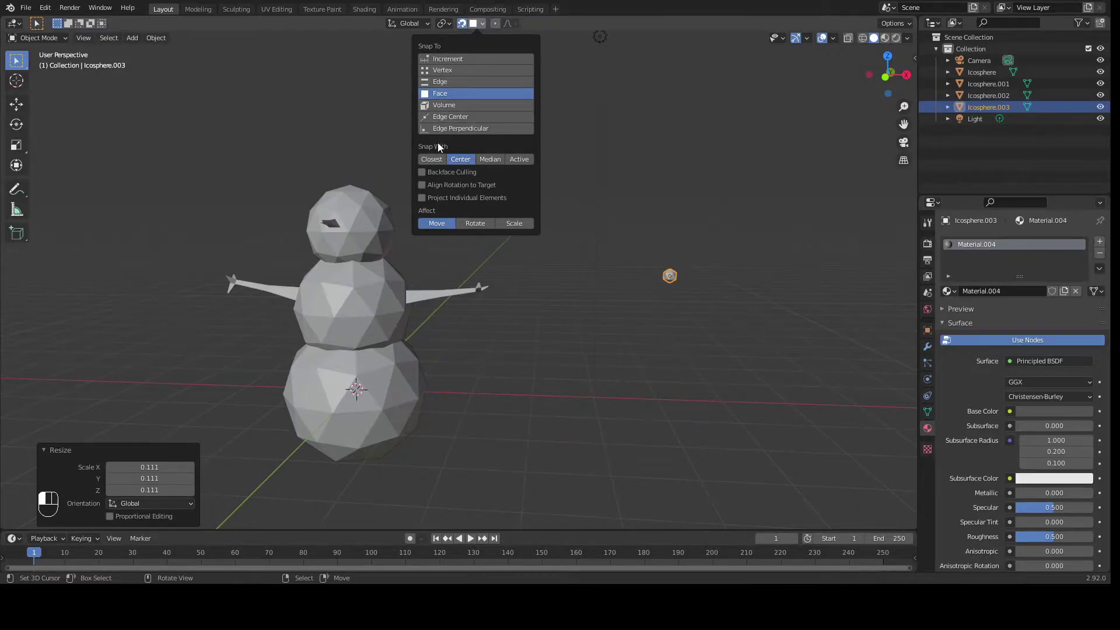
{"action": "middle_click_drag", "start_coordinate": [682, 239], "coordinate": [639, 278]}
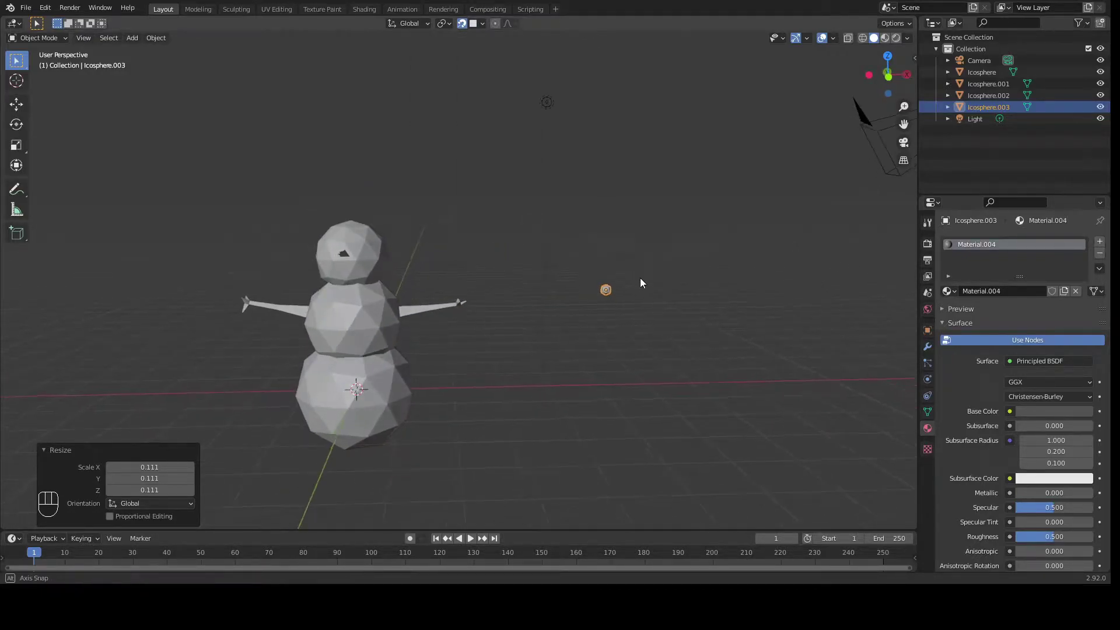
{"action": "key", "text": "g"}
{"action": "left_click", "coordinate": [338, 247]}
Step: Duplicate the eye onto the other side of the nose and nudge the original eye to align the pair
{"action": "middle_click_drag", "start_coordinate": [338, 246], "coordinate": [537, 281], "text": "shift"}
{"action": "scroll", "coordinate": [460, 319], "scroll_direction": "up", "scroll_amount": 3}
{"action": "middle_click_drag", "start_coordinate": [690, 285], "coordinate": [471, 206]}
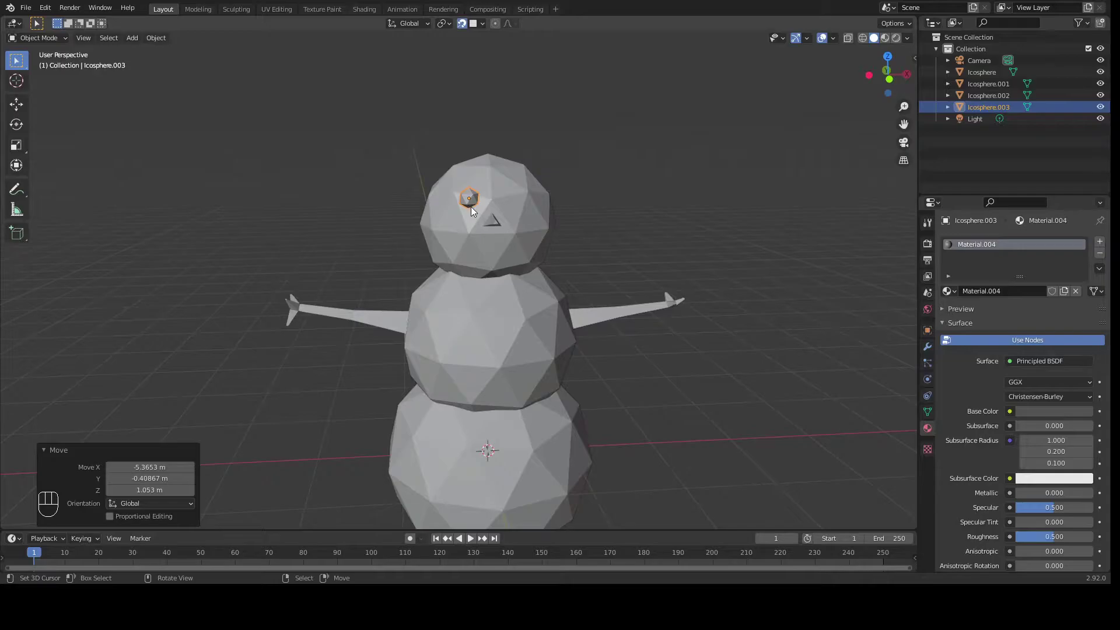
{"action": "key", "text": "shift+d"}
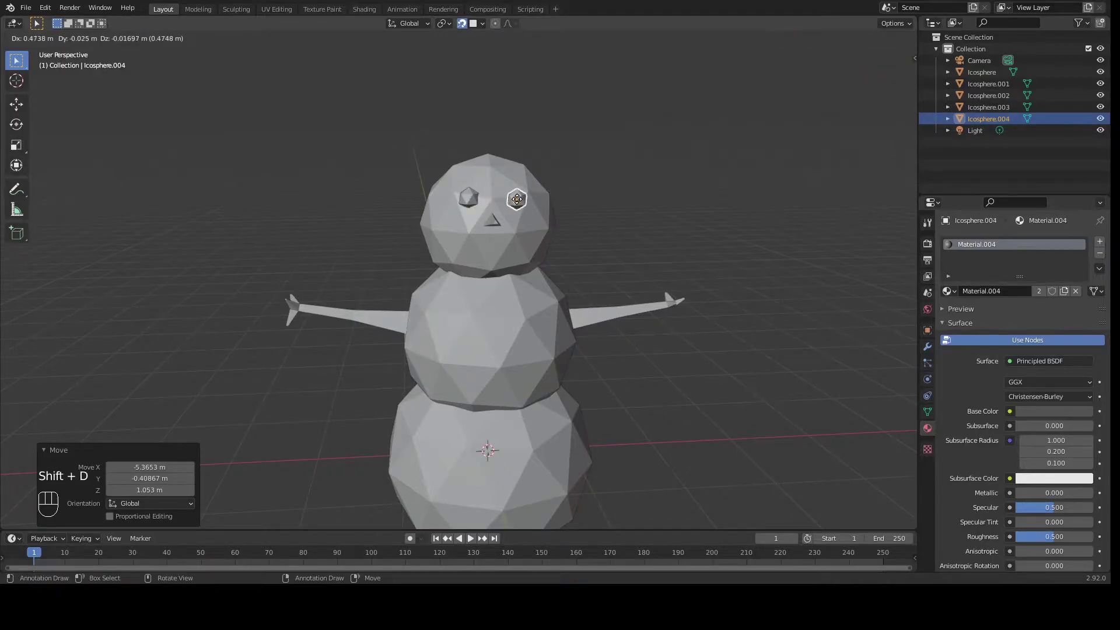
{"action": "left_click", "coordinate": [515, 199]}
{"action": "left_click", "coordinate": [471, 207]}
{"action": "key", "text": "g"}
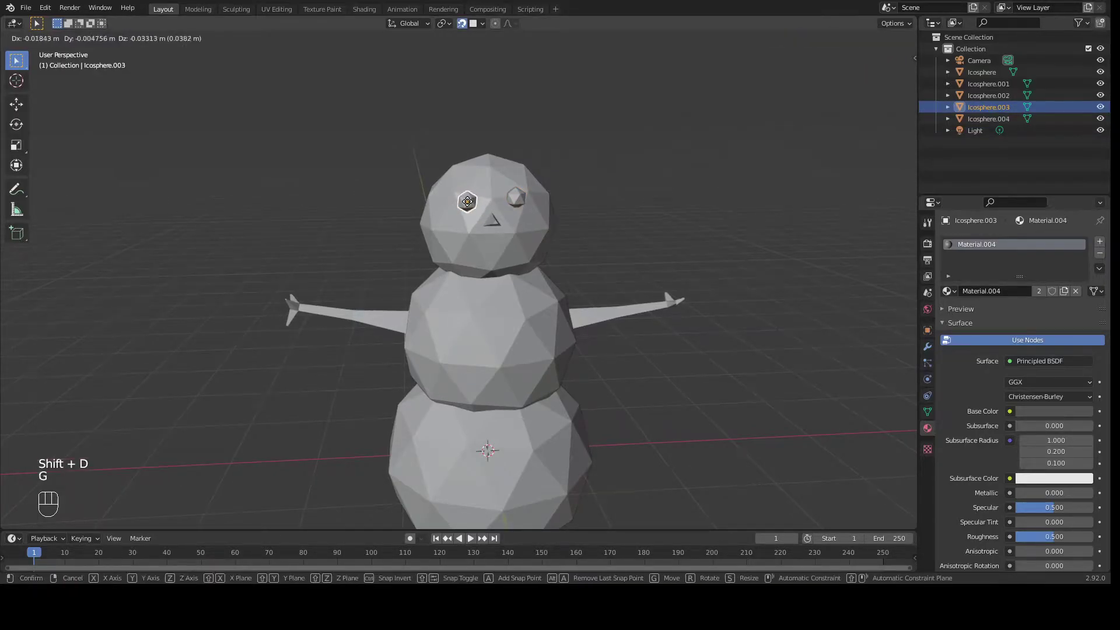
{"action": "left_click", "coordinate": [468, 205]}
Step: Duplicate an eye onto the lower side of the head, scale it to 0.651, and place it as the mouth's first corner piece
{"action": "middle_click_drag", "start_coordinate": [468, 206], "coordinate": [570, 242]}
{"action": "scroll", "coordinate": [517, 248], "scroll_direction": "up", "scroll_amount": 2}
{"action": "key", "text": "shift+d"}
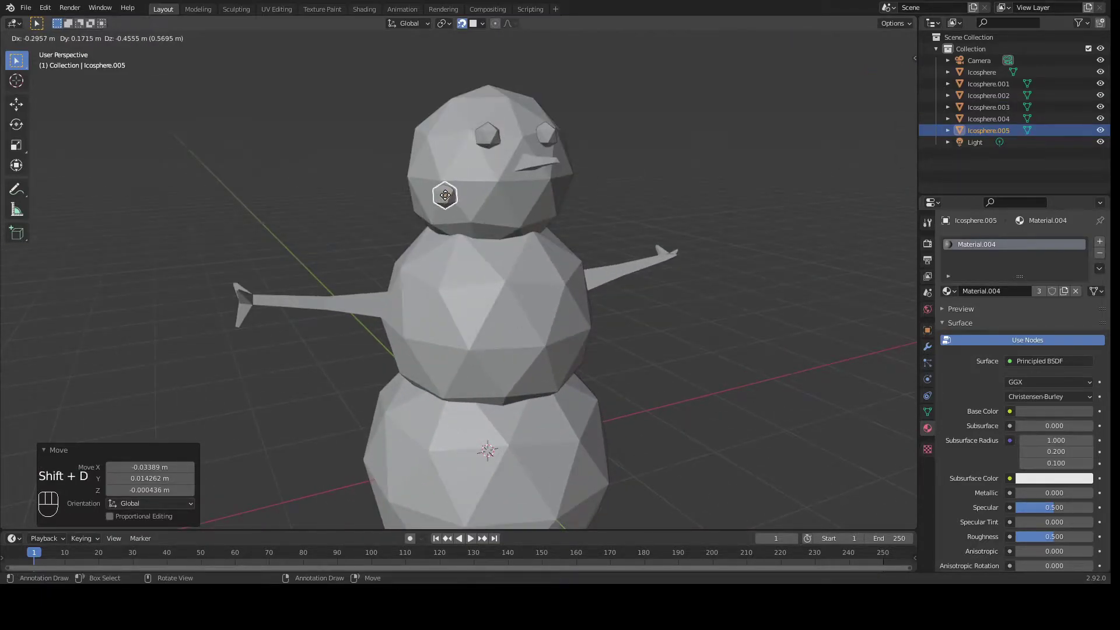
{"action": "left_click", "coordinate": [458, 187]}
{"action": "mouse_move", "coordinate": [457, 187]}
{"action": "middle_mouse_down"}
{"action": "mouse_move", "coordinate": [532, 218]}
{"action": "mouse_move", "coordinate": [361, 163]}
{"action": "mouse_move", "coordinate": [441, 181]}
{"action": "middle_mouse_up"}
{"action": "key", "text": "s"}
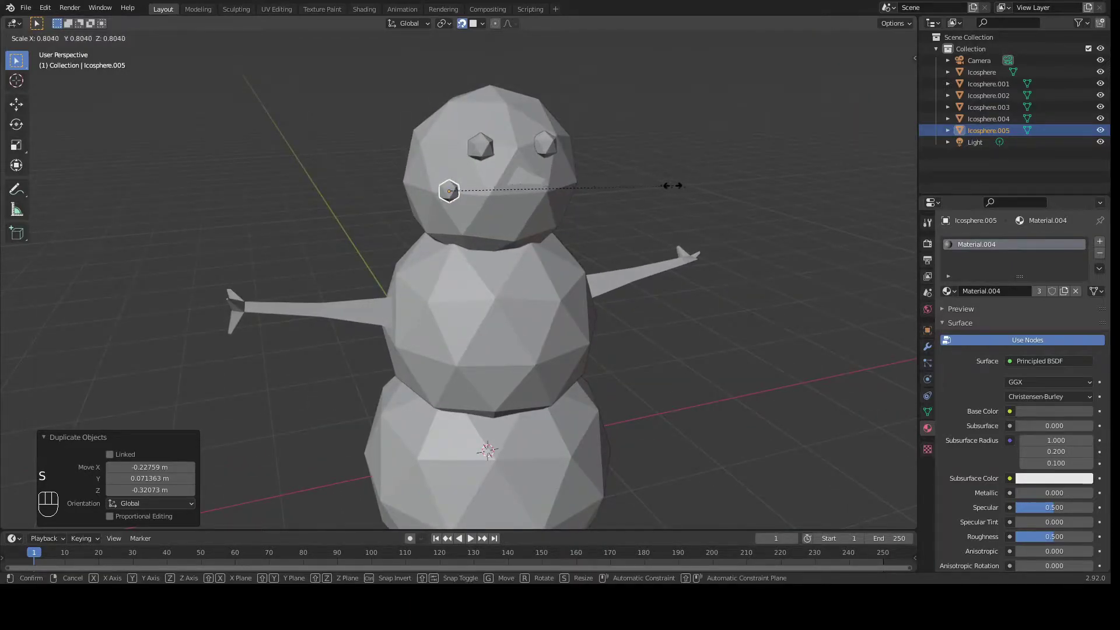
{"action": "left_click", "coordinate": [631, 189]}
{"action": "middle_click_drag", "start_coordinate": [536, 276], "coordinate": [490, 226]}
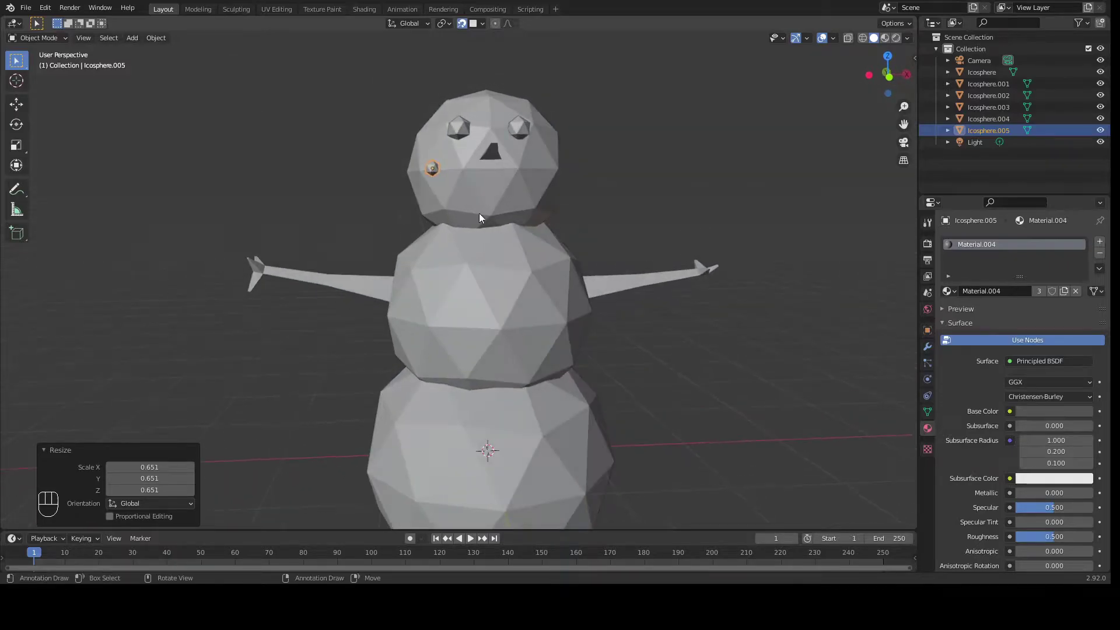
{"action": "key", "text": "g"}
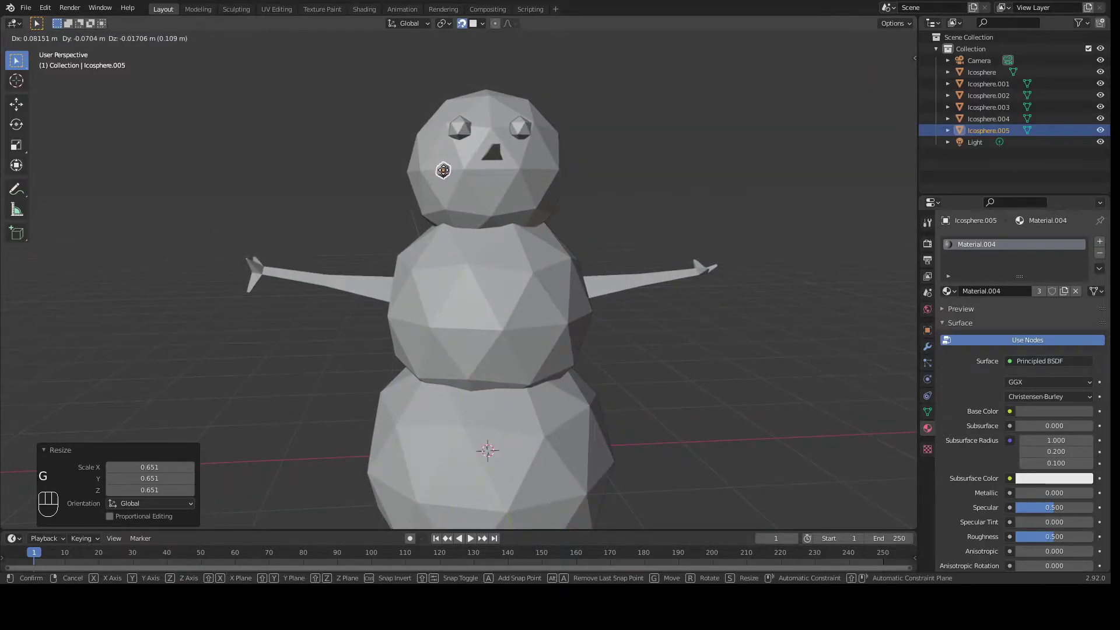
{"action": "left_click", "coordinate": [443, 169]}
Step: Duplicate the small mouth sphere four times along a curve across the lower head to form a smile
{"action": "key", "text": "shift+d"}
{"action": "left_click", "coordinate": [460, 194]}
{"action": "key", "text": "shift+d"}
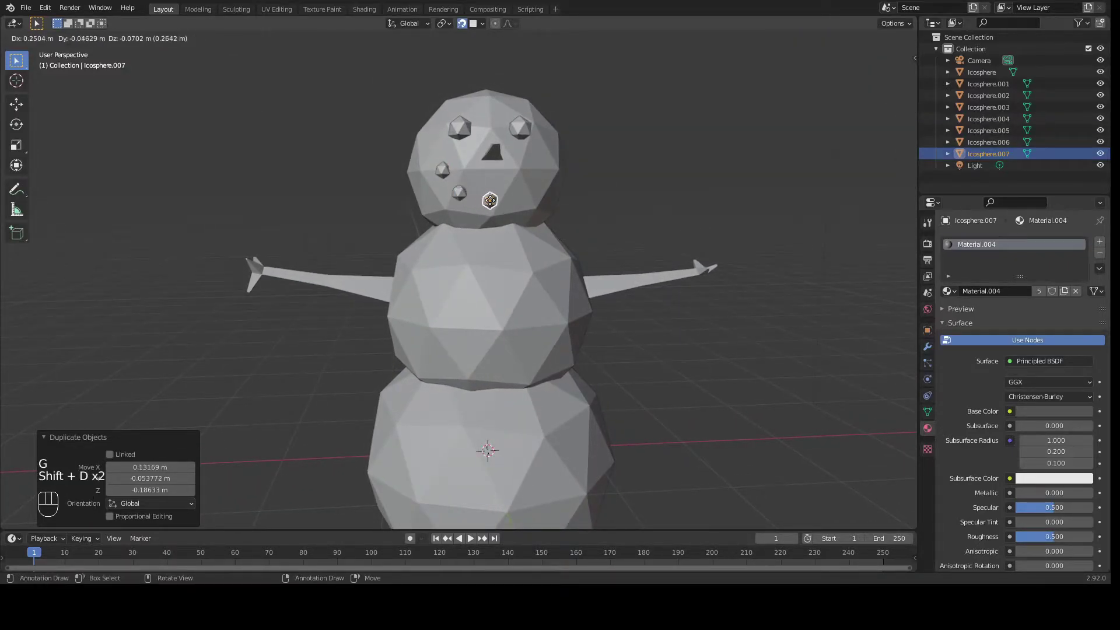
{"action": "left_click", "coordinate": [490, 201]}
{"action": "key", "text": "shift+d"}
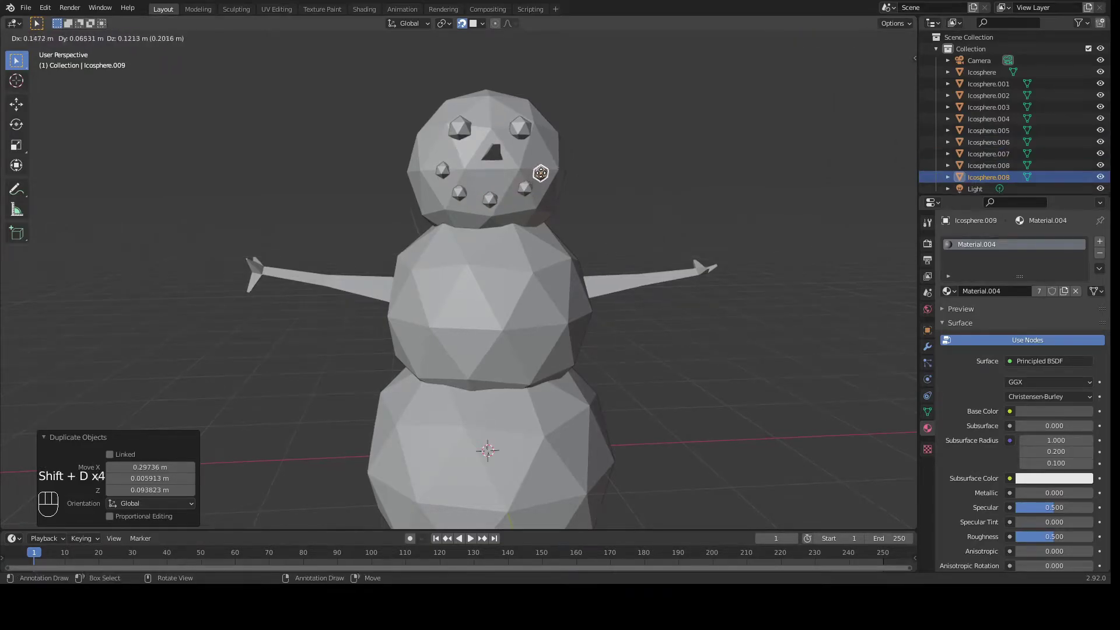
{"action": "left_click", "coordinate": [541, 169]}
{"action": "key", "text": "shift+d"}
Step: Reposition the three lower mouth spheres on the head to even out the smile's curve
{"action": "key", "text": "g"}
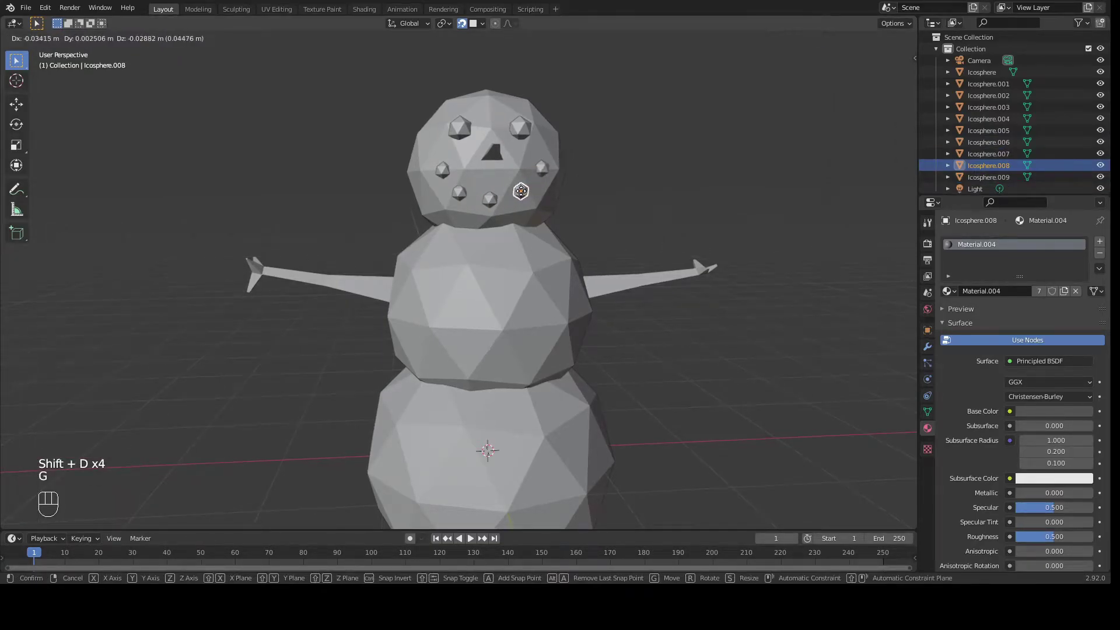
{"action": "left_click", "coordinate": [521, 191]}
{"action": "middle_click_drag", "start_coordinate": [521, 192], "coordinate": [501, 190]}
{"action": "left_click", "coordinate": [480, 195]}
{"action": "key", "text": "g"}
{"action": "left_click", "coordinate": [480, 192]}
{"action": "left_click", "coordinate": [447, 189]}
{"action": "key", "text": "g"}
{"action": "left_click", "coordinate": [449, 190]}
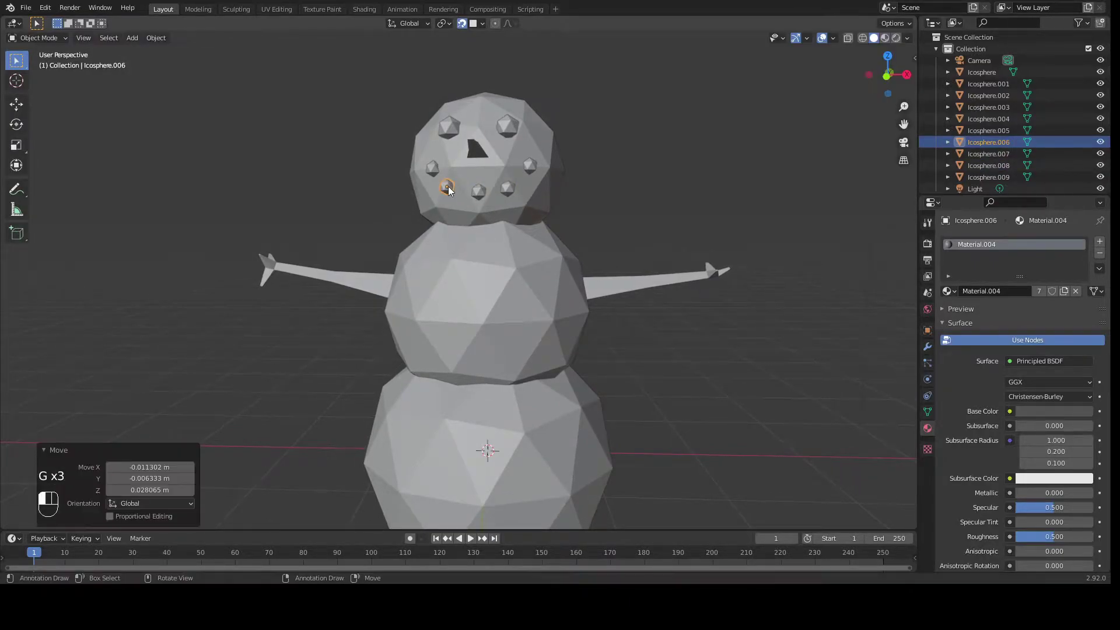
Step: Fine-tune the two mouth spheres on either side of the middle one so the smile is balanced
{"action": "left_click", "coordinate": [507, 188]}
{"action": "key", "text": "g"}
{"action": "left_click", "coordinate": [512, 188]}
{"action": "middle_click_drag", "start_coordinate": [512, 188], "coordinate": [514, 229]}
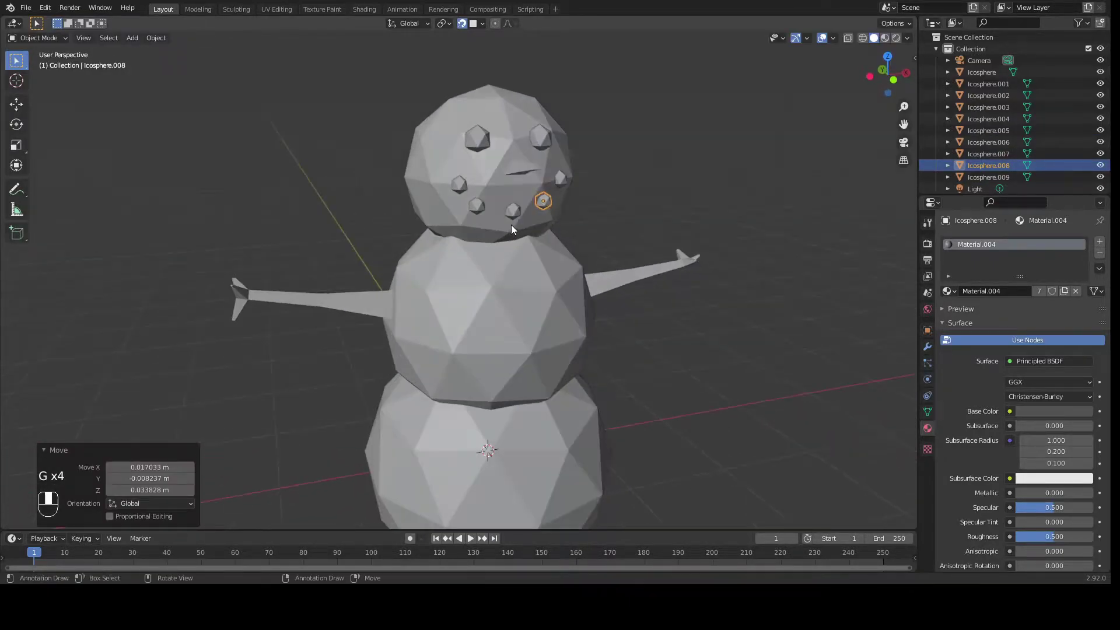
{"action": "left_click", "coordinate": [477, 205]}
{"action": "key", "text": "g"}
{"action": "left_click", "coordinate": [479, 204]}
{"action": "left_click", "coordinate": [618, 207]}
Step: Duplicate a mouth sphere onto the upper front of the middle body as a button and scale it to 1.287
{"action": "middle_click_drag", "start_coordinate": [618, 207], "coordinate": [468, 182]}
{"action": "left_click", "coordinate": [455, 176]}
{"action": "key", "text": "shift+d"}
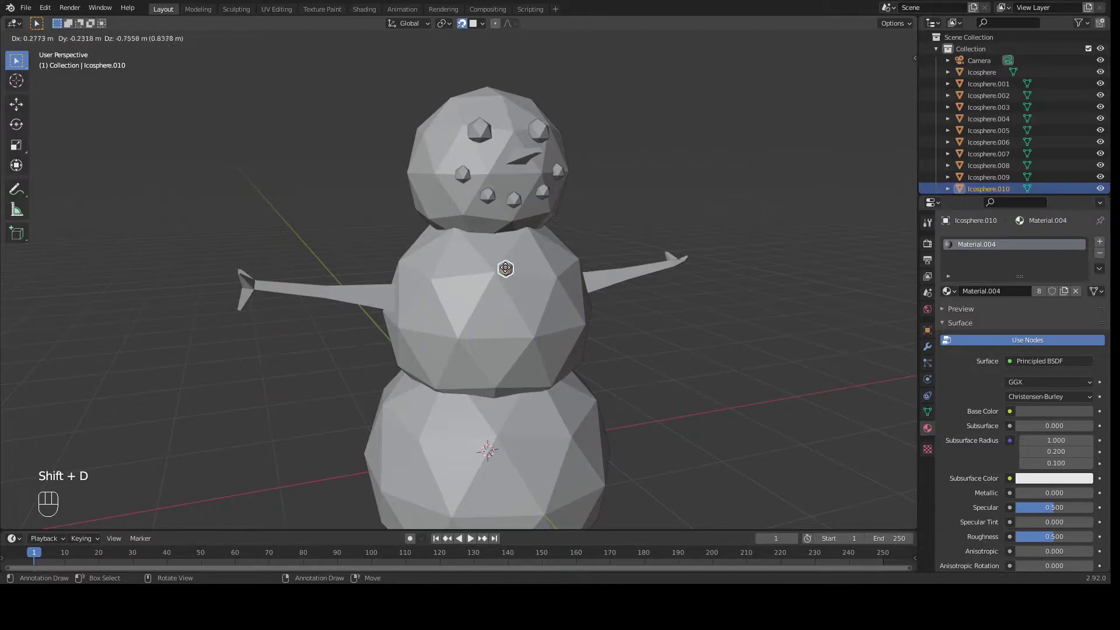
{"action": "left_click", "coordinate": [513, 263]}
{"action": "middle_click_drag", "start_coordinate": [514, 264], "coordinate": [524, 281]}
{"action": "key", "text": "s"}
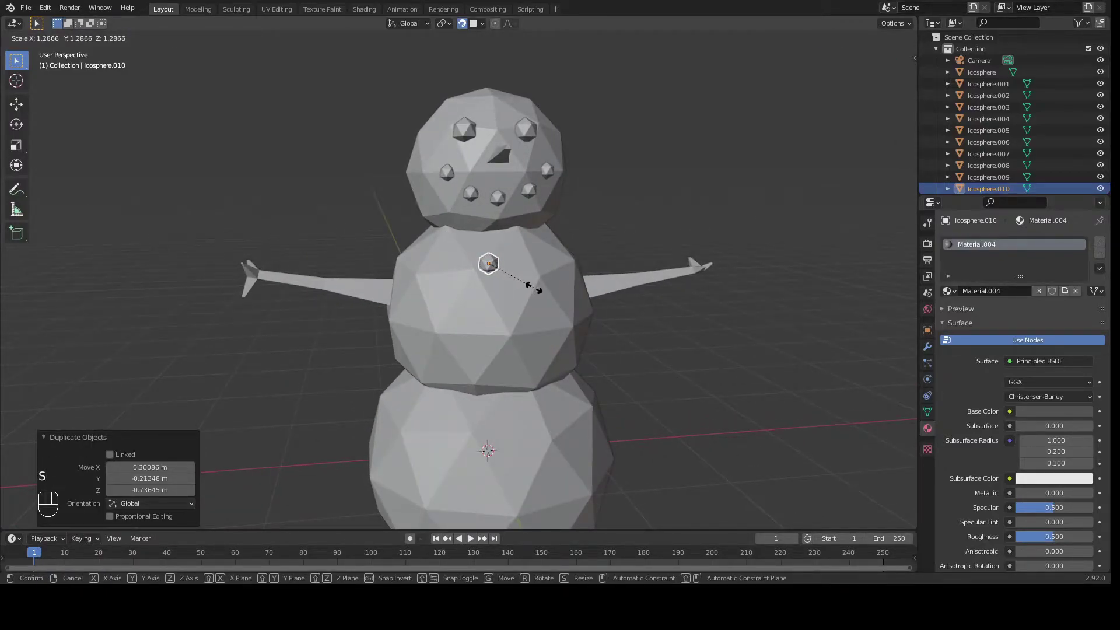
{"action": "left_click", "coordinate": [533, 287]}
Step: Duplicate the button twice down the front of the middle body to make a column of three
{"action": "middle_click_drag", "start_coordinate": [576, 218], "coordinate": [480, 279]}
{"action": "key", "text": "shift+d"}
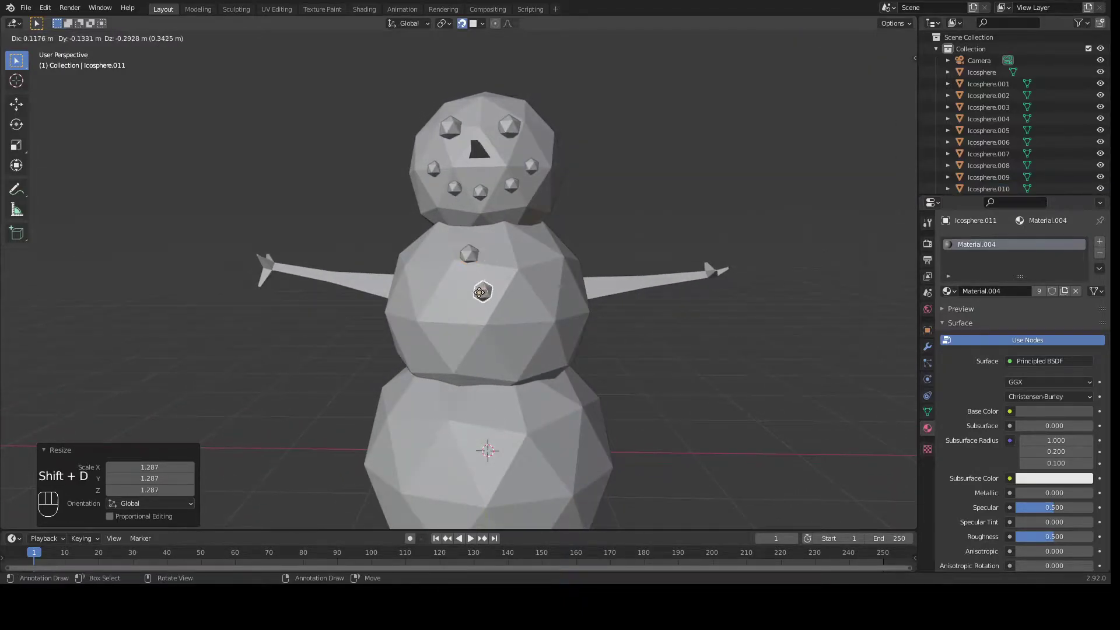
{"action": "left_click", "coordinate": [468, 296]}
{"action": "key", "text": "shift+d"}
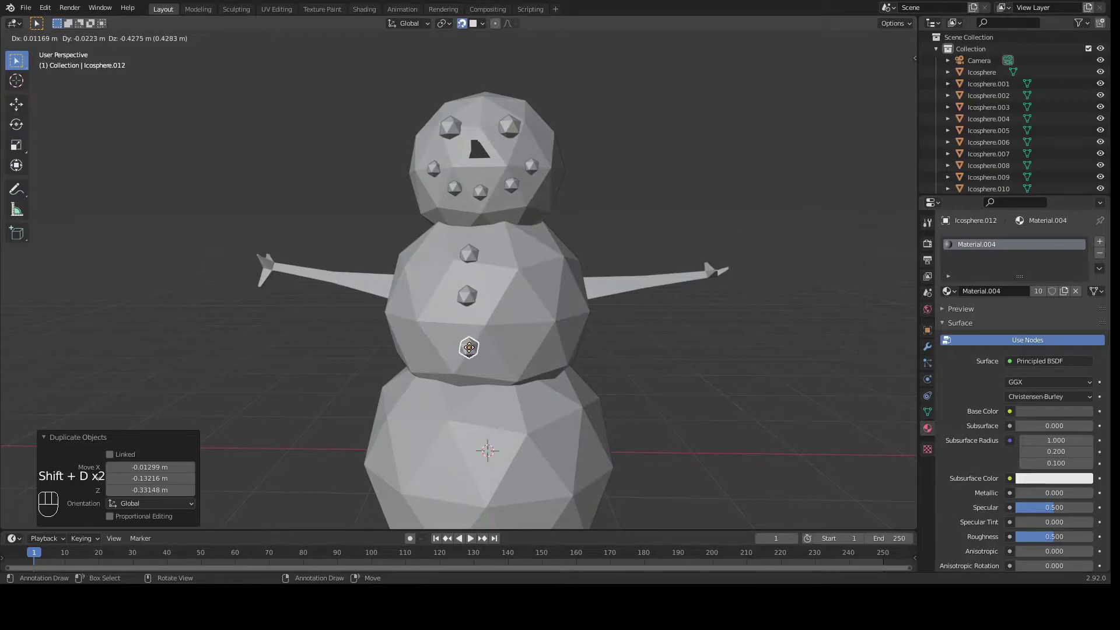
{"action": "left_click", "coordinate": [470, 344]}
Step: Move the three buttons sideways to line them up beneath the nose along the middle body's centre
{"action": "middle_click_drag", "start_coordinate": [493, 239], "coordinate": [482, 304]}
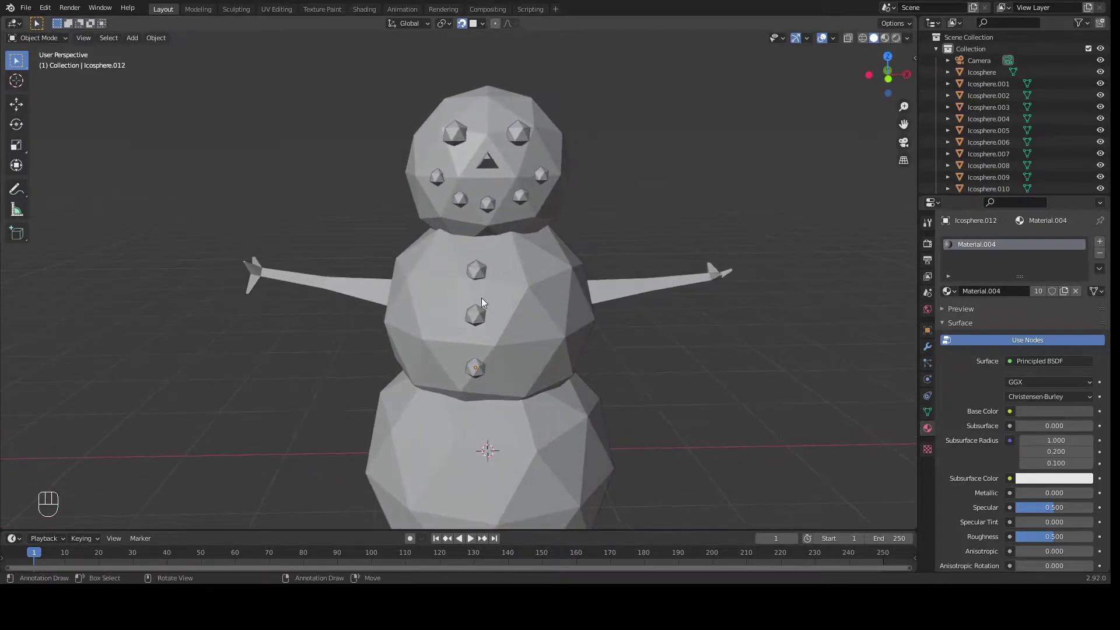
{"action": "left_click", "coordinate": [475, 268]}
{"action": "key", "text": "g"}
{"action": "left_click", "coordinate": [485, 270]}
{"action": "left_click", "coordinate": [475, 314]}
{"action": "key", "text": "g"}
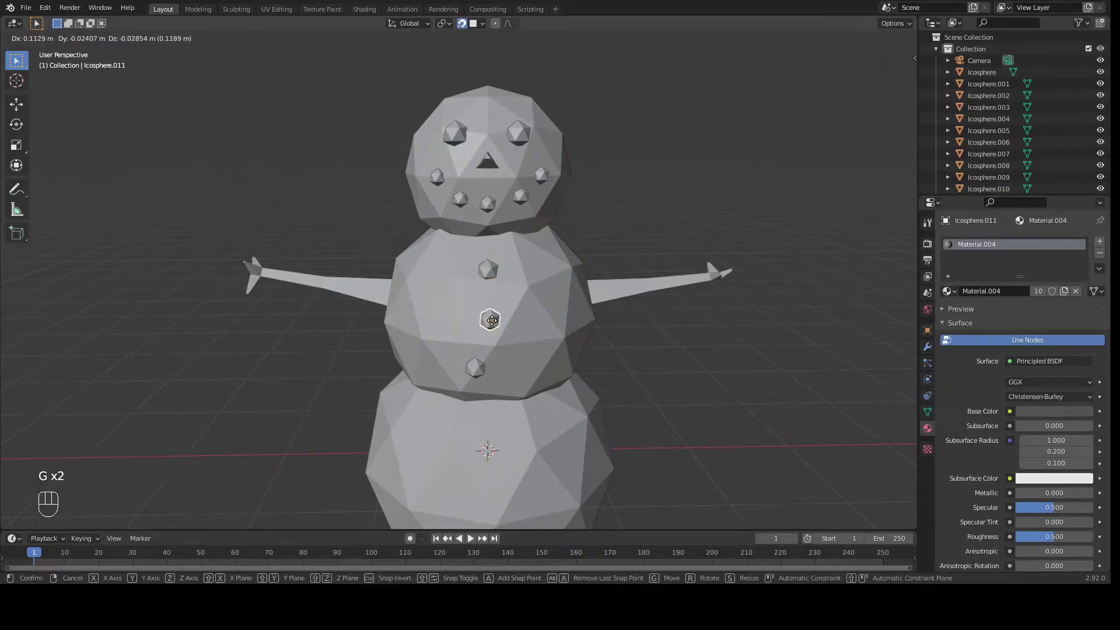
{"action": "left_click", "coordinate": [496, 320]}
{"action": "left_click", "coordinate": [474, 368]}
{"action": "key", "text": "g"}
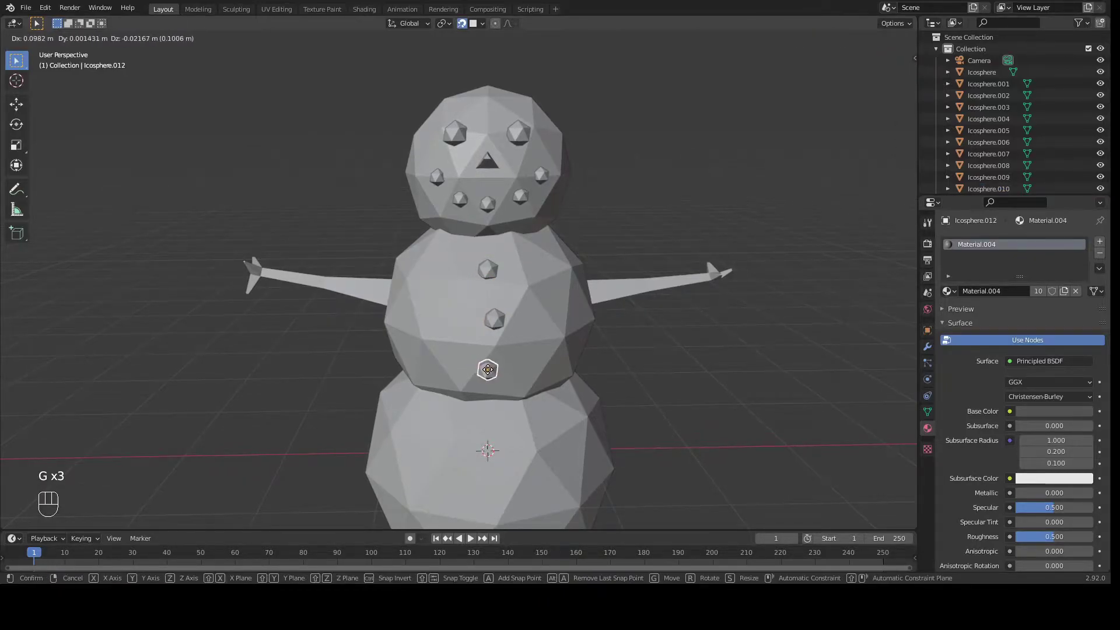
{"action": "left_click", "coordinate": [489, 367]}
Step: Open the middle body sphere with the arms in Edit Mode and turn on X-ray display
{"action": "scroll", "coordinate": [656, 382], "scroll_direction": "down", "scroll_amount": 5}
{"action": "middle_click_drag", "start_coordinate": [641, 365], "coordinate": [622, 416]}
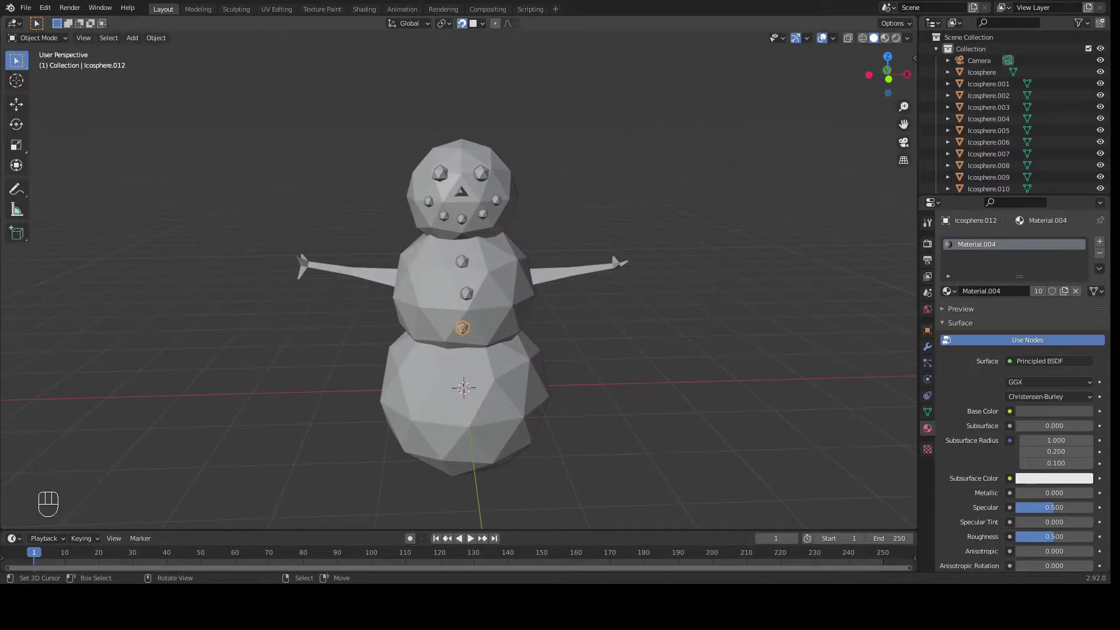
{"action": "middle_click_drag", "start_coordinate": [622, 416], "coordinate": [622, 350]}
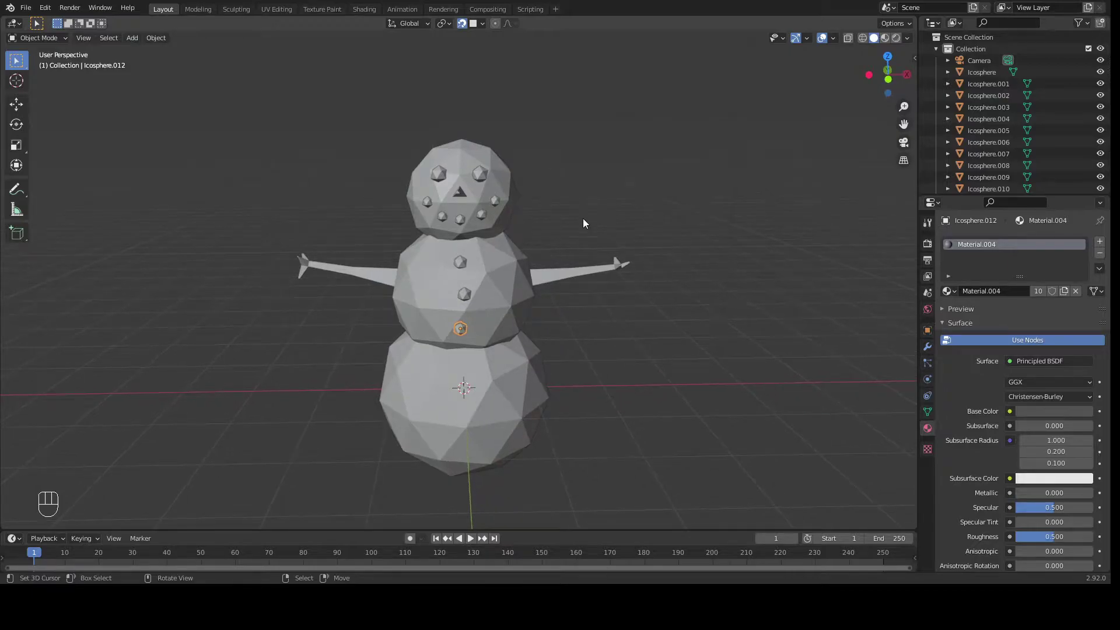
{"action": "middle_click_drag", "start_coordinate": [220, 349], "coordinate": [691, 287]}
{"action": "left_click", "coordinate": [494, 308]}
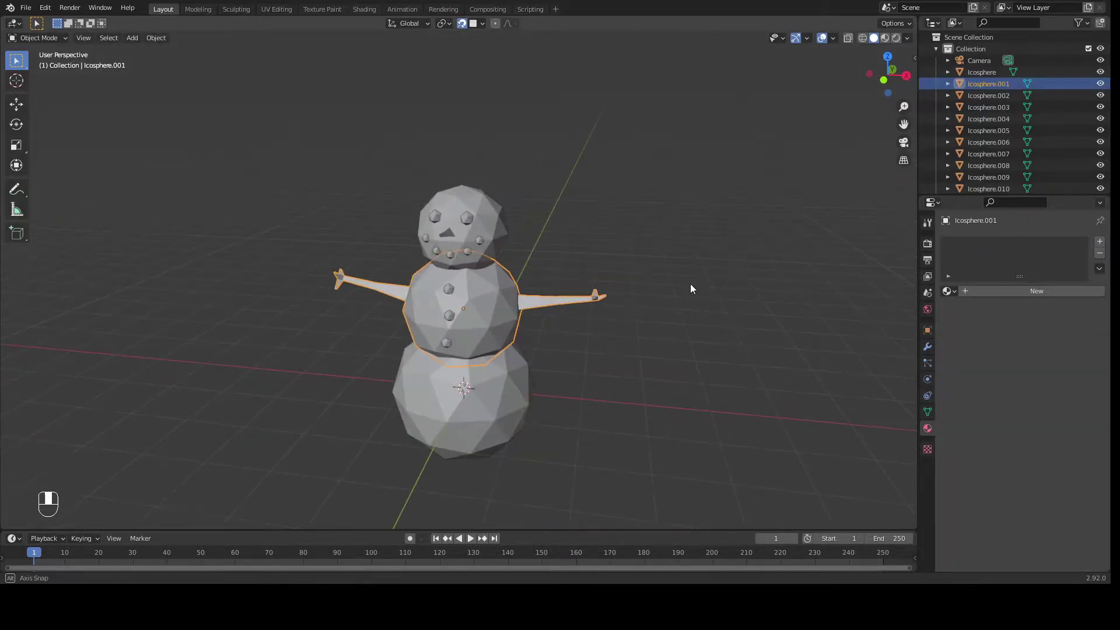
{"action": "key", "text": "Tab"}
{"action": "mouse_move", "coordinate": [663, 330]}
{"action": "middle_mouse_down", "text": "shift"}
{"action": "mouse_move", "coordinate": [622, 340]}
{"action": "mouse_move", "coordinate": [655, 257]}
{"action": "mouse_move", "coordinate": [854, 234]}
{"action": "middle_mouse_up", "text": "shift"}
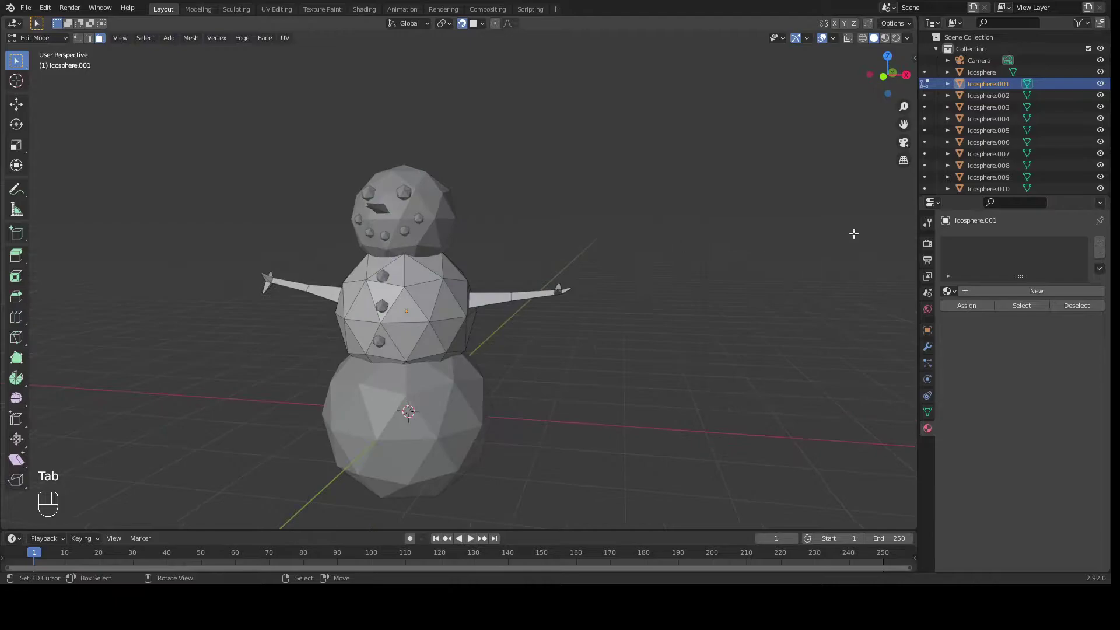
{"action": "left_click", "coordinate": [849, 37]}
Step: Box-select all faces of both stick arms, hands included, without the body sphere
{"action": "middle_click_drag", "start_coordinate": [598, 242], "coordinate": [571, 350]}
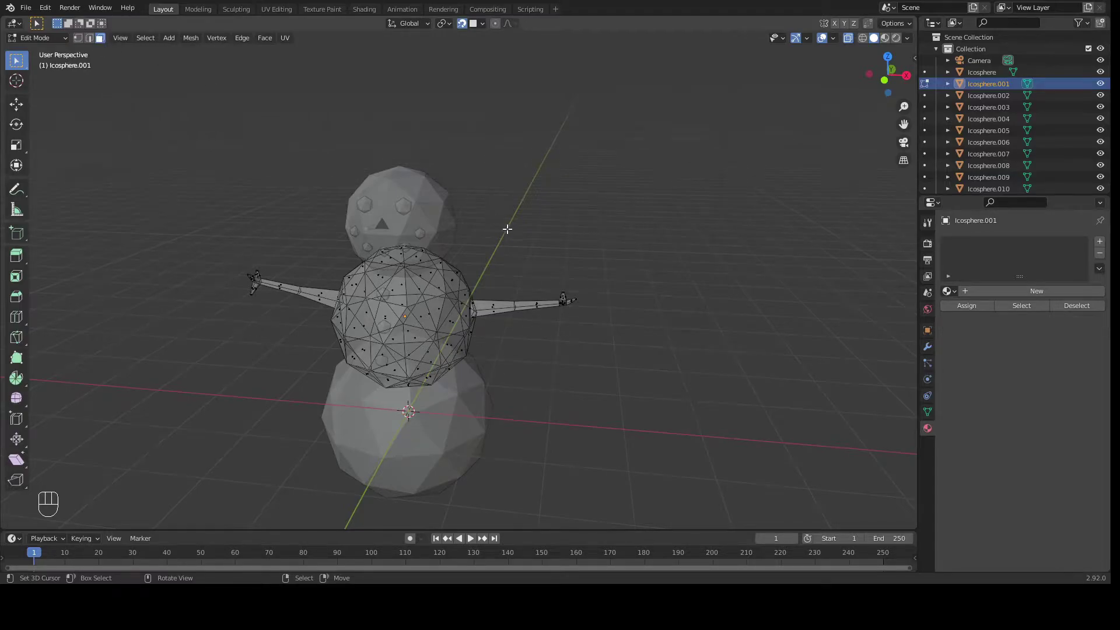
{"action": "middle_click_drag", "start_coordinate": [496, 220], "coordinate": [614, 290]}
{"action": "key", "text": "b"}
{"action": "left_click_drag", "start_coordinate": [603, 223], "coordinate": [478, 335]}
{"action": "middle_click_drag", "start_coordinate": [507, 325], "coordinate": [543, 308]}
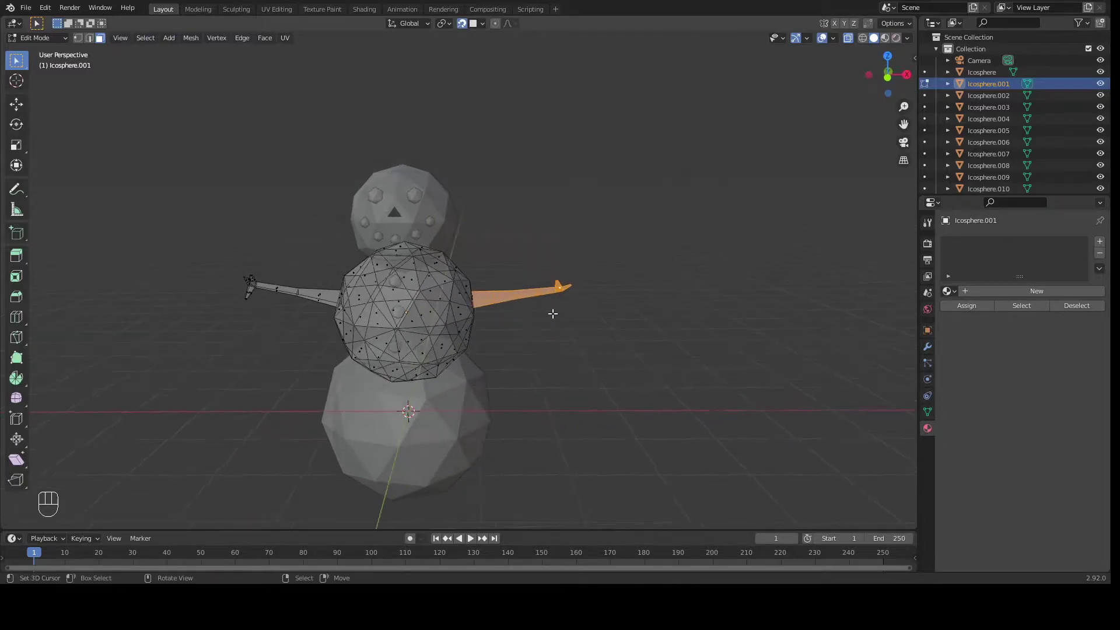
{"action": "middle_click_drag", "start_coordinate": [353, 283], "coordinate": [275, 254]}
{"action": "left_click_drag", "start_coordinate": [169, 254], "coordinate": [328, 345], "text": "shift"}
Step: Create a new material for the middle body object and set its base color to a saturated brown
{"action": "left_click", "coordinate": [1009, 289]}
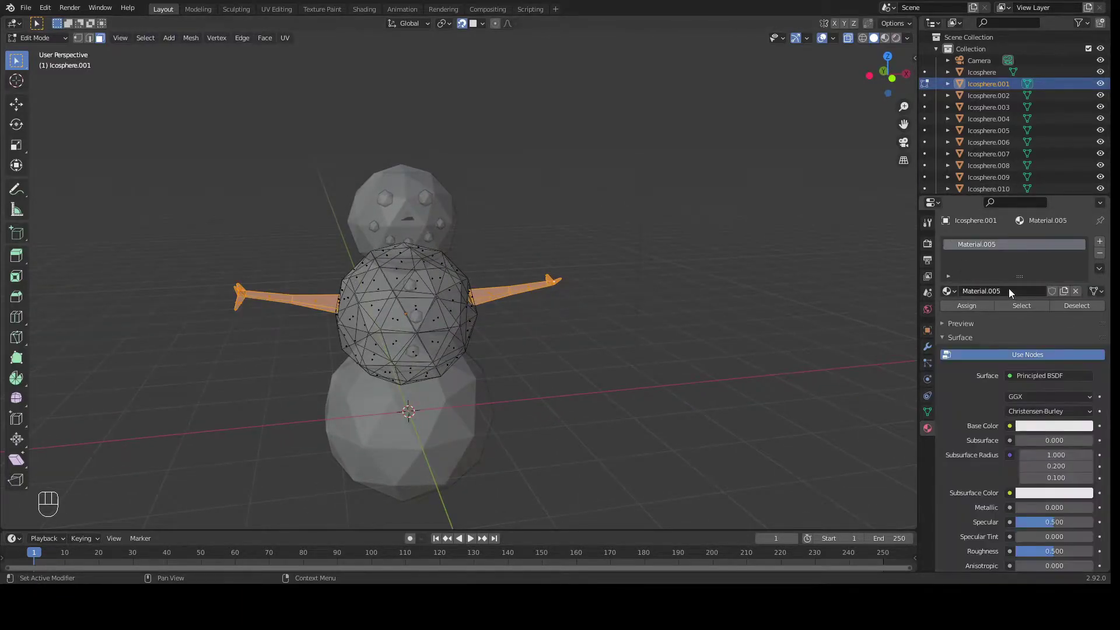
{"action": "left_click", "coordinate": [1039, 425]}
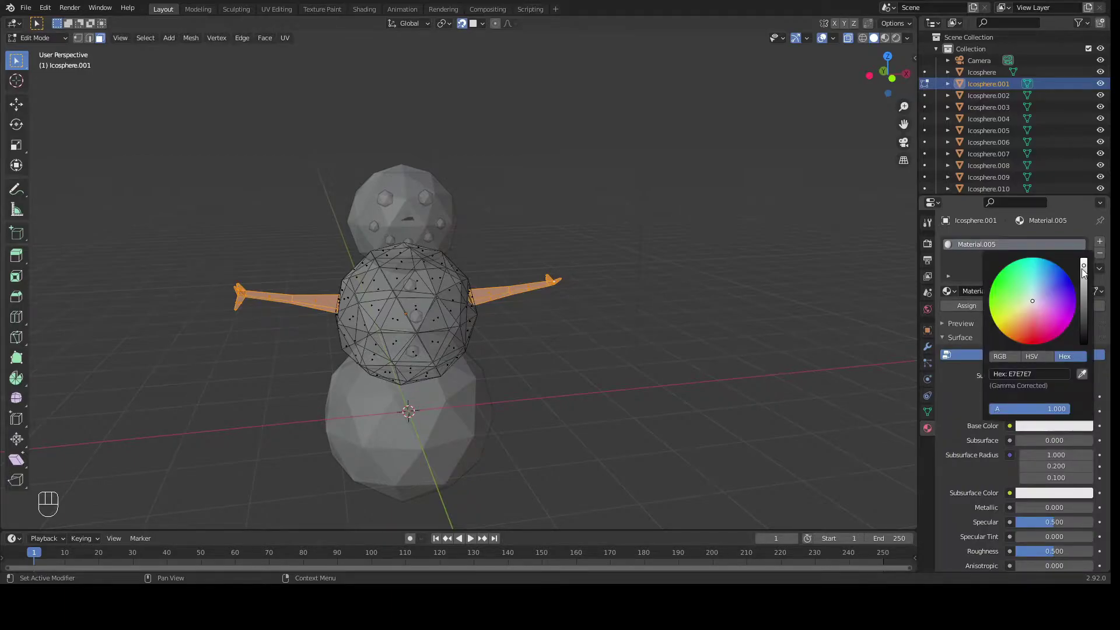
{"action": "left_click_drag", "start_coordinate": [1032, 302], "coordinate": [1020, 327]}
{"action": "left_click_drag", "start_coordinate": [1083, 265], "coordinate": [1083, 295]}
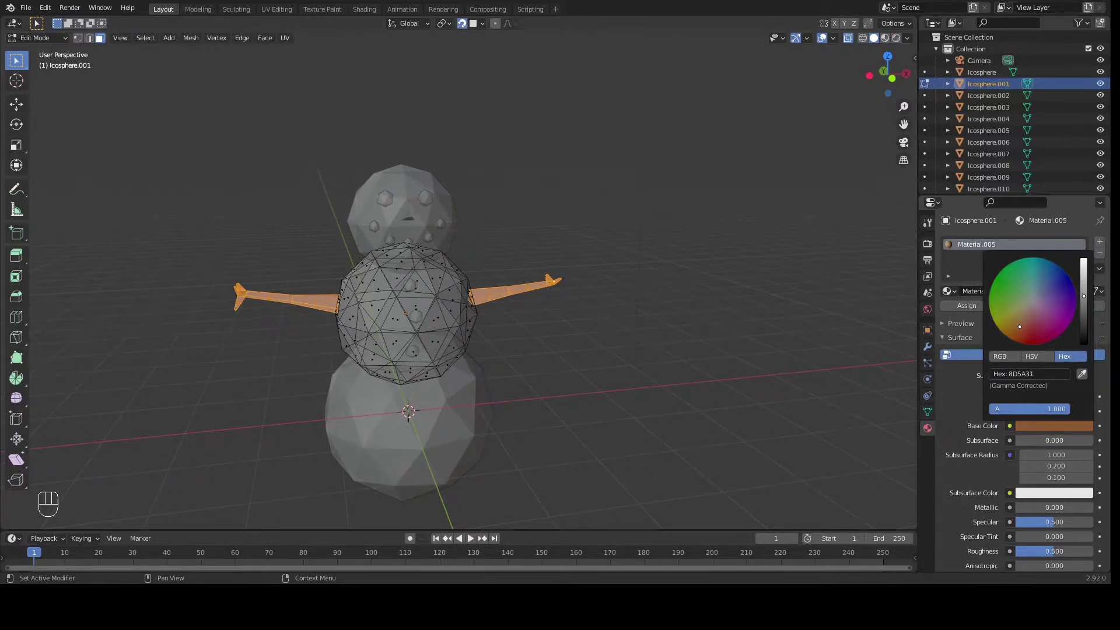
{"action": "left_click_drag", "start_coordinate": [1017, 325], "coordinate": [1017, 328]}
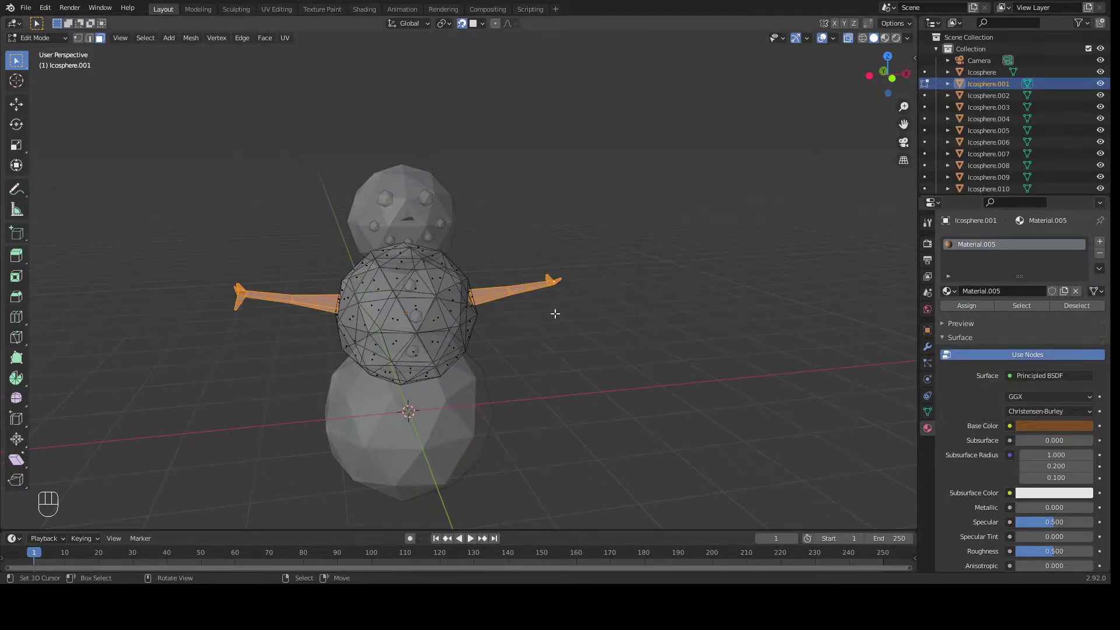
Step: Switch the viewport to Material Preview shading and check the brown material on the arms and body
{"action": "middle_click_drag", "start_coordinate": [541, 314], "coordinate": [780, 162]}
{"action": "middle_click_drag", "start_coordinate": [484, 237], "coordinate": [633, 185]}
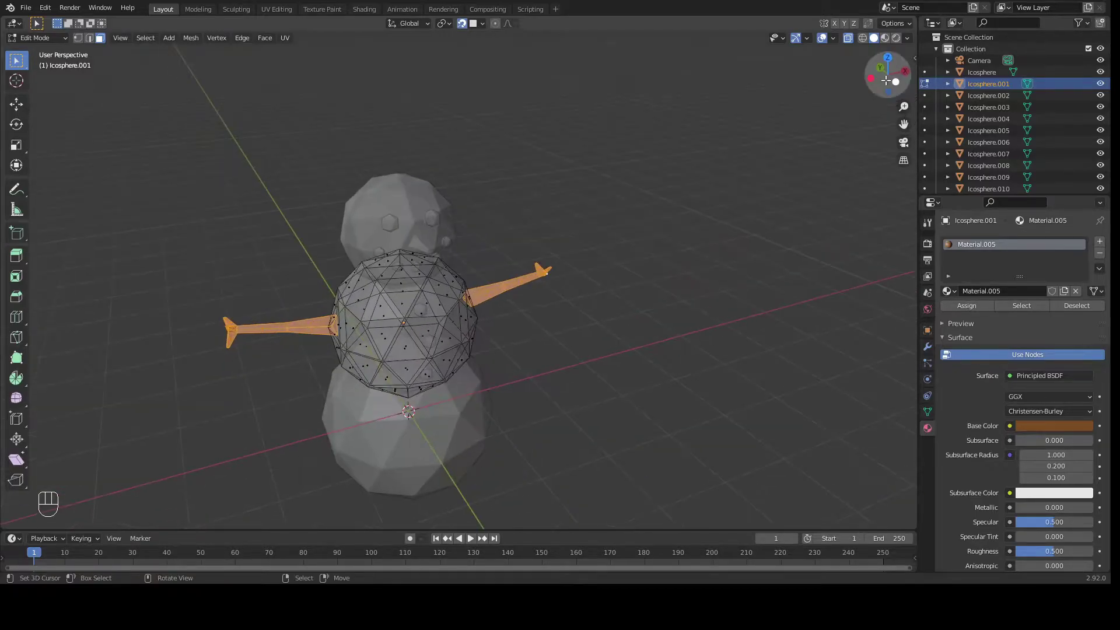
{"action": "left_click", "coordinate": [885, 38]}
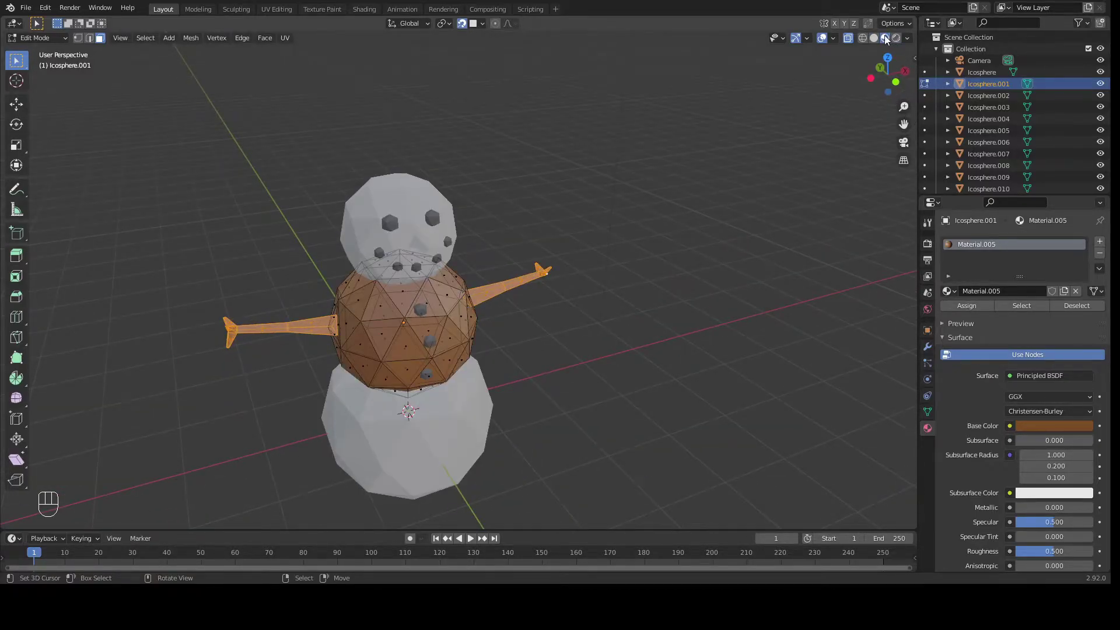
{"action": "middle_click_drag", "start_coordinate": [767, 116], "coordinate": [376, 243]}
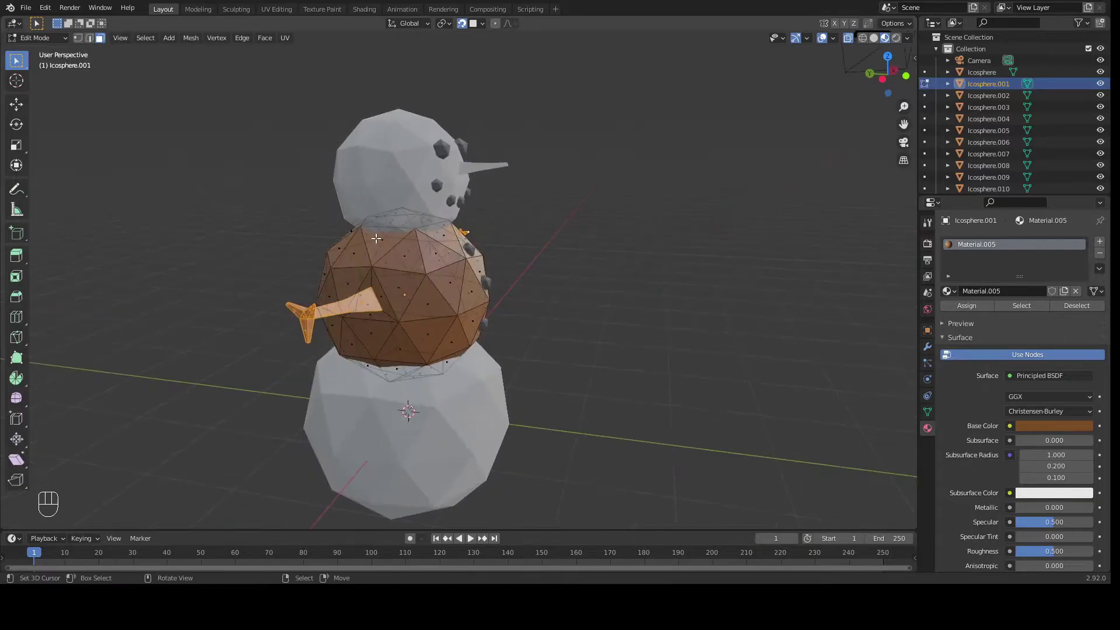
{"action": "middle_click_drag", "start_coordinate": [494, 231], "coordinate": [433, 239]}
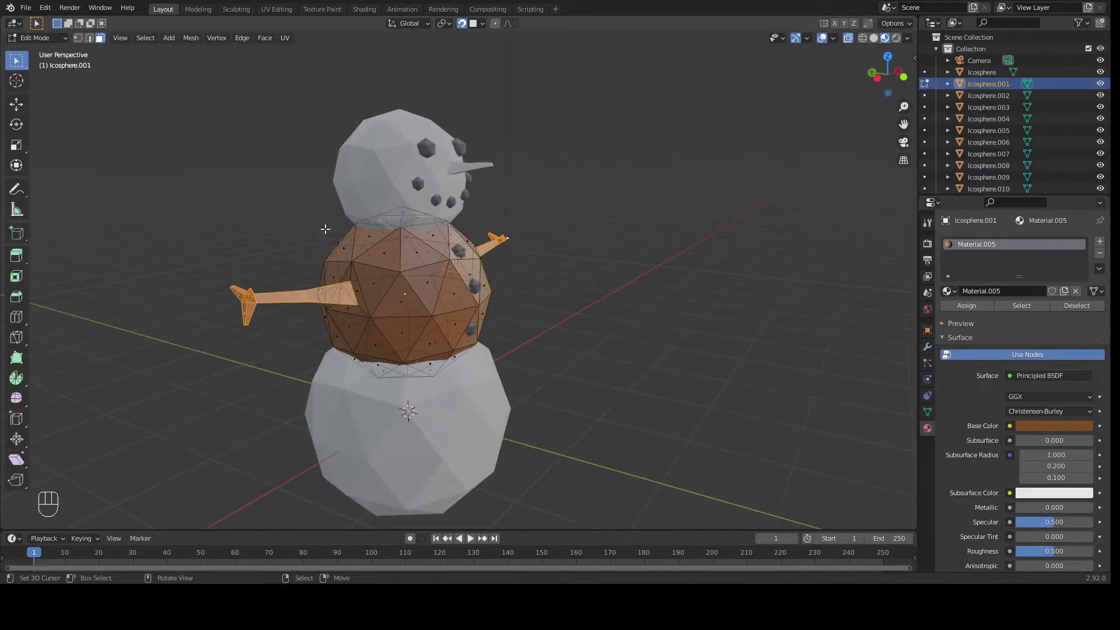
{"action": "middle_click_drag", "start_coordinate": [382, 229], "coordinate": [206, 285]}
Step: Invert the selection to the body sphere's faces and assign them a new white material in a second material slot
{"action": "key", "text": "ctrl+i"}
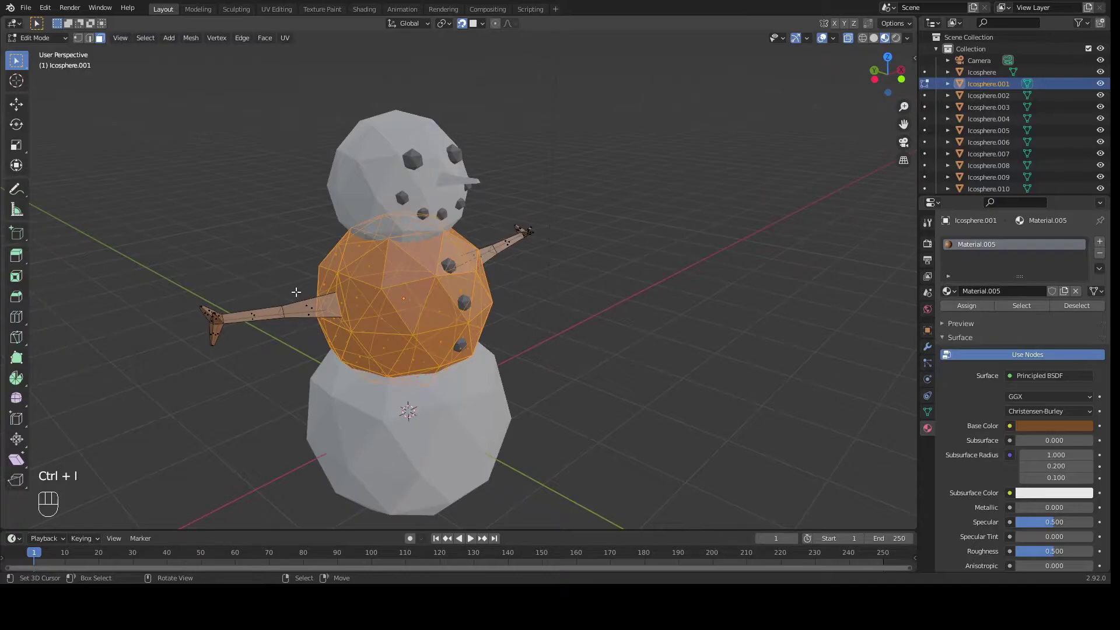
{"action": "middle_click_drag", "start_coordinate": [367, 304], "coordinate": [156, 251]}
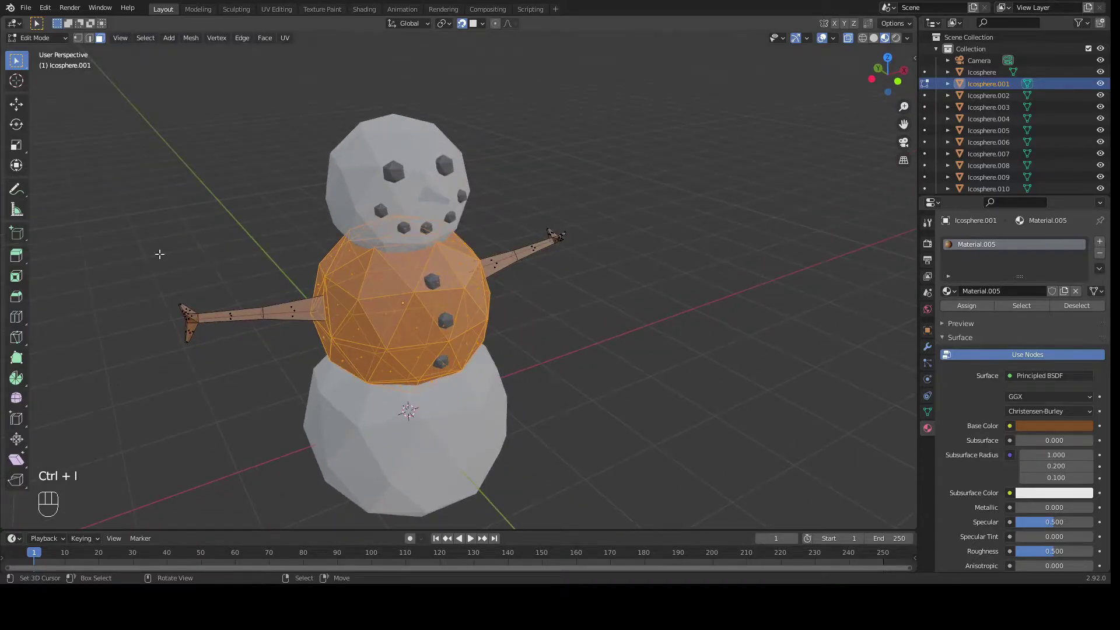
{"action": "middle_click_drag", "start_coordinate": [437, 298], "coordinate": [373, 274]}
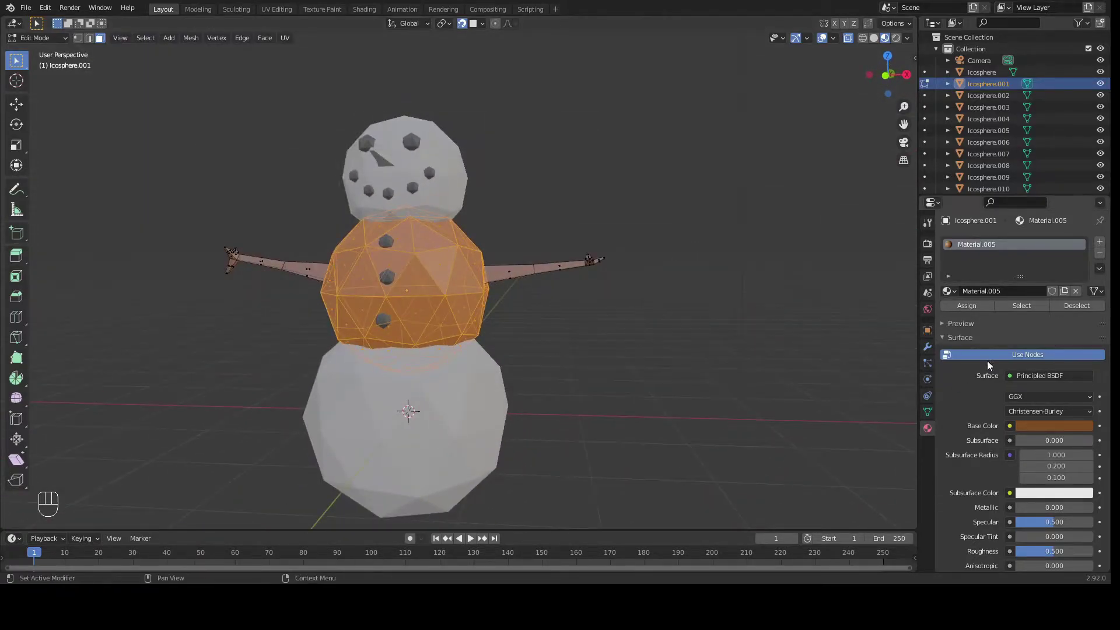
{"action": "left_click", "coordinate": [1100, 242]}
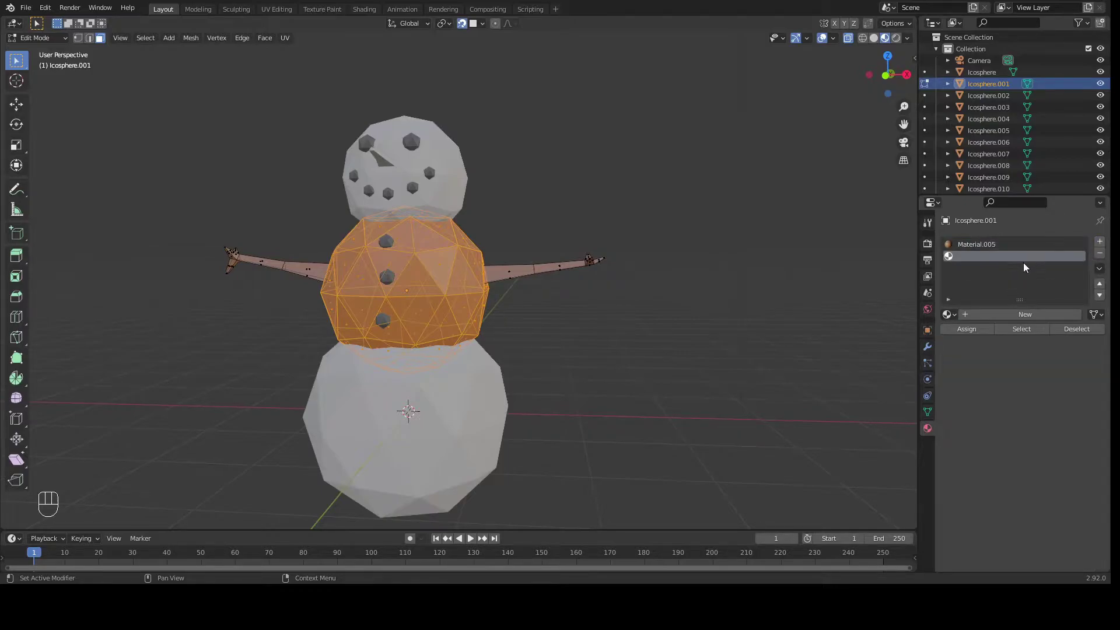
{"action": "left_click", "coordinate": [1007, 315]}
{"action": "middle_click_drag", "start_coordinate": [893, 402], "coordinate": [723, 322]}
{"action": "left_click", "coordinate": [975, 328]}
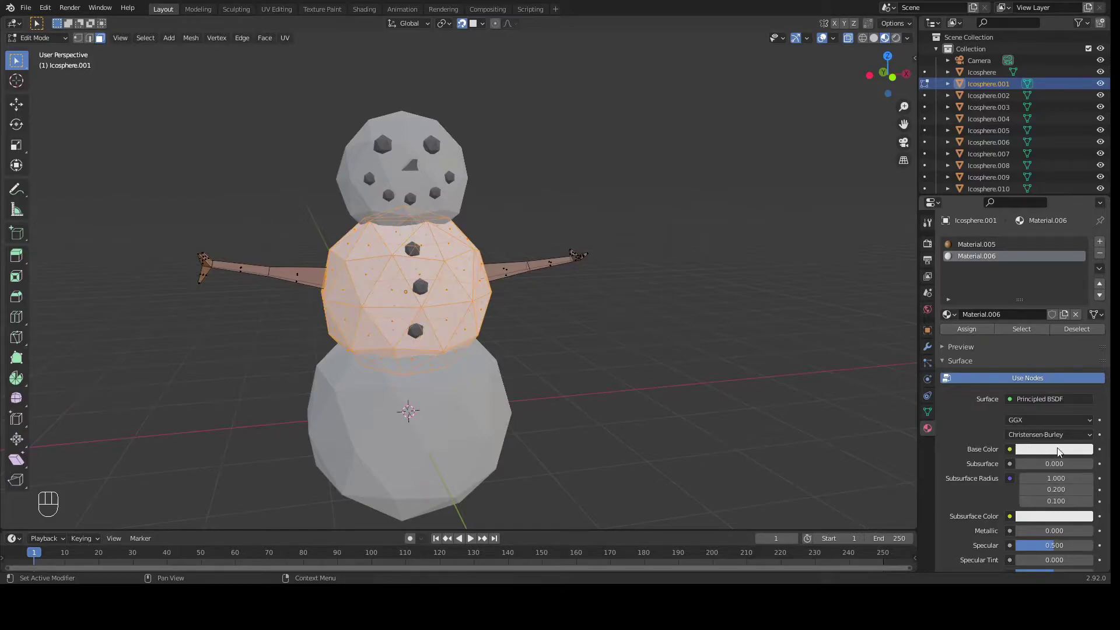
Step: Finish editing the middle body and create a new material for the snowman's head object
{"action": "middle_click_drag", "start_coordinate": [592, 318], "coordinate": [548, 268]}
{"action": "key", "text": "Tab"}
{"action": "middle_click_drag", "start_coordinate": [360, 251], "coordinate": [536, 267]}
{"action": "middle_click_drag", "start_coordinate": [555, 255], "coordinate": [447, 222]}
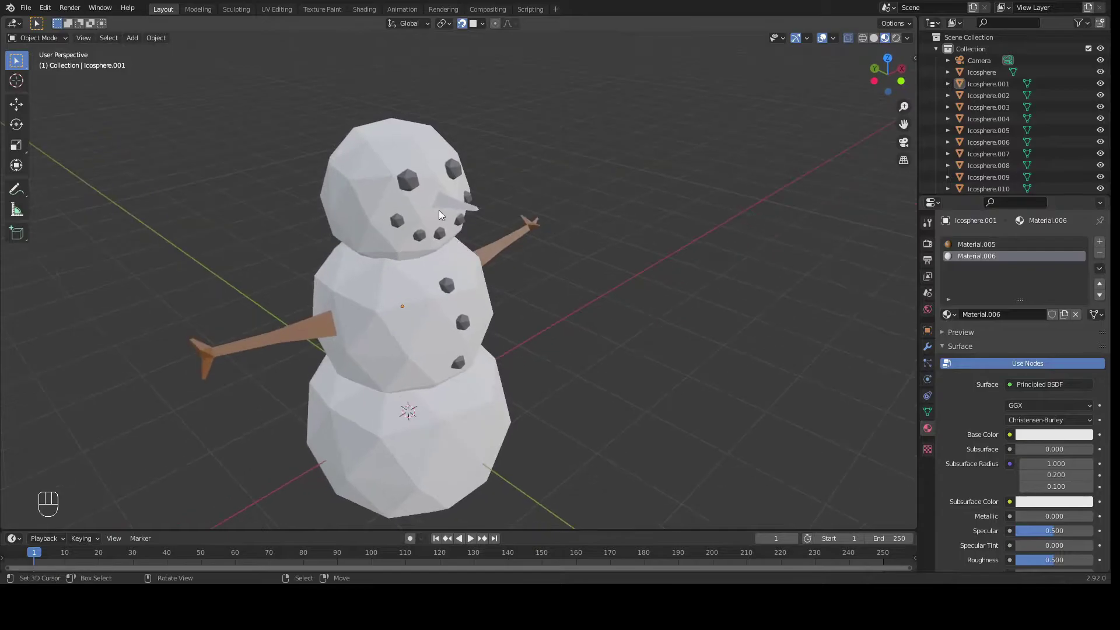
{"action": "left_click", "coordinate": [424, 145]}
{"action": "scroll", "coordinate": [582, 246], "scroll_direction": "down", "scroll_amount": 2}
{"action": "scroll", "coordinate": [538, 243], "scroll_direction": "up", "scroll_amount": 4}
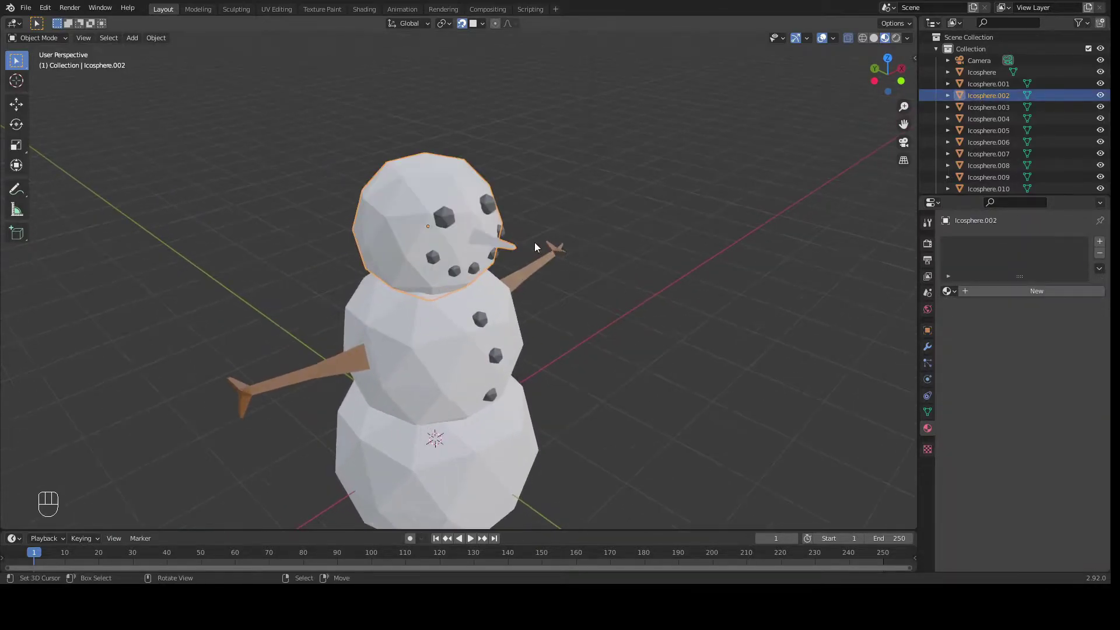
{"action": "mouse_move", "coordinate": [486, 210]}
{"action": "middle_mouse_down"}
{"action": "mouse_move", "coordinate": [578, 195]}
{"action": "mouse_move", "coordinate": [487, 208]}
{"action": "middle_mouse_up"}
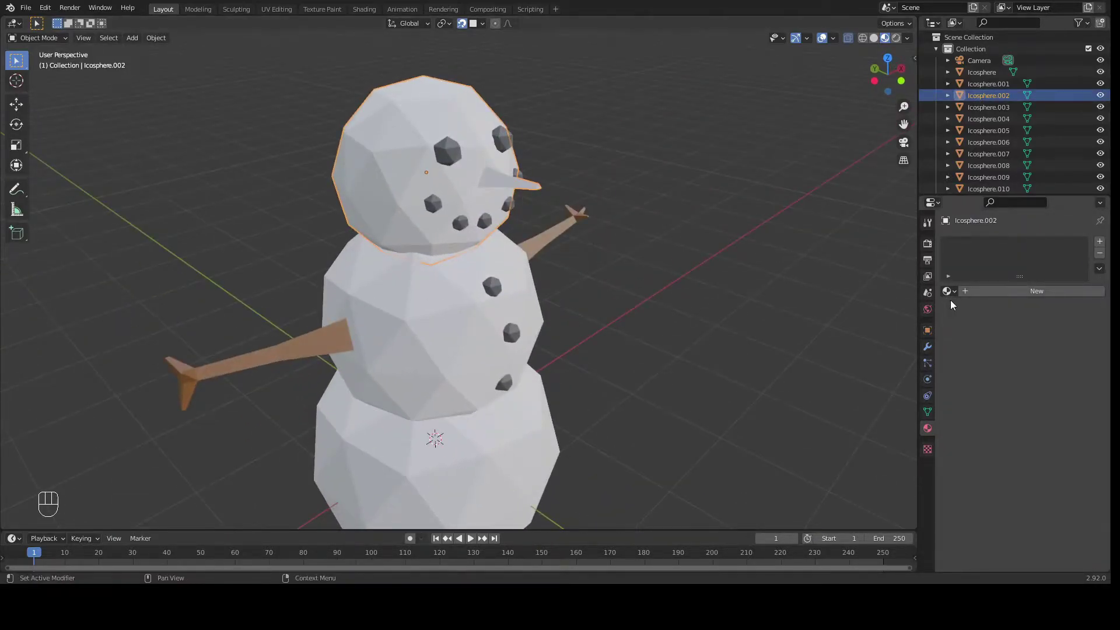
{"action": "left_click", "coordinate": [1009, 295]}
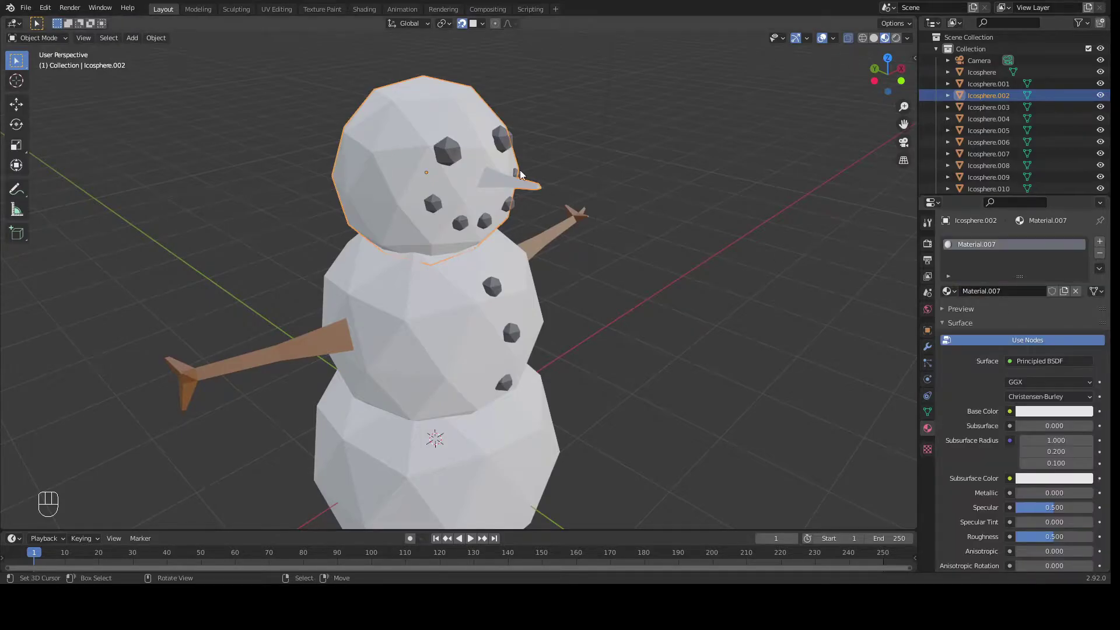
Step: In the head mesh, box-select all faces of the protruding nose
{"action": "middle_click_drag", "start_coordinate": [525, 175], "coordinate": [610, 169]}
{"action": "key", "text": "Tab"}
{"action": "scroll", "coordinate": [655, 212], "scroll_direction": "up", "scroll_amount": 4}
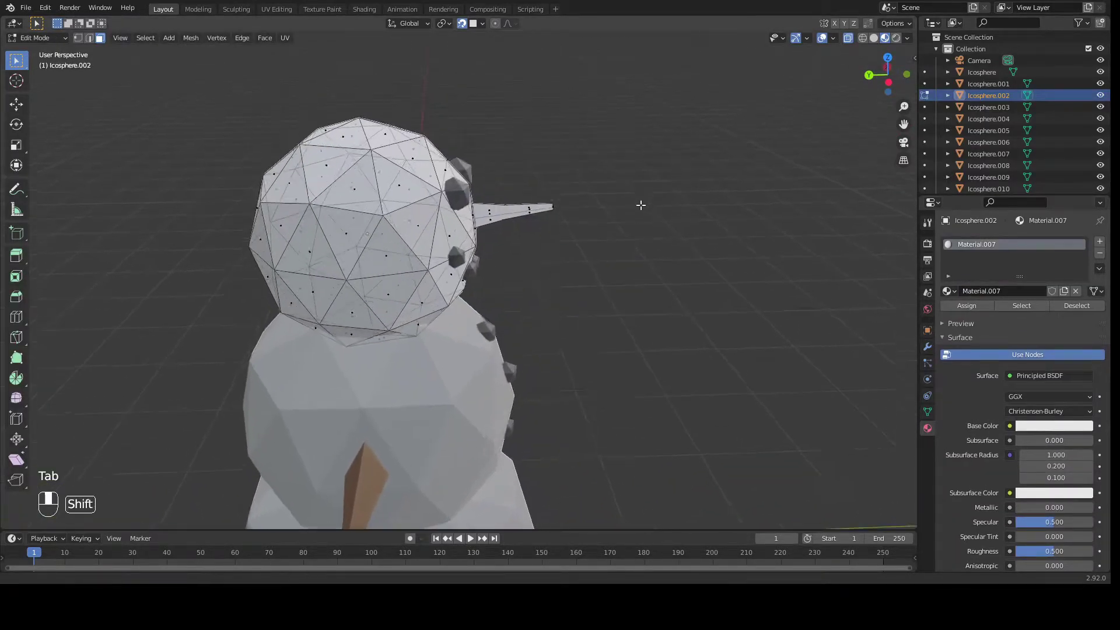
{"action": "scroll", "coordinate": [654, 233], "scroll_direction": "down", "scroll_amount": 3}
{"action": "left_click_drag", "start_coordinate": [580, 178], "coordinate": [481, 261]}
{"action": "middle_click_drag", "start_coordinate": [538, 236], "coordinate": [823, 310]}
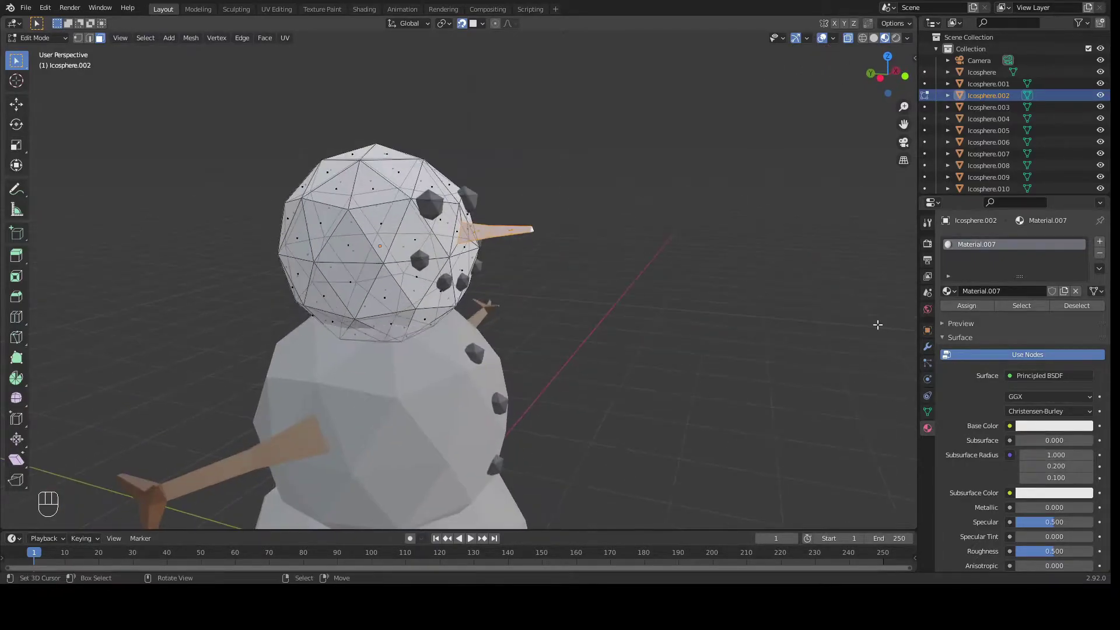
Step: Set the base color of the head object's material to orange, about hex E78500
{"action": "left_click", "coordinate": [1053, 426]}
{"action": "left_click", "coordinate": [1022, 311]}
{"action": "left_click_drag", "start_coordinate": [1023, 311], "coordinate": [1017, 330]}
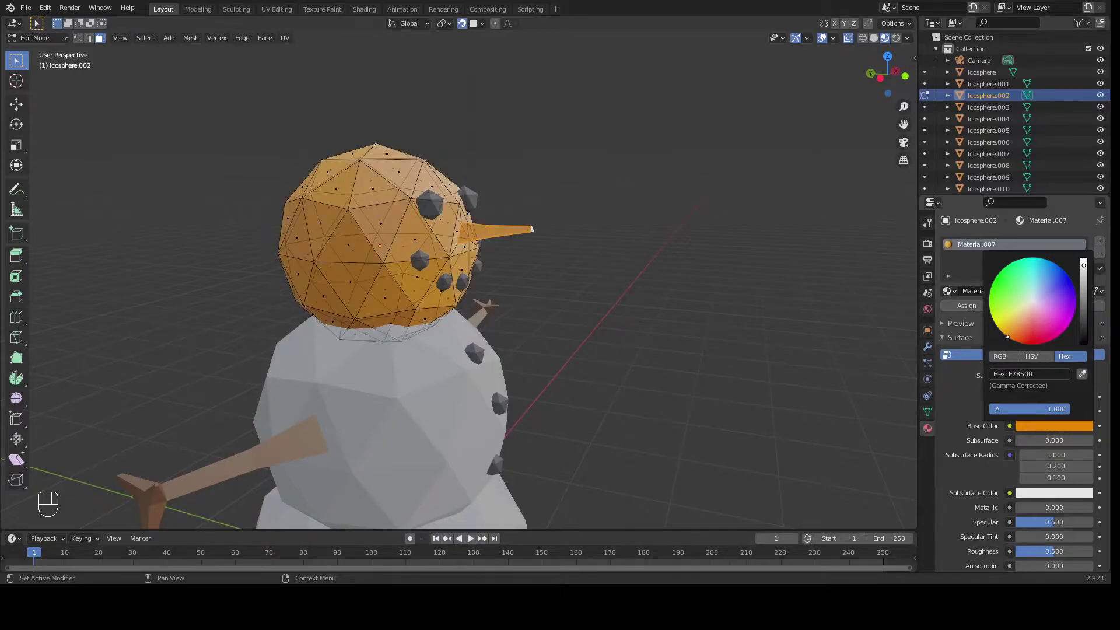
Step: Invert the selection to the head sphere's faces and add a second material slot using the existing white Material.006
{"action": "middle_click_drag", "start_coordinate": [743, 247], "coordinate": [677, 254]}
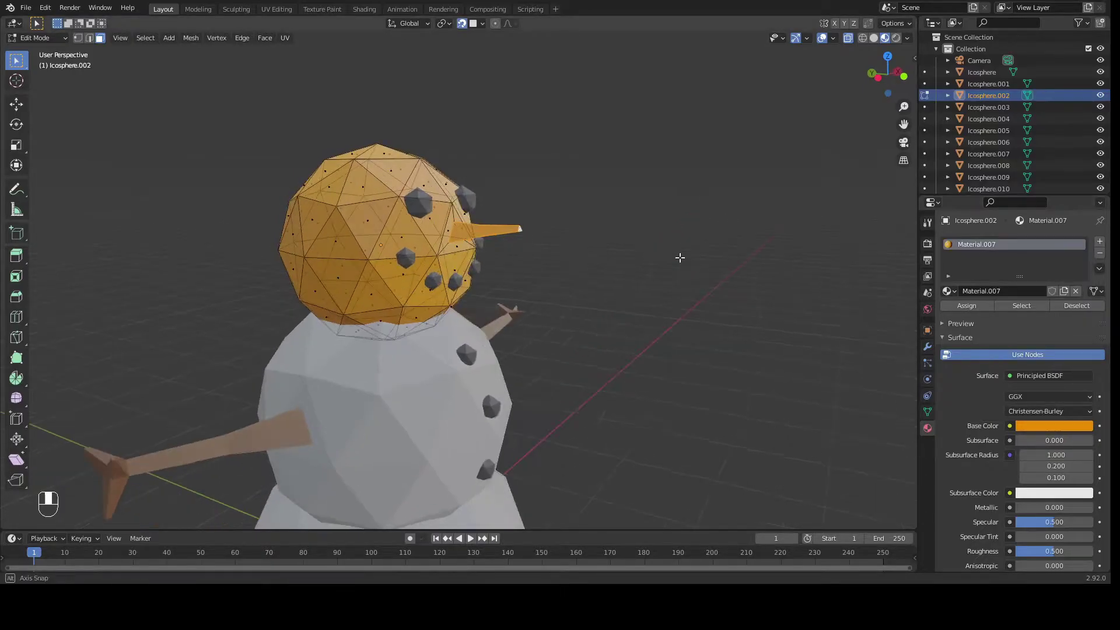
{"action": "middle_click_drag", "start_coordinate": [770, 262], "coordinate": [342, 382]}
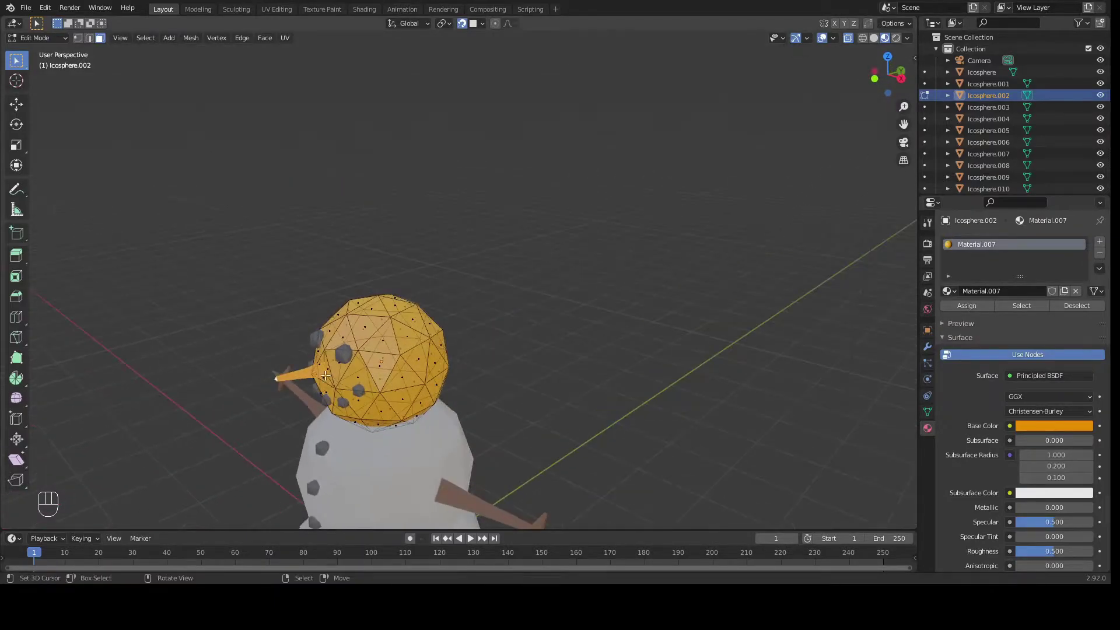
{"action": "middle_click_drag", "start_coordinate": [428, 420], "coordinate": [589, 314]}
{"action": "key", "text": "ctrl+i"}
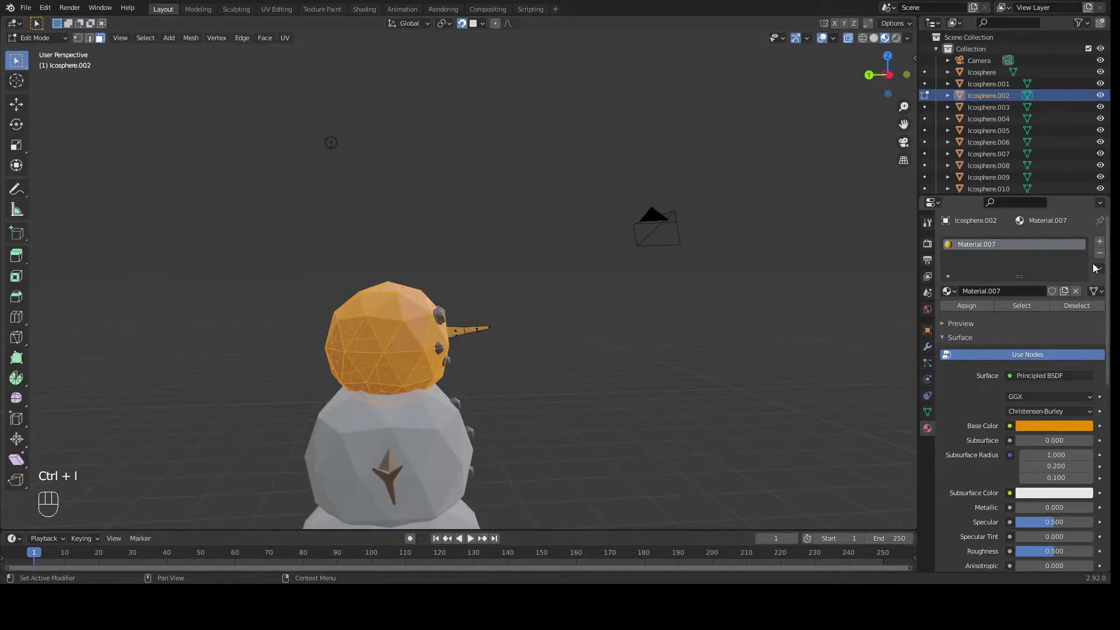
{"action": "left_click", "coordinate": [1100, 242]}
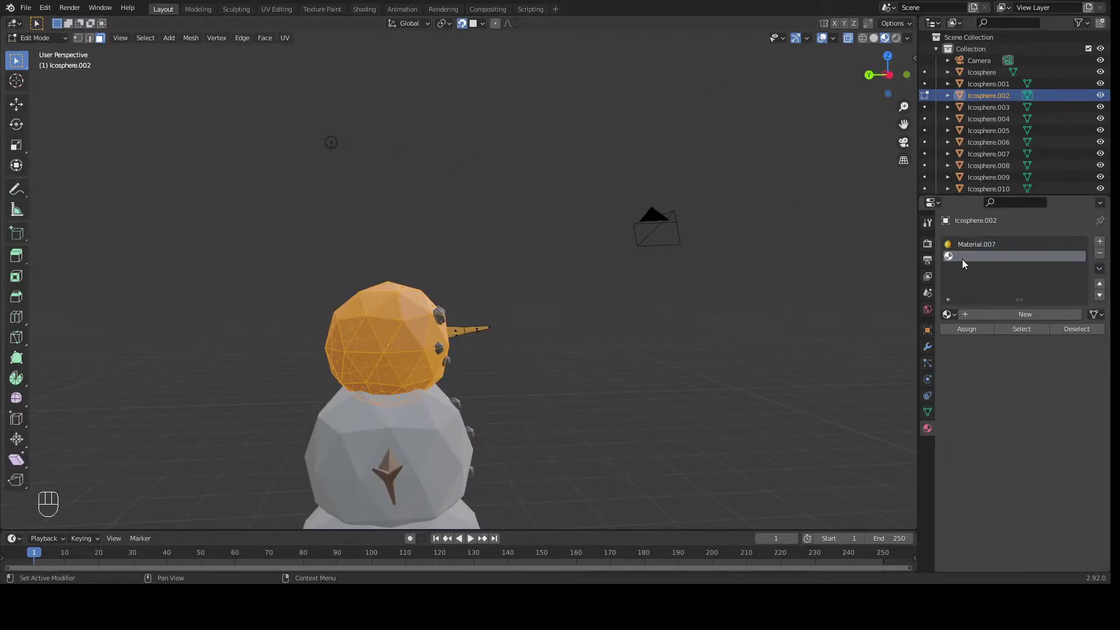
{"action": "left_click", "coordinate": [980, 314]}
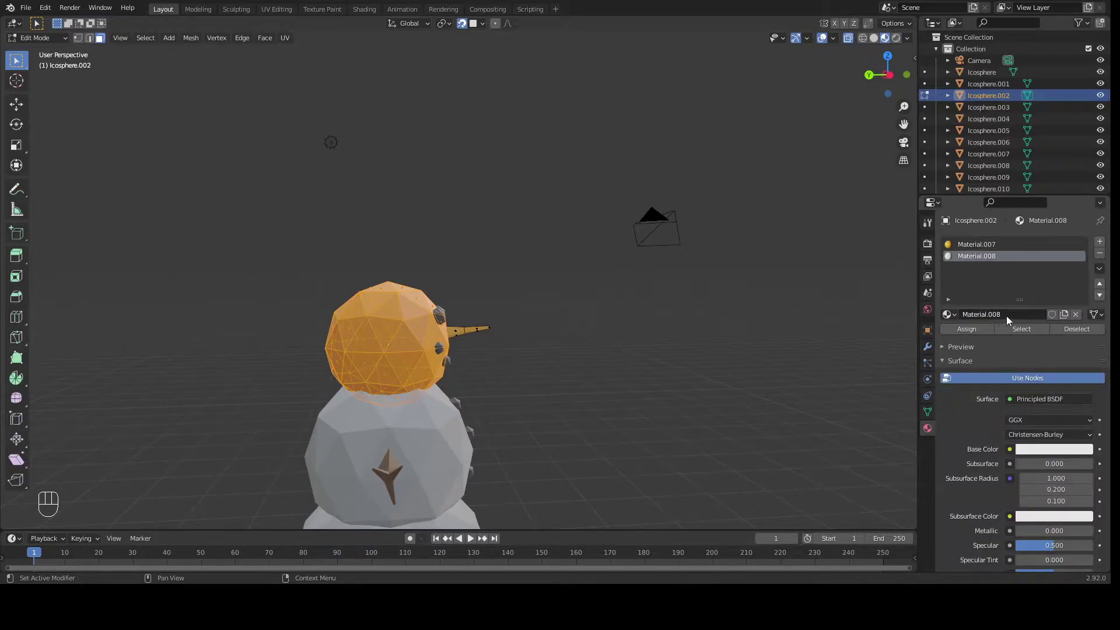
{"action": "left_click", "coordinate": [948, 314]}
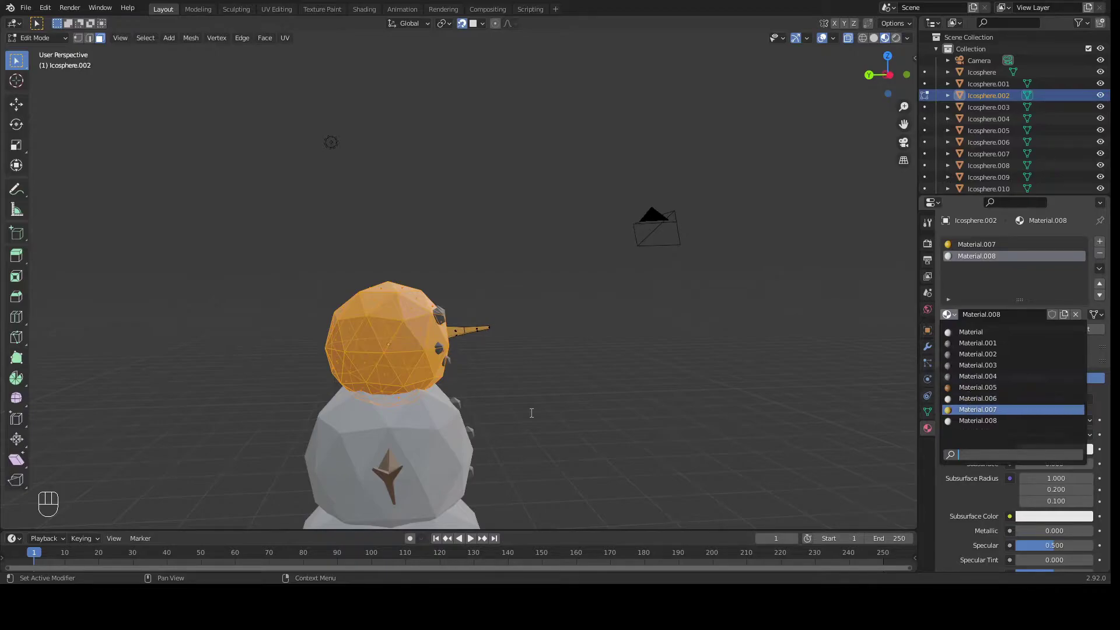
{"action": "left_click", "coordinate": [996, 403]}
Step: Assign the white Material.006 to the selected head sphere faces and return to Object Mode
{"action": "middle_click_drag", "start_coordinate": [677, 352], "coordinate": [817, 350]}
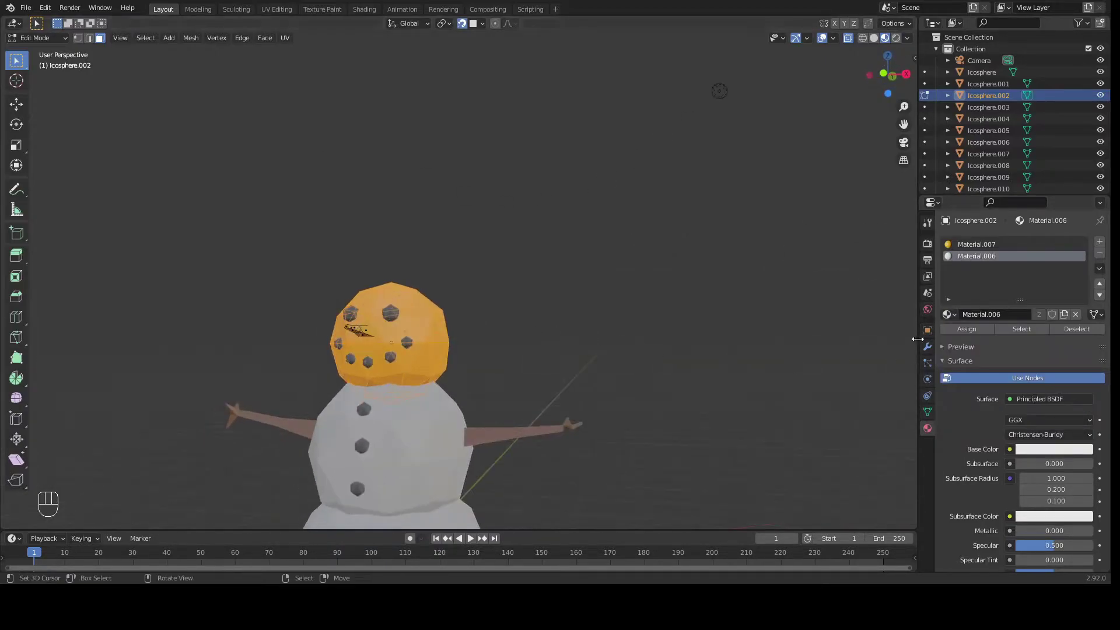
{"action": "left_click", "coordinate": [971, 330]}
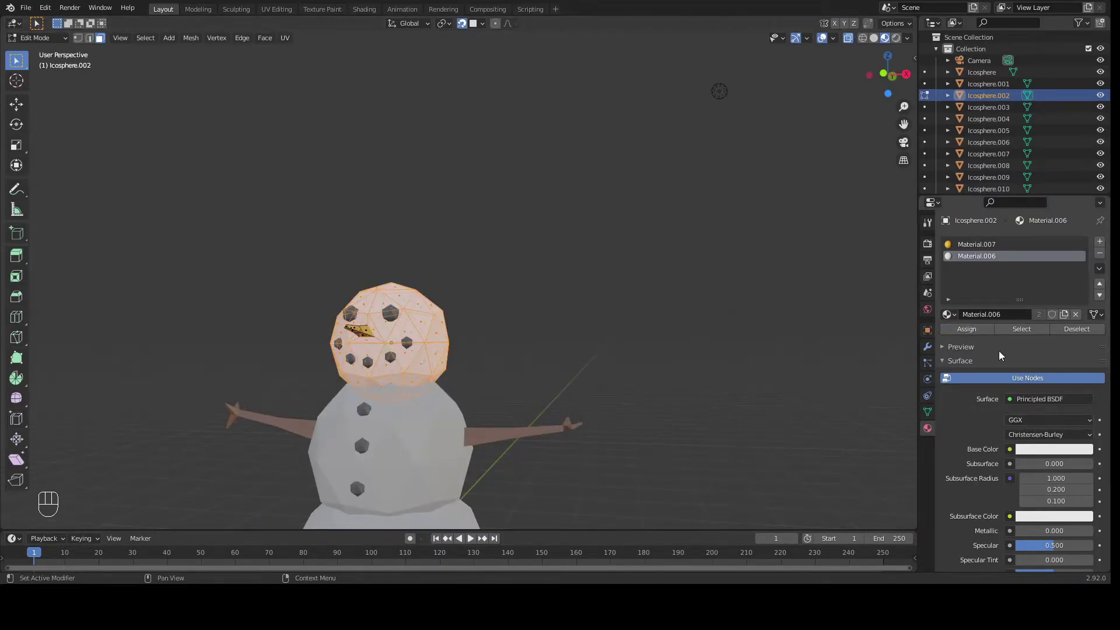
{"action": "middle_click_drag", "start_coordinate": [868, 342], "coordinate": [457, 287]}
{"action": "left_click", "coordinate": [457, 288]}
{"action": "key", "text": "Tab"}
Step: Add a cylinder mesh and move it about 4.65 m up along Z, above the snowman's head
{"action": "middle_click_drag", "start_coordinate": [544, 400], "coordinate": [484, 280]}
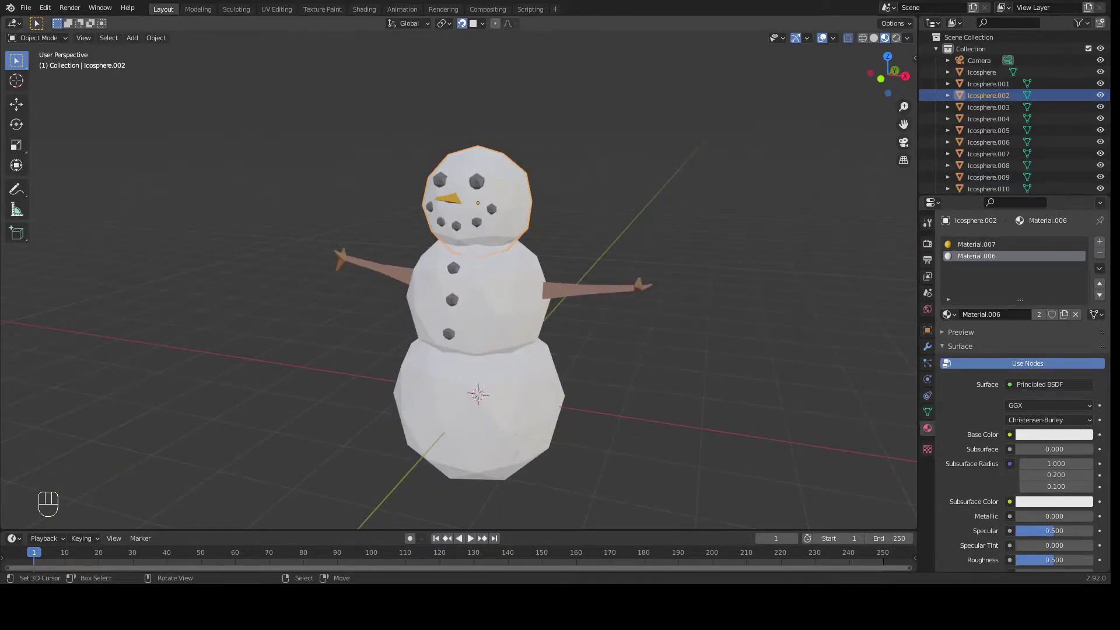
{"action": "middle_click_drag", "start_coordinate": [484, 280], "coordinate": [443, 269]}
{"action": "key", "text": "shift+a"}
{"action": "mouse_move", "coordinate": [357, 191]}
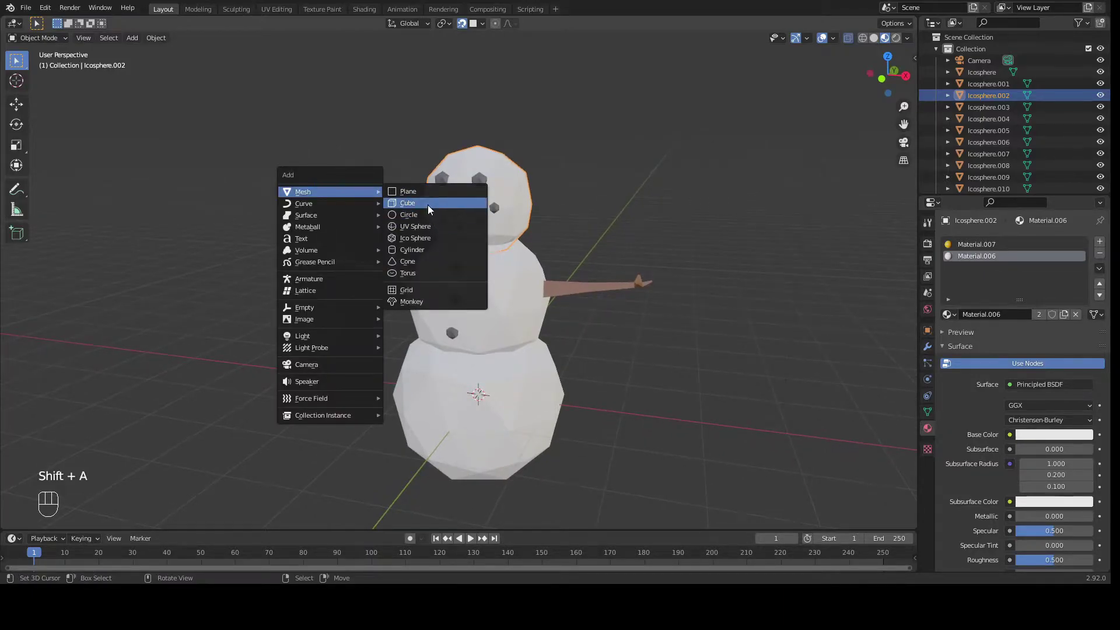
{"action": "left_click", "coordinate": [421, 250]}
{"action": "key", "text": "g"}
{"action": "key", "text": "z"}
{"action": "left_click", "coordinate": [514, 493]}
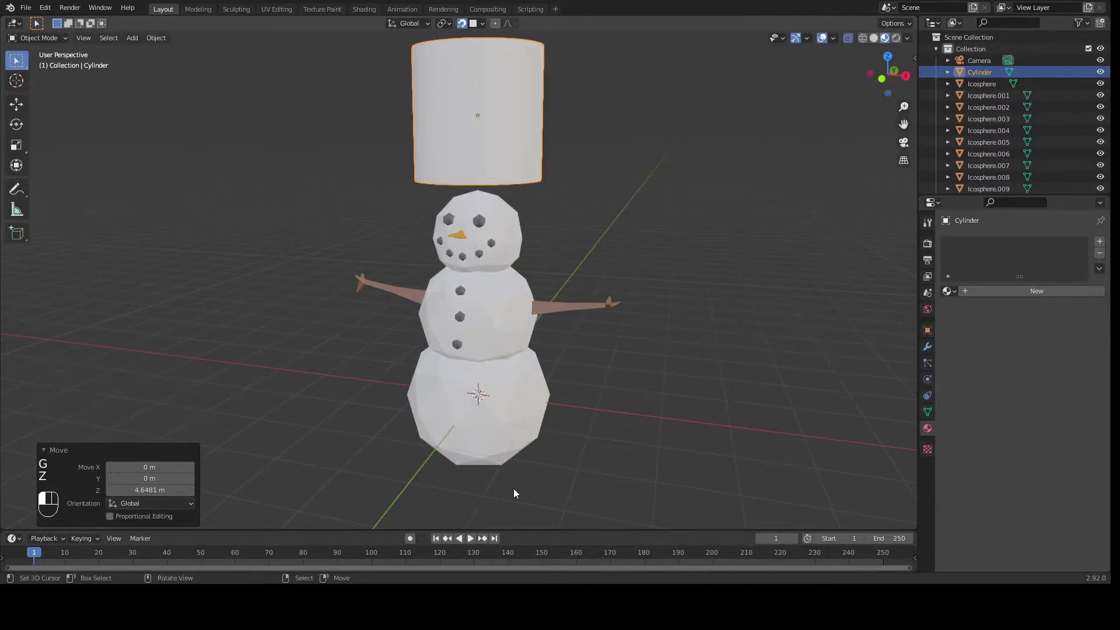
{"action": "key", "text": "g"}
{"action": "key", "text": "s"}
{"action": "key", "text": "z"}
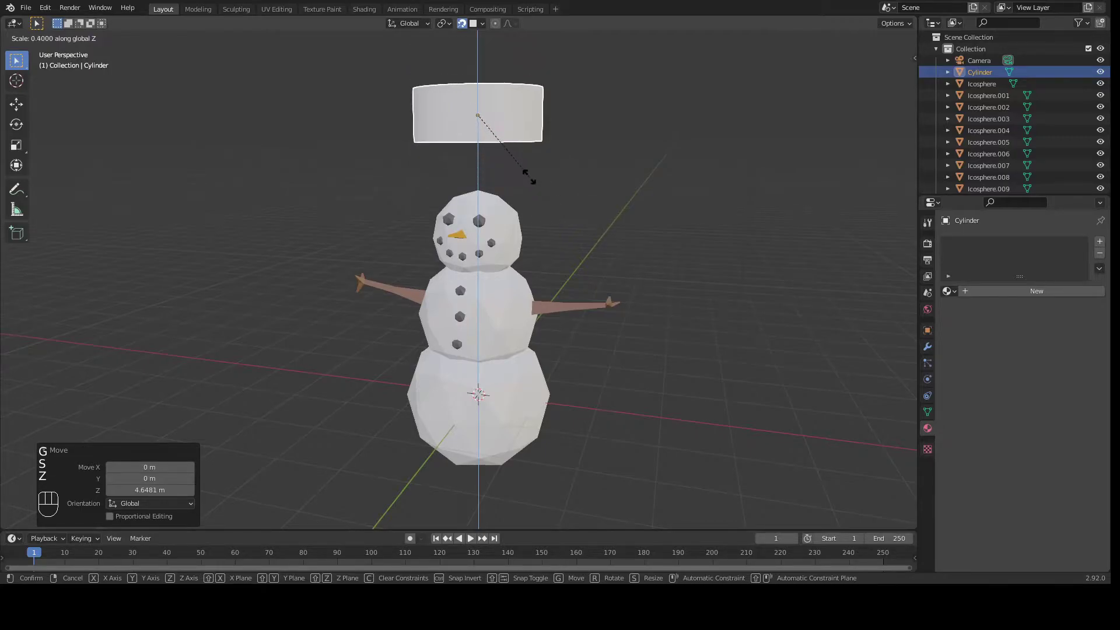
{"action": "key", "text": "Escape"}
Step: Turn off snapping and flatten the cylinder along Z to about 0.128 of its height
{"action": "left_click", "coordinate": [462, 23]}
{"action": "key", "text": "s"}
{"action": "key", "text": "z"}
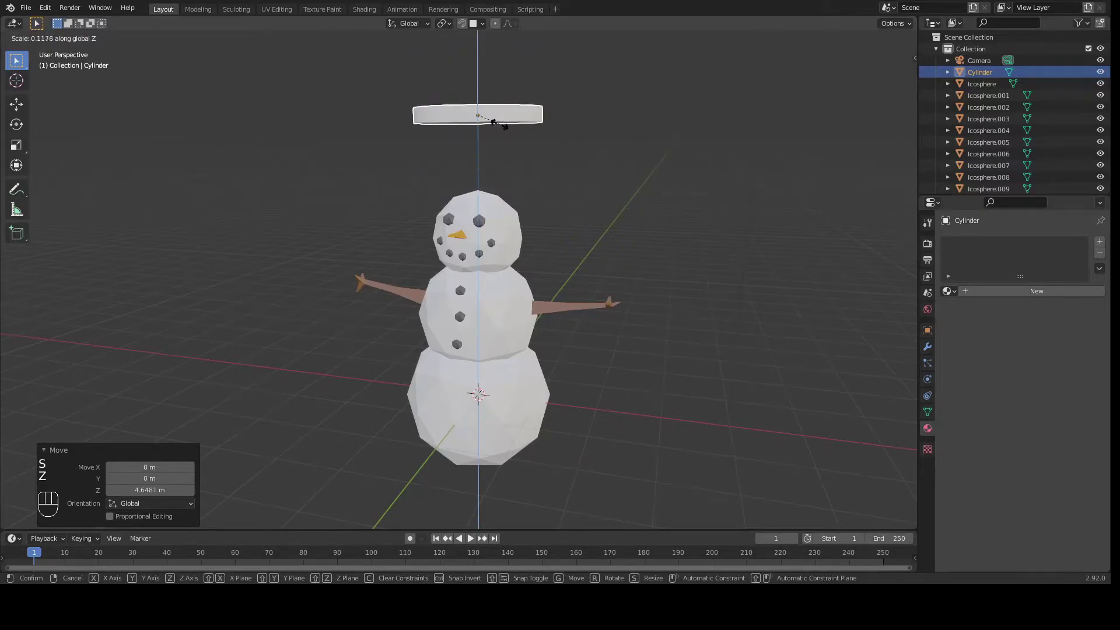
{"action": "left_click", "coordinate": [498, 122]}
Step: Lower the flat cylinder about 1.12 m along Z onto the head and scale it down to about 0.8
{"action": "key", "text": "g"}
{"action": "key", "text": "z"}
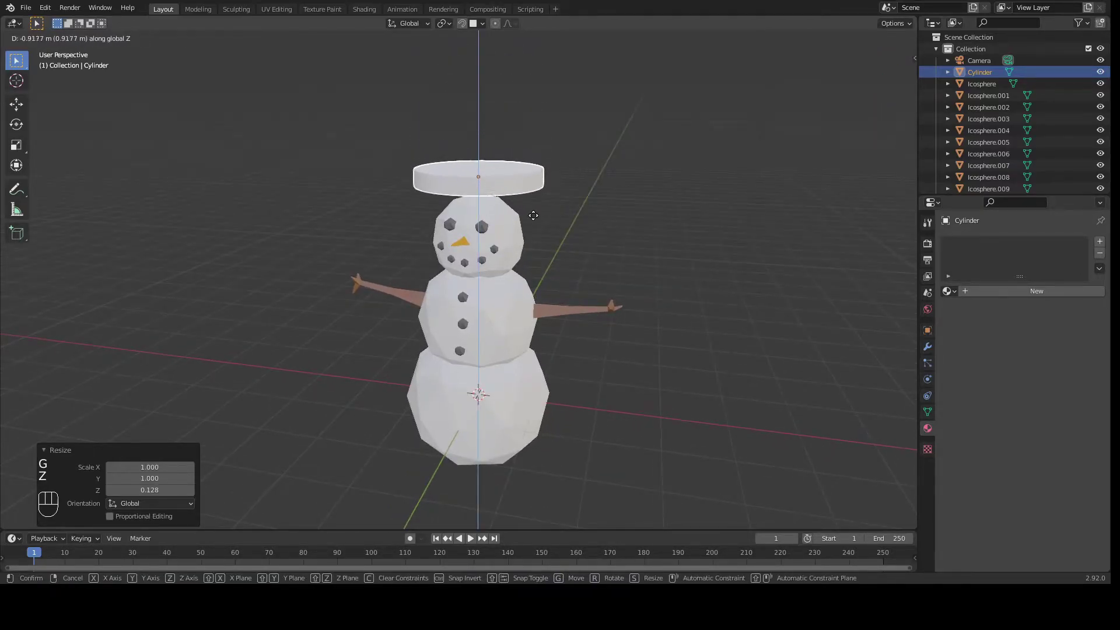
{"action": "left_click", "coordinate": [537, 218]}
{"action": "scroll", "coordinate": [536, 223], "scroll_direction": "up", "scroll_amount": 3}
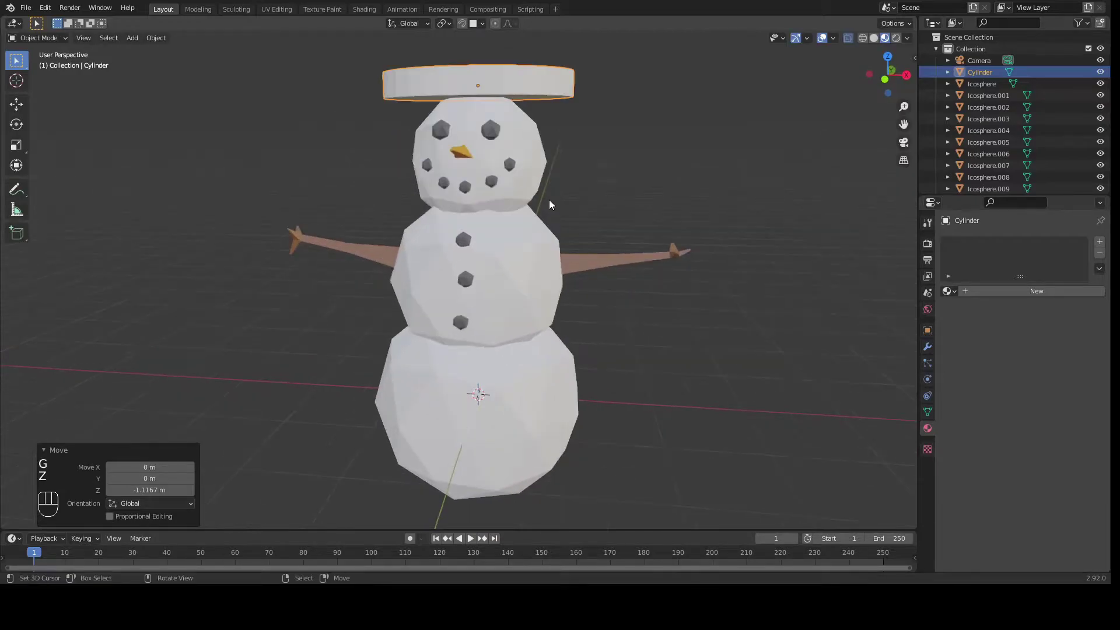
{"action": "key", "text": "s"}
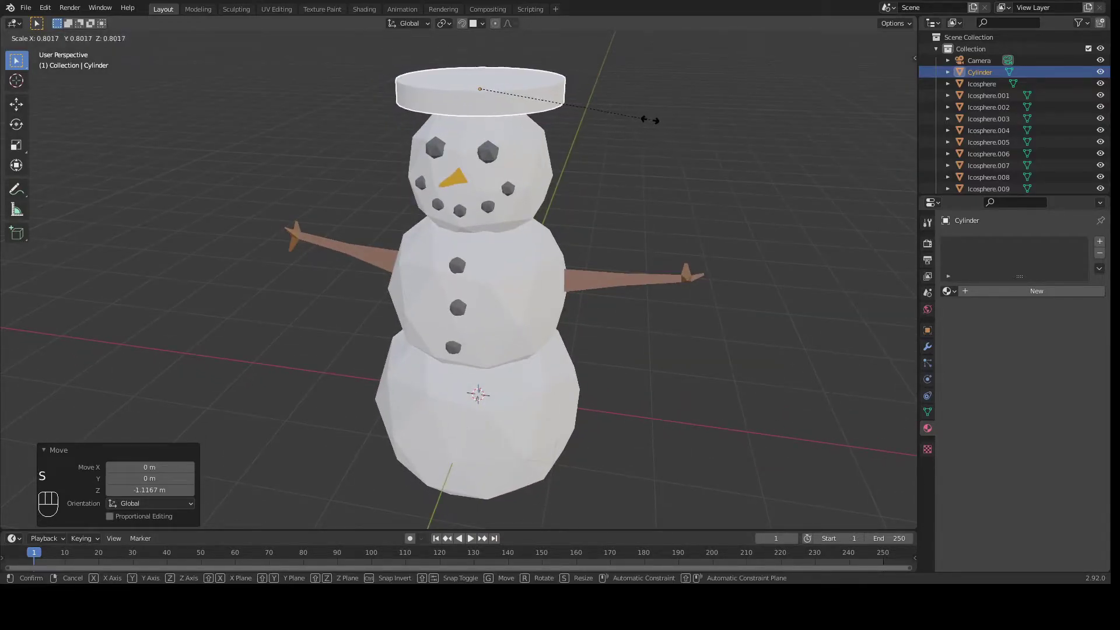
{"action": "left_click", "coordinate": [645, 115]}
Step: Select the hat brim cylinder's top face in Edit Mode and inset it by about 0.31 m
{"action": "middle_click_drag", "start_coordinate": [525, 102], "coordinate": [412, 230]}
{"action": "scroll", "coordinate": [416, 253], "scroll_direction": "up", "scroll_amount": 2}
{"action": "key", "text": "Tab"}
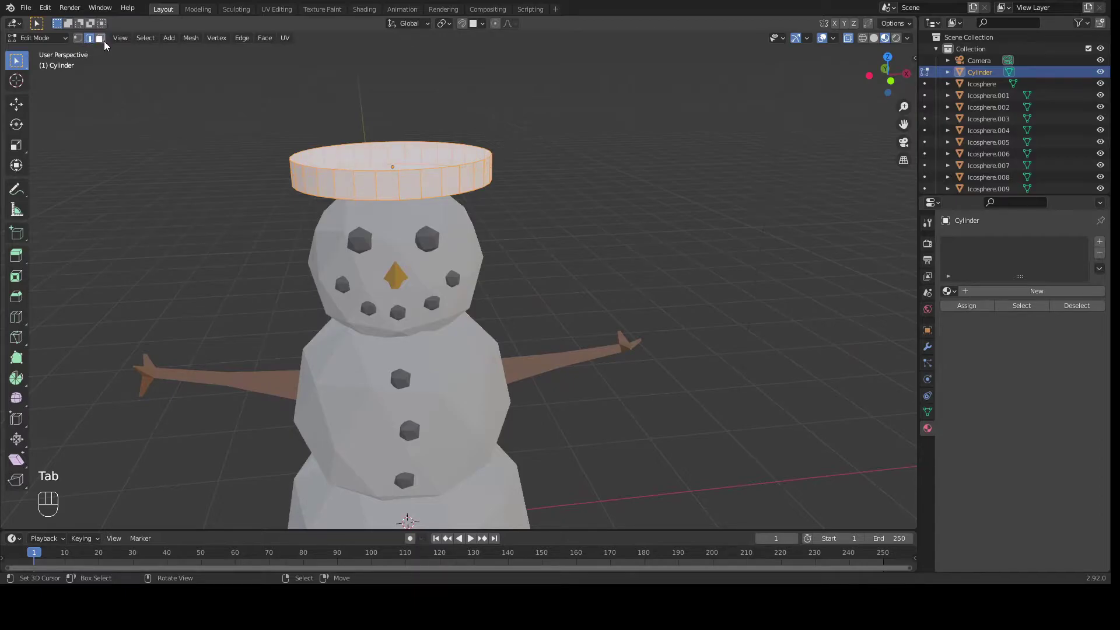
{"action": "middle_click_drag", "start_coordinate": [428, 156], "coordinate": [406, 179]}
{"action": "key", "text": "alt+a"}
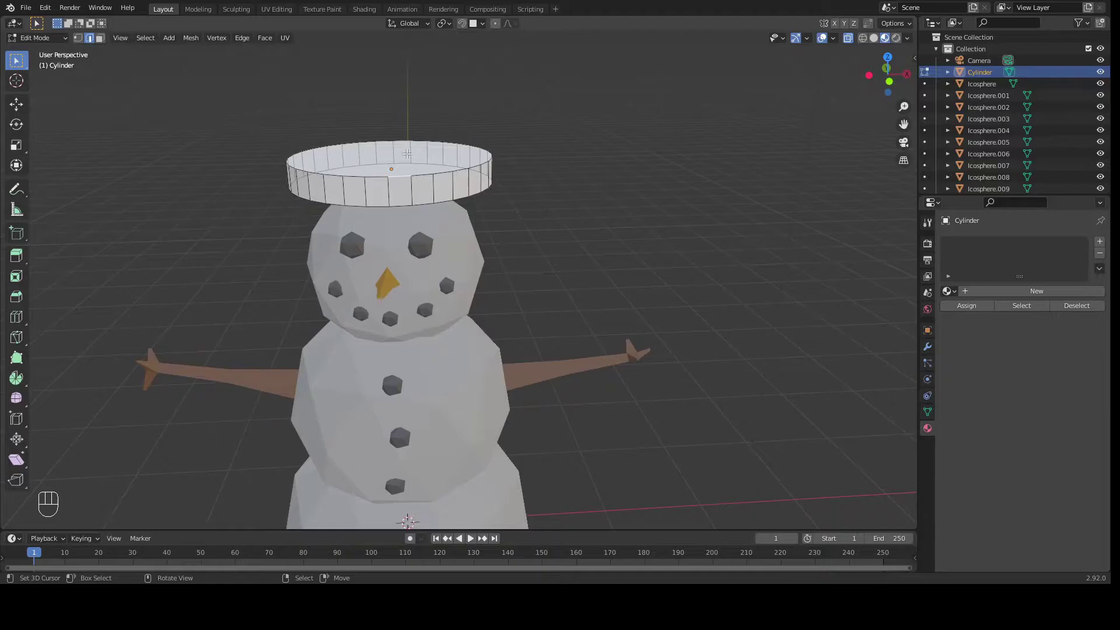
{"action": "left_click", "coordinate": [381, 176], "text": "alt"}
{"action": "middle_click", "coordinate": [381, 176], "text": "alt"}
{"action": "key", "text": "i"}
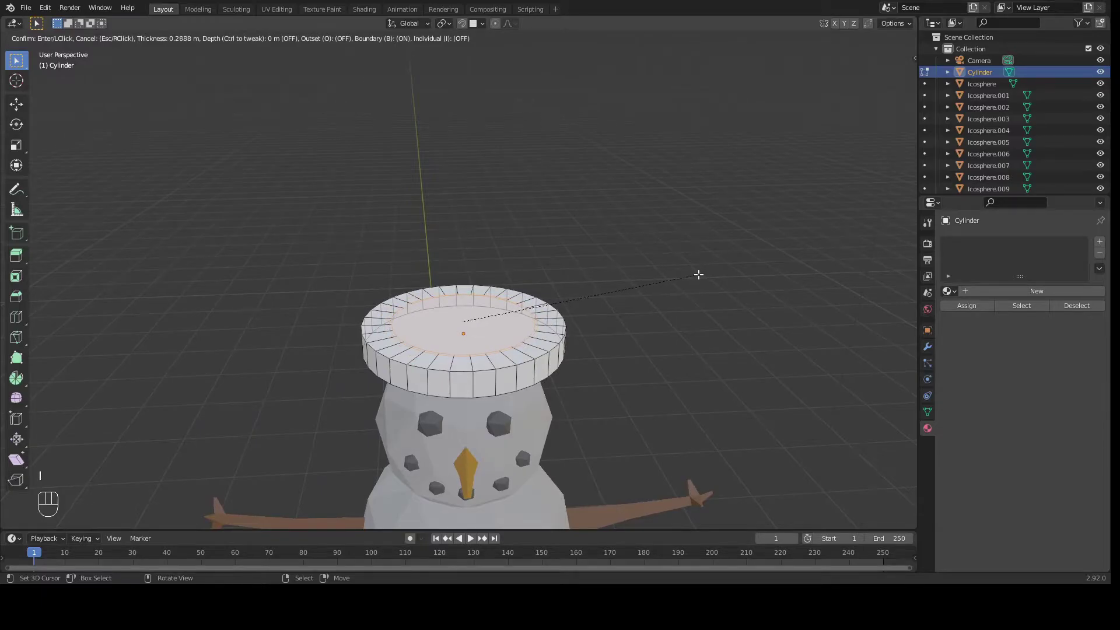
{"action": "left_click", "coordinate": [699, 274]}
Step: Extrude the inset face about 1.2 m upward as the hat's crown and scale its top by about 1.11
{"action": "middle_click_drag", "start_coordinate": [697, 272], "coordinate": [577, 290]}
{"action": "key", "text": "e"}
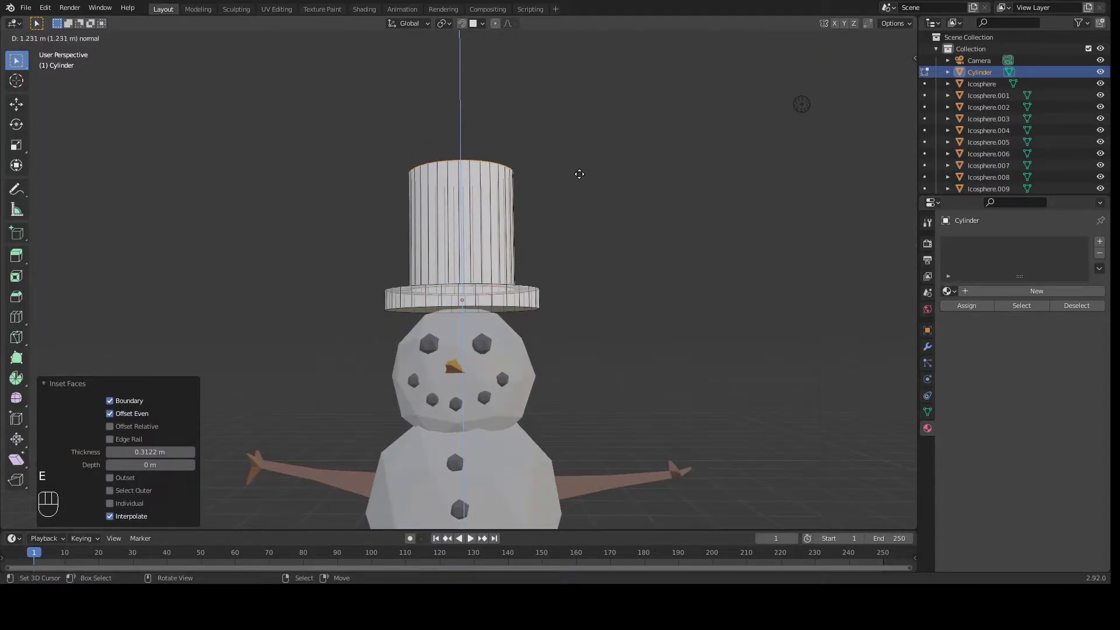
{"action": "left_click", "coordinate": [576, 177]}
{"action": "middle_click_drag", "start_coordinate": [575, 177], "coordinate": [590, 237], "text": "shift"}
{"action": "key", "text": "s"}
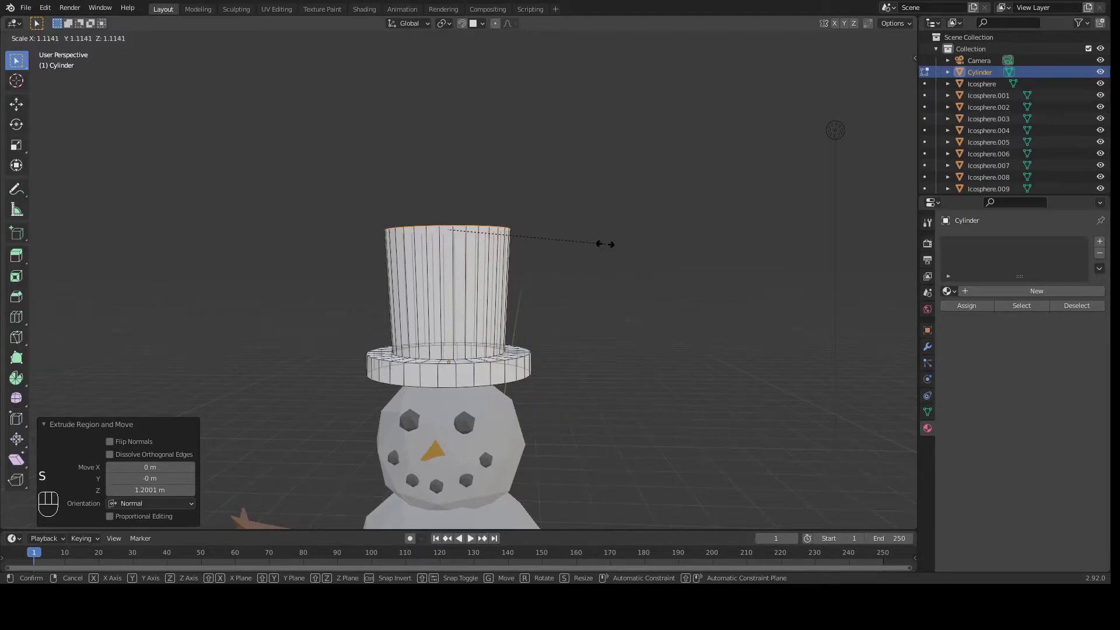
{"action": "left_click", "coordinate": [602, 243]}
Step: Extrude the crown's top face slightly upward again and scale it to about 0.8 for a beveled top edge
{"action": "scroll", "coordinate": [585, 247], "scroll_direction": "up", "scroll_amount": 1}
{"action": "key", "text": "e"}
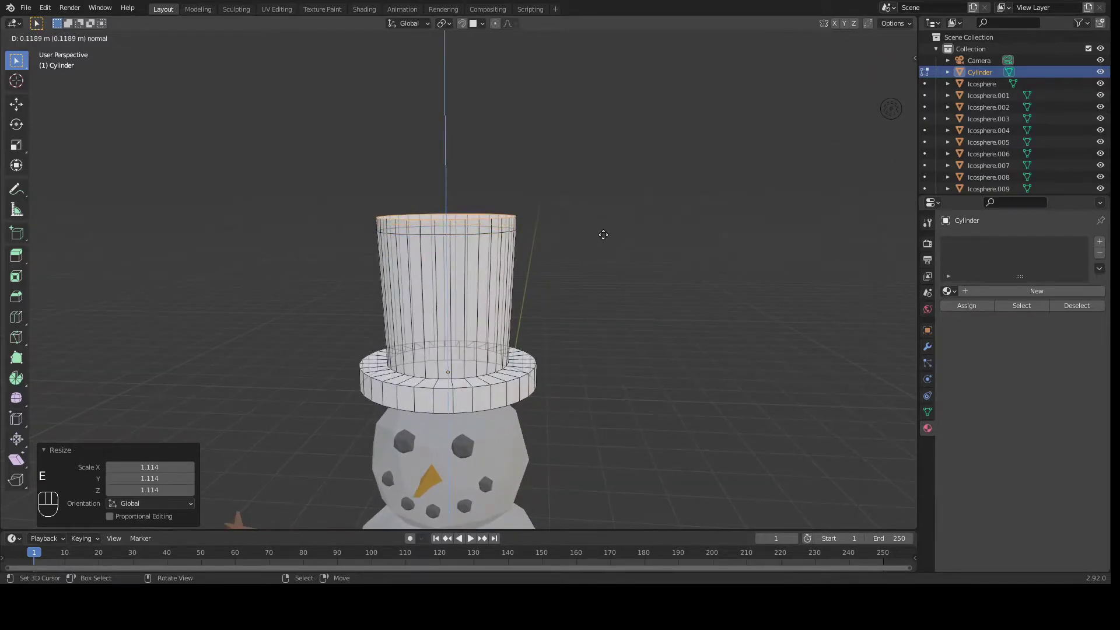
{"action": "left_click", "coordinate": [603, 233]}
{"action": "key", "text": "s"}
{"action": "left_click", "coordinate": [656, 227]}
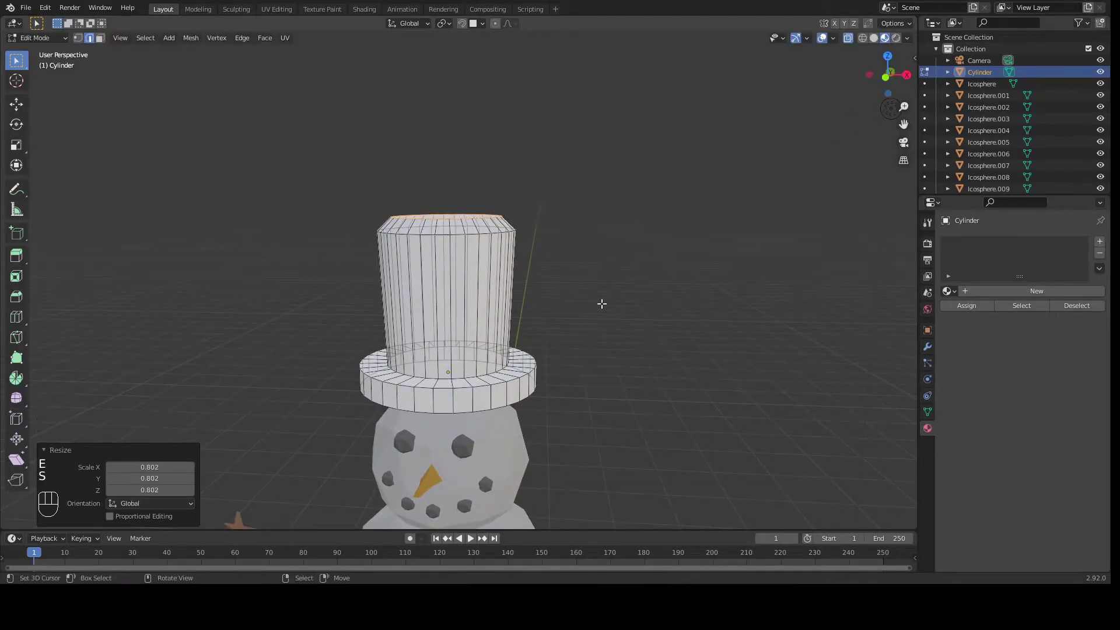
Step: Cut two horizontal edge loops around the hat's lower crown, slid down by factors of about 0.70 and 0.49
{"action": "middle_click_drag", "start_coordinate": [297, 194], "coordinate": [421, 188]}
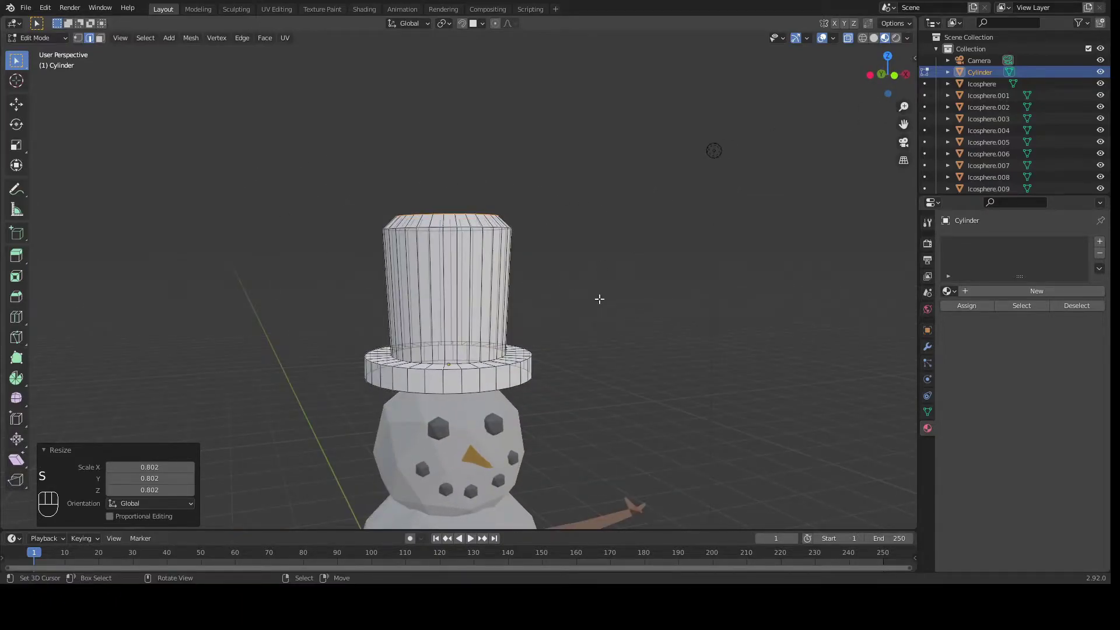
{"action": "middle_click_drag", "start_coordinate": [501, 410], "coordinate": [509, 327]}
{"action": "middle_click_drag", "start_coordinate": [616, 319], "coordinate": [361, 224]}
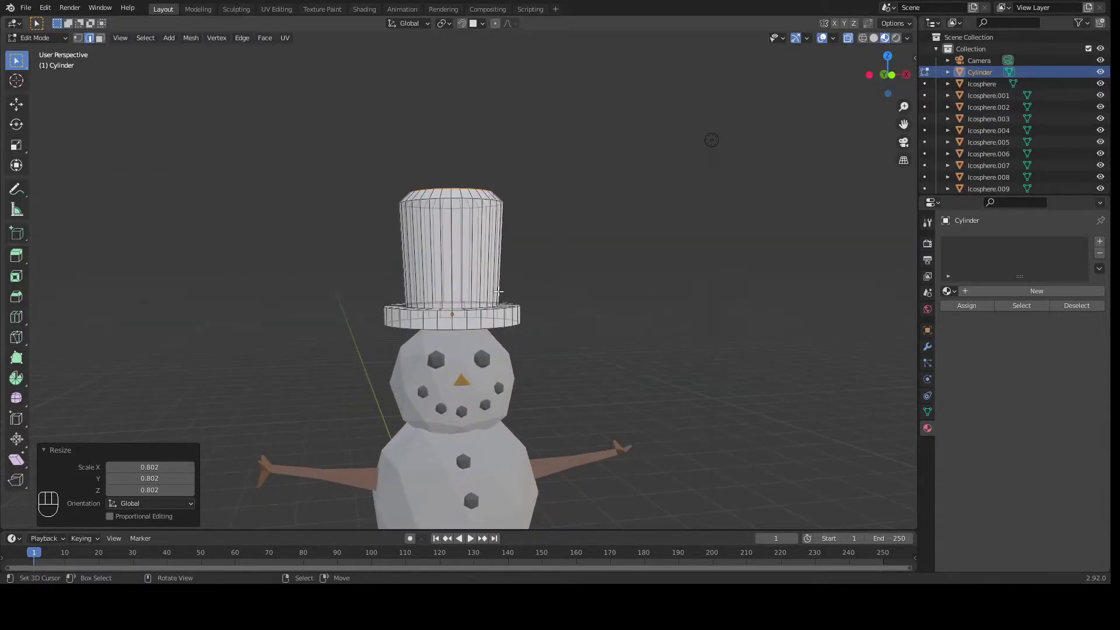
{"action": "middle_click_drag", "start_coordinate": [522, 284], "coordinate": [520, 278]}
{"action": "key", "text": "ctrl+r"}
{"action": "left_click", "coordinate": [455, 237]}
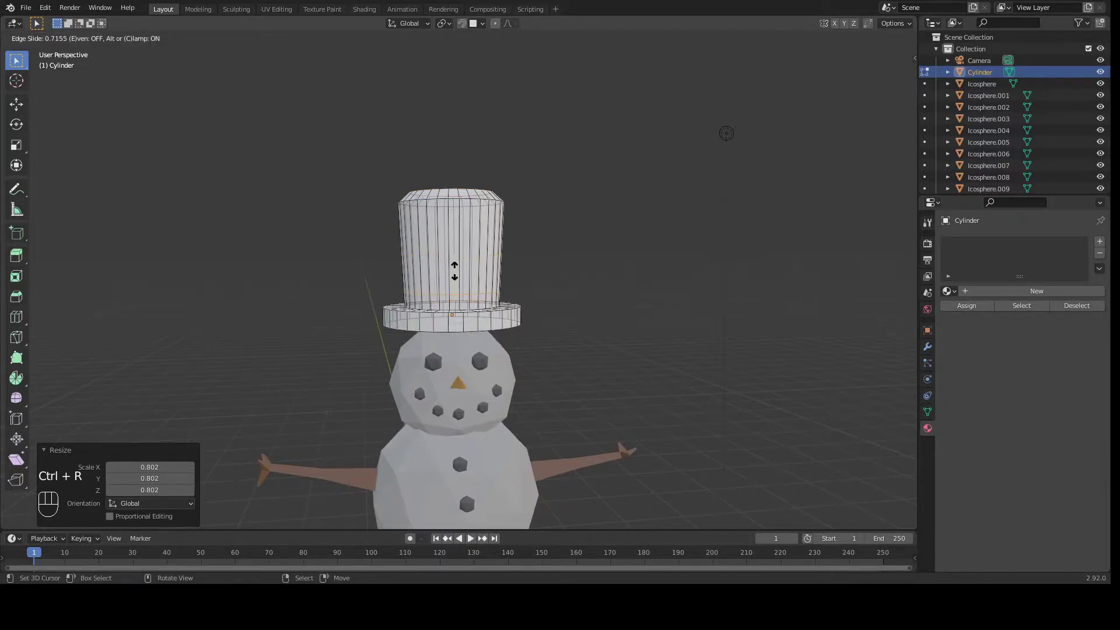
{"action": "left_click", "coordinate": [455, 270]}
{"action": "key", "text": "ctrl+r"}
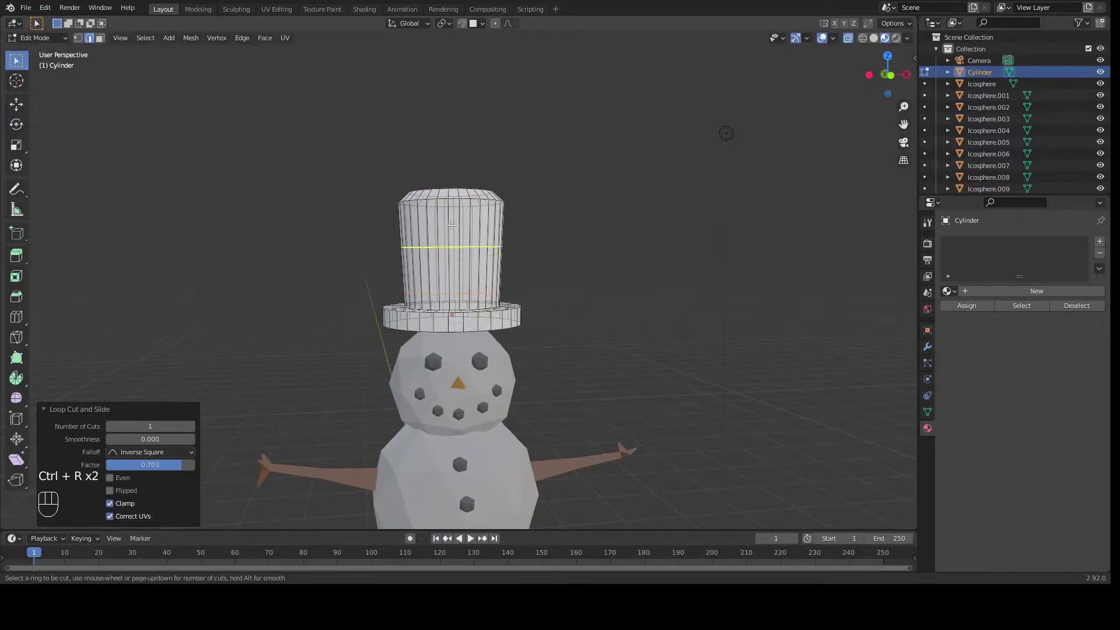
{"action": "left_click", "coordinate": [451, 230]}
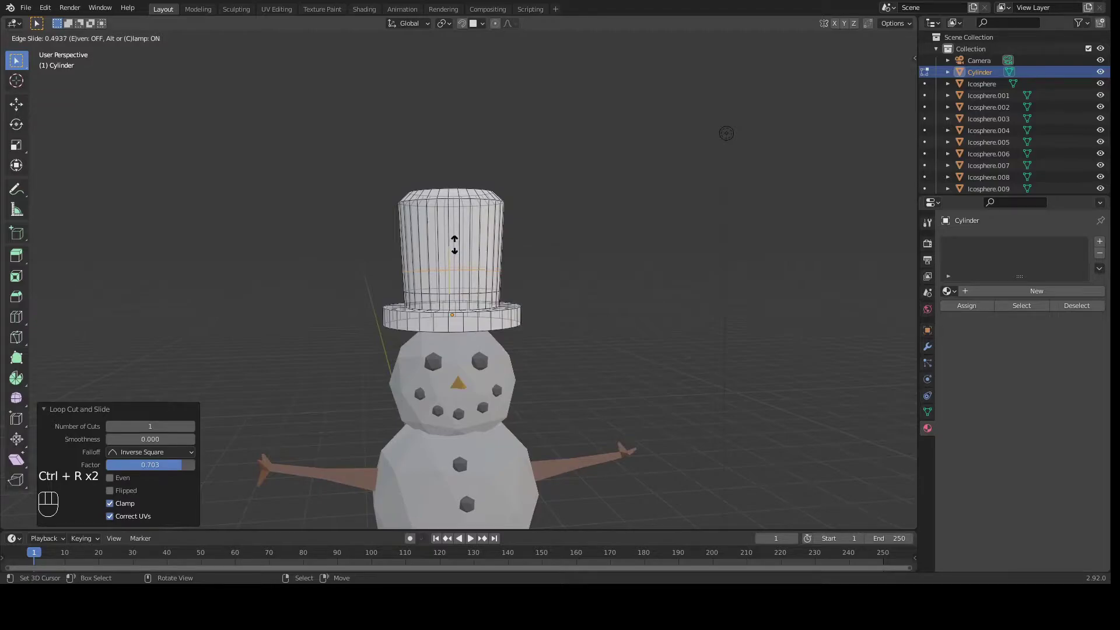
{"action": "left_click", "coordinate": [455, 244]}
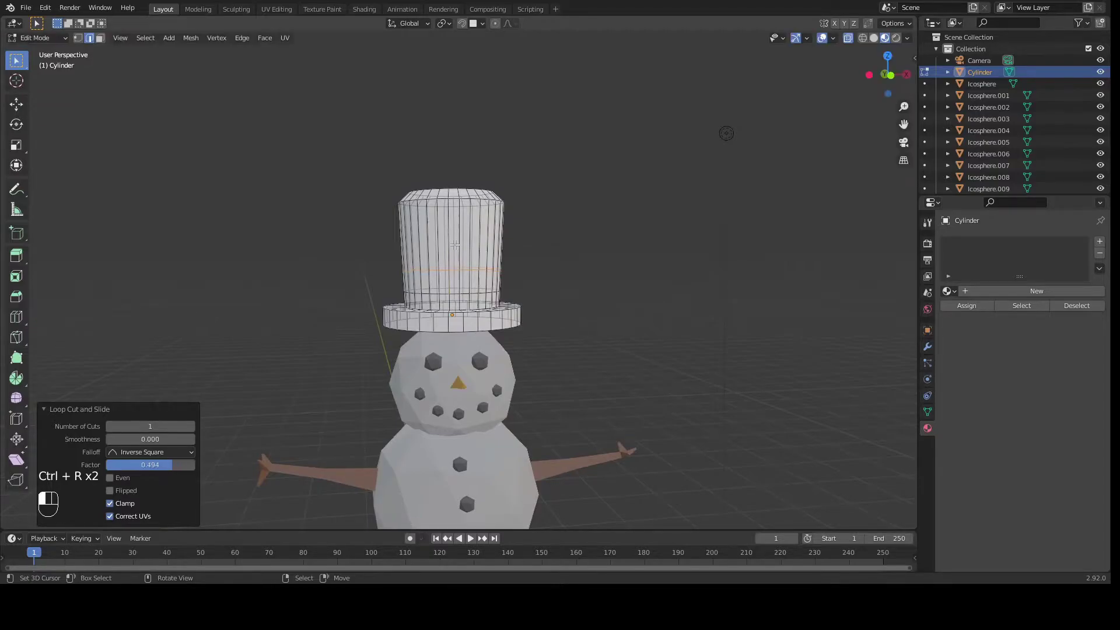
Step: Separate the band between the crown's two new edge loops into its own object and select it in Object Mode
{"action": "left_click", "coordinate": [79, 39]}
{"action": "scroll", "coordinate": [479, 259], "scroll_direction": "up", "scroll_amount": 2}
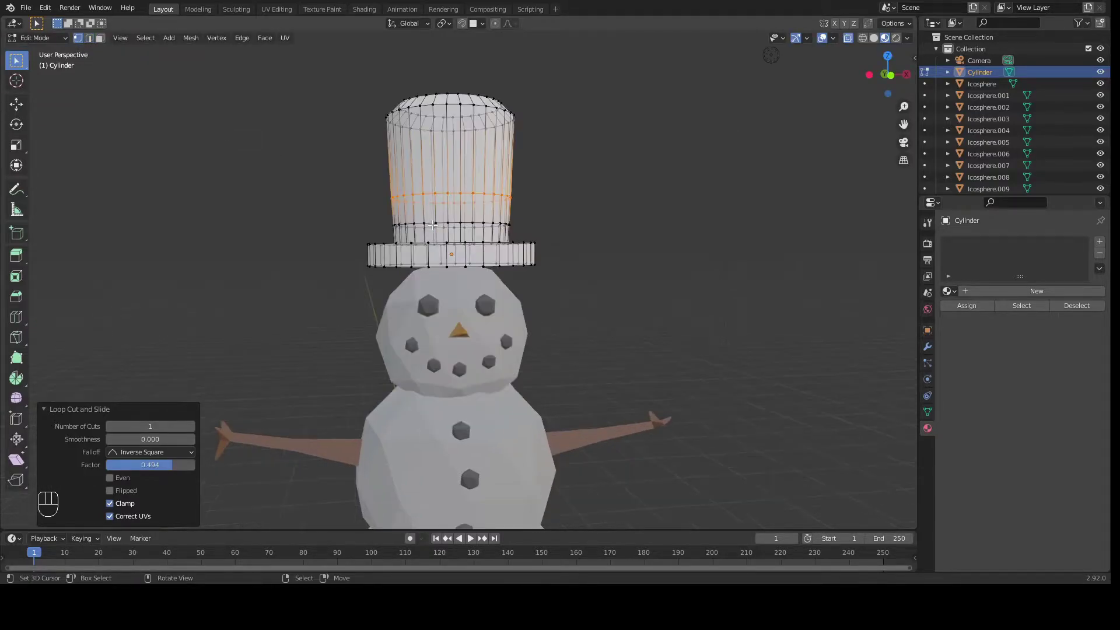
{"action": "scroll", "coordinate": [478, 259], "scroll_direction": "up", "scroll_amount": 2}
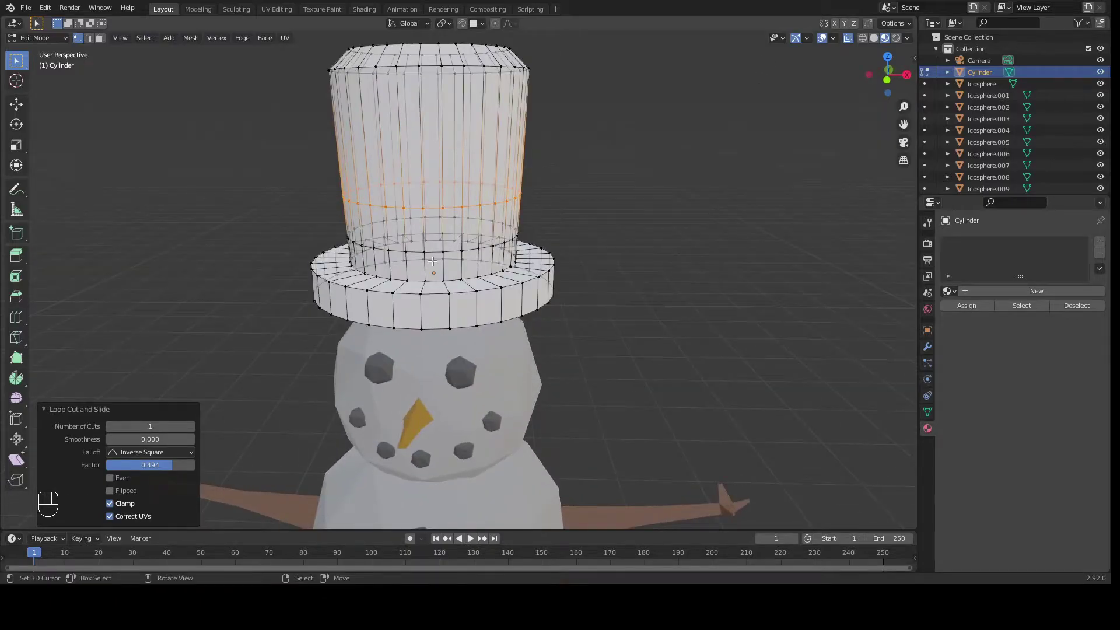
{"action": "key", "text": "alt+a"}
{"action": "middle_click_drag", "start_coordinate": [478, 259], "coordinate": [420, 269]}
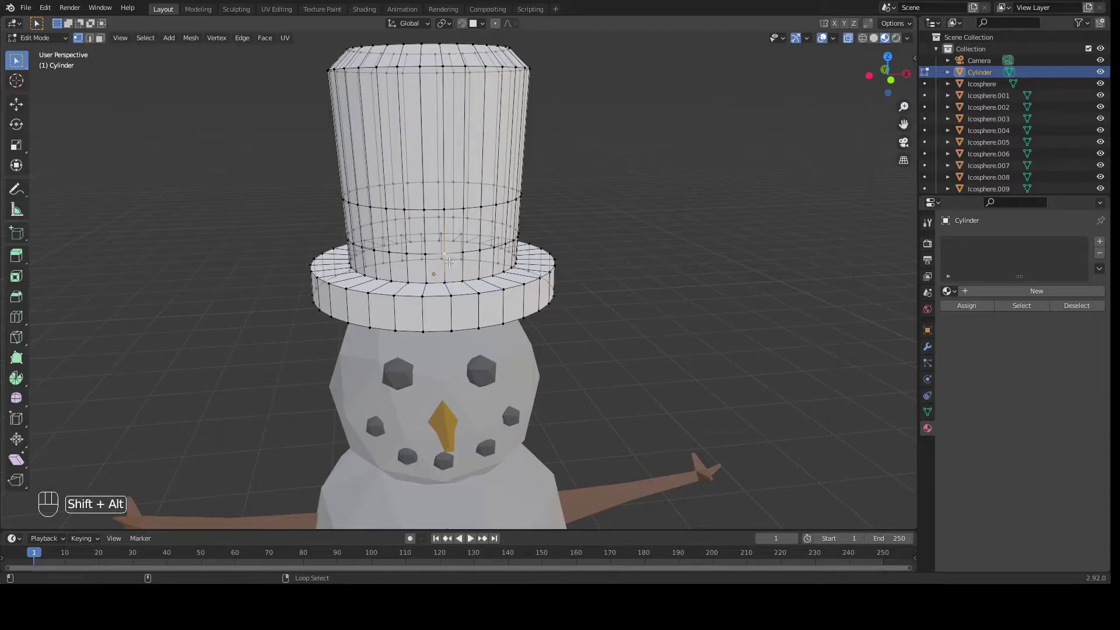
{"action": "left_click", "coordinate": [455, 253], "text": "alt+shift"}
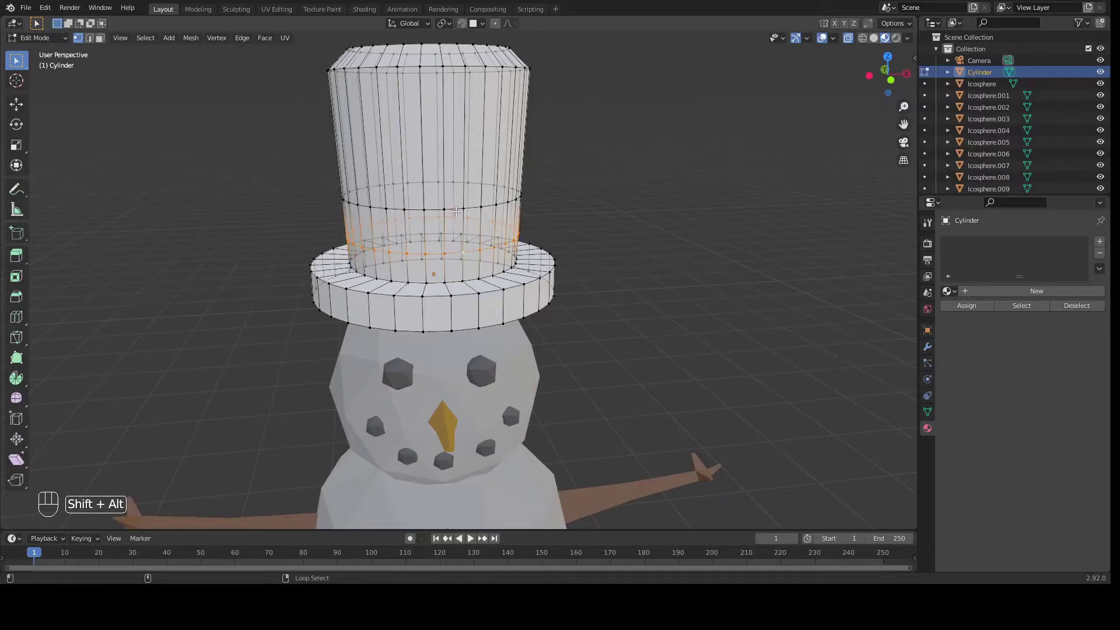
{"action": "left_click", "coordinate": [454, 208], "text": "alt+shift"}
{"action": "middle_click_drag", "start_coordinate": [454, 208], "coordinate": [336, 203]}
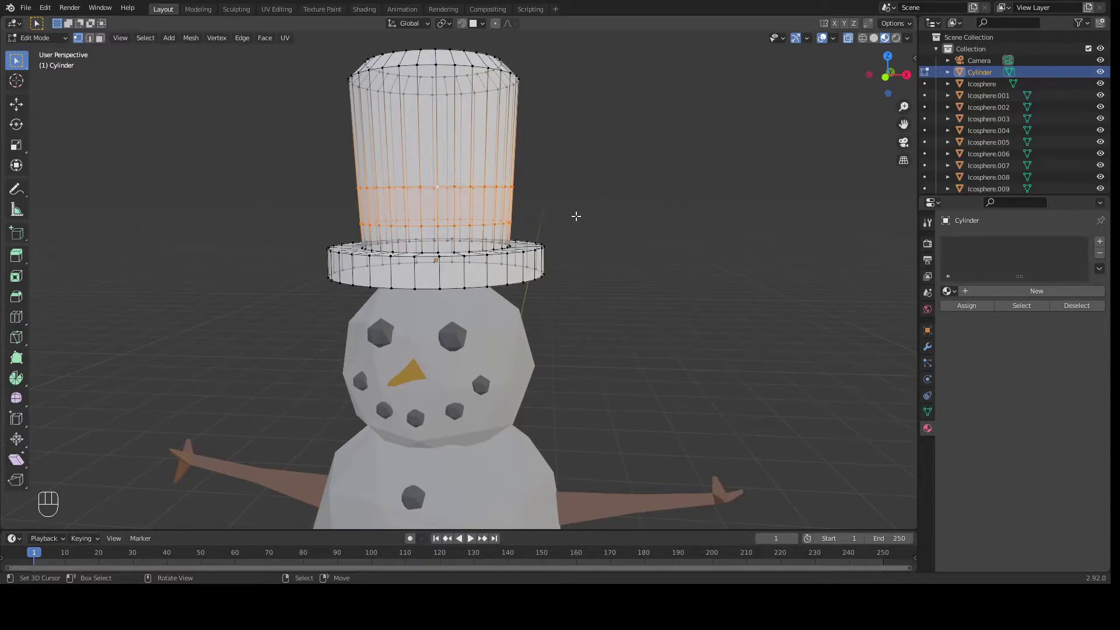
{"action": "key", "text": "p"}
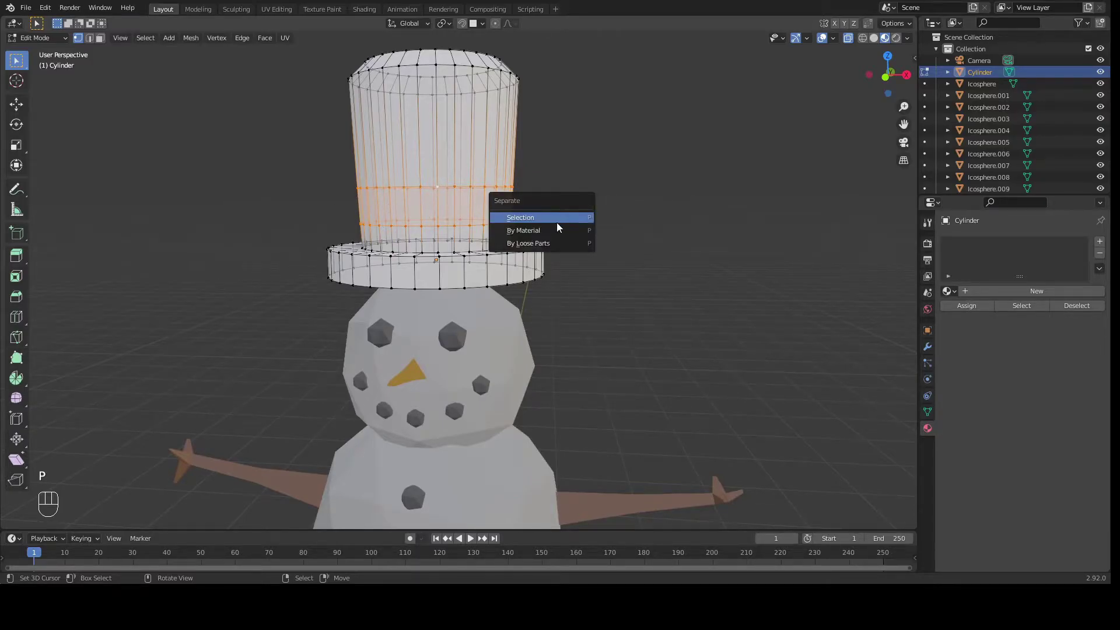
{"action": "left_click", "coordinate": [527, 218]}
{"action": "middle_click_drag", "start_coordinate": [488, 203], "coordinate": [391, 203]}
{"action": "scroll", "coordinate": [443, 204], "scroll_direction": "down", "scroll_amount": 3}
{"action": "key", "text": "Tab"}
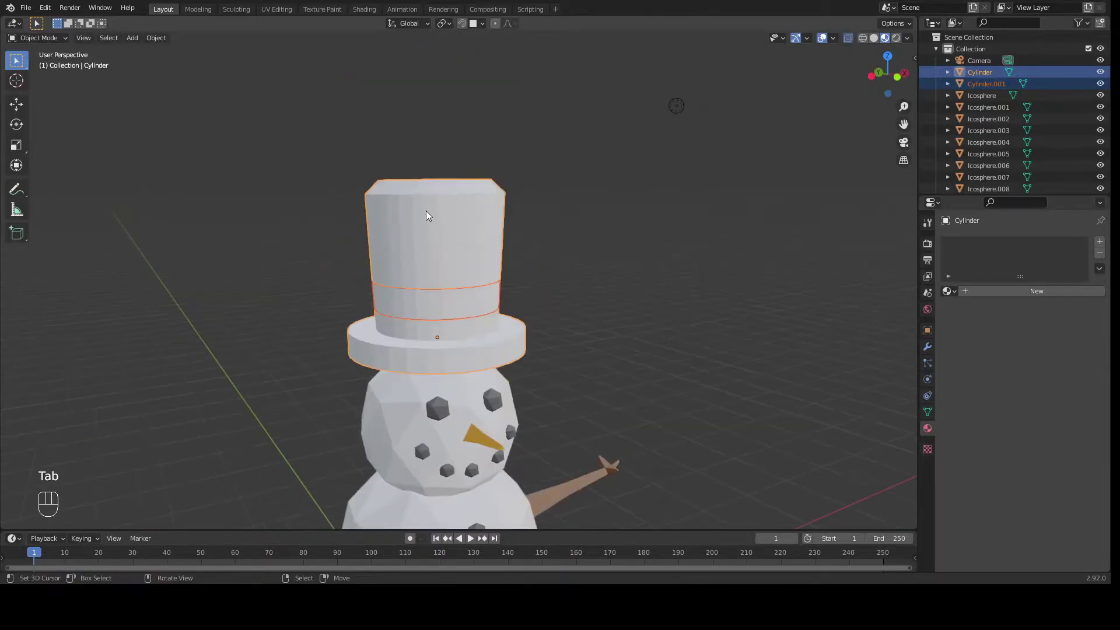
{"action": "left_click", "coordinate": [445, 282]}
{"action": "middle_click_drag", "start_coordinate": [475, 302], "coordinate": [428, 302]}
{"action": "key", "text": "g"}
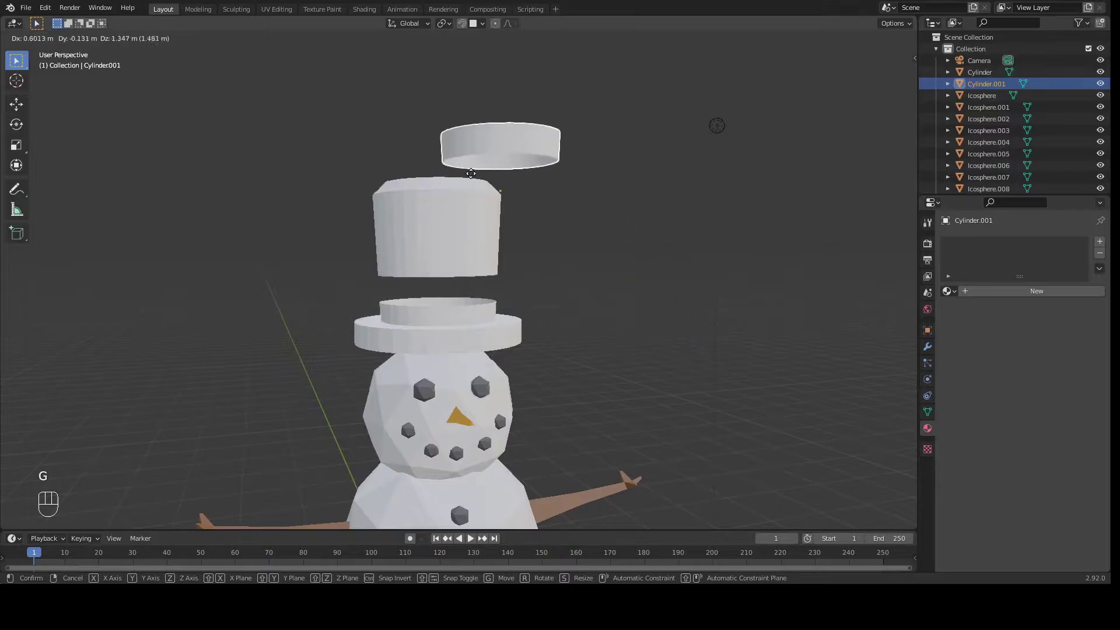
{"action": "key", "text": "Escape"}
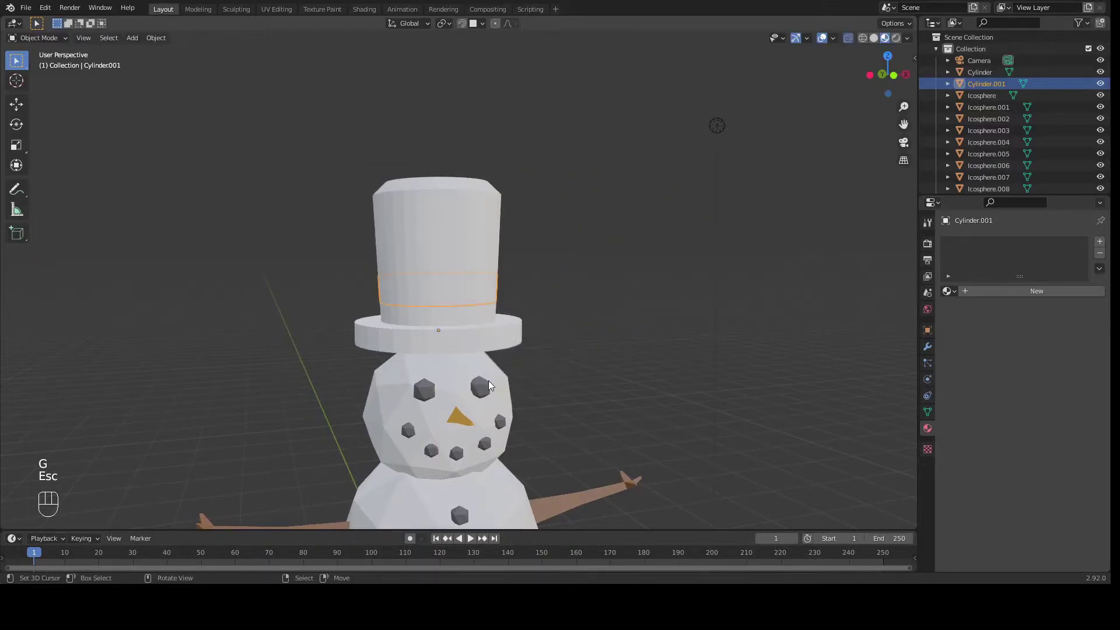
Step: Give the separated hat band a new material with the dark red base color BB0008
{"action": "scroll", "coordinate": [456, 328], "scroll_direction": "up", "scroll_amount": 4}
{"action": "middle_click_drag", "start_coordinate": [553, 273], "coordinate": [555, 275]}
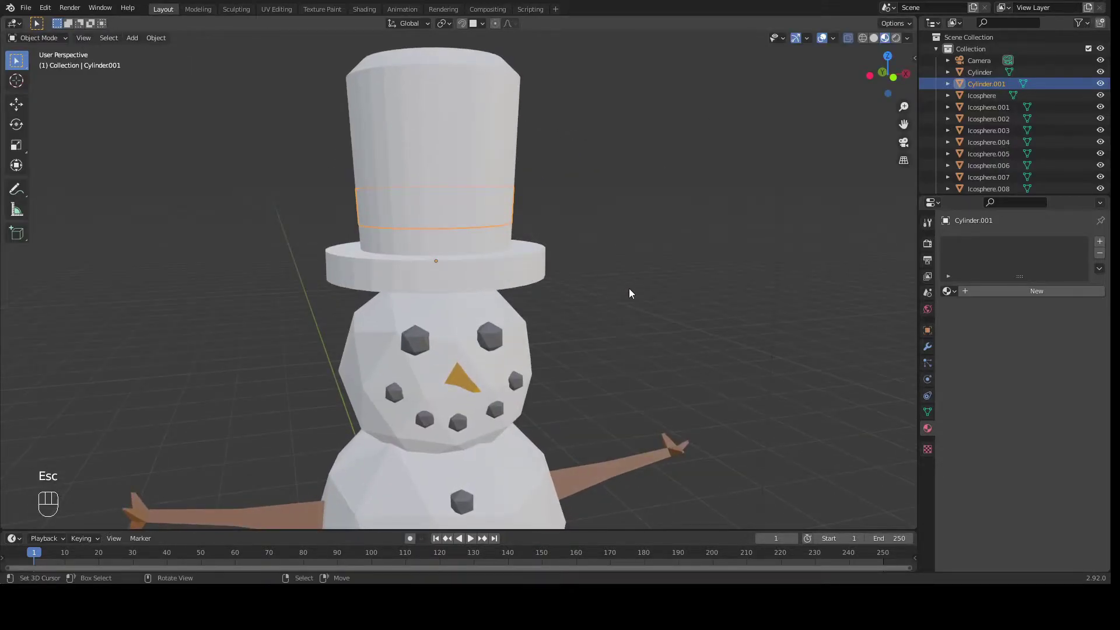
{"action": "scroll", "coordinate": [593, 230], "scroll_direction": "up", "scroll_amount": 2}
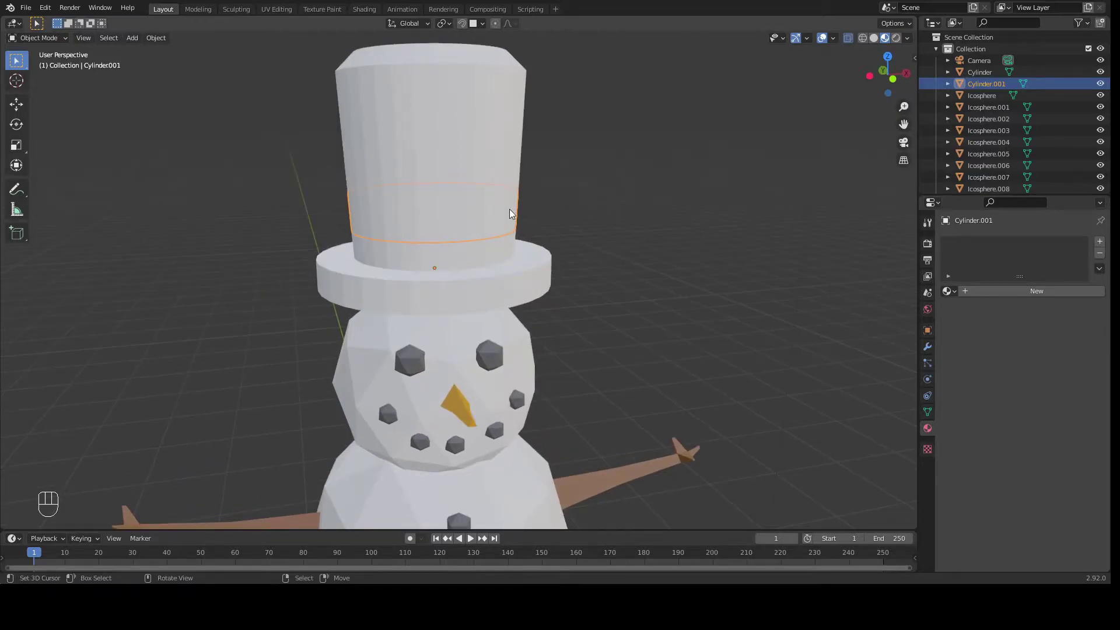
{"action": "mouse_move", "coordinate": [343, 203]}
{"action": "middle_mouse_down"}
{"action": "mouse_move", "coordinate": [344, 213]}
{"action": "mouse_move", "coordinate": [336, 202]}
{"action": "middle_mouse_up"}
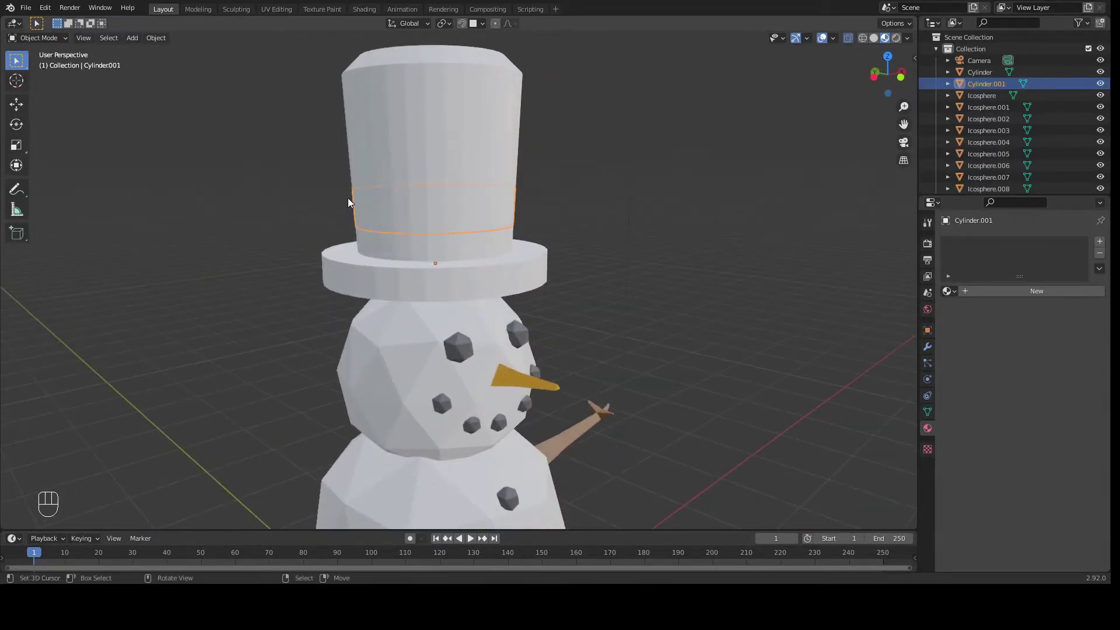
{"action": "middle_click_drag", "start_coordinate": [513, 209], "coordinate": [437, 133]}
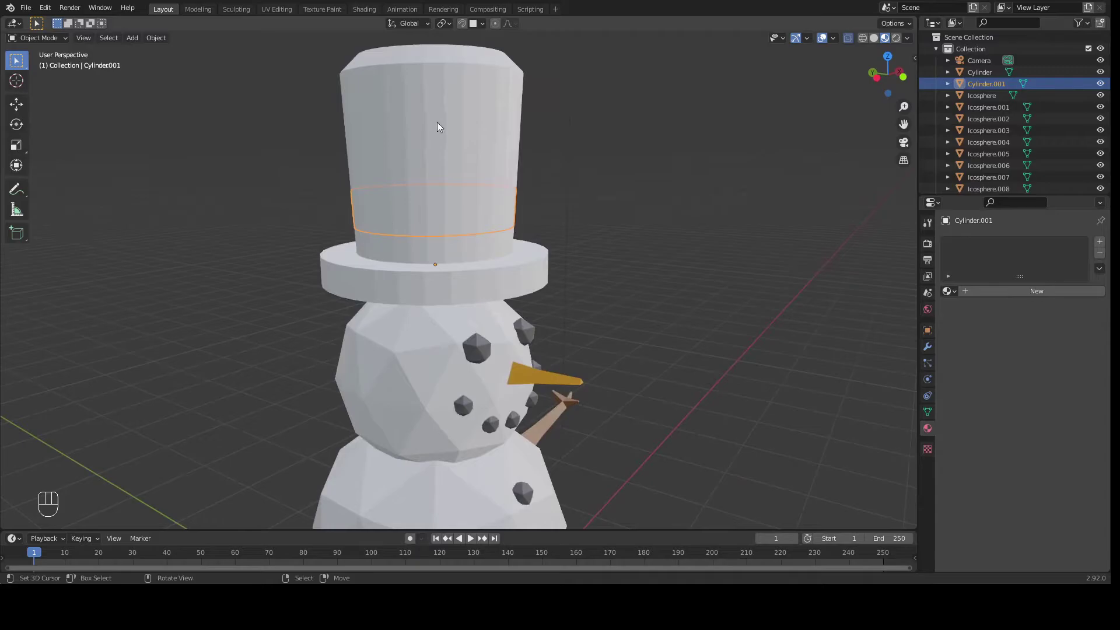
{"action": "middle_click_drag", "start_coordinate": [586, 234], "coordinate": [659, 284]}
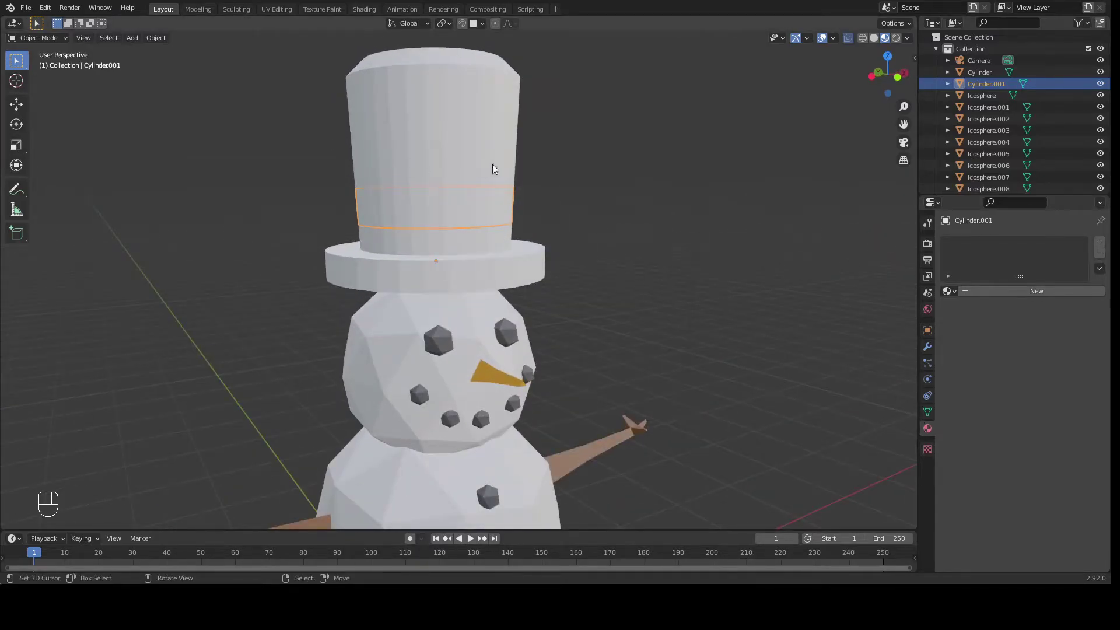
{"action": "left_click", "coordinate": [1020, 291]}
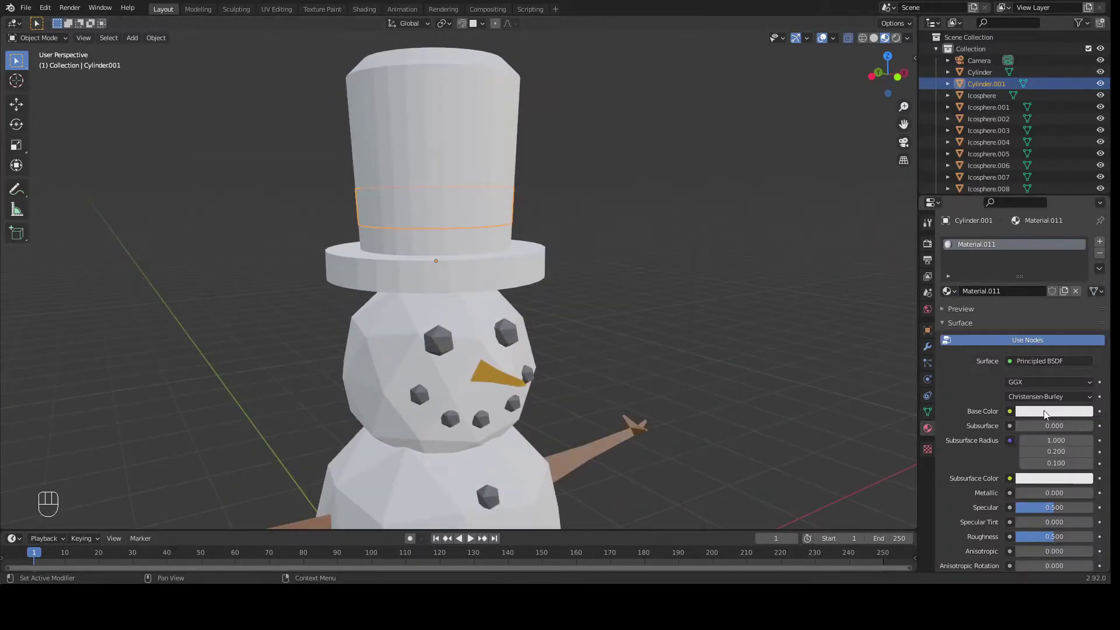
{"action": "left_click", "coordinate": [1043, 412]}
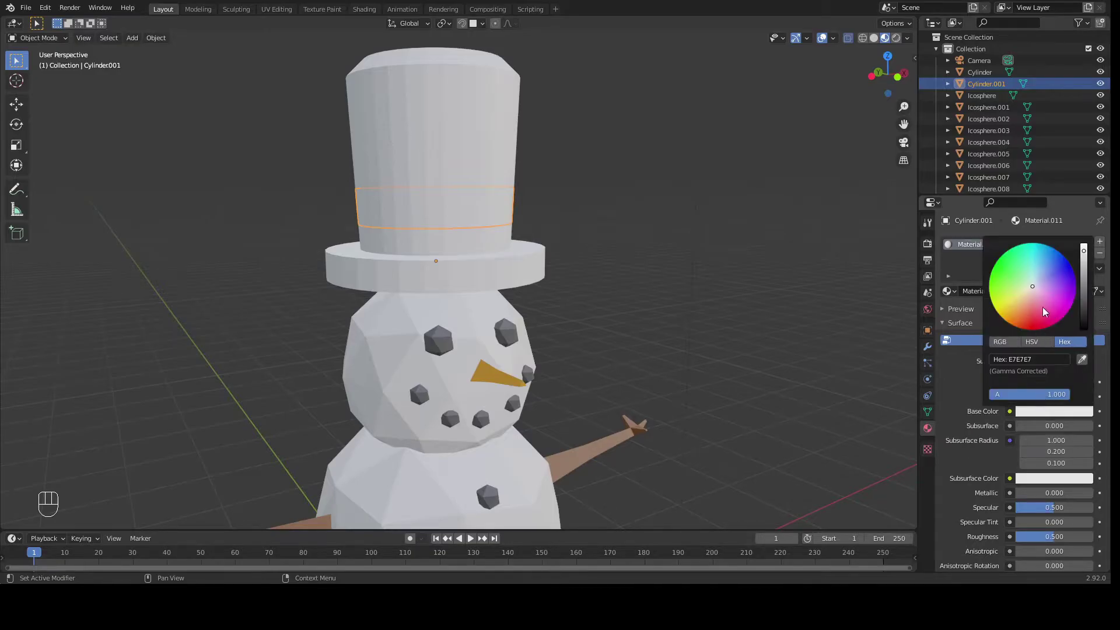
{"action": "left_click_drag", "start_coordinate": [1035, 303], "coordinate": [1032, 330]}
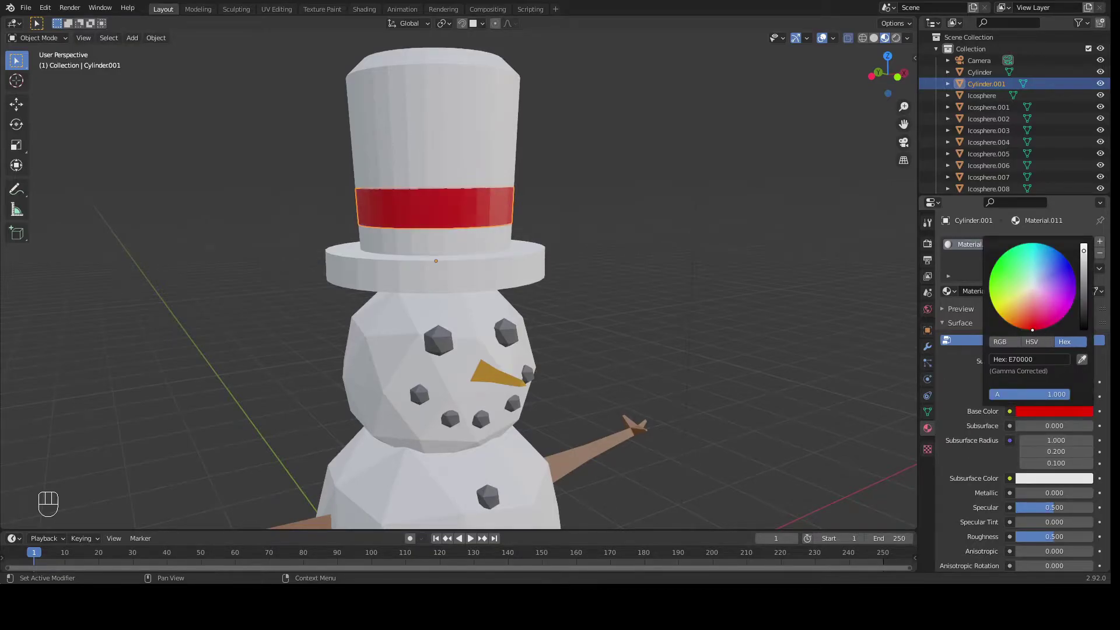
{"action": "left_click_drag", "start_coordinate": [1084, 251], "coordinate": [1083, 266]}
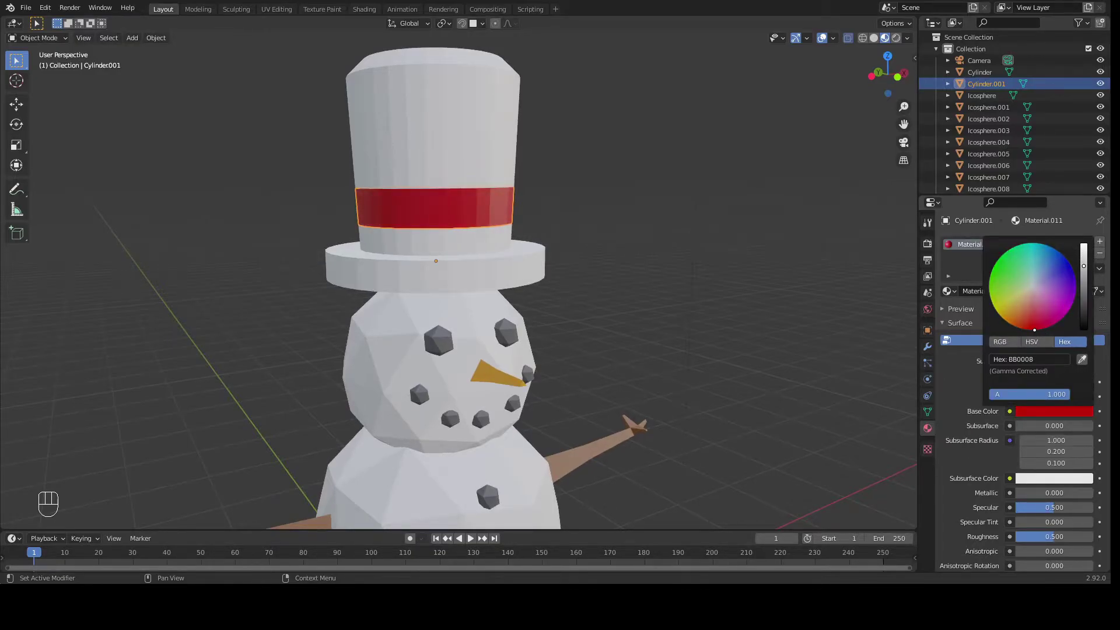
Step: Give the rest of the top hat a new material with the dark gray base color 3C3C3C
{"action": "left_click", "coordinate": [429, 125]}
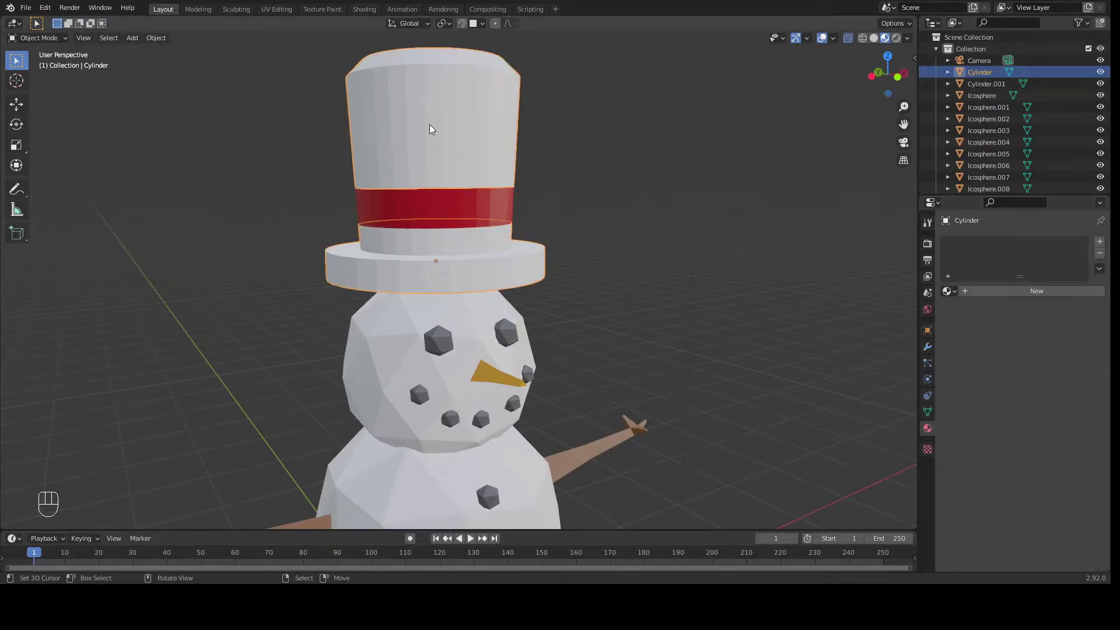
{"action": "left_click", "coordinate": [1001, 291]}
{"action": "left_click", "coordinate": [1044, 411]}
{"action": "left_click_drag", "start_coordinate": [1083, 255], "coordinate": [1083, 308]}
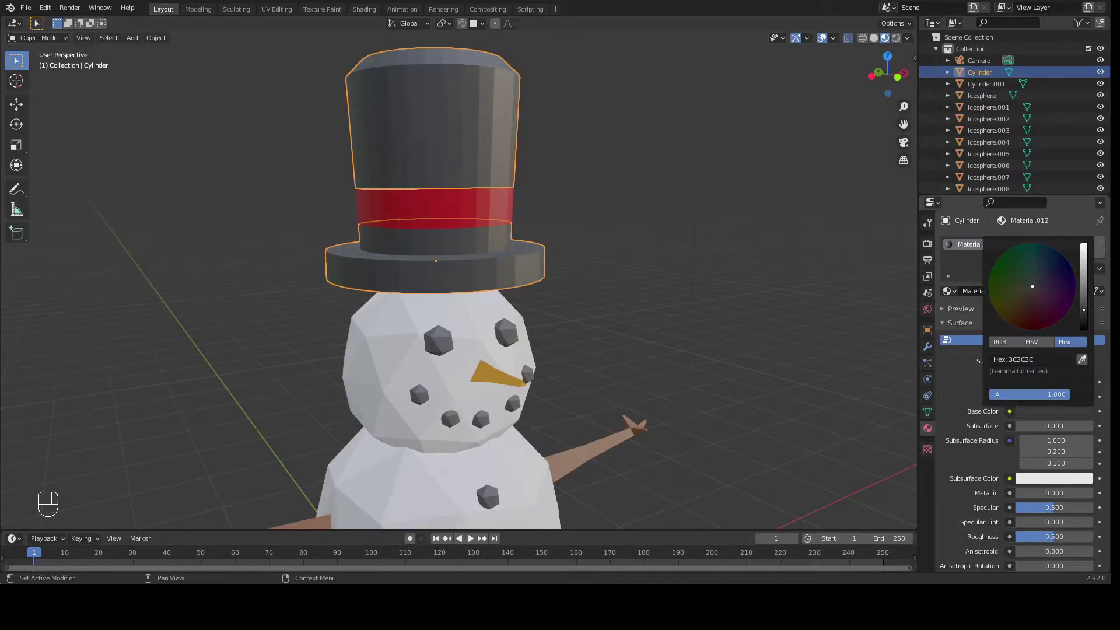
Step: Add a Solidify modifier to the red hat band and set its thickness to -0.08 m
{"action": "middle_click_drag", "start_coordinate": [671, 275], "coordinate": [491, 319]}
{"action": "left_click", "coordinate": [435, 347]}
{"action": "middle_click_drag", "start_coordinate": [435, 347], "coordinate": [514, 250]}
{"action": "middle_click_drag", "start_coordinate": [407, 303], "coordinate": [476, 316]}
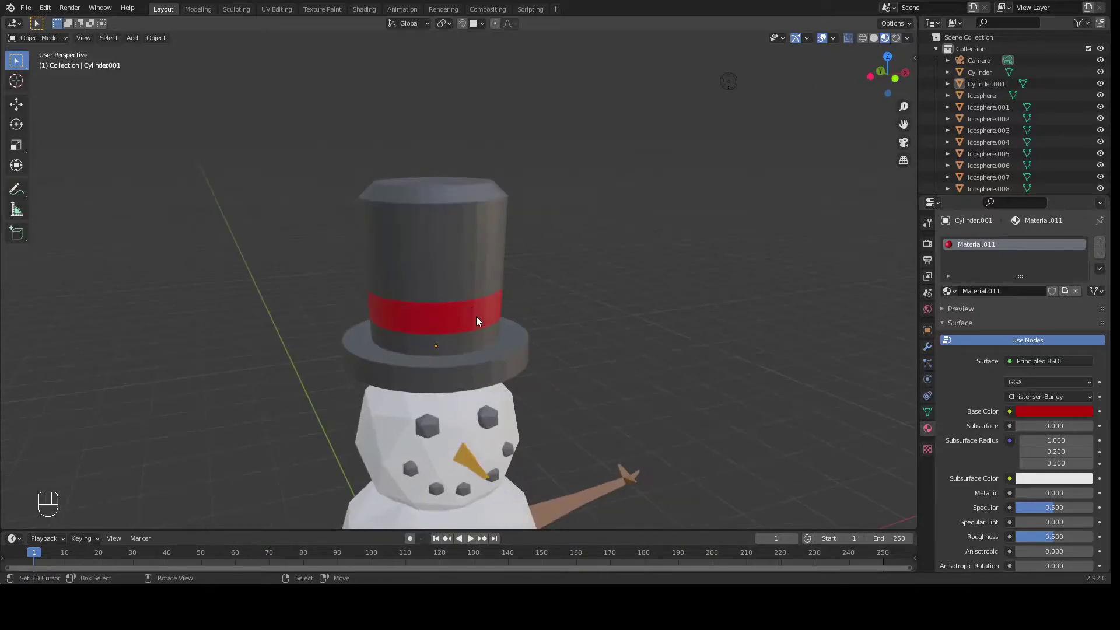
{"action": "left_click", "coordinate": [476, 316]}
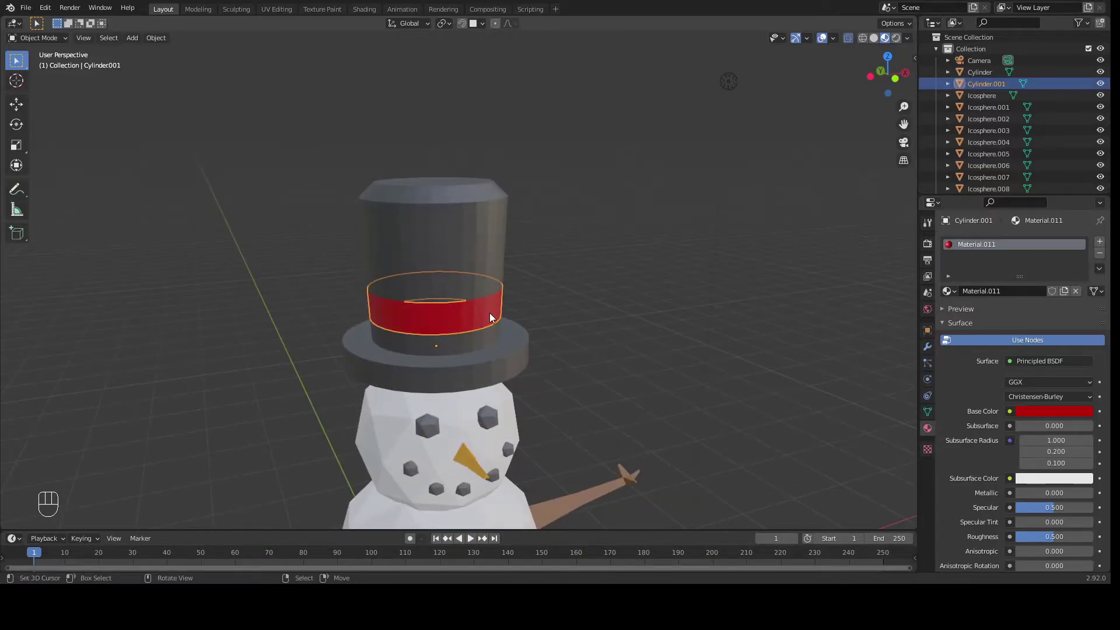
{"action": "left_click", "coordinate": [927, 347]}
{"action": "left_click", "coordinate": [991, 241]}
{"action": "left_click", "coordinate": [871, 441]}
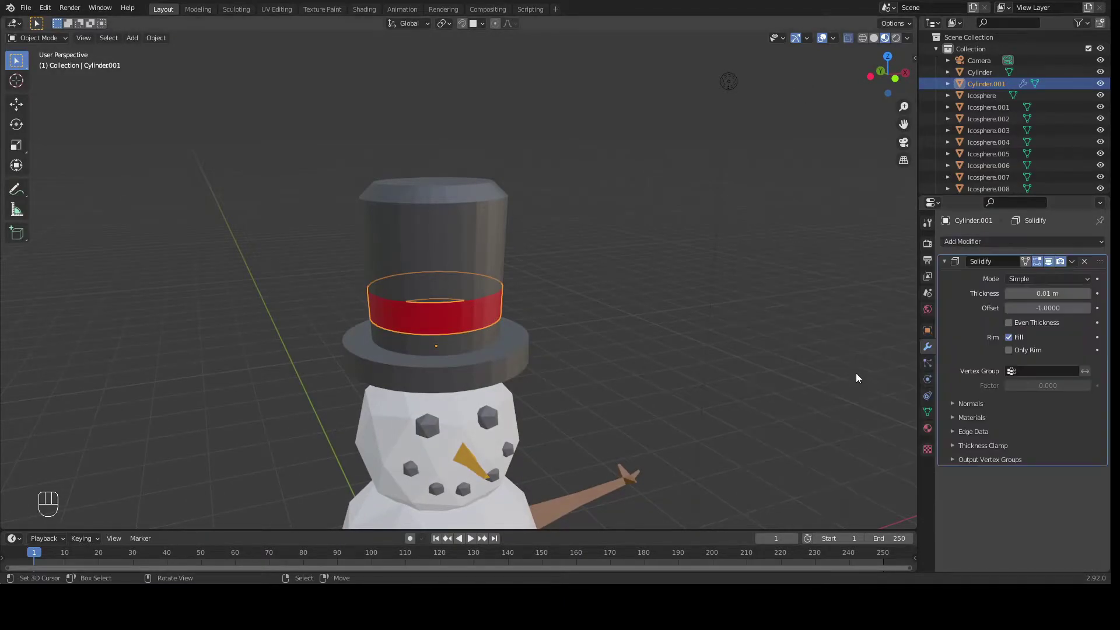
{"action": "left_click_drag", "start_coordinate": [1048, 294], "coordinate": [1009, 293]}
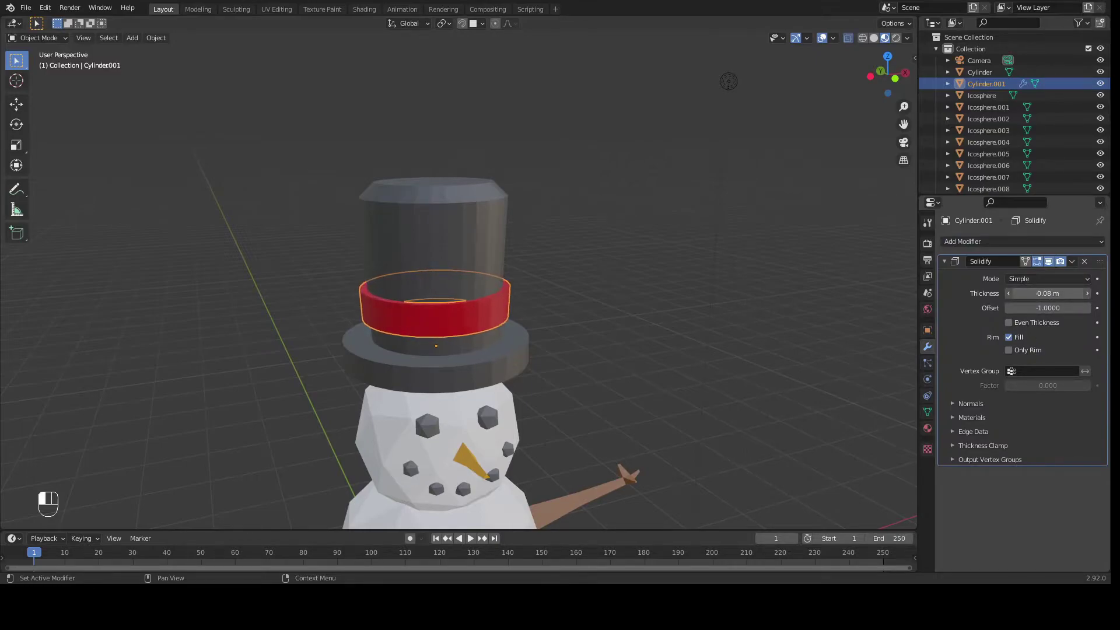
Step: Try rescaling the red hat band, undo the attempt, and set its Solidify thickness to -0.03 m
{"action": "middle_click_drag", "start_coordinate": [703, 286], "coordinate": [784, 248]}
{"action": "key", "text": "s"}
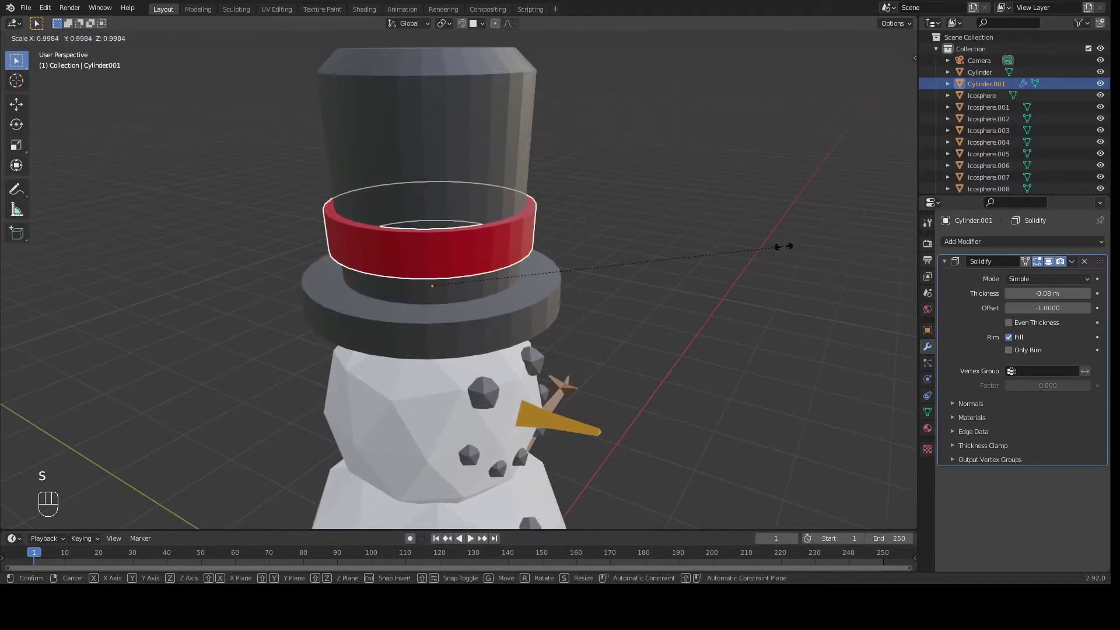
{"action": "left_click", "coordinate": [782, 250]}
{"action": "middle_click_drag", "start_coordinate": [758, 242], "coordinate": [595, 210]}
{"action": "left_click", "coordinate": [637, 208]}
{"action": "key", "text": "ctrl+z"}
{"action": "key", "text": "ctrl+z"}
{"action": "scroll", "coordinate": [595, 210], "scroll_direction": "down", "scroll_amount": 2}
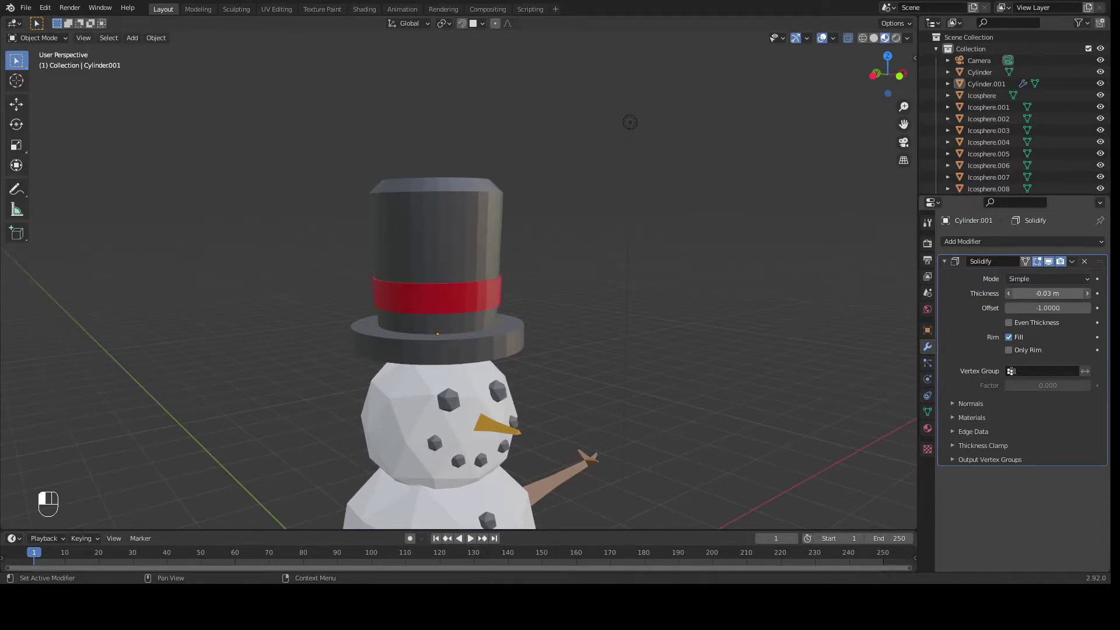
Step: Add a cylinder mesh at the world origin with 32 vertices, 1 m radius and 2 m depth
{"action": "scroll", "coordinate": [670, 267], "scroll_direction": "down", "scroll_amount": 2}
{"action": "middle_click_drag", "start_coordinate": [645, 445], "coordinate": [572, 367]}
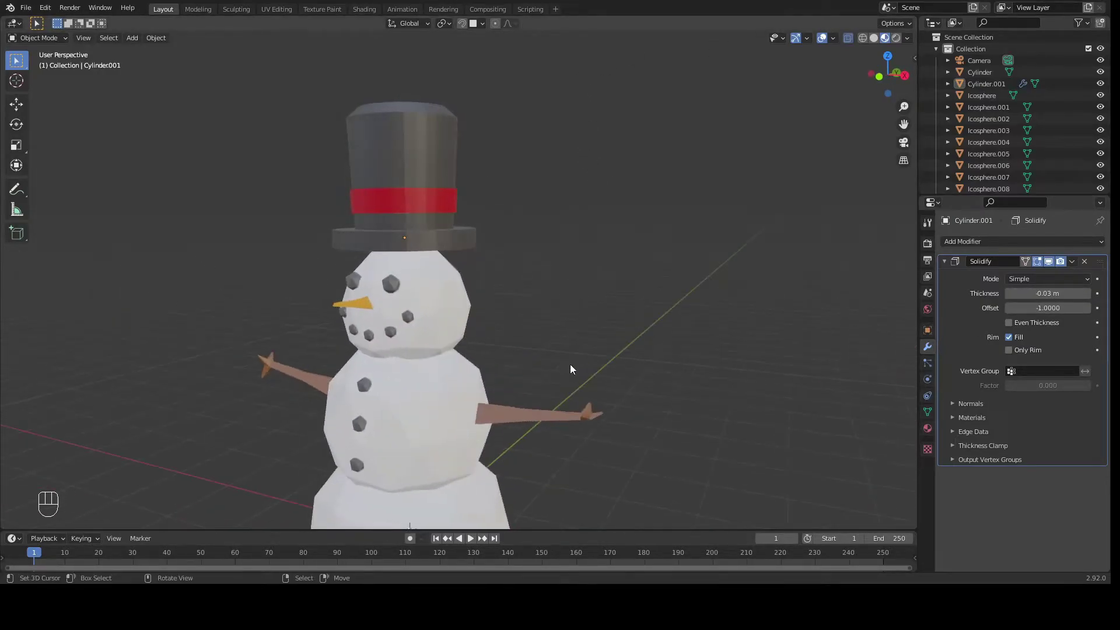
{"action": "scroll", "coordinate": [659, 367], "scroll_direction": "down", "scroll_amount": 3}
{"action": "middle_click_drag", "start_coordinate": [637, 455], "coordinate": [799, 394], "text": "shift"}
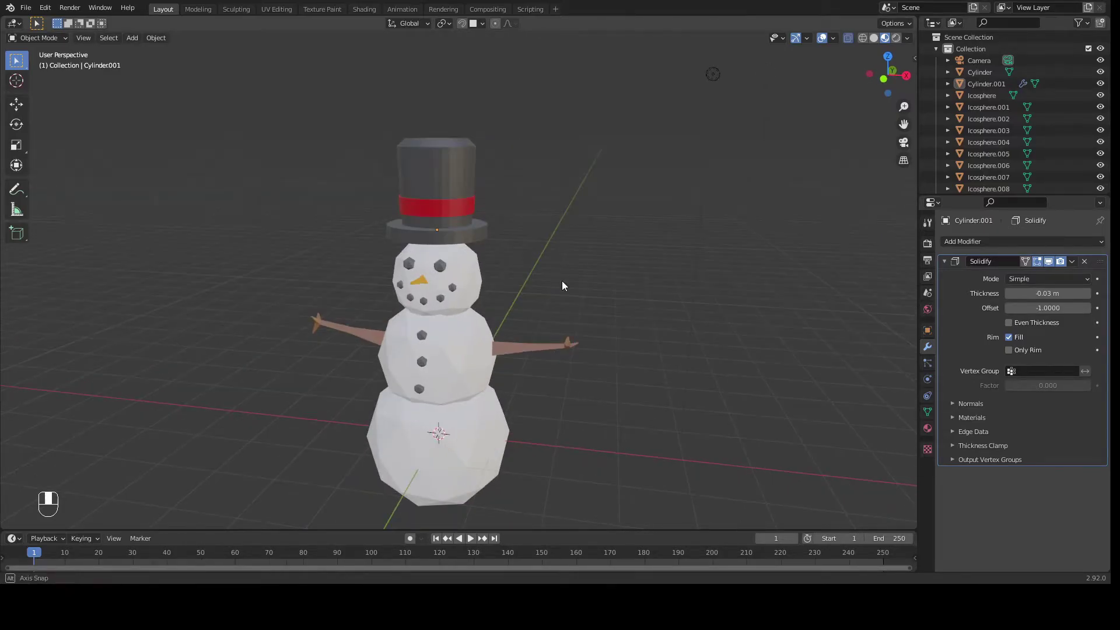
{"action": "middle_click_drag", "start_coordinate": [562, 281], "coordinate": [567, 281]}
{"action": "key", "text": "shift+a"}
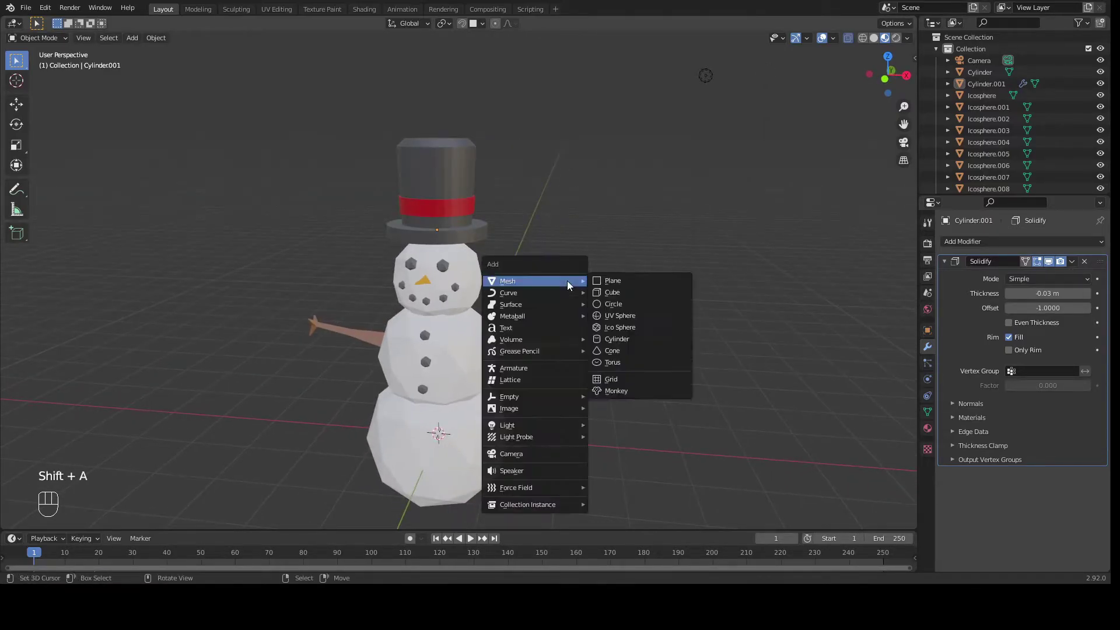
{"action": "left_click", "coordinate": [613, 339]}
Step: Scale the new cylinder uniformly by about 8.13 so it extends well beyond the snowman
{"action": "middle_click_drag", "start_coordinate": [610, 337], "coordinate": [541, 418]}
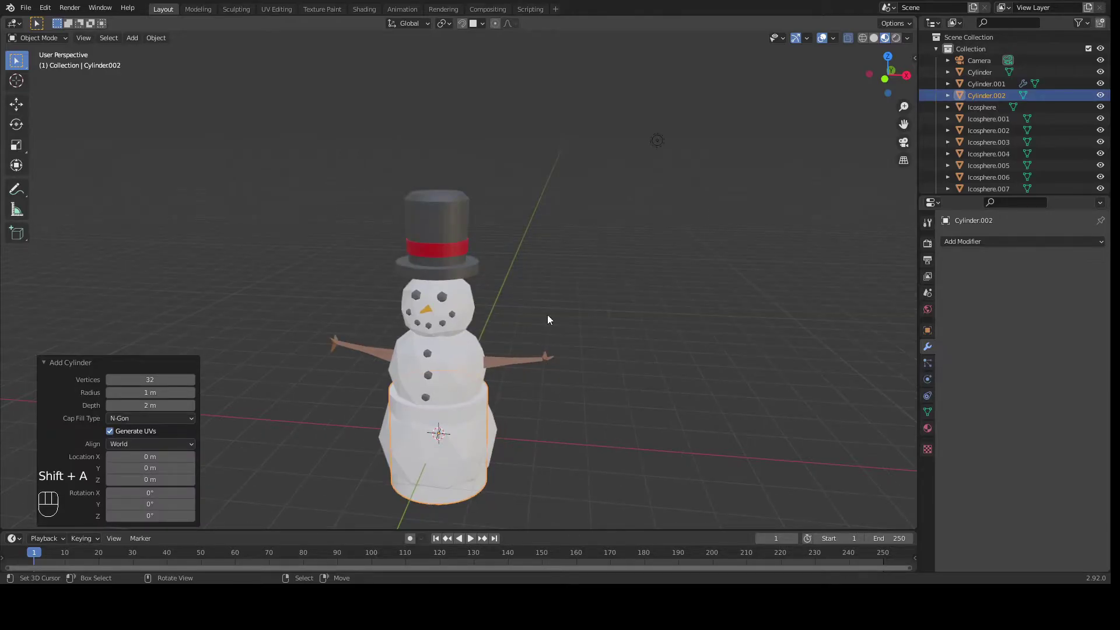
{"action": "left_click", "coordinate": [887, 56]}
{"action": "middle_click_drag", "start_coordinate": [555, 401], "coordinate": [620, 343], "text": "shift"}
{"action": "scroll", "coordinate": [621, 343], "scroll_direction": "down", "scroll_amount": 3}
{"action": "key", "text": "s"}
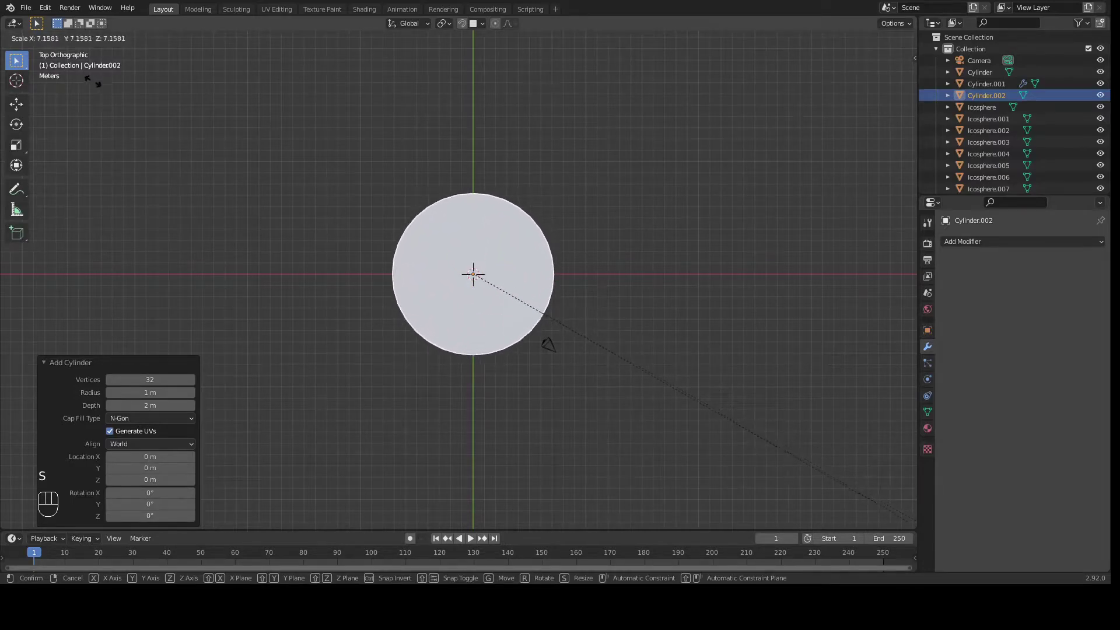
{"action": "left_click", "coordinate": [155, 143]}
Step: Flatten the cylinder into a thin disc by scaling it along Z by about 0.05
{"action": "scroll", "coordinate": [344, 274], "scroll_direction": "up", "scroll_amount": 3}
{"action": "middle_click_drag", "start_coordinate": [344, 274], "coordinate": [497, 68]}
{"action": "key", "text": "s"}
{"action": "key", "text": "z"}
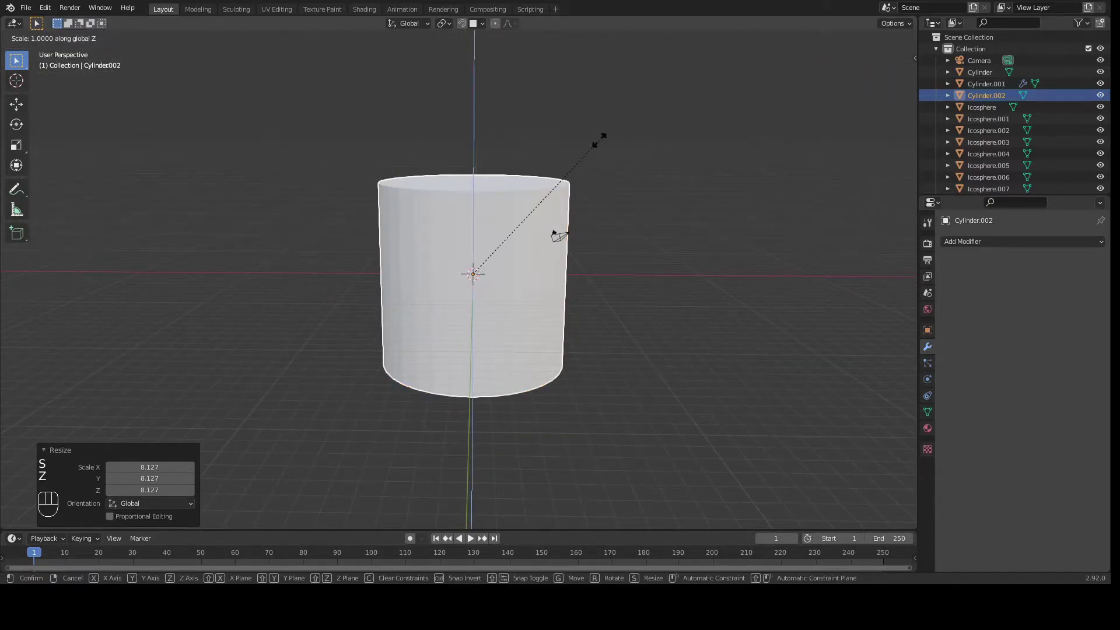
{"action": "left_click", "coordinate": [477, 270]}
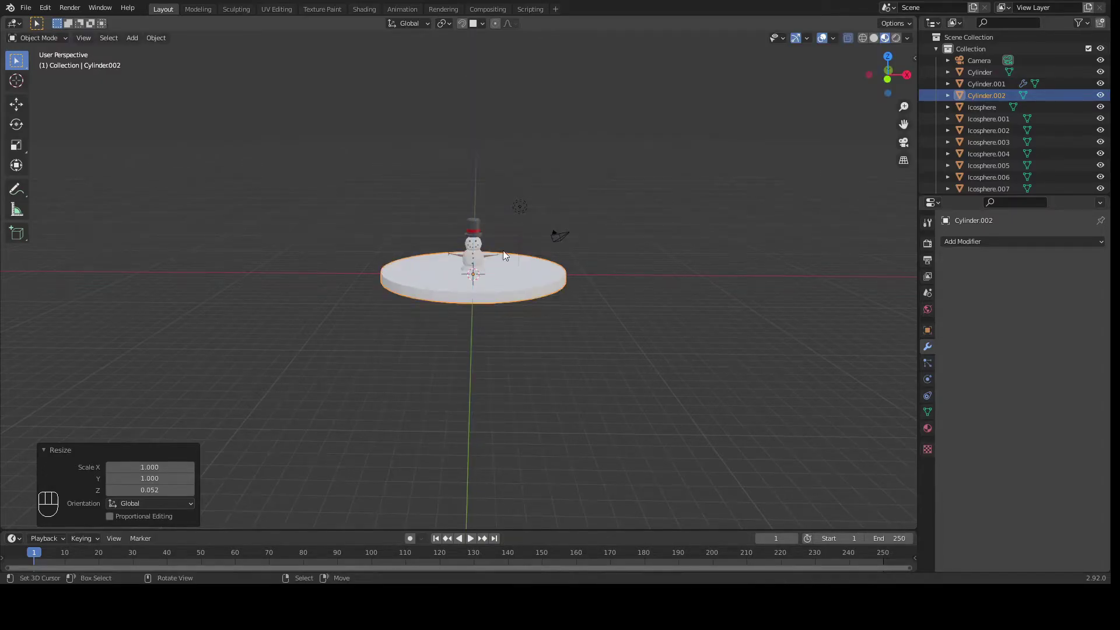
Step: In Edit Mode, inset the top face of the disc by about 0.13 m
{"action": "scroll", "coordinate": [603, 185], "scroll_direction": "up", "scroll_amount": 2}
{"action": "key", "text": "Tab"}
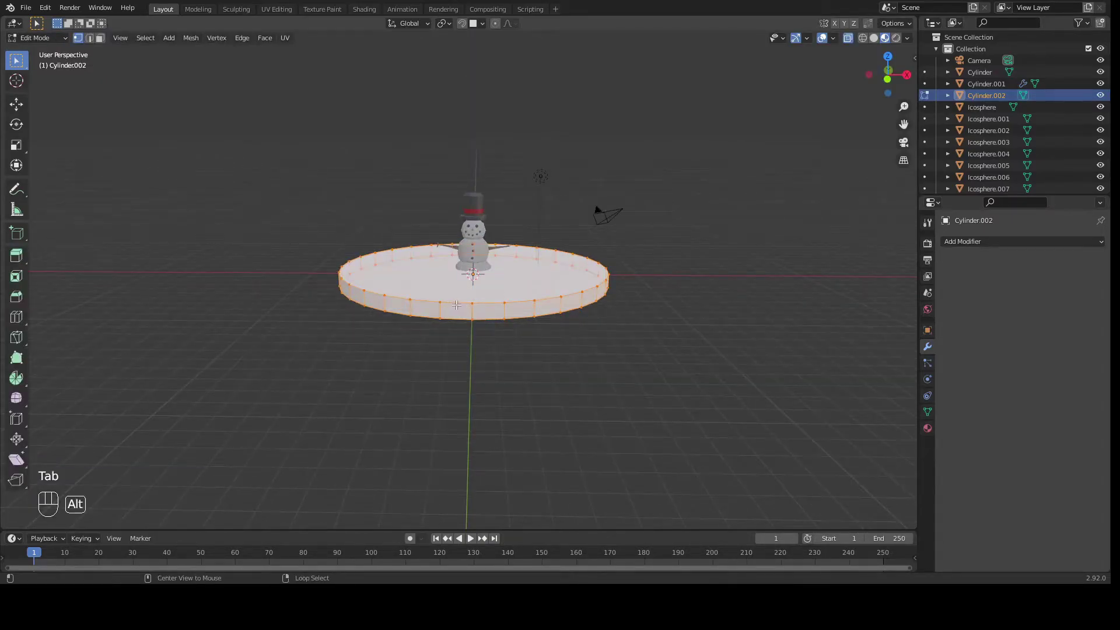
{"action": "left_click", "coordinate": [418, 300], "text": "alt"}
{"action": "middle_click_drag", "start_coordinate": [418, 300], "coordinate": [467, 382]}
{"action": "scroll", "coordinate": [466, 382], "scroll_direction": "down", "scroll_amount": 1}
{"action": "key", "text": "i"}
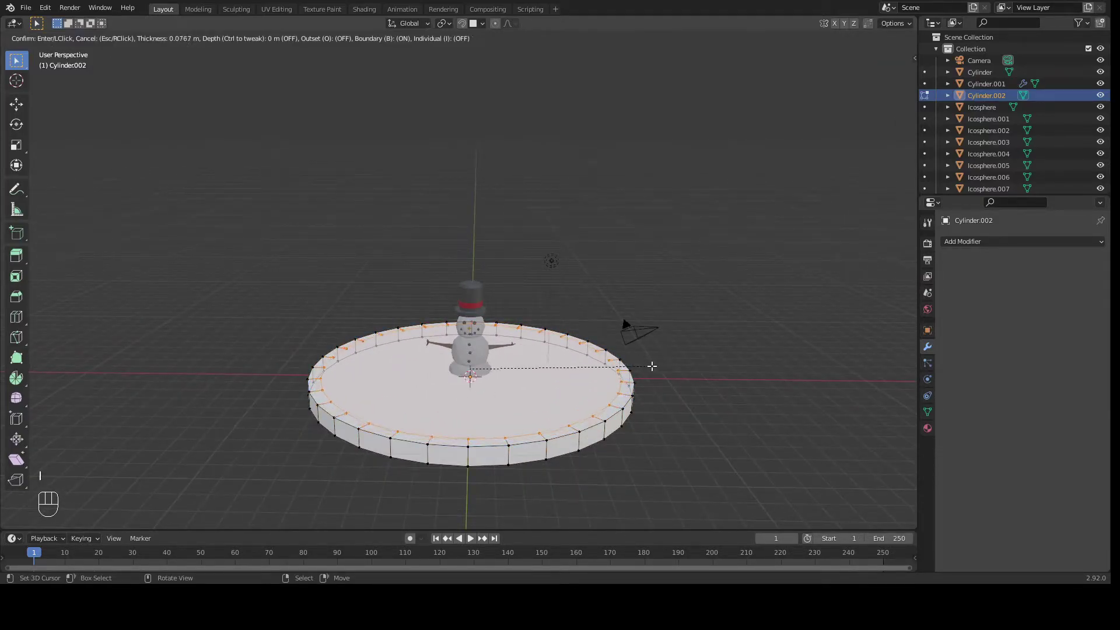
{"action": "left_click", "coordinate": [645, 366]}
Step: Extrude the inset top face upward by about 5.05 m to form the body of the base
{"action": "middle_click_drag", "start_coordinate": [646, 366], "coordinate": [522, 358]}
{"action": "key", "text": "e"}
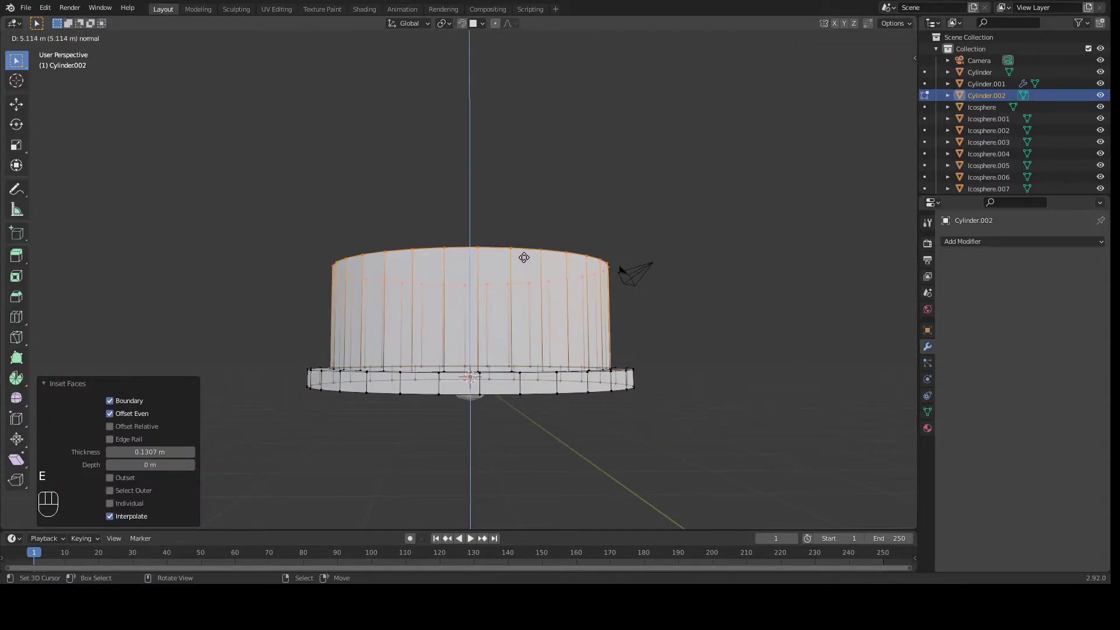
{"action": "left_click", "coordinate": [523, 252]}
{"action": "middle_click_drag", "start_coordinate": [523, 254], "coordinate": [528, 261]}
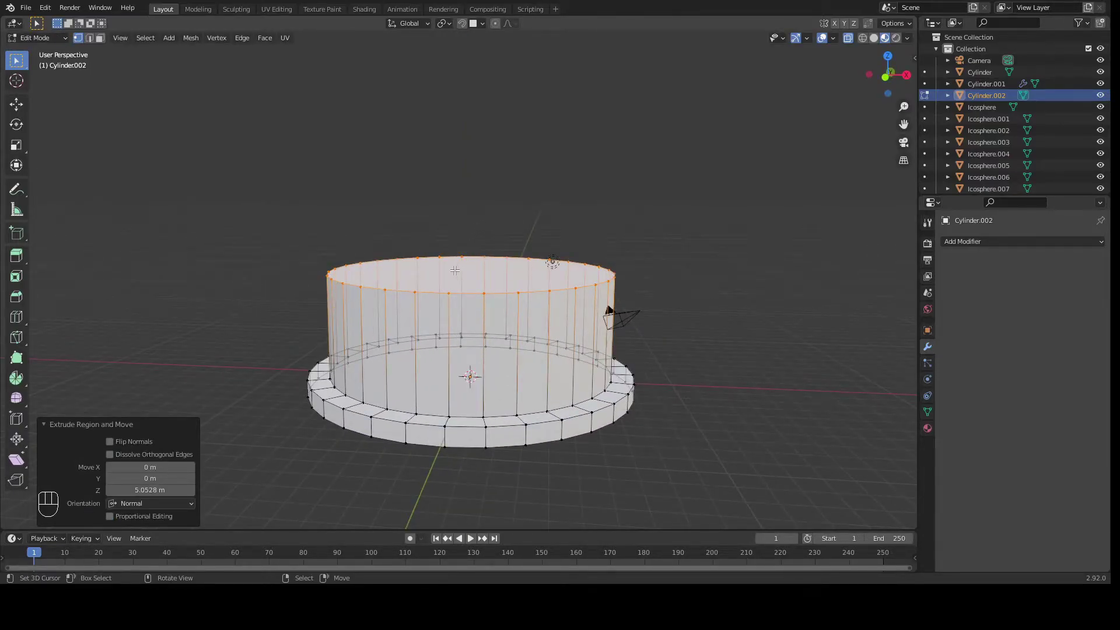
Step: Extrude the top face in place, scale it outward by about 1.13, and extrude it up about 1.03 m as a rim
{"action": "key", "text": "e"}
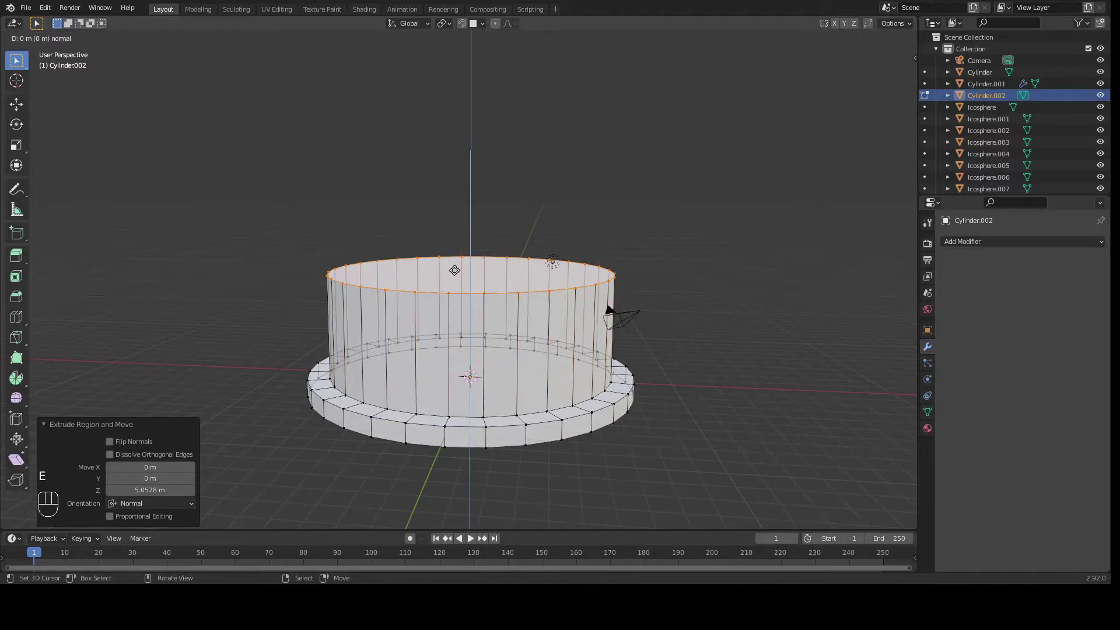
{"action": "key", "text": "s"}
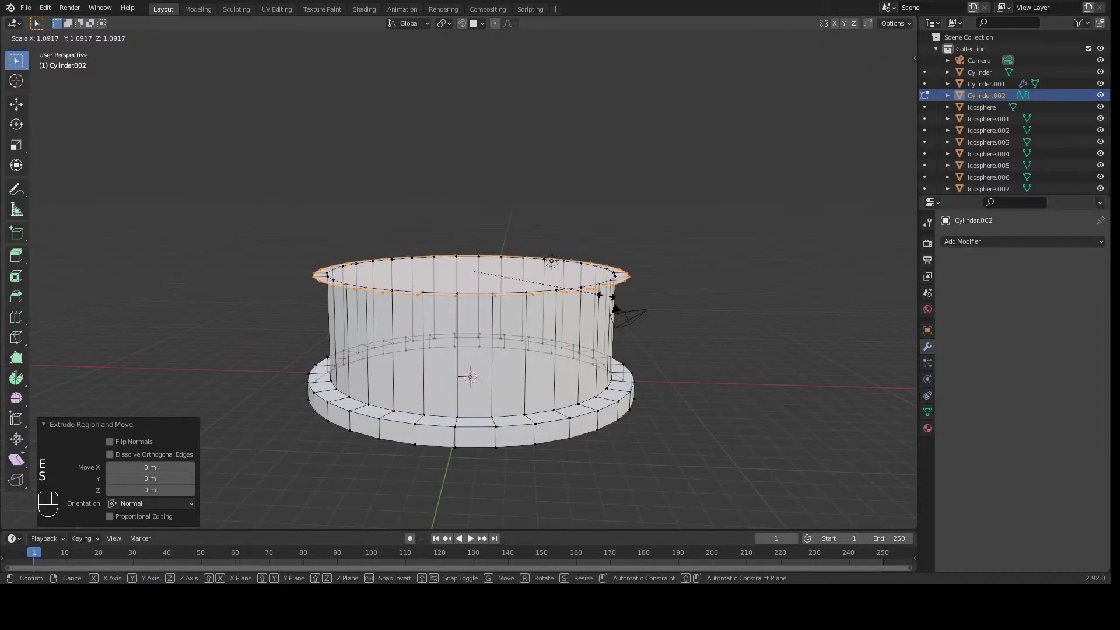
{"action": "left_click", "coordinate": [611, 299]}
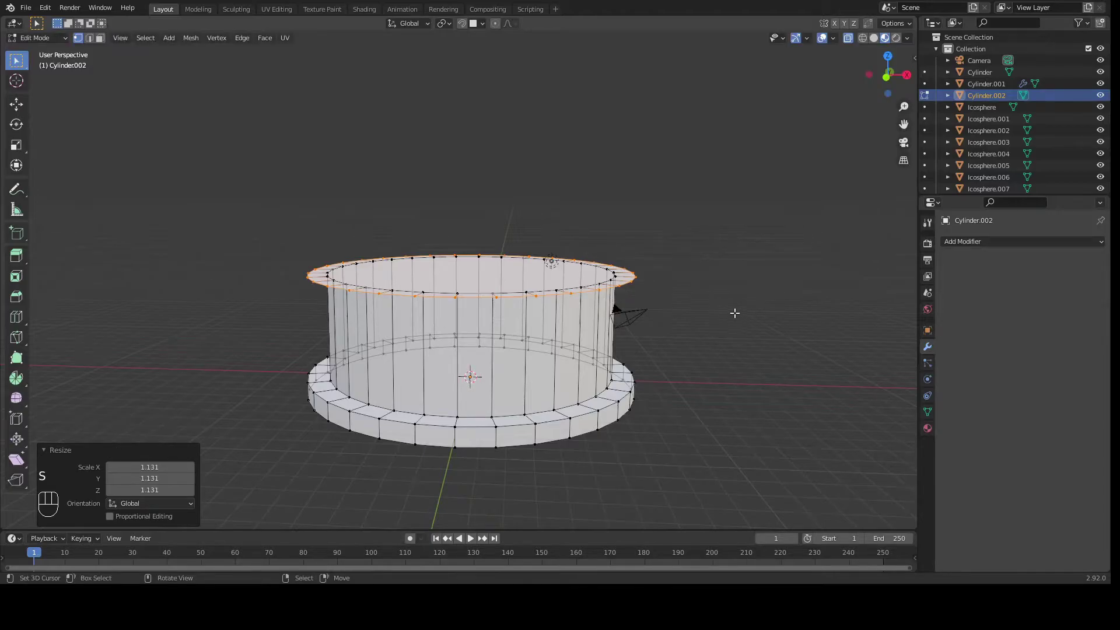
{"action": "key", "text": "e"}
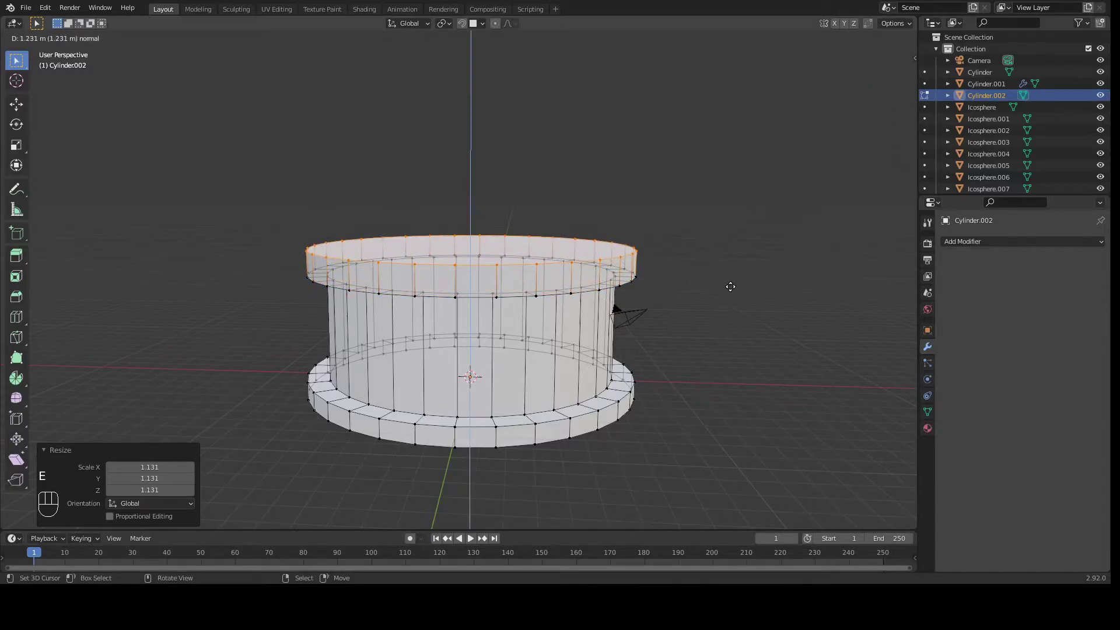
{"action": "left_click", "coordinate": [730, 291]}
Step: Extrude the rim's top face up about 0.79 m, taper it inward by about 0.88, and return to Object Mode
{"action": "key", "text": "e"}
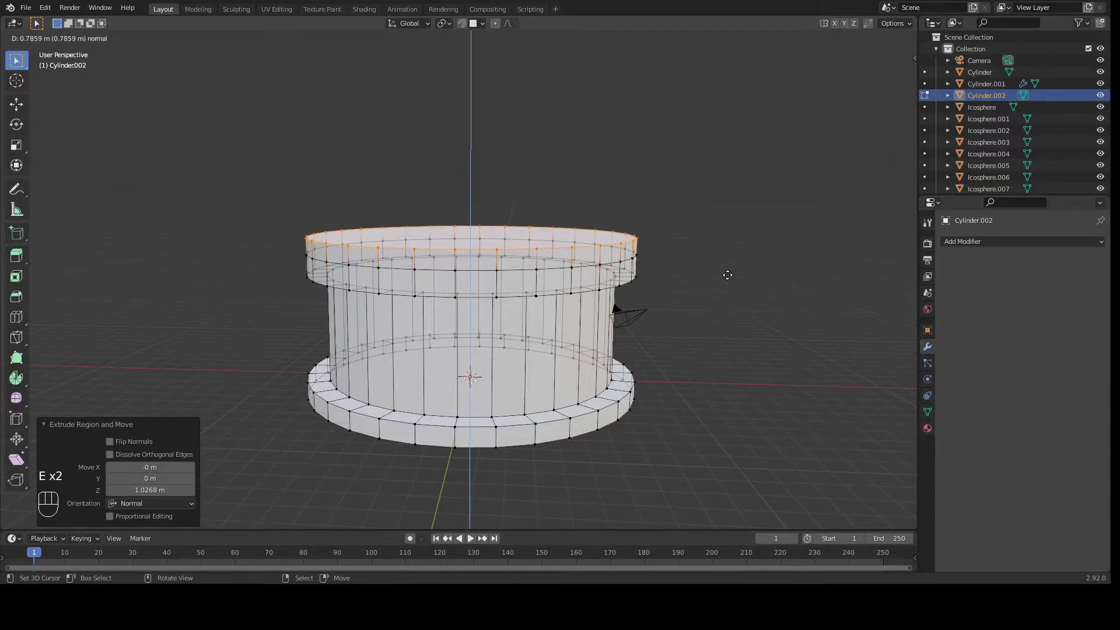
{"action": "left_click", "coordinate": [727, 275]}
{"action": "key", "text": "s"}
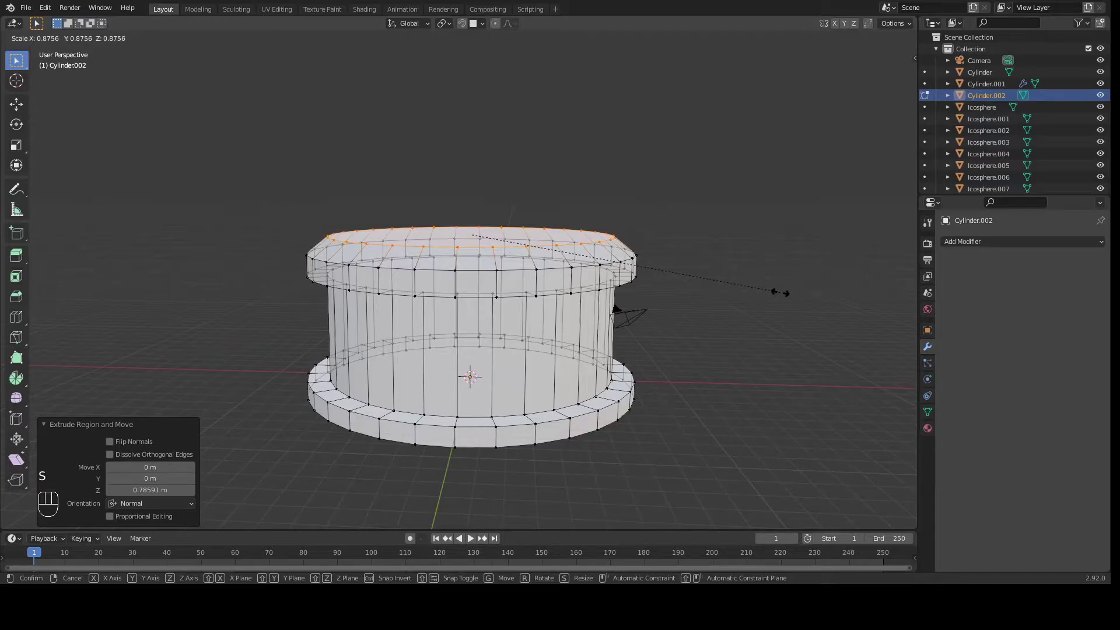
{"action": "left_click", "coordinate": [779, 293]}
{"action": "left_click", "coordinate": [763, 245]}
{"action": "middle_click_drag", "start_coordinate": [763, 245], "coordinate": [579, 263]}
{"action": "key", "text": "Tab"}
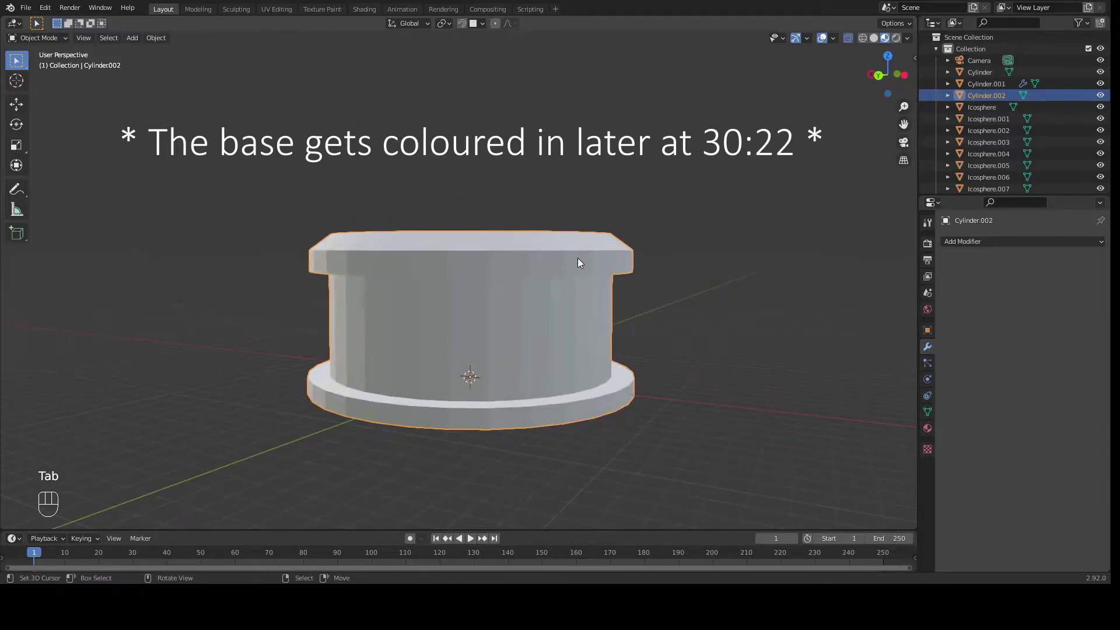
Step: Move the base straight down along Z by about 10.39 m to clear the snowman
{"action": "left_click", "coordinate": [870, 74]}
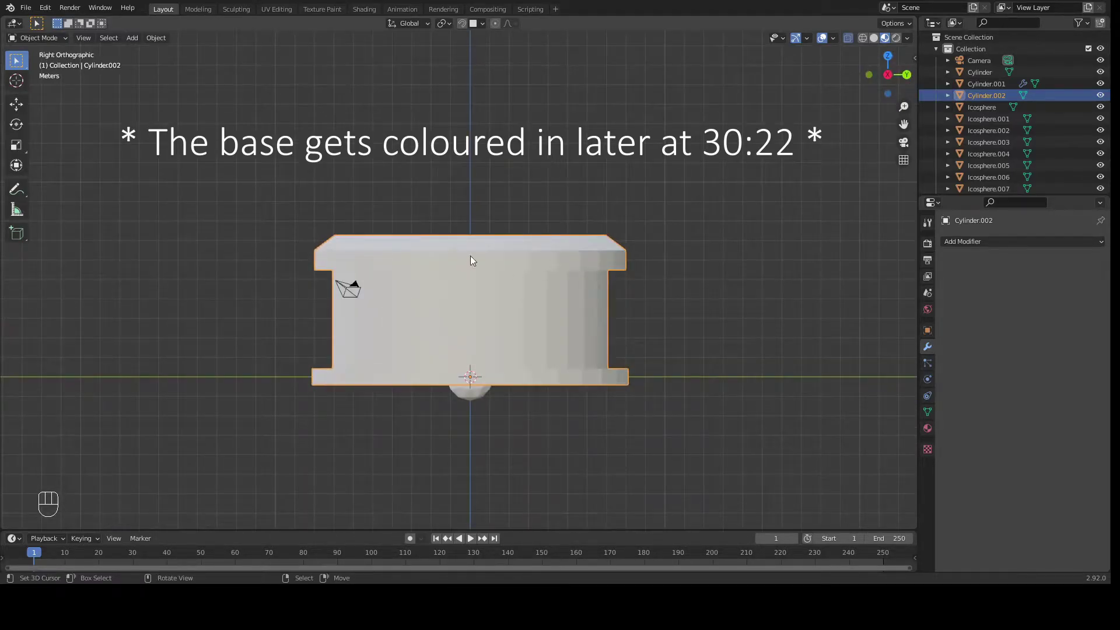
{"action": "key", "text": "g"}
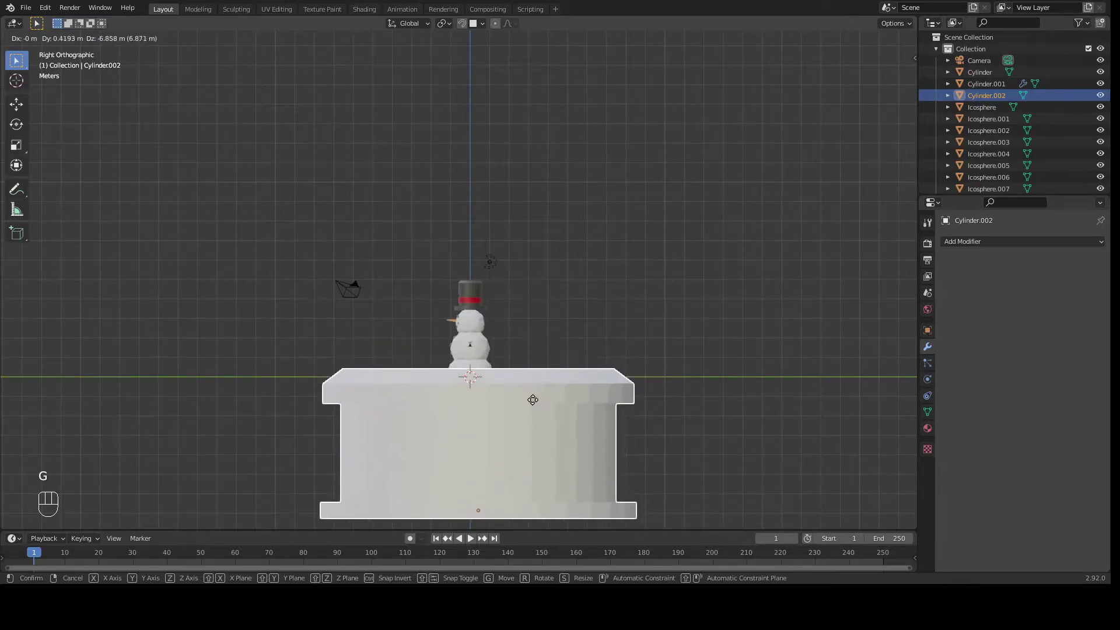
{"action": "key", "text": "z"}
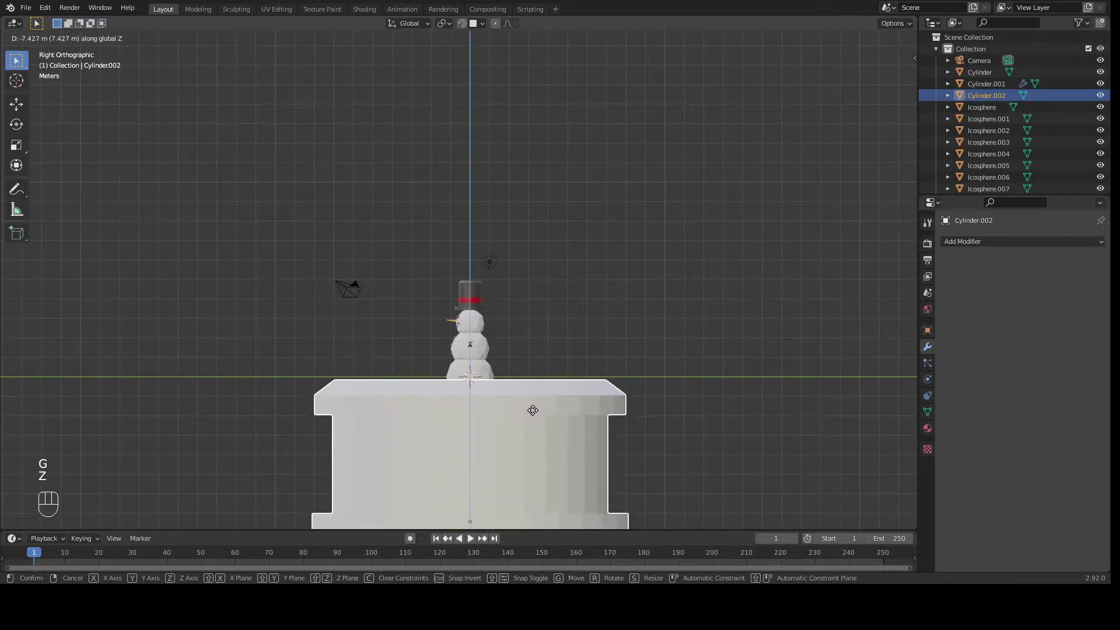
{"action": "left_click", "coordinate": [538, 468]}
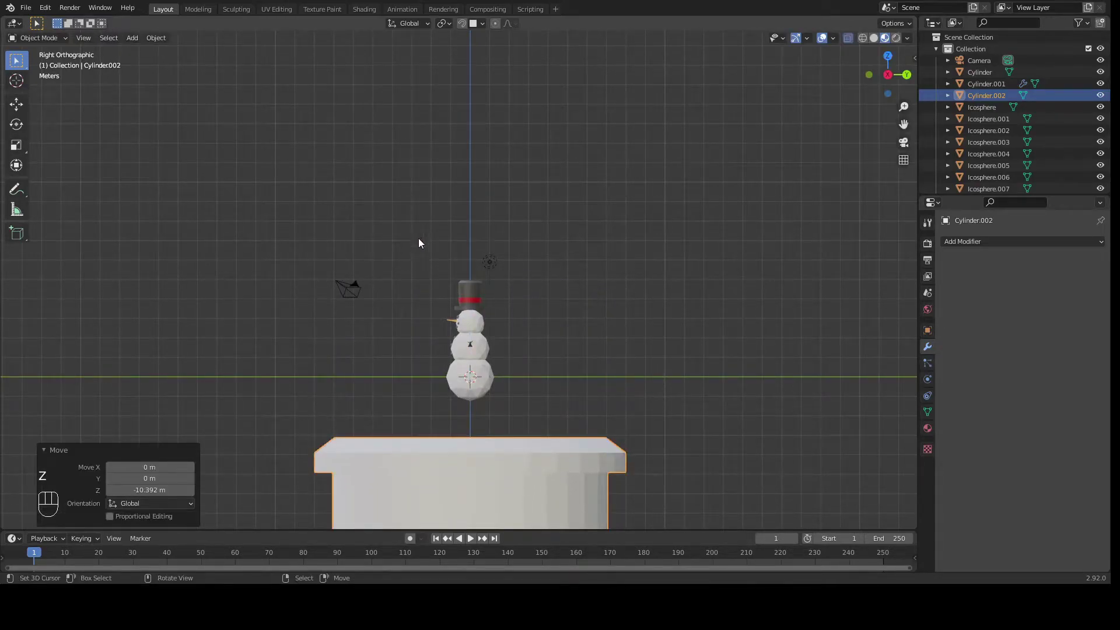
Step: Select all the snowman's parts together with the light and raise them along Z by about 1.38 m
{"action": "left_click_drag", "start_coordinate": [418, 252], "coordinate": [556, 425]}
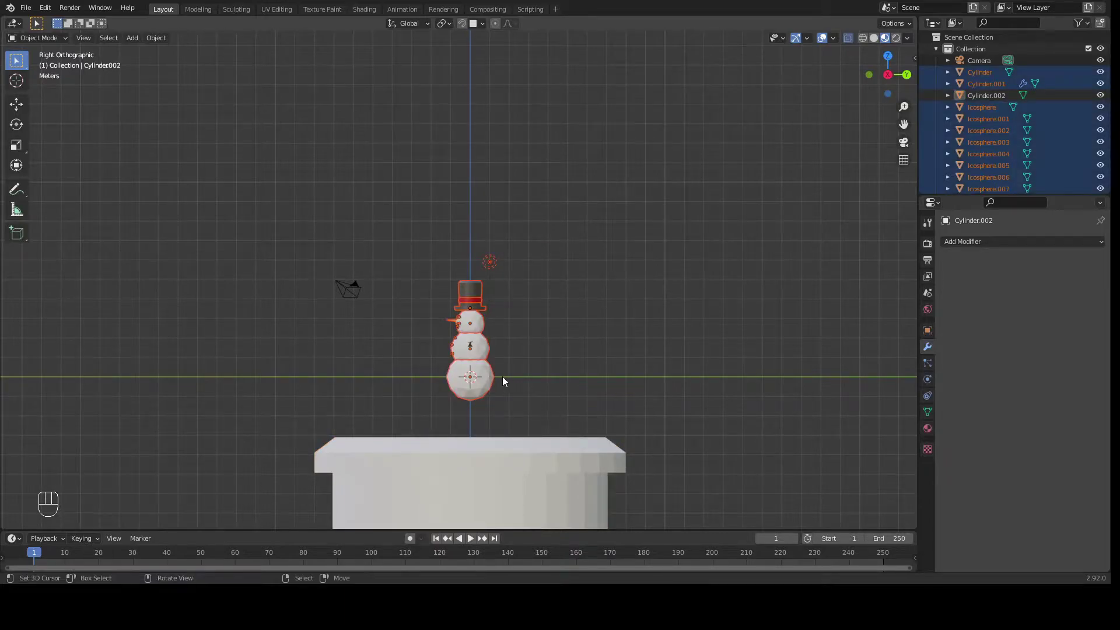
{"action": "key", "text": "g"}
{"action": "key", "text": "z"}
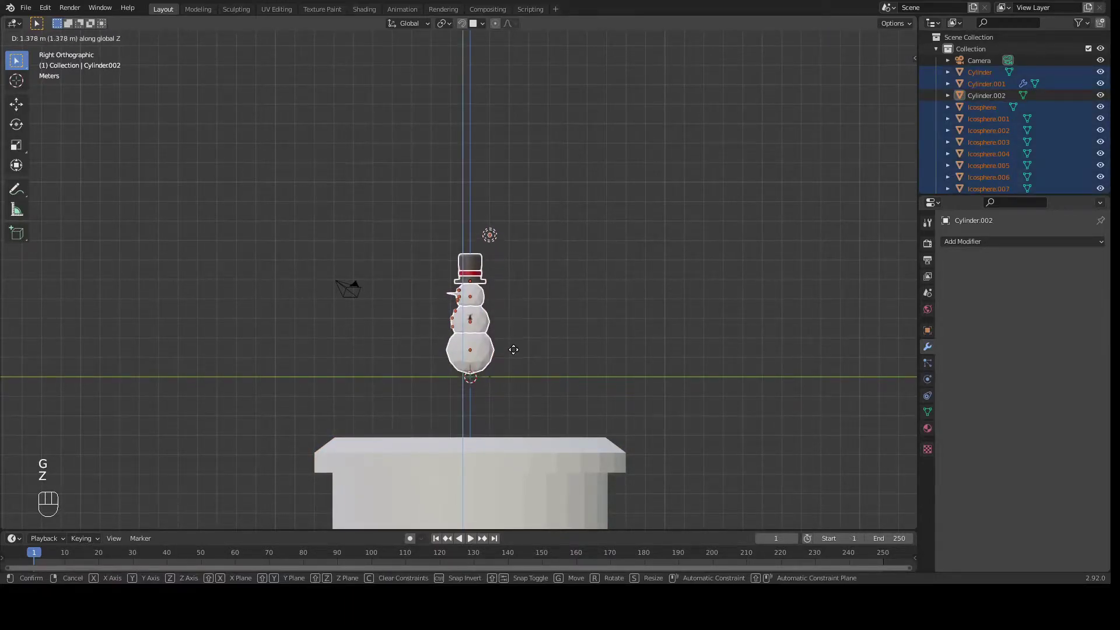
{"action": "left_click", "coordinate": [513, 350]}
Step: Raise the base along Z by about 3.03 m so its top sits just beneath the snowman
{"action": "left_click", "coordinate": [480, 461]}
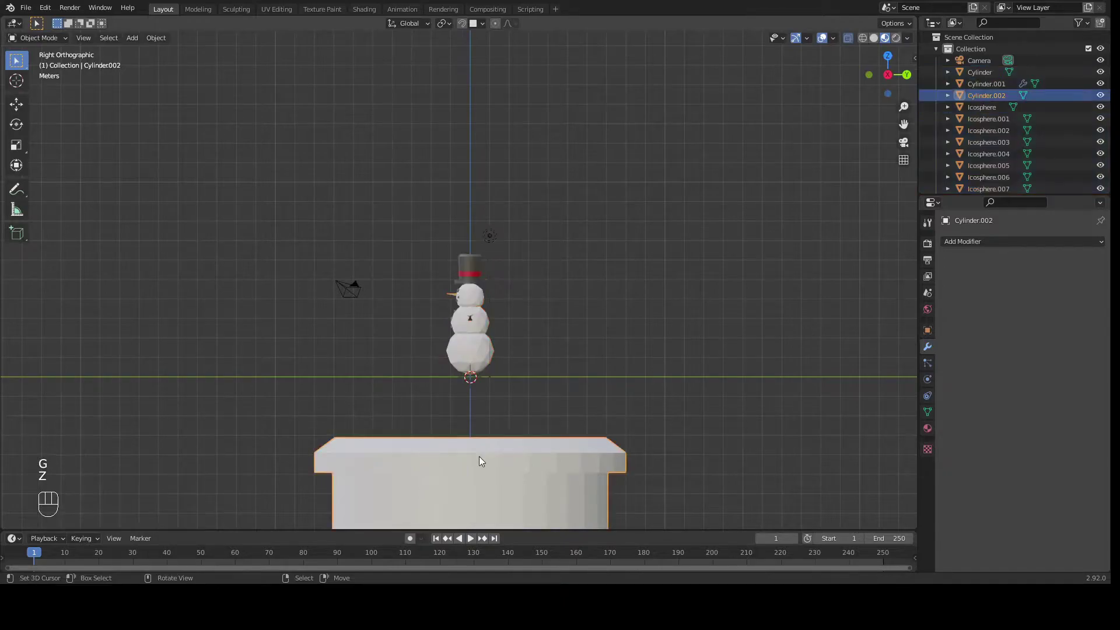
{"action": "key", "text": "g"}
{"action": "key", "text": "z"}
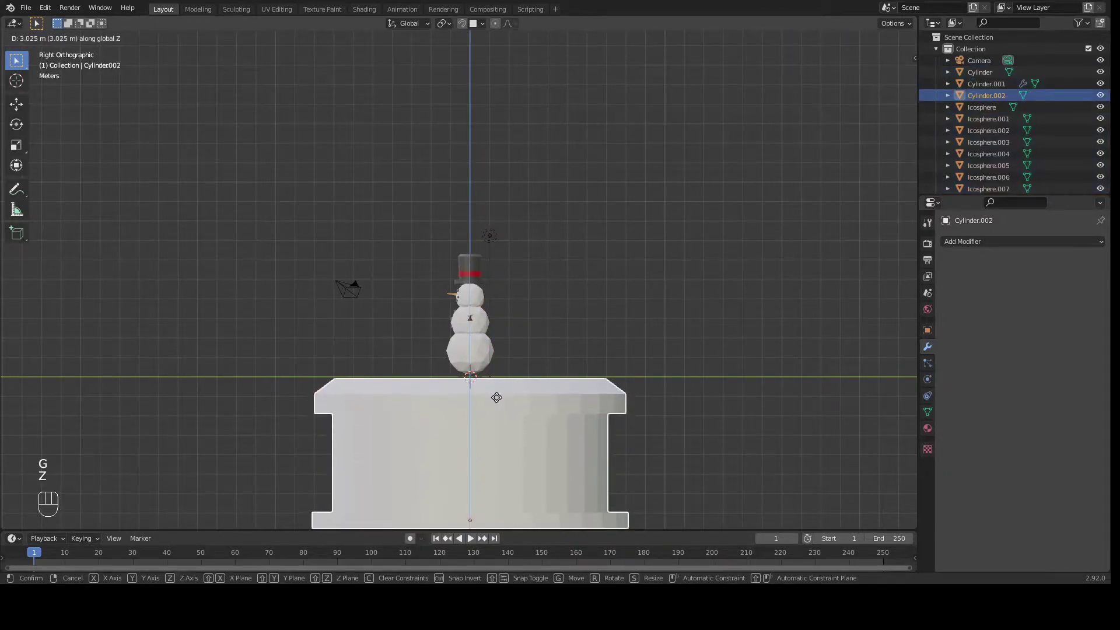
{"action": "left_click", "coordinate": [497, 397]}
Step: Add a UV sphere at the world origin and scale it uniformly by about 6.56 to enclose the snowman
{"action": "middle_click_drag", "start_coordinate": [299, 231], "coordinate": [514, 323]}
{"action": "scroll", "coordinate": [539, 352], "scroll_direction": "up", "scroll_amount": 2}
{"action": "scroll", "coordinate": [539, 353], "scroll_direction": "up", "scroll_amount": 2}
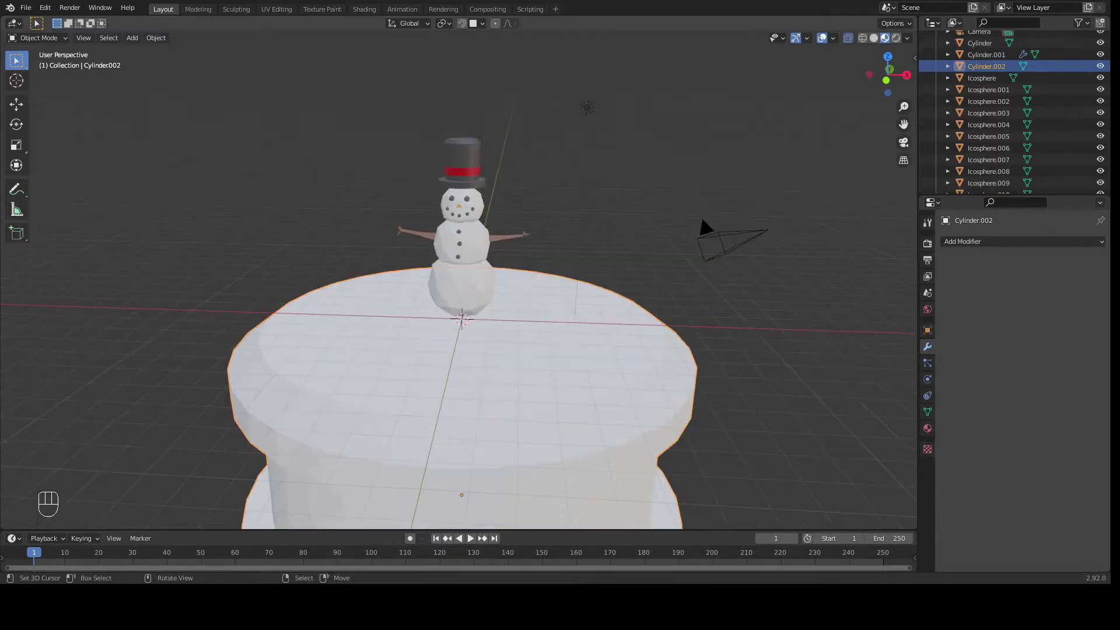
{"action": "middle_click_drag", "start_coordinate": [204, 239], "coordinate": [230, 263]}
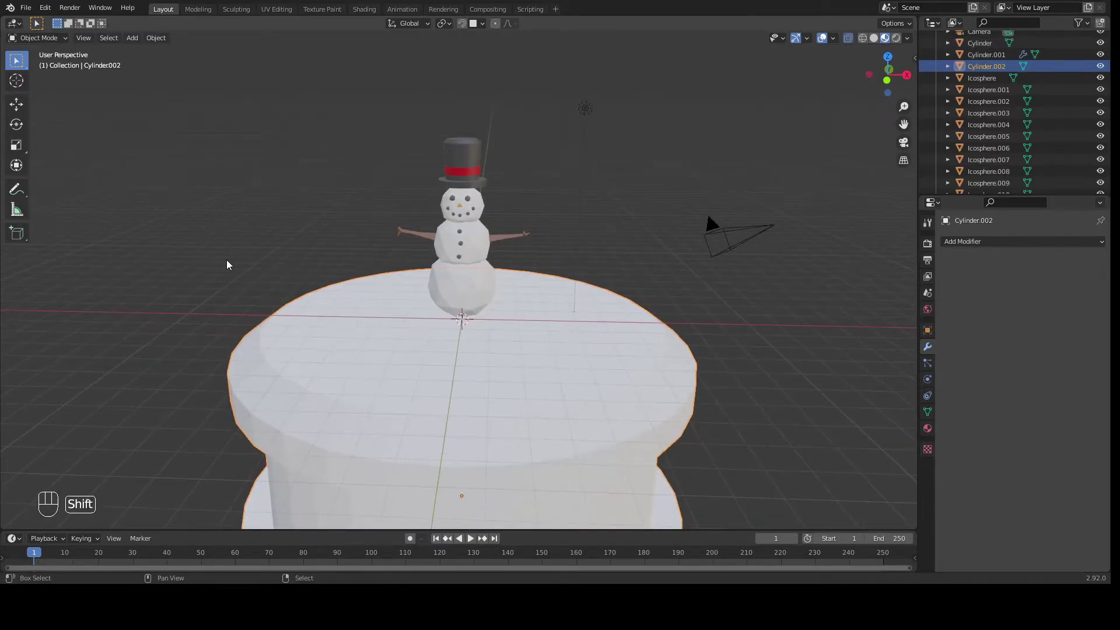
{"action": "key", "text": "shift+a"}
{"action": "mouse_move", "coordinate": [230, 263]}
{"action": "left_click", "coordinate": [305, 298]}
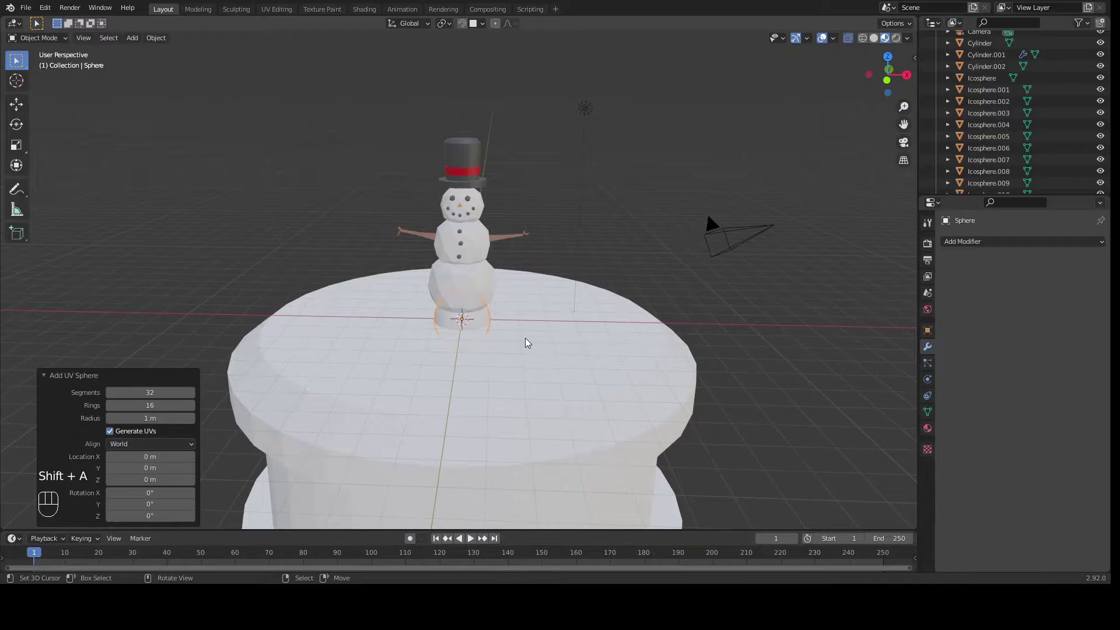
{"action": "key", "text": "s"}
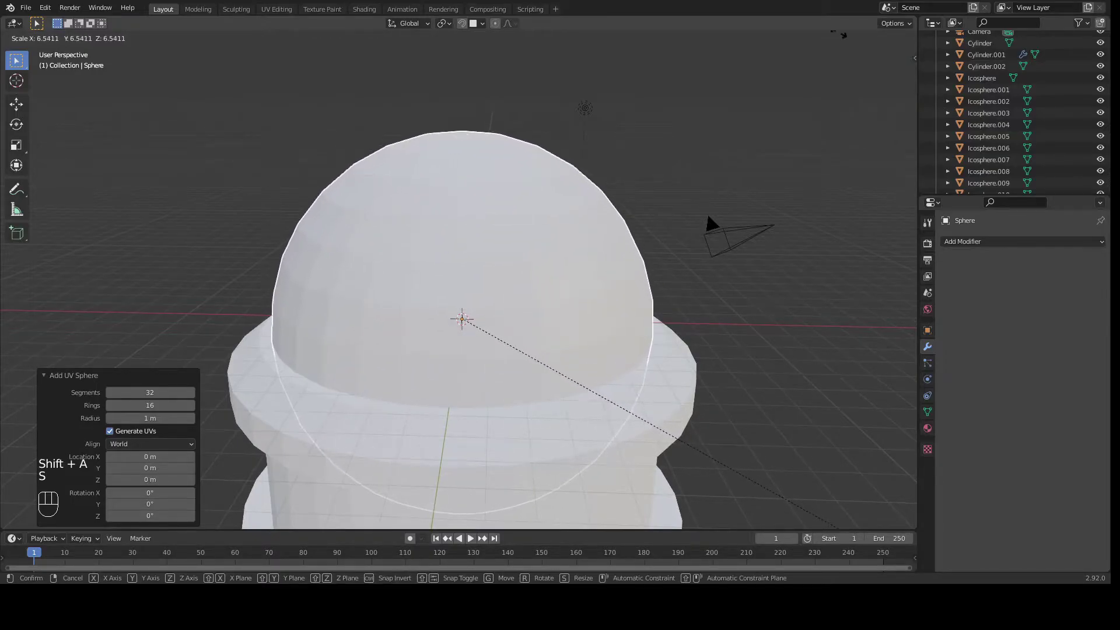
{"action": "left_click", "coordinate": [844, 521]}
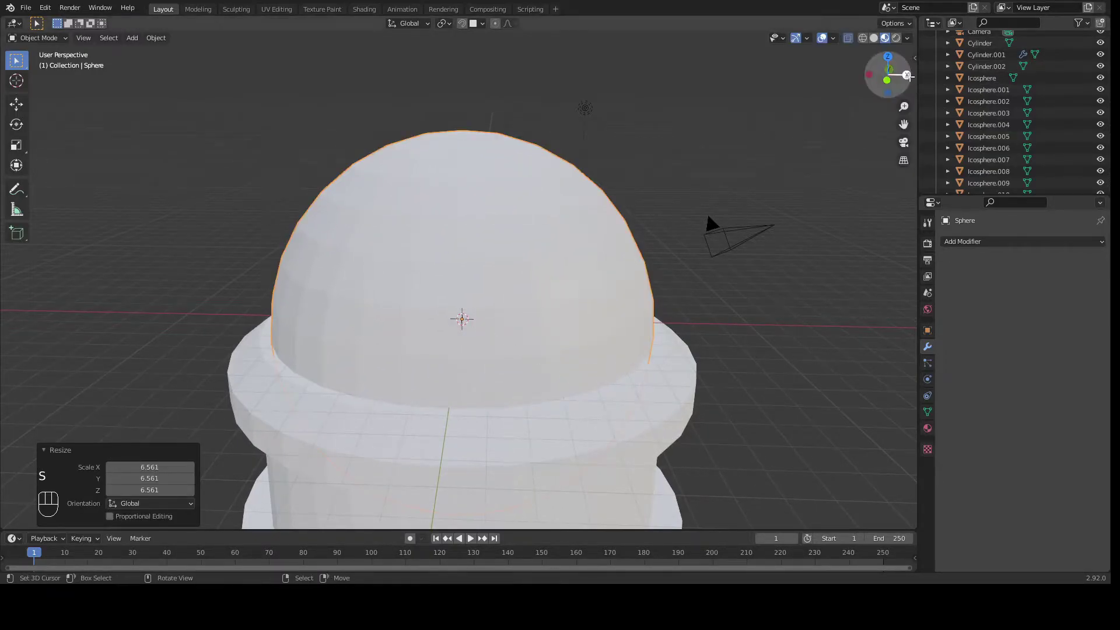
Step: In Edit Mode, delete the sphere's lower rings of vertices inside the base to leave an open-bottomed dome
{"action": "left_click", "coordinate": [906, 75]}
{"action": "key", "text": "Tab"}
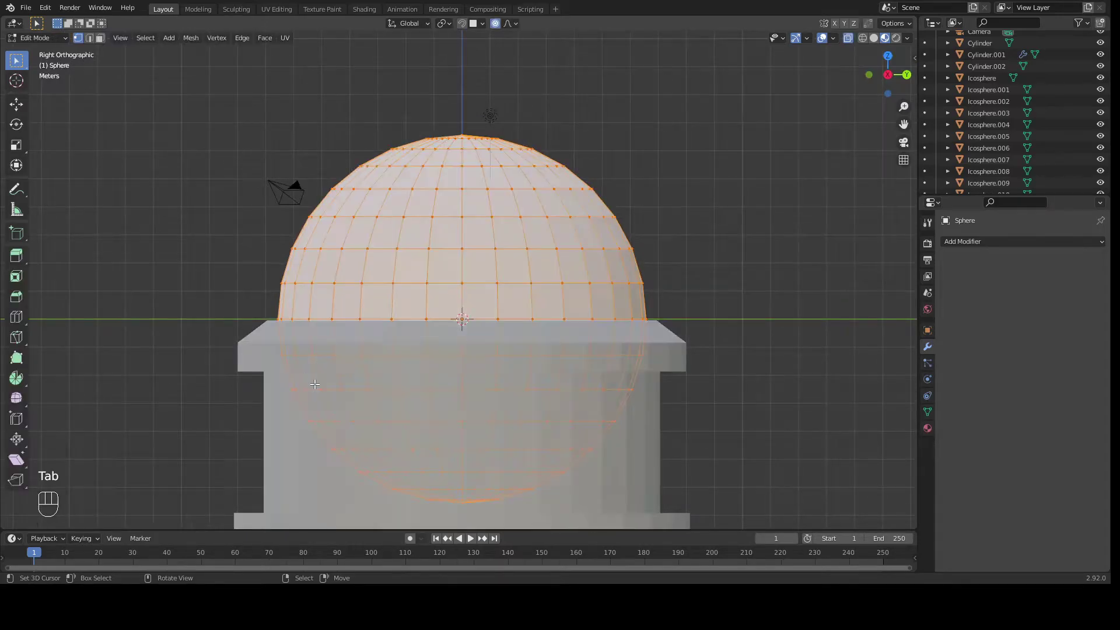
{"action": "left_click_drag", "start_coordinate": [244, 408], "coordinate": [716, 524]}
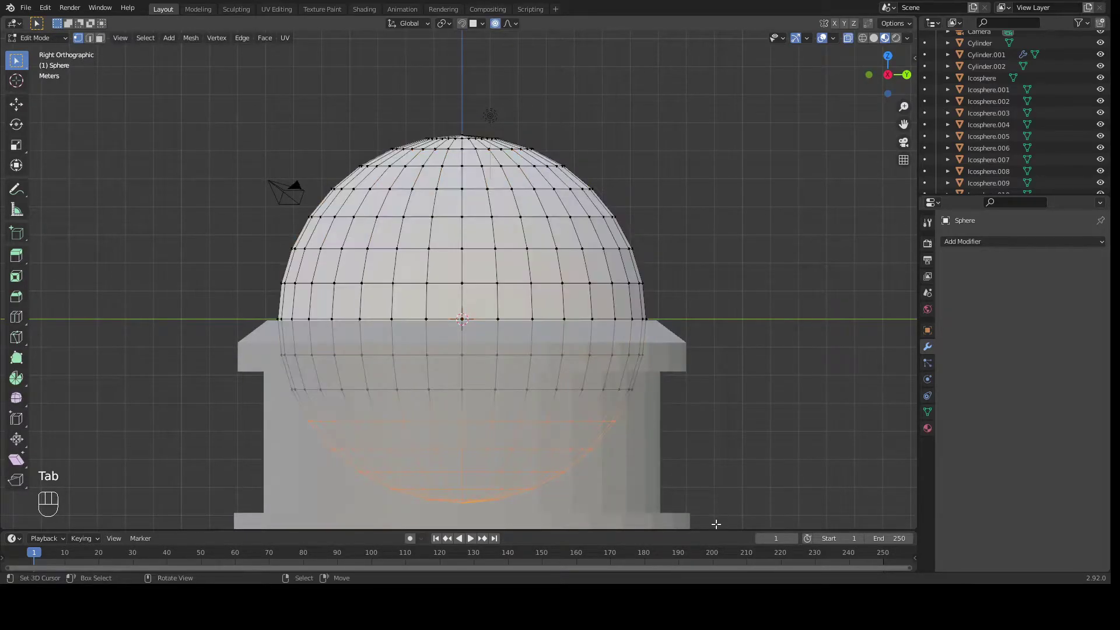
{"action": "key", "text": "Delete"}
{"action": "left_click", "coordinate": [589, 433]}
{"action": "middle_click_drag", "start_coordinate": [487, 244], "coordinate": [493, 247]}
{"action": "key", "text": "Tab"}
Step: Raise the dome along Z by about 2.14 m so its open edge sits near the top of the base
{"action": "key", "text": "g"}
{"action": "key", "text": "z"}
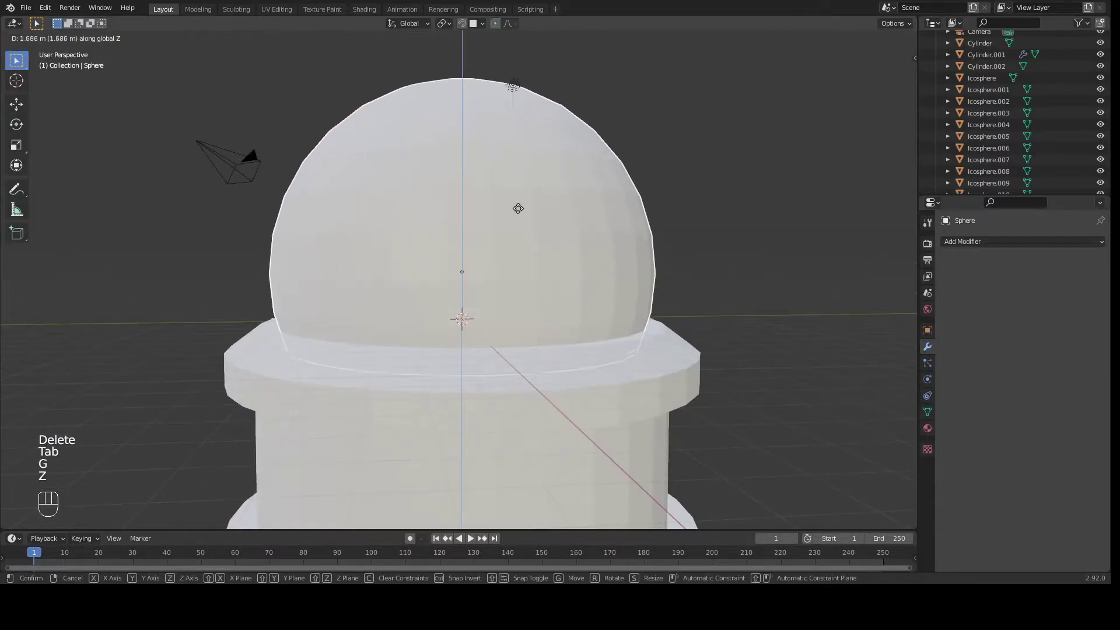
{"action": "left_click", "coordinate": [518, 197]}
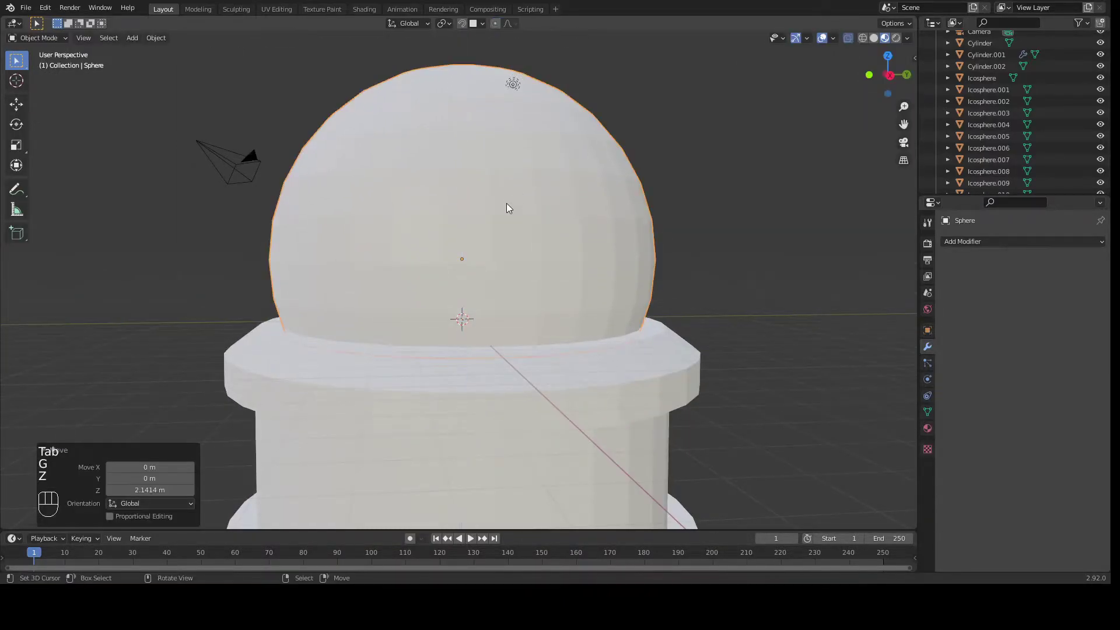
Step: Give the dome a new glass material with transmission 1.000, roughness 0.000 and a pure white base color
{"action": "left_click", "coordinate": [927, 429]}
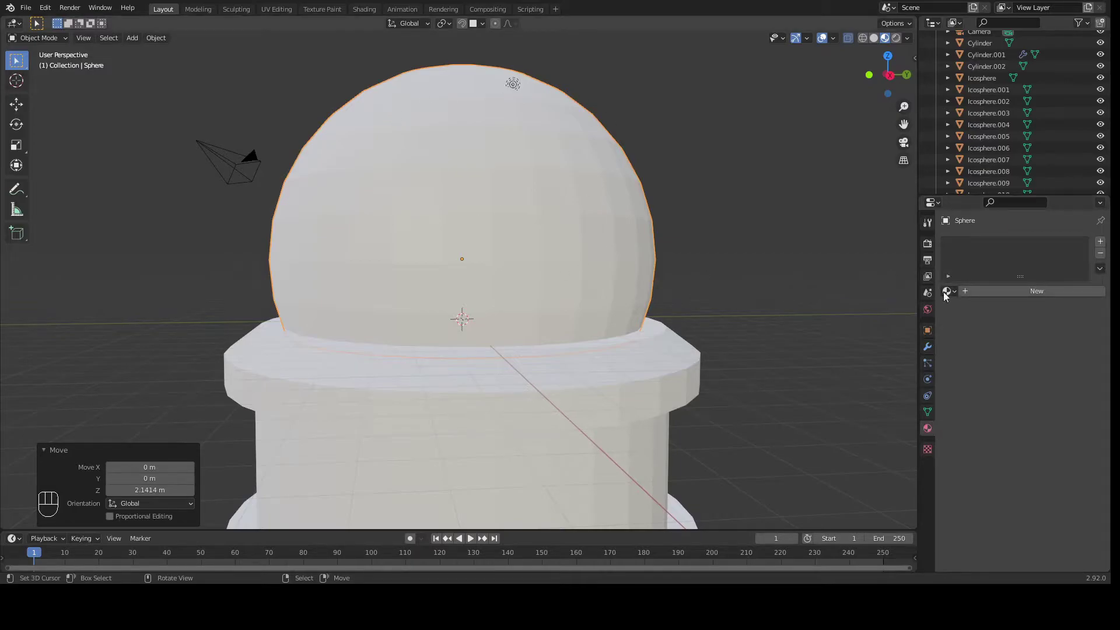
{"action": "left_click", "coordinate": [1013, 291]}
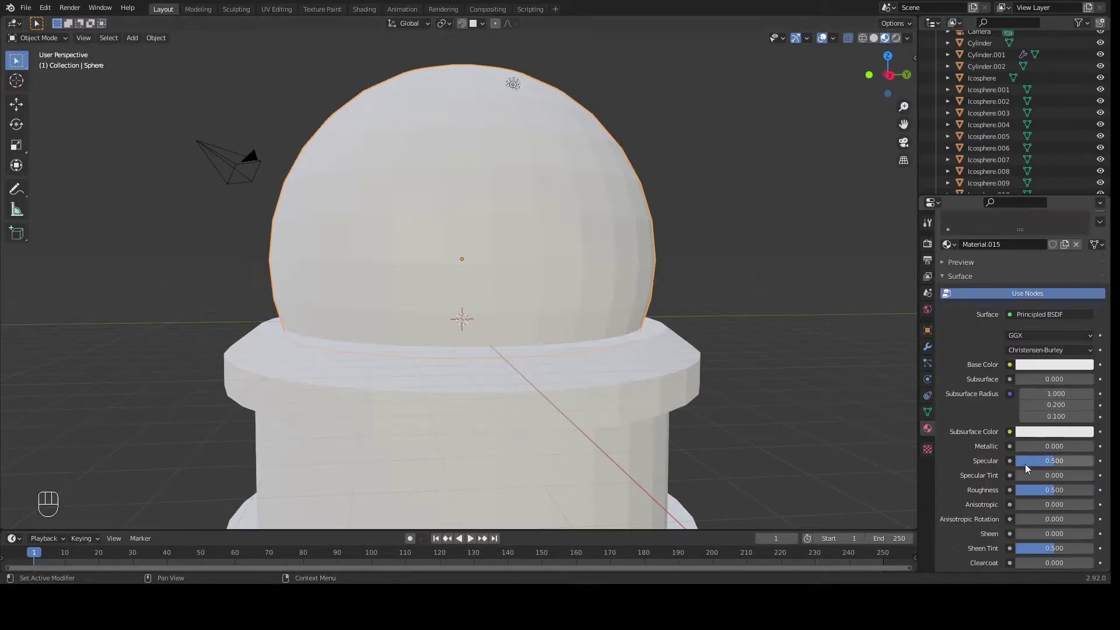
{"action": "scroll", "coordinate": [1026, 465], "scroll_direction": "down", "scroll_amount": 3}
{"action": "scroll", "coordinate": [992, 493], "scroll_direction": "down", "scroll_amount": 3}
{"action": "left_click_drag", "start_coordinate": [1028, 472], "coordinate": [1099, 470]}
{"action": "left_click_drag", "start_coordinate": [1053, 350], "coordinate": [1018, 349]}
{"action": "scroll", "coordinate": [972, 331], "scroll_direction": "up", "scroll_amount": 1}
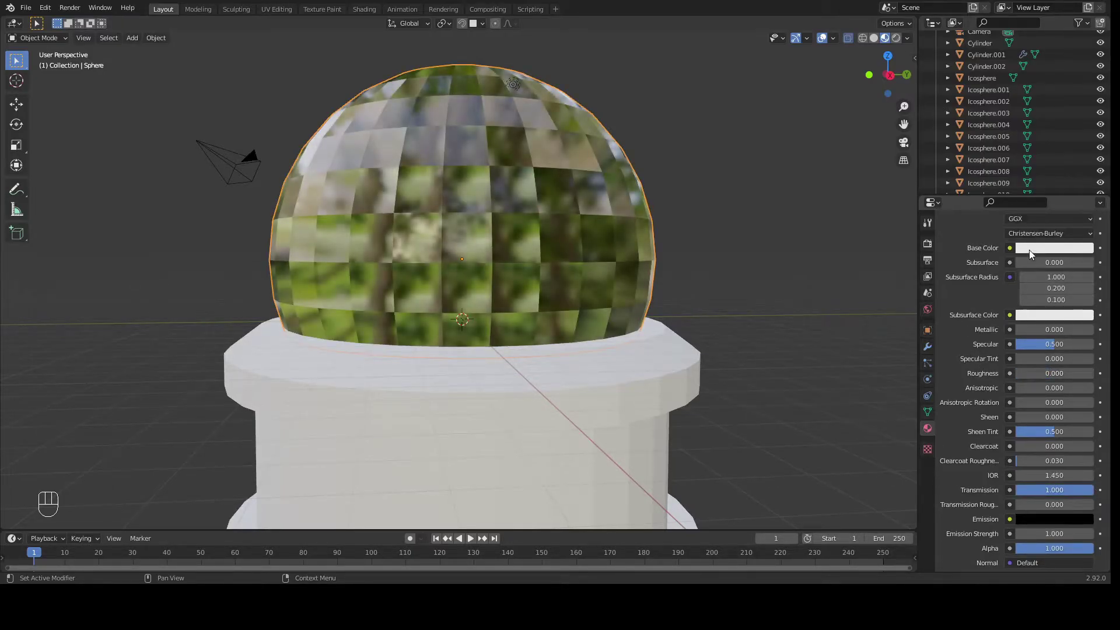
{"action": "left_click", "coordinate": [1027, 249]}
{"action": "left_click_drag", "start_coordinate": [1084, 88], "coordinate": [1083, 80]}
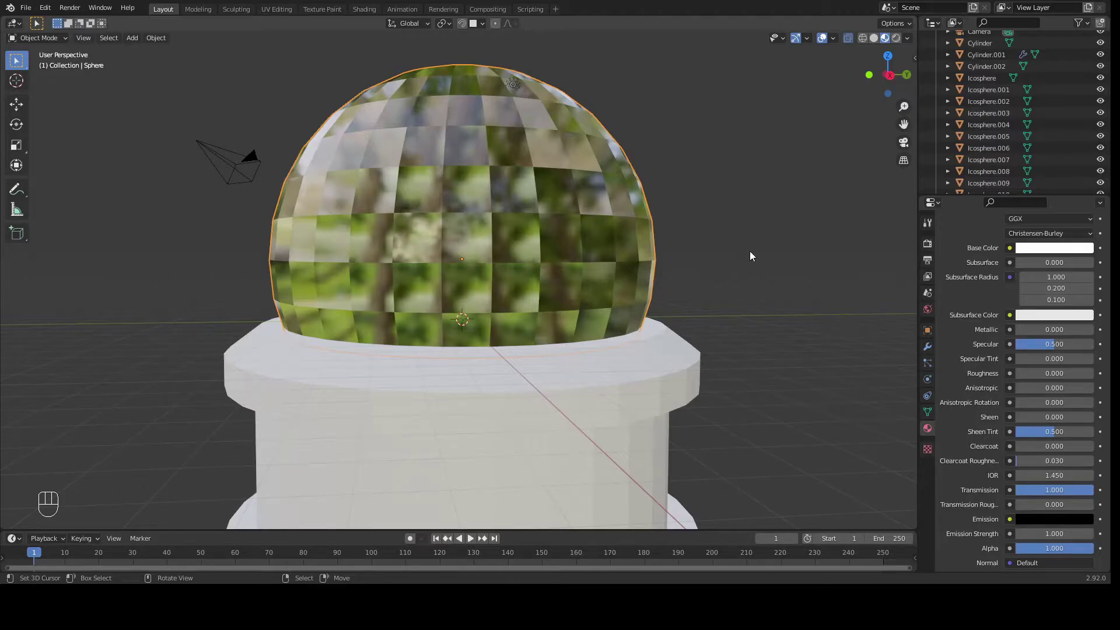
Step: Add a Subdivision Surface modifier to the dome with viewport and render levels both set to 3
{"action": "left_click", "coordinate": [929, 346]}
{"action": "left_click", "coordinate": [972, 243]}
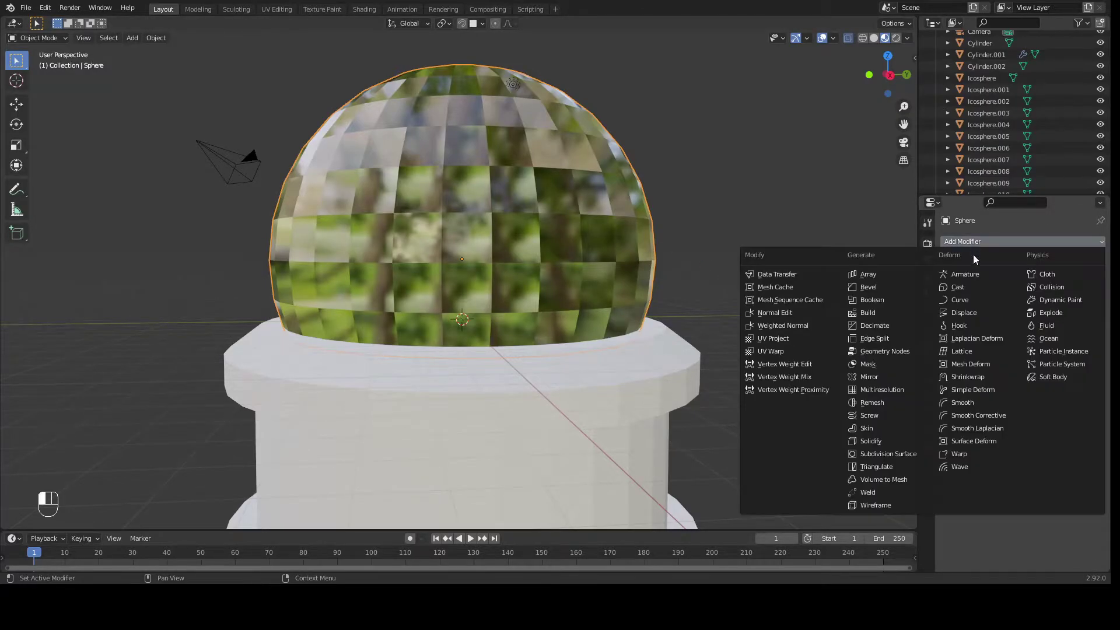
{"action": "left_click", "coordinate": [886, 454]}
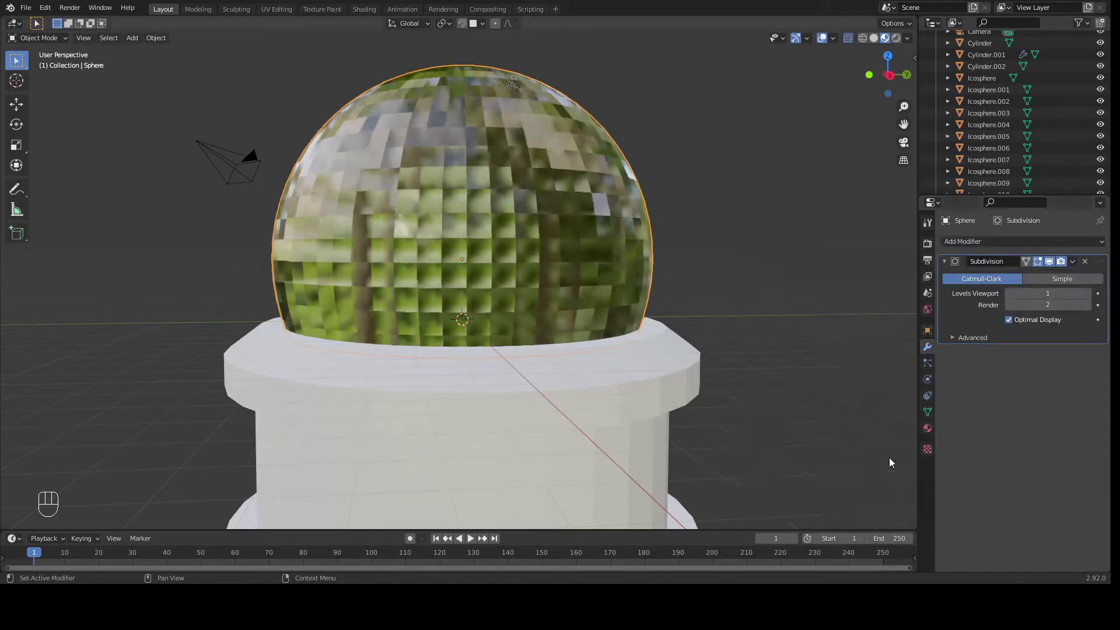
{"action": "left_click", "coordinate": [1088, 294]}
{"action": "left_click", "coordinate": [1088, 293]}
{"action": "left_click", "coordinate": [1088, 305]}
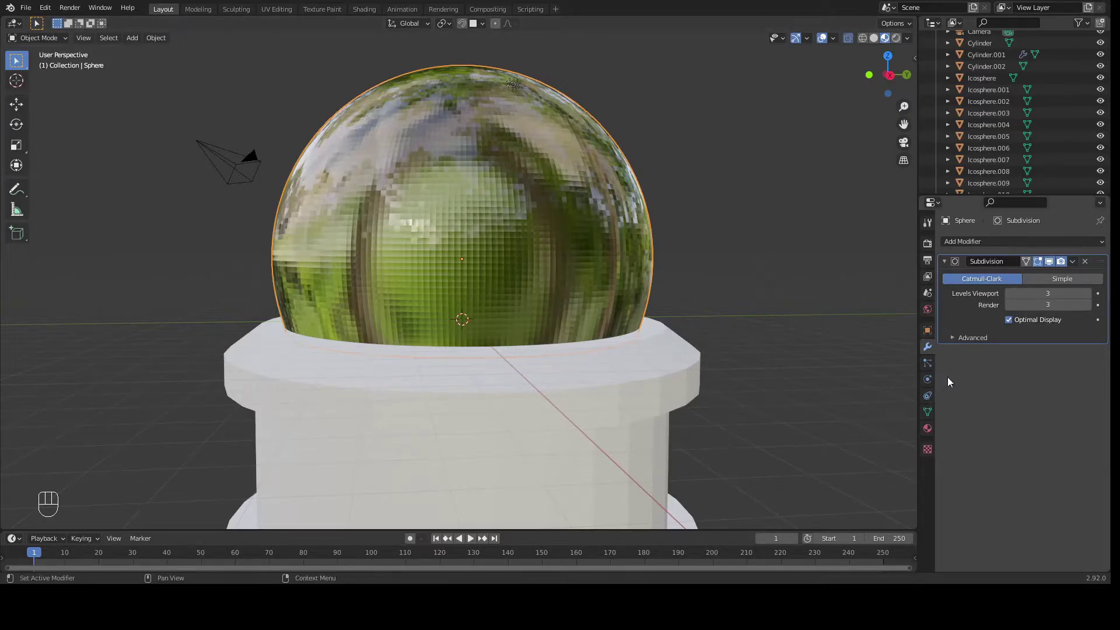
Step: Add a Solidify modifier to the dome, keeping the 0.02 m thickness, and inspect the shell in see-through solid shading
{"action": "left_click", "coordinate": [1000, 242]}
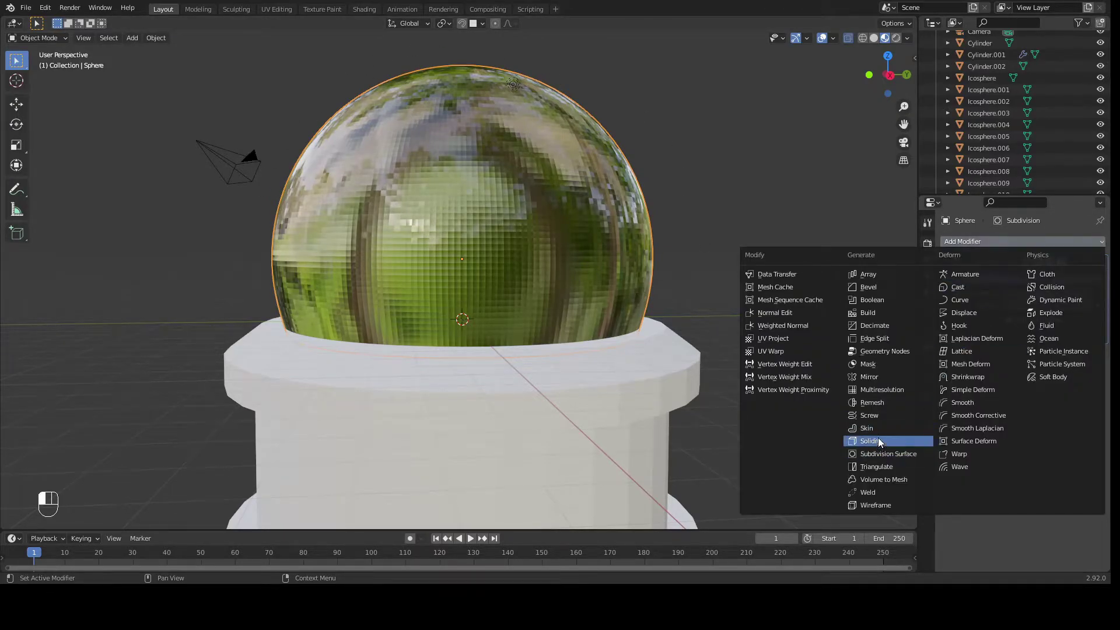
{"action": "left_click", "coordinate": [879, 443]}
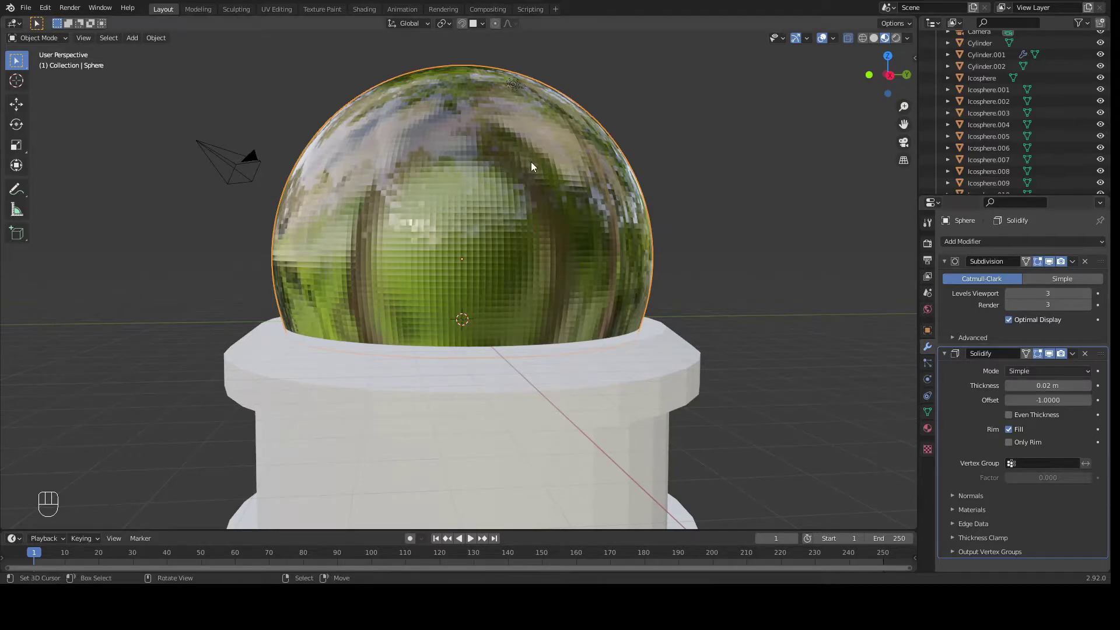
{"action": "mouse_move", "coordinate": [666, 107]}
{"action": "middle_mouse_down"}
{"action": "mouse_move", "coordinate": [667, 142]}
{"action": "mouse_move", "coordinate": [667, 105]}
{"action": "middle_mouse_up"}
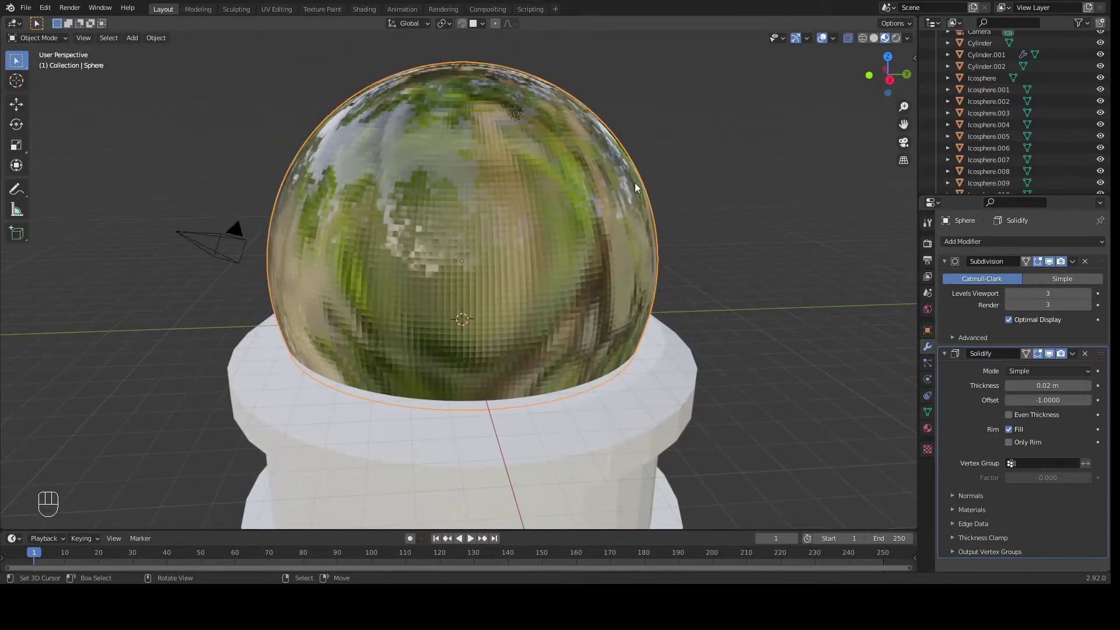
{"action": "left_click", "coordinate": [871, 36]}
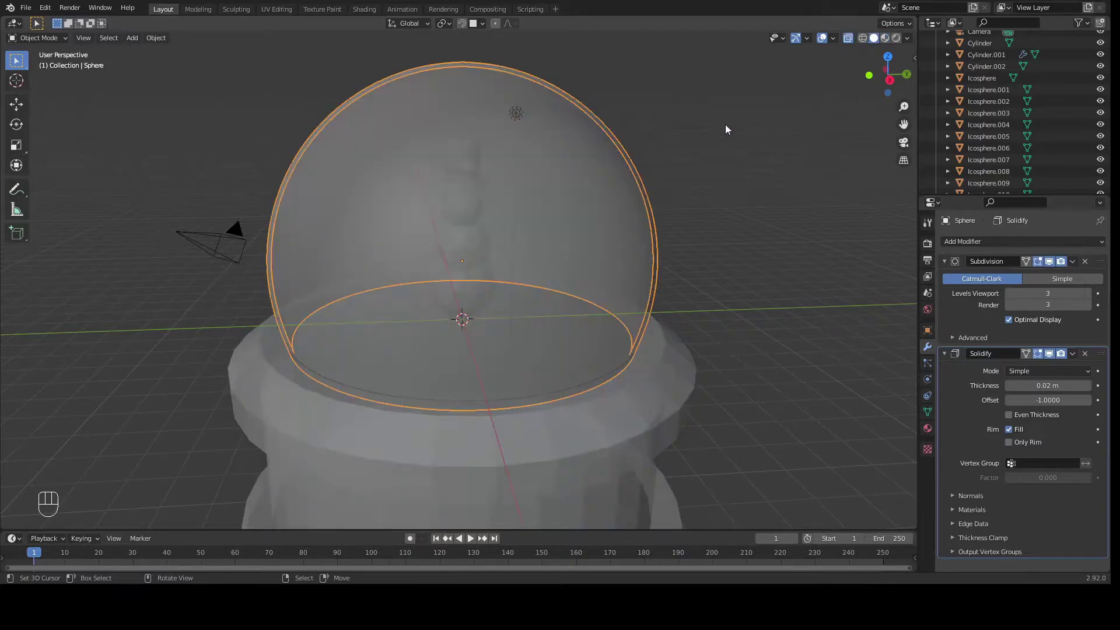
{"action": "scroll", "coordinate": [725, 126], "scroll_direction": "up", "scroll_amount": 3}
{"action": "middle_click_drag", "start_coordinate": [772, 142], "coordinate": [767, 149]}
{"action": "middle_click_drag", "start_coordinate": [717, 195], "coordinate": [643, 101]}
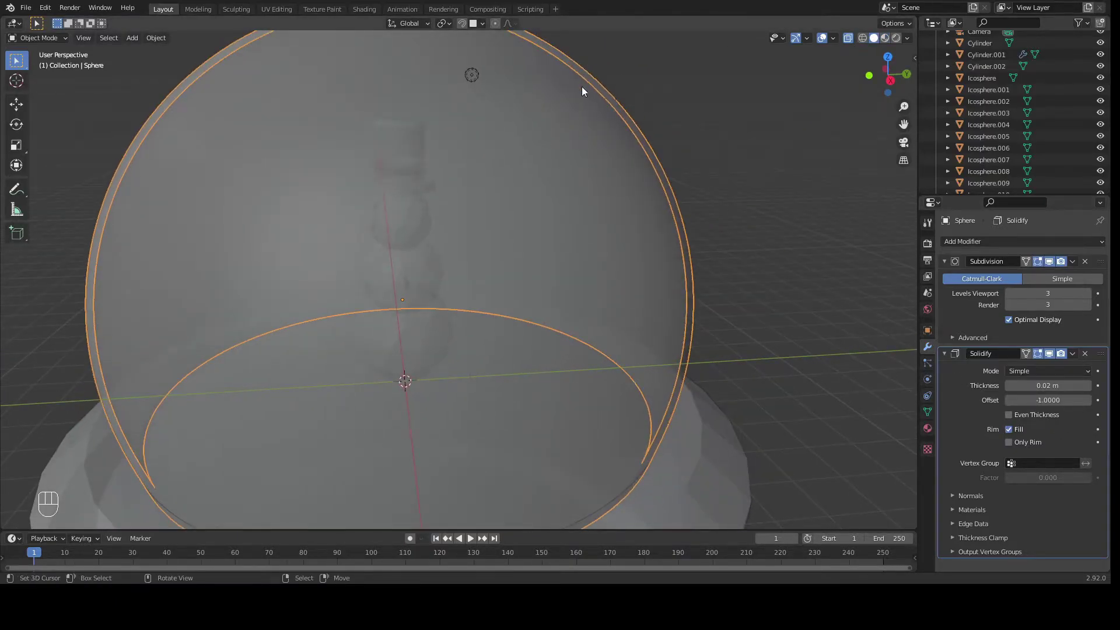
{"action": "scroll", "coordinate": [646, 199], "scroll_direction": "down", "scroll_amount": 5}
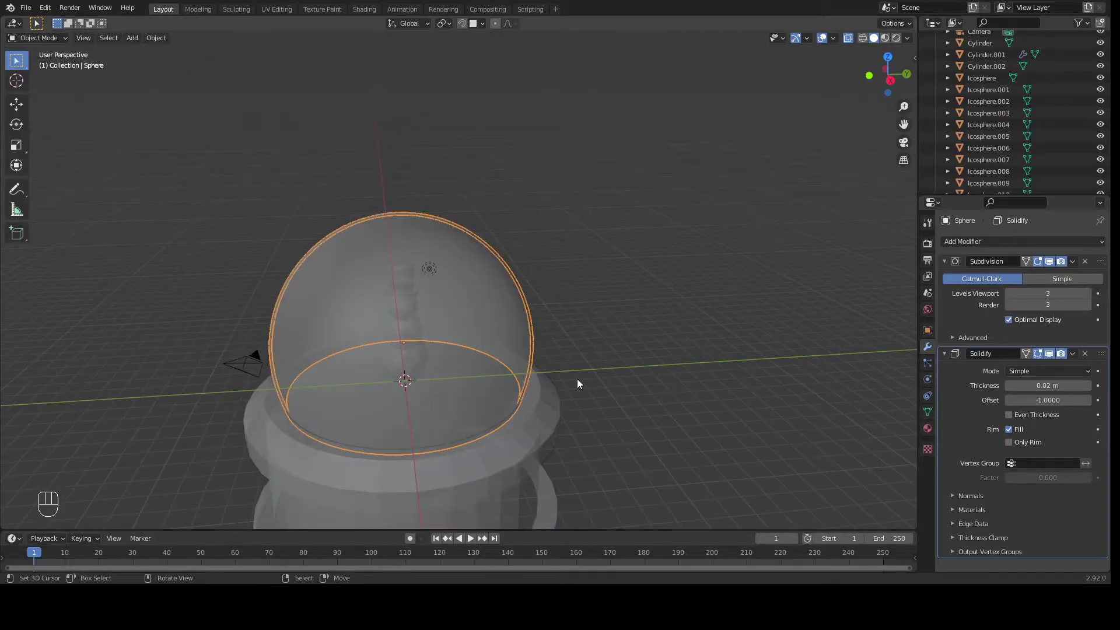
{"action": "middle_click_drag", "start_coordinate": [577, 383], "coordinate": [596, 360]}
Step: Shade the dome smooth and return the viewport to material preview shading
{"action": "key", "text": "w"}
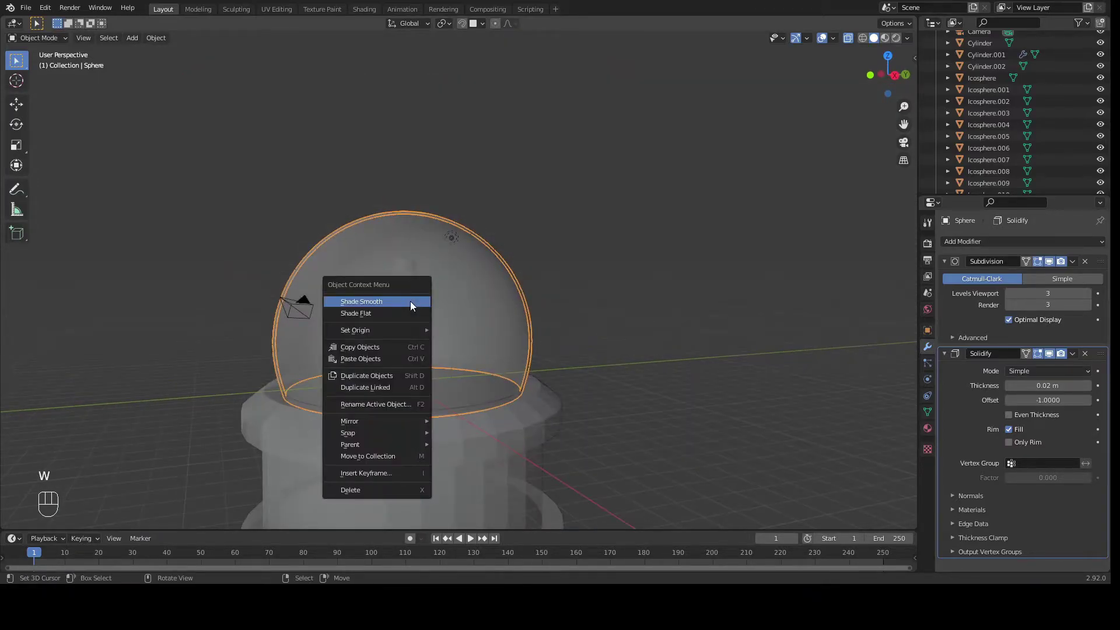
{"action": "left_click", "coordinate": [397, 302]}
{"action": "left_click", "coordinate": [885, 38]}
{"action": "scroll", "coordinate": [723, 212], "scroll_direction": "up", "scroll_amount": 2}
{"action": "scroll", "coordinate": [604, 225], "scroll_direction": "down", "scroll_amount": 3}
Step: Hide the glass dome so the snowman and the top of the base are accessible
{"action": "left_click", "coordinate": [391, 309]}
{"action": "middle_click_drag", "start_coordinate": [602, 283], "coordinate": [546, 269]}
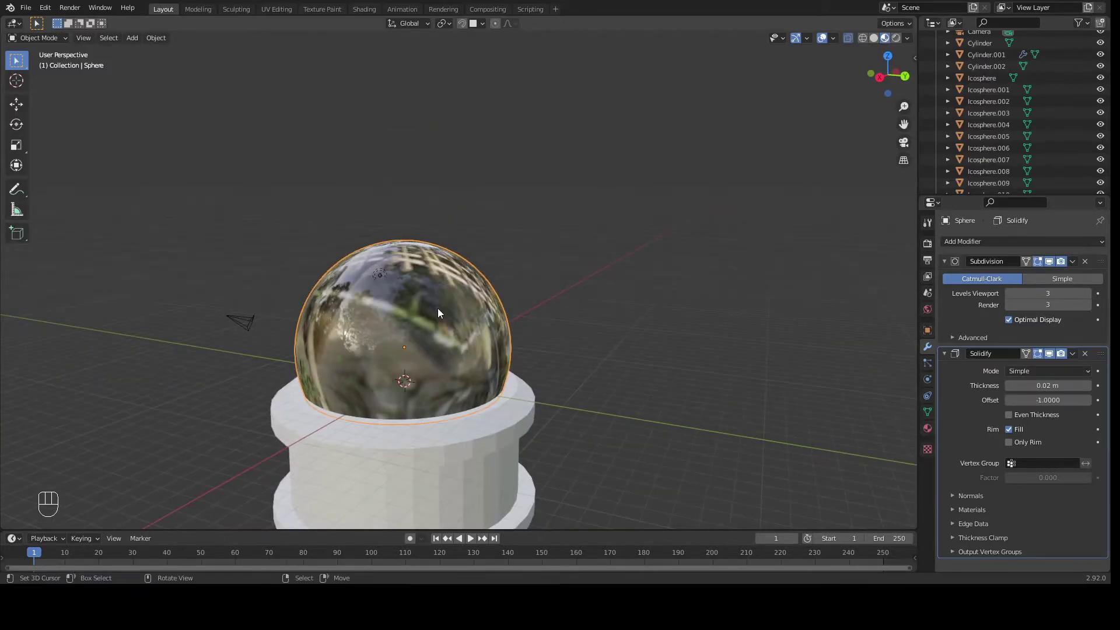
{"action": "key", "text": "h"}
{"action": "middle_click_drag", "start_coordinate": [394, 344], "coordinate": [441, 404]}
{"action": "scroll", "coordinate": [429, 422], "scroll_direction": "up", "scroll_amount": 2}
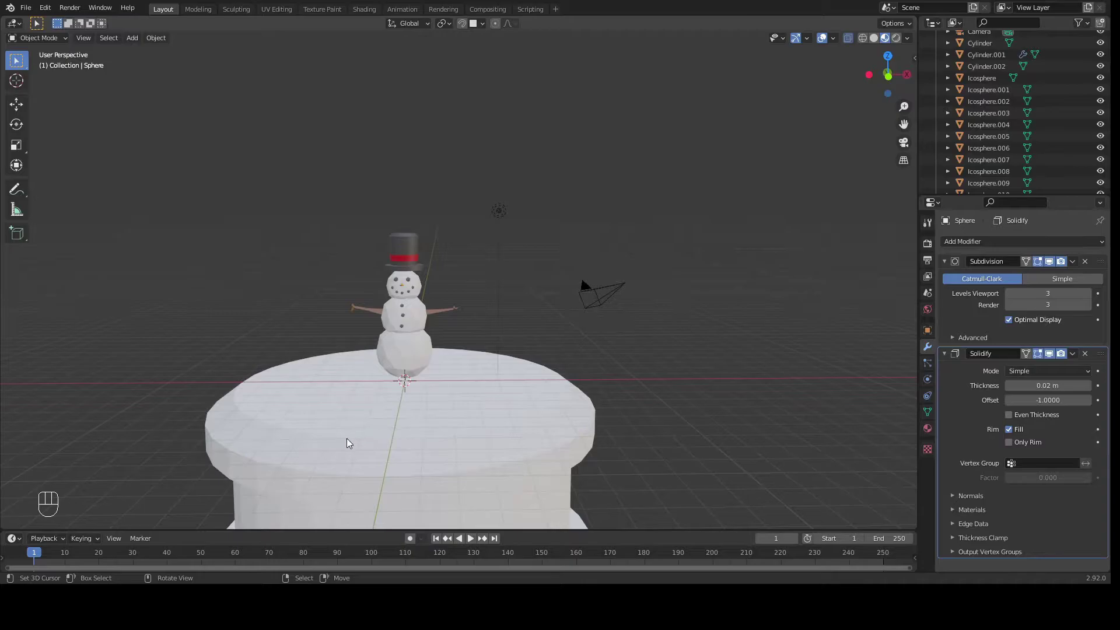
{"action": "middle_click_drag", "start_coordinate": [351, 442], "coordinate": [369, 408], "text": "shift"}
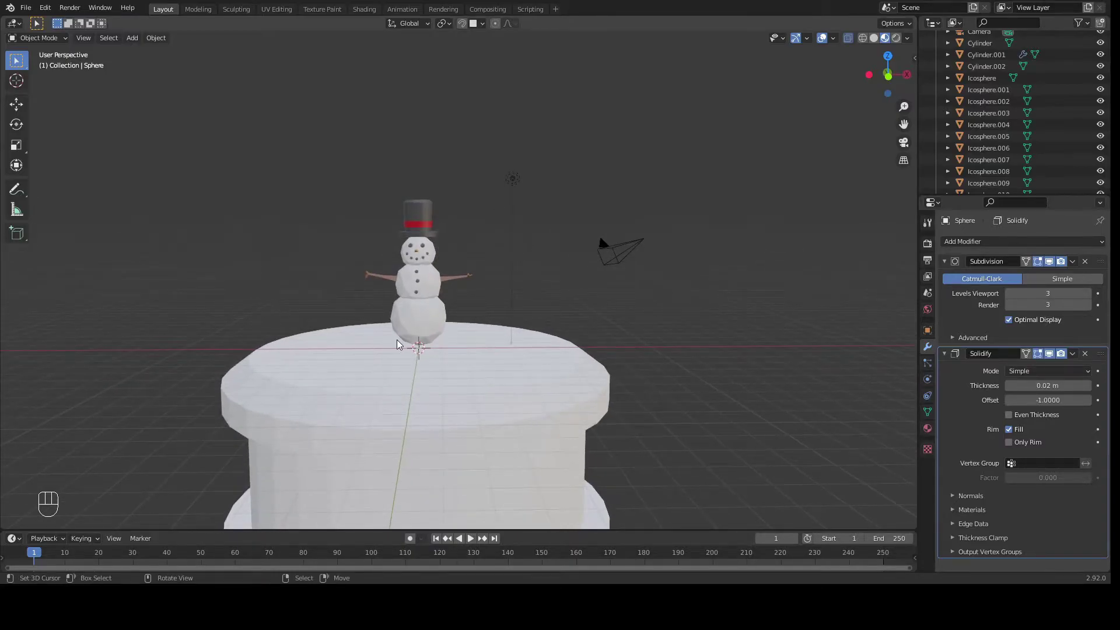
Step: Add a 32-vertex mesh circle at the world origin and scale it uniformly by about 6.03 around the snowman
{"action": "key", "text": "shift+a"}
{"action": "mouse_move", "coordinate": [489, 348]}
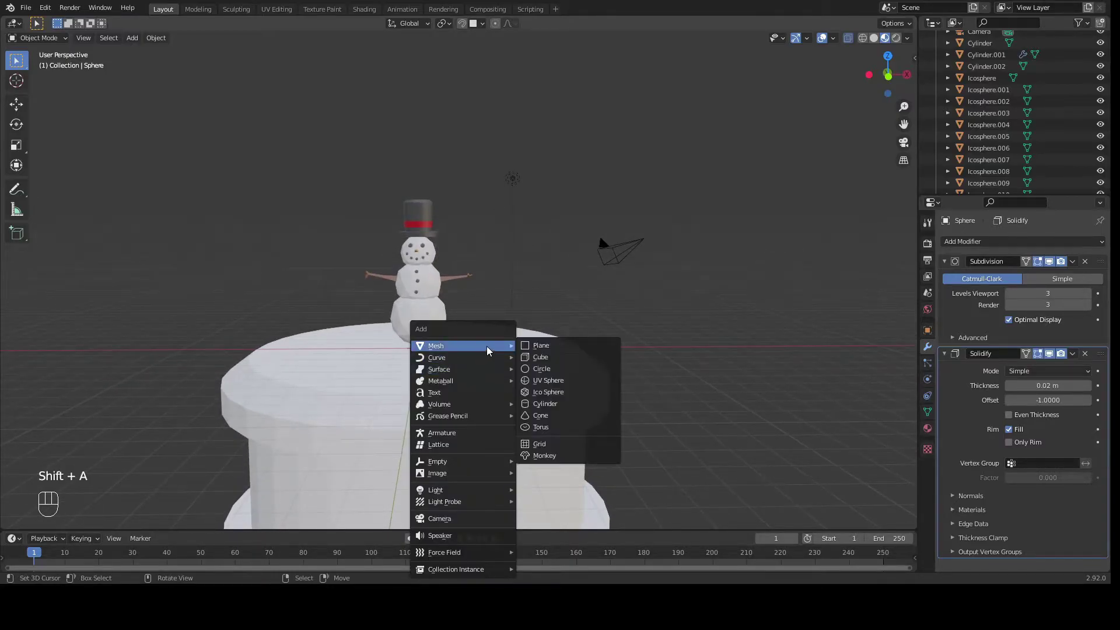
{"action": "left_click", "coordinate": [543, 370]}
{"action": "middle_click_drag", "start_coordinate": [475, 357], "coordinate": [501, 390]}
{"action": "key", "text": "s"}
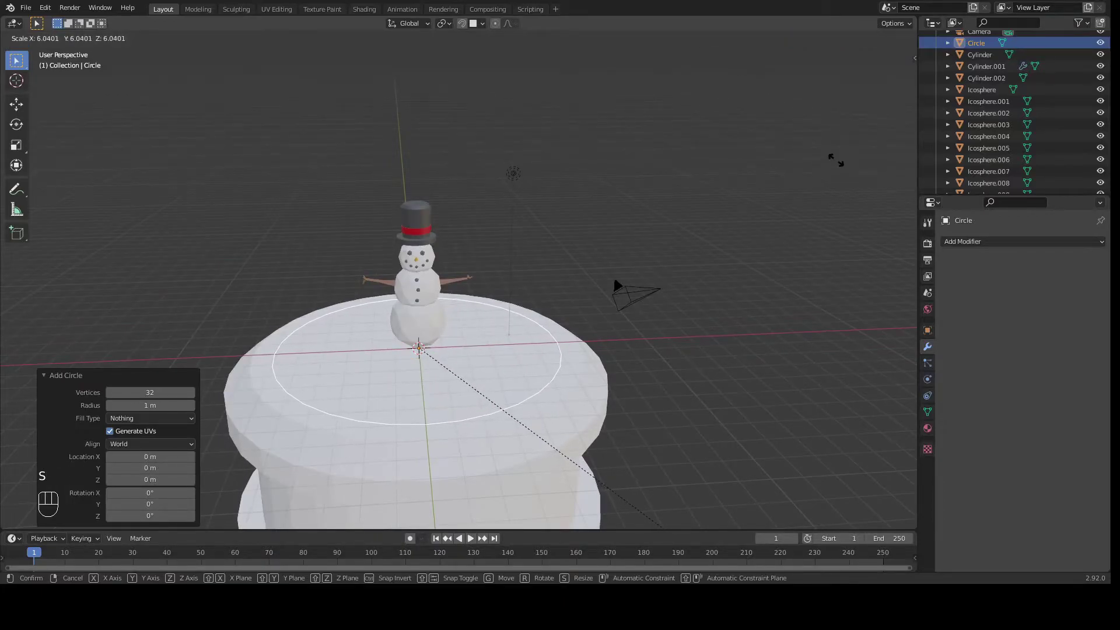
{"action": "left_click", "coordinate": [836, 163]}
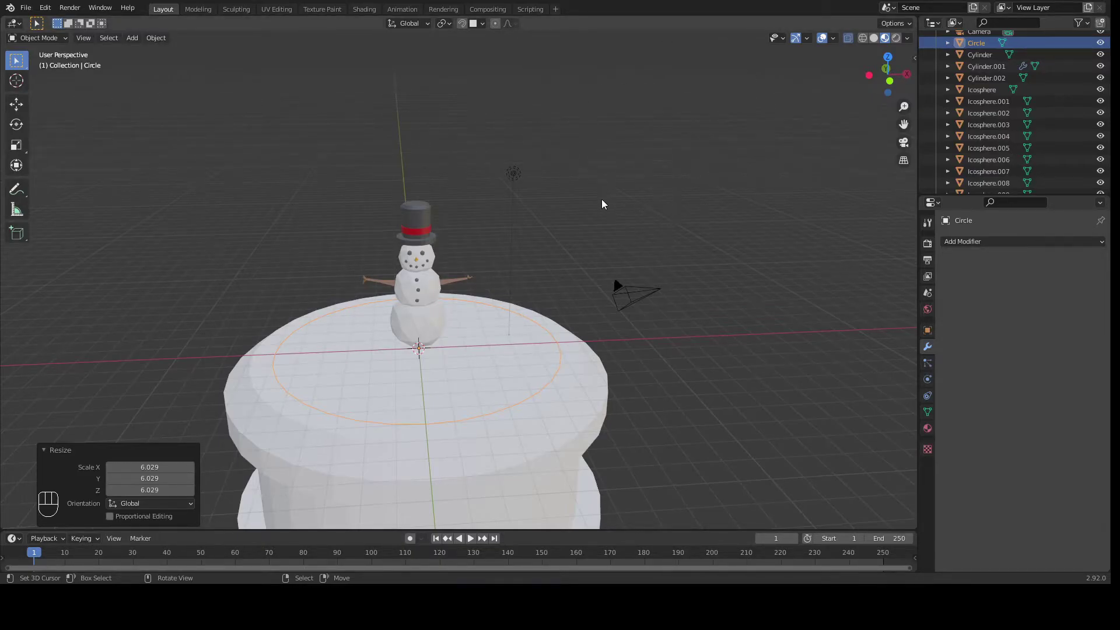
Step: In Edit Mode, fill the circle with a face and inset it by about 0.99 m, almost to the center
{"action": "key", "text": "Tab"}
{"action": "middle_click_drag", "start_coordinate": [677, 343], "coordinate": [633, 348]}
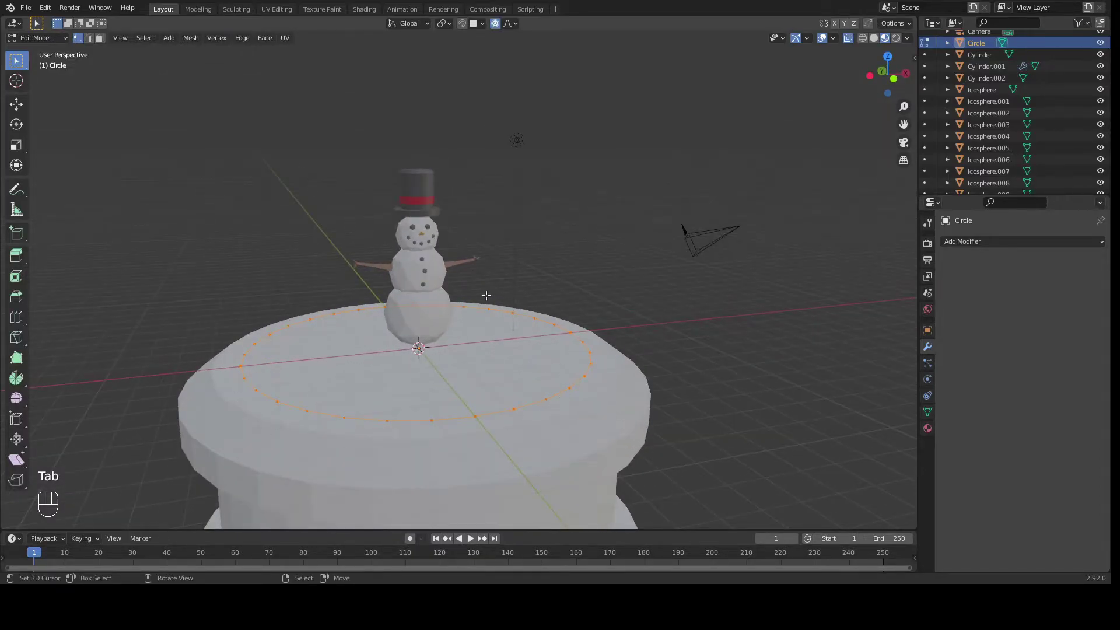
{"action": "key", "text": "f"}
{"action": "middle_click_drag", "start_coordinate": [525, 347], "coordinate": [644, 371]}
{"action": "key", "text": "i"}
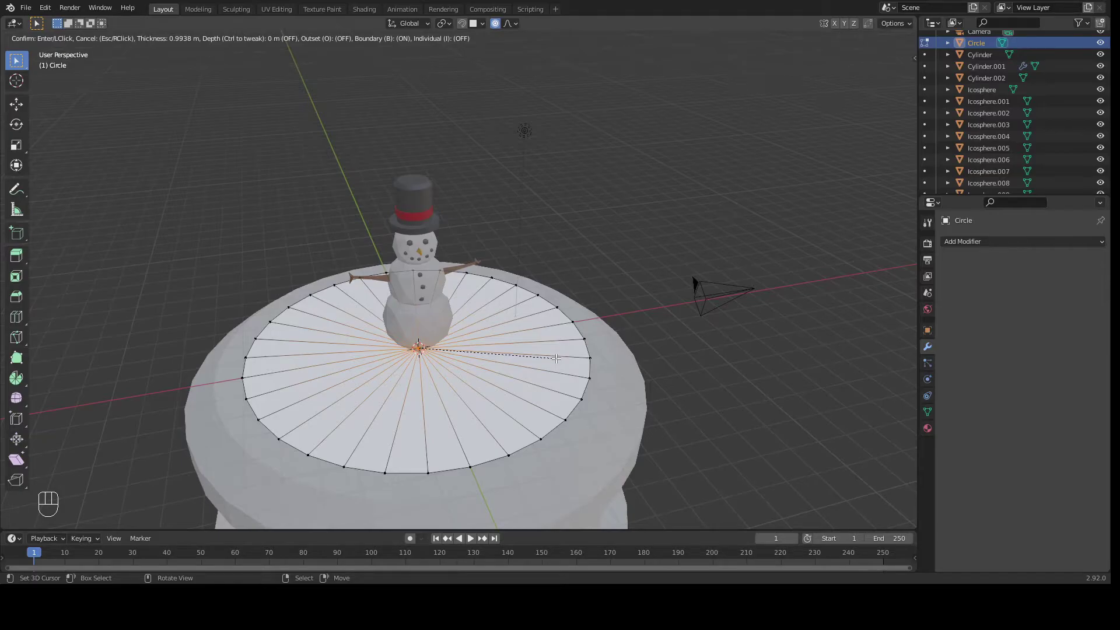
{"action": "left_click", "coordinate": [557, 358]}
Step: Insert six evenly spaced concentric loop cuts across the disc without sliding them, and clear the selection
{"action": "middle_click_drag", "start_coordinate": [613, 370], "coordinate": [472, 362]}
{"action": "key", "text": "ctrl+r"}
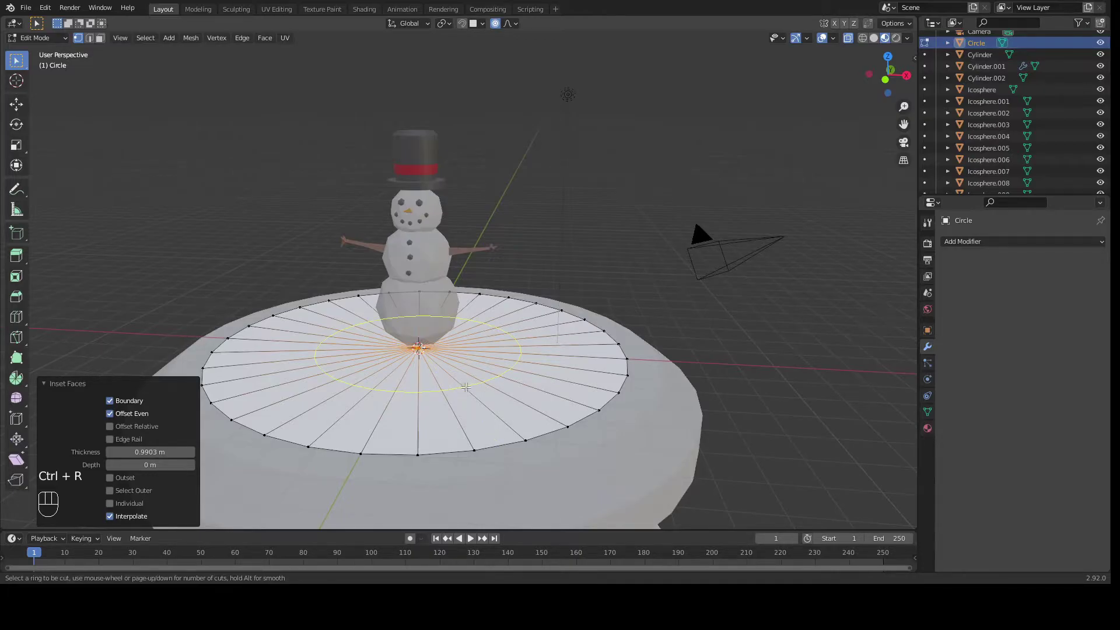
{"action": "scroll", "coordinate": [443, 388], "scroll_direction": "up", "scroll_amount": 4}
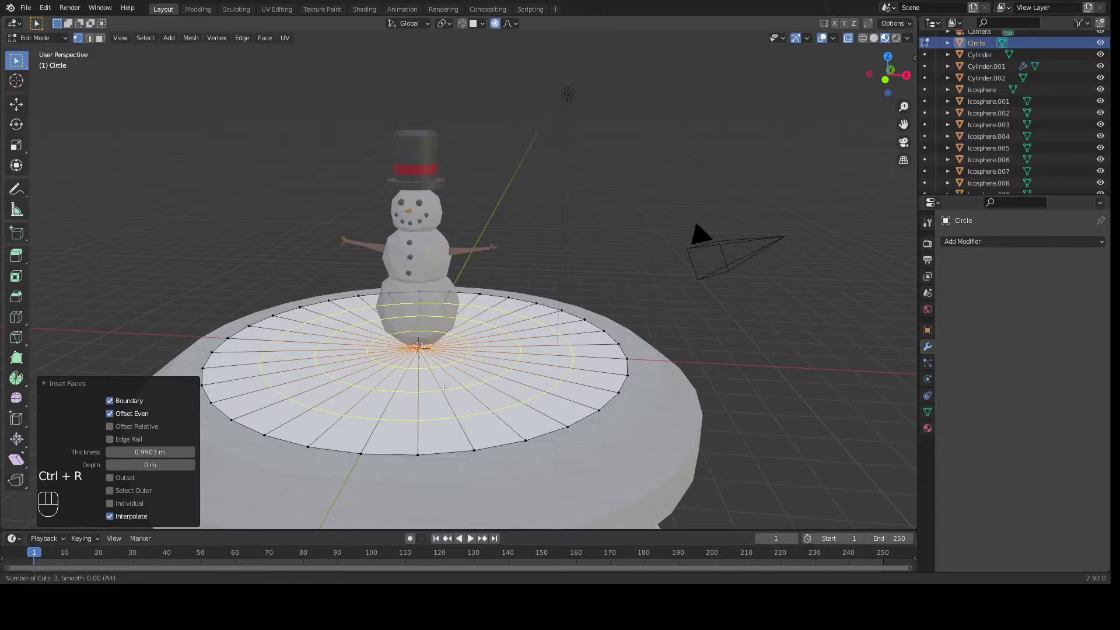
{"action": "scroll", "coordinate": [443, 388], "scroll_direction": "up", "scroll_amount": 1}
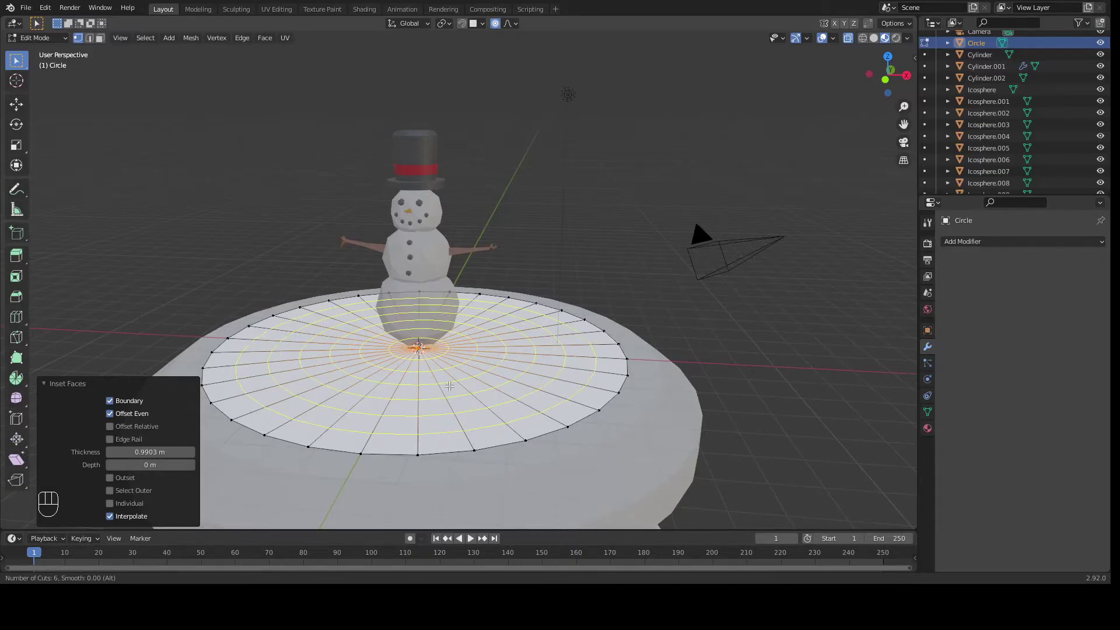
{"action": "left_click", "coordinate": [449, 386]}
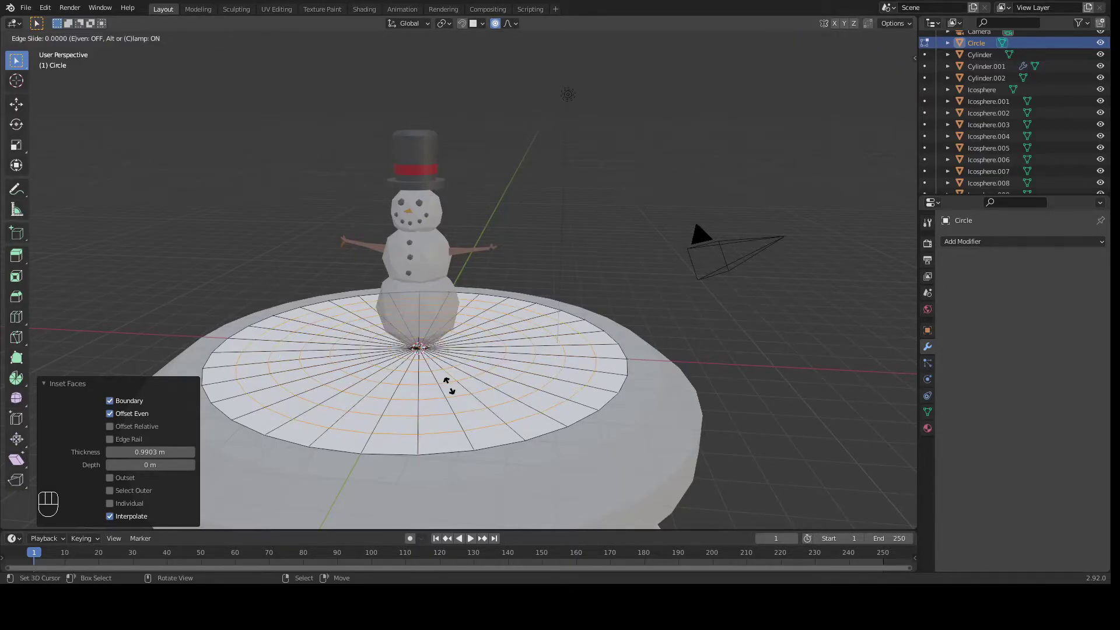
{"action": "key", "text": "Escape"}
{"action": "middle_click_drag", "start_coordinate": [617, 252], "coordinate": [543, 217]}
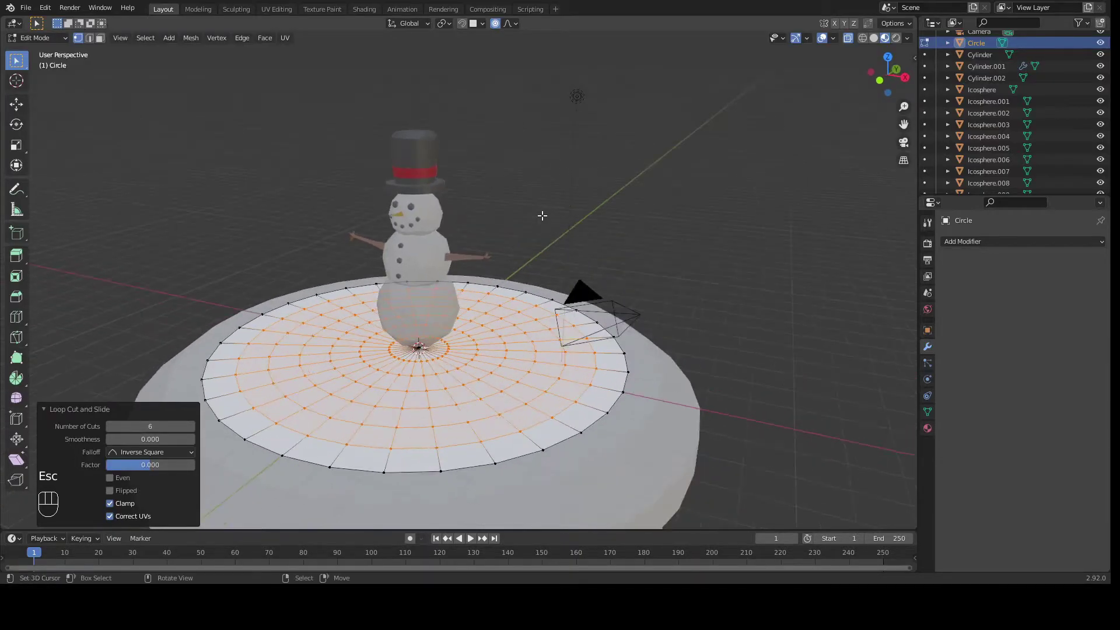
{"action": "left_click", "coordinate": [212, 258]}
Step: Set the proportional editing radius to about 2 m and raise a single disc vertex vertically into a snow mound
{"action": "middle_click_drag", "start_coordinate": [211, 257], "coordinate": [362, 314]}
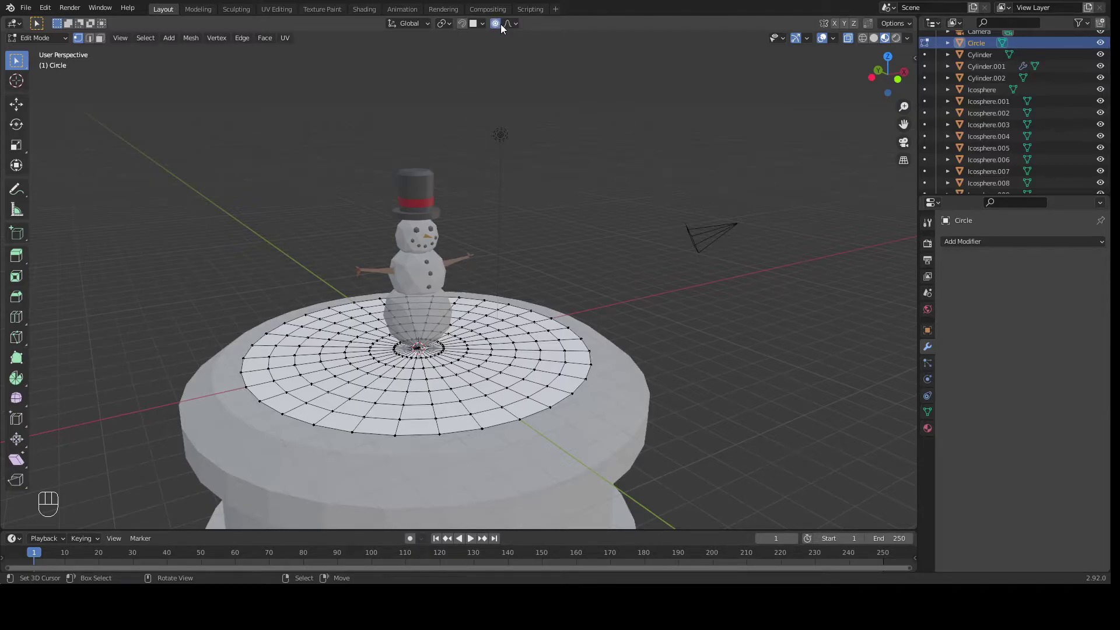
{"action": "middle_click_drag", "start_coordinate": [336, 397], "coordinate": [329, 209]}
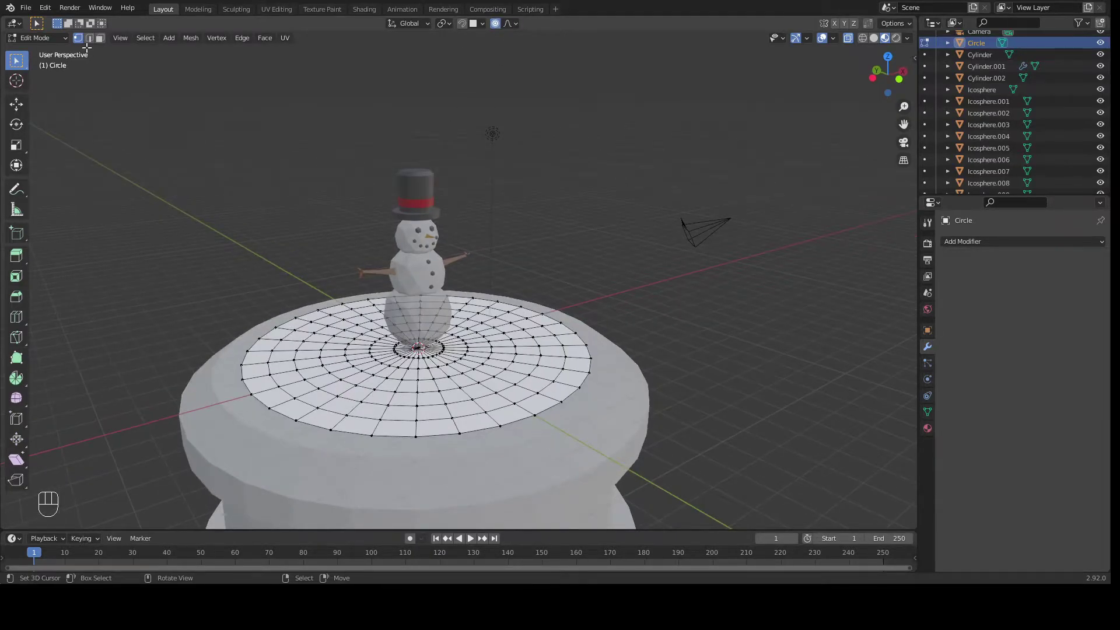
{"action": "scroll", "coordinate": [266, 336], "scroll_direction": "up", "scroll_amount": 3}
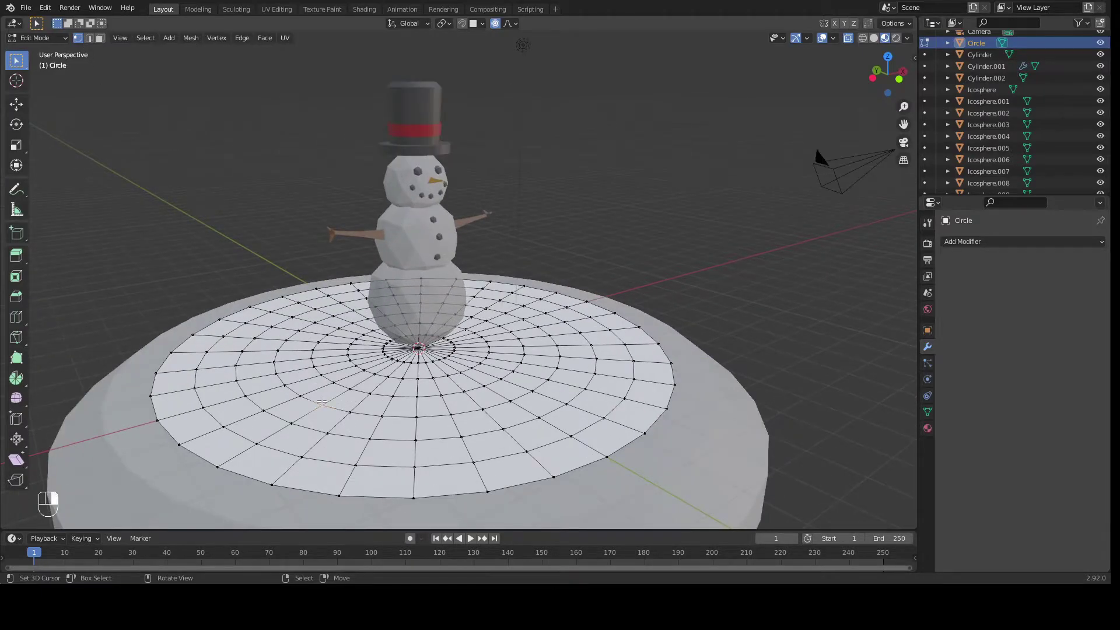
{"action": "middle_click_drag", "start_coordinate": [274, 377], "coordinate": [354, 403]}
{"action": "key", "text": "g"}
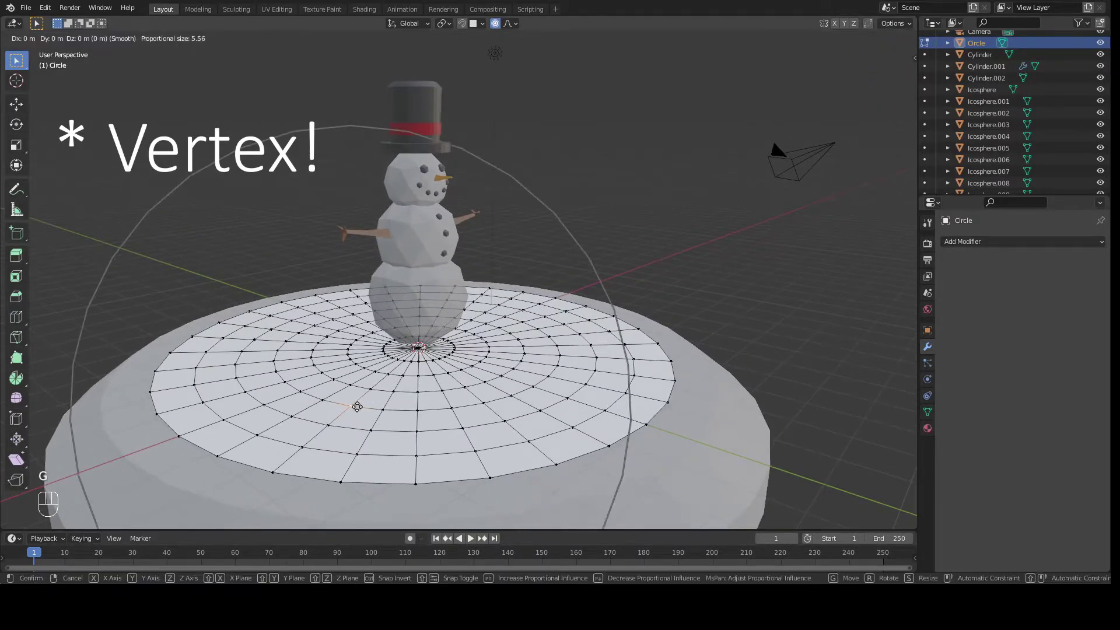
{"action": "scroll", "coordinate": [357, 394], "scroll_direction": "down", "scroll_amount": 1}
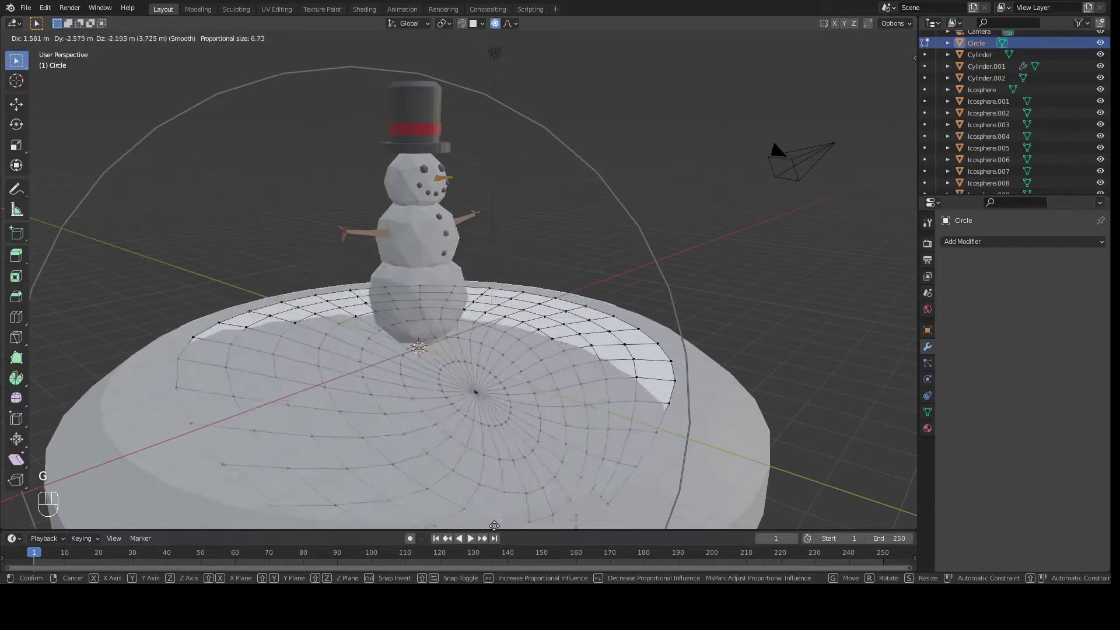
{"action": "scroll", "coordinate": [362, 355], "scroll_direction": "up", "scroll_amount": 20}
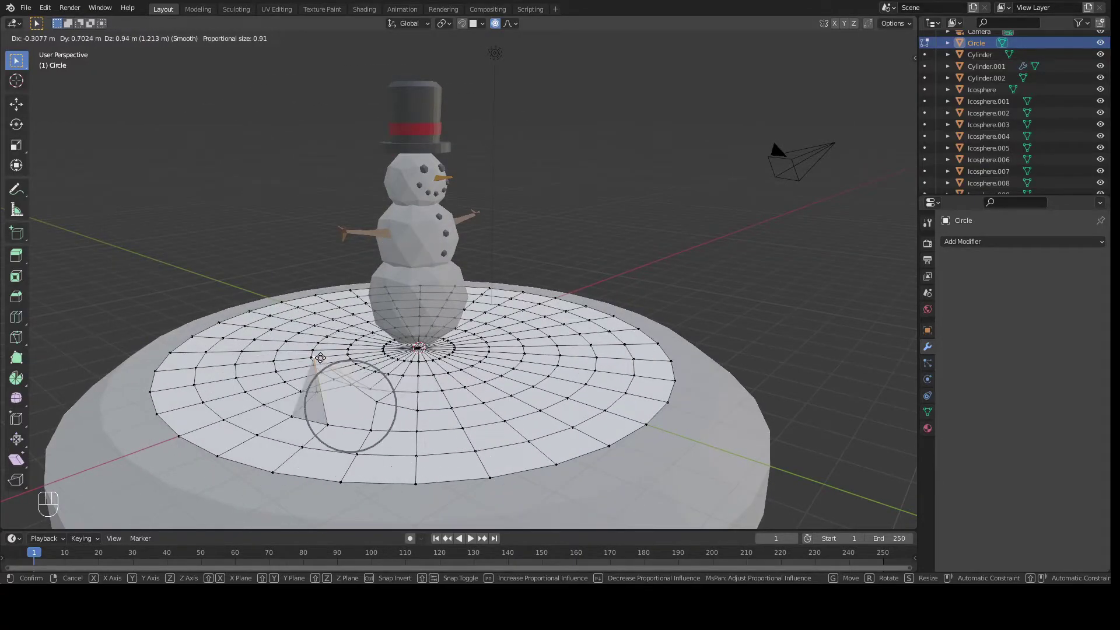
{"action": "scroll", "coordinate": [359, 389], "scroll_direction": "up", "scroll_amount": 2}
{"action": "scroll", "coordinate": [349, 396], "scroll_direction": "down", "scroll_amount": 19}
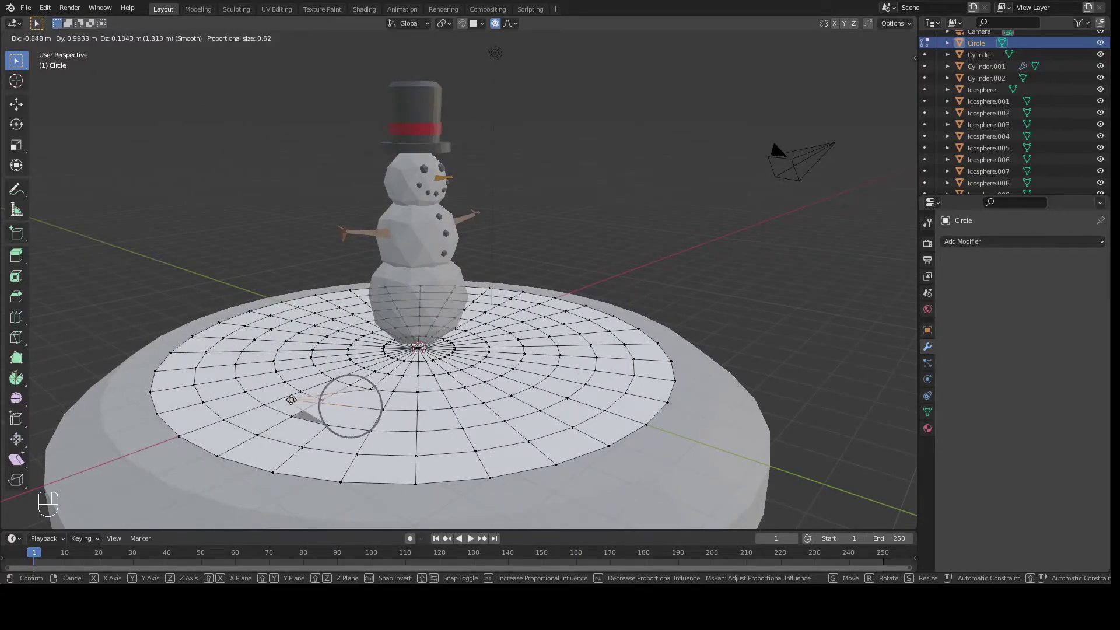
{"action": "scroll", "coordinate": [335, 404], "scroll_direction": "down", "scroll_amount": 1}
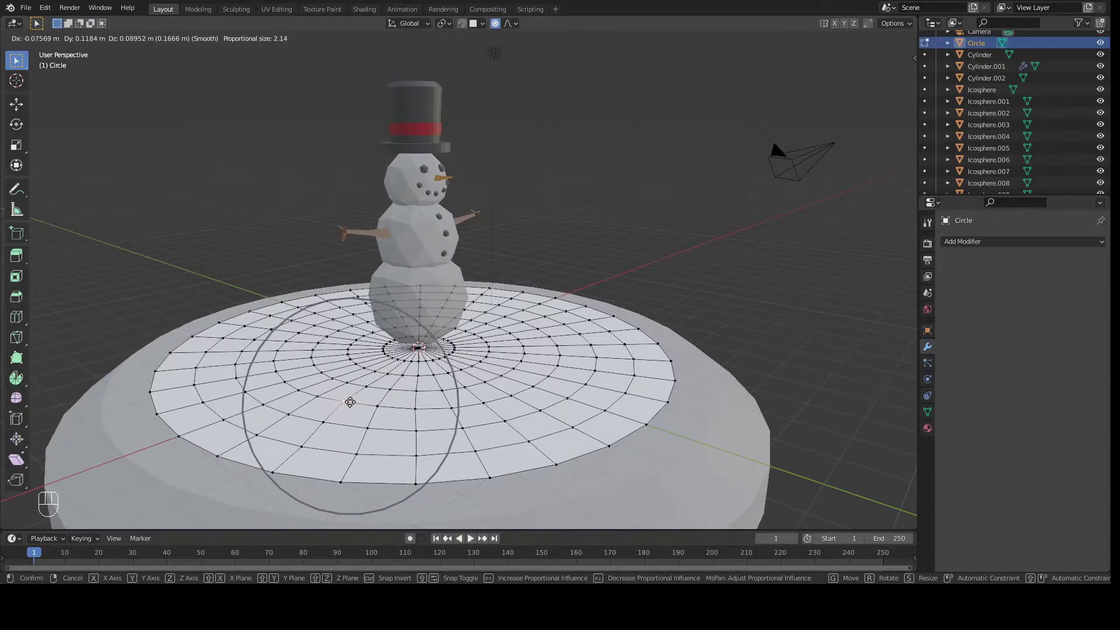
{"action": "scroll", "coordinate": [350, 403], "scroll_direction": "up", "scroll_amount": 1}
{"action": "key", "text": "z"}
{"action": "left_click", "coordinate": [352, 391]}
Step: Shape three more soft snow mounds by moving individual vertices around the disc vertically with proportional editing
{"action": "middle_click_drag", "start_coordinate": [352, 390], "coordinate": [372, 390]}
{"action": "left_click", "coordinate": [392, 432]}
{"action": "key", "text": "g"}
{"action": "key", "text": "z"}
{"action": "left_click", "coordinate": [398, 408]}
{"action": "middle_click_drag", "start_coordinate": [321, 392], "coordinate": [653, 338]}
{"action": "left_click", "coordinate": [558, 370]}
{"action": "key", "text": "g"}
{"action": "key", "text": "z"}
{"action": "left_click", "coordinate": [558, 356]}
{"action": "right_click", "coordinate": [518, 385]}
{"action": "key", "text": "g"}
{"action": "key", "text": "z"}
{"action": "left_click", "coordinate": [519, 357]}
Step: Vary the remaining snow relief by moving further vertices along Z with proportional editing, including near the snowman, and leave Edit Mode
{"action": "middle_click_drag", "start_coordinate": [362, 362], "coordinate": [455, 396]}
{"action": "key", "text": "g"}
{"action": "key", "text": "z"}
{"action": "left_click", "coordinate": [321, 394]}
{"action": "key", "text": "g"}
{"action": "key", "text": "z"}
{"action": "left_click", "coordinate": [362, 373]}
{"action": "middle_click_drag", "start_coordinate": [361, 373], "coordinate": [530, 338]}
{"action": "key", "text": "g"}
{"action": "key", "text": "z"}
{"action": "scroll", "coordinate": [416, 336], "scroll_direction": "down", "scroll_amount": 5}
{"action": "left_click", "coordinate": [417, 336]}
{"action": "key", "text": "g"}
{"action": "key", "text": "z"}
{"action": "left_click", "coordinate": [417, 350]}
{"action": "scroll", "coordinate": [647, 316], "scroll_direction": "up", "scroll_amount": 2}
{"action": "key", "text": "Tab"}
{"action": "scroll", "coordinate": [452, 408], "scroll_direction": "down", "scroll_amount": 3}
{"action": "left_click_drag", "start_coordinate": [502, 204], "coordinate": [629, 344]}
{"action": "key", "text": "s"}
{"action": "key", "text": "Escape"}
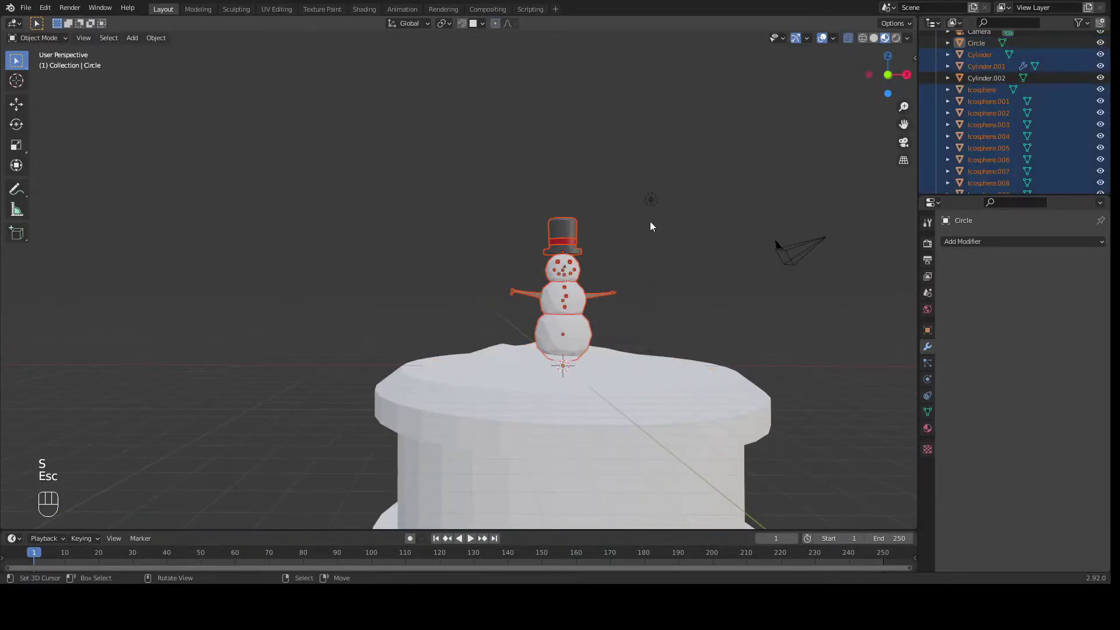
{"action": "key", "text": "shift+d"}
{"action": "key", "text": "z"}
{"action": "key", "text": "Escape"}
{"action": "key", "text": "Delete"}
{"action": "middle_click_drag", "start_coordinate": [768, 275], "coordinate": [734, 232]}
{"action": "key", "text": "h"}
{"action": "scroll", "coordinate": [1102, 186], "scroll_direction": "down", "scroll_amount": 3}
{"action": "left_click", "coordinate": [1103, 185]}
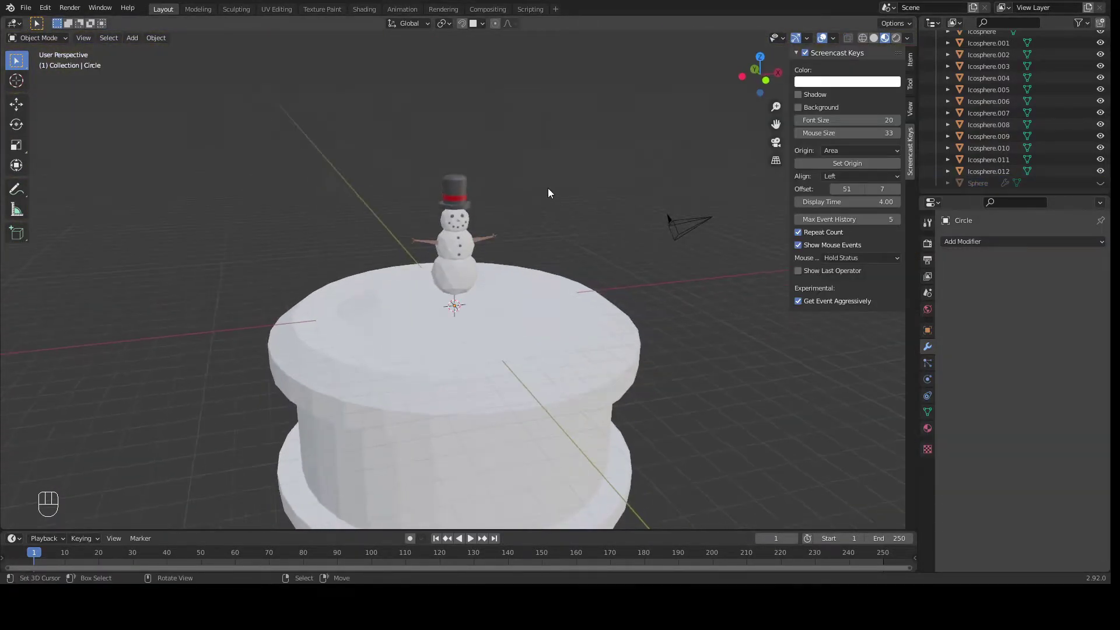
Step: Switch the viewport to solid shading and examine the relief of the snow ground around the snowman
{"action": "middle_click_drag", "start_coordinate": [547, 188], "coordinate": [807, 163]}
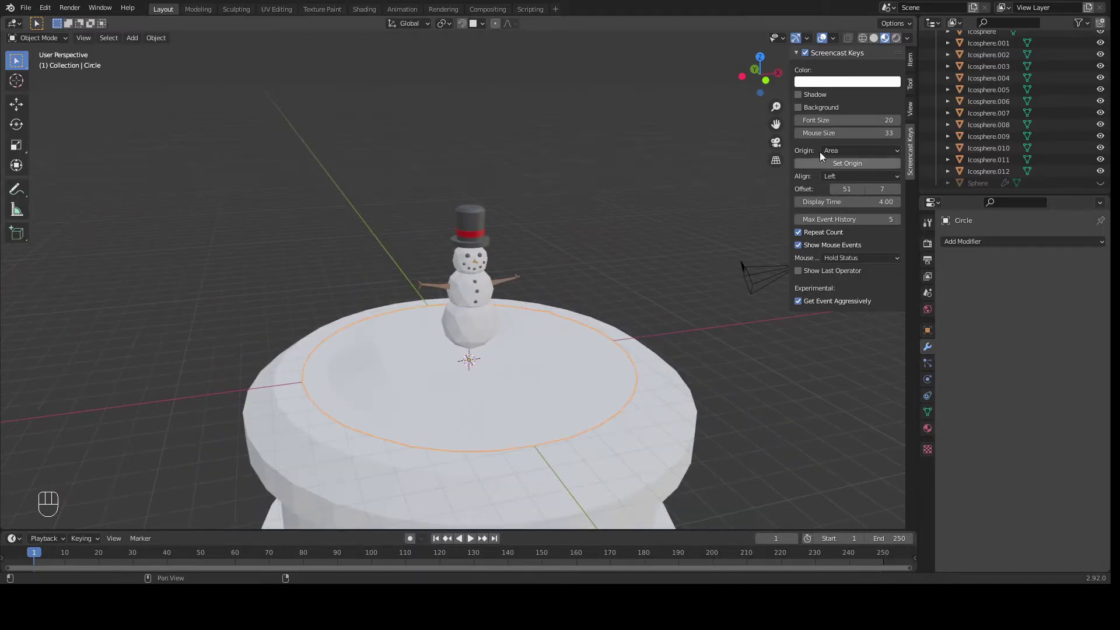
{"action": "left_click", "coordinate": [874, 38]}
{"action": "mouse_move", "coordinate": [735, 175]}
{"action": "middle_mouse_down"}
{"action": "mouse_move", "coordinate": [656, 242]}
{"action": "mouse_move", "coordinate": [586, 351]}
{"action": "mouse_move", "coordinate": [394, 320]}
{"action": "middle_mouse_up"}
{"action": "middle_click_drag", "start_coordinate": [442, 401], "coordinate": [419, 333]}
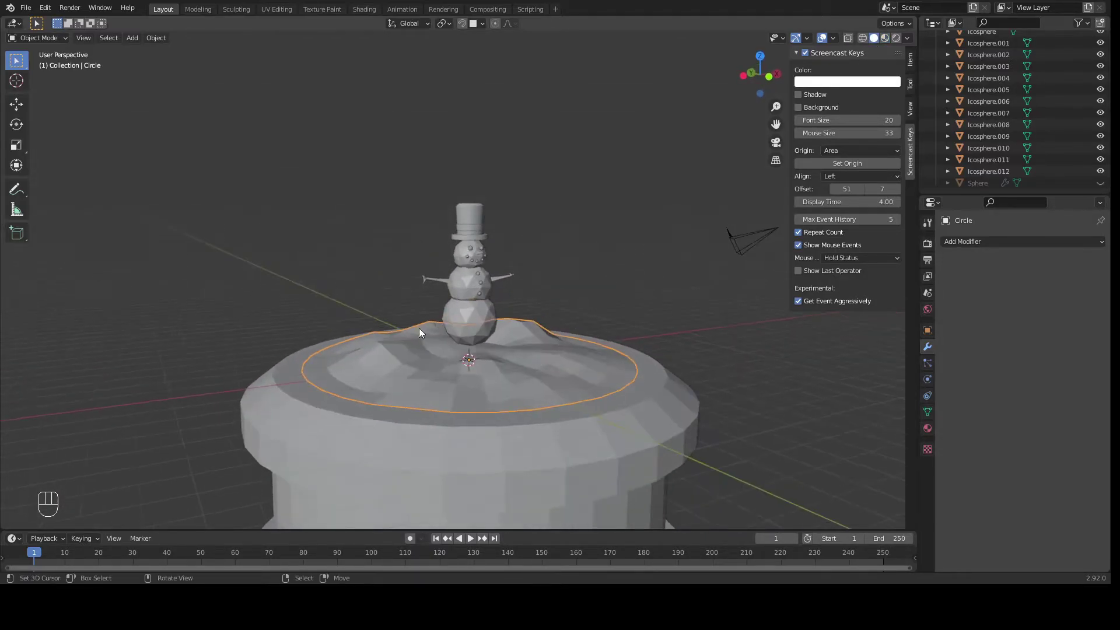
{"action": "middle_click_drag", "start_coordinate": [528, 328], "coordinate": [383, 295]}
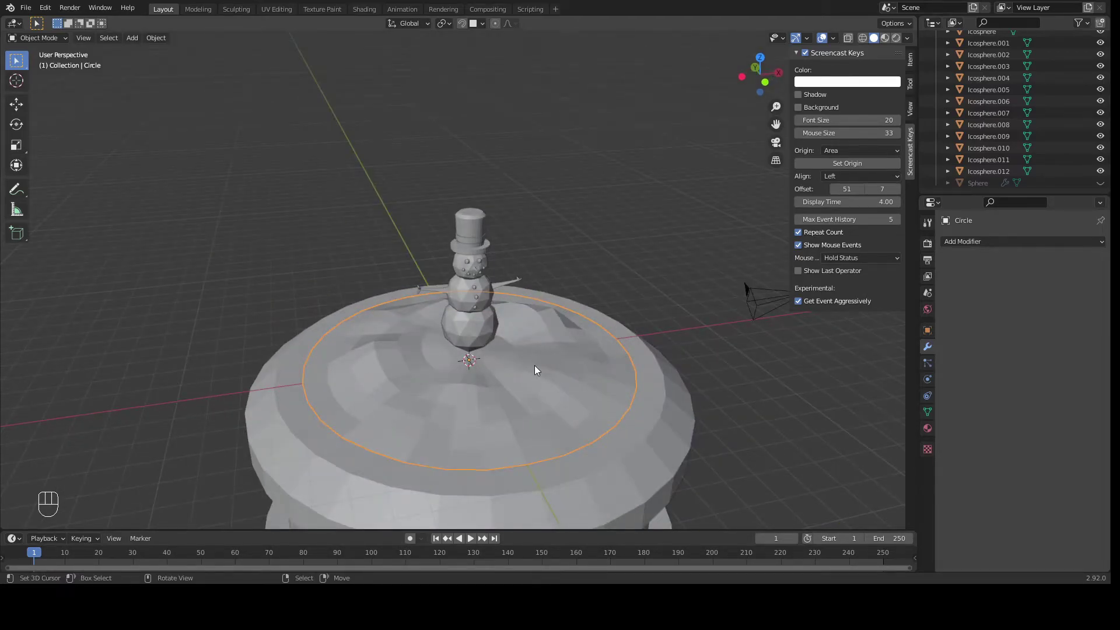
{"action": "scroll", "coordinate": [480, 333], "scroll_direction": "down", "scroll_amount": 3}
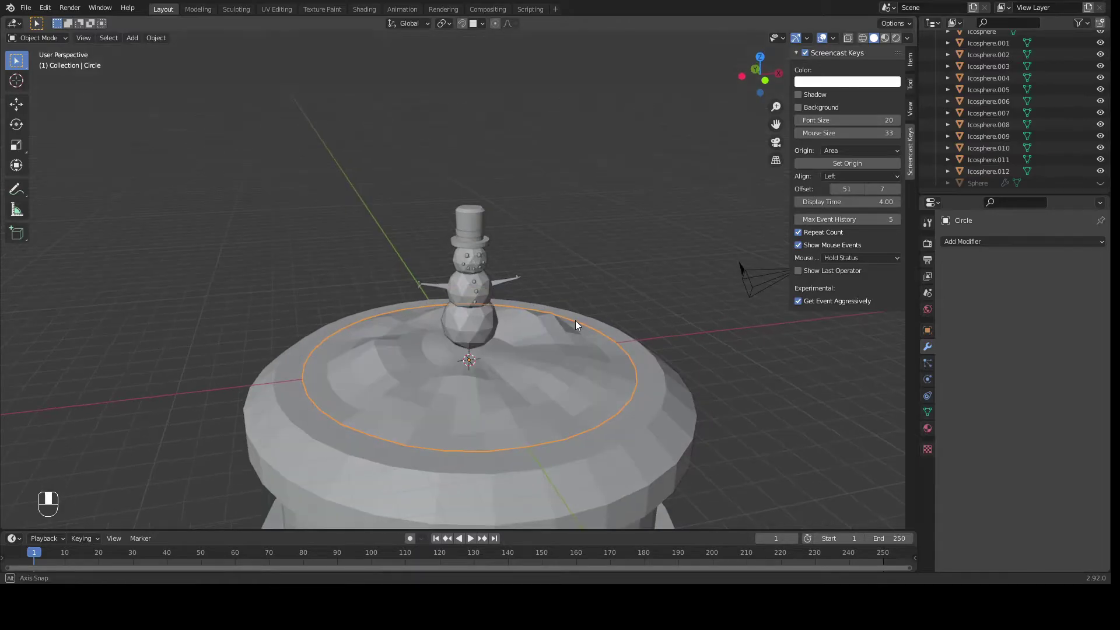
Step: Add a cube, scale it uniformly to 0.274 and place it in free space above and away from the snow globe base
{"action": "key", "text": "shift+a"}
{"action": "mouse_move", "coordinate": [570, 298]}
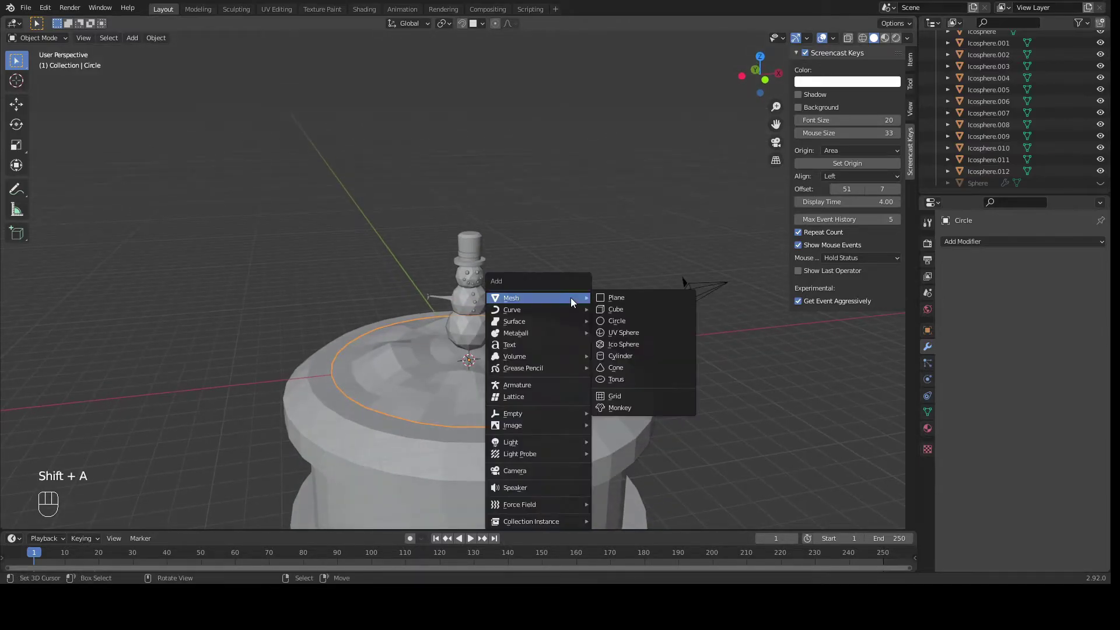
{"action": "left_click", "coordinate": [610, 306]}
{"action": "key", "text": "s"}
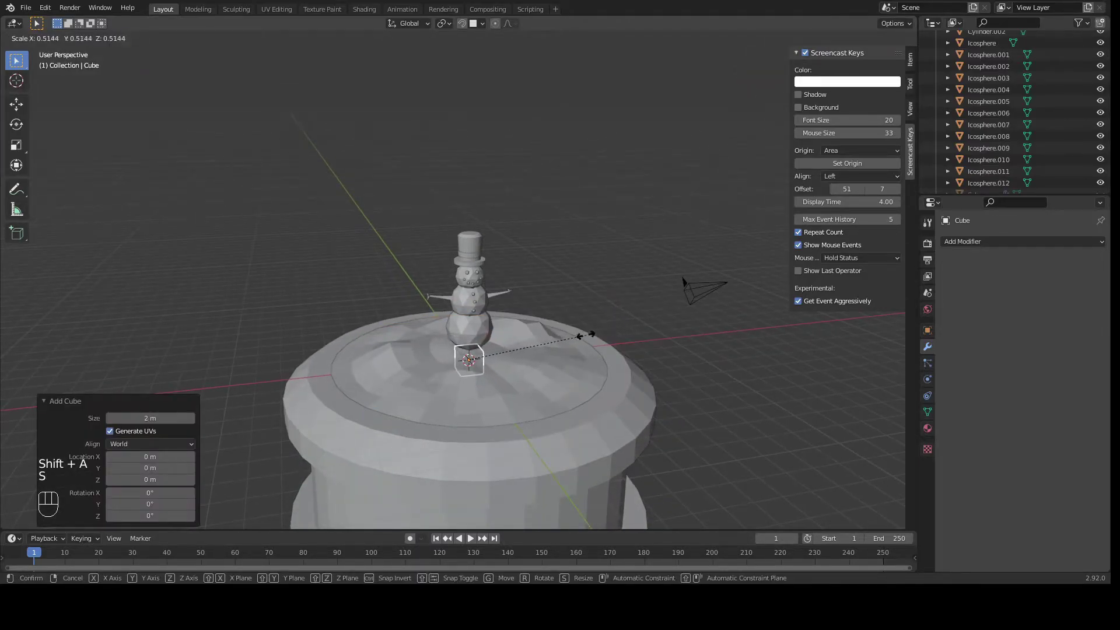
{"action": "left_click", "coordinate": [533, 355]}
{"action": "key", "text": "g"}
{"action": "key", "text": "z"}
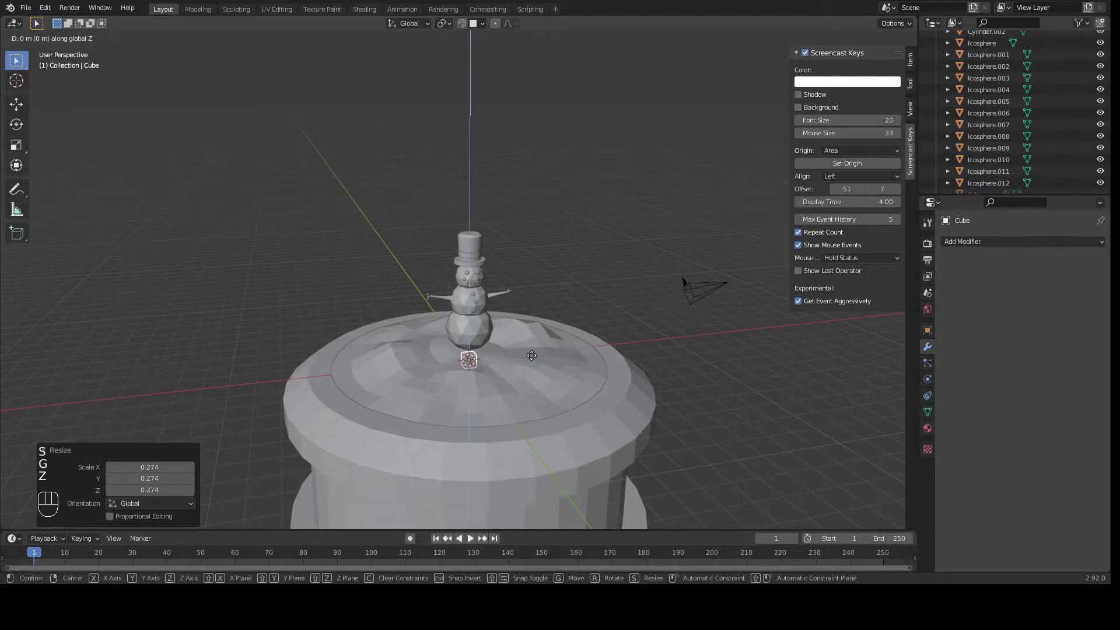
{"action": "key", "text": "Escape"}
{"action": "key", "text": "g"}
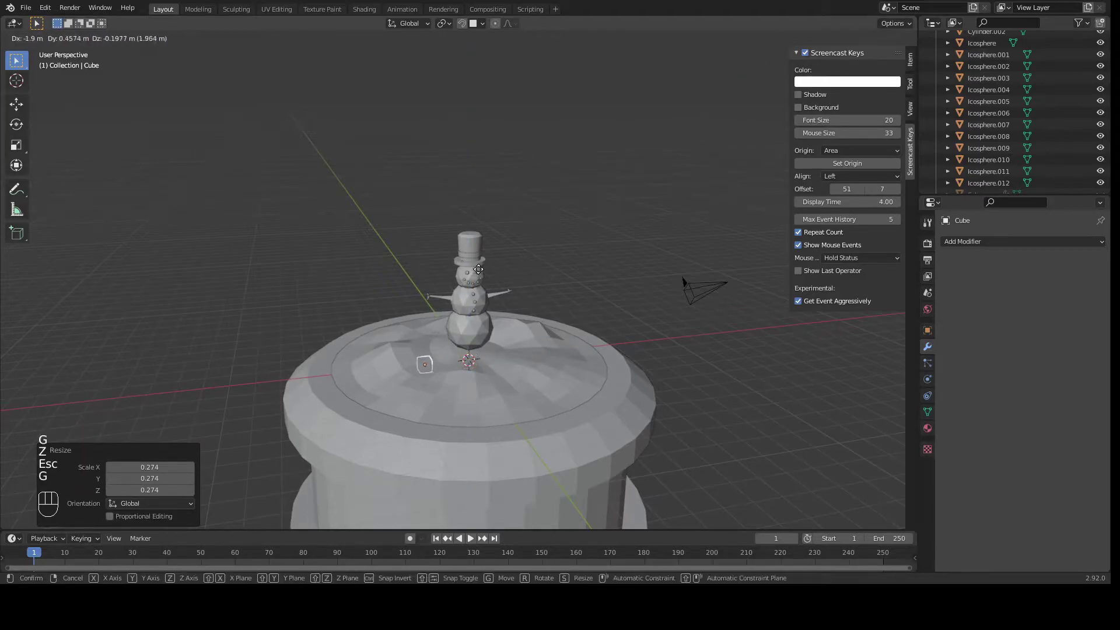
{"action": "left_click", "coordinate": [350, 163]}
Step: Stretch the small cube along Z into a tall, thin tree trunk
{"action": "middle_click_drag", "start_coordinate": [254, 202], "coordinate": [415, 265], "text": "shift"}
{"action": "scroll", "coordinate": [416, 264], "scroll_direction": "up", "scroll_amount": 3}
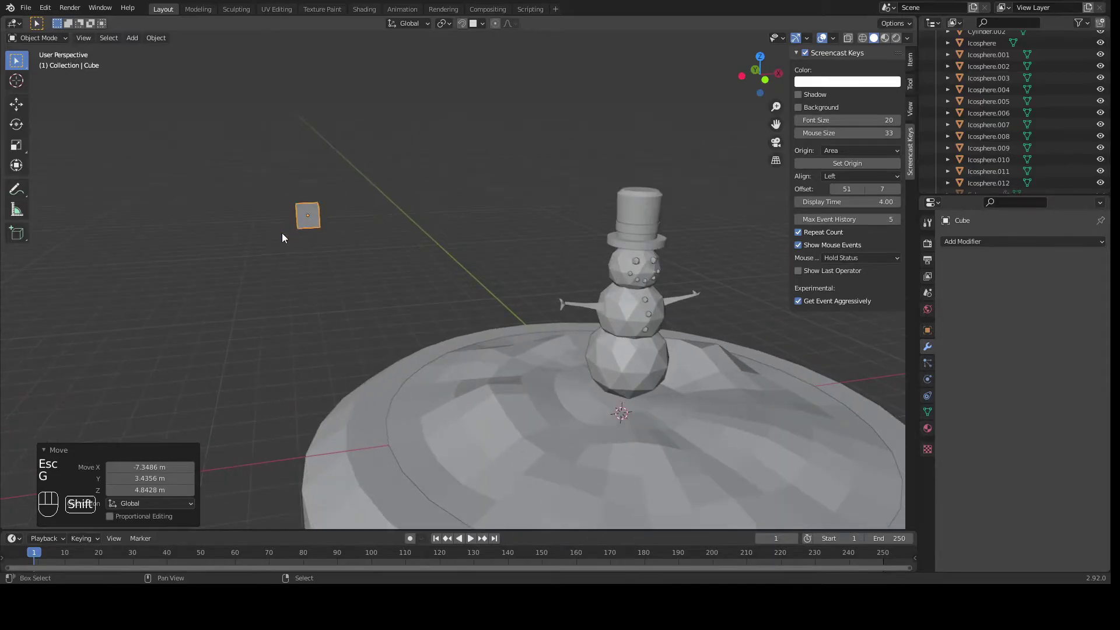
{"action": "middle_click_drag", "start_coordinate": [286, 230], "coordinate": [530, 297], "text": "shift"}
{"action": "key", "text": "s"}
{"action": "key", "text": "z"}
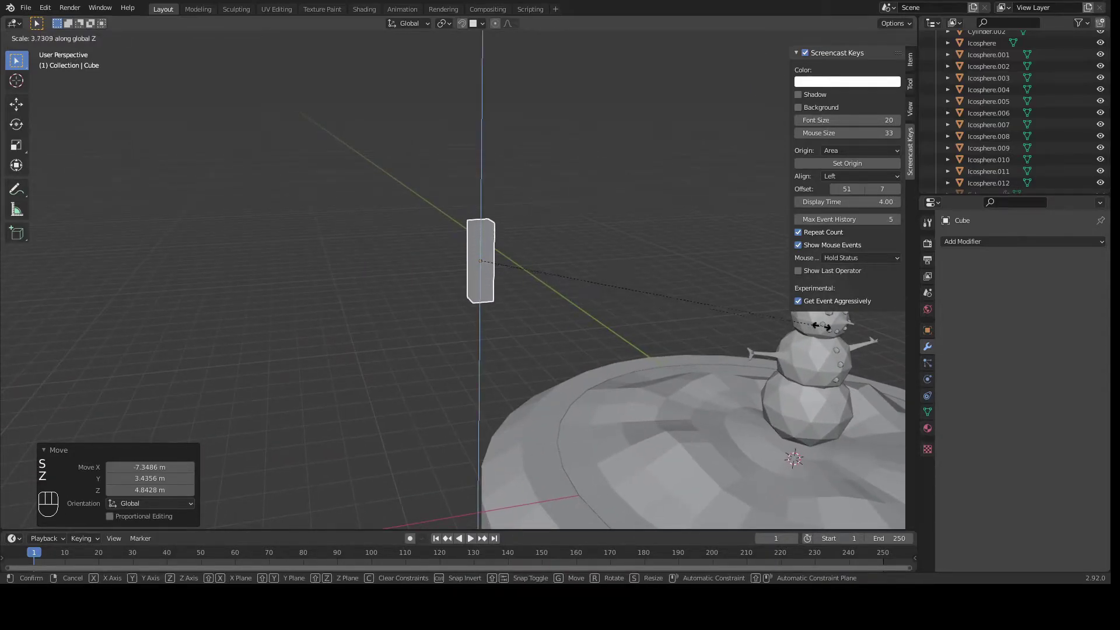
{"action": "left_click", "coordinate": [383, 386]}
{"action": "left_click", "coordinate": [355, 211]}
{"action": "middle_click_drag", "start_coordinate": [355, 211], "coordinate": [372, 262]}
Step: In Edit Mode, select the trunk's top vertices, extrude them in place and scale the new face uniformly by about 6.86
{"action": "key", "text": "Tab"}
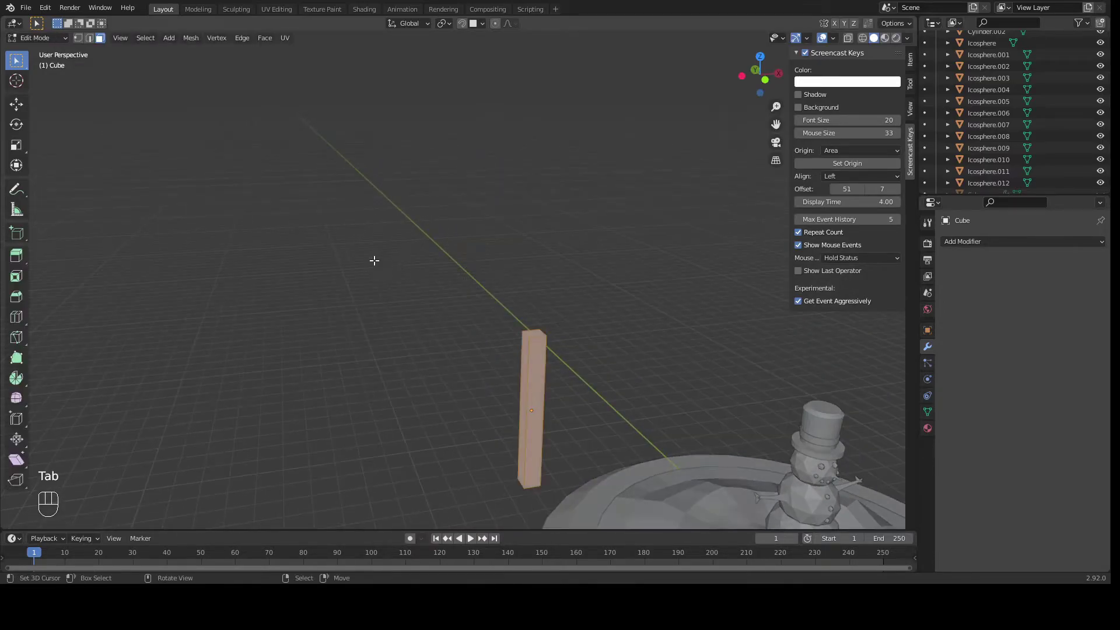
{"action": "left_click_drag", "start_coordinate": [476, 288], "coordinate": [581, 288]}
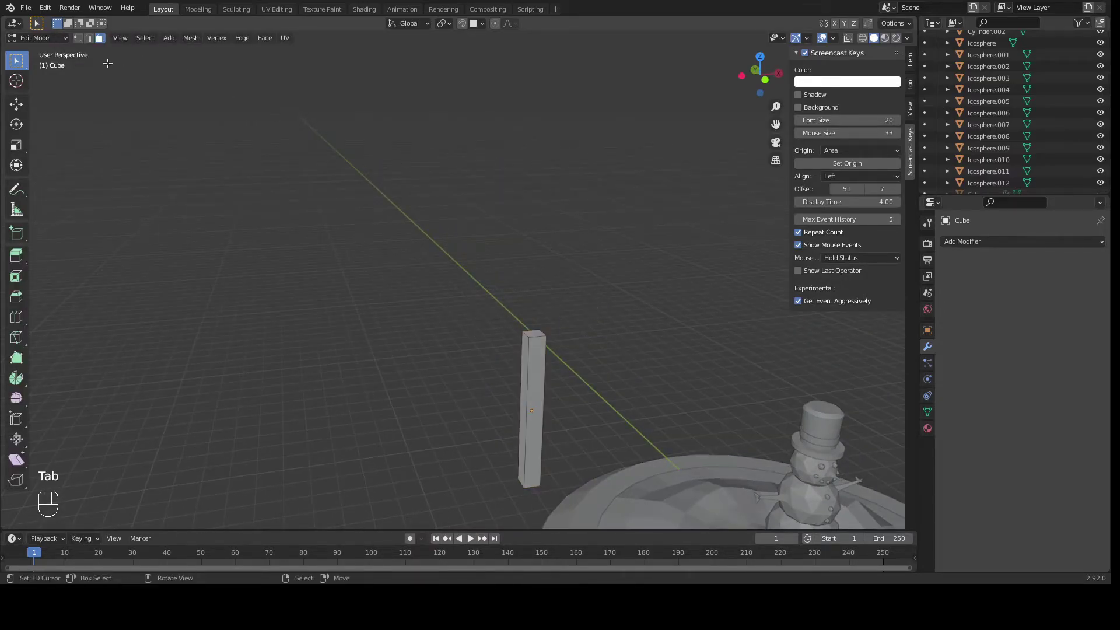
{"action": "left_click_drag", "start_coordinate": [479, 289], "coordinate": [552, 322]}
{"action": "middle_click_drag", "start_coordinate": [553, 322], "coordinate": [635, 327]}
{"action": "key", "text": "e"}
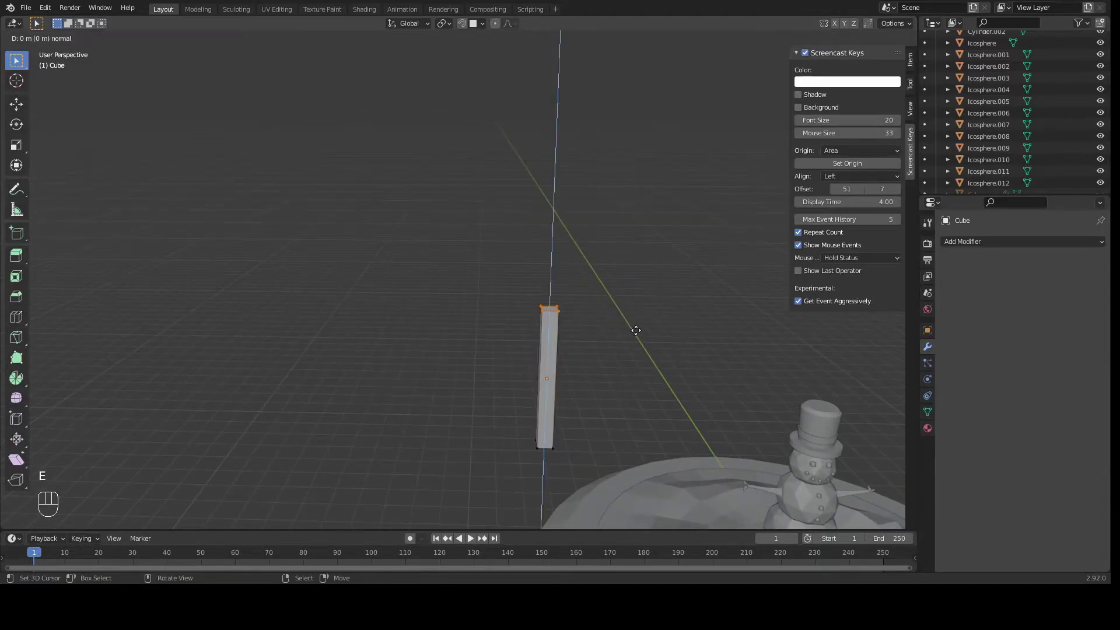
{"action": "left_click", "coordinate": [636, 330]}
{"action": "key", "text": "s"}
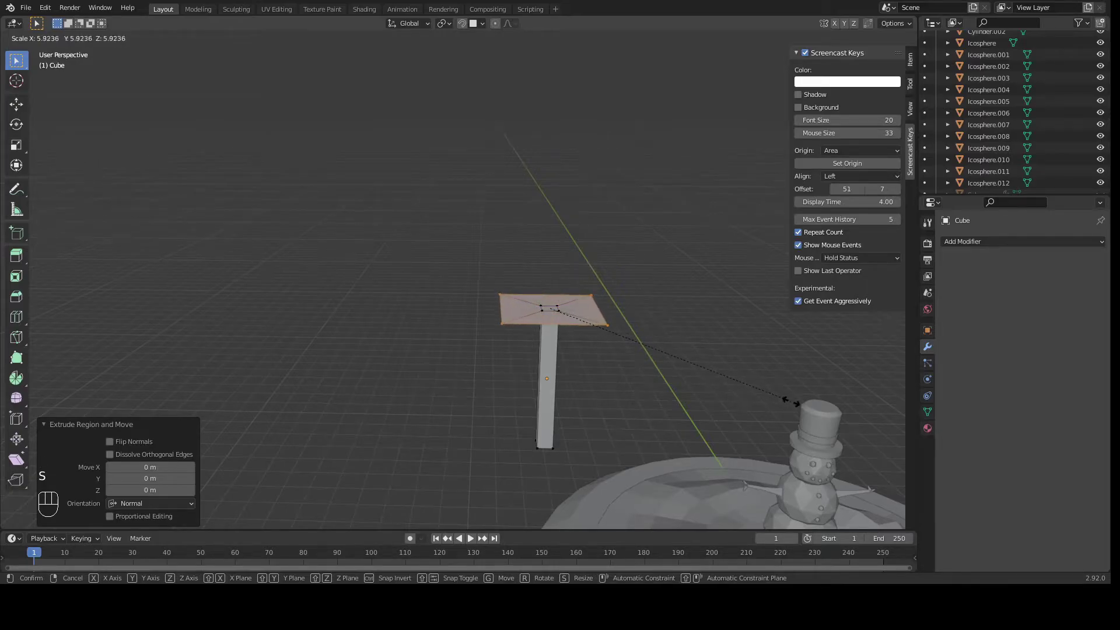
{"action": "left_click", "coordinate": [819, 413]}
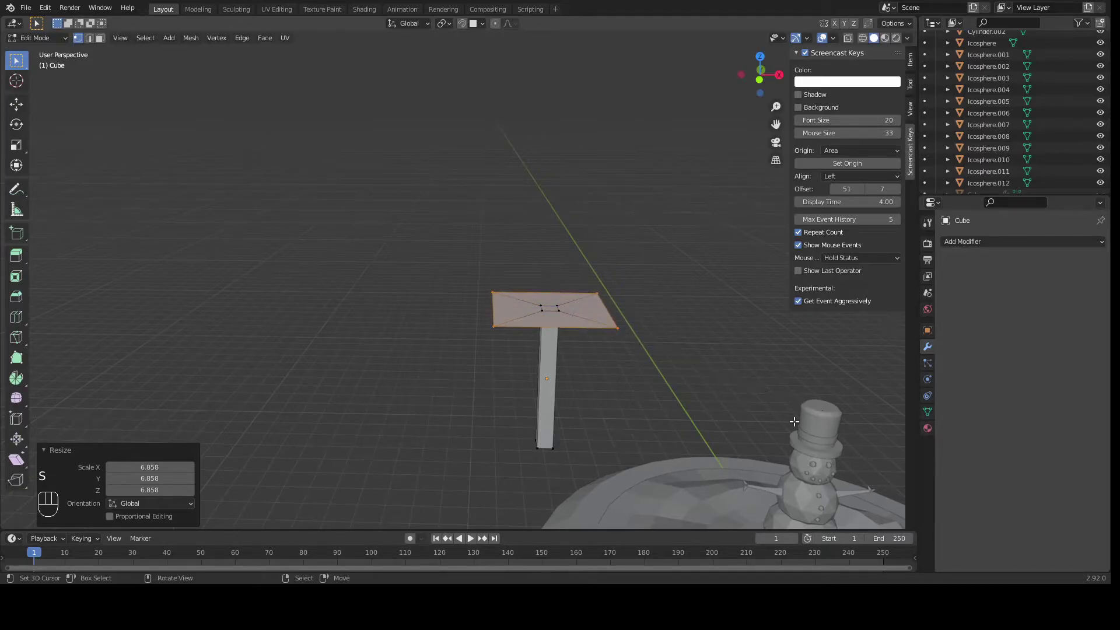
Step: Extrude the widened top face upward by about 9.65 m to form the block of the tree crown
{"action": "key", "text": "e"}
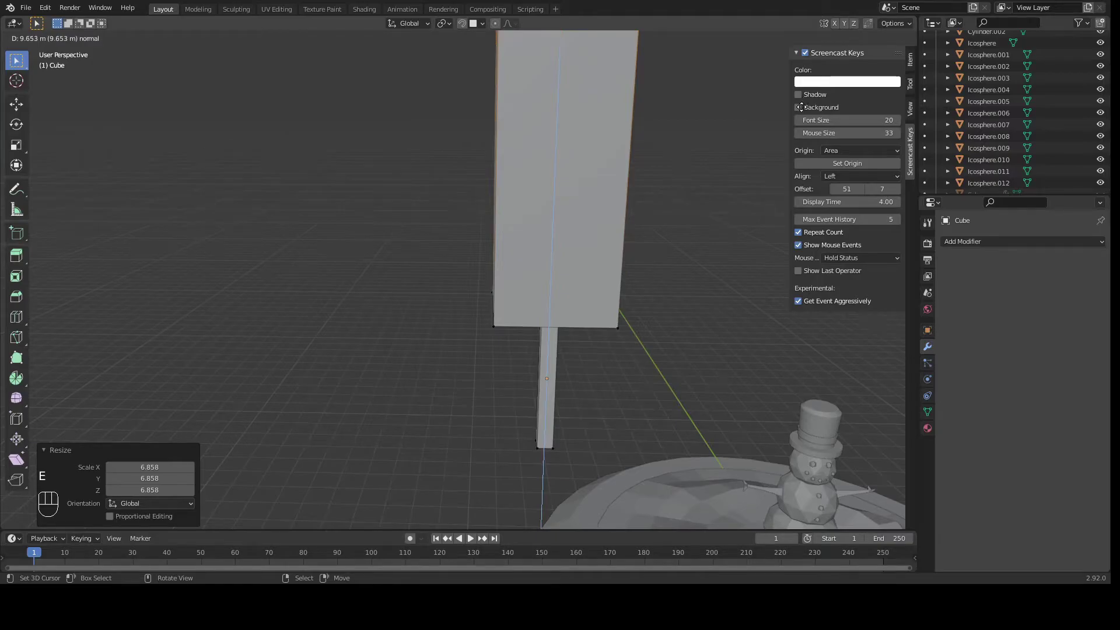
{"action": "left_click", "coordinate": [801, 107]}
{"action": "key", "text": "s"}
{"action": "key", "text": "Escape"}
Step: Scale the crown's top face down to about 0.04 and merge its vertices at center into a pointed tip
{"action": "middle_click_drag", "start_coordinate": [594, 105], "coordinate": [705, 275]}
{"action": "key", "text": "s"}
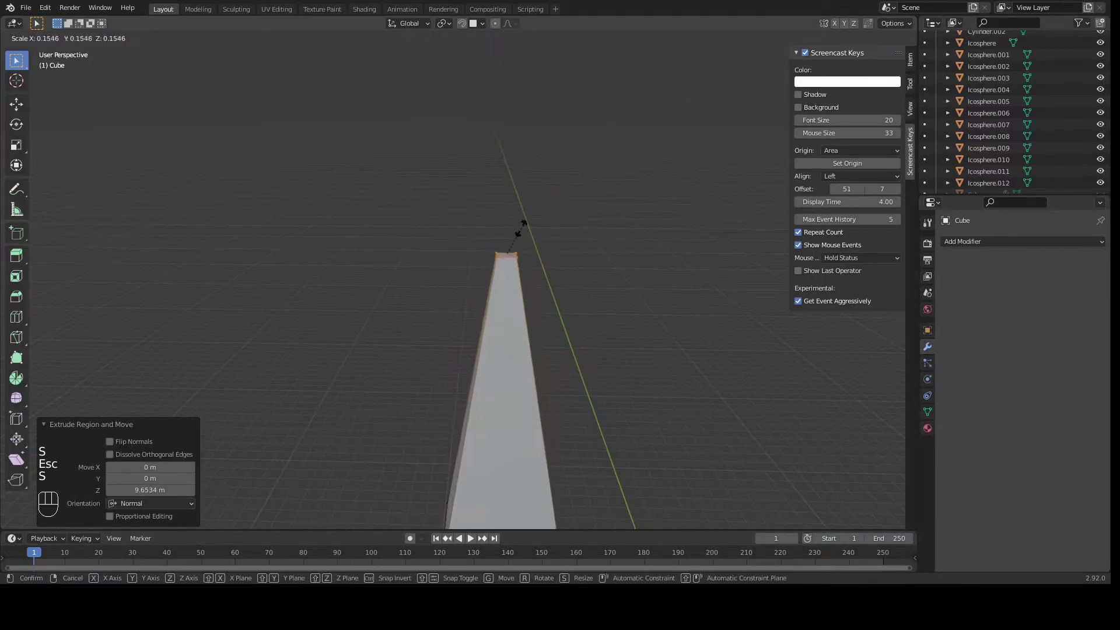
{"action": "left_click", "coordinate": [508, 245]}
{"action": "key", "text": "m"}
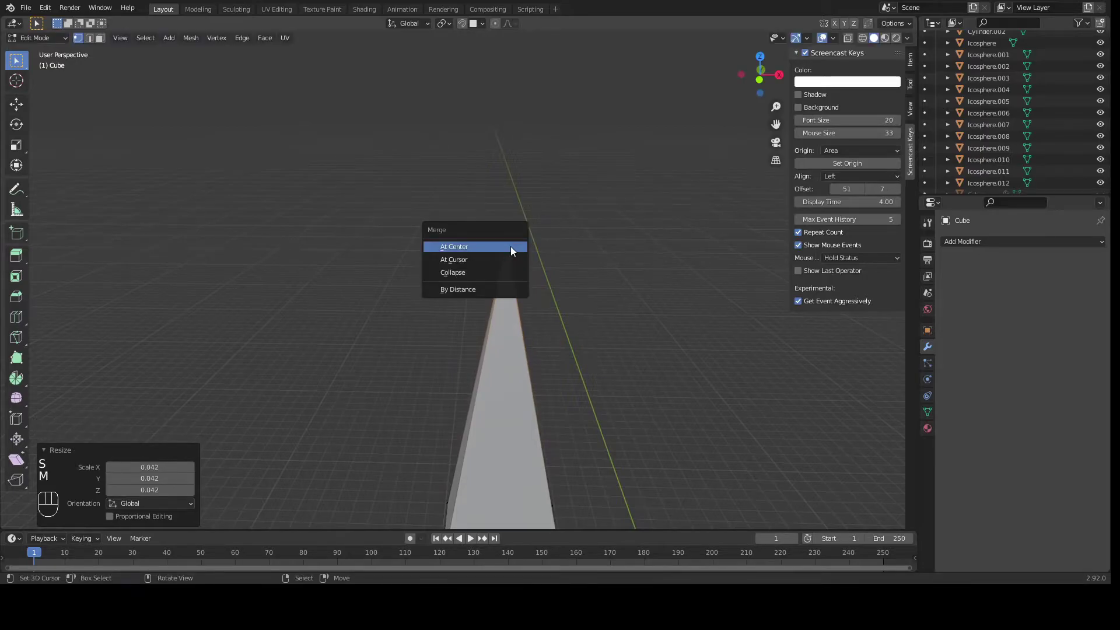
{"action": "left_click", "coordinate": [510, 246]}
Step: With X-ray on, select the crown's side faces, duplicate them in place and scale the copy uniformly to about 0.48
{"action": "middle_click_drag", "start_coordinate": [504, 252], "coordinate": [550, 263]}
{"action": "scroll", "coordinate": [615, 399], "scroll_direction": "down", "scroll_amount": 5}
{"action": "middle_click_drag", "start_coordinate": [620, 210], "coordinate": [558, 290], "text": "shift"}
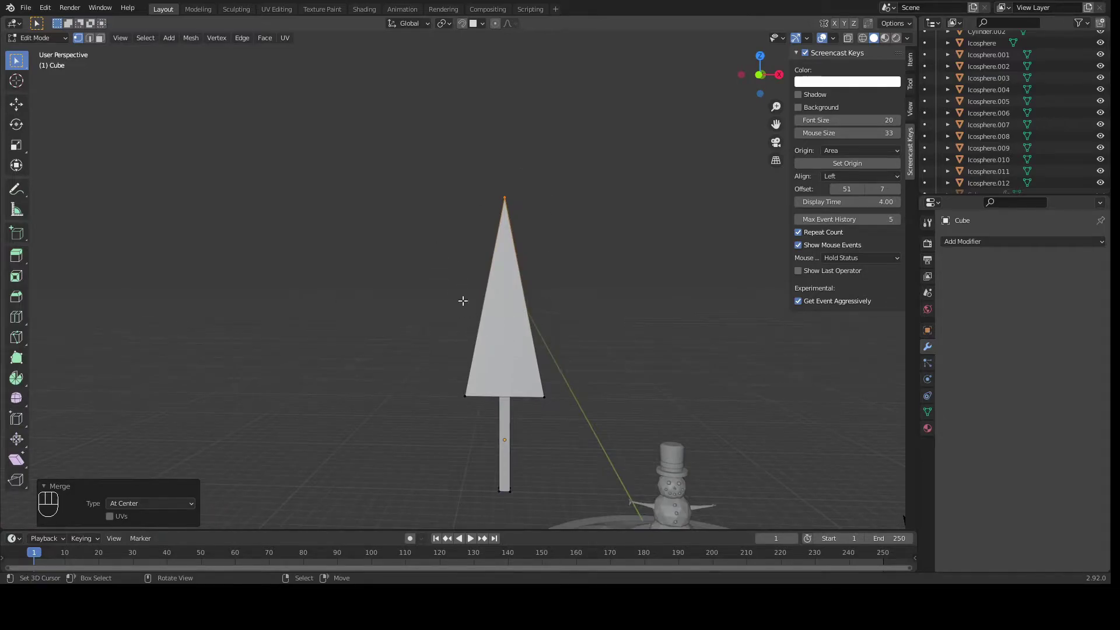
{"action": "middle_click_drag", "start_coordinate": [612, 190], "coordinate": [633, 269], "text": "shift"}
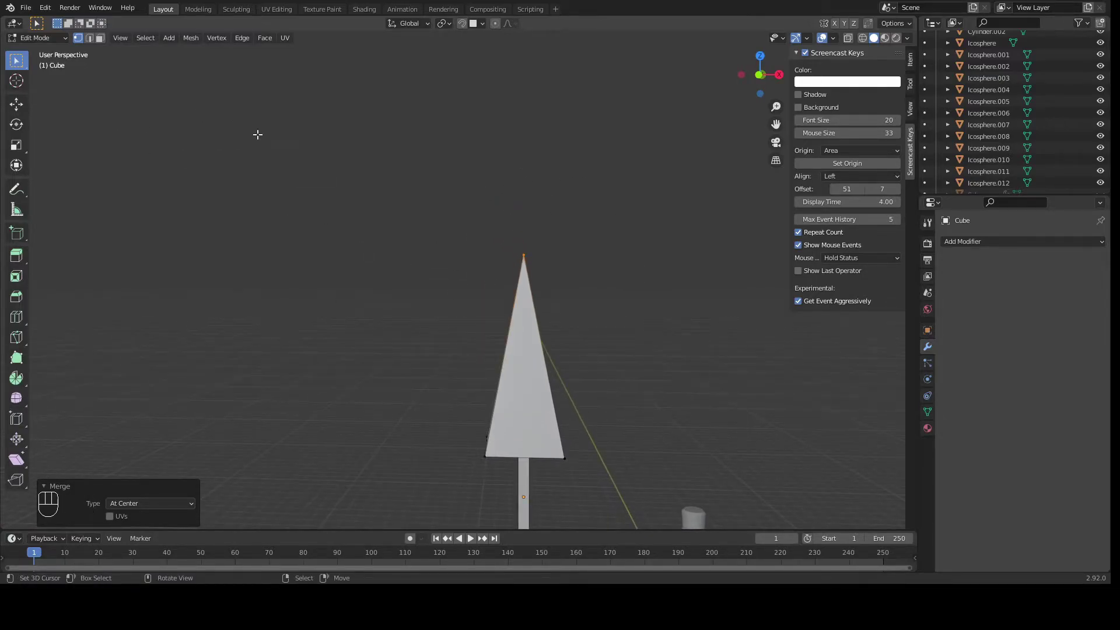
{"action": "middle_click_drag", "start_coordinate": [540, 314], "coordinate": [601, 284]}
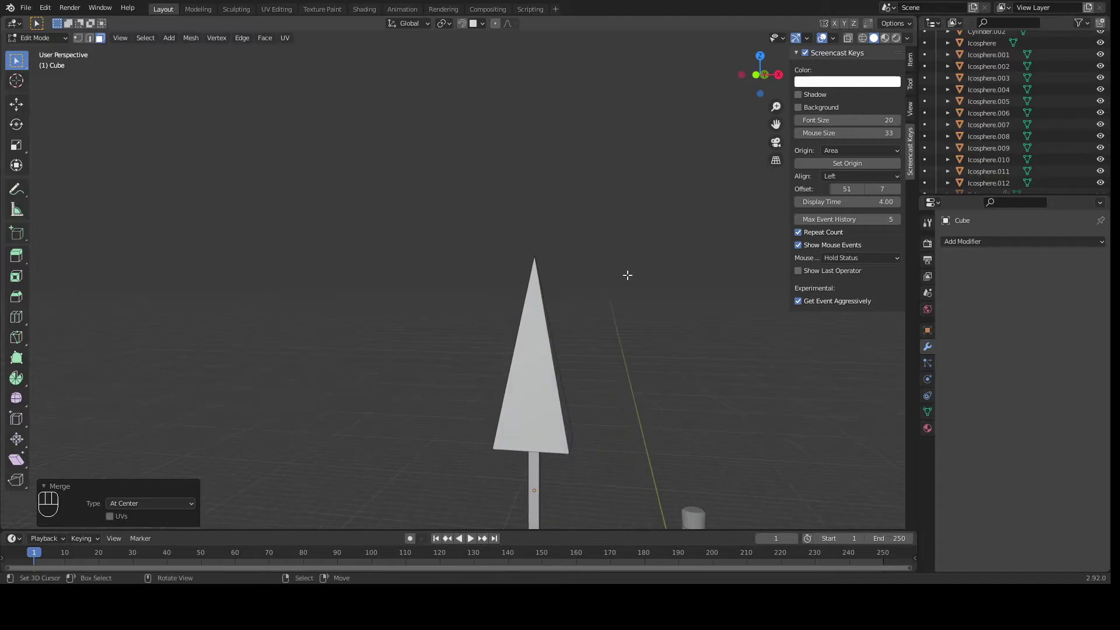
{"action": "left_click", "coordinate": [846, 40]}
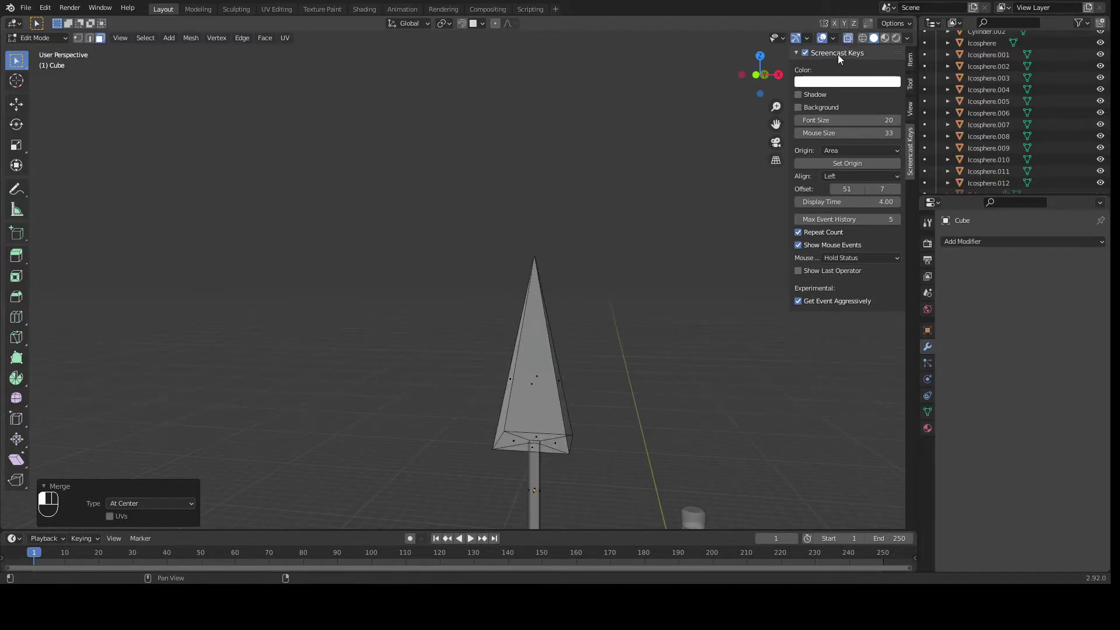
{"action": "left_click_drag", "start_coordinate": [455, 341], "coordinate": [635, 406]}
{"action": "middle_click_drag", "start_coordinate": [529, 336], "coordinate": [720, 332]}
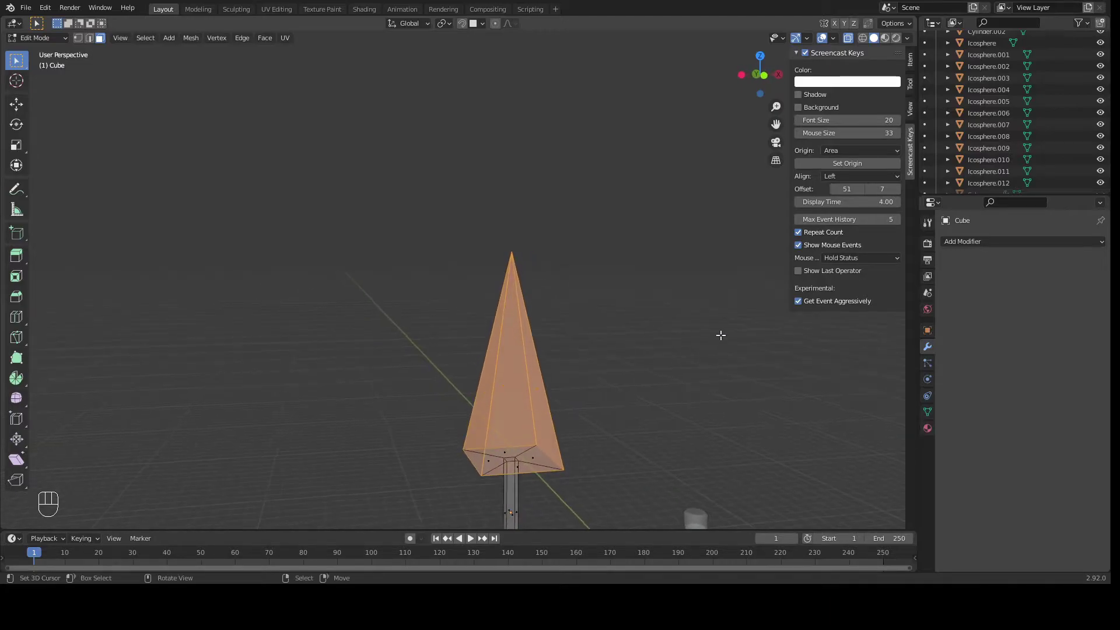
{"action": "key", "text": "shift+d"}
{"action": "key", "text": "Escape"}
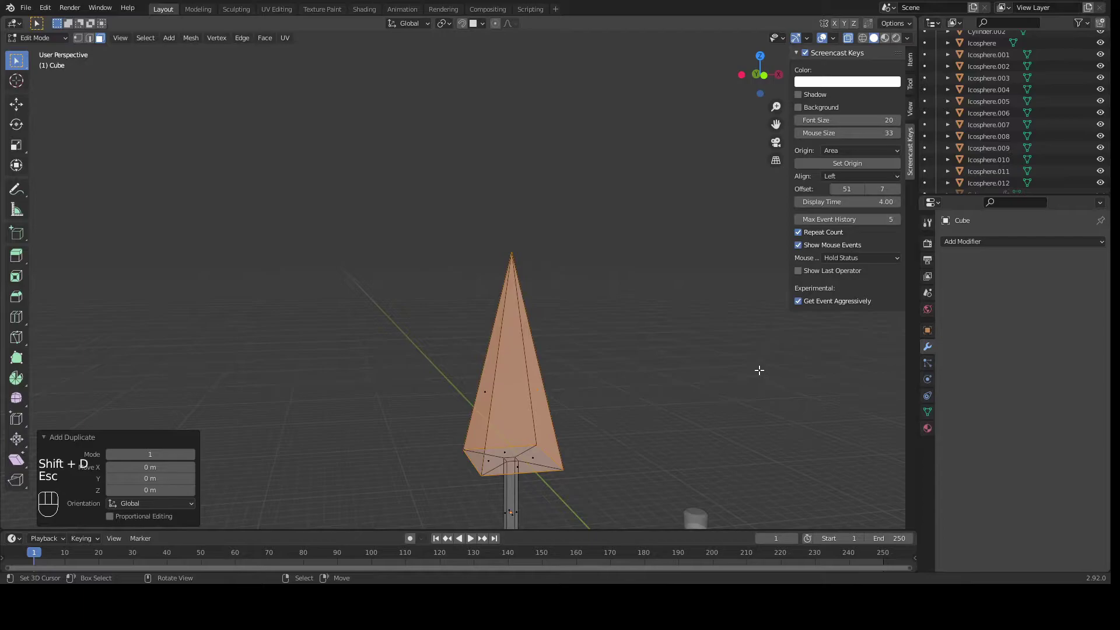
{"action": "key", "text": "s"}
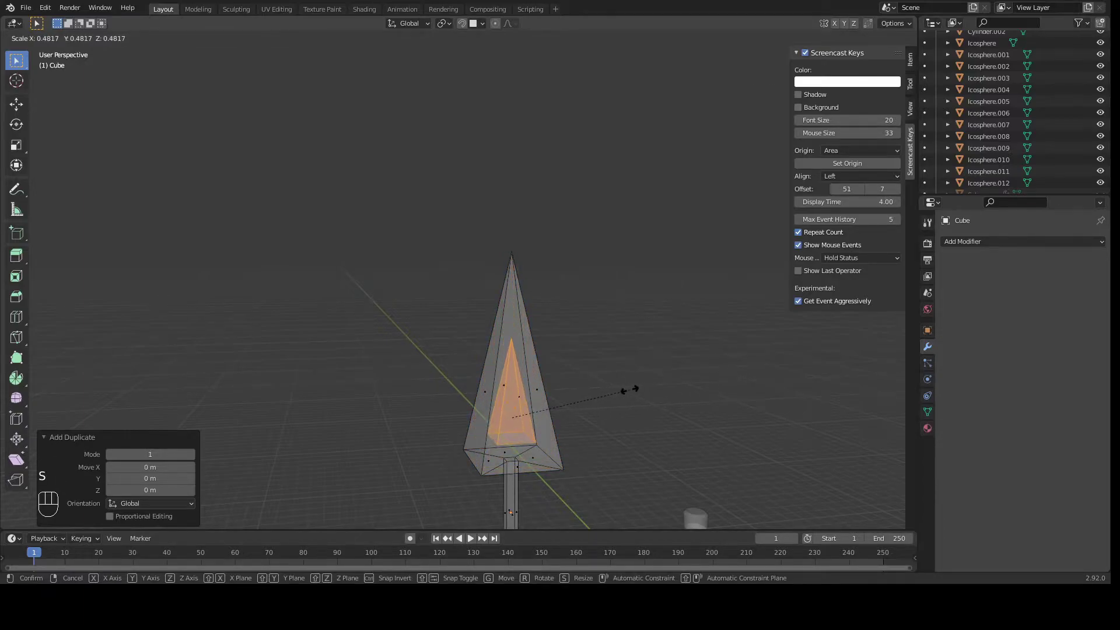
{"action": "left_click", "coordinate": [630, 389]}
Step: Raise the smaller crown copy about 4.14 m along Z so it caps the tip of the tree
{"action": "key", "text": "g"}
{"action": "key", "text": "z"}
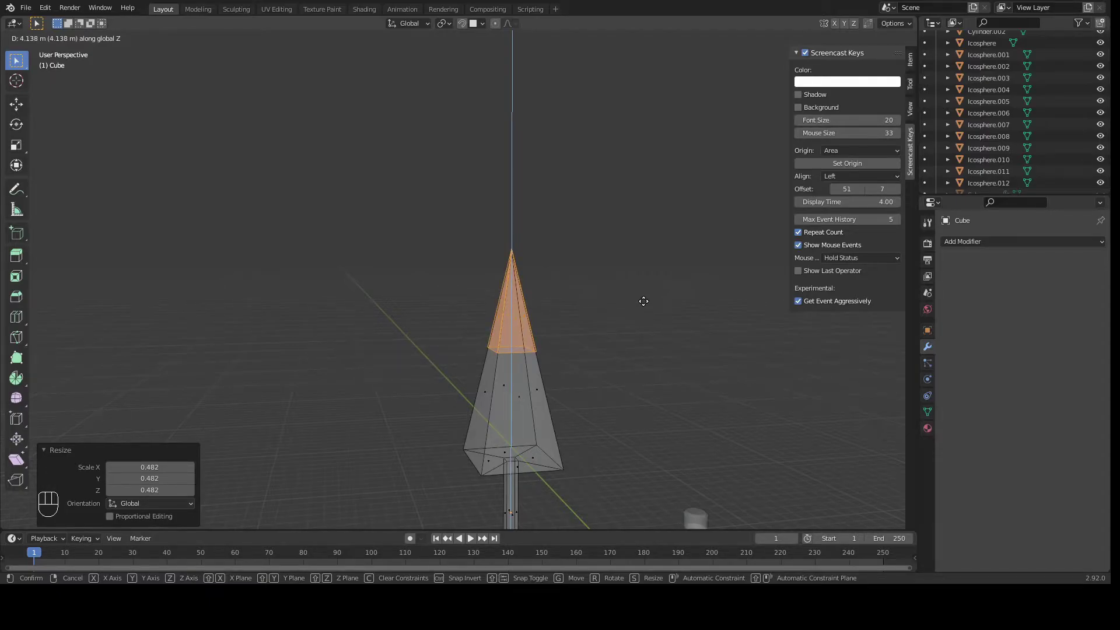
{"action": "left_click", "coordinate": [643, 301]}
Step: Separate the selected cap faces from the tree mesh as a snow piece of their own
{"action": "middle_click_drag", "start_coordinate": [577, 330], "coordinate": [548, 303]}
{"action": "middle_click_drag", "start_coordinate": [428, 305], "coordinate": [701, 330]}
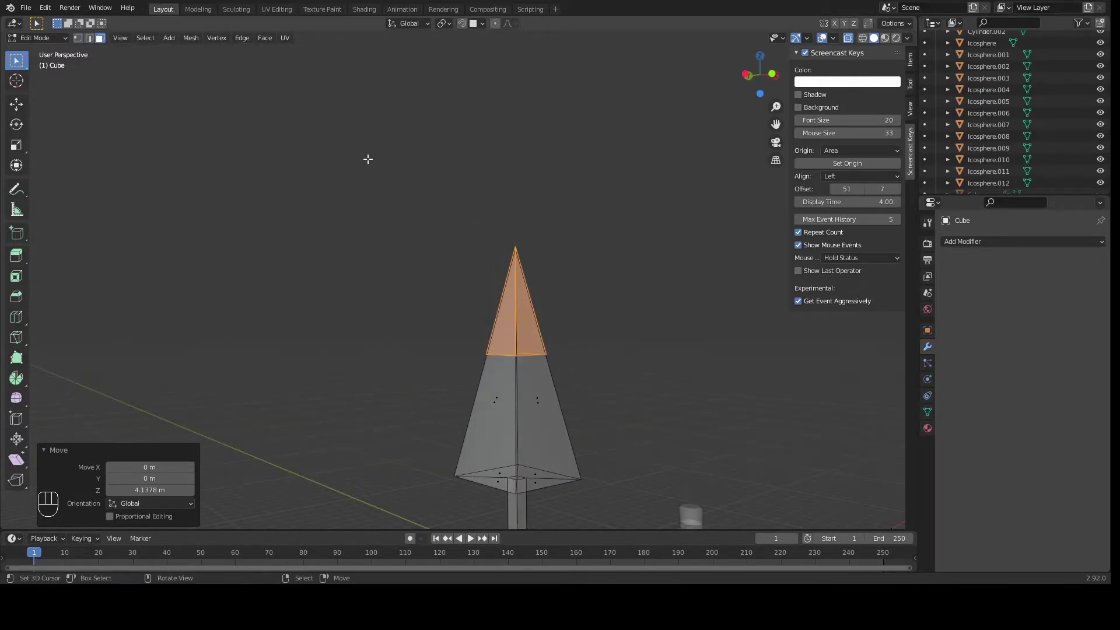
{"action": "key", "text": "p"}
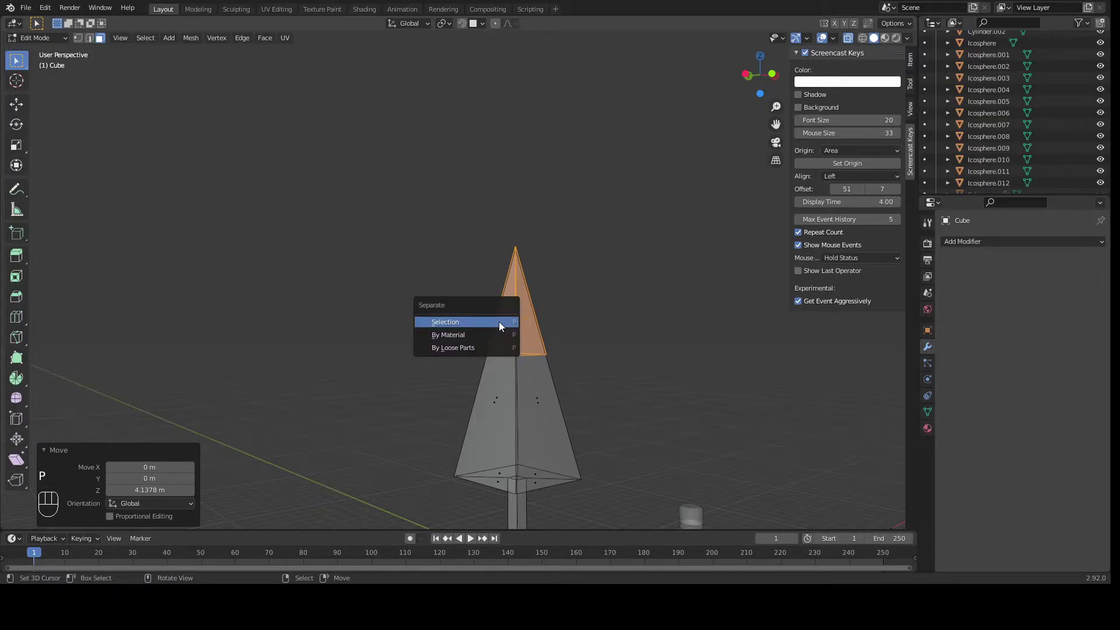
Step: Separate the selected snow-cap faces at the tree's tip into their own object and select it in Object Mode
{"action": "left_click", "coordinate": [492, 324]}
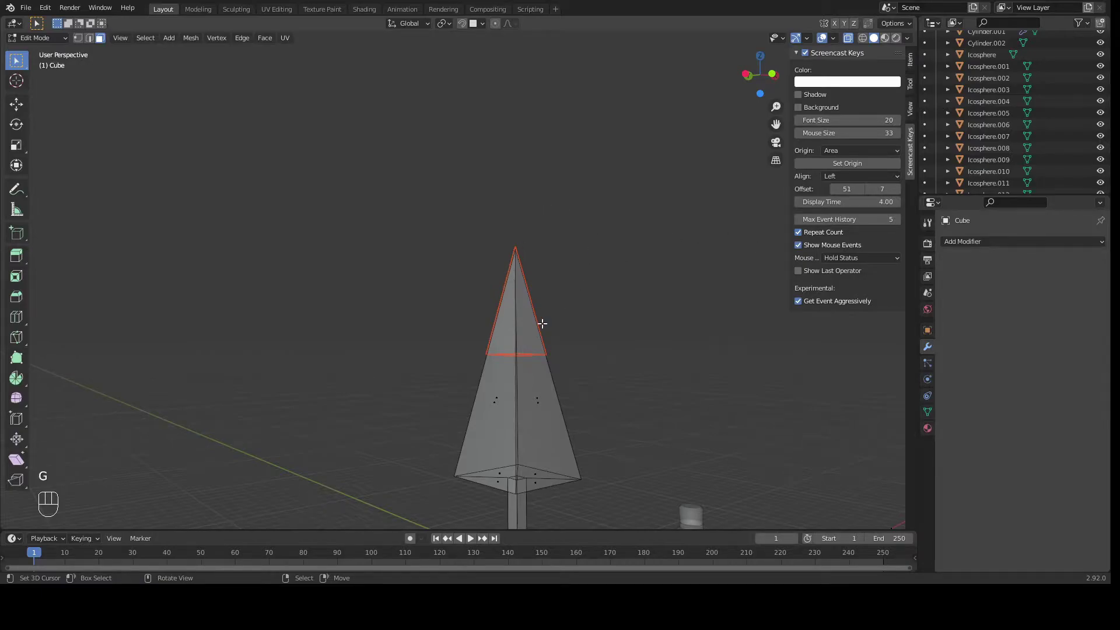
{"action": "key", "text": "Tab"}
{"action": "left_click", "coordinate": [537, 390]}
{"action": "left_click", "coordinate": [520, 316]}
{"action": "key", "text": "g"}
{"action": "key", "text": "Escape"}
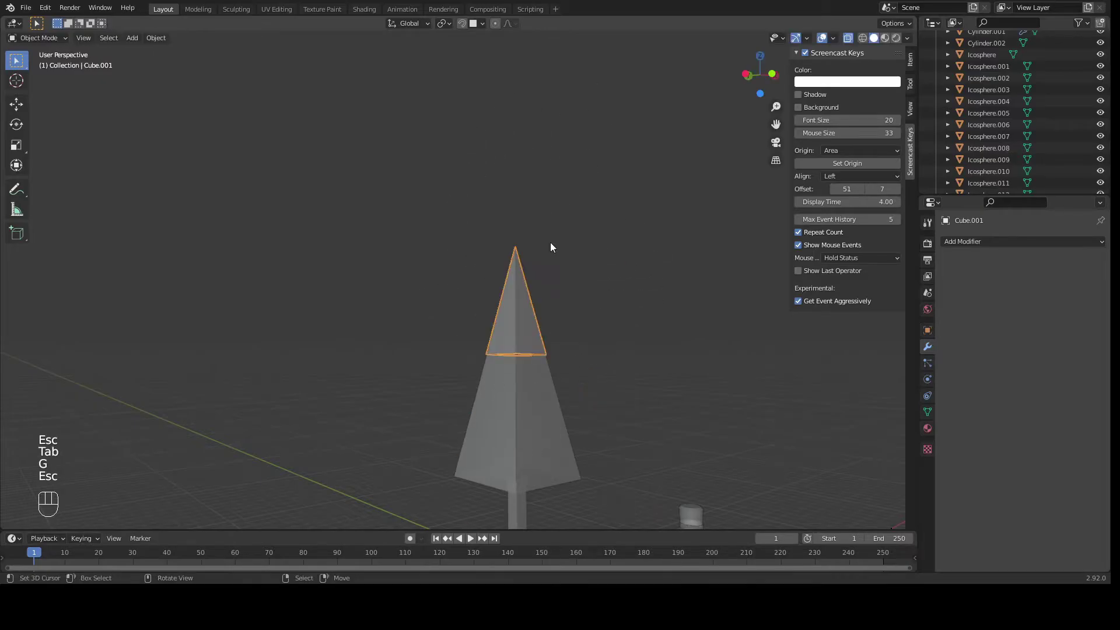
Step: Add a Solidify modifier to the tree's tip with a thickness of -0.09 m
{"action": "middle_click_drag", "start_coordinate": [570, 220], "coordinate": [524, 292]}
{"action": "left_click", "coordinate": [1006, 243]}
{"action": "scroll", "coordinate": [555, 280], "scroll_direction": "up", "scroll_amount": 2}
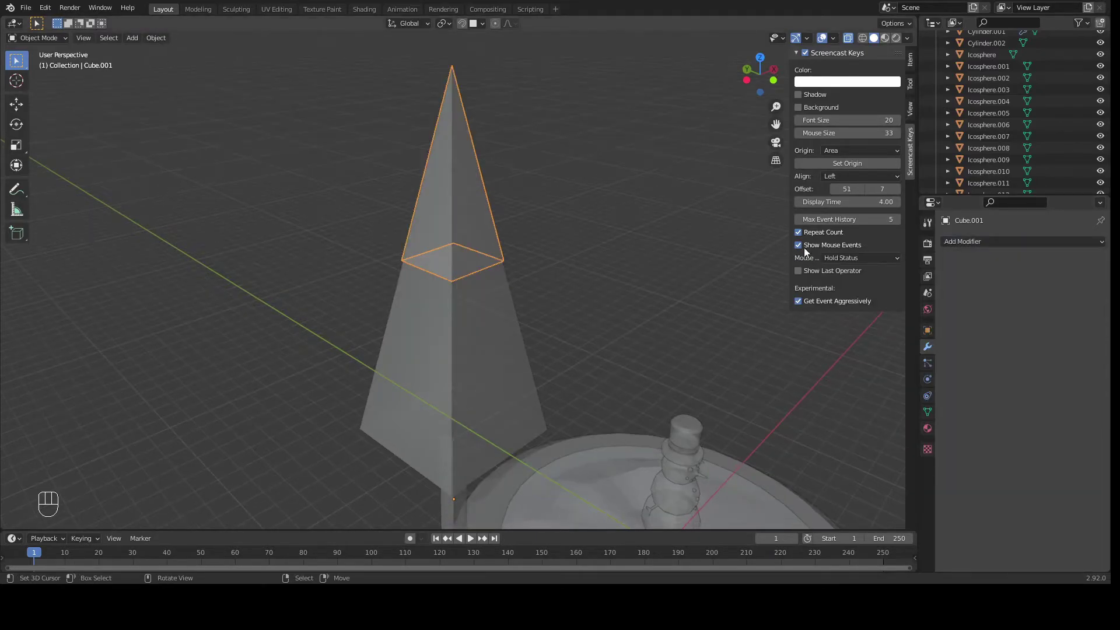
{"action": "left_click", "coordinate": [1003, 241]}
{"action": "left_click", "coordinate": [877, 438]}
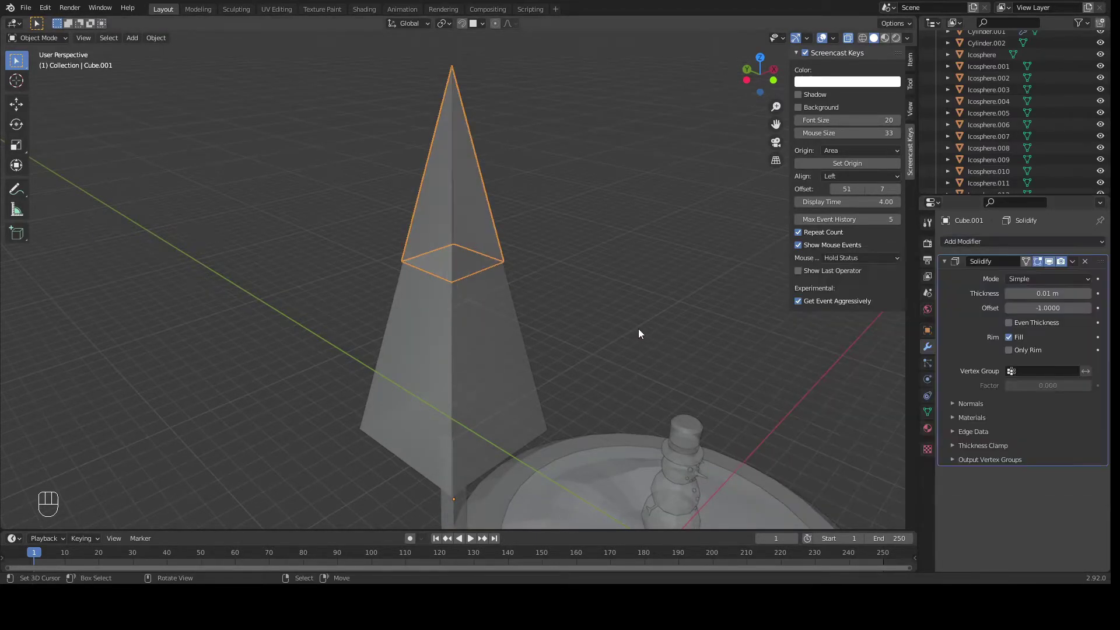
{"action": "middle_click_drag", "start_coordinate": [635, 330], "coordinate": [659, 338]}
{"action": "left_click_drag", "start_coordinate": [1045, 293], "coordinate": [1028, 292]}
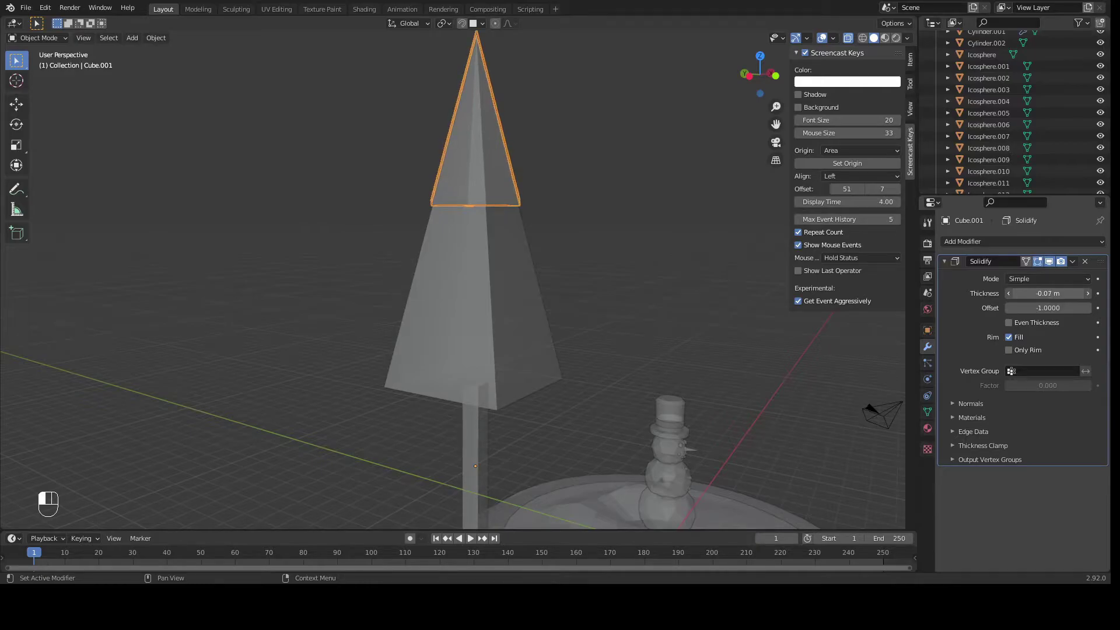
{"action": "scroll", "coordinate": [585, 204], "scroll_direction": "down", "scroll_amount": 4}
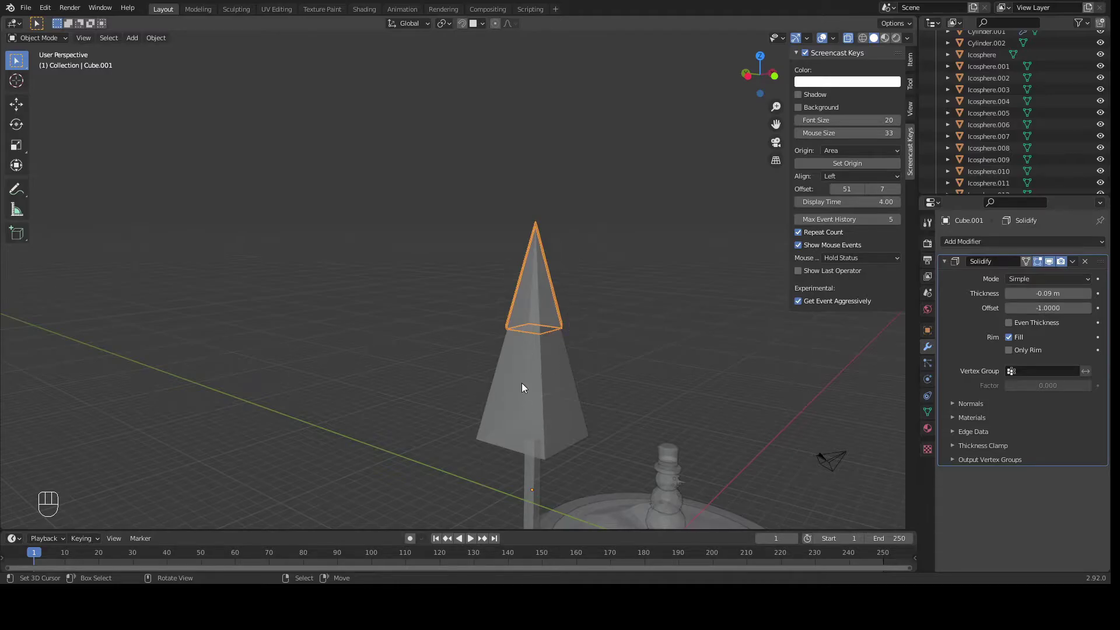
Step: Show the scene in material preview and give the lower tree object the existing brown Material.005
{"action": "left_click", "coordinate": [549, 395]}
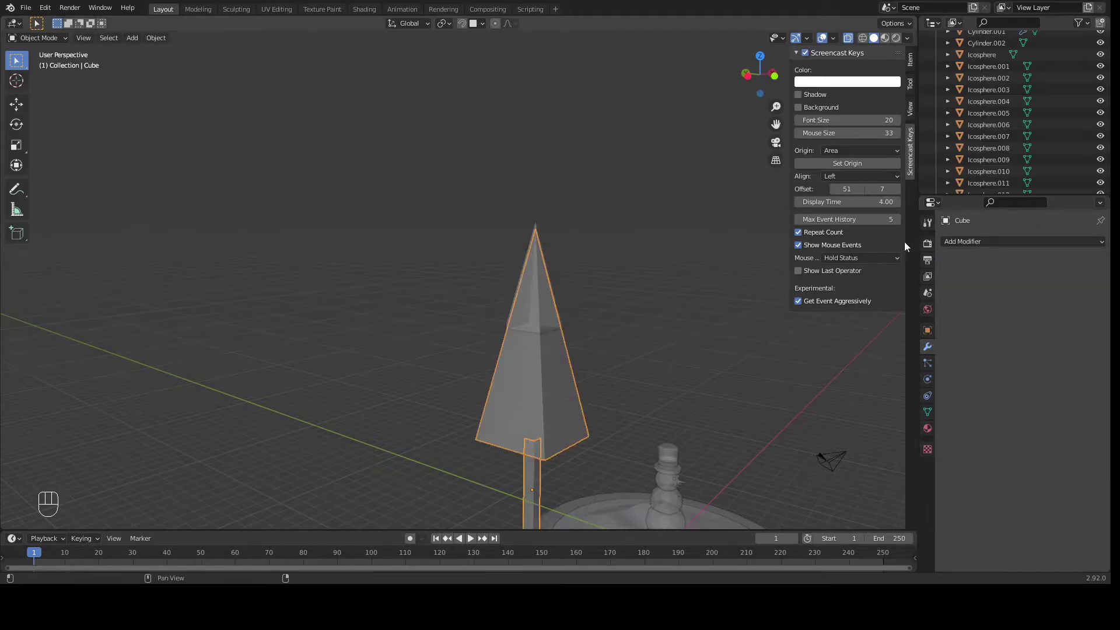
{"action": "left_click", "coordinate": [884, 38]}
{"action": "middle_click_drag", "start_coordinate": [746, 439], "coordinate": [694, 334], "text": "shift"}
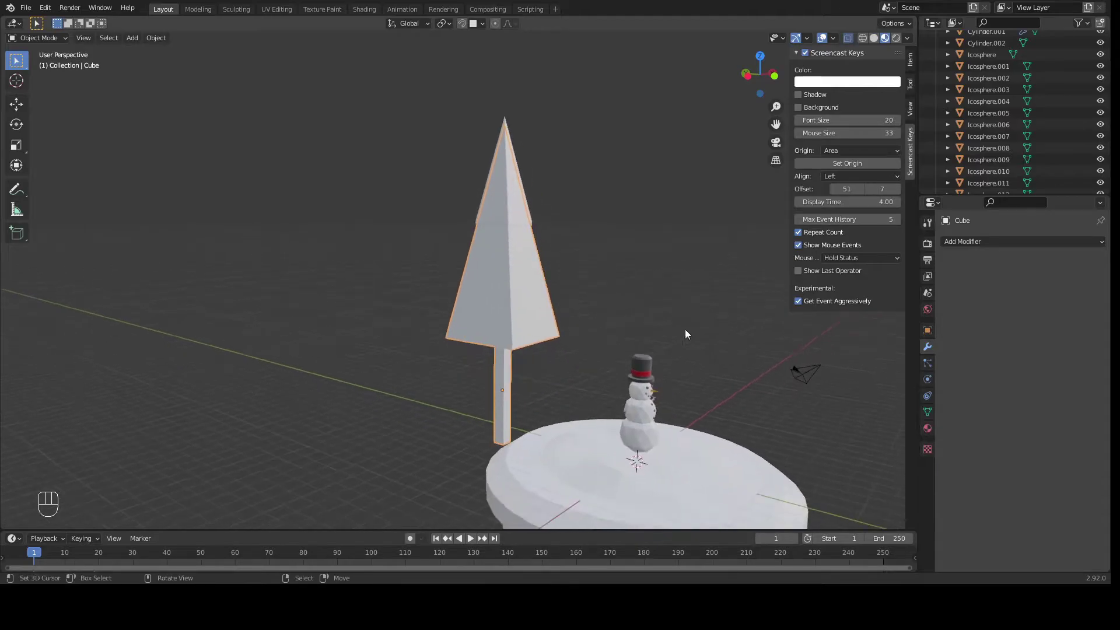
{"action": "left_click", "coordinate": [928, 428]}
{"action": "left_click", "coordinate": [999, 291]}
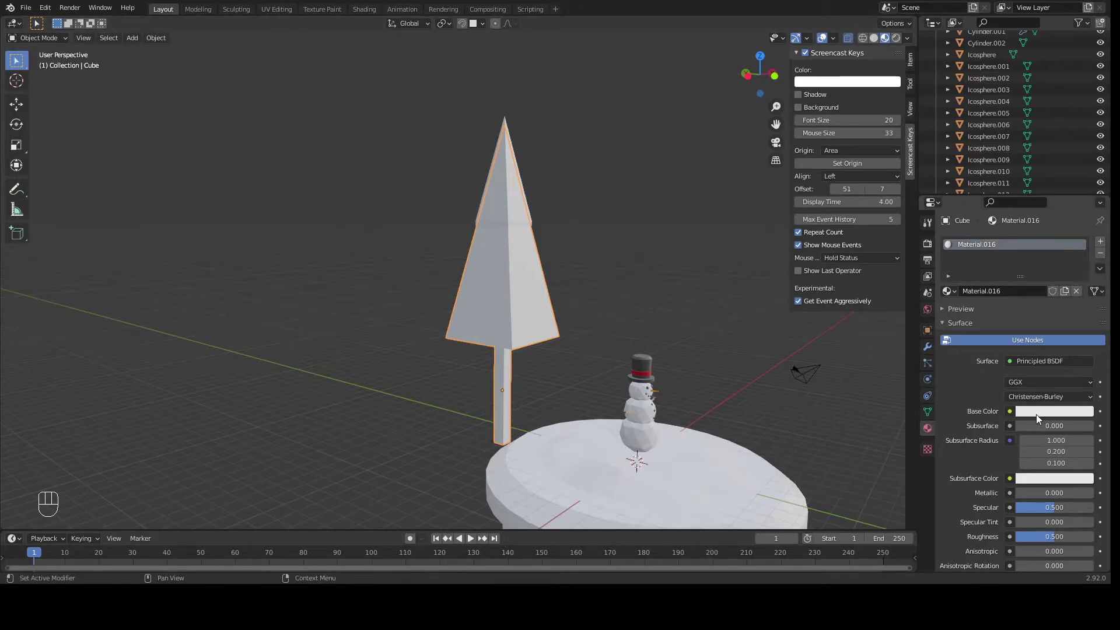
{"action": "left_click", "coordinate": [985, 292]}
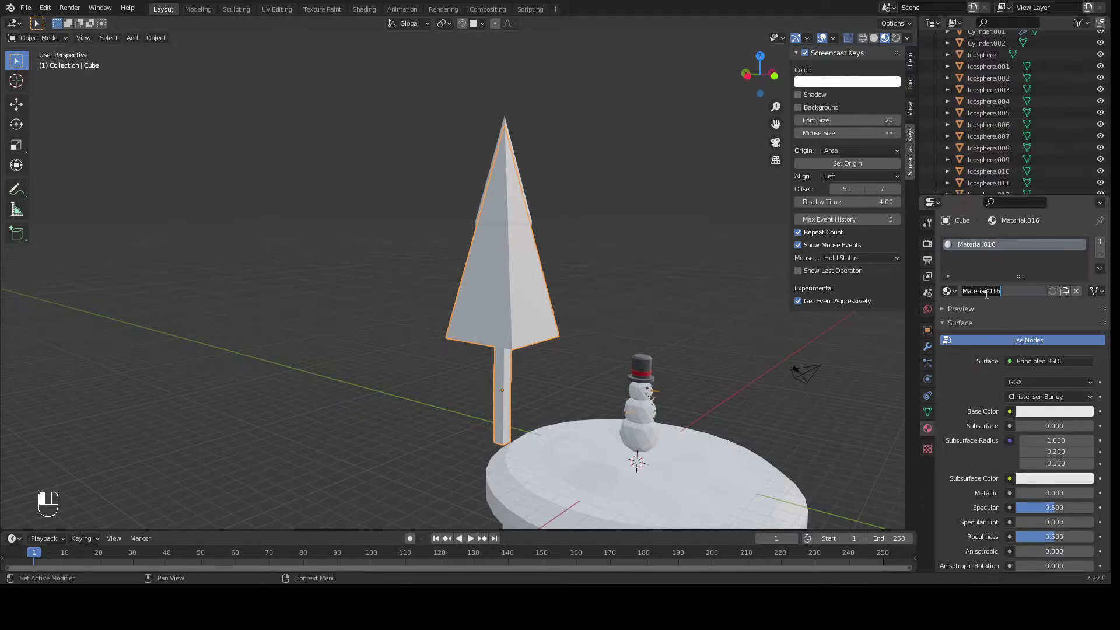
{"action": "left_click", "coordinate": [955, 291]}
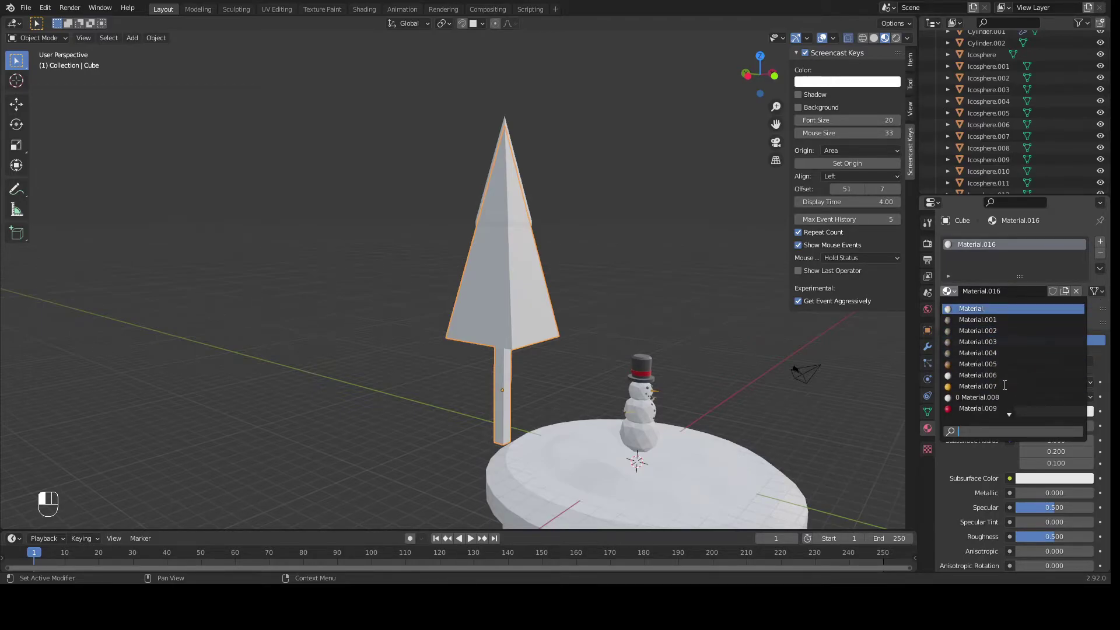
{"action": "scroll", "coordinate": [990, 376], "scroll_direction": "down", "scroll_amount": 1}
{"action": "left_click", "coordinate": [978, 354]}
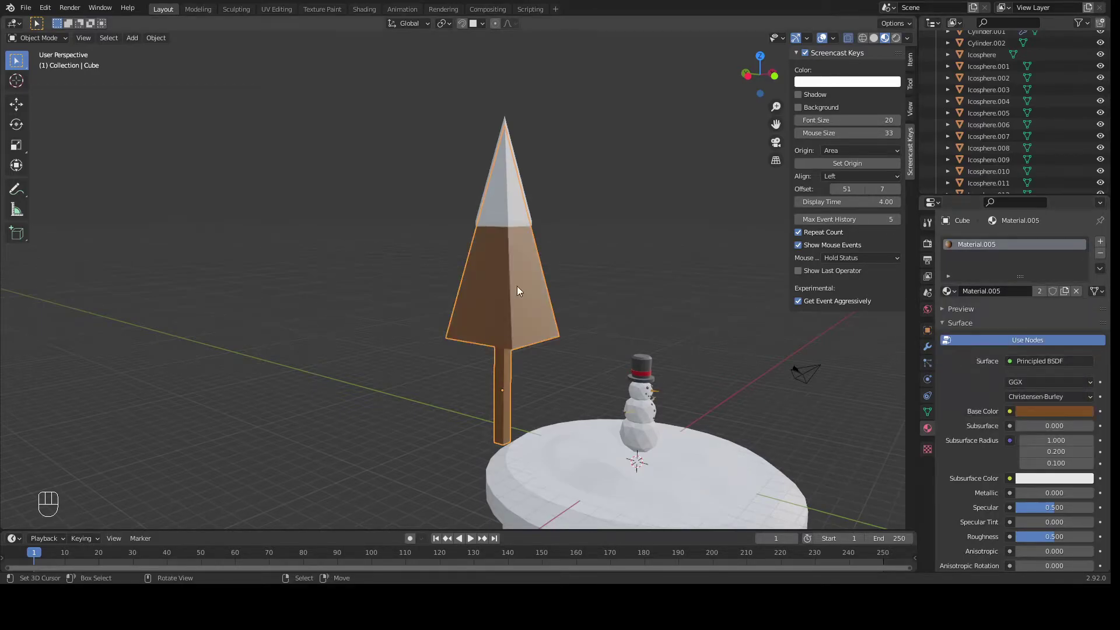
Step: In Edit Mode, select the trunk faces and invert the selection to get the foliage faces
{"action": "middle_click_drag", "start_coordinate": [521, 359], "coordinate": [508, 391]}
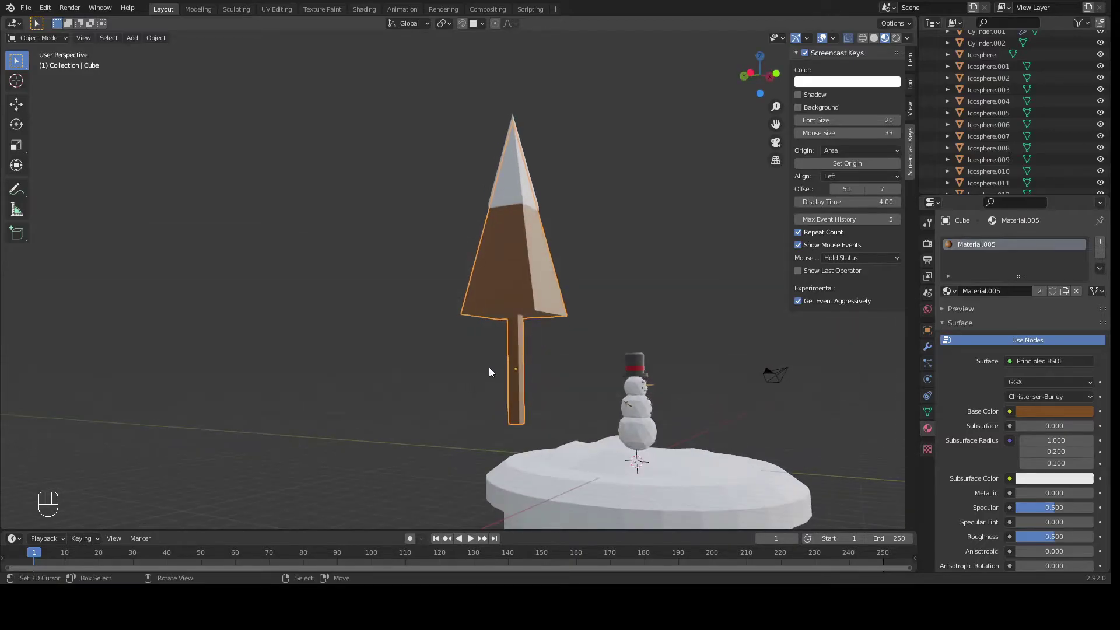
{"action": "key", "text": "Tab"}
{"action": "left_click_drag", "start_coordinate": [486, 350], "coordinate": [574, 386]}
{"action": "middle_click_drag", "start_coordinate": [574, 387], "coordinate": [540, 368]}
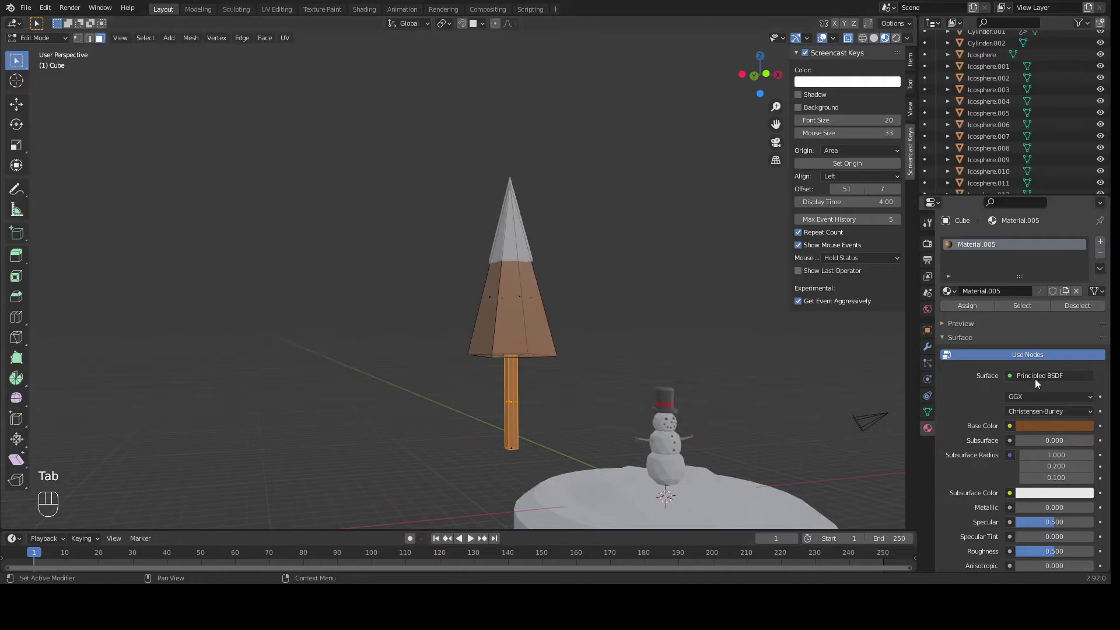
{"action": "middle_click_drag", "start_coordinate": [374, 324], "coordinate": [676, 327]}
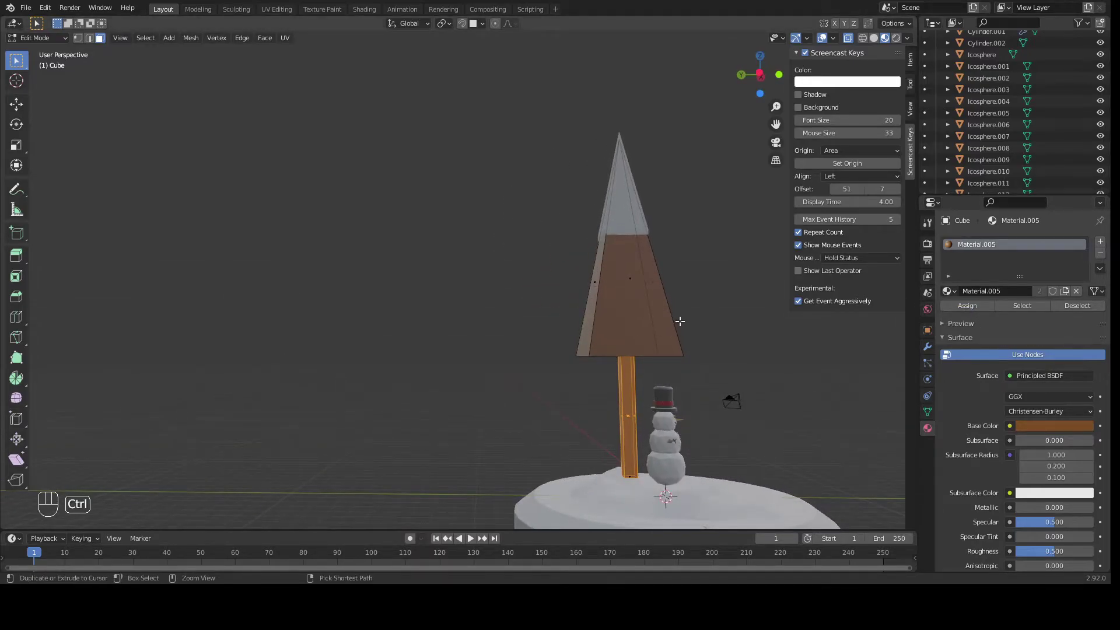
{"action": "key", "text": "ctrl+i"}
{"action": "middle_click_drag", "start_coordinate": [715, 290], "coordinate": [747, 295]}
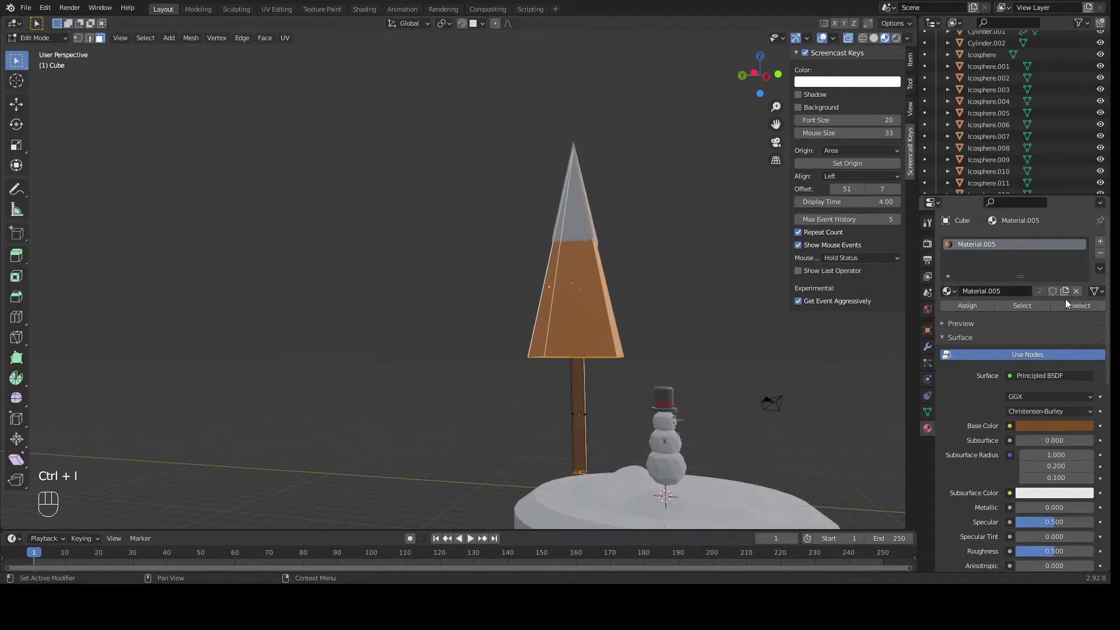
Step: Add a second material slot with a new green material, hex 227200, and assign it to the foliage faces
{"action": "left_click", "coordinate": [1100, 242]}
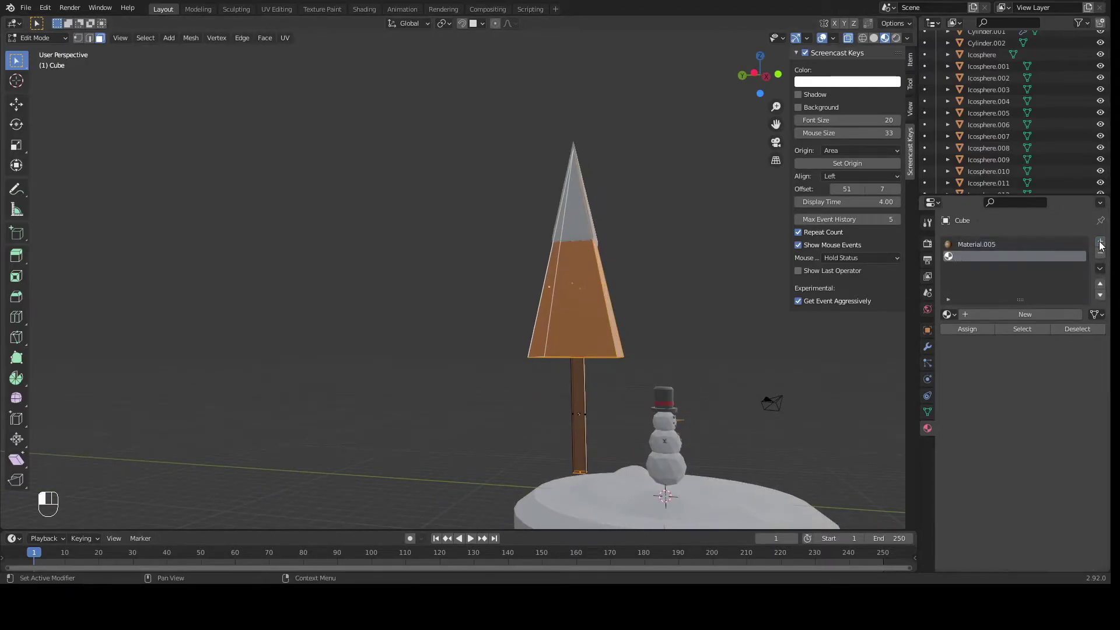
{"action": "left_click", "coordinate": [982, 318]}
{"action": "left_click", "coordinate": [1050, 450]}
{"action": "left_click_drag", "start_coordinate": [1031, 323], "coordinate": [990, 315]}
{"action": "left_click_drag", "start_coordinate": [1084, 299], "coordinate": [1085, 325]}
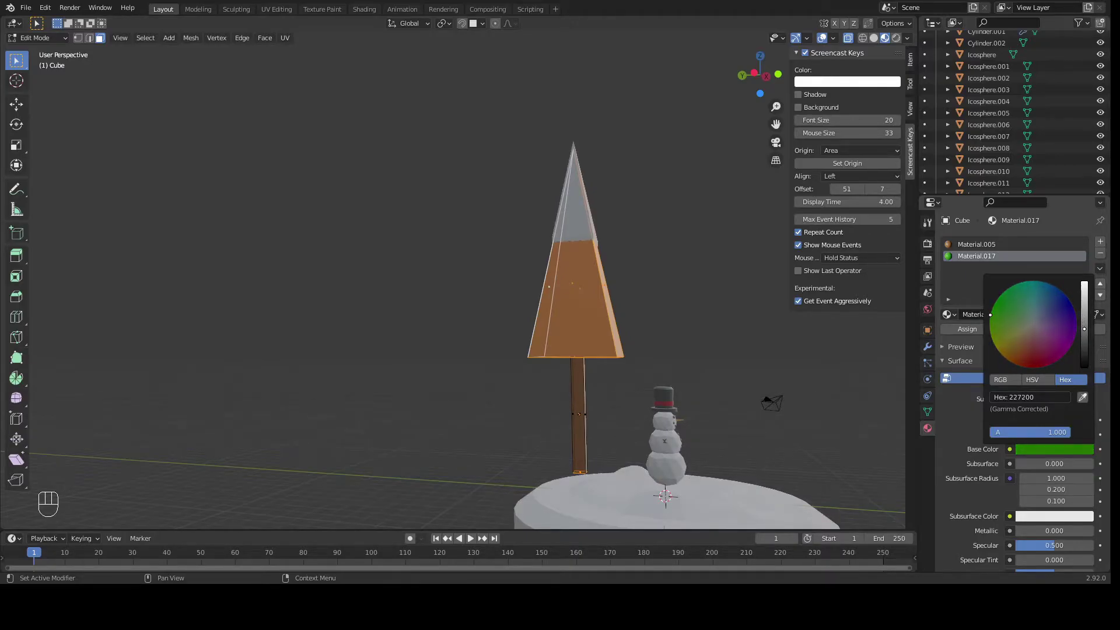
{"action": "key", "text": "Tab"}
Step: Open the mesh of the tree's foliage and trunk in Edit Mode
{"action": "middle_click_drag", "start_coordinate": [688, 315], "coordinate": [631, 357]}
{"action": "scroll", "coordinate": [631, 357], "scroll_direction": "up", "scroll_amount": 4}
{"action": "left_click", "coordinate": [551, 237]}
{"action": "middle_click_drag", "start_coordinate": [552, 242], "coordinate": [542, 198]}
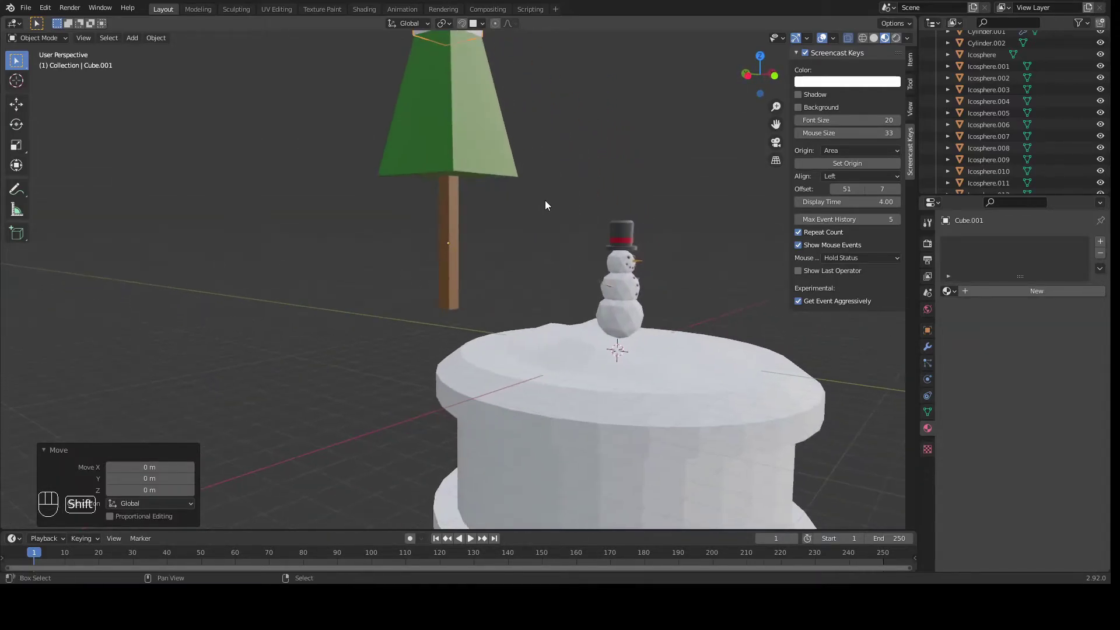
{"action": "left_click", "coordinate": [456, 255]}
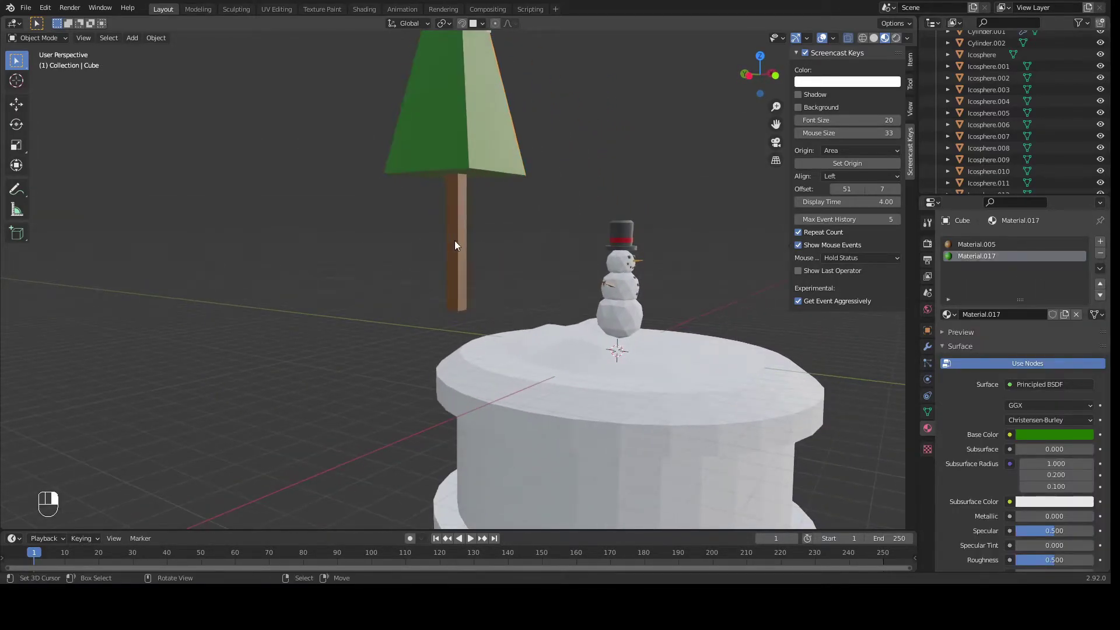
{"action": "middle_click_drag", "start_coordinate": [456, 245], "coordinate": [375, 220]}
{"action": "key", "text": "Tab"}
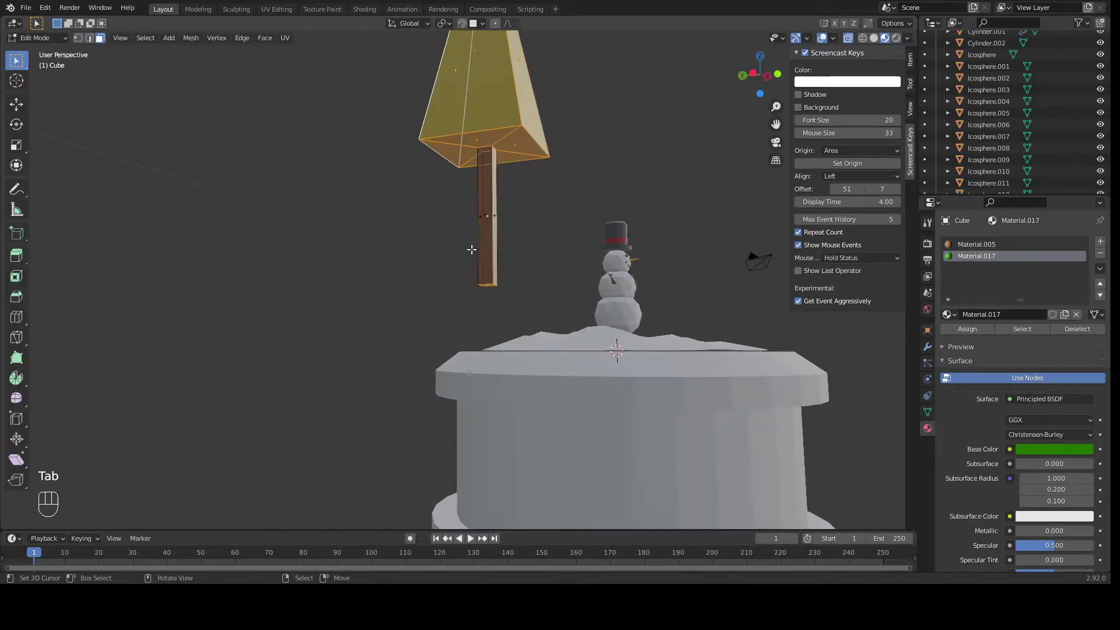
{"action": "left_click_drag", "start_coordinate": [453, 207], "coordinate": [536, 305]}
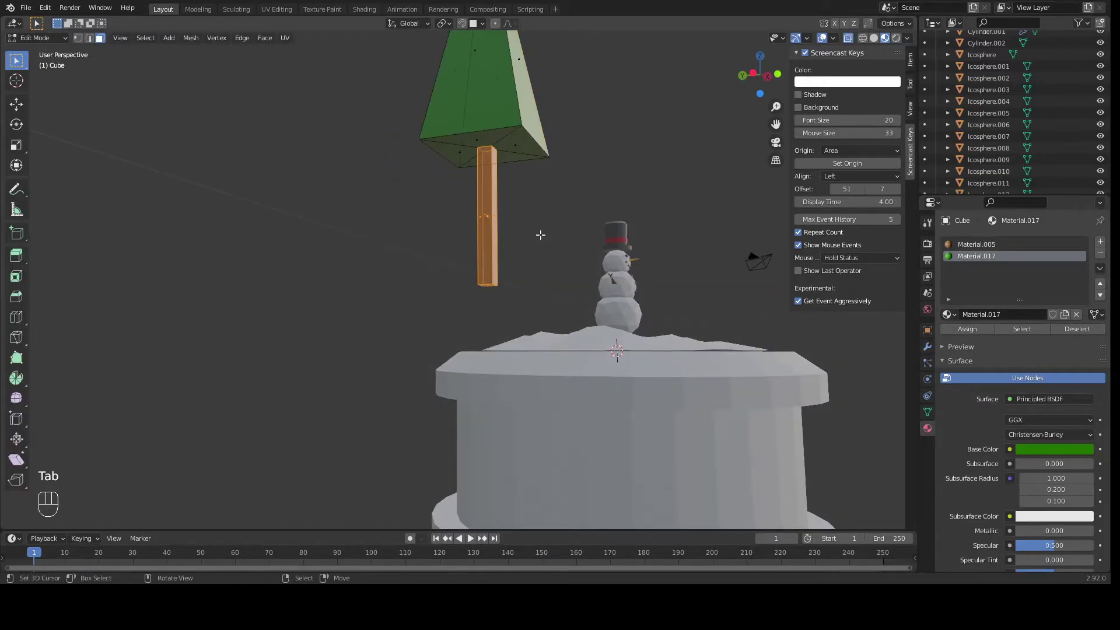
{"action": "middle_click_drag", "start_coordinate": [537, 235], "coordinate": [688, 290]}
{"action": "key", "text": "g"}
{"action": "key", "text": "z"}
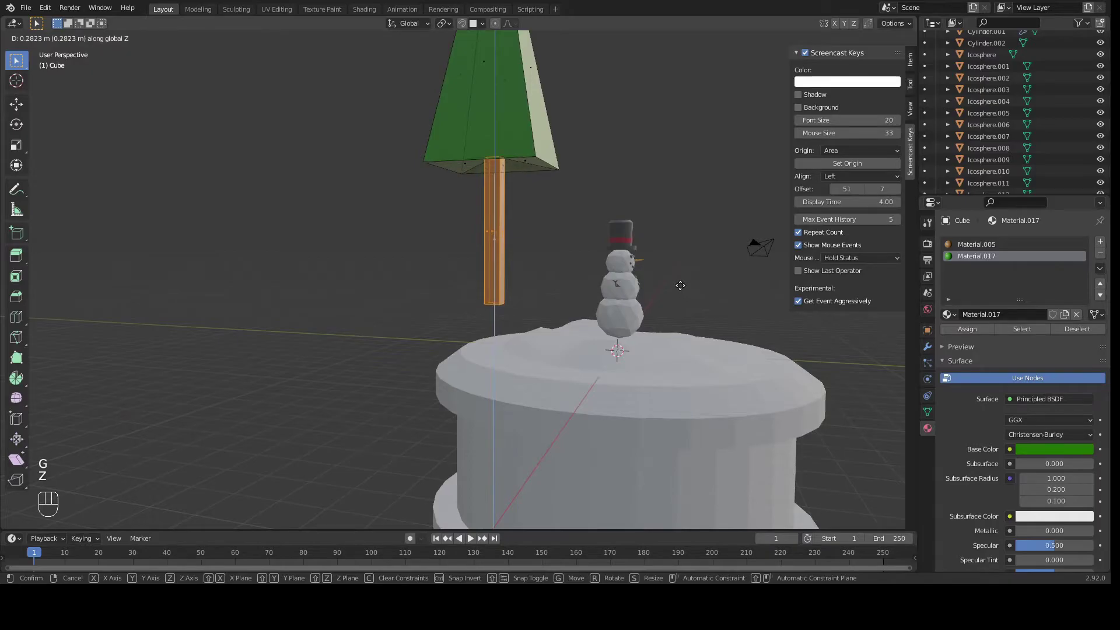
{"action": "key", "text": "Escape"}
Step: Shorten the trunk by moving its bottom face up about 1.43 m along Z
{"action": "left_click", "coordinate": [552, 333]}
{"action": "key", "text": "g"}
{"action": "key", "text": "z"}
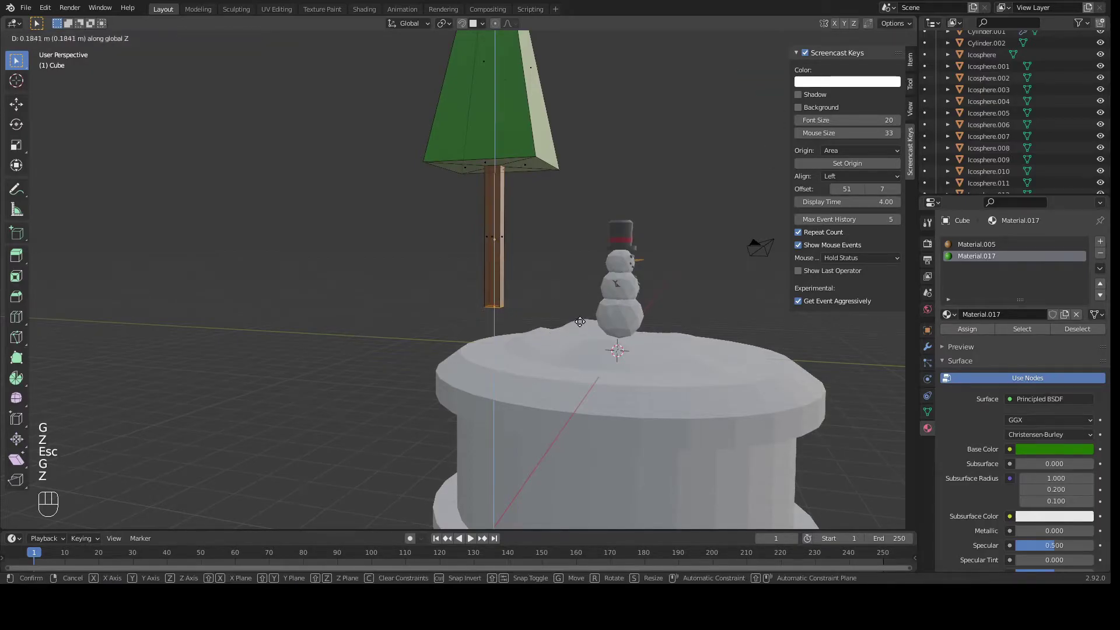
{"action": "left_click", "coordinate": [582, 287]}
{"action": "scroll", "coordinate": [600, 256], "scroll_direction": "down", "scroll_amount": 3}
{"action": "middle_click_drag", "start_coordinate": [688, 225], "coordinate": [538, 215]}
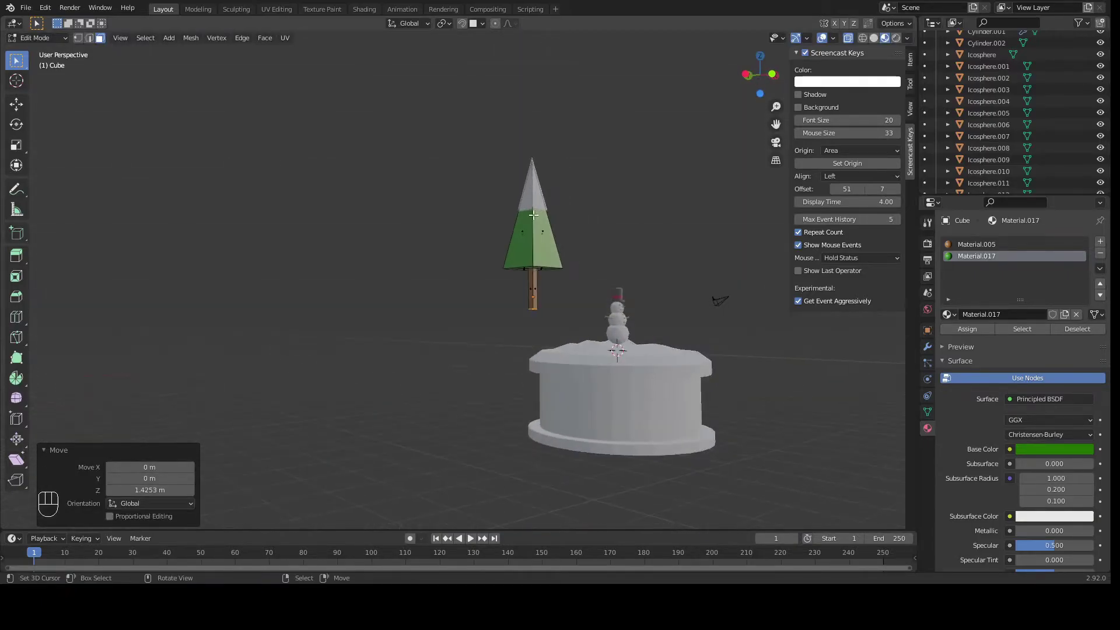
Step: Select both parts of the tree in Object Mode, move them over to the snow base and scale them down
{"action": "key", "text": "Tab"}
{"action": "left_click_drag", "start_coordinate": [452, 140], "coordinate": [574, 325]}
{"action": "middle_click_drag", "start_coordinate": [574, 326], "coordinate": [517, 292]}
{"action": "key", "text": "g"}
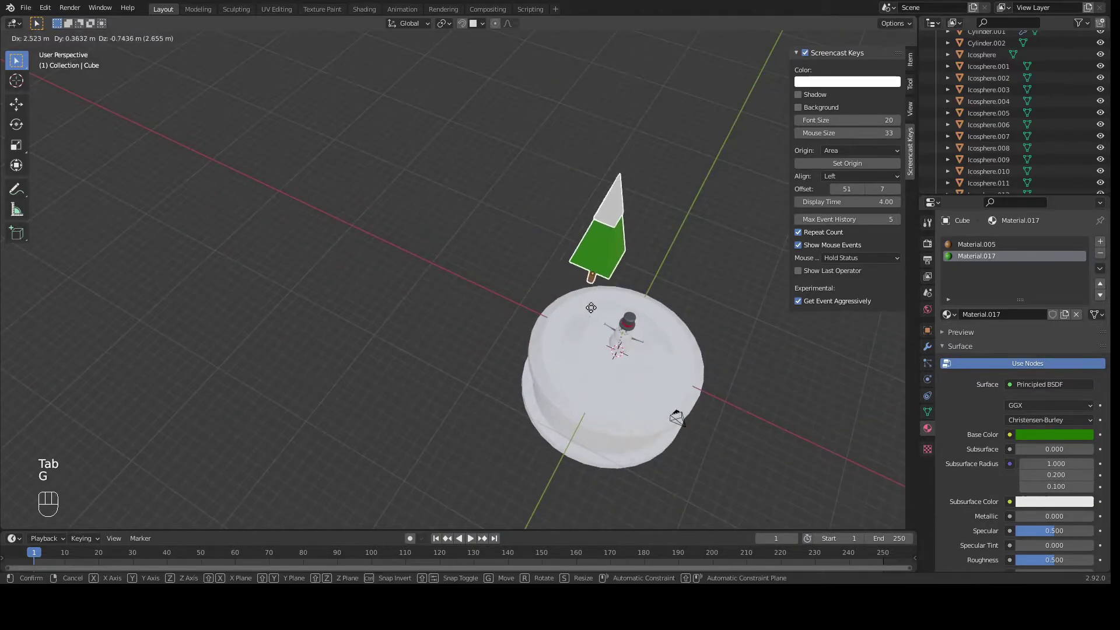
{"action": "left_click", "coordinate": [671, 314]}
{"action": "middle_click_drag", "start_coordinate": [670, 314], "coordinate": [666, 393]}
{"action": "key", "text": "s"}
{"action": "left_click", "coordinate": [713, 312]}
Step: Position the tree on the snow beside the snowman, checking its placement in solid and material preview shading
{"action": "key", "text": "g"}
{"action": "left_click", "coordinate": [562, 366]}
{"action": "middle_click_drag", "start_coordinate": [562, 366], "coordinate": [853, 50]}
{"action": "left_click", "coordinate": [873, 38]}
{"action": "mouse_move", "coordinate": [701, 271]}
{"action": "middle_mouse_down"}
{"action": "mouse_move", "coordinate": [702, 327]}
{"action": "mouse_move", "coordinate": [562, 342]}
{"action": "mouse_move", "coordinate": [615, 320]}
{"action": "mouse_move", "coordinate": [604, 283]}
{"action": "middle_mouse_up"}
{"action": "key", "text": "g"}
{"action": "left_click", "coordinate": [551, 304]}
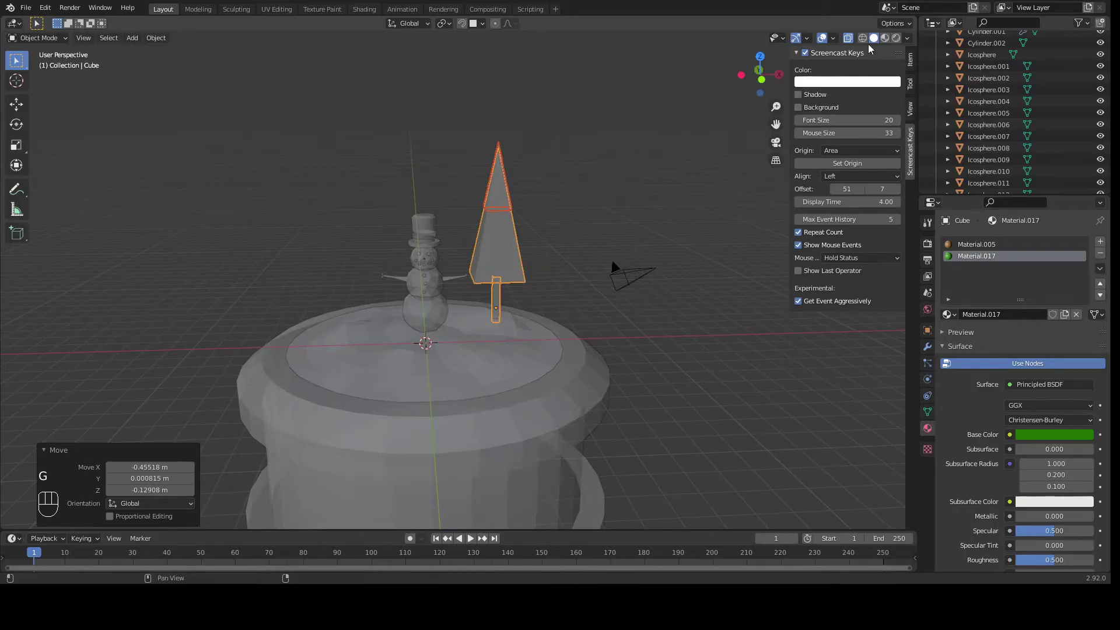
{"action": "left_click", "coordinate": [894, 39]}
{"action": "mouse_move", "coordinate": [630, 274]}
{"action": "middle_mouse_down"}
{"action": "mouse_move", "coordinate": [607, 257]}
{"action": "mouse_move", "coordinate": [467, 253]}
{"action": "mouse_move", "coordinate": [571, 321]}
{"action": "mouse_move", "coordinate": [566, 282]}
{"action": "middle_mouse_up"}
{"action": "key", "text": "g"}
{"action": "left_click", "coordinate": [512, 284]}
Step: Duplicate the tree and place the copy on the snow on the snowman's other side
{"action": "key", "text": "shift+d"}
{"action": "left_click", "coordinate": [332, 309]}
{"action": "middle_click_drag", "start_coordinate": [329, 315], "coordinate": [519, 262]}
{"action": "key", "text": "g"}
{"action": "left_click", "coordinate": [477, 234]}
{"action": "key", "text": "g"}
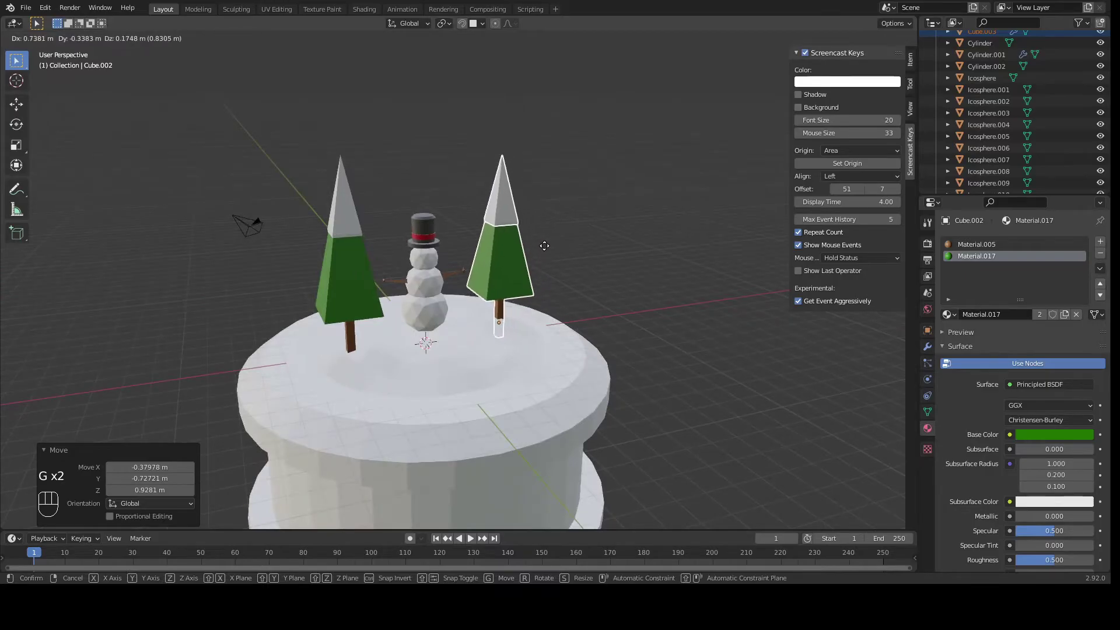
{"action": "left_click", "coordinate": [546, 244]}
Step: Rotate the duplicated tree about the global Z axis
{"action": "key", "text": "r"}
{"action": "key", "text": "z"}
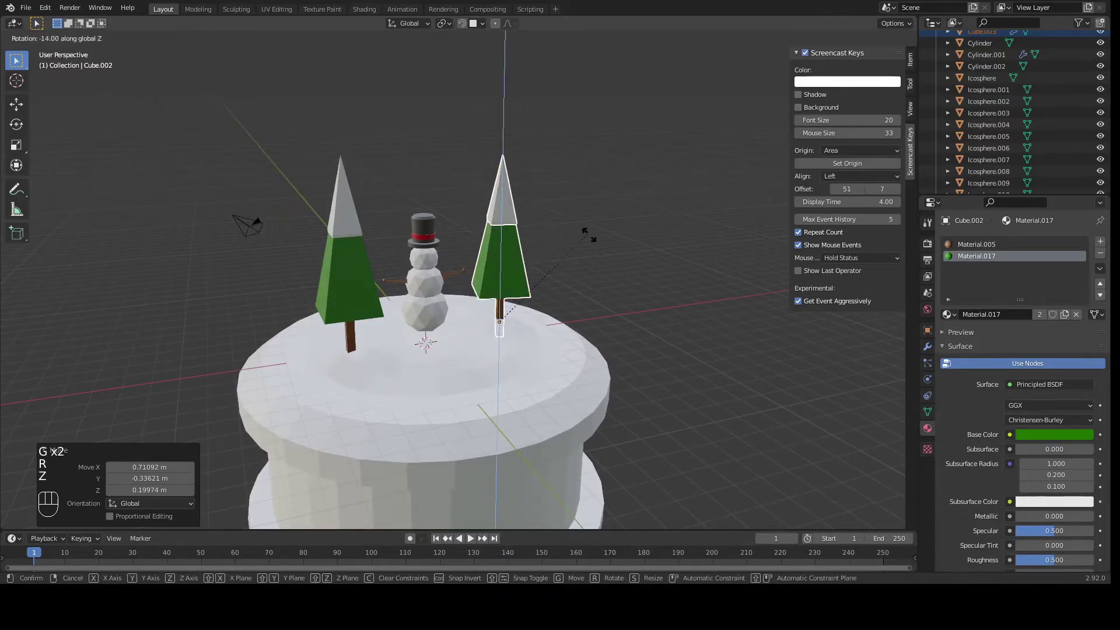
{"action": "left_click", "coordinate": [533, 308]}
{"action": "middle_click_drag", "start_coordinate": [533, 308], "coordinate": [688, 312]}
{"action": "key", "text": "g"}
{"action": "key", "text": "z"}
{"action": "key", "text": "Escape"}
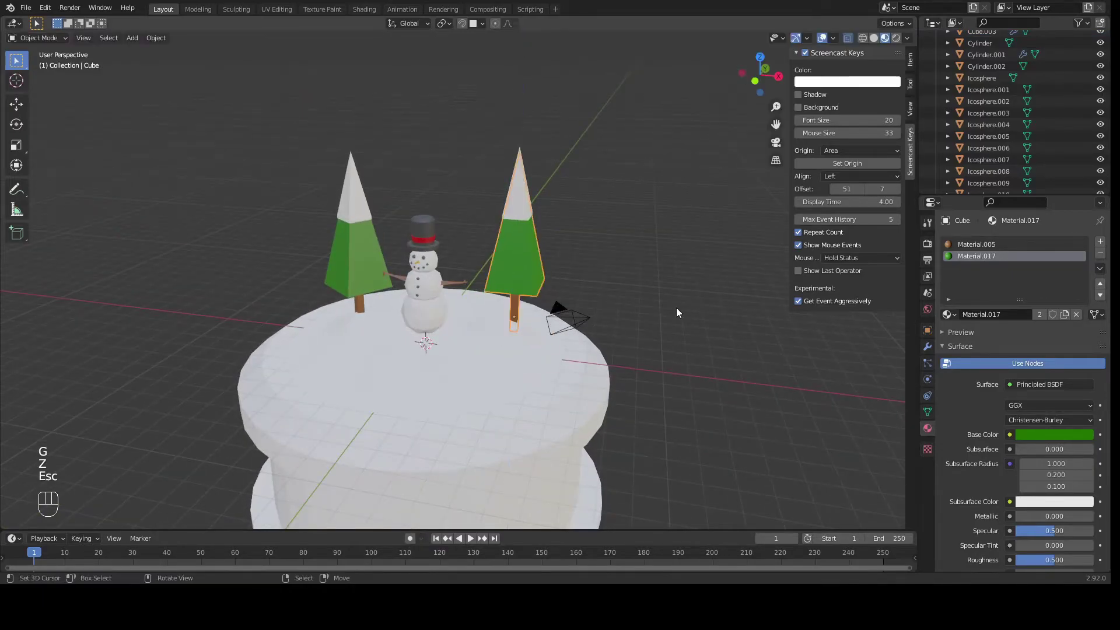
Step: Select both parts of the original tree and rotate them -21.1° about the global Z axis
{"action": "left_click_drag", "start_coordinate": [603, 125], "coordinate": [479, 333]}
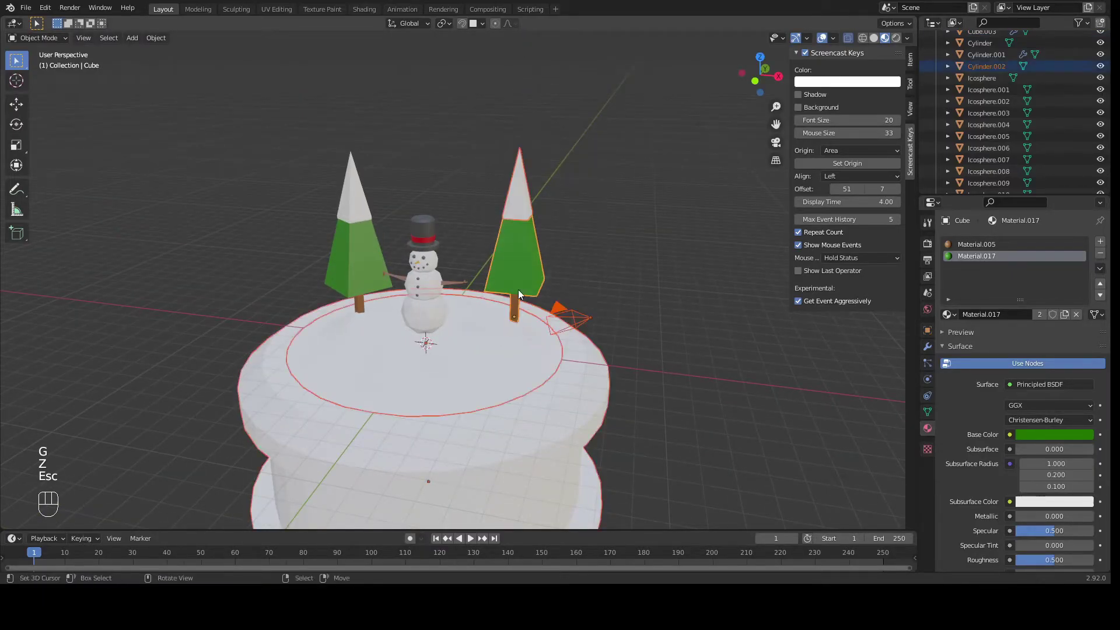
{"action": "left_click_drag", "start_coordinate": [625, 128], "coordinate": [481, 283]}
{"action": "middle_click_drag", "start_coordinate": [480, 283], "coordinate": [576, 229]}
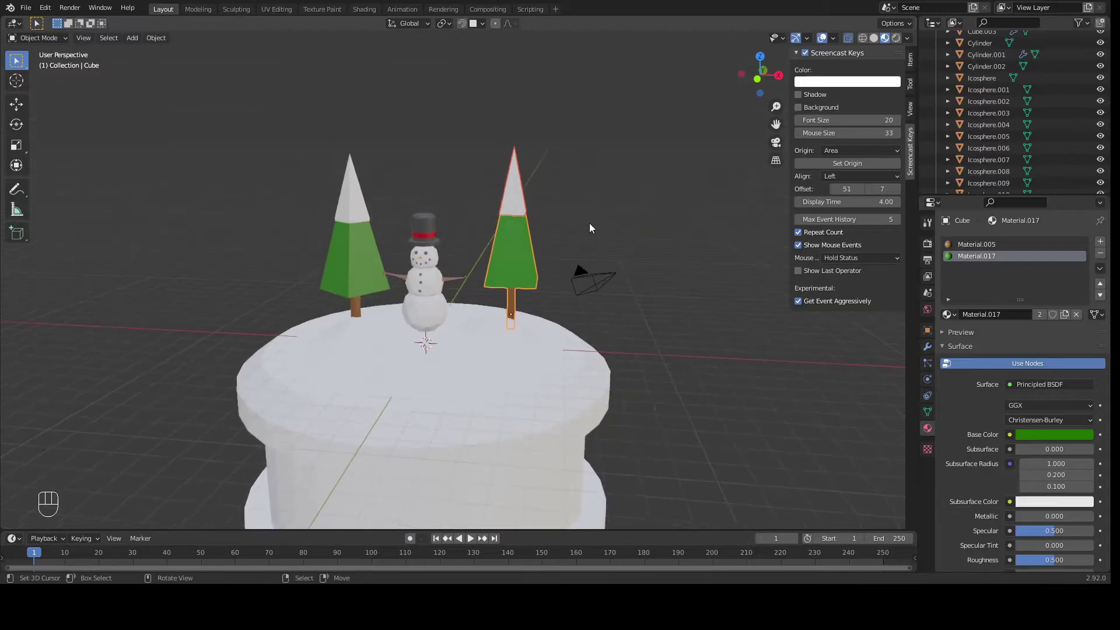
{"action": "key", "text": "g"}
{"action": "key", "text": "Escape"}
{"action": "key", "text": "r"}
{"action": "key", "text": "z"}
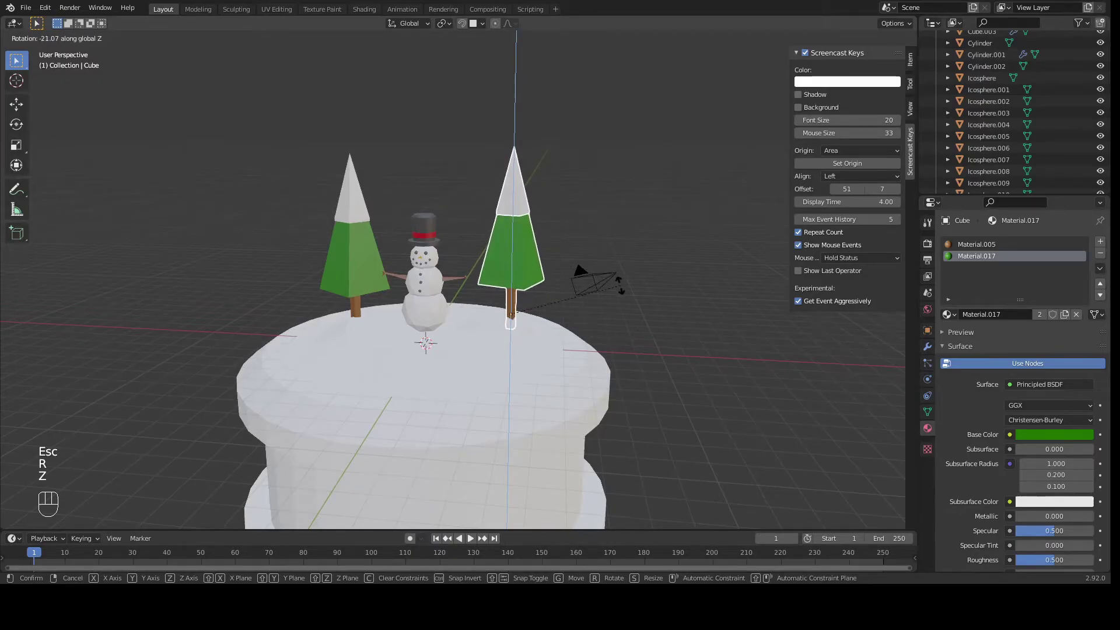
{"action": "left_click", "coordinate": [620, 286]}
Step: Unhide the Sphere object so the globe shows around the snowman and trees
{"action": "middle_click_drag", "start_coordinate": [620, 286], "coordinate": [712, 258]}
{"action": "scroll", "coordinate": [1026, 146], "scroll_direction": "down", "scroll_amount": 3}
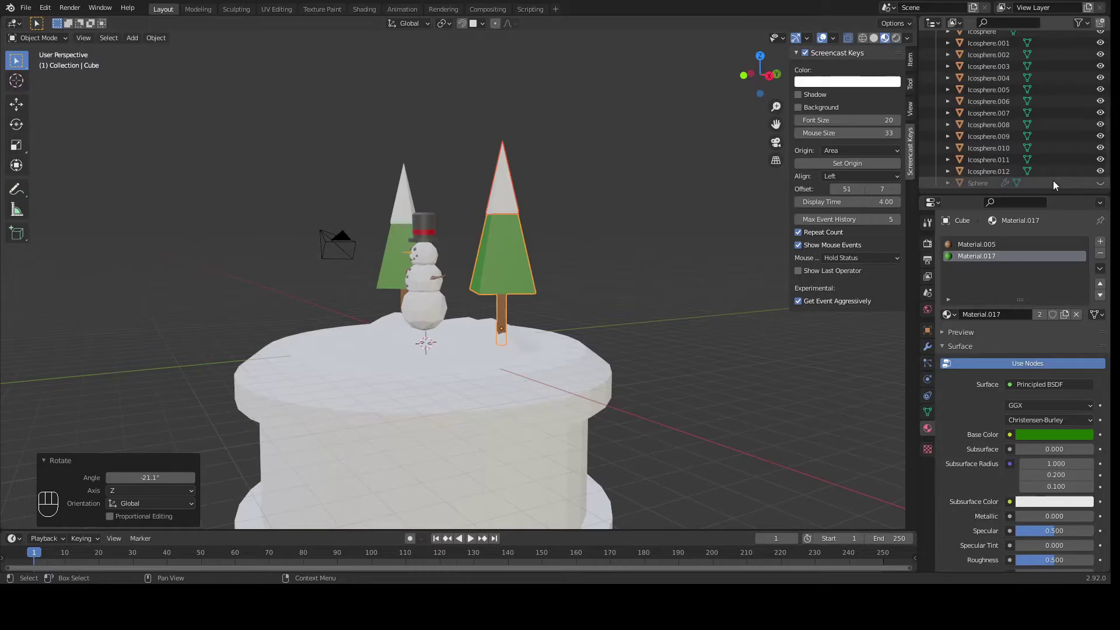
{"action": "left_click", "coordinate": [1099, 183]}
{"action": "middle_click_drag", "start_coordinate": [642, 153], "coordinate": [703, 105]}
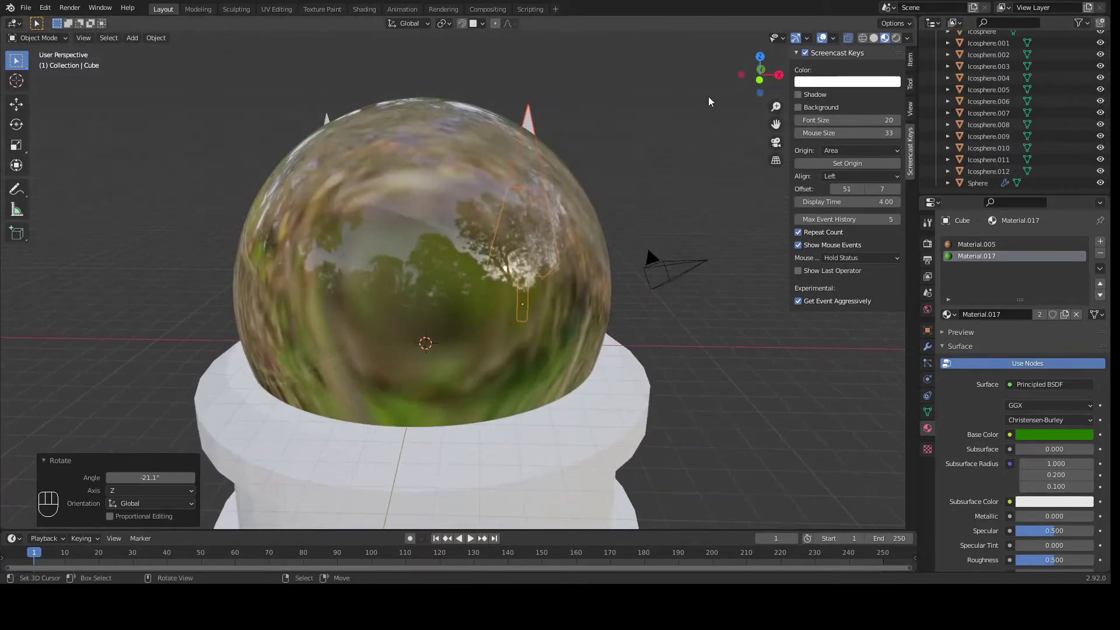
Step: Scale the selected tree uniformly to about 0.85 while viewing the scene in wireframe
{"action": "left_click", "coordinate": [862, 38]}
{"action": "key", "text": "s"}
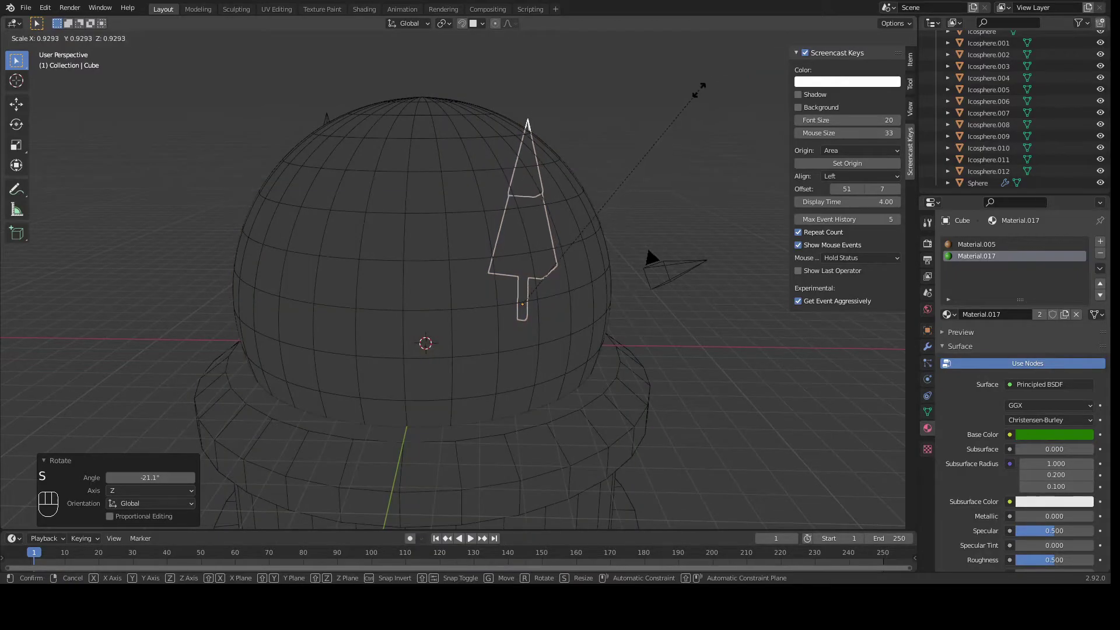
{"action": "left_click", "coordinate": [683, 110]}
{"action": "middle_click_drag", "start_coordinate": [683, 110], "coordinate": [403, 107]}
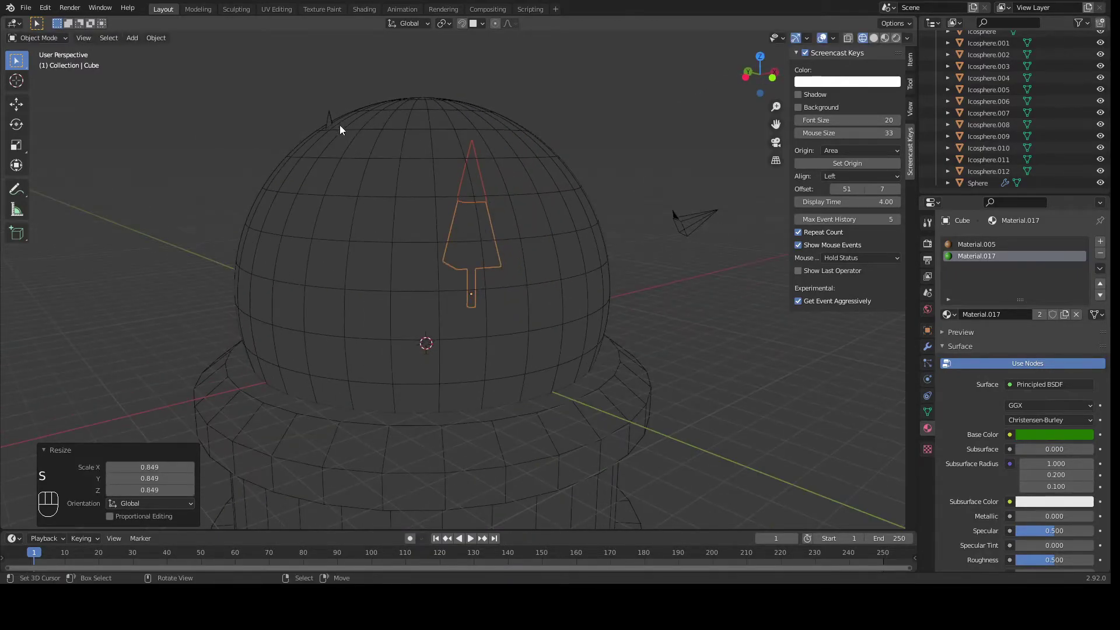
Step: Hide the globe sphere and scale the tree on the snowman's other side uniformly to about 0.82
{"action": "left_click", "coordinate": [449, 120]}
{"action": "key", "text": "h"}
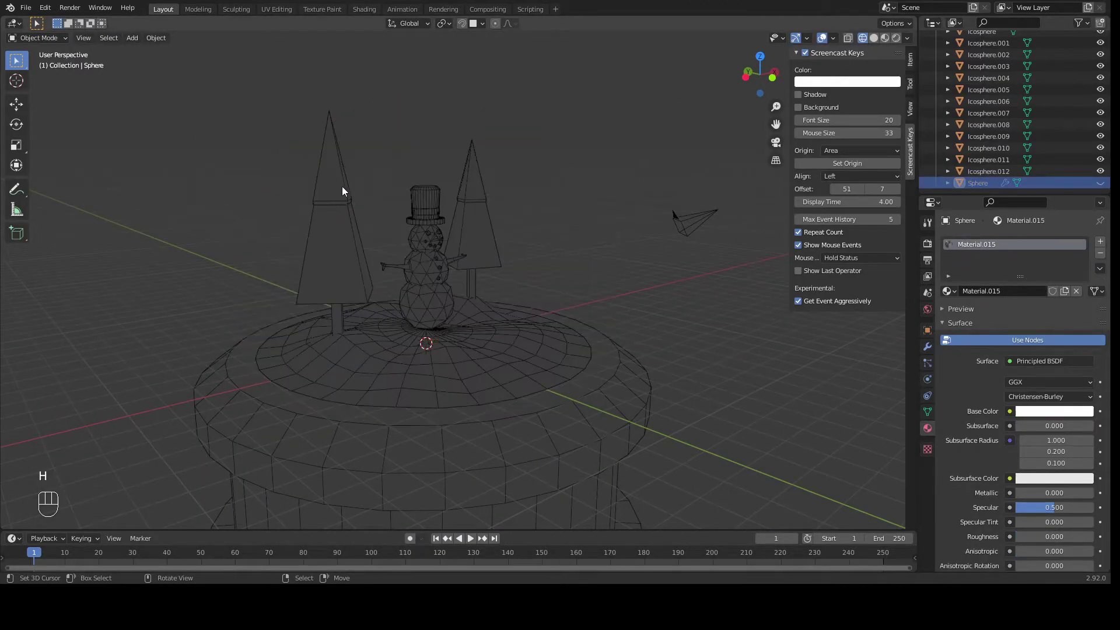
{"action": "left_click", "coordinate": [344, 250]}
{"action": "key", "text": "s"}
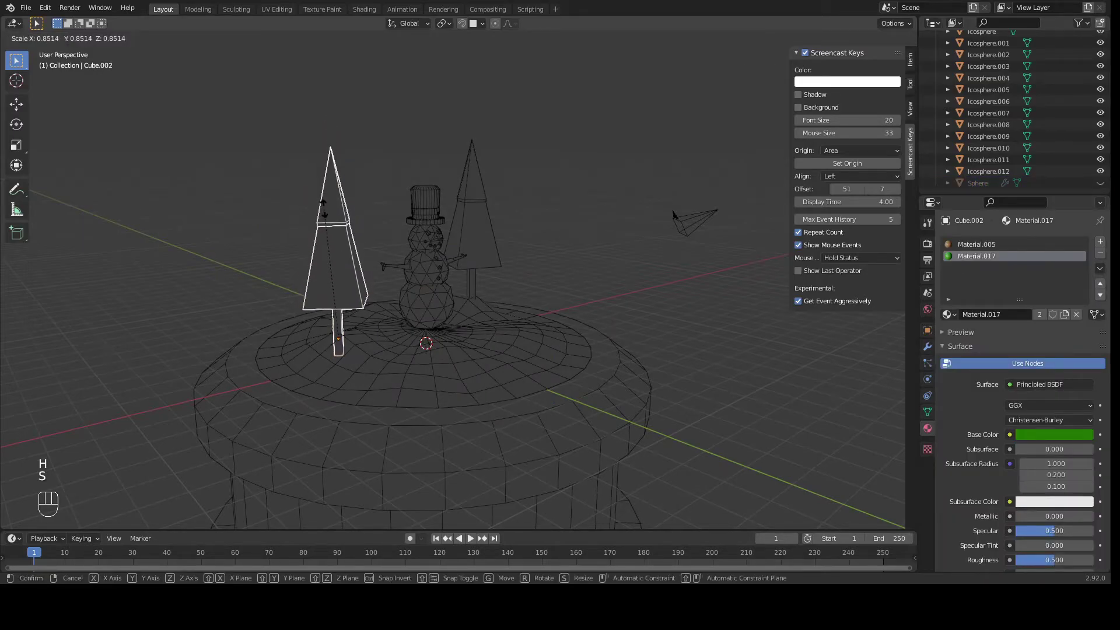
{"action": "left_click", "coordinate": [330, 217]}
{"action": "middle_click_drag", "start_coordinate": [544, 175], "coordinate": [444, 180]}
Step: Show the scene in solid shading without X-ray, select all snowman parts and scale them uniformly to about 0.75
{"action": "left_click", "coordinate": [874, 38]}
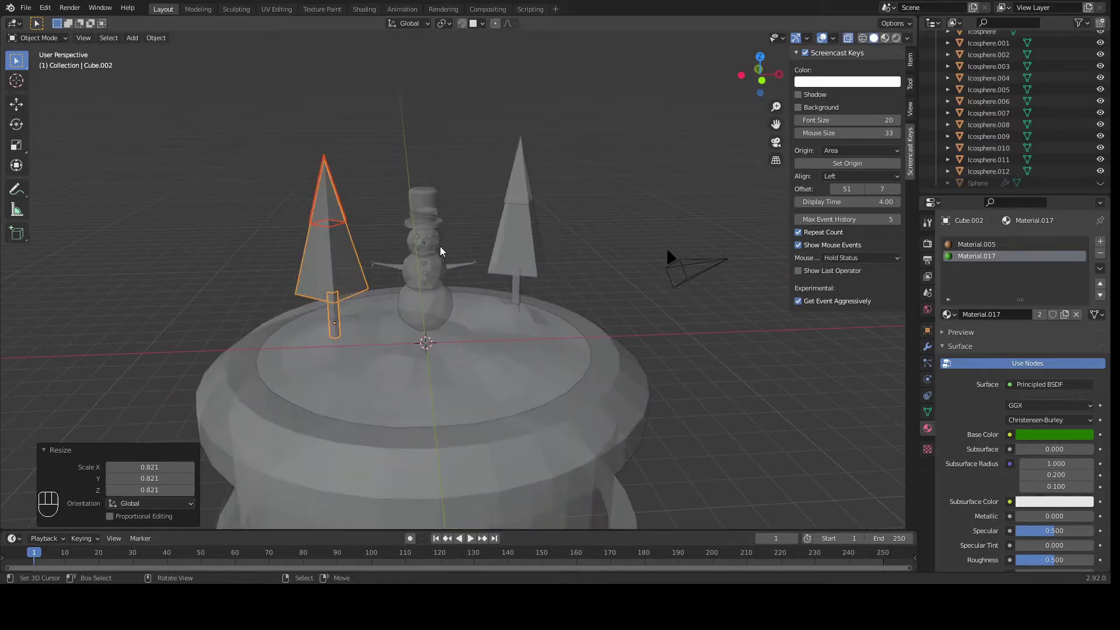
{"action": "left_click", "coordinate": [851, 40]}
{"action": "middle_click_drag", "start_coordinate": [438, 147], "coordinate": [362, 181], "text": "shift"}
{"action": "scroll", "coordinate": [472, 186], "scroll_direction": "up", "scroll_amount": 3}
{"action": "scroll", "coordinate": [495, 202], "scroll_direction": "down", "scroll_amount": 4}
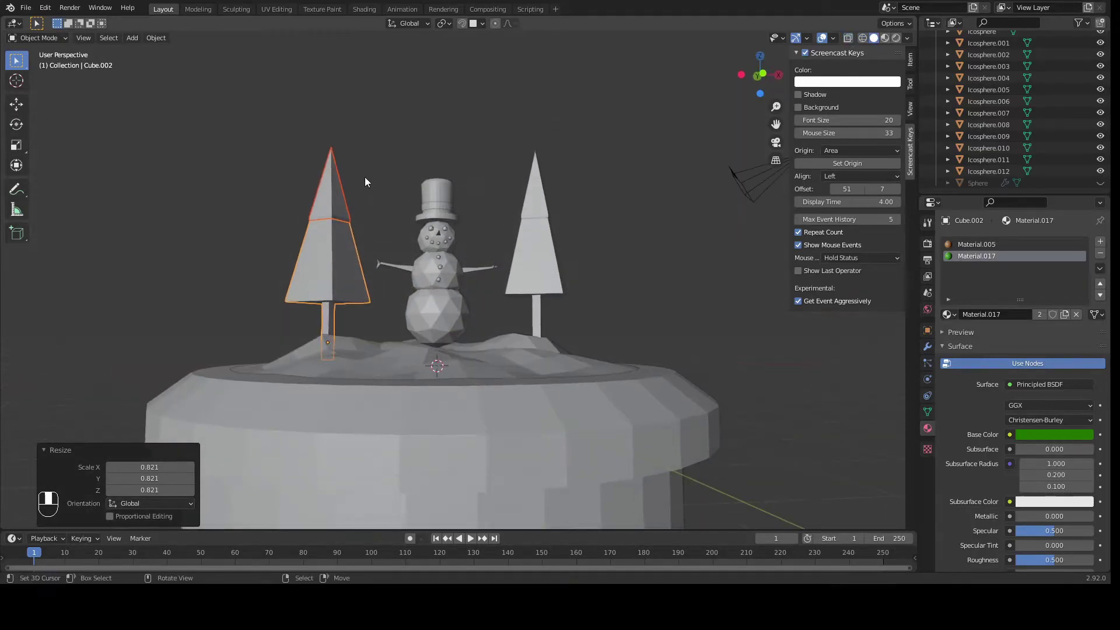
{"action": "left_click_drag", "start_coordinate": [374, 168], "coordinate": [499, 331]}
{"action": "middle_click_drag", "start_coordinate": [579, 217], "coordinate": [630, 181]}
{"action": "key", "text": "s"}
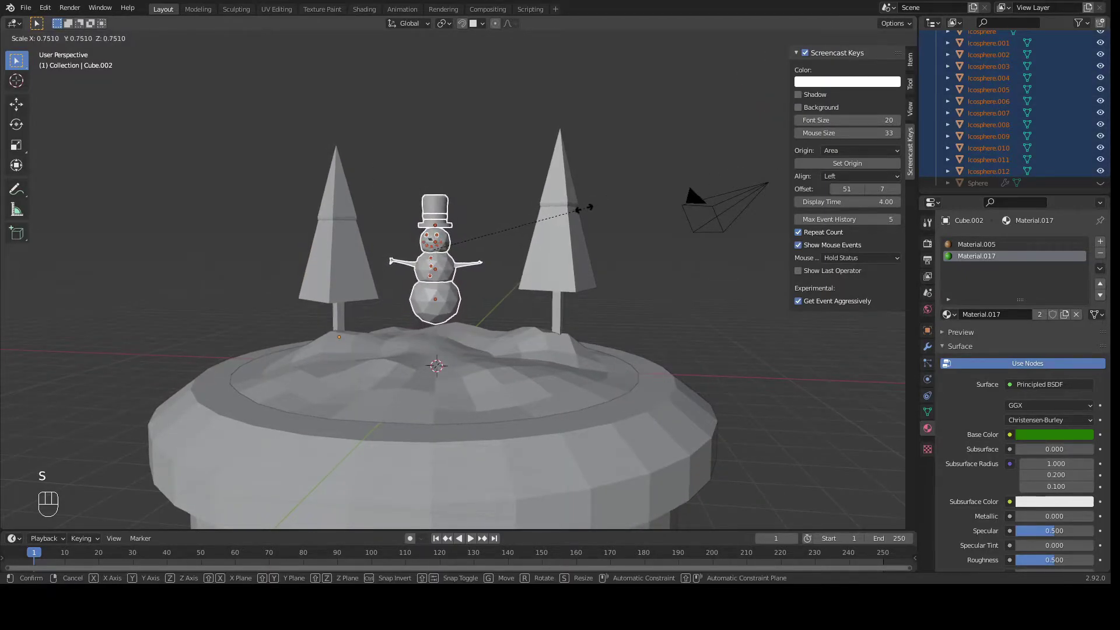
{"action": "left_click", "coordinate": [399, 230]}
Step: Lower the snowman about 1.1 m along the global Z axis onto the snow and deselect it
{"action": "key", "text": "g"}
{"action": "key", "text": "z"}
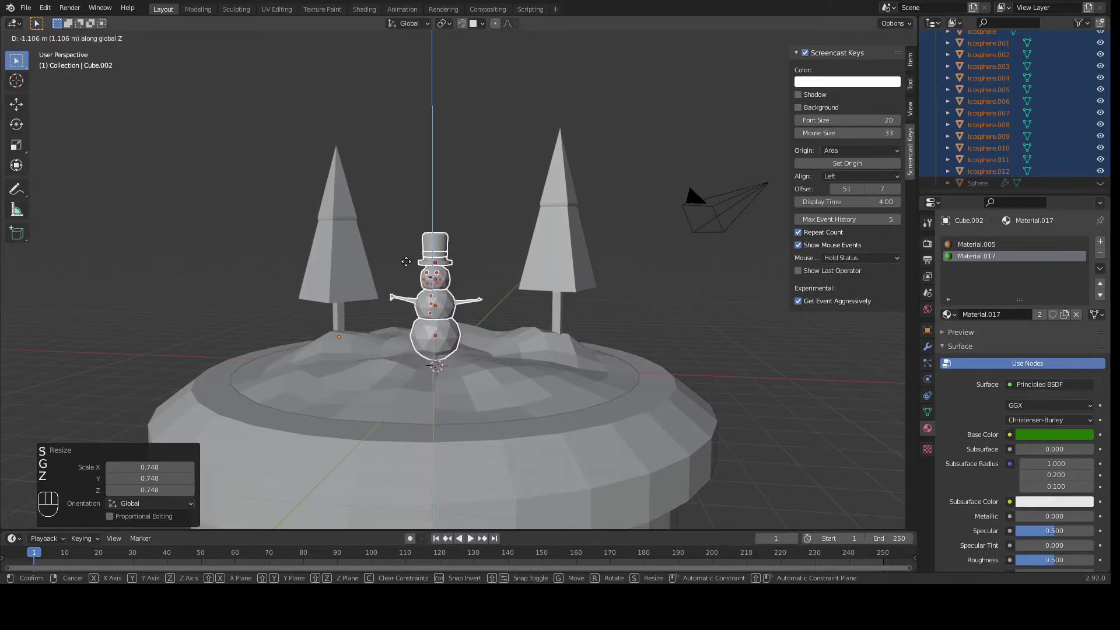
{"action": "left_click", "coordinate": [407, 259]}
{"action": "left_click", "coordinate": [461, 180]}
Step: Add a 1 m radius ico sphere with one subdivision and raise it about 7.65 m along Z above the snowman
{"action": "middle_click_drag", "start_coordinate": [461, 179], "coordinate": [568, 295]}
{"action": "middle_click_drag", "start_coordinate": [358, 243], "coordinate": [599, 232]}
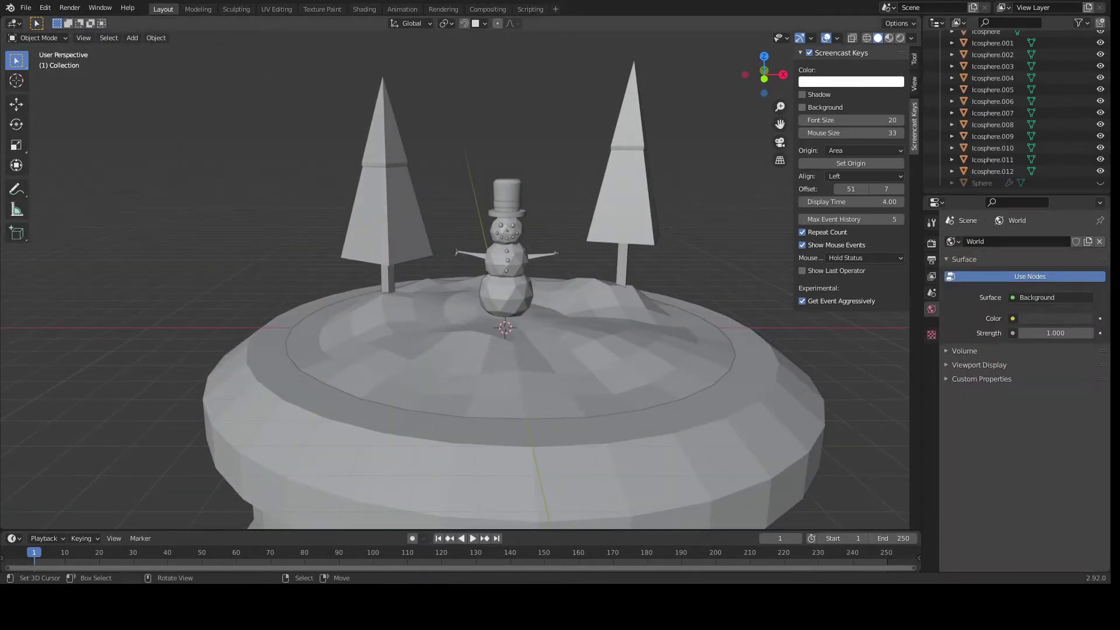
{"action": "middle_click_drag", "start_coordinate": [579, 133], "coordinate": [902, 296]}
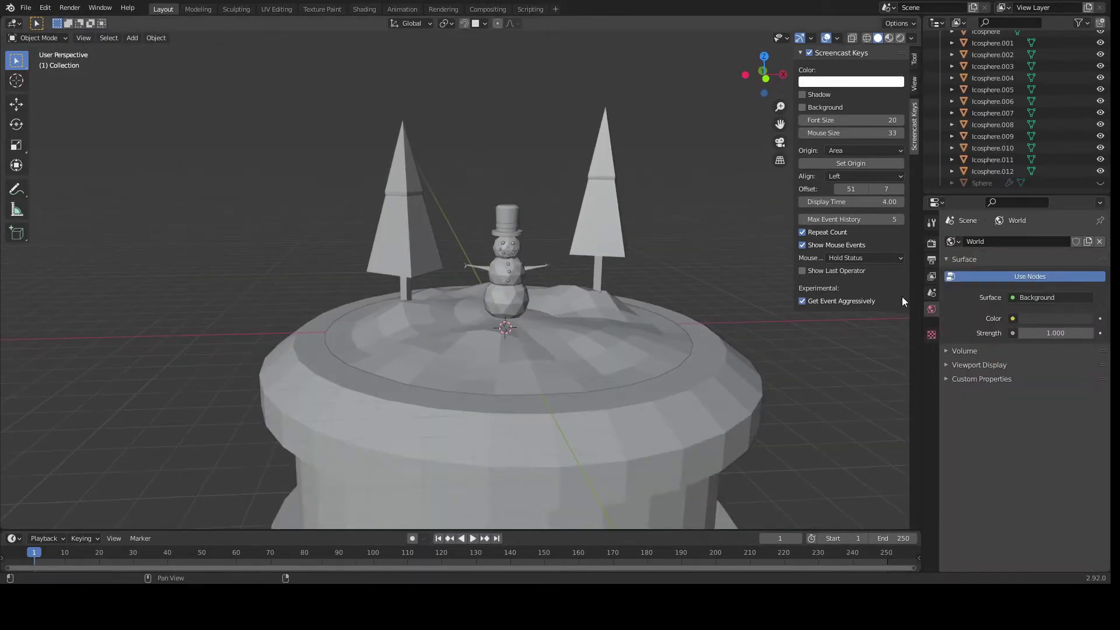
{"action": "key", "text": "shift+a"}
{"action": "mouse_move", "coordinate": [525, 196]}
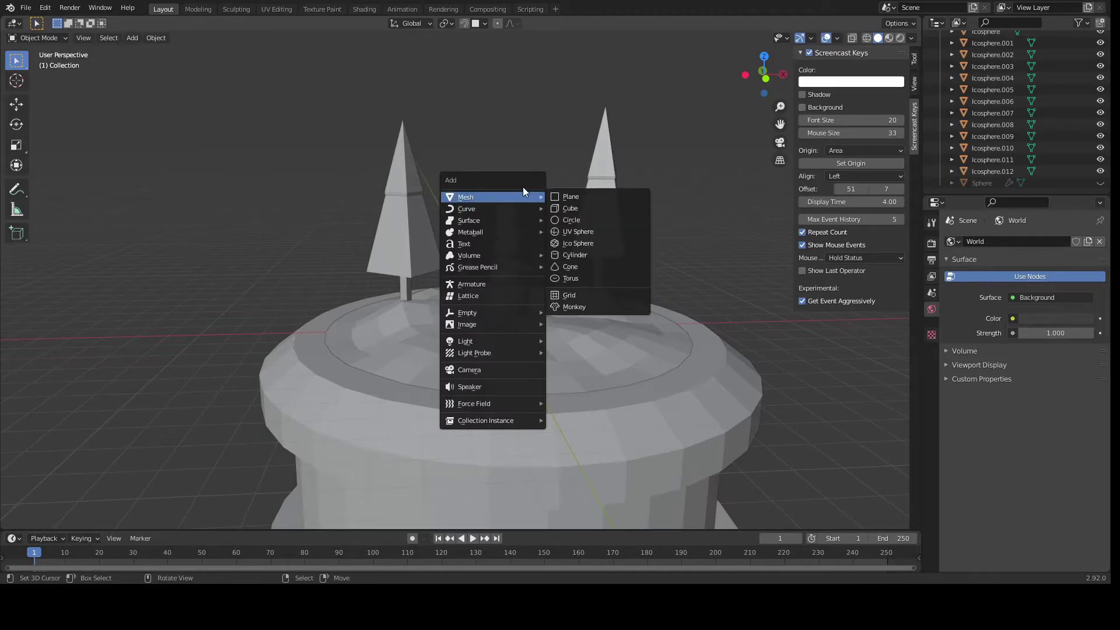
{"action": "left_click", "coordinate": [585, 244]}
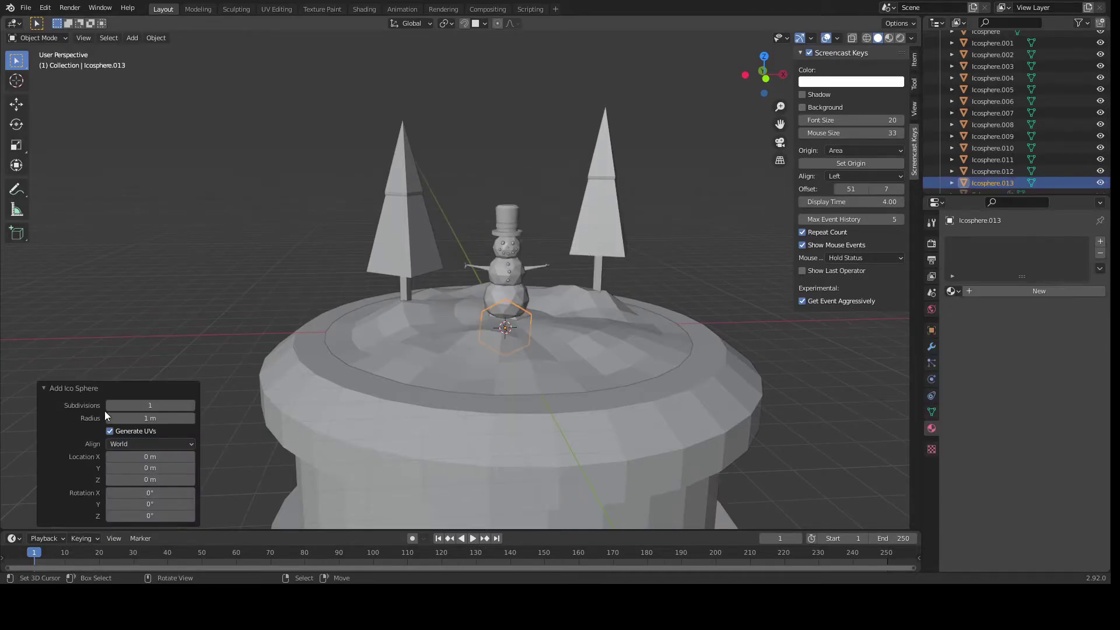
{"action": "key", "text": "g"}
{"action": "key", "text": "z"}
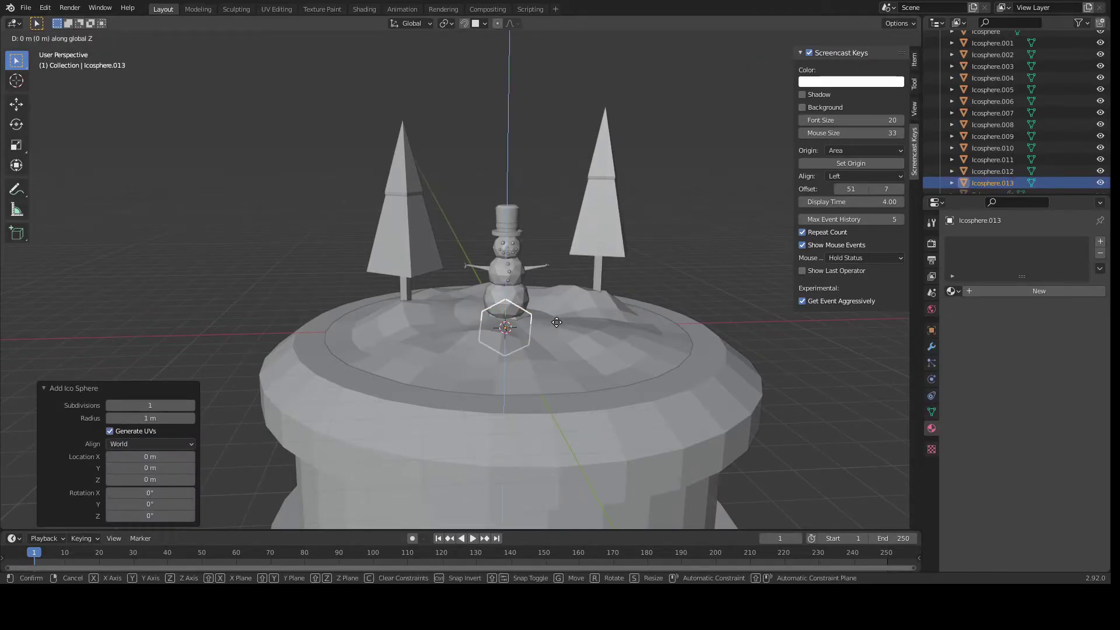
{"action": "left_click", "coordinate": [581, 90]}
Step: Select the three vertices of an upper side face of the ico sphere and move them outward and downward
{"action": "middle_click_drag", "start_coordinate": [581, 90], "coordinate": [558, 272], "text": "shift"}
{"action": "scroll", "coordinate": [555, 272], "scroll_direction": "up", "scroll_amount": 2}
{"action": "scroll", "coordinate": [507, 263], "scroll_direction": "up", "scroll_amount": 2, "text": "shift"}
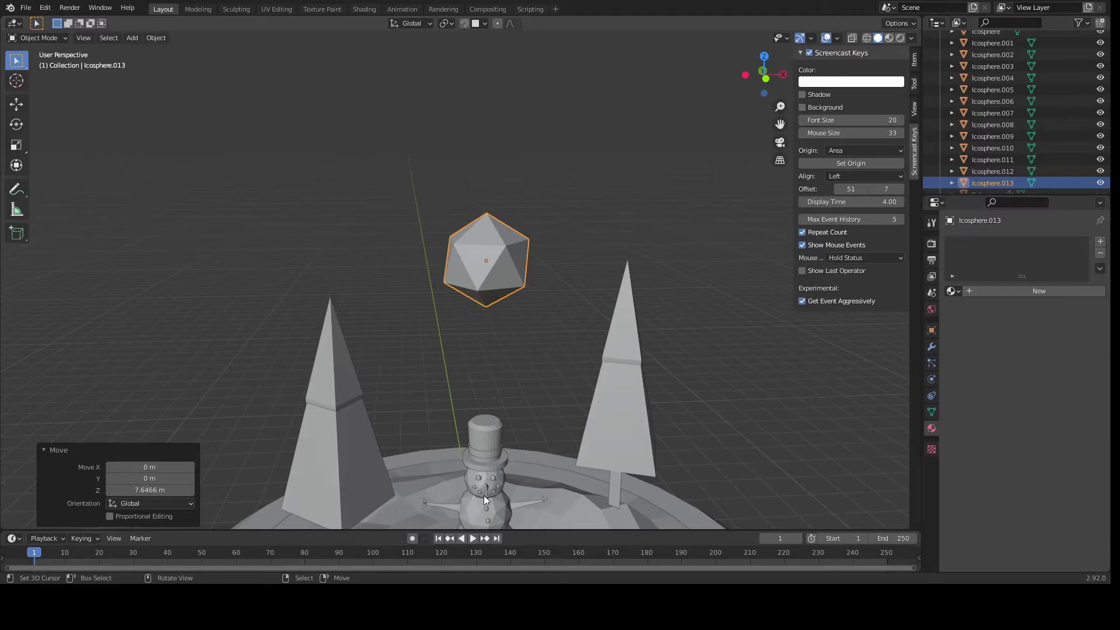
{"action": "mouse_move", "coordinate": [488, 187]}
{"action": "middle_mouse_down"}
{"action": "mouse_move", "coordinate": [531, 192]}
{"action": "mouse_move", "coordinate": [496, 131]}
{"action": "middle_mouse_up"}
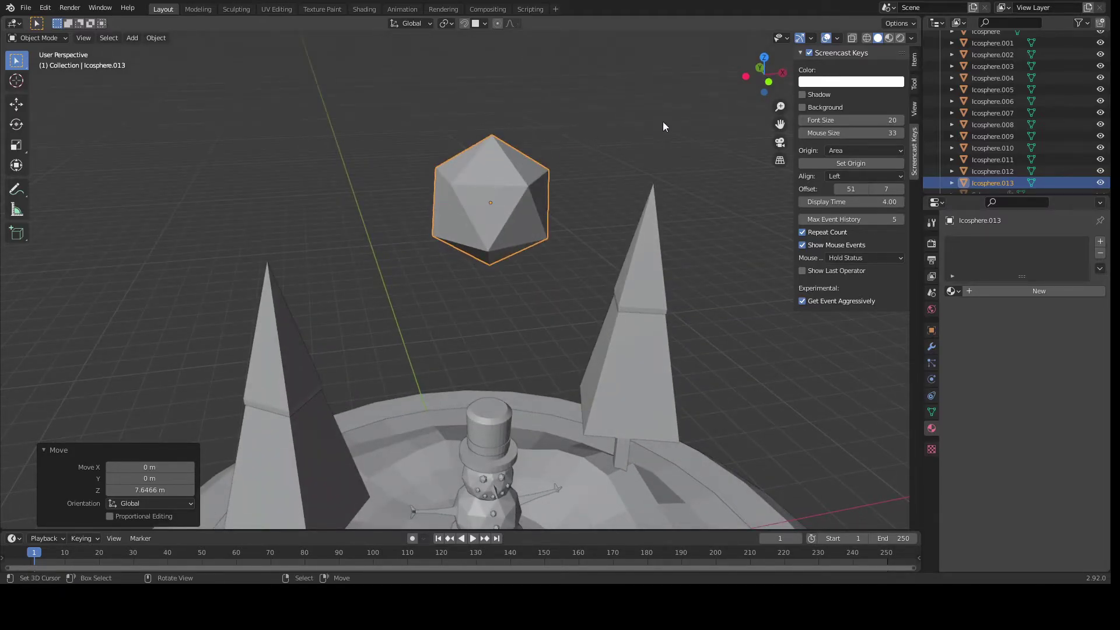
{"action": "middle_click_drag", "start_coordinate": [624, 83], "coordinate": [564, 201], "text": "shift"}
{"action": "scroll", "coordinate": [544, 180], "scroll_direction": "down", "scroll_amount": 2}
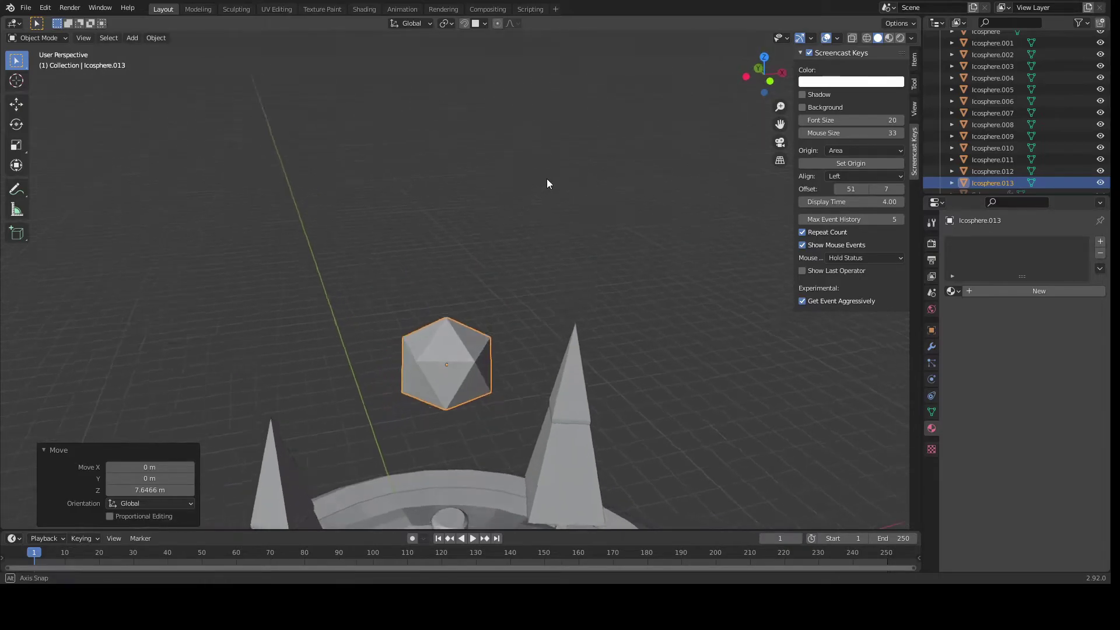
{"action": "scroll", "coordinate": [503, 299], "scroll_direction": "up", "scroll_amount": 2}
{"action": "key", "text": "Tab"}
{"action": "key", "text": "1"}
{"action": "left_click", "coordinate": [482, 263]}
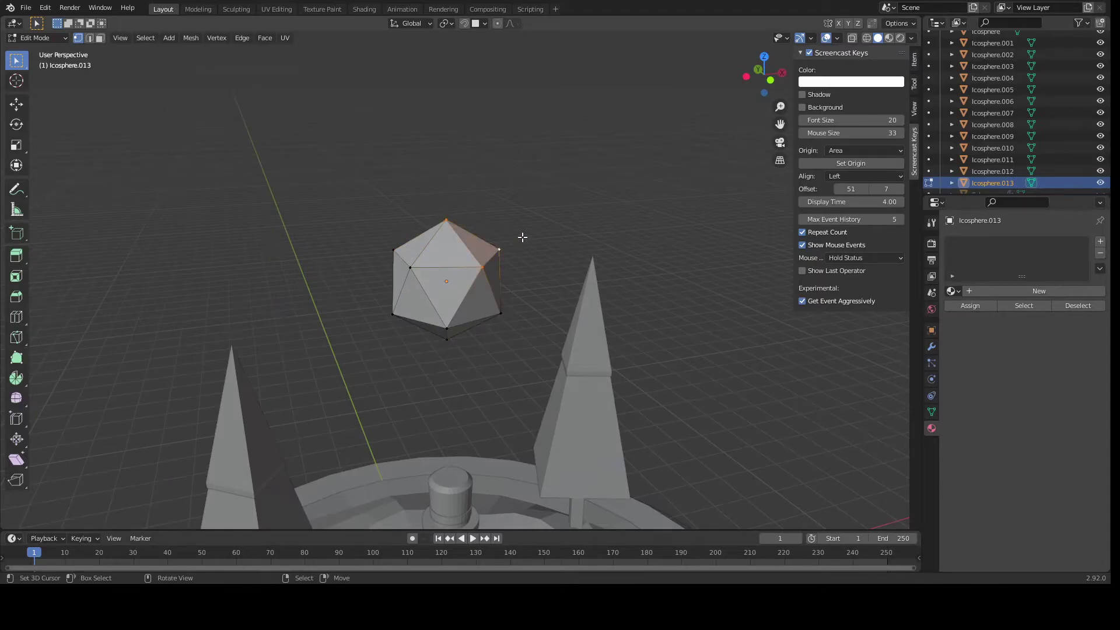
{"action": "middle_click_drag", "start_coordinate": [522, 237], "coordinate": [406, 297]}
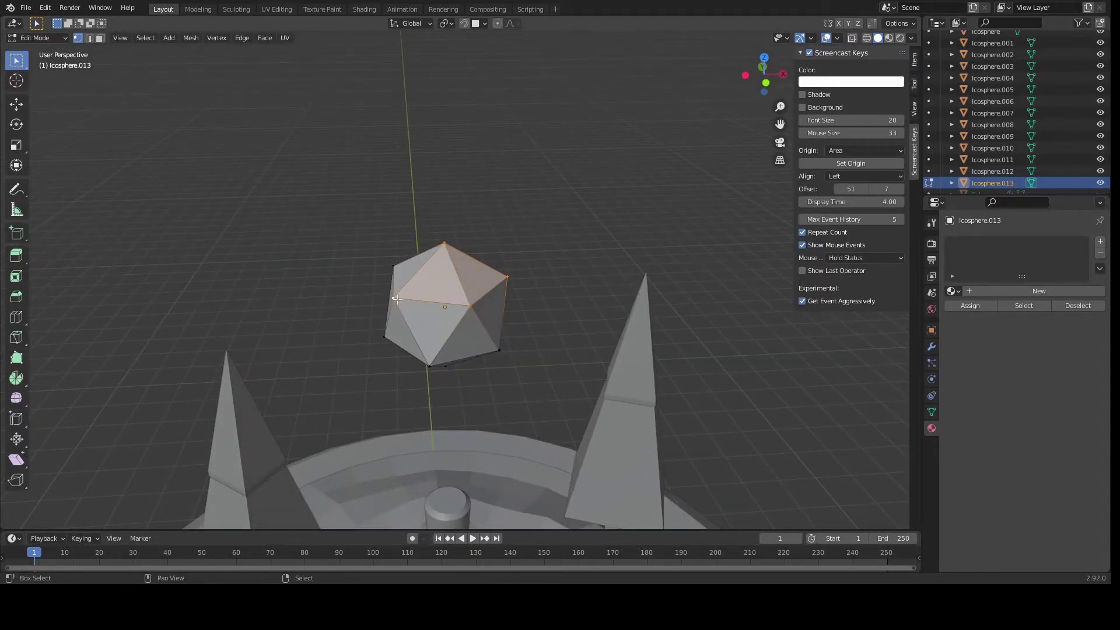
{"action": "key", "text": "g"}
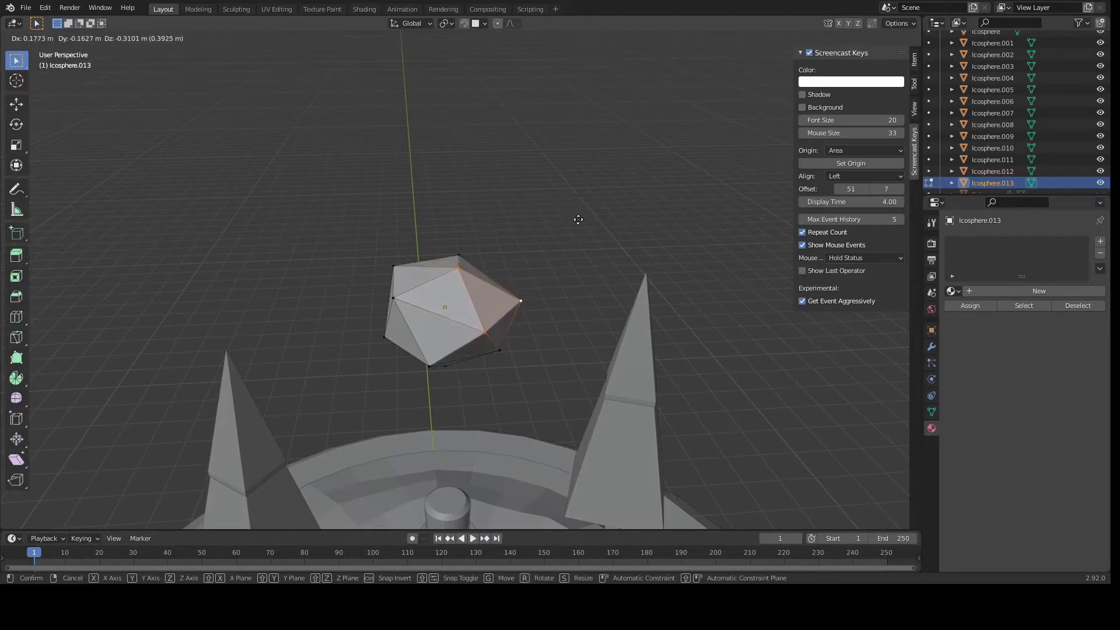
{"action": "left_click", "coordinate": [581, 223]}
Step: Reshape the ico sphere into a flattened rock by moving another vertex and raising a bottom vertex about 0.28 m
{"action": "middle_click_drag", "start_coordinate": [582, 223], "coordinate": [483, 293]}
{"action": "key", "text": "g"}
{"action": "left_click", "coordinate": [500, 300]}
{"action": "key", "text": "g"}
{"action": "left_click", "coordinate": [450, 307]}
{"action": "middle_click_drag", "start_coordinate": [401, 234], "coordinate": [544, 158]}
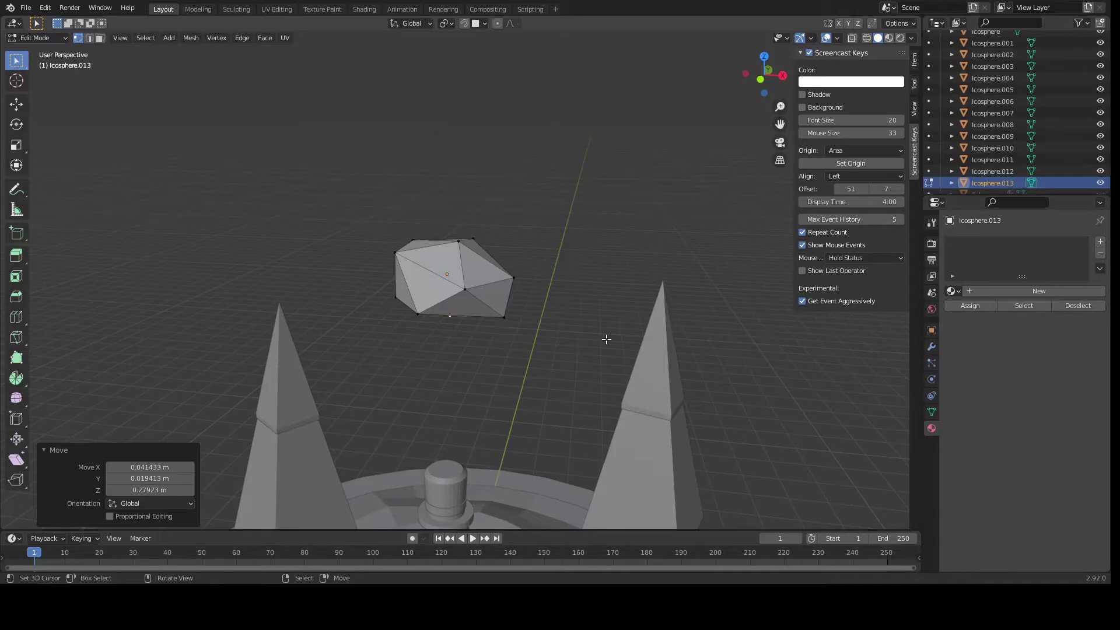
{"action": "key", "text": "Tab"}
{"action": "key", "text": "Tab"}
Step: Select the upper faces of the rock and extrude them about 0.05 m as a thin snow layer
{"action": "middle_click_drag", "start_coordinate": [483, 248], "coordinate": [454, 353]}
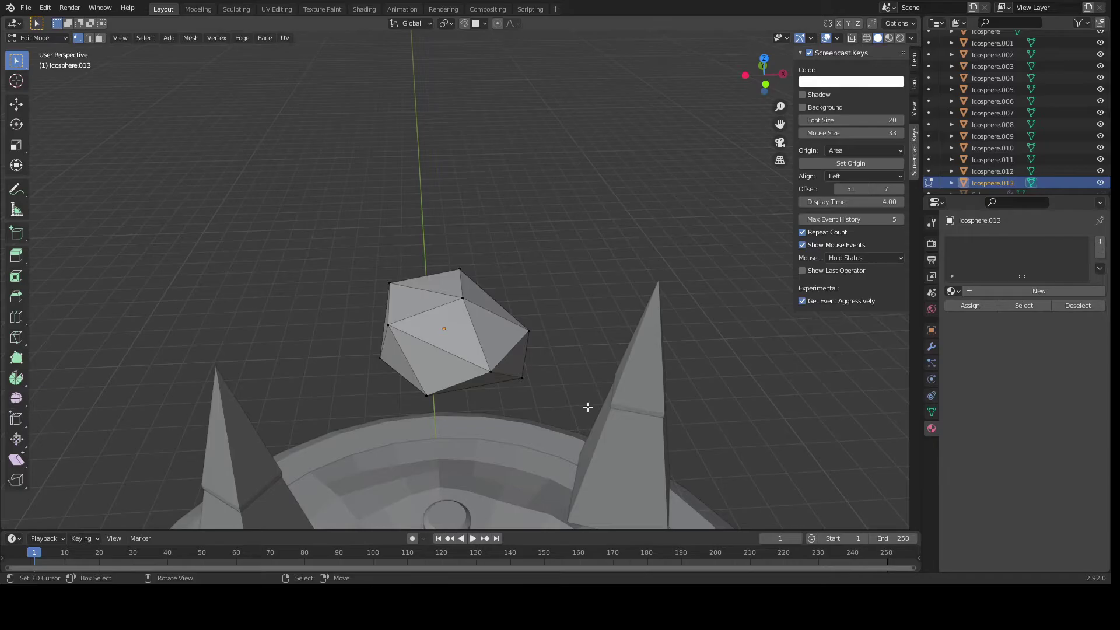
{"action": "middle_click_drag", "start_coordinate": [608, 345], "coordinate": [501, 272]}
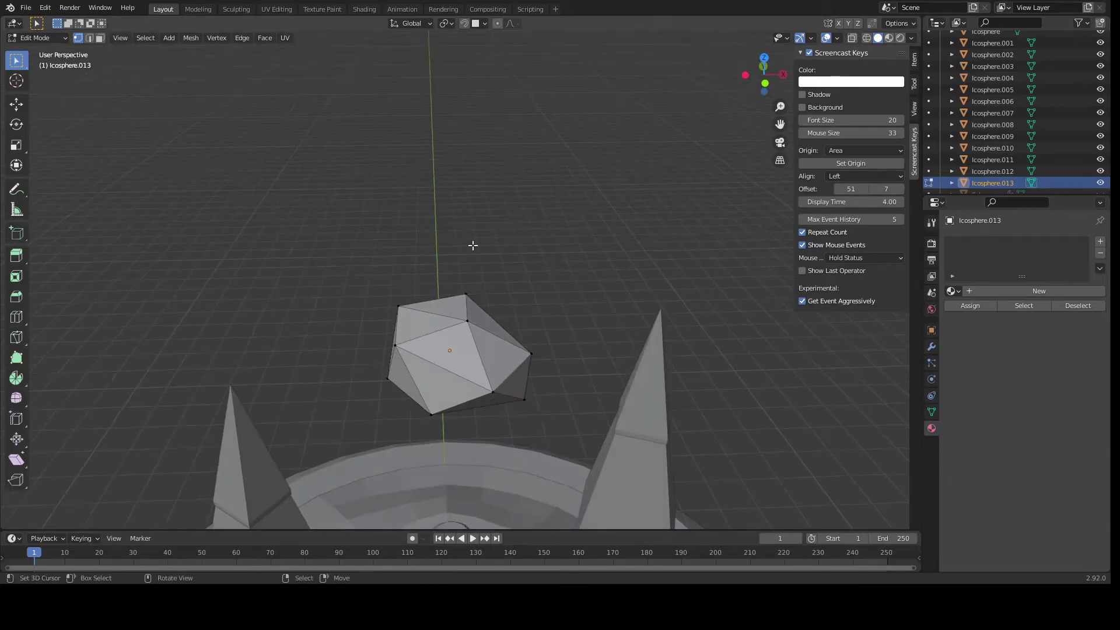
{"action": "left_click", "coordinate": [464, 339]}
{"action": "left_click", "coordinate": [420, 331], "text": "shift"}
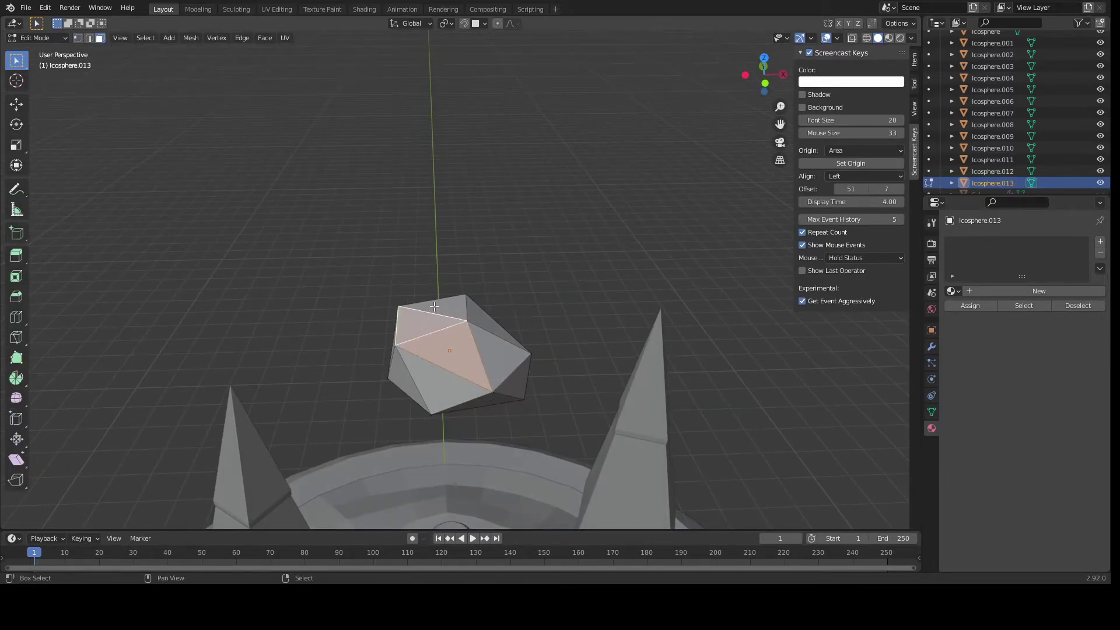
{"action": "left_click", "coordinate": [483, 315], "text": "shift"}
{"action": "left_click", "coordinate": [493, 348], "text": "shift"}
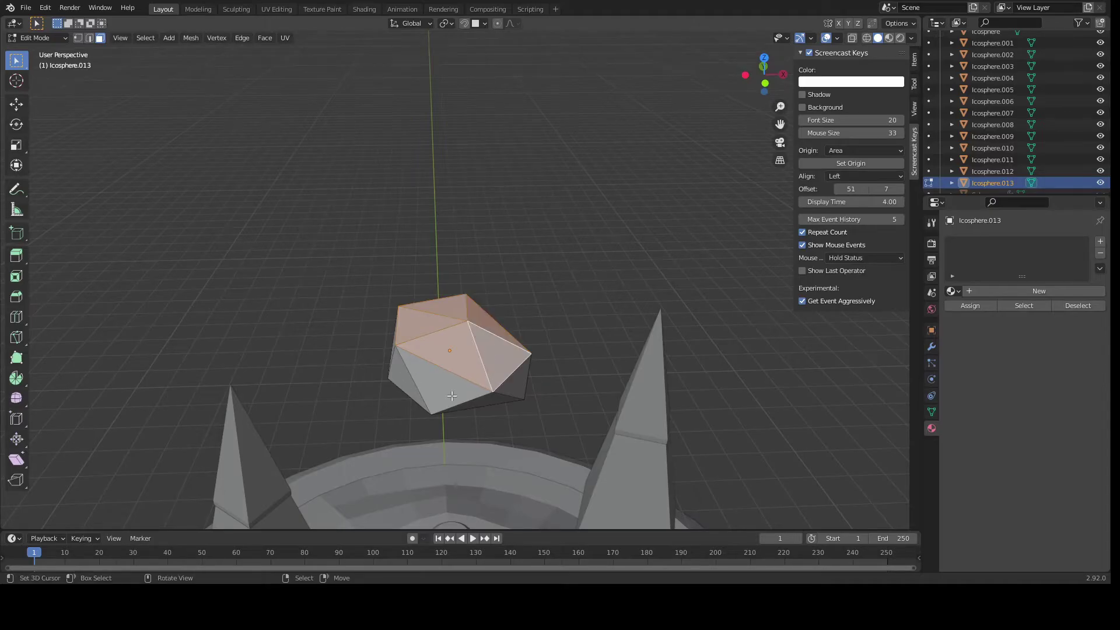
{"action": "middle_click_drag", "start_coordinate": [455, 395], "coordinate": [438, 347]}
{"action": "middle_click_drag", "start_coordinate": [504, 184], "coordinate": [530, 258]}
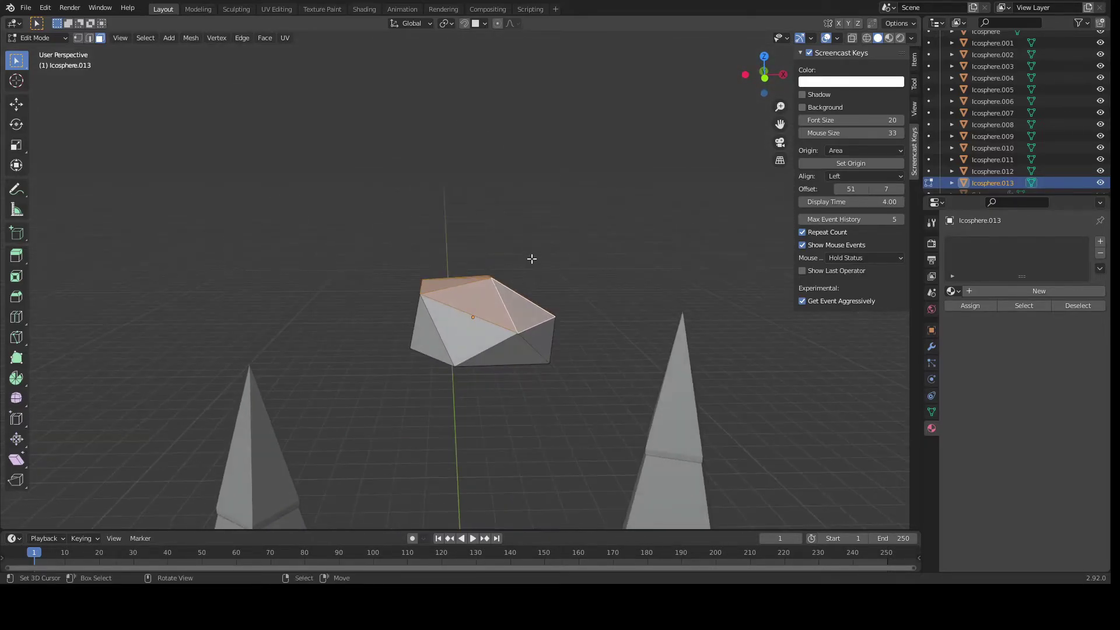
{"action": "key", "text": "e"}
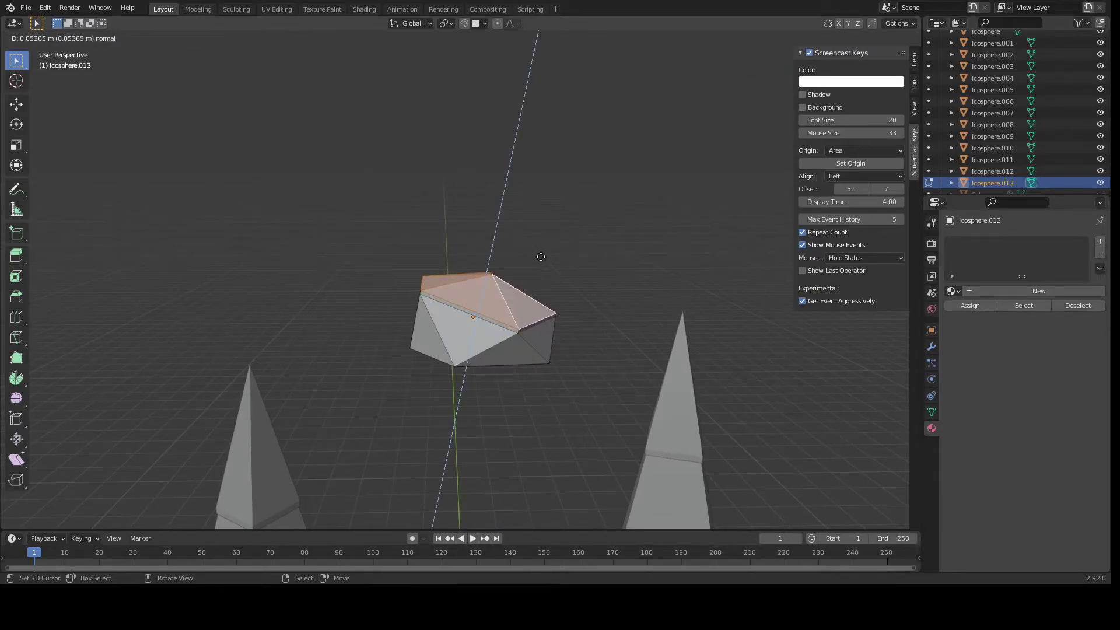
{"action": "left_click", "coordinate": [541, 256]}
{"action": "middle_click_drag", "start_coordinate": [654, 288], "coordinate": [605, 295]}
{"action": "key", "text": "Tab"}
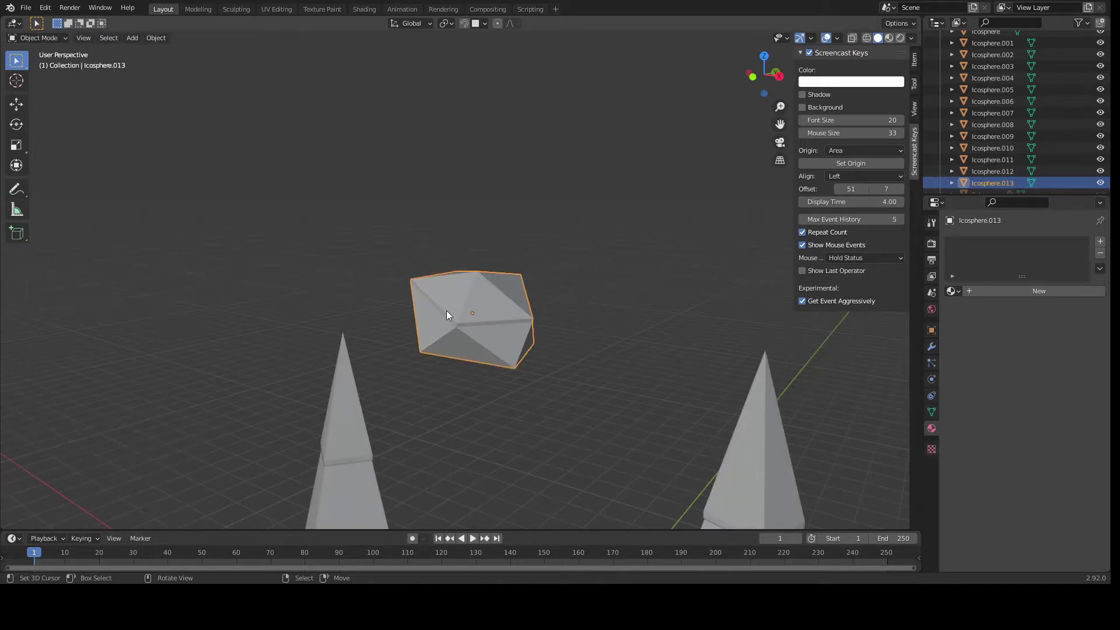
{"action": "key", "text": "Tab"}
{"action": "middle_click_drag", "start_coordinate": [448, 315], "coordinate": [547, 321]}
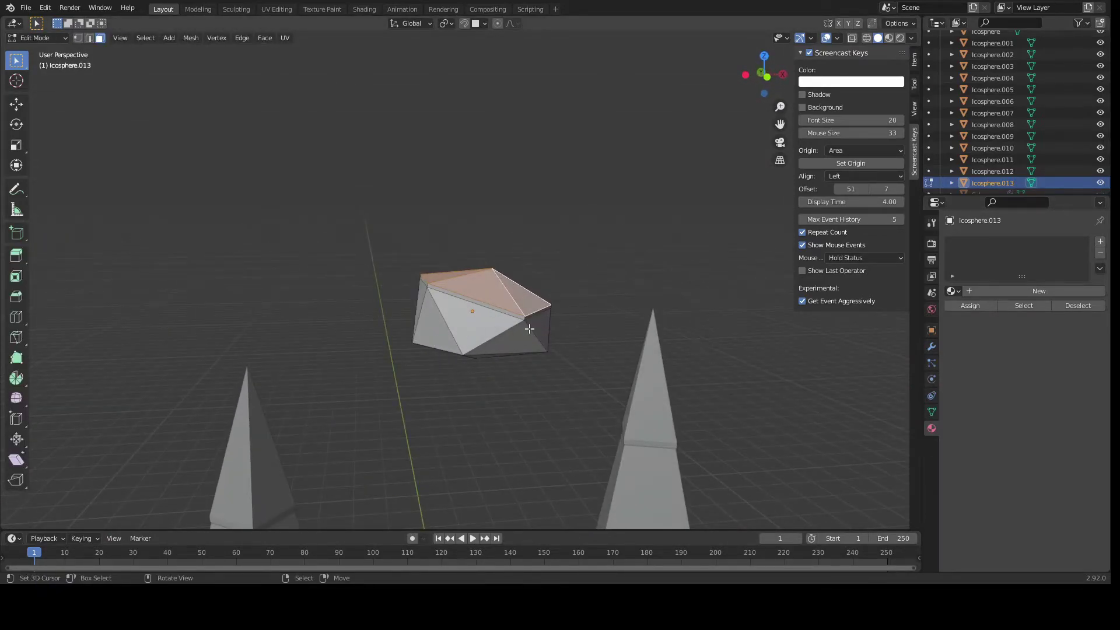
{"action": "middle_click_drag", "start_coordinate": [488, 307], "coordinate": [530, 301]}
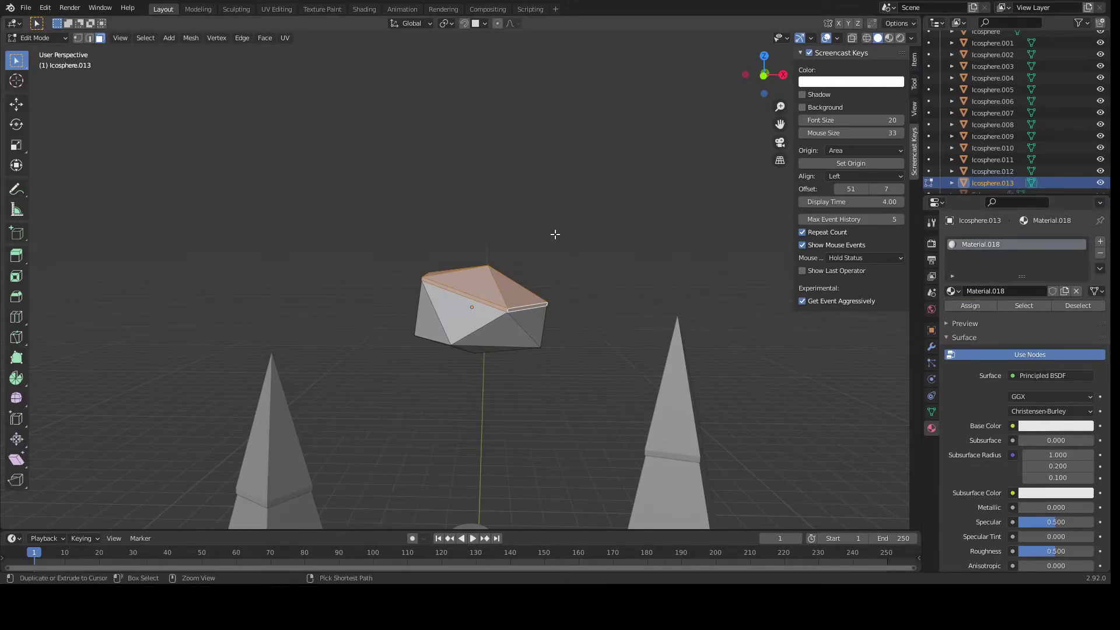
Step: Invert the face selection, assign the rock's lower faces a new second material with dark grey base color, and show material preview
{"action": "key", "text": "ctrl+i"}
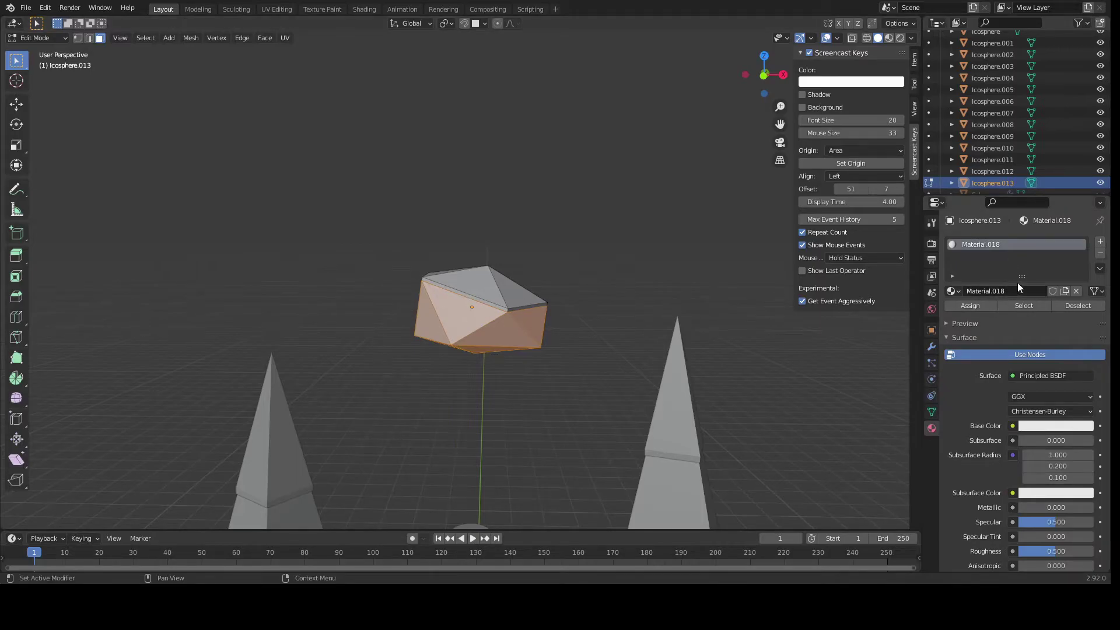
{"action": "left_click", "coordinate": [1100, 242]}
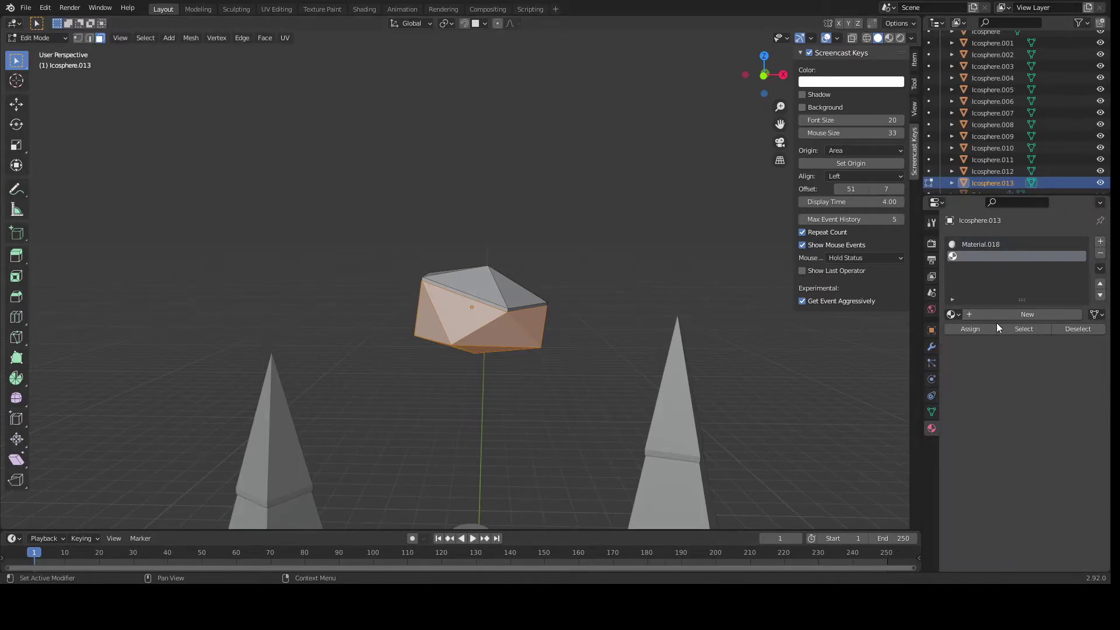
{"action": "left_click", "coordinate": [998, 317]}
{"action": "left_click", "coordinate": [1052, 449]}
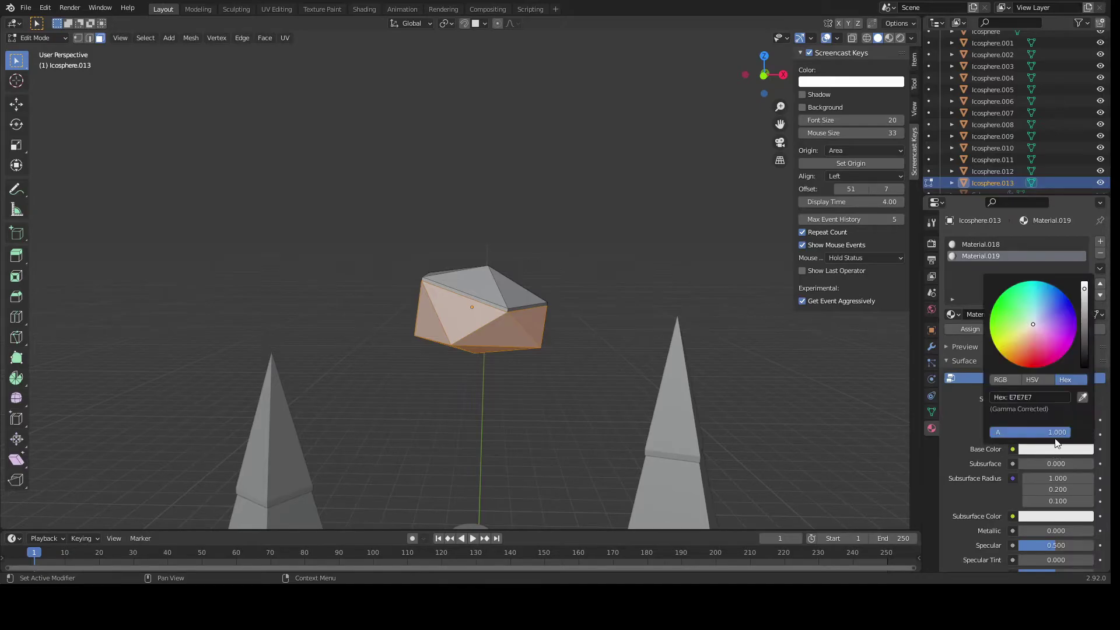
{"action": "scroll", "coordinate": [1052, 449], "scroll_direction": "down", "scroll_amount": 8}
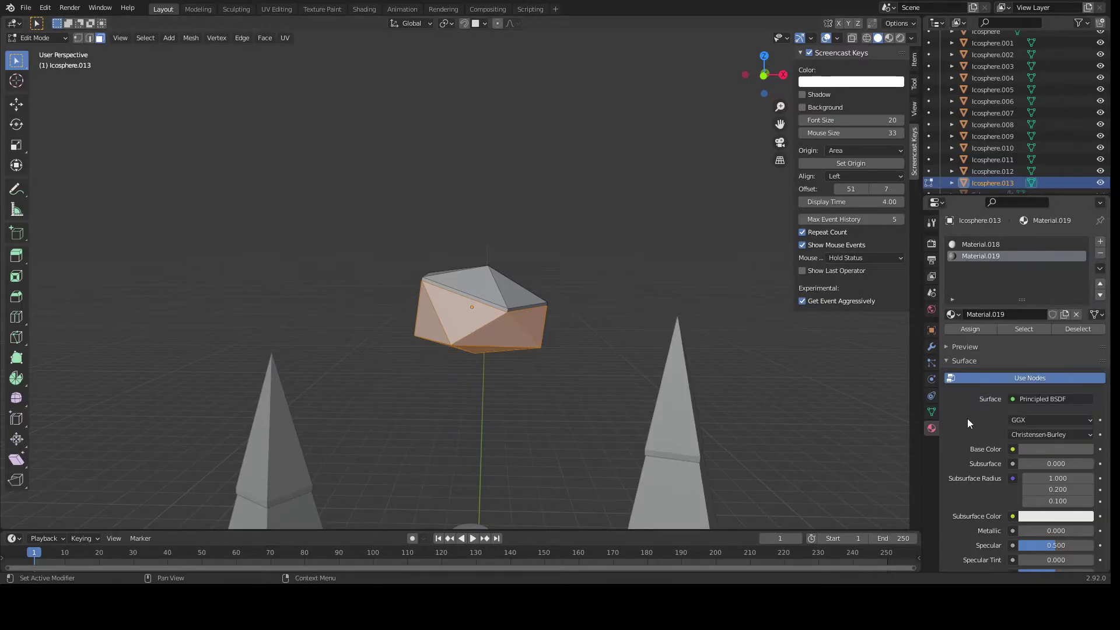
{"action": "left_click", "coordinate": [888, 38]}
Step: Leave mesh editing and move the finished rock down onto the snowy base behind the snowman
{"action": "middle_click_drag", "start_coordinate": [665, 315], "coordinate": [550, 290]}
{"action": "mouse_move", "coordinate": [667, 317]}
{"action": "middle_mouse_down"}
{"action": "mouse_move", "coordinate": [553, 245]}
{"action": "mouse_move", "coordinate": [703, 315]}
{"action": "mouse_move", "coordinate": [560, 323]}
{"action": "mouse_move", "coordinate": [492, 342]}
{"action": "mouse_move", "coordinate": [620, 322]}
{"action": "mouse_move", "coordinate": [570, 342]}
{"action": "mouse_move", "coordinate": [510, 344]}
{"action": "mouse_move", "coordinate": [605, 393]}
{"action": "mouse_move", "coordinate": [578, 228]}
{"action": "mouse_move", "coordinate": [679, 245]}
{"action": "mouse_move", "coordinate": [705, 325]}
{"action": "mouse_move", "coordinate": [582, 292]}
{"action": "mouse_move", "coordinate": [642, 375]}
{"action": "mouse_move", "coordinate": [614, 169]}
{"action": "middle_mouse_up"}
{"action": "key", "text": "Tab"}
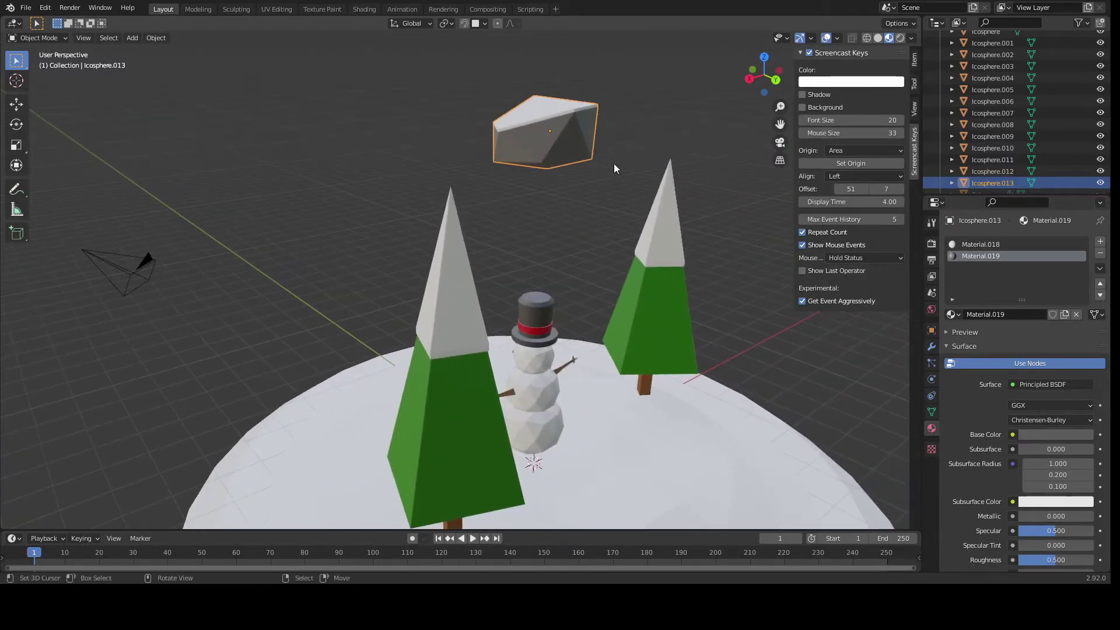
{"action": "key", "text": "g"}
{"action": "left_click", "coordinate": [711, 122]}
{"action": "middle_click_drag", "start_coordinate": [710, 121], "coordinate": [513, 300]}
{"action": "key", "text": "g"}
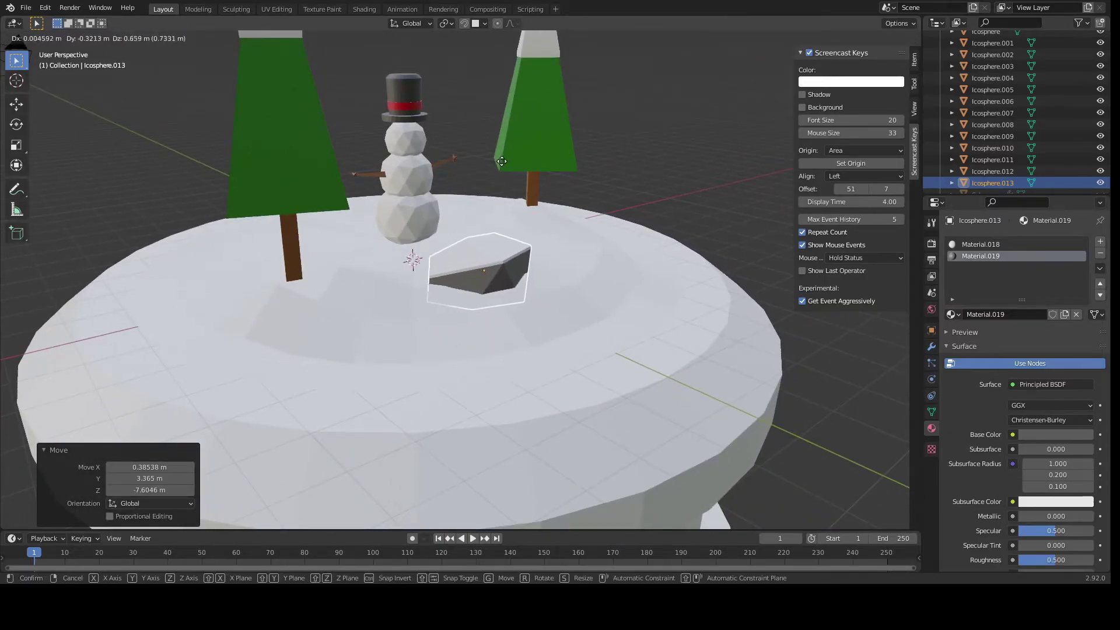
{"action": "left_click", "coordinate": [501, 162]}
{"action": "middle_click_drag", "start_coordinate": [501, 162], "coordinate": [489, 244]}
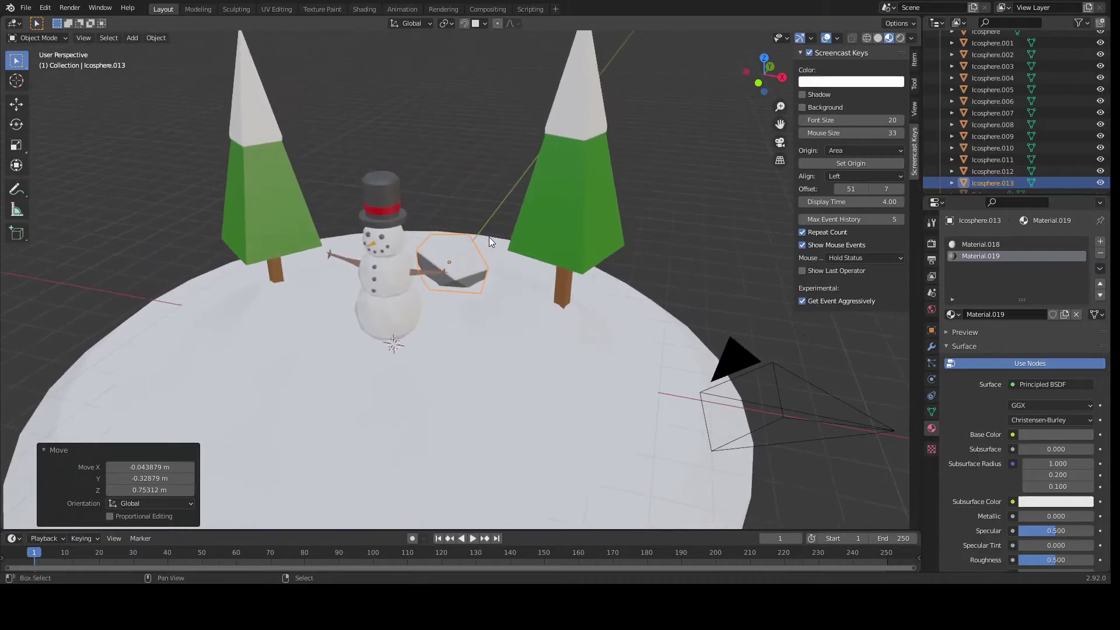
Step: Rotate the rock behind the snowman 178° about the Z axis and shift it about 0.45 m along X
{"action": "key", "text": "r"}
{"action": "key", "text": "z"}
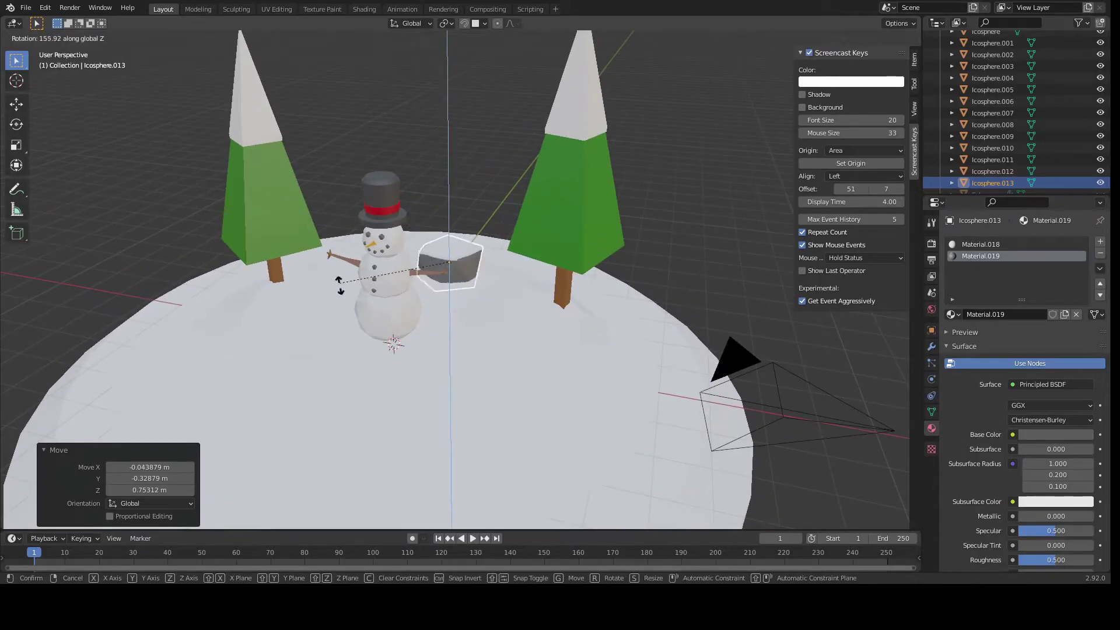
{"action": "left_click", "coordinate": [360, 320]}
{"action": "key", "text": "g"}
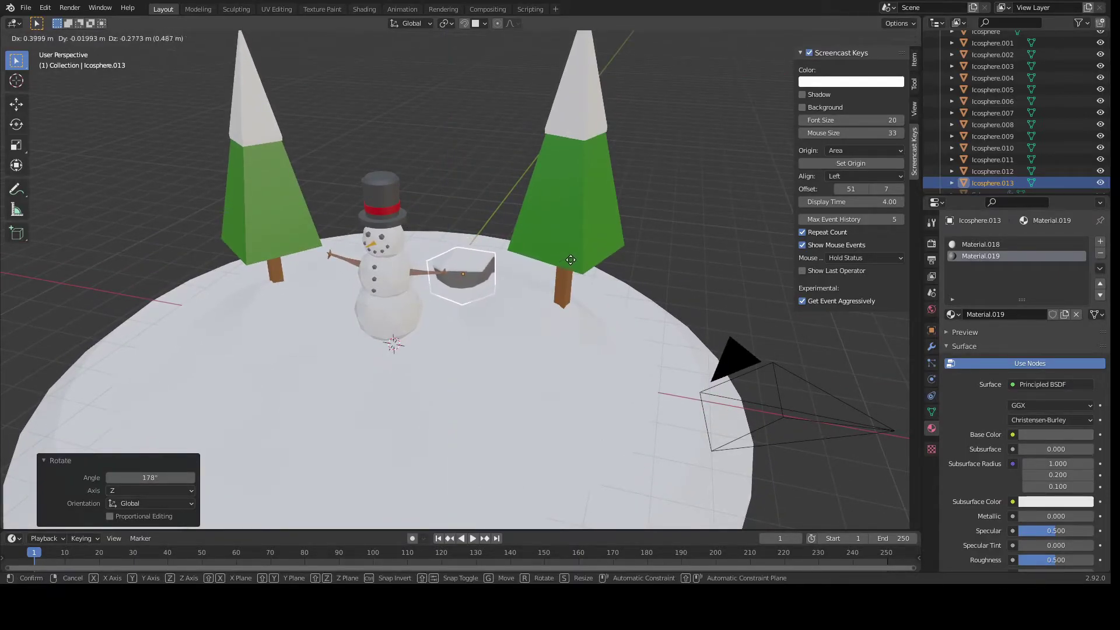
{"action": "left_click", "coordinate": [574, 253]}
{"action": "middle_click_drag", "start_coordinate": [574, 253], "coordinate": [434, 227]}
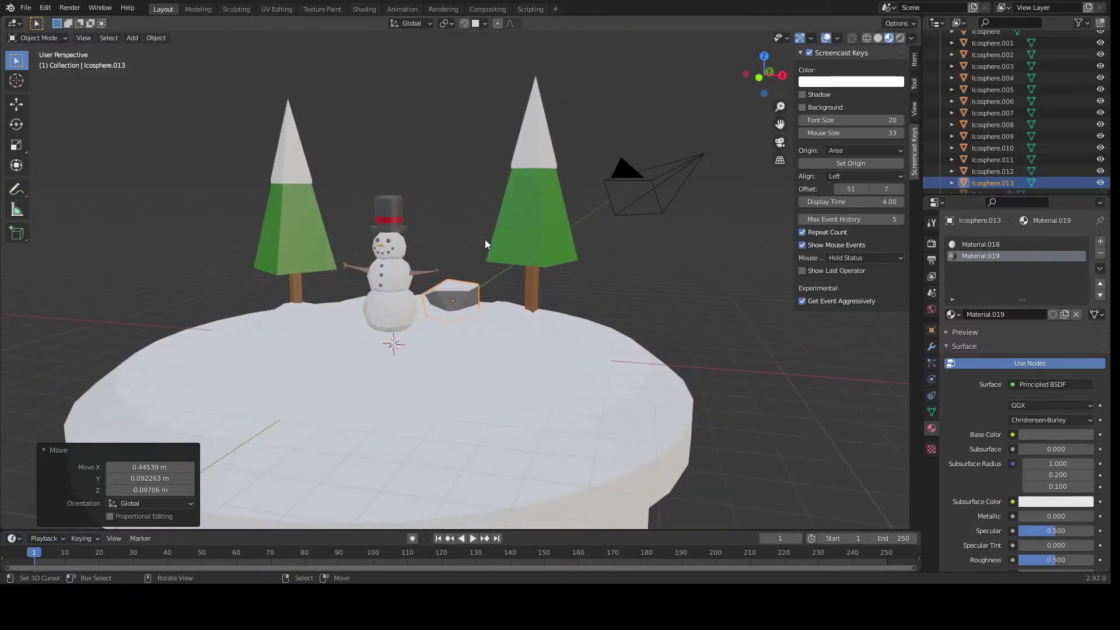
Step: Turn the same rock -140° about the Z axis
{"action": "key", "text": "r"}
{"action": "key", "text": "z"}
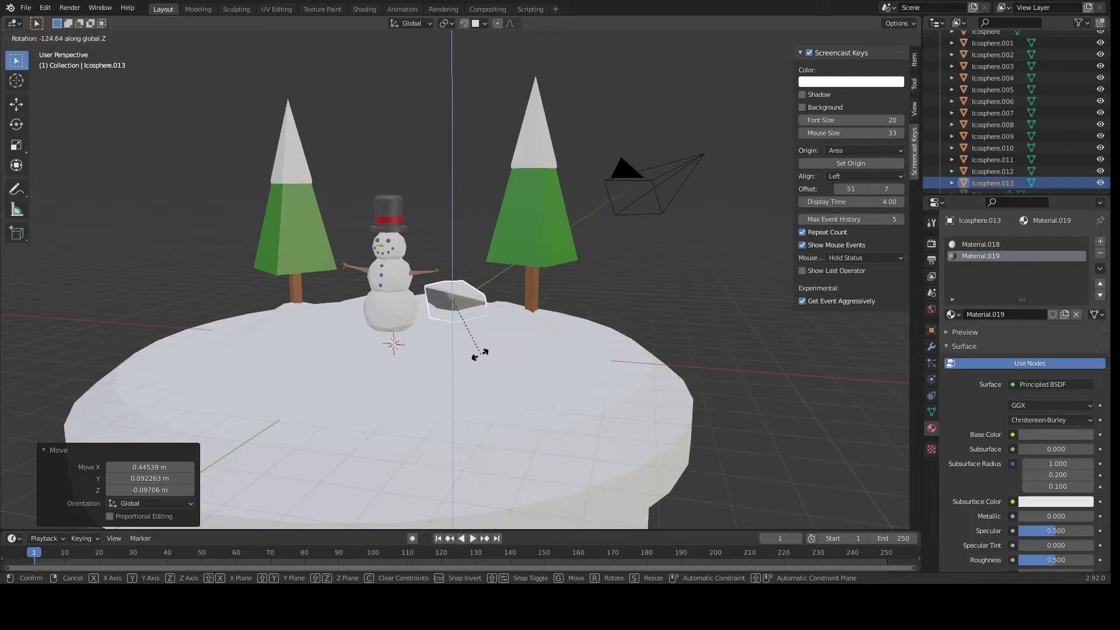
{"action": "left_click", "coordinate": [462, 355]}
{"action": "middle_click_drag", "start_coordinate": [463, 354], "coordinate": [580, 365]}
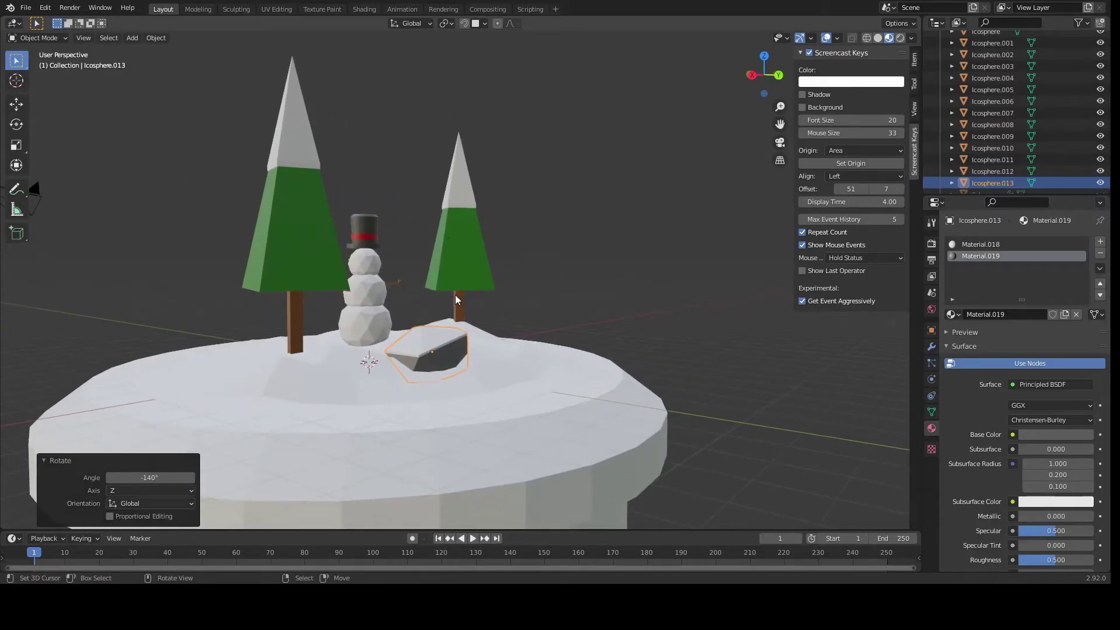
Step: Duplicate the rock and place the copy in the empty space above the base, beyond the trees
{"action": "key", "text": "shift+d"}
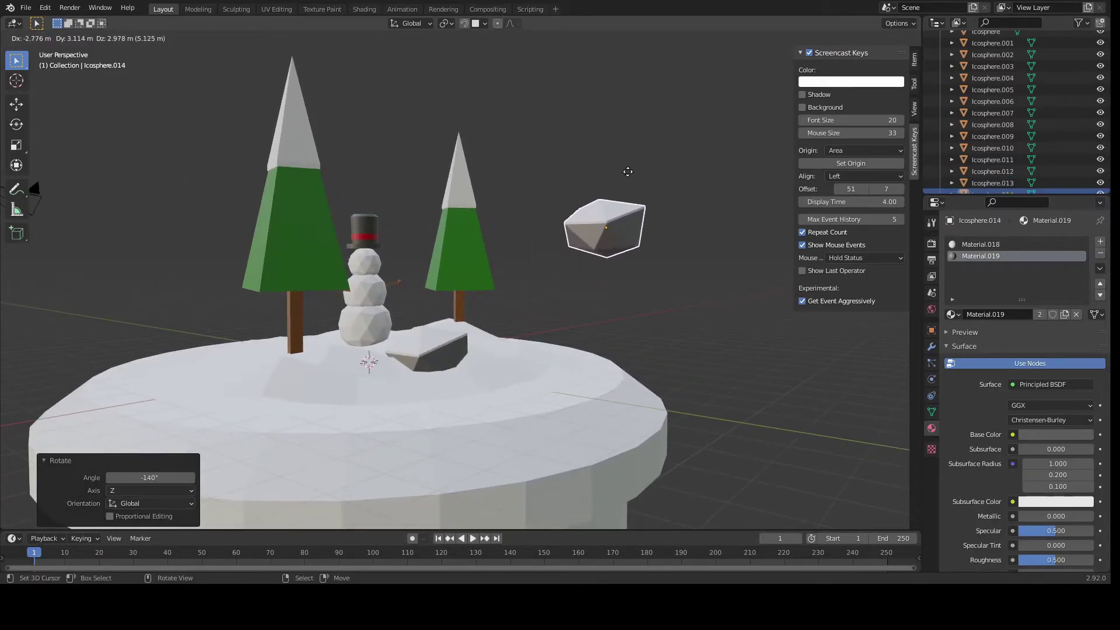
{"action": "left_click", "coordinate": [628, 171]}
{"action": "scroll", "coordinate": [580, 290], "scroll_direction": "up", "scroll_amount": 3}
Step: Edit the rock copy's mesh and move an upper side vertex about 0.17 m in X, 0.16 m in Y and 0.18 m in Z
{"action": "key", "text": "Tab"}
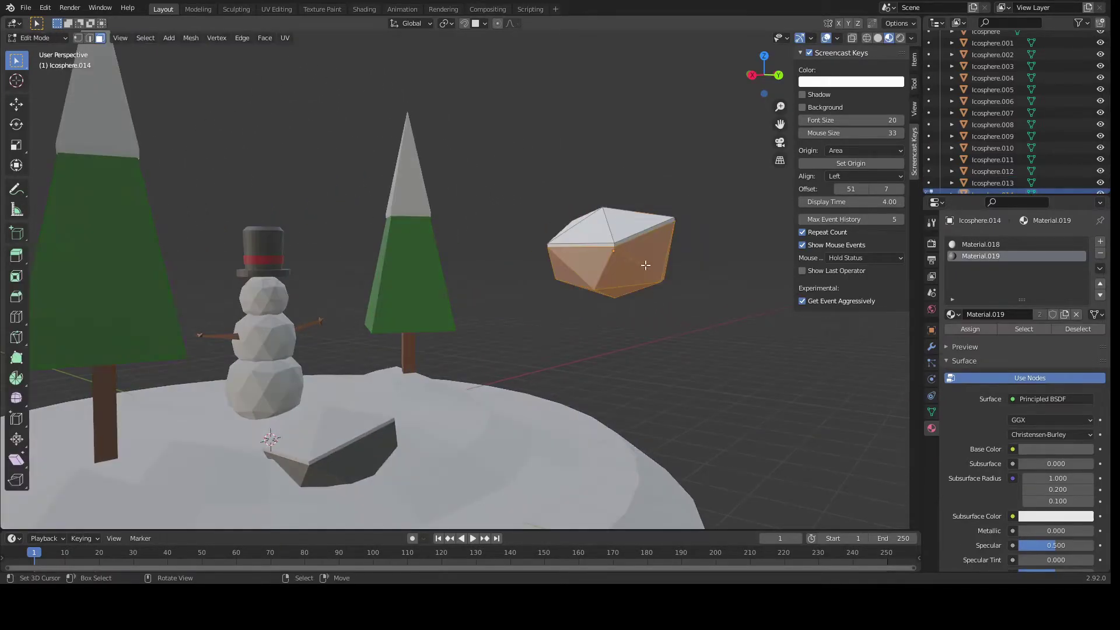
{"action": "middle_click_drag", "start_coordinate": [722, 276], "coordinate": [519, 307]}
{"action": "middle_click_drag", "start_coordinate": [455, 342], "coordinate": [527, 352]}
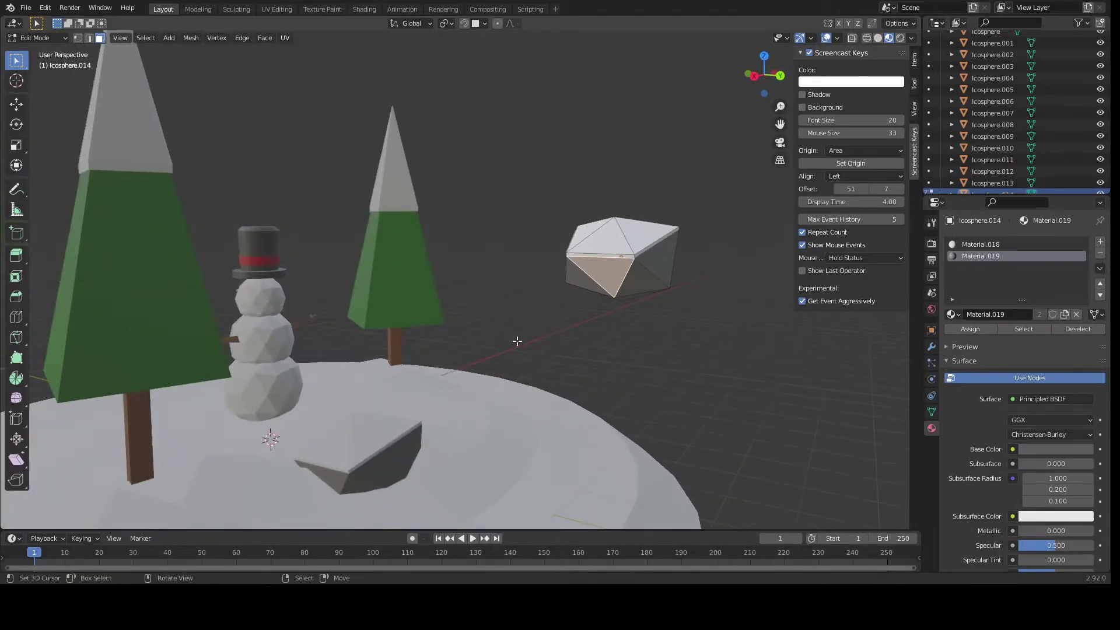
{"action": "middle_click_drag", "start_coordinate": [465, 196], "coordinate": [346, 72]}
{"action": "middle_click_drag", "start_coordinate": [407, 109], "coordinate": [498, 198]}
{"action": "key", "text": "g"}
{"action": "left_click", "coordinate": [519, 238]}
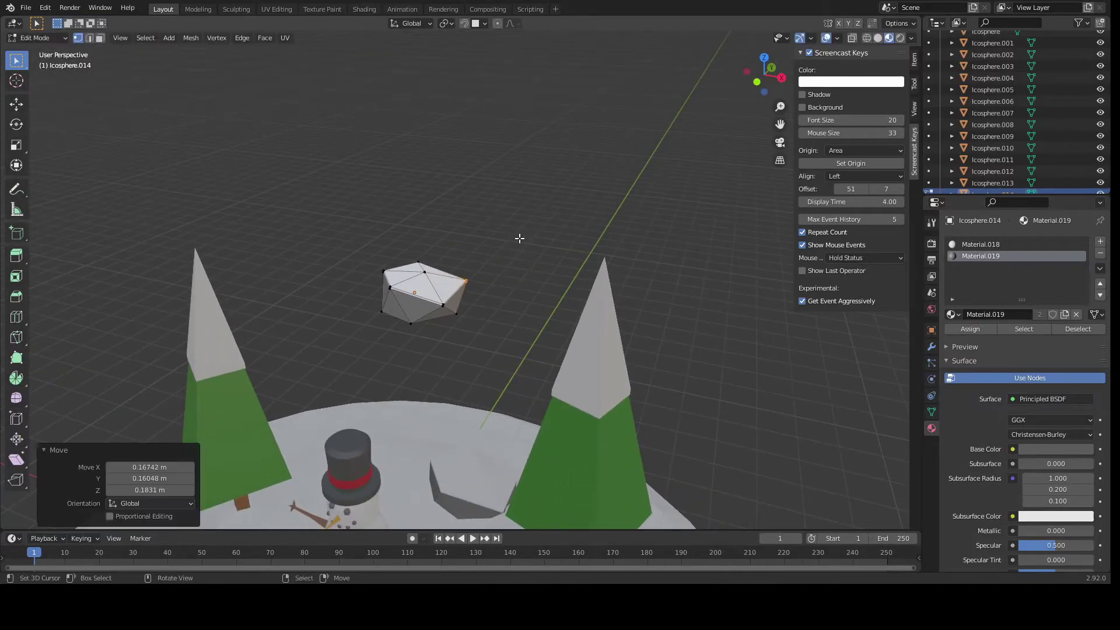
Step: Select the vertices at the center of the rock copy's snow layer and raise them about 0.1 m along Z
{"action": "scroll", "coordinate": [500, 294], "scroll_direction": "up", "scroll_amount": 2}
{"action": "middle_click_drag", "start_coordinate": [499, 294], "coordinate": [429, 257]}
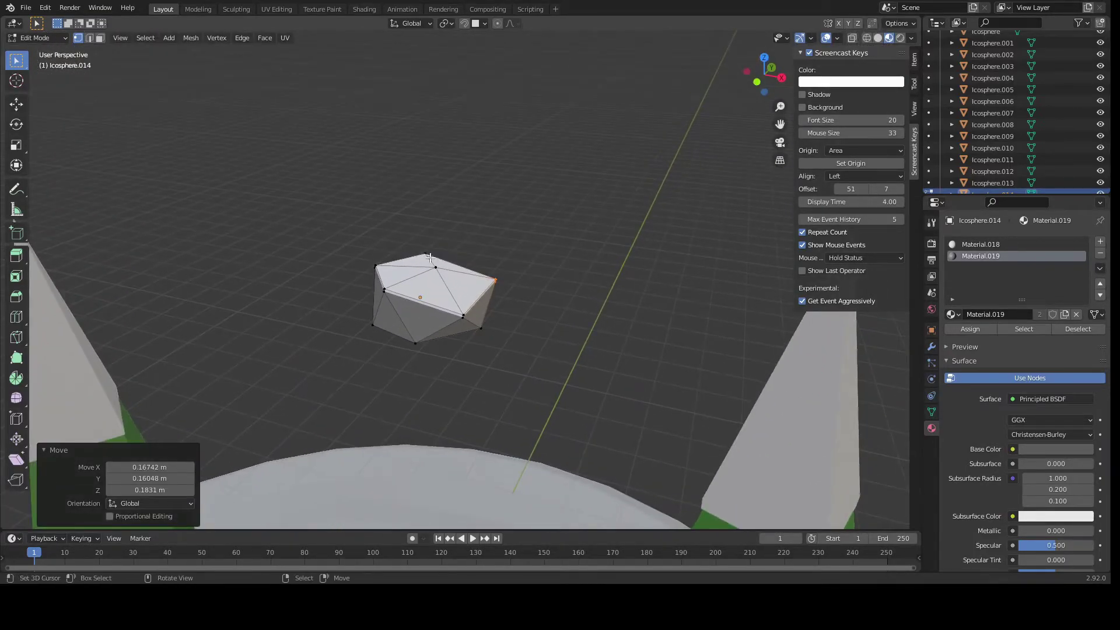
{"action": "left_click", "coordinate": [439, 272]}
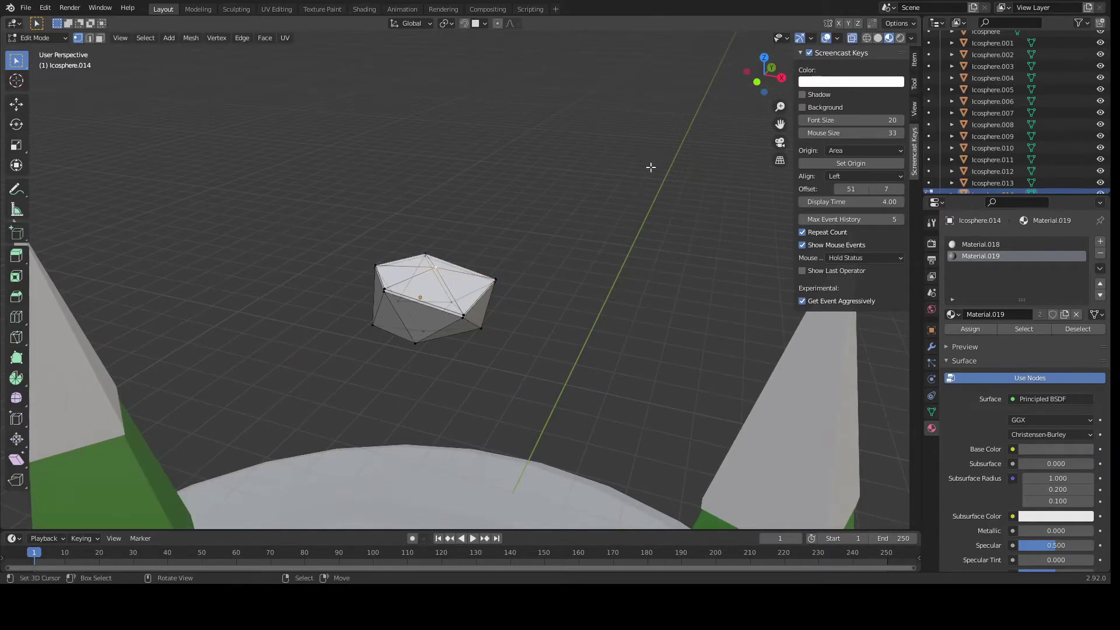
{"action": "left_click_drag", "start_coordinate": [446, 274], "coordinate": [448, 274]}
{"action": "key", "text": "g"}
{"action": "key", "text": "z"}
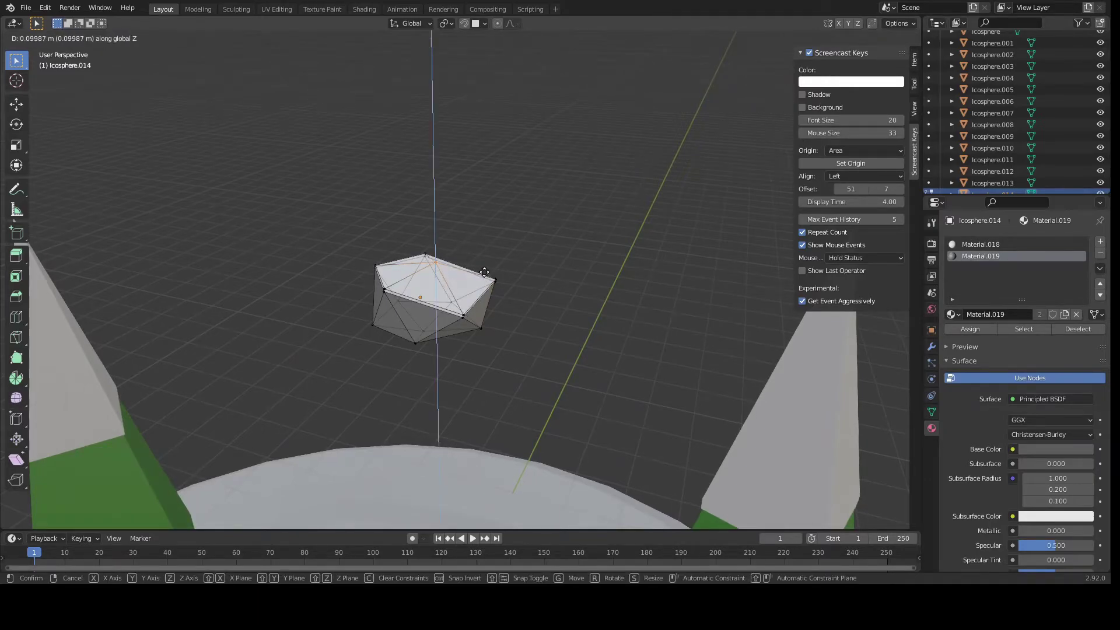
{"action": "left_click", "coordinate": [488, 269]}
Step: Raise a bottom corner vertex of the rock copy about 0.3 m
{"action": "middle_click_drag", "start_coordinate": [487, 269], "coordinate": [437, 334]}
{"action": "scroll", "coordinate": [531, 343], "scroll_direction": "down", "scroll_amount": 2}
{"action": "scroll", "coordinate": [436, 334], "scroll_direction": "up", "scroll_amount": 2}
{"action": "left_click_drag", "start_coordinate": [470, 353], "coordinate": [470, 353]}
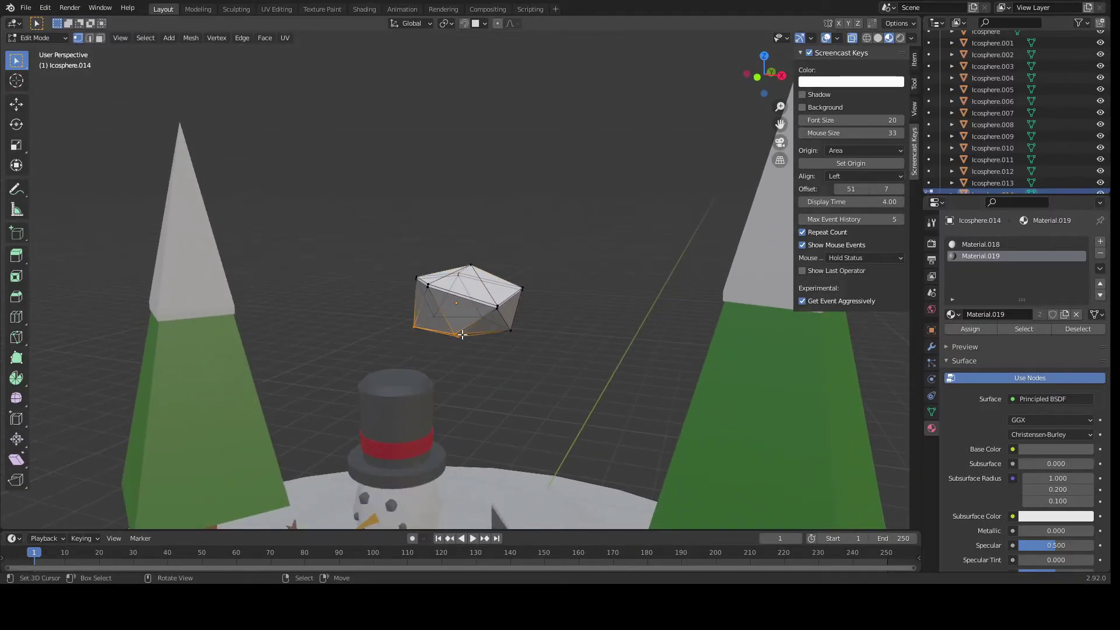
{"action": "key", "text": "g"}
{"action": "left_click", "coordinate": [462, 319]}
Step: Raise the lowest protruding bottom vertex of the rock copy to flatten its underside
{"action": "middle_click_drag", "start_coordinate": [463, 319], "coordinate": [416, 225]}
{"action": "middle_click_drag", "start_coordinate": [538, 458], "coordinate": [442, 446], "text": "ctrl"}
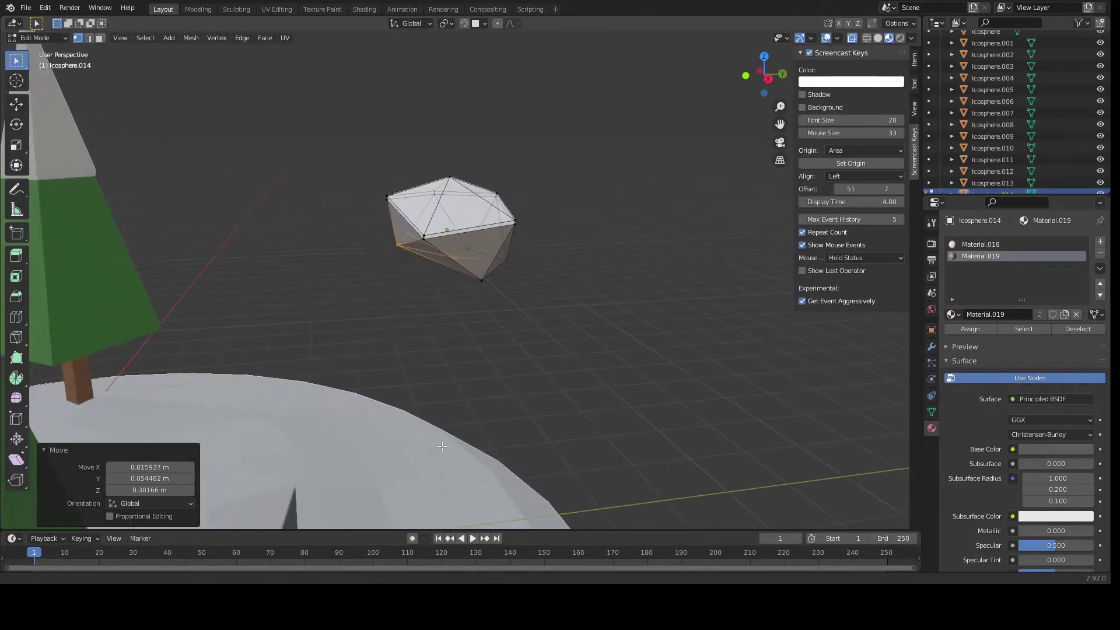
{"action": "left_click", "coordinate": [489, 284]}
{"action": "key", "text": "g"}
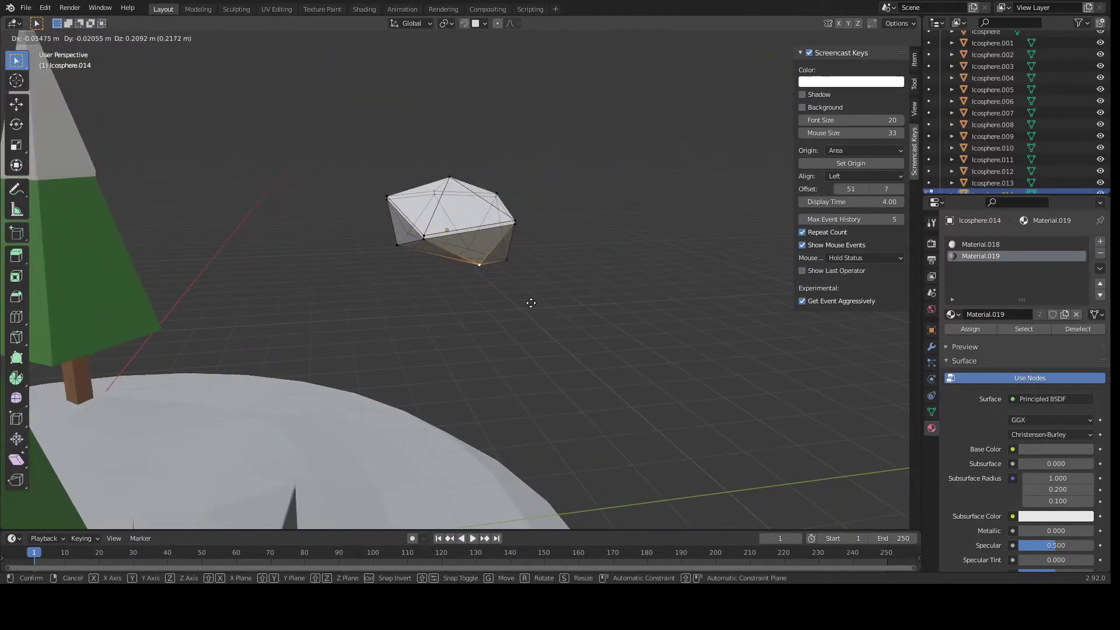
{"action": "left_click", "coordinate": [527, 303]}
Step: Move another bottom vertex of the rock copy up about 0.22 m and inward about 0.12 m along Y
{"action": "middle_click_drag", "start_coordinate": [527, 303], "coordinate": [570, 289]}
{"action": "scroll", "coordinate": [571, 289], "scroll_direction": "up", "scroll_amount": 3}
{"action": "scroll", "coordinate": [571, 289], "scroll_direction": "down", "scroll_amount": 2}
{"action": "right_click", "coordinate": [518, 333], "text": "shift"}
{"action": "scroll", "coordinate": [517, 332], "scroll_direction": "down", "scroll_amount": 2}
{"action": "key", "text": "g"}
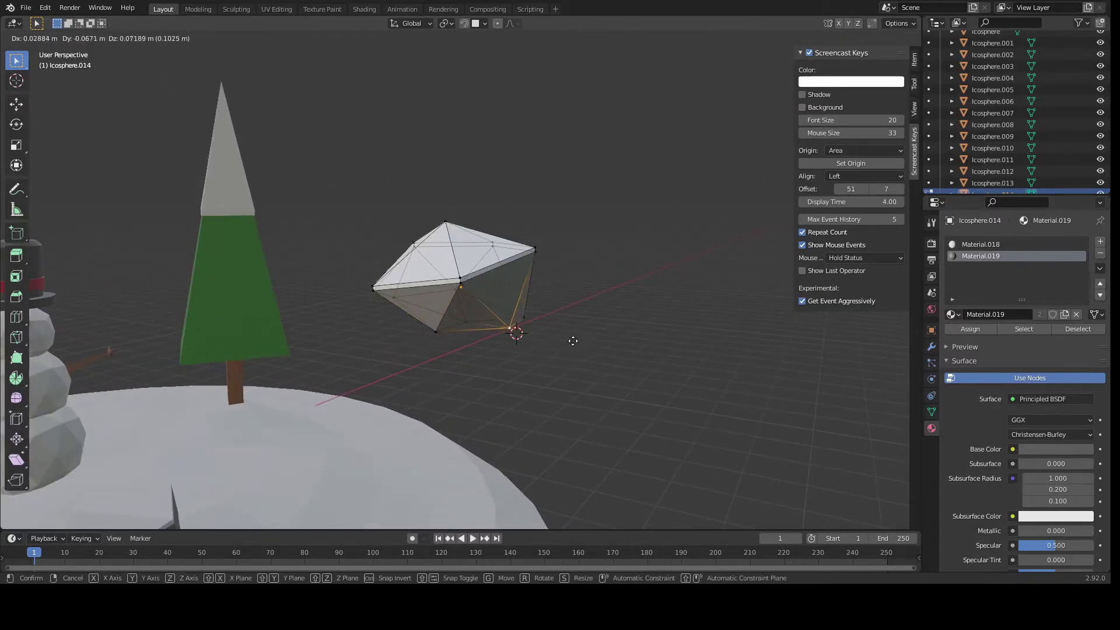
{"action": "left_click", "coordinate": [568, 330]}
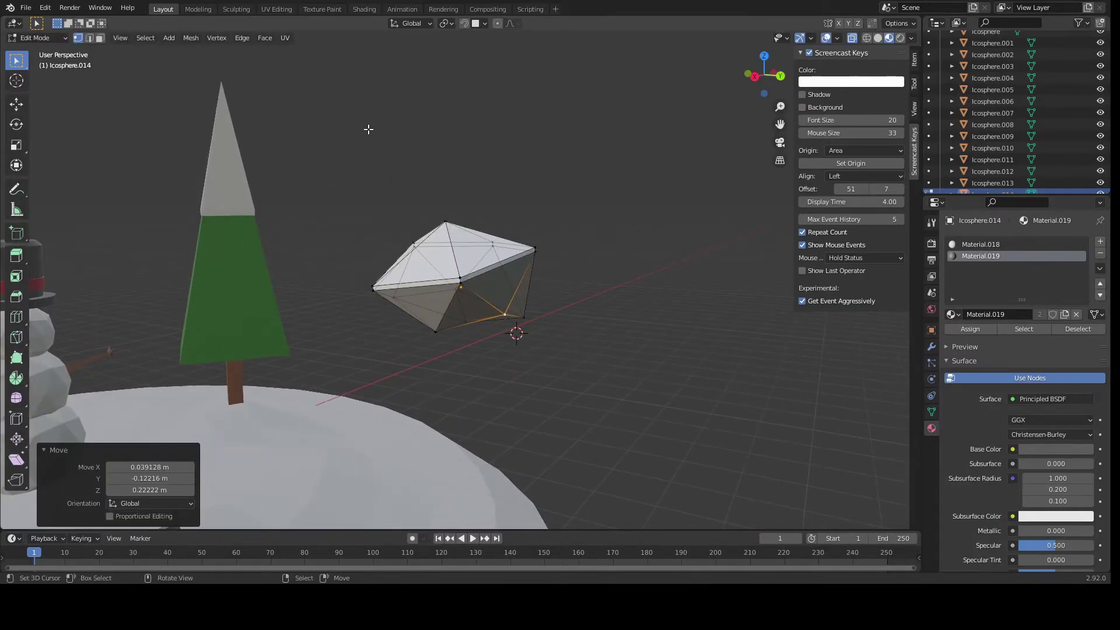
Step: Leave mesh editing and move the reshaped rock copy down onto the snow between the left tree and the snowman
{"action": "scroll", "coordinate": [368, 129], "scroll_direction": "down", "scroll_amount": 3}
{"action": "key", "text": "Tab"}
{"action": "key", "text": "g"}
{"action": "key", "text": "z"}
{"action": "left_click", "coordinate": [620, 170]}
{"action": "middle_click_drag", "start_coordinate": [449, 146], "coordinate": [473, 263]}
{"action": "key", "text": "g"}
{"action": "key", "text": "z"}
{"action": "left_click", "coordinate": [439, 260]}
{"action": "key", "text": "g"}
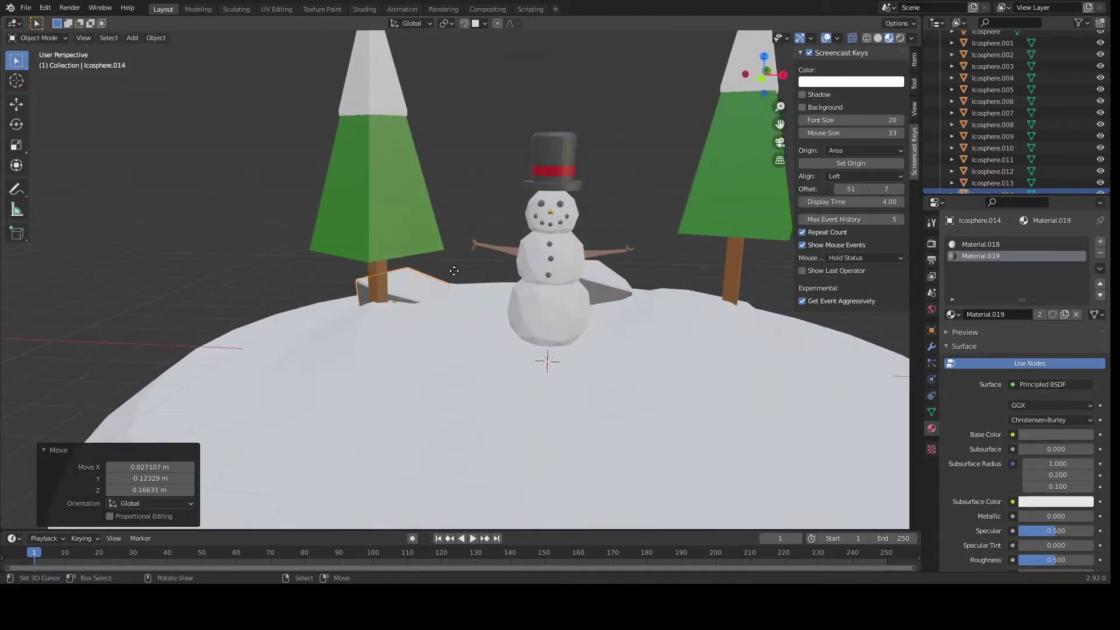
{"action": "left_click", "coordinate": [445, 274]}
{"action": "key", "text": "g"}
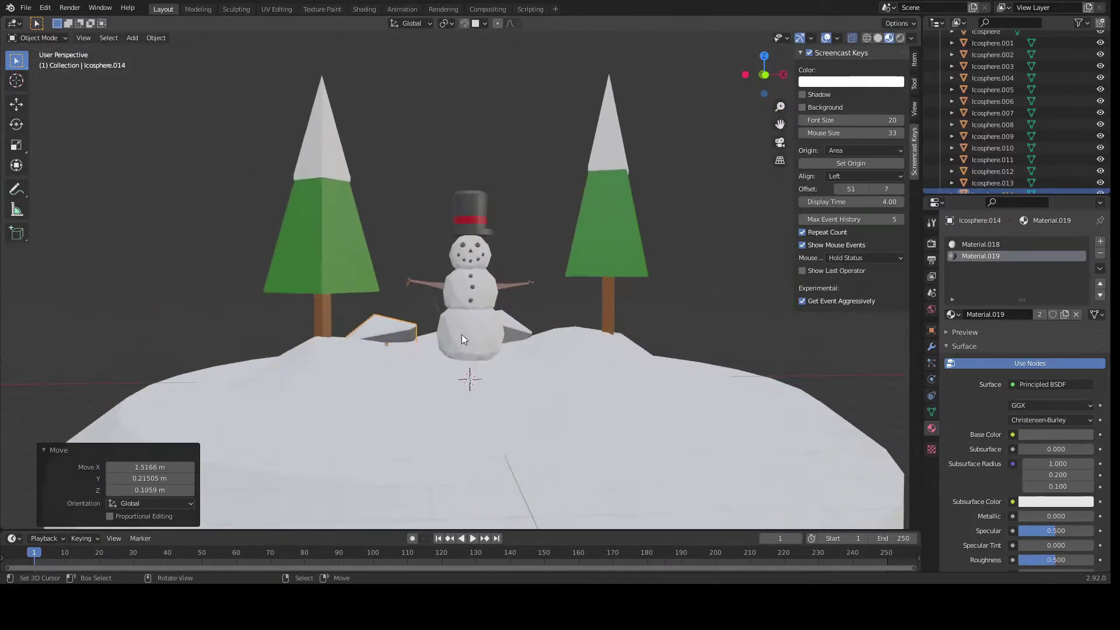
Step: Place another rock copy on the snow in front of the left tree and reshape it by moving individual vertices
{"action": "left_click", "coordinate": [525, 397]}
{"action": "middle_click_drag", "start_coordinate": [566, 435], "coordinate": [659, 333]}
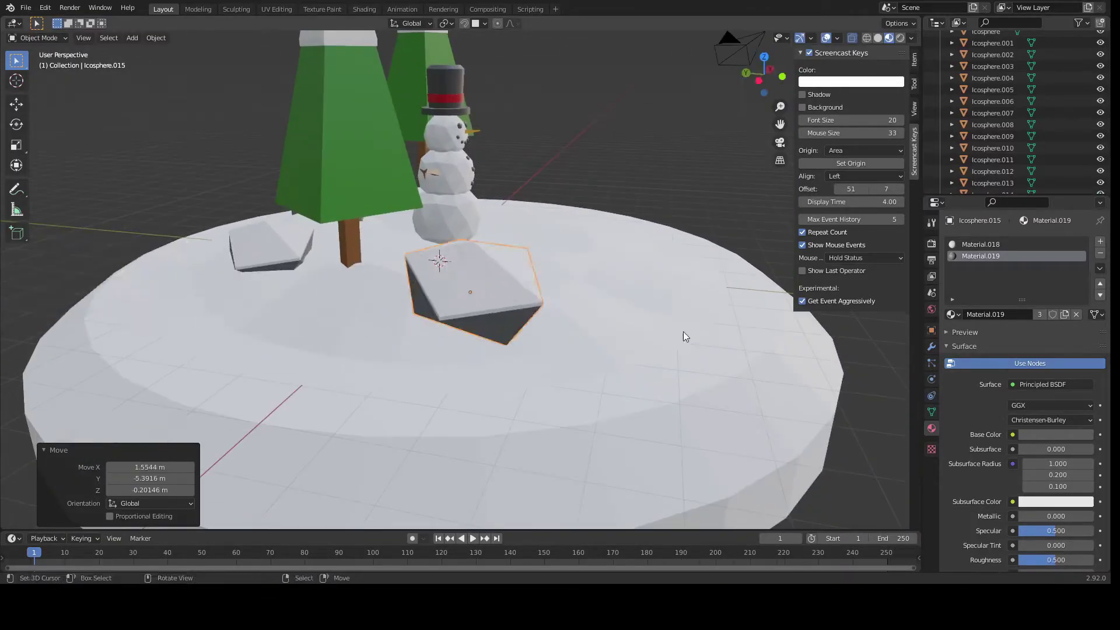
{"action": "key", "text": "Tab"}
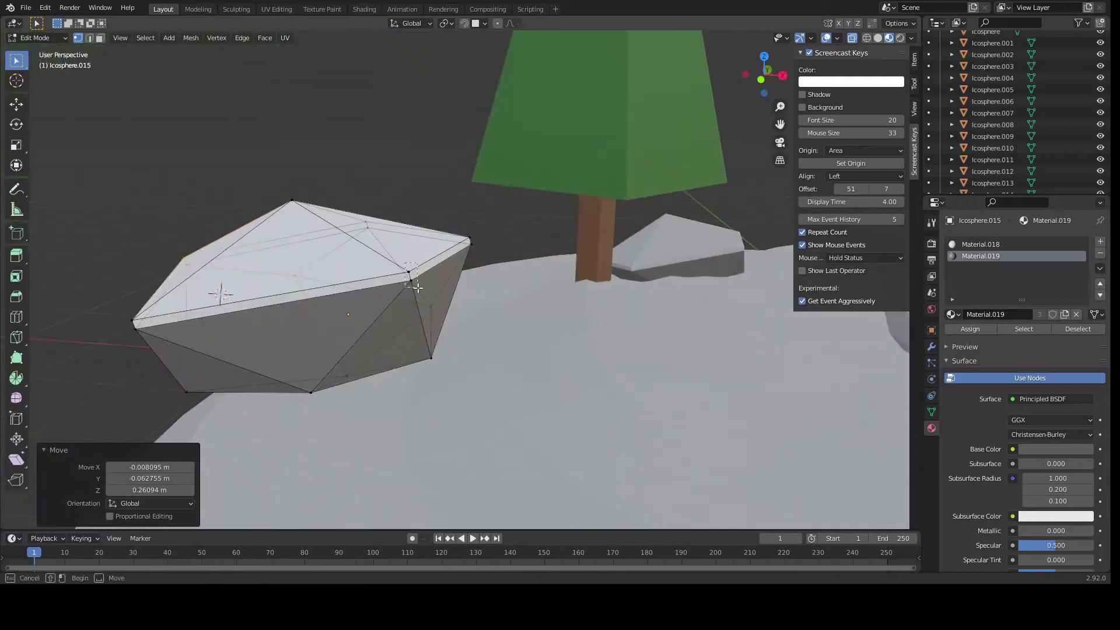
{"action": "key", "text": "Tab"}
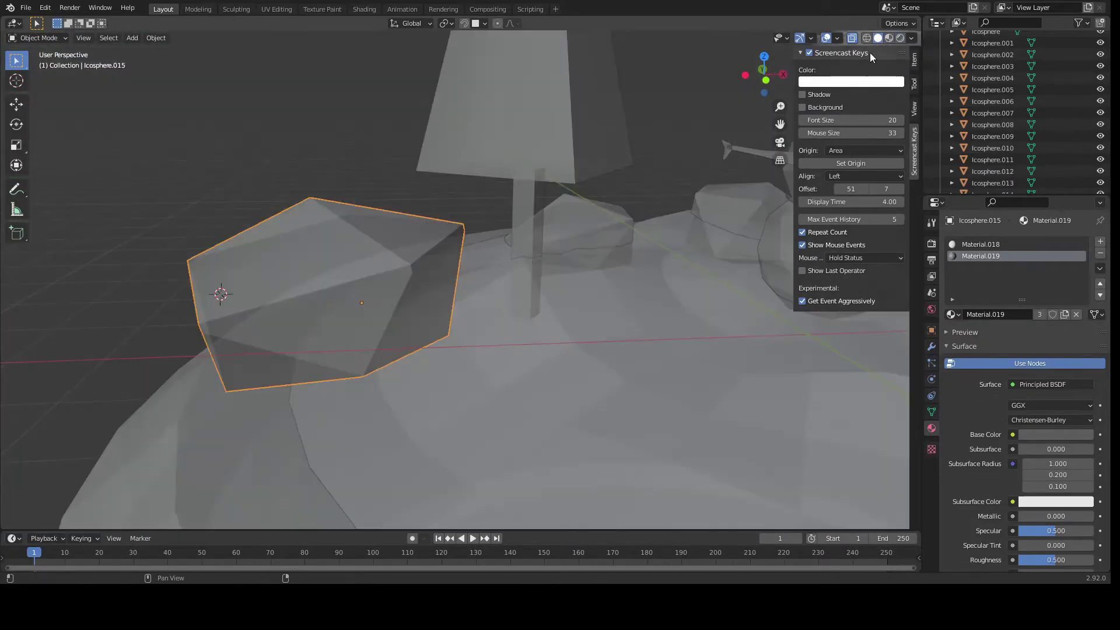
{"action": "key", "text": "Tab"}
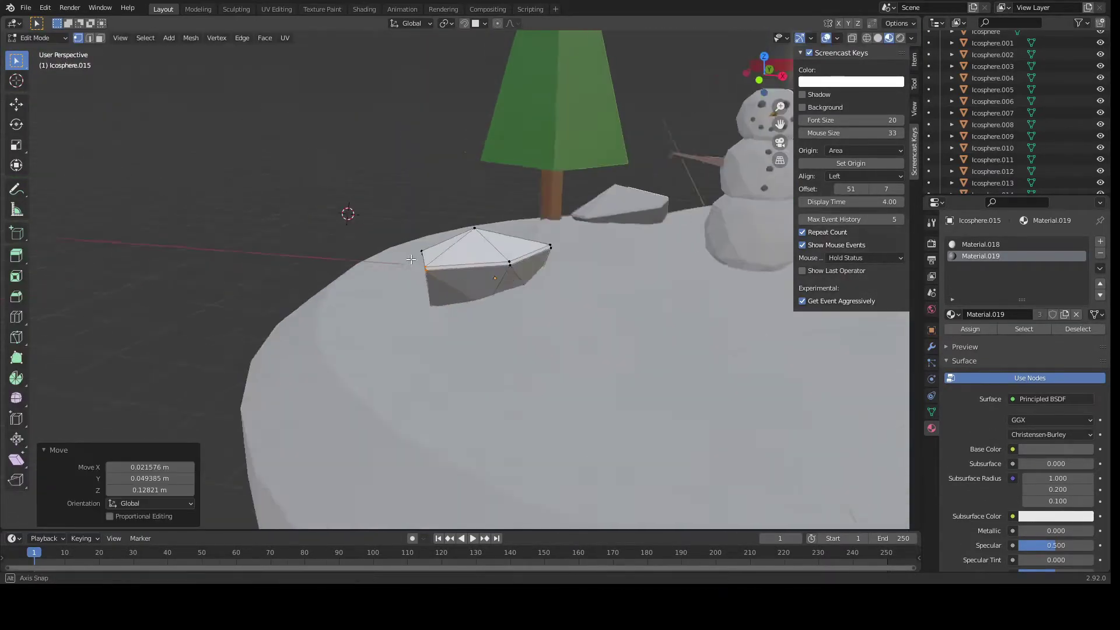
{"action": "key", "text": "Tab"}
Step: Duplicate the front rock about 9 m along X to the other side of the base and reshape the copy by moving vertices
{"action": "key", "text": "shift+d"}
{"action": "left_click", "coordinate": [746, 327]}
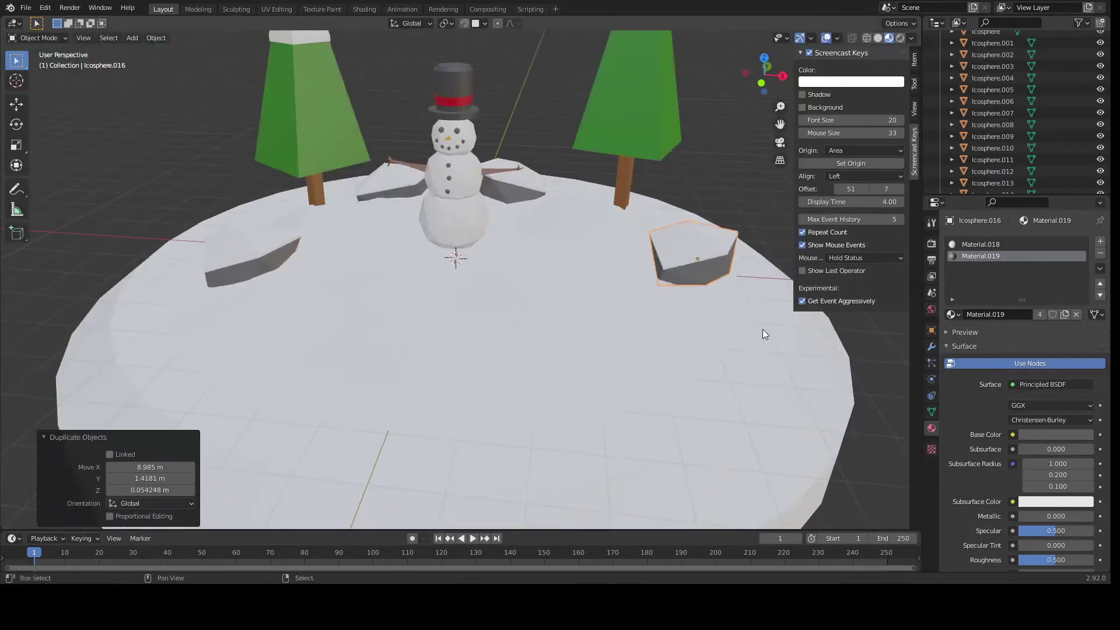
{"action": "key", "text": "Tab"}
{"action": "key", "text": "g"}
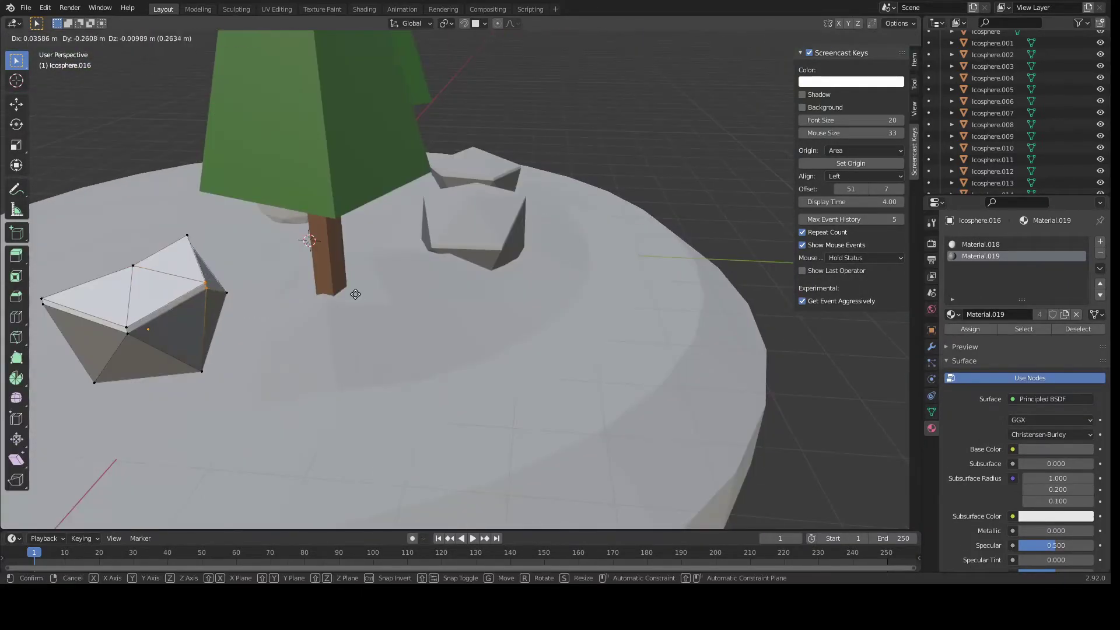
{"action": "left_click", "coordinate": [361, 293]}
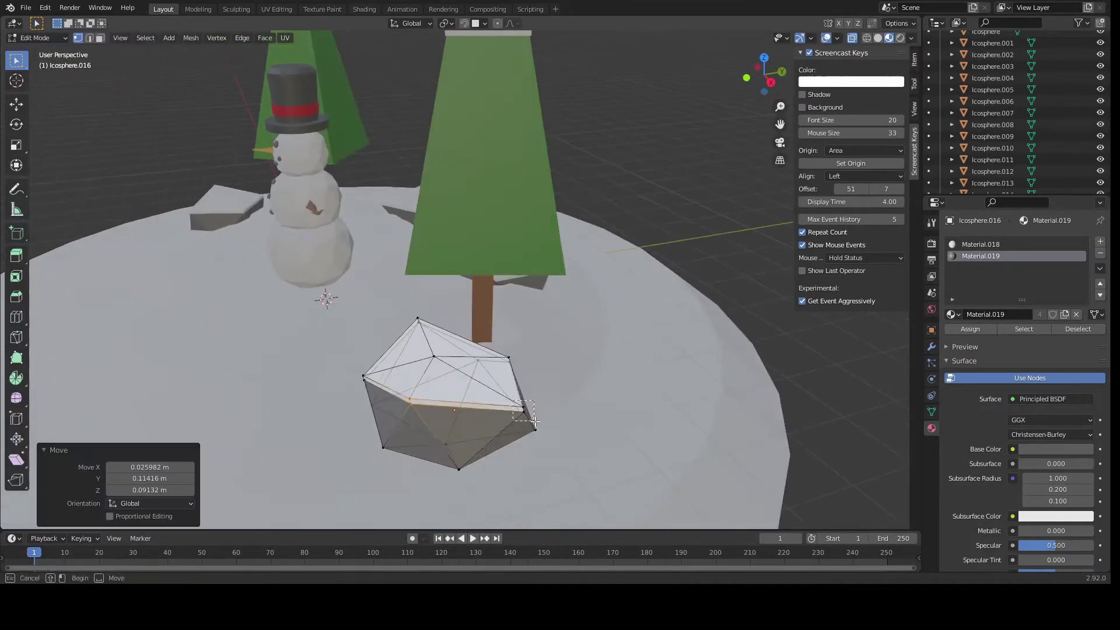
{"action": "key", "text": "g"}
{"action": "left_click", "coordinate": [519, 412]}
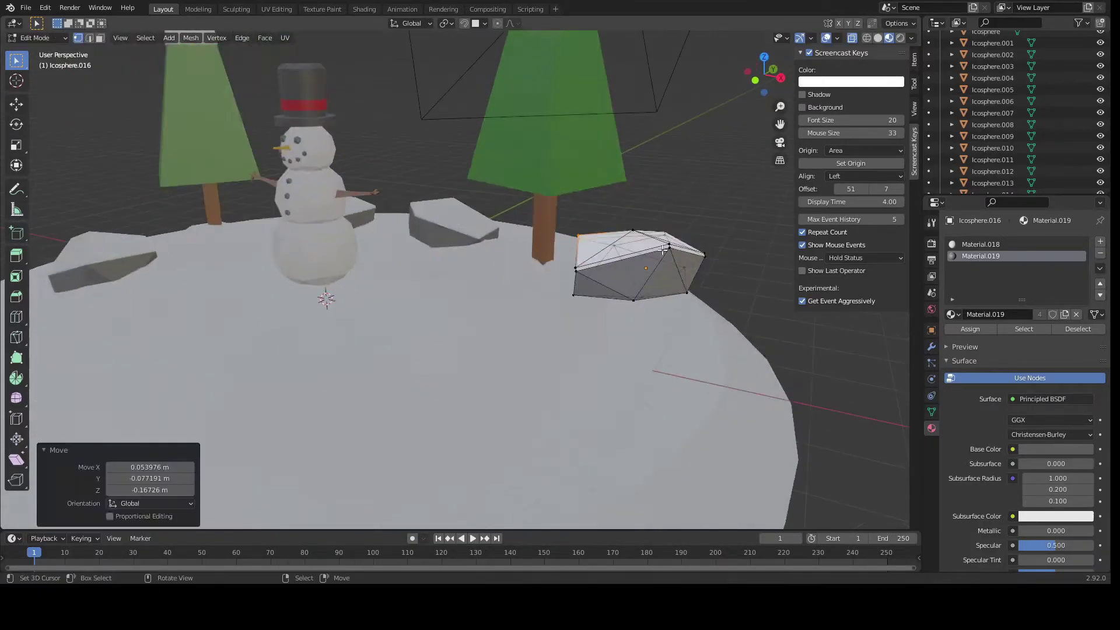
Step: Lower the rock by the right tree about 0.25 m and rotate it about 70° around the Z axis
{"action": "key", "text": "Tab"}
{"action": "key", "text": "r"}
{"action": "key", "text": "z"}
{"action": "left_click", "coordinate": [516, 292]}
{"action": "key", "text": "r"}
{"action": "key", "text": "z"}
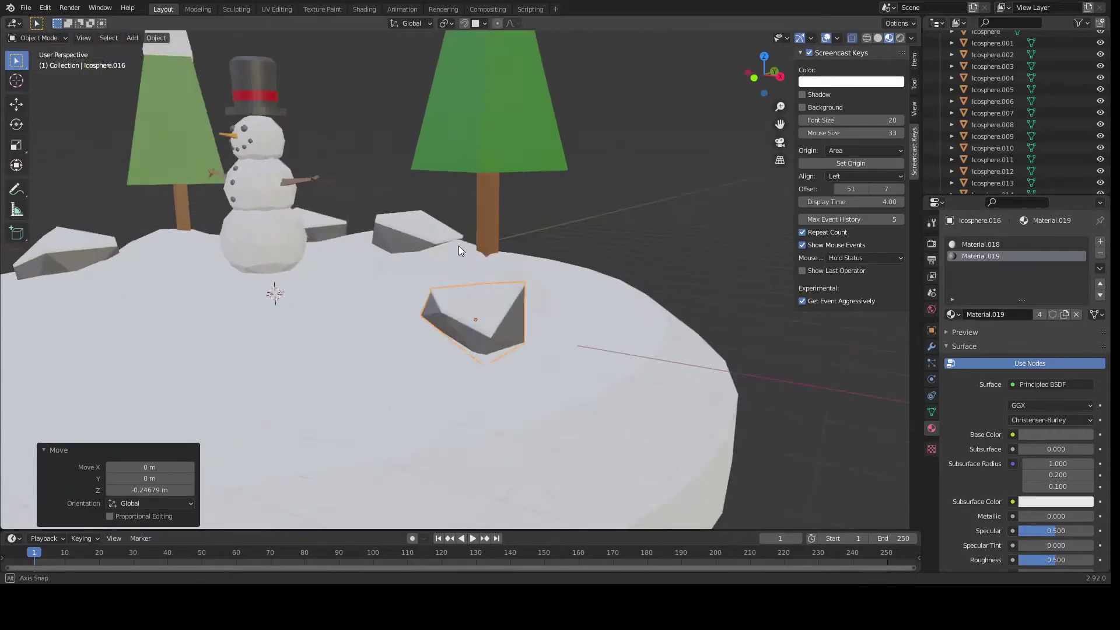
{"action": "left_click", "coordinate": [513, 291]}
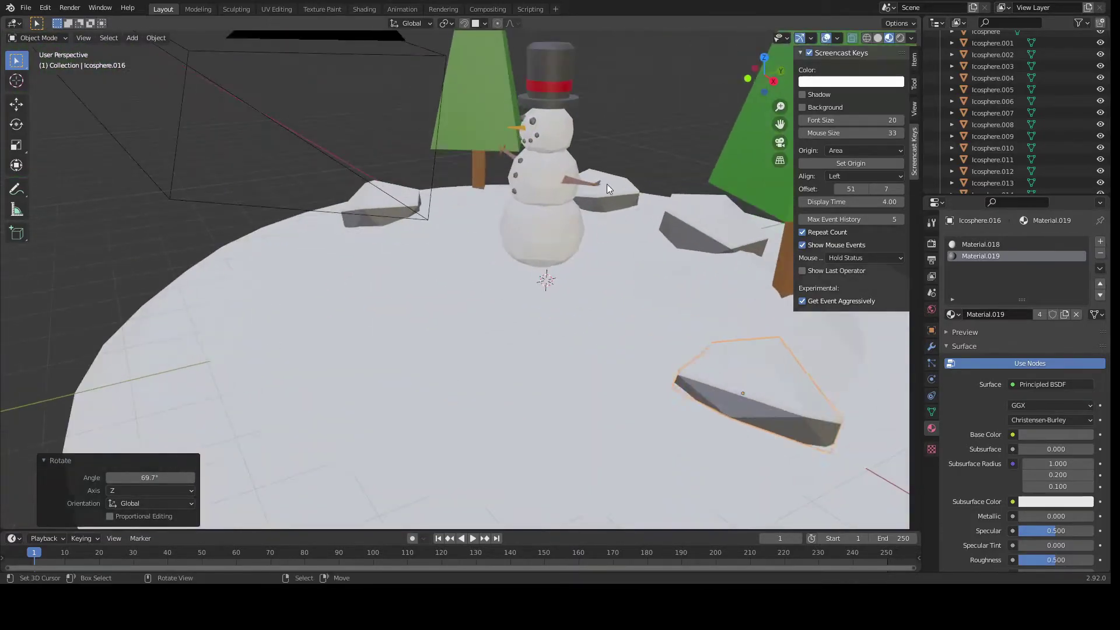
Step: Scale and reposition the rock behind the snowman, and place a duplicate of it nearby
{"action": "right_click", "coordinate": [607, 187]}
{"action": "key", "text": "s"}
{"action": "left_click", "coordinate": [612, 193]}
{"action": "key", "text": "g"}
{"action": "left_click", "coordinate": [607, 196]}
{"action": "middle_click_drag", "start_coordinate": [607, 196], "coordinate": [415, 322]}
{"action": "key", "text": "shift+d"}
{"action": "left_click", "coordinate": [502, 326]}
Step: Reshape the front-right rock by moving a corner of its snow layer, then leave mesh editing and deselect everything
{"action": "middle_click_drag", "start_coordinate": [502, 326], "coordinate": [340, 211]}
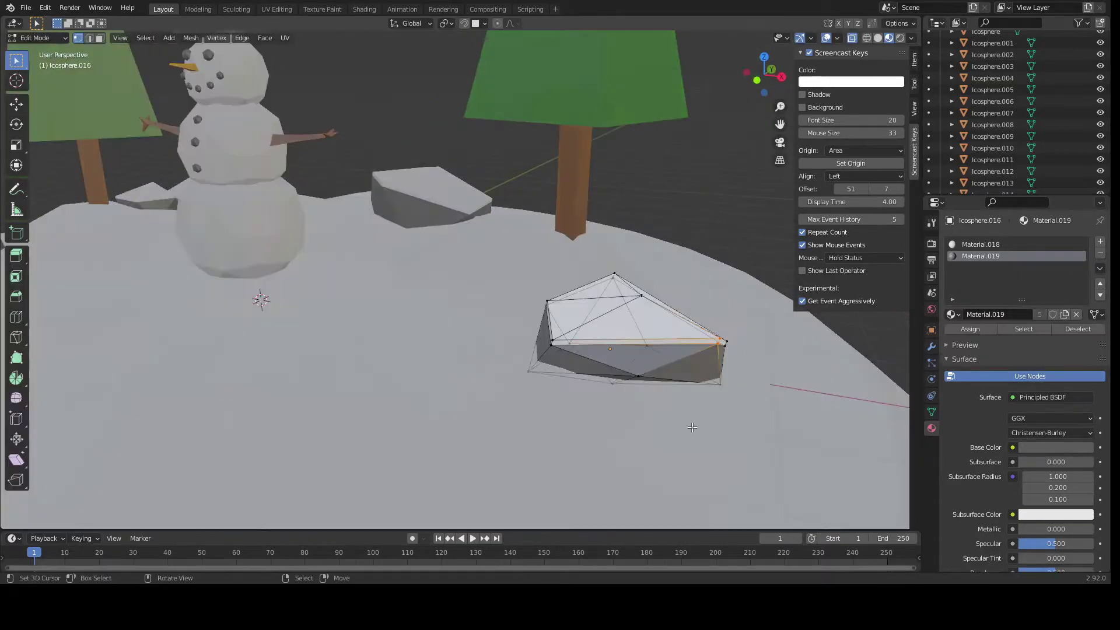
{"action": "middle_click_drag", "start_coordinate": [327, 303], "coordinate": [479, 268]}
{"action": "right_click", "coordinate": [396, 287]}
{"action": "key", "text": "g"}
{"action": "left_click", "coordinate": [522, 298]}
{"action": "key", "text": "Tab"}
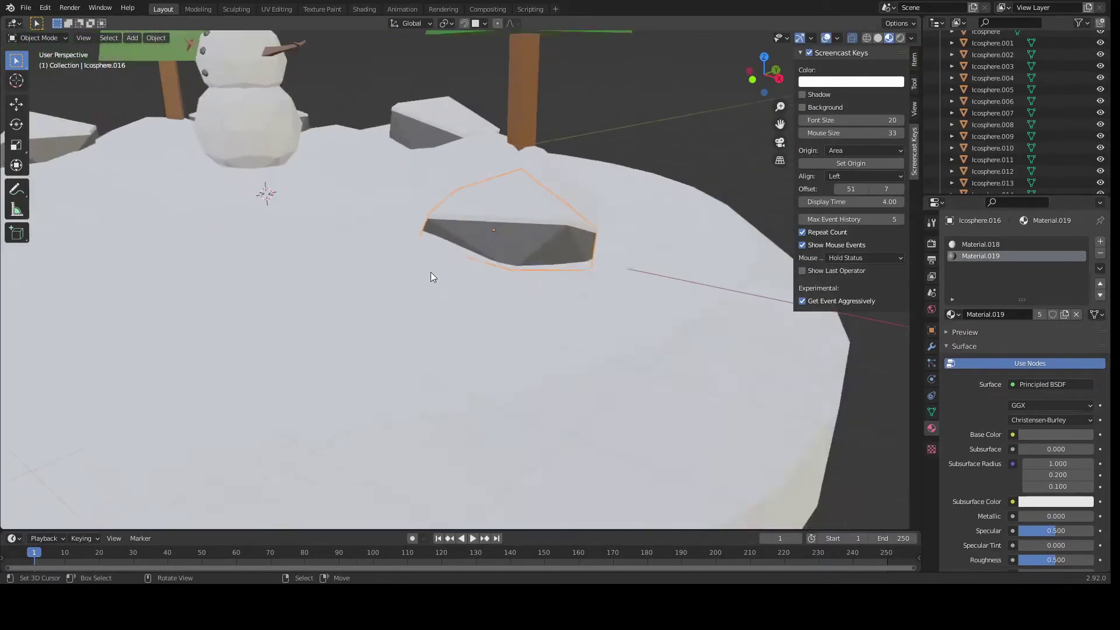
{"action": "scroll", "coordinate": [479, 264], "scroll_direction": "down", "scroll_amount": 8}
{"action": "key", "text": "alt+a"}
{"action": "middle_click_drag", "start_coordinate": [368, 251], "coordinate": [601, 401]}
{"action": "scroll", "coordinate": [494, 374], "scroll_direction": "down", "scroll_amount": 3}
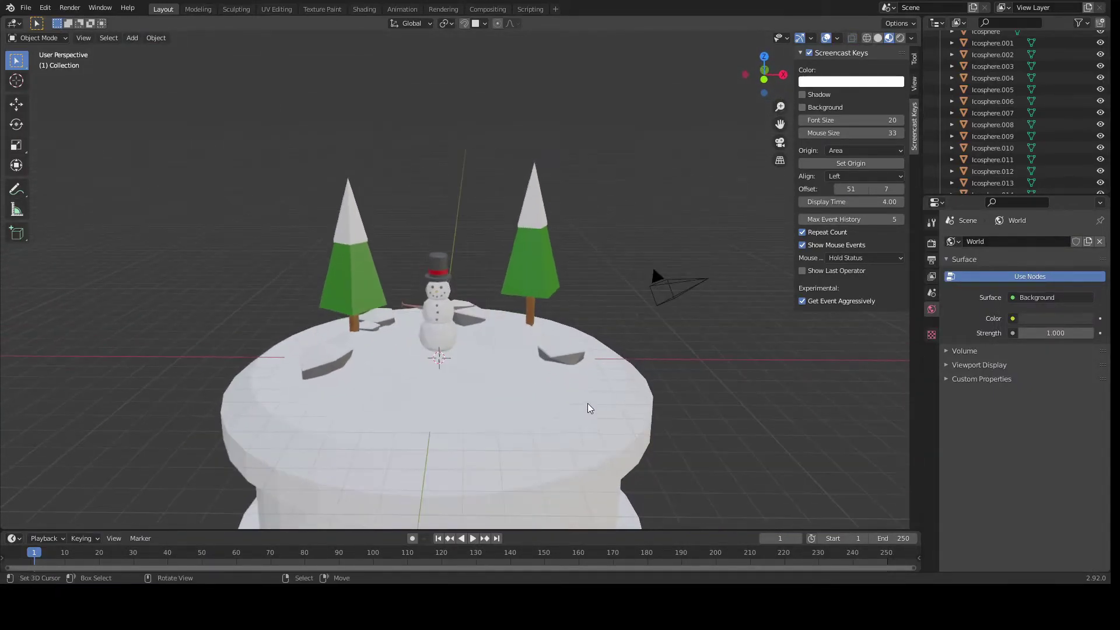
Step: Select the snowman's hat together with its red band and rotate both about 10° around the Y axis
{"action": "middle_click_drag", "start_coordinate": [652, 374], "coordinate": [659, 395]}
{"action": "middle_click_drag", "start_coordinate": [494, 455], "coordinate": [539, 418]}
{"action": "middle_click_drag", "start_coordinate": [523, 374], "coordinate": [568, 262]}
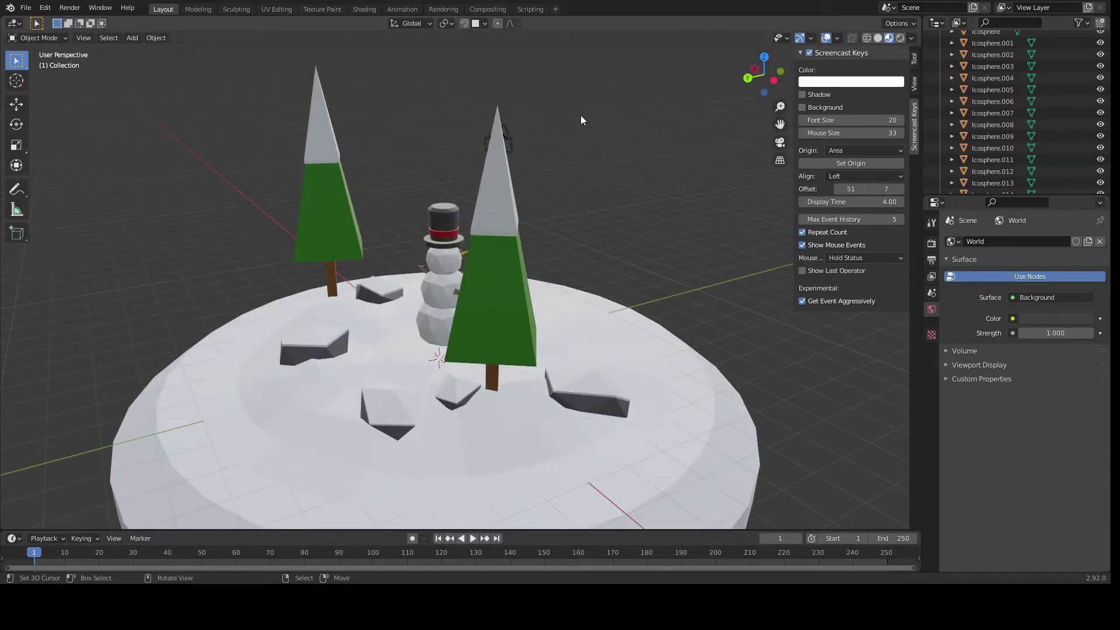
{"action": "middle_click_drag", "start_coordinate": [474, 139], "coordinate": [489, 220]}
{"action": "scroll", "coordinate": [493, 272], "scroll_direction": "up", "scroll_amount": 2}
{"action": "right_click", "coordinate": [470, 182]}
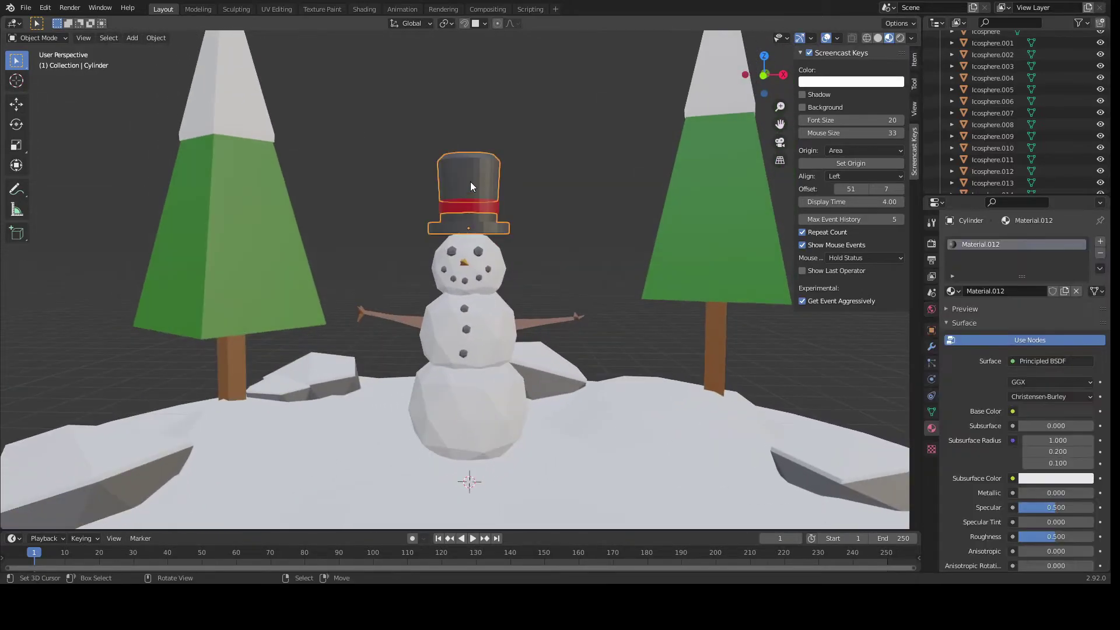
{"action": "right_click", "coordinate": [478, 206], "text": "shift"}
{"action": "middle_click_drag", "start_coordinate": [555, 129], "coordinate": [575, 246], "text": "shift"}
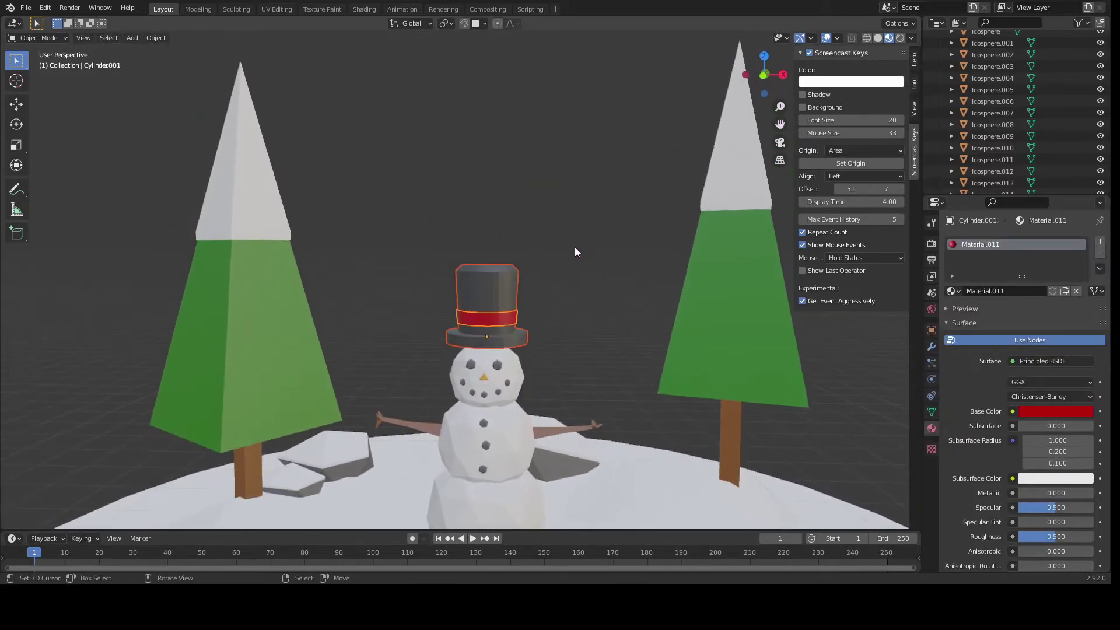
{"action": "scroll", "coordinate": [596, 208], "scroll_direction": "up", "scroll_amount": 3}
{"action": "key", "text": "r"}
{"action": "key", "text": "y"}
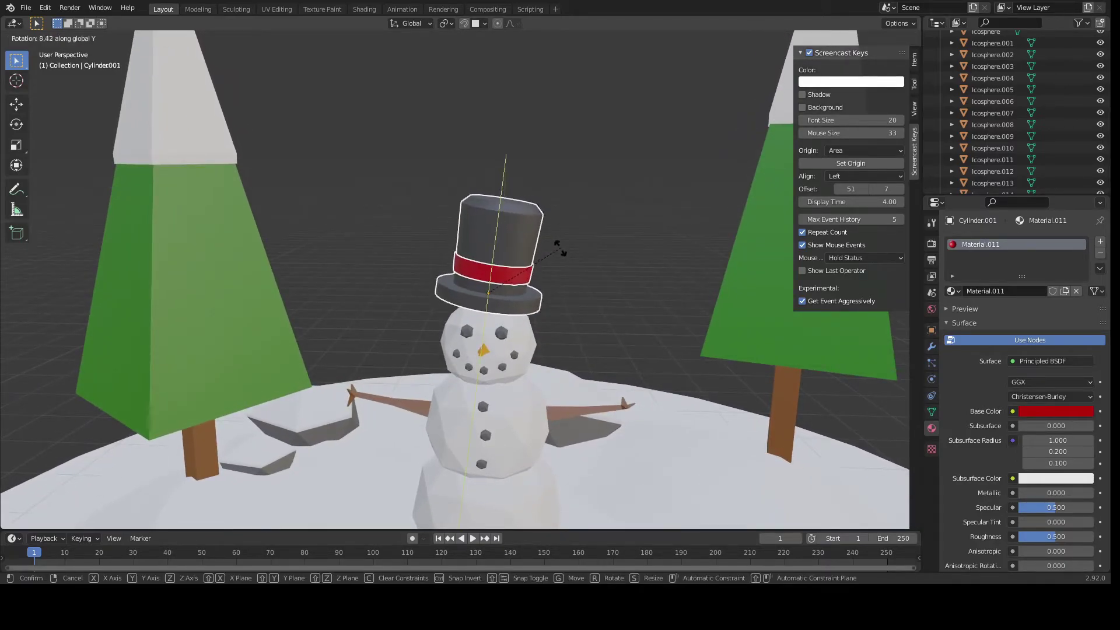
{"action": "left_click", "coordinate": [561, 250]}
Step: Shift the tilted hat and band about 0.09 m along X and 0.09 m down onto the snowman's head
{"action": "key", "text": "g"}
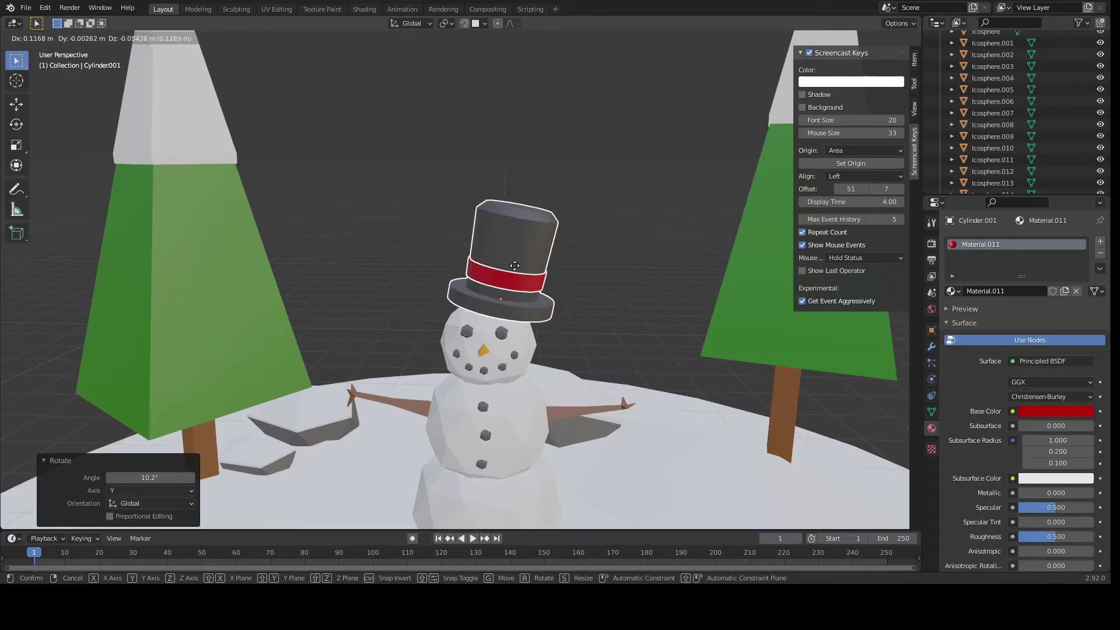
{"action": "left_click", "coordinate": [511, 272]}
{"action": "scroll", "coordinate": [569, 330], "scroll_direction": "down", "scroll_amount": 2}
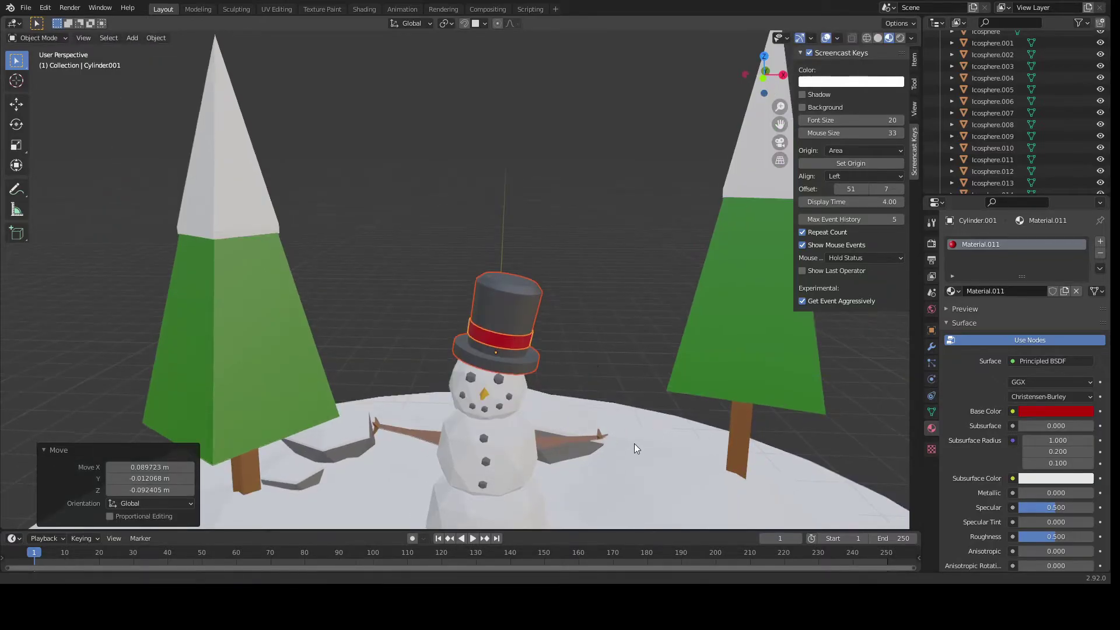
{"action": "middle_click_drag", "start_coordinate": [634, 451], "coordinate": [603, 180], "text": "shift"}
{"action": "right_click", "coordinate": [603, 179]}
{"action": "scroll", "coordinate": [603, 179], "scroll_direction": "down", "scroll_amount": 3}
{"action": "middle_click_drag", "start_coordinate": [603, 233], "coordinate": [600, 368], "text": "shift"}
Step: Move the hat and its band about 0.06 m along the Y axis
{"action": "middle_click_drag", "start_coordinate": [548, 313], "coordinate": [404, 341]}
{"action": "left_click", "coordinate": [446, 348], "text": "alt"}
{"action": "left_click", "coordinate": [448, 347]}
{"action": "left_click", "coordinate": [468, 328]}
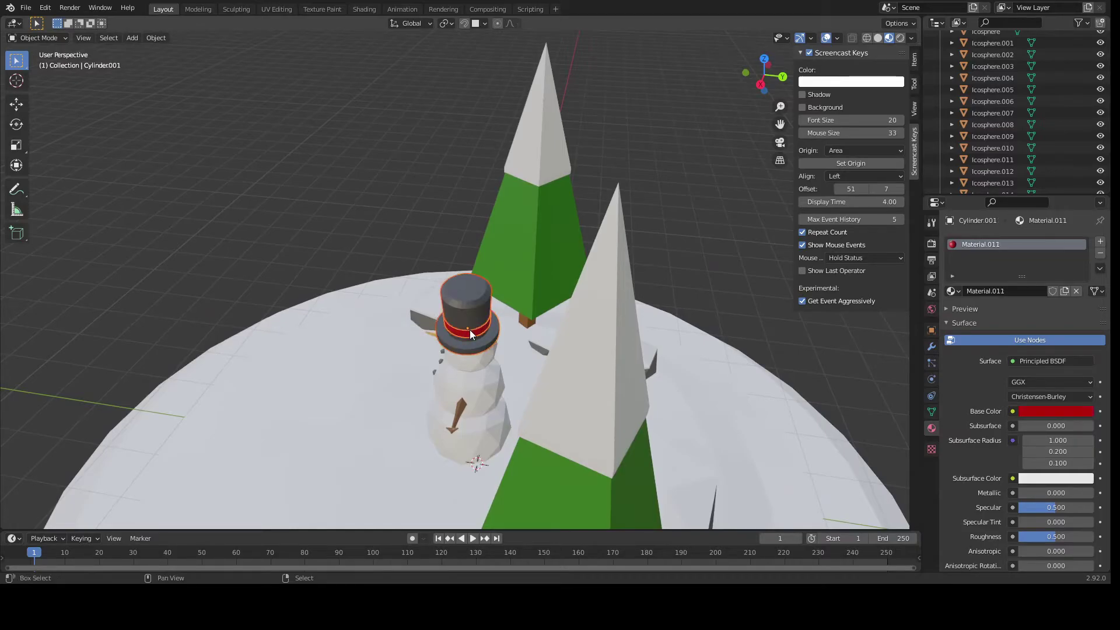
{"action": "key", "text": "g"}
{"action": "key", "text": "x"}
{"action": "key", "text": "y"}
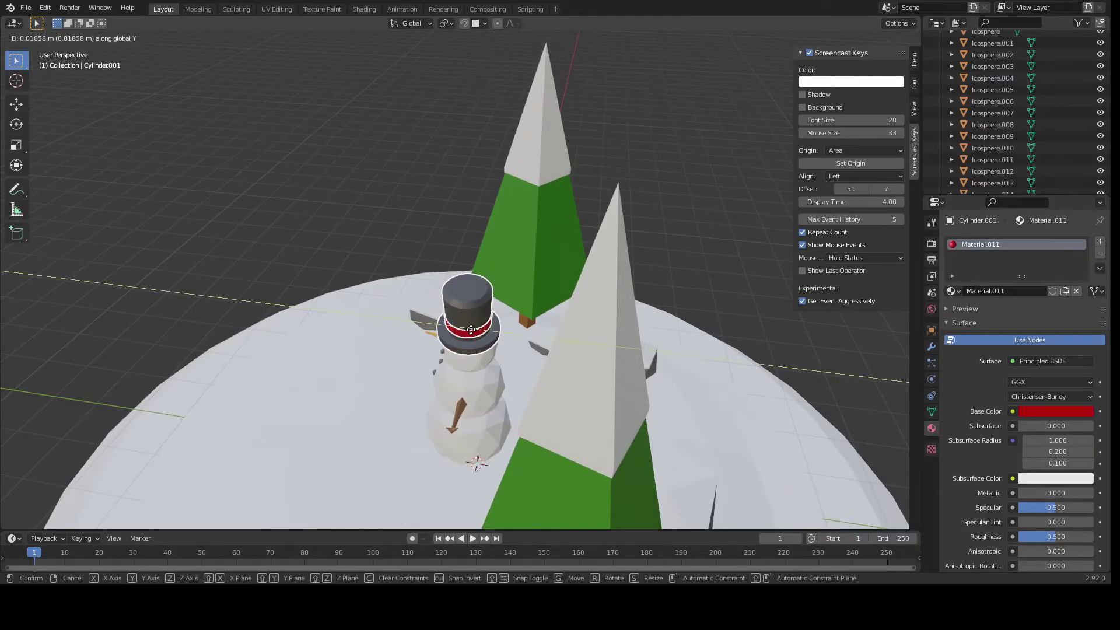
{"action": "left_click", "coordinate": [473, 330]}
Step: Tilt the hat and band slightly around the X axis and reposition them on the snowman's head
{"action": "middle_click_drag", "start_coordinate": [473, 331], "coordinate": [394, 278]}
{"action": "key", "text": "r"}
{"action": "key", "text": "y"}
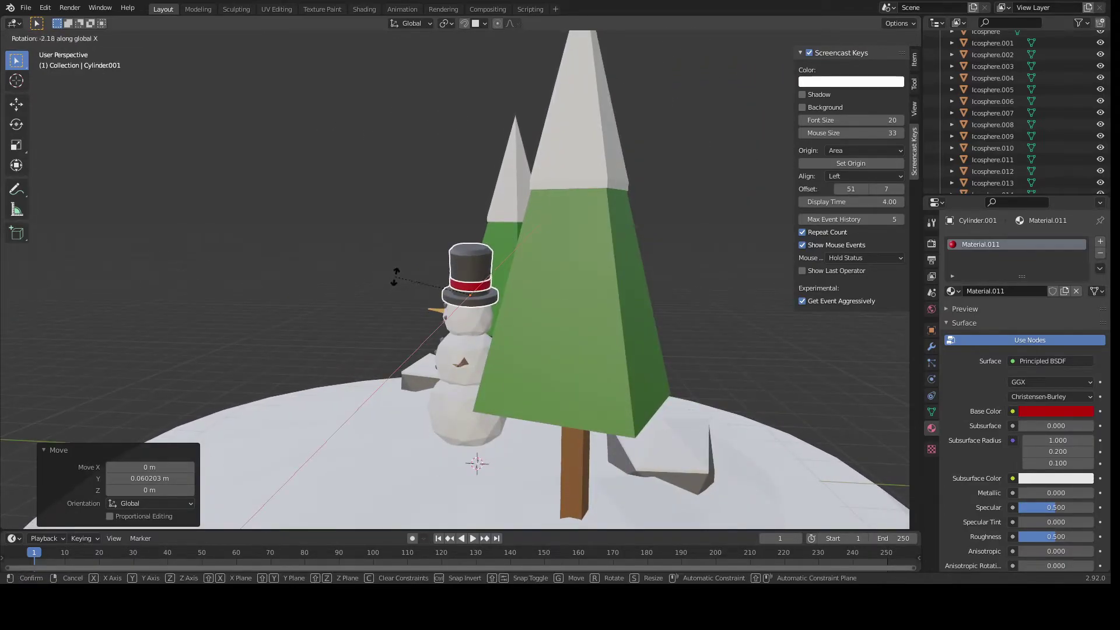
{"action": "left_click", "coordinate": [399, 266]}
{"action": "middle_click_drag", "start_coordinate": [395, 287], "coordinate": [485, 282]}
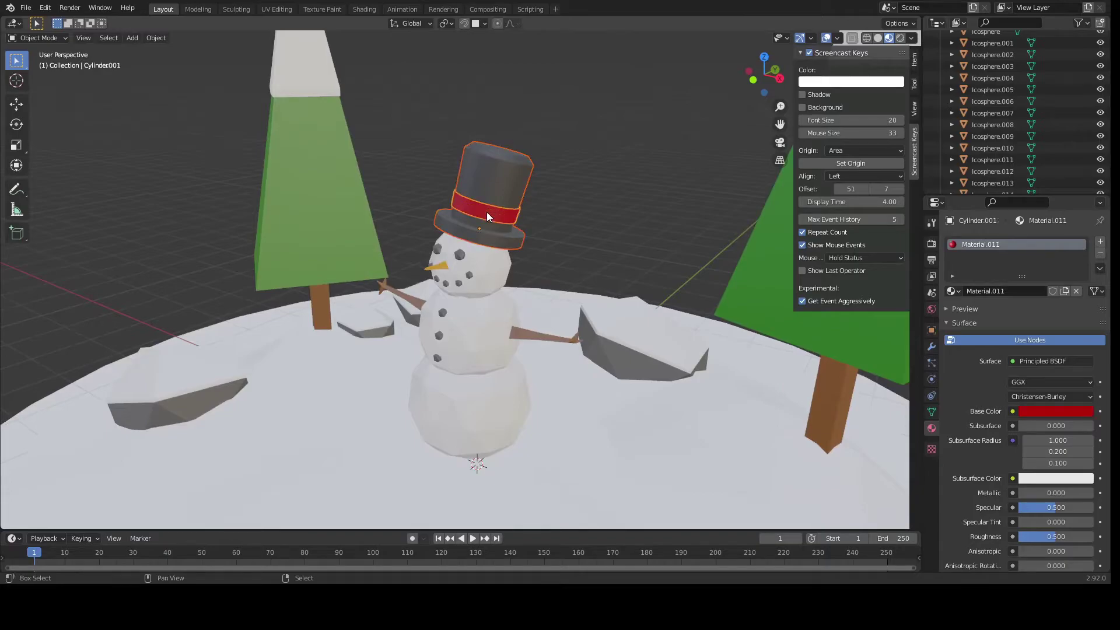
{"action": "key", "text": "g"}
{"action": "left_click", "coordinate": [608, 210]}
{"action": "left_click", "coordinate": [609, 210]}
Step: Add an ico sphere with 2 subdivisions and move it beside the front-left rock
{"action": "middle_click_drag", "start_coordinate": [608, 210], "coordinate": [468, 278]}
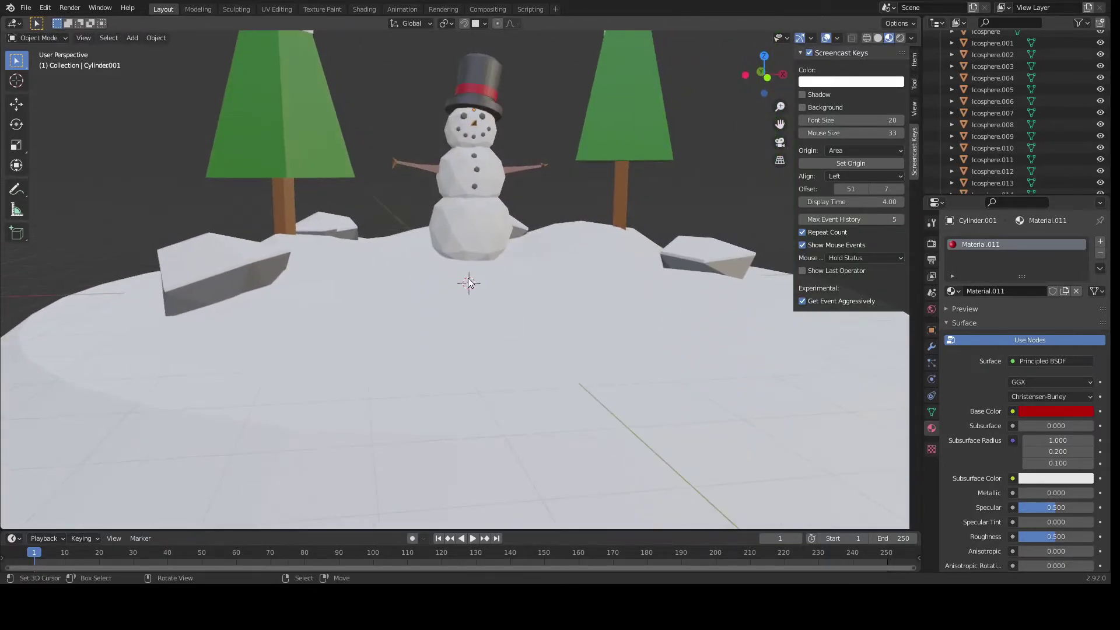
{"action": "middle_click_drag", "start_coordinate": [415, 251], "coordinate": [513, 350]}
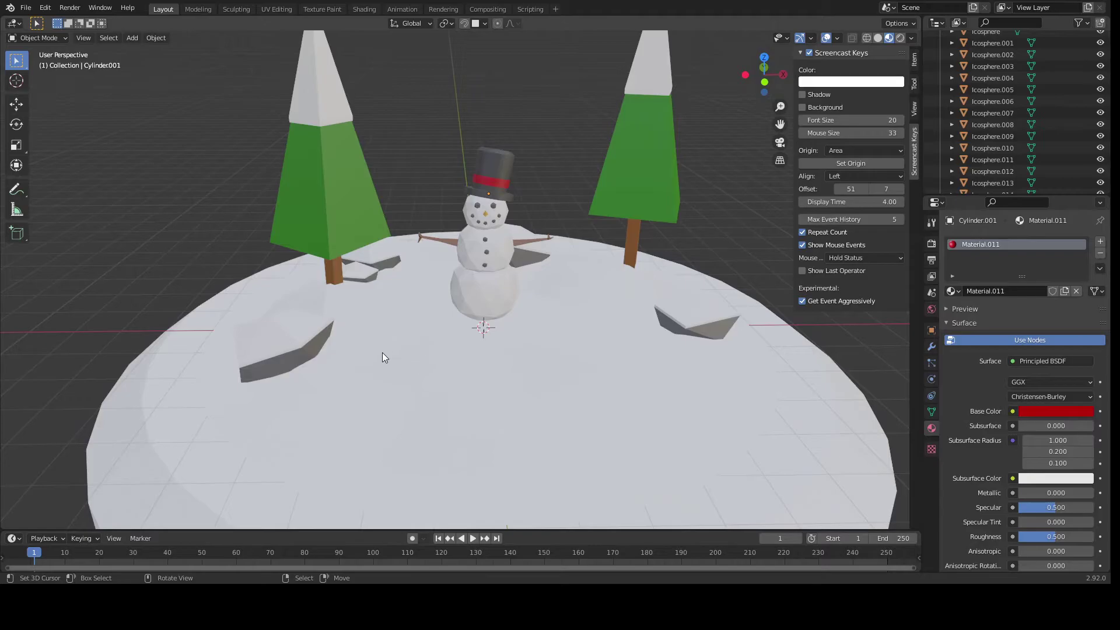
{"action": "middle_click_drag", "start_coordinate": [491, 345], "coordinate": [593, 357]}
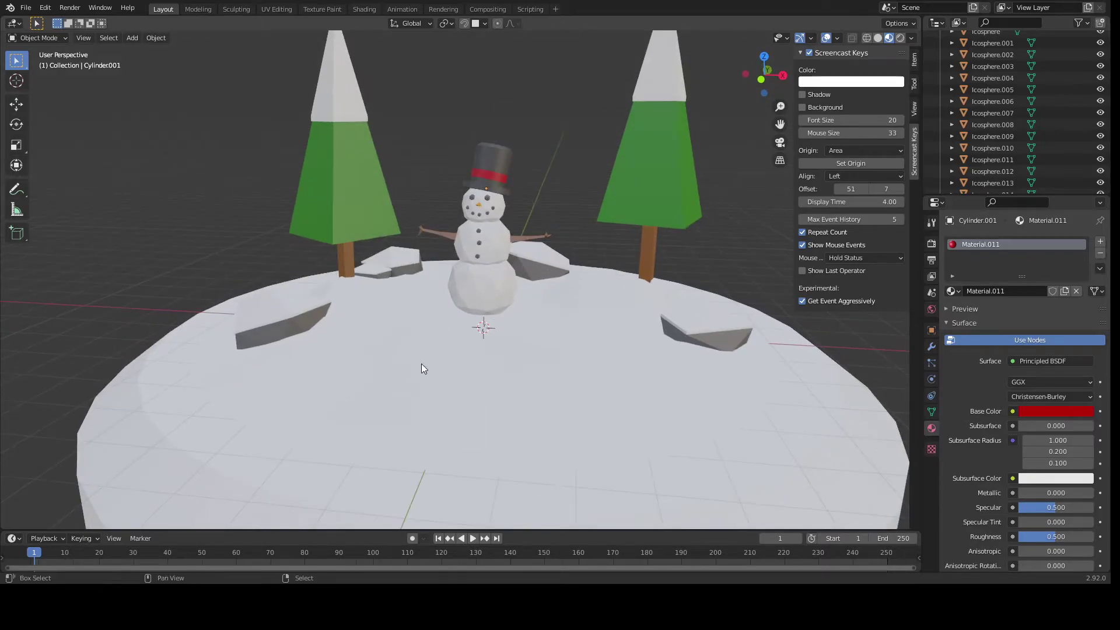
{"action": "middle_click_drag", "start_coordinate": [308, 329], "coordinate": [453, 343]}
{"action": "key", "text": "shift+a"}
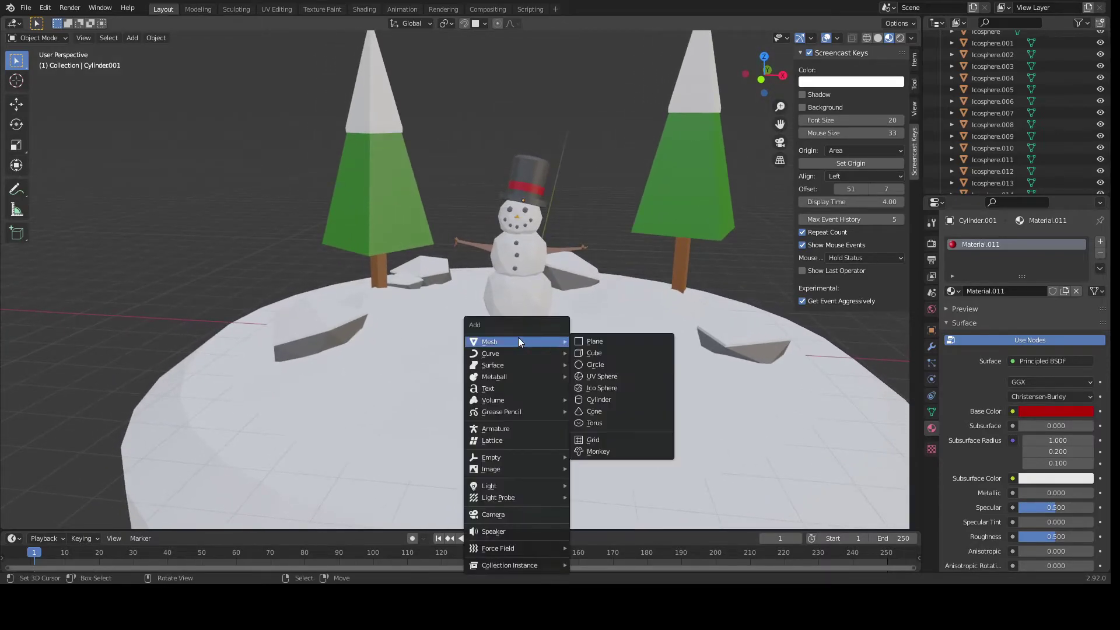
{"action": "left_click", "coordinate": [610, 390]}
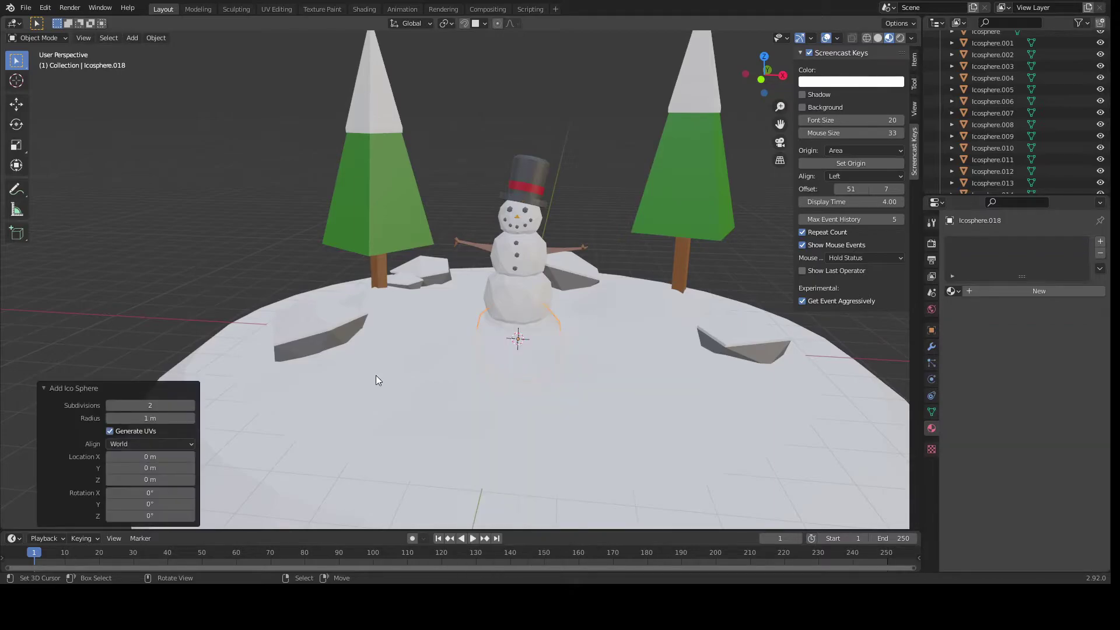
{"action": "left_click", "coordinate": [191, 406]}
{"action": "left_click", "coordinate": [110, 405]}
{"action": "key", "text": "g"}
{"action": "left_click", "coordinate": [291, 303]}
Step: Scale the new ico sphere down to about 0.18 to make a small snowball
{"action": "middle_click_drag", "start_coordinate": [344, 277], "coordinate": [490, 237]}
{"action": "key", "text": "g"}
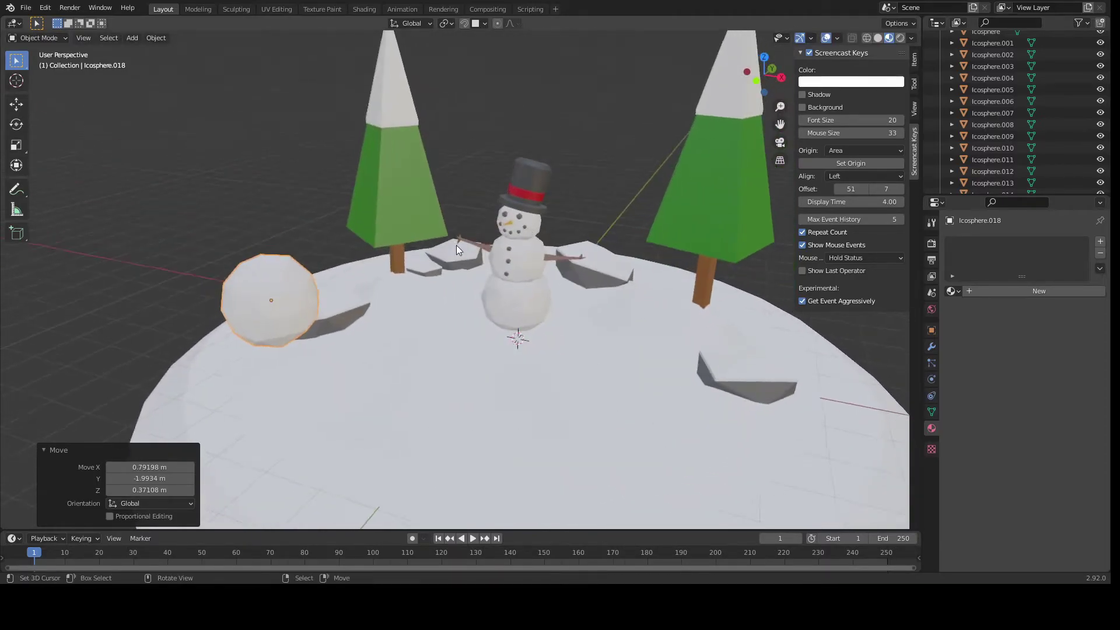
{"action": "key", "text": "s"}
{"action": "left_click", "coordinate": [320, 291]}
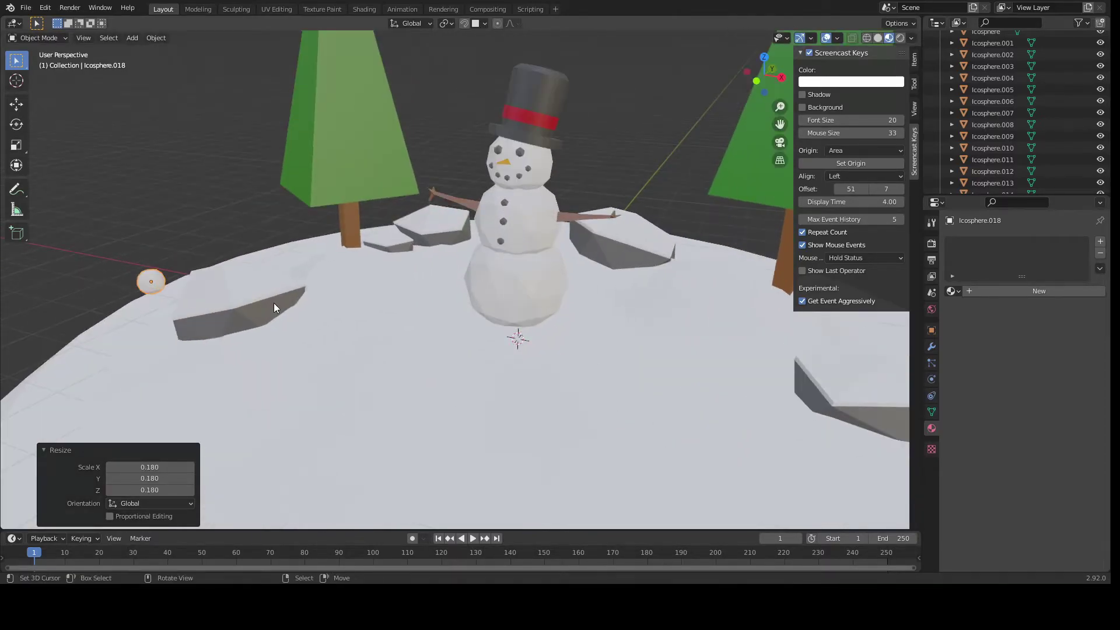
{"action": "scroll", "coordinate": [262, 292], "scroll_direction": "up", "scroll_amount": 5}
Step: Duplicate the snowball several times and place the copies close together in front of the front-left rock
{"action": "key", "text": "shift+d"}
{"action": "left_click", "coordinate": [379, 401]}
{"action": "key", "text": "KP_Decimal"}
{"action": "middle_click_drag", "start_coordinate": [429, 273], "coordinate": [599, 281]}
{"action": "key", "text": "shift+d"}
{"action": "left_click", "coordinate": [449, 330]}
{"action": "key", "text": "shift+d"}
{"action": "left_click", "coordinate": [386, 343]}
{"action": "key", "text": "shift+d"}
{"action": "left_click", "coordinate": [460, 317]}
{"action": "key", "text": "g"}
{"action": "left_click", "coordinate": [560, 257]}
Step: Add more snowball copies to the group and adjust their positions, fitting the last one in height along Z
{"action": "key", "text": "shift+d"}
{"action": "left_click", "coordinate": [415, 276]}
{"action": "key", "text": "g"}
{"action": "left_click", "coordinate": [235, 317]}
{"action": "middle_click_drag", "start_coordinate": [235, 317], "coordinate": [590, 253]}
{"action": "key", "text": "shift+d"}
{"action": "left_click", "coordinate": [529, 209]}
{"action": "middle_click_drag", "start_coordinate": [529, 209], "coordinate": [355, 309]}
{"action": "key", "text": "shift+d"}
{"action": "left_click", "coordinate": [350, 312]}
{"action": "key", "text": "g"}
{"action": "left_click", "coordinate": [169, 209]}
{"action": "middle_click_drag", "start_coordinate": [280, 200], "coordinate": [649, 362]}
{"action": "key", "text": "g"}
{"action": "key", "text": "z"}
{"action": "left_click", "coordinate": [647, 374]}
Step: Complete the snowball pile with further duplicates, stacking some on top and setting others around its edge
{"action": "middle_click_drag", "start_coordinate": [380, 208], "coordinate": [437, 263]}
{"action": "key", "text": "shift+d"}
{"action": "left_click", "coordinate": [421, 334]}
{"action": "key", "text": "shift+d"}
{"action": "left_click", "coordinate": [538, 405]}
{"action": "key", "text": "shift+d"}
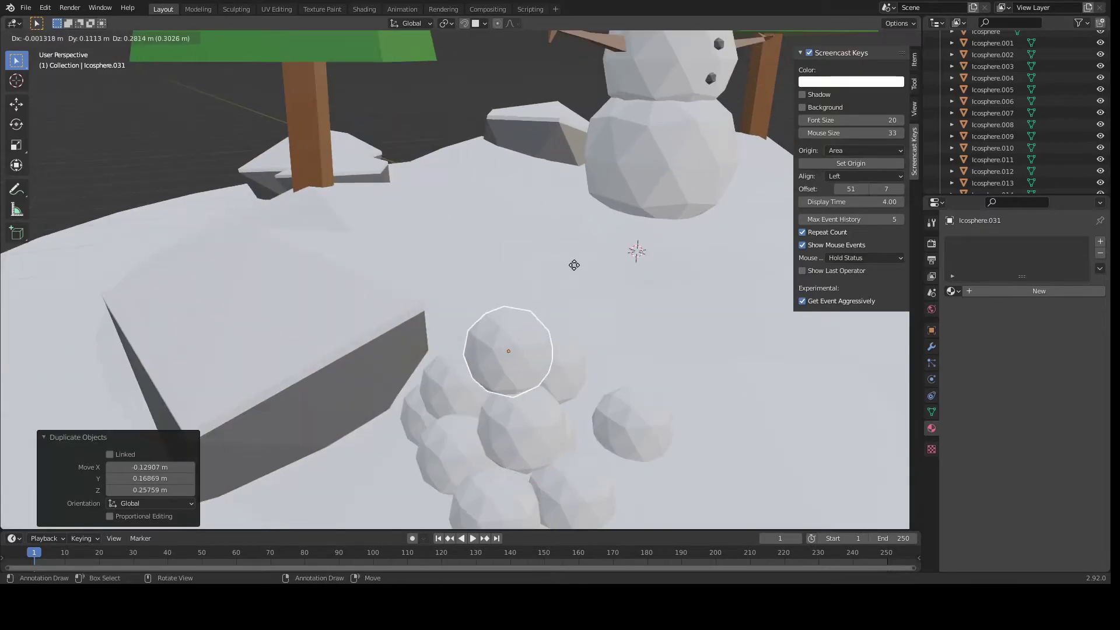
{"action": "left_click", "coordinate": [576, 280]}
{"action": "middle_click_drag", "start_coordinate": [577, 279], "coordinate": [408, 268]}
{"action": "key", "text": "shift+d"}
{"action": "left_click", "coordinate": [220, 330]}
{"action": "key", "text": "shift+d"}
{"action": "left_click", "coordinate": [238, 387]}
Step: Add a plane and scale it up to about 49 times its size as a ground surface
{"action": "scroll", "coordinate": [468, 334], "scroll_direction": "down", "scroll_amount": 5}
{"action": "middle_click_drag", "start_coordinate": [467, 334], "coordinate": [395, 281]}
{"action": "scroll", "coordinate": [579, 282], "scroll_direction": "down", "scroll_amount": 4}
{"action": "middle_click_drag", "start_coordinate": [580, 282], "coordinate": [540, 286]}
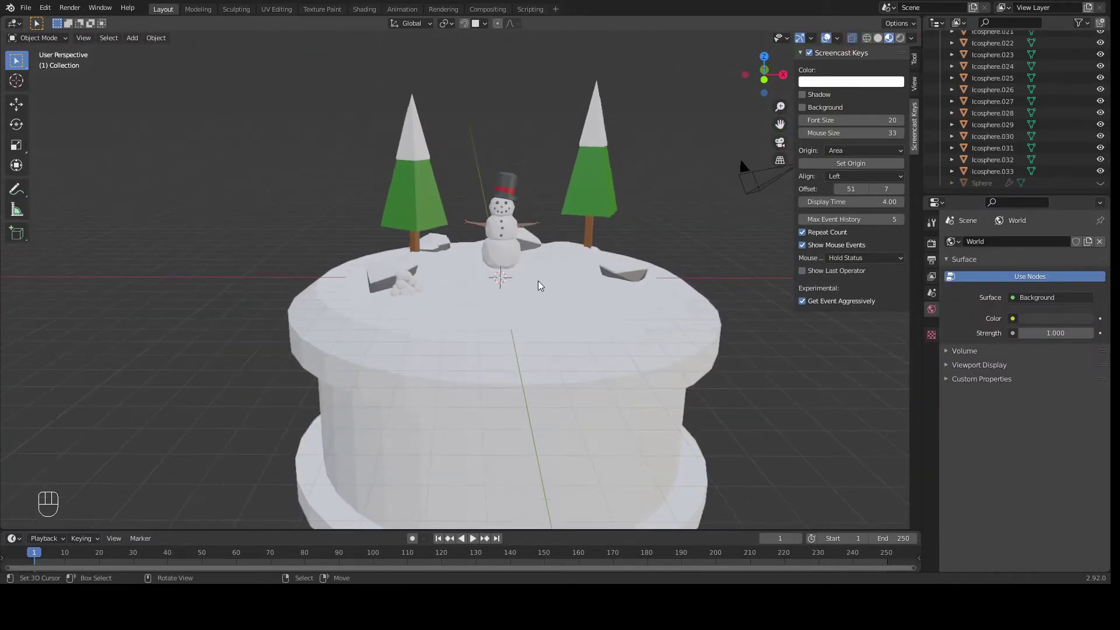
{"action": "scroll", "coordinate": [559, 352], "scroll_direction": "down", "scroll_amount": 3}
{"action": "middle_click_drag", "start_coordinate": [570, 362], "coordinate": [552, 358]}
{"action": "key", "text": "shift+a"}
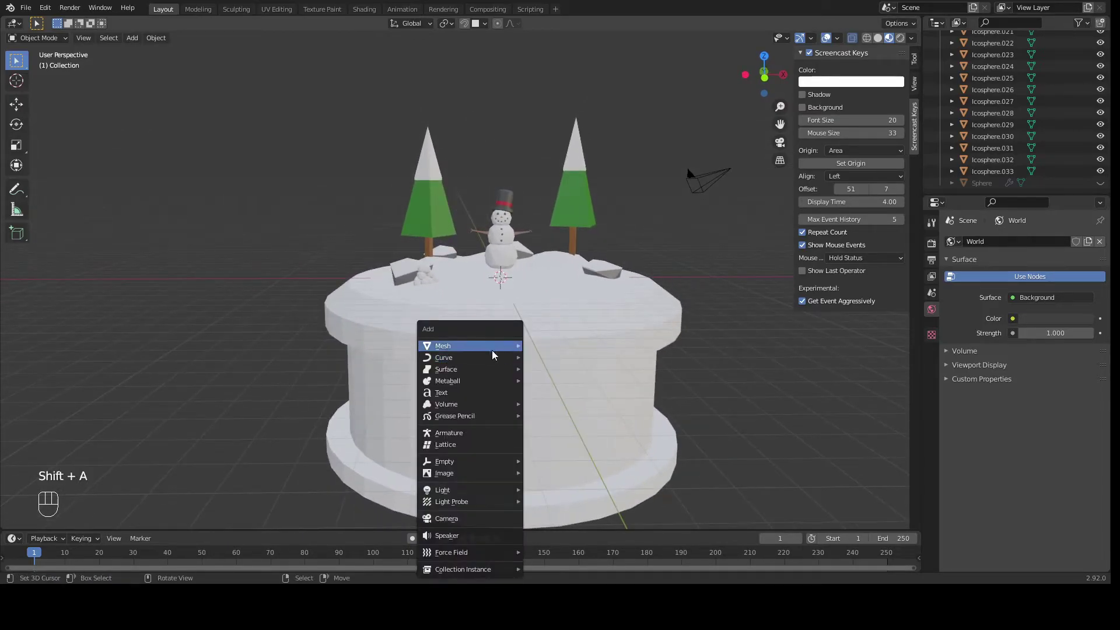
{"action": "mouse_move", "coordinate": [482, 346]}
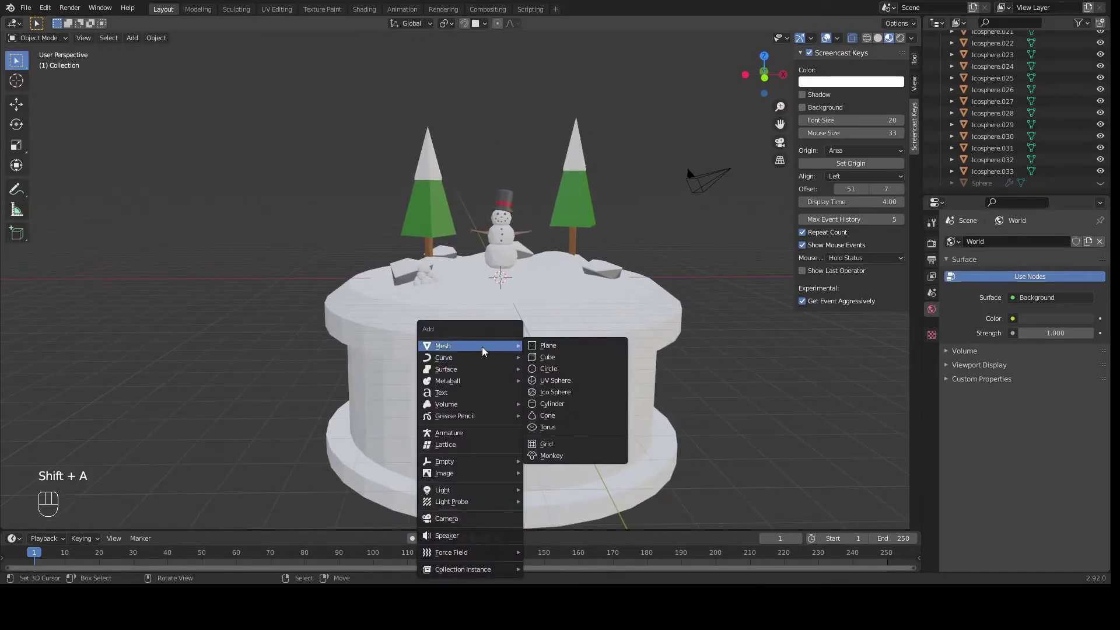
{"action": "left_click", "coordinate": [563, 344]}
{"action": "key", "text": "s"}
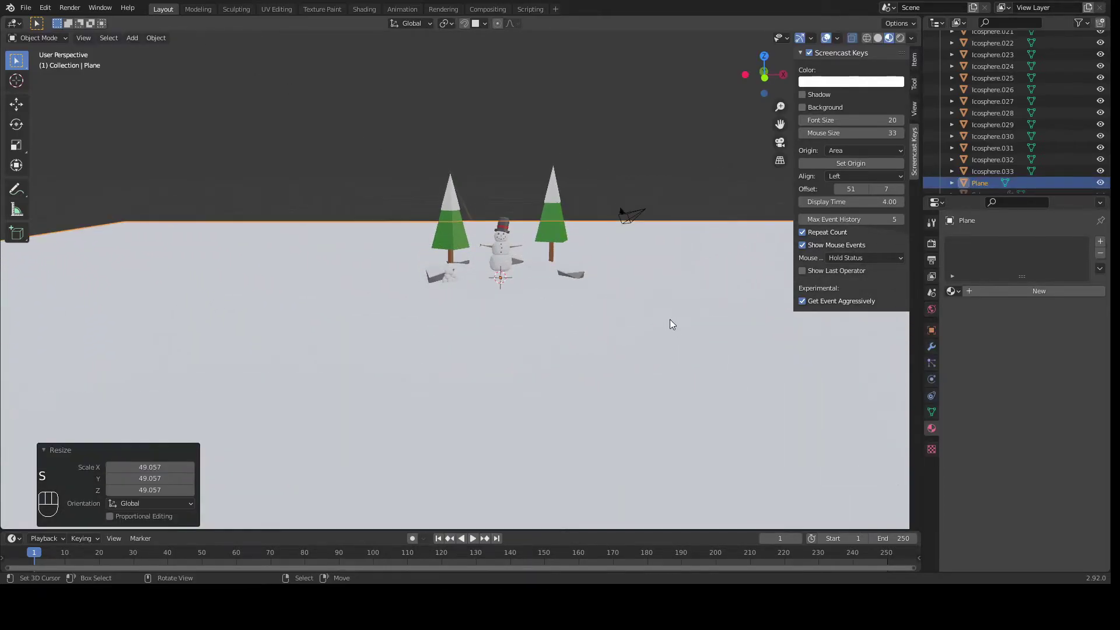
{"action": "left_click", "coordinate": [636, 327]}
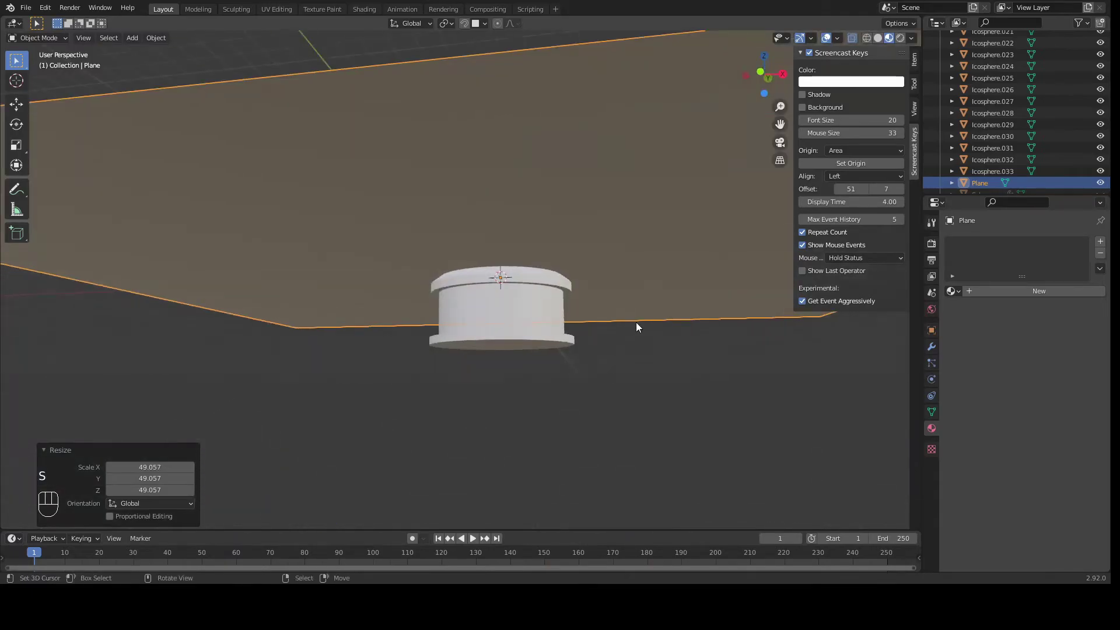
Step: Lower the plane about 7.7 m along Z to the underside of the base and enlarge it further
{"action": "left_click", "coordinate": [782, 74]}
{"action": "key", "text": "g"}
{"action": "key", "text": "z"}
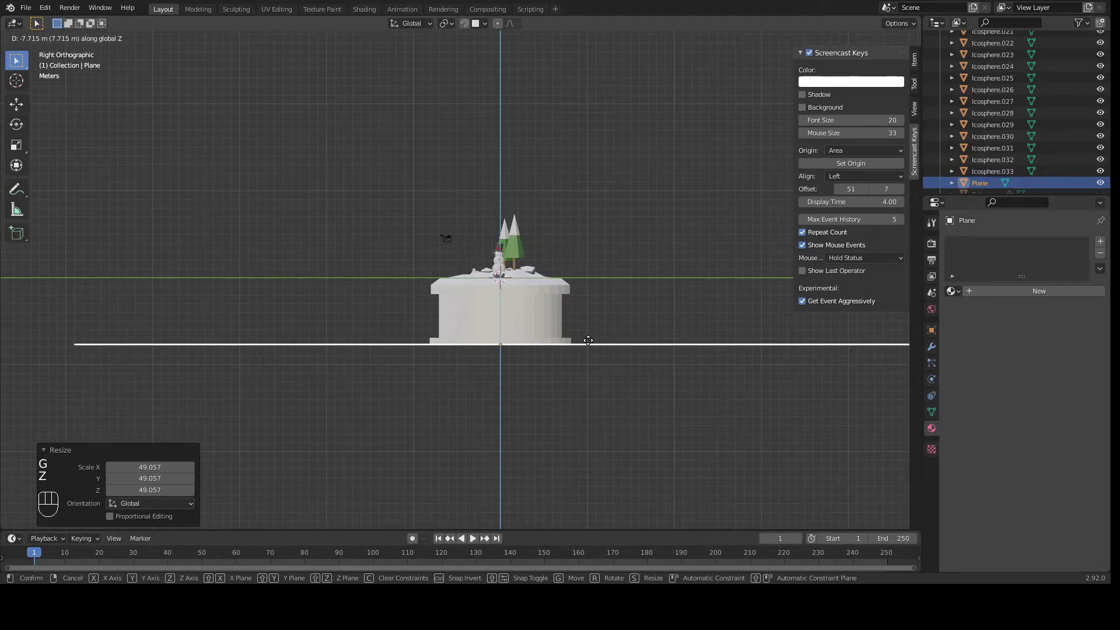
{"action": "left_click", "coordinate": [587, 341]}
{"action": "middle_click_drag", "start_coordinate": [321, 210], "coordinate": [540, 389]}
{"action": "key", "text": "s"}
{"action": "left_click", "coordinate": [672, 331]}
{"action": "middle_click_drag", "start_coordinate": [673, 331], "coordinate": [548, 194]}
Step: Extrude the plane's back edge straight up along Z to form a tall backdrop wall
{"action": "key", "text": "Tab"}
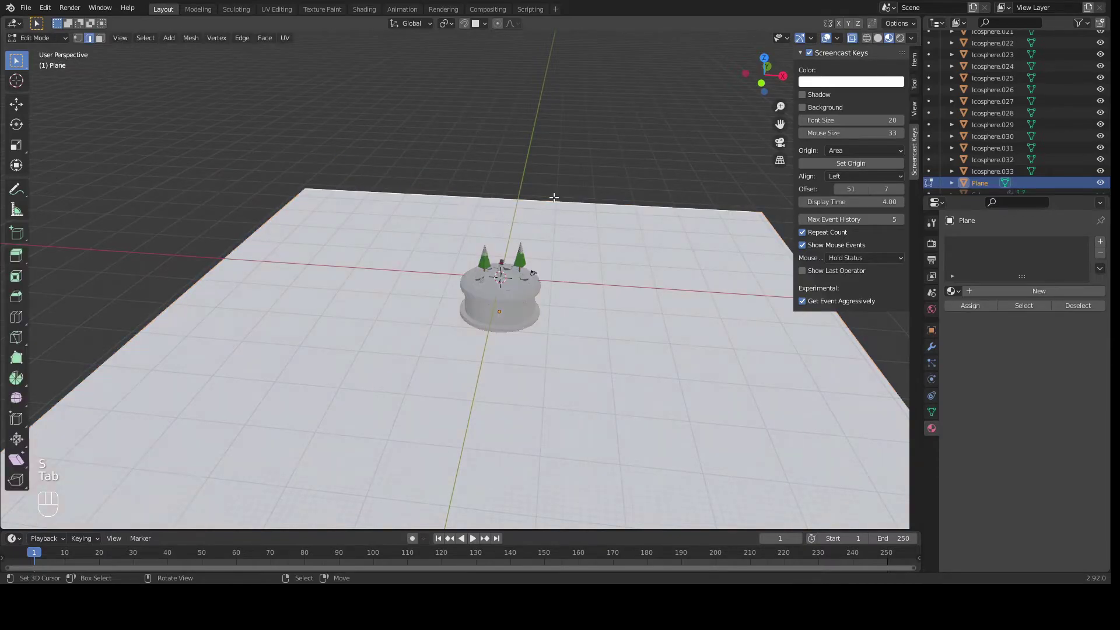
{"action": "left_click", "coordinate": [533, 203]}
{"action": "key", "text": "e"}
{"action": "key", "text": "z"}
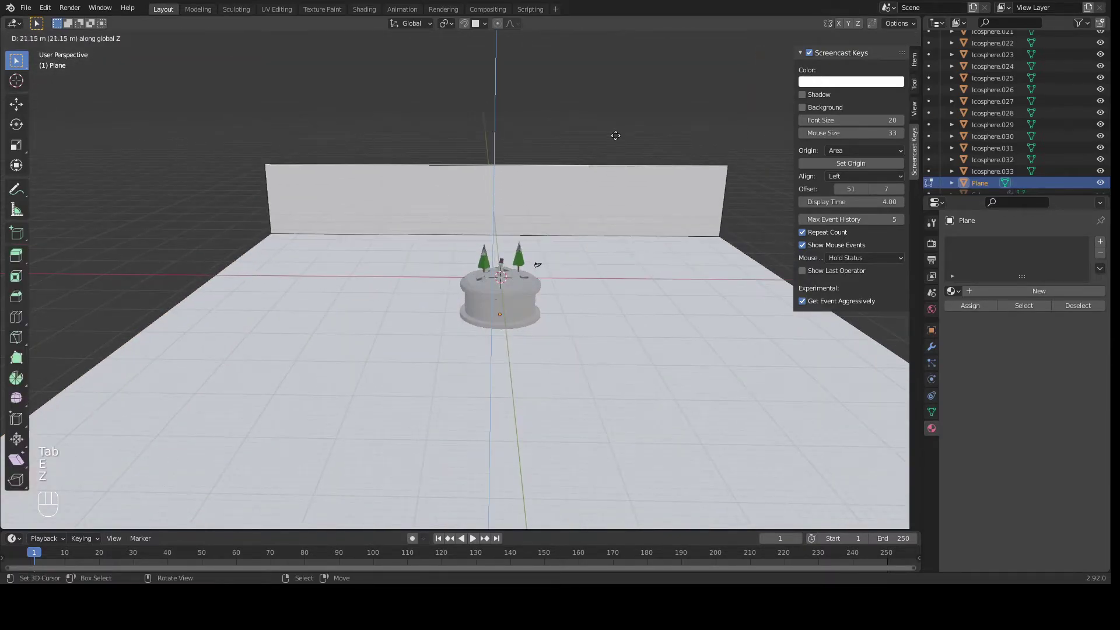
{"action": "left_click", "coordinate": [642, 354]}
Step: Bevel the edge between floor and wall with a width of about 0.5 m and 18 segments, then leave mesh editing
{"action": "middle_click_drag", "start_coordinate": [642, 355], "coordinate": [448, 179]}
{"action": "middle_click_drag", "start_coordinate": [389, 199], "coordinate": [357, 307], "text": "ctrl"}
{"action": "key", "text": "ctrl+b"}
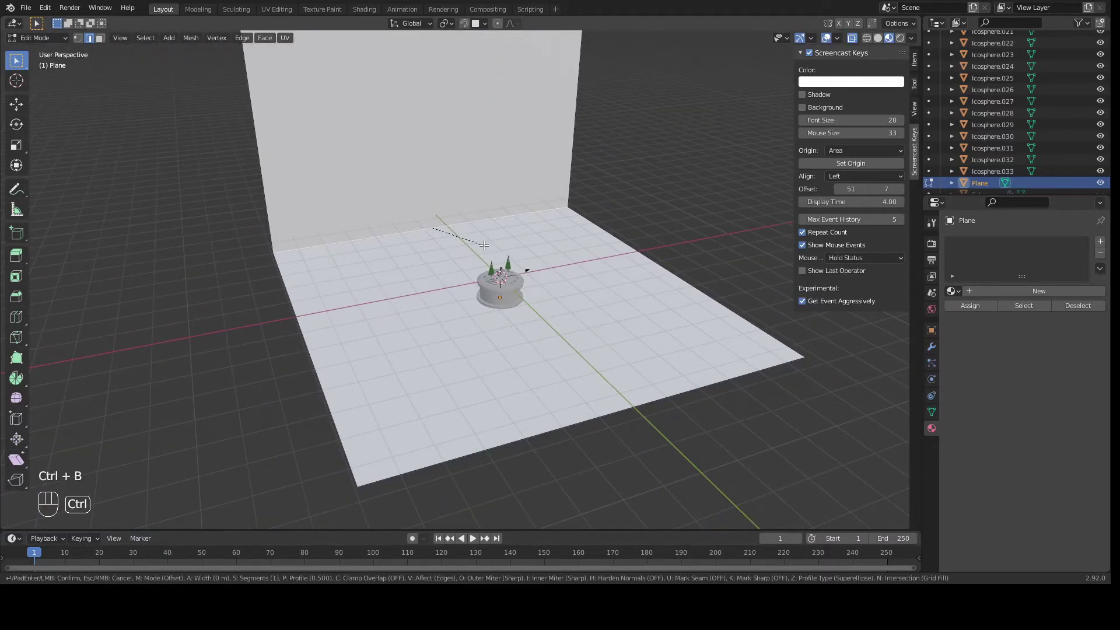
{"action": "scroll", "coordinate": [554, 280], "scroll_direction": "up", "scroll_amount": 13}
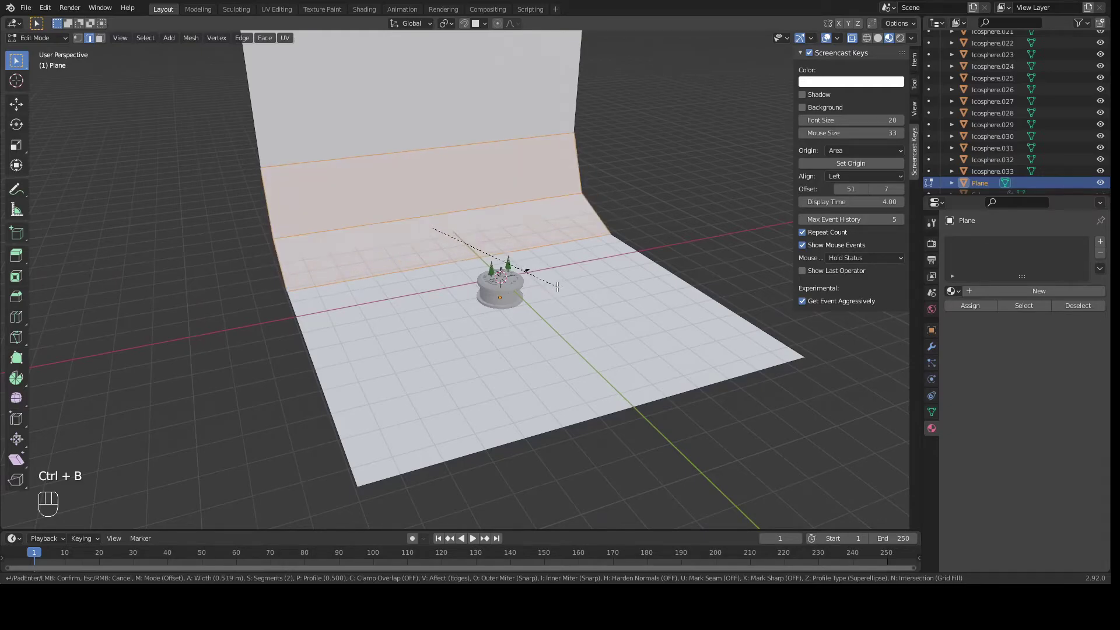
{"action": "scroll", "coordinate": [557, 274], "scroll_direction": "up", "scroll_amount": 5}
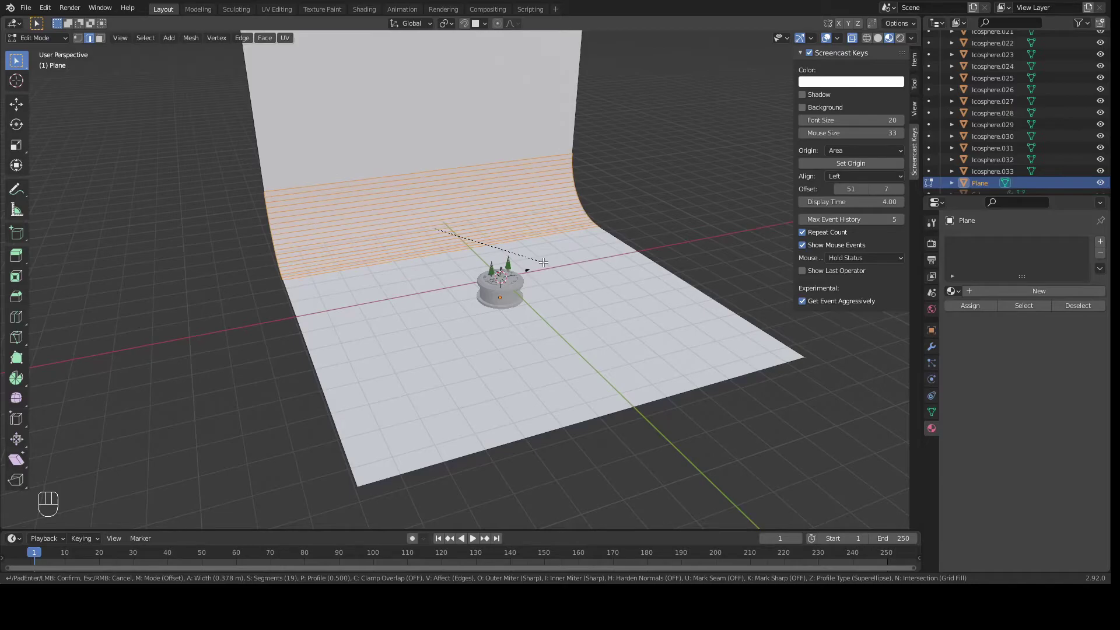
{"action": "scroll", "coordinate": [543, 259], "scroll_direction": "up", "scroll_amount": 1}
{"action": "scroll", "coordinate": [547, 271], "scroll_direction": "down", "scroll_amount": 2}
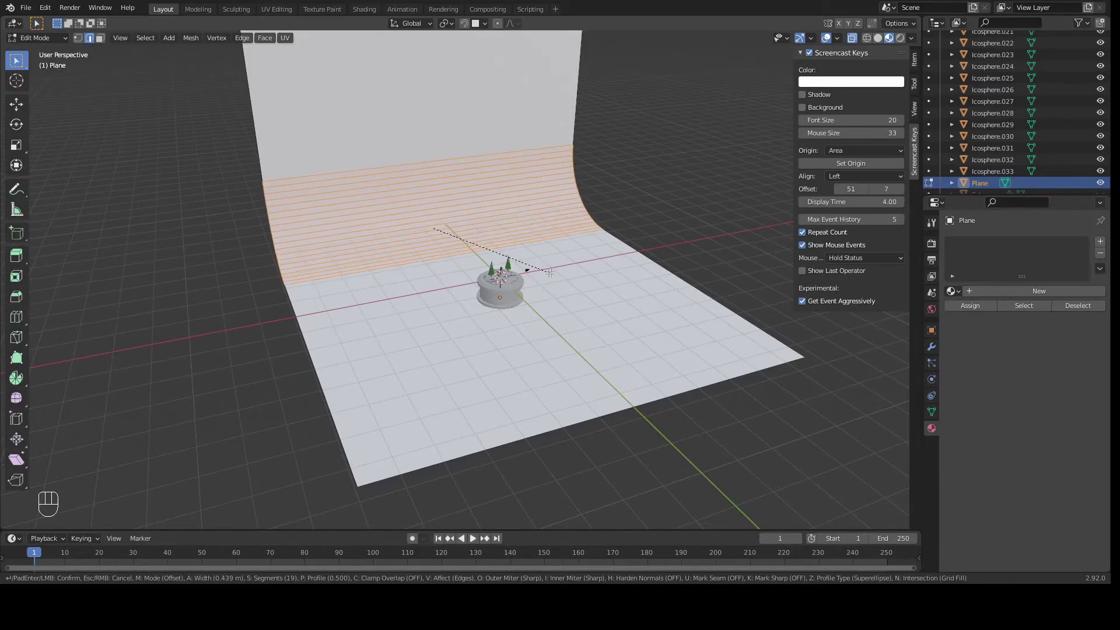
{"action": "left_click", "coordinate": [552, 288]}
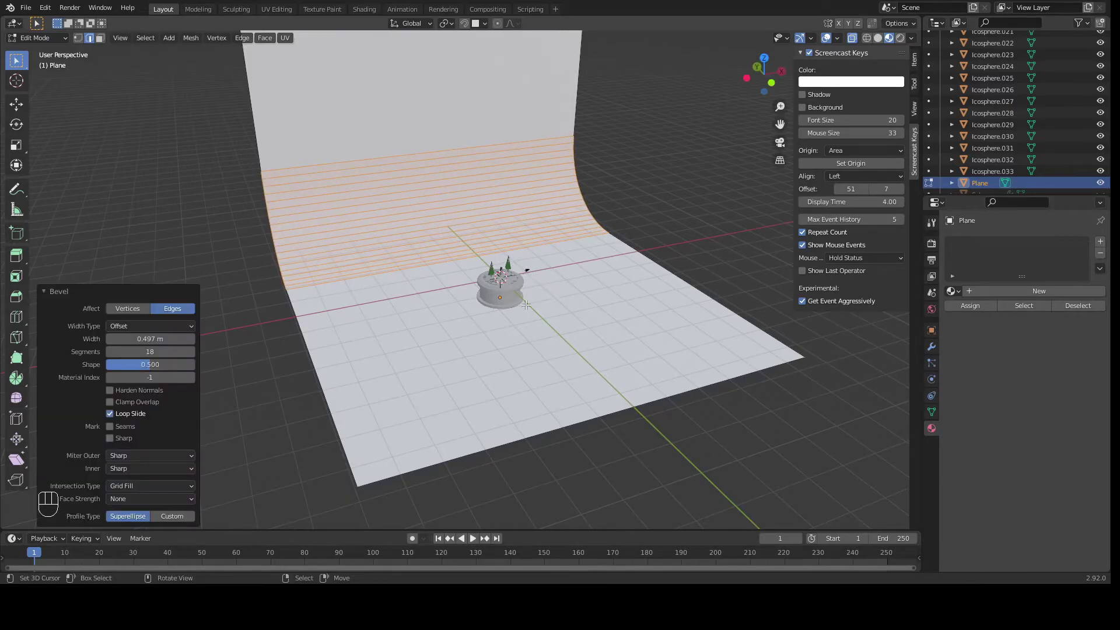
{"action": "middle_click_drag", "start_coordinate": [553, 289], "coordinate": [484, 212]}
{"action": "key", "text": "Tab"}
Step: Create a new material for the curved backdrop plane and set its base color to pale light blue
{"action": "middle_click_drag", "start_coordinate": [437, 158], "coordinate": [612, 205]}
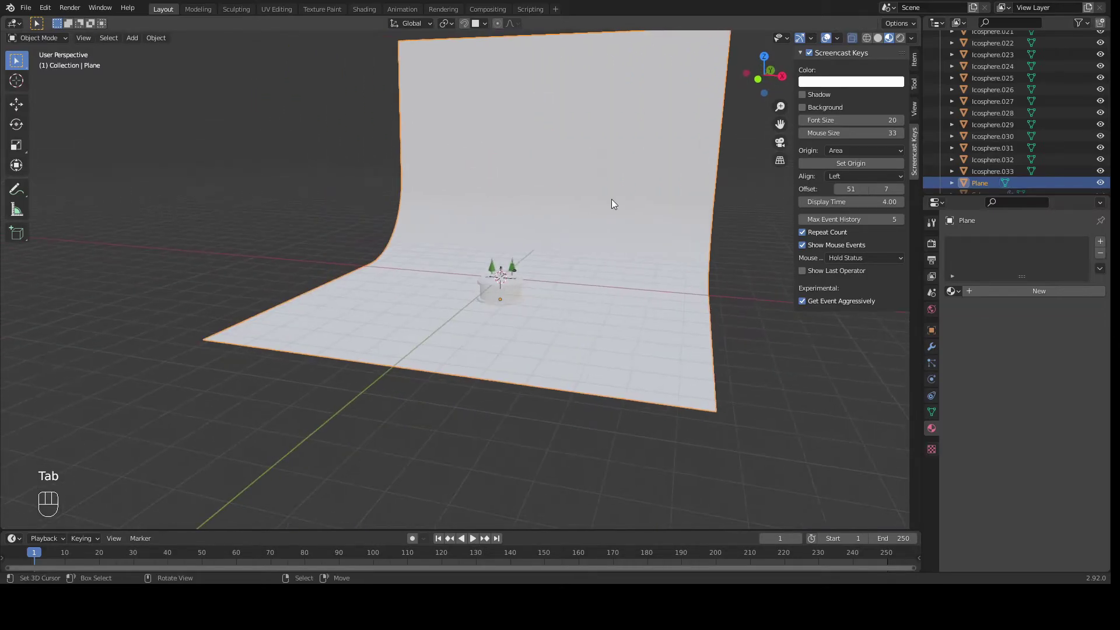
{"action": "left_click", "coordinate": [1015, 291]}
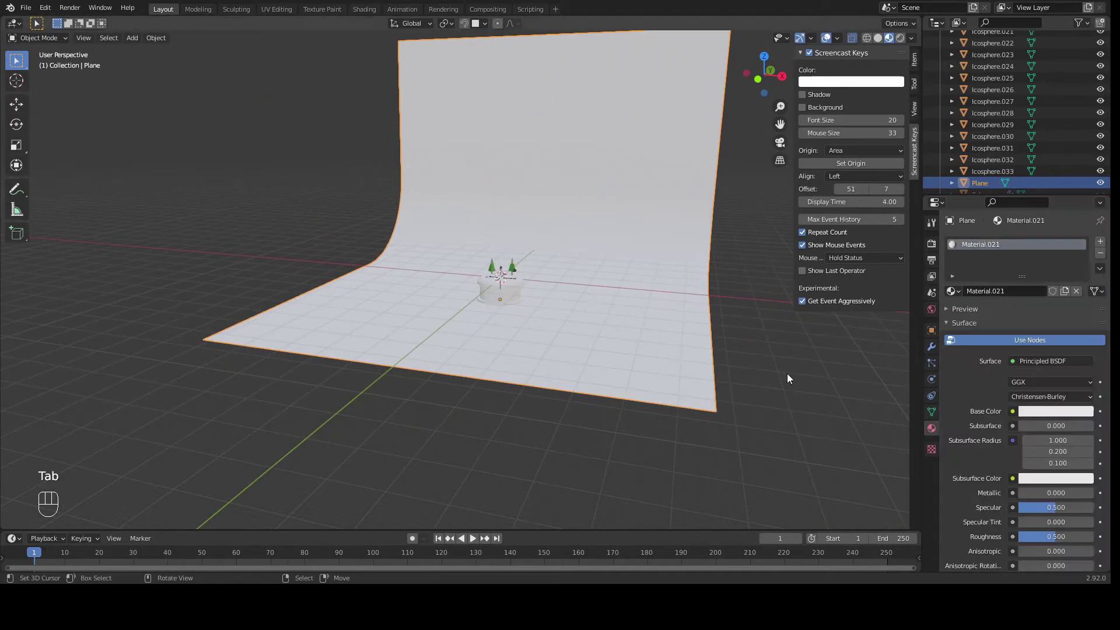
{"action": "left_click", "coordinate": [979, 309]}
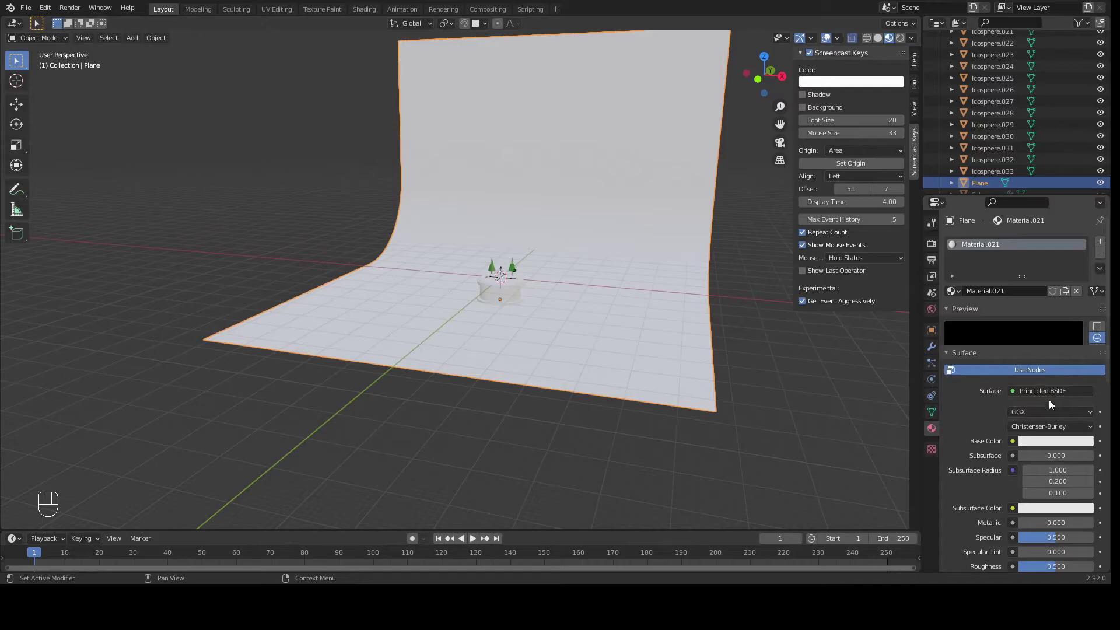
{"action": "left_click", "coordinate": [971, 310]}
{"action": "left_click", "coordinate": [1053, 411]}
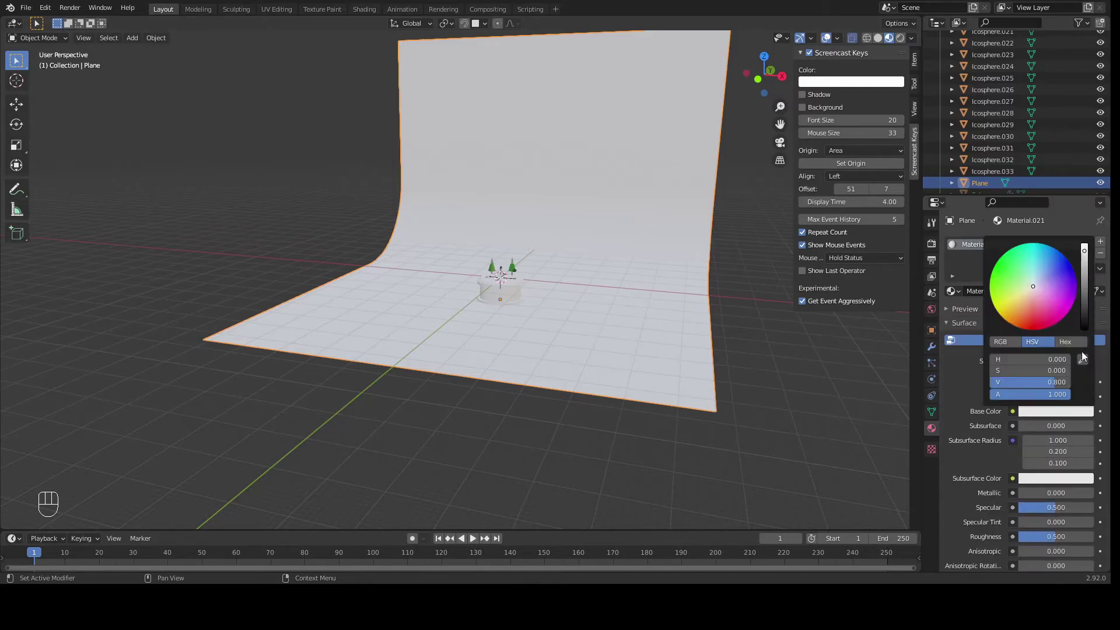
{"action": "left_click_drag", "start_coordinate": [1033, 286], "coordinate": [1038, 278]}
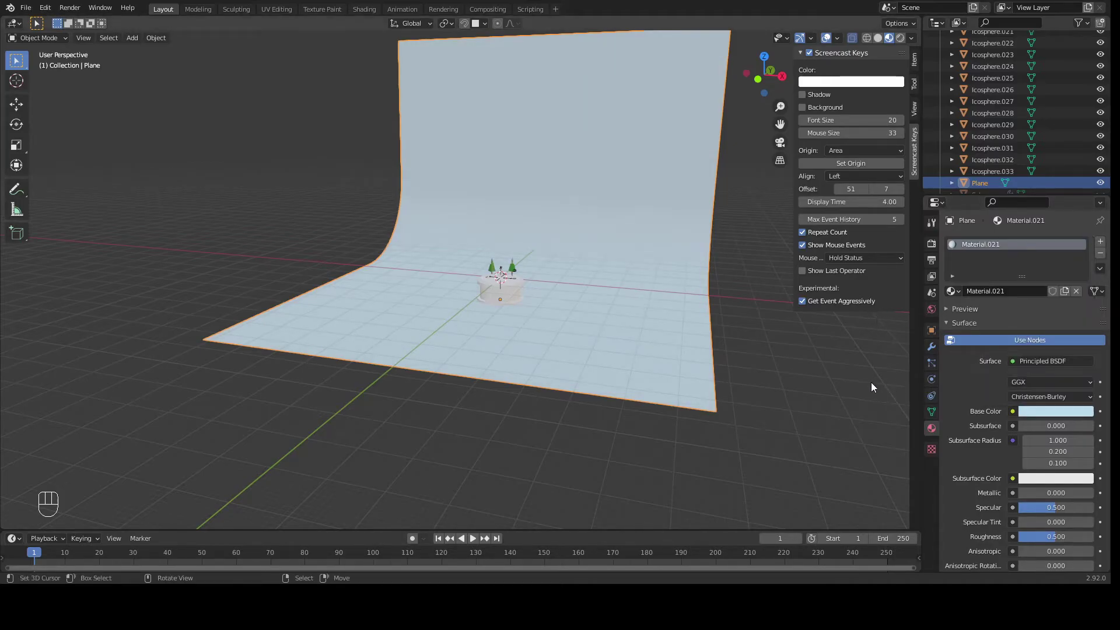
Step: Add an area light and move it about -11.8 m in X, 3.8 m in Y and 12.8 m in Z
{"action": "scroll", "coordinate": [824, 393], "scroll_direction": "up", "scroll_amount": 6}
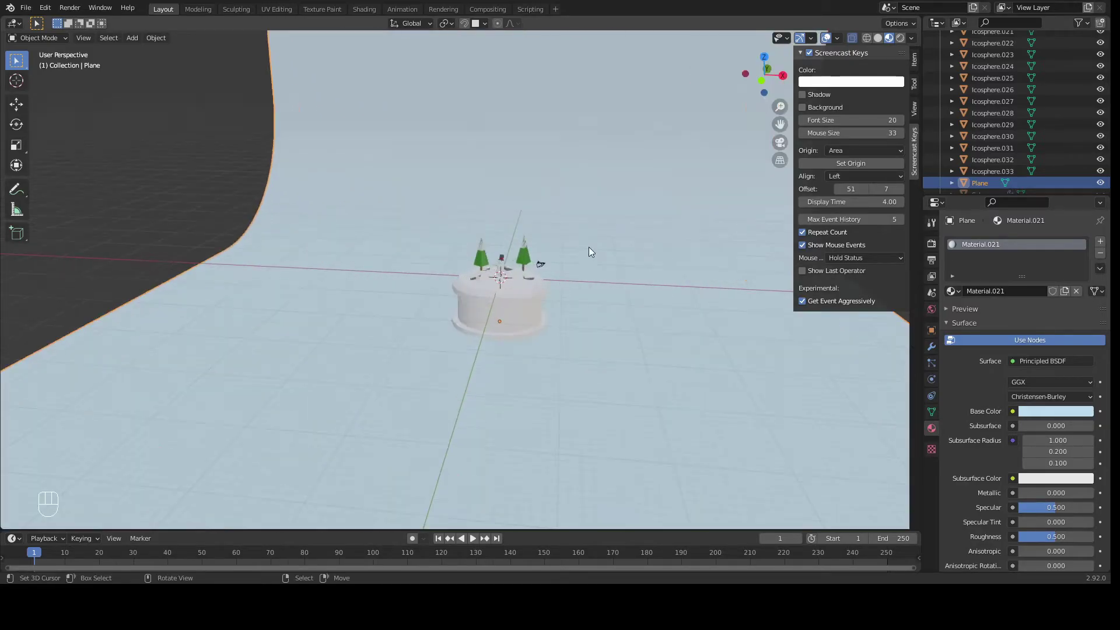
{"action": "middle_click_drag", "start_coordinate": [568, 258], "coordinate": [565, 300]}
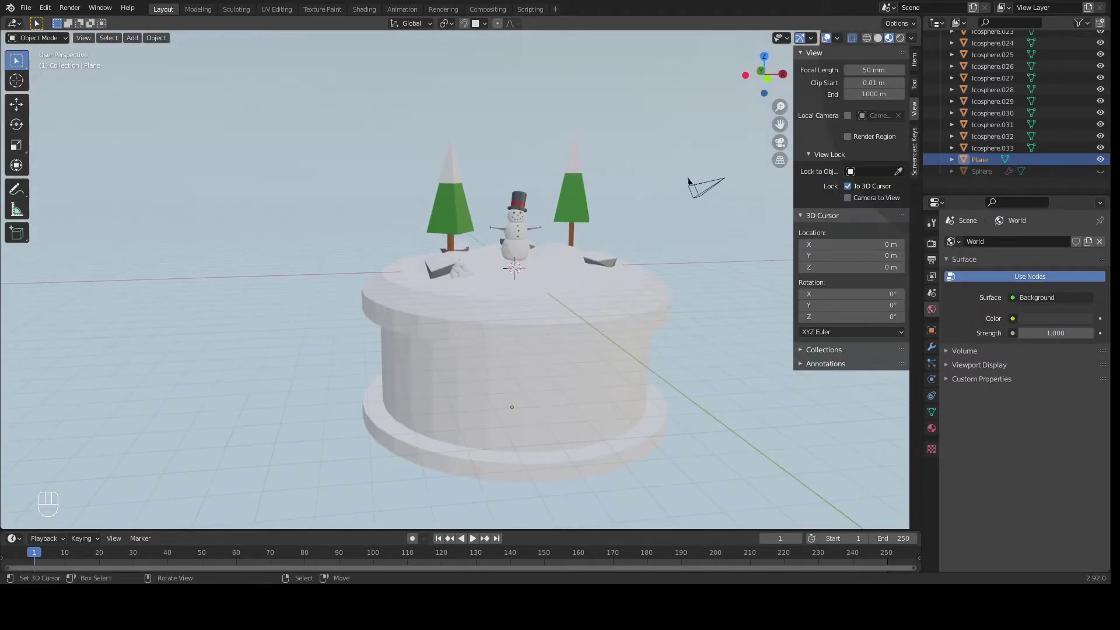
{"action": "middle_click_drag", "start_coordinate": [566, 300], "coordinate": [564, 276]}
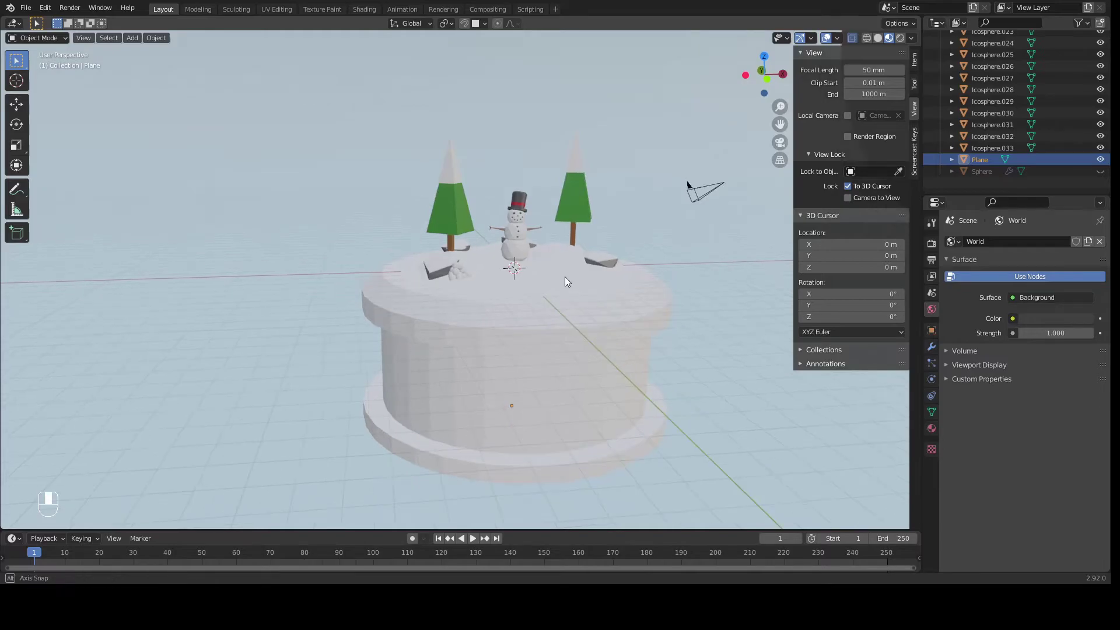
{"action": "key", "text": "shift+a"}
{"action": "mouse_move", "coordinate": [526, 426]}
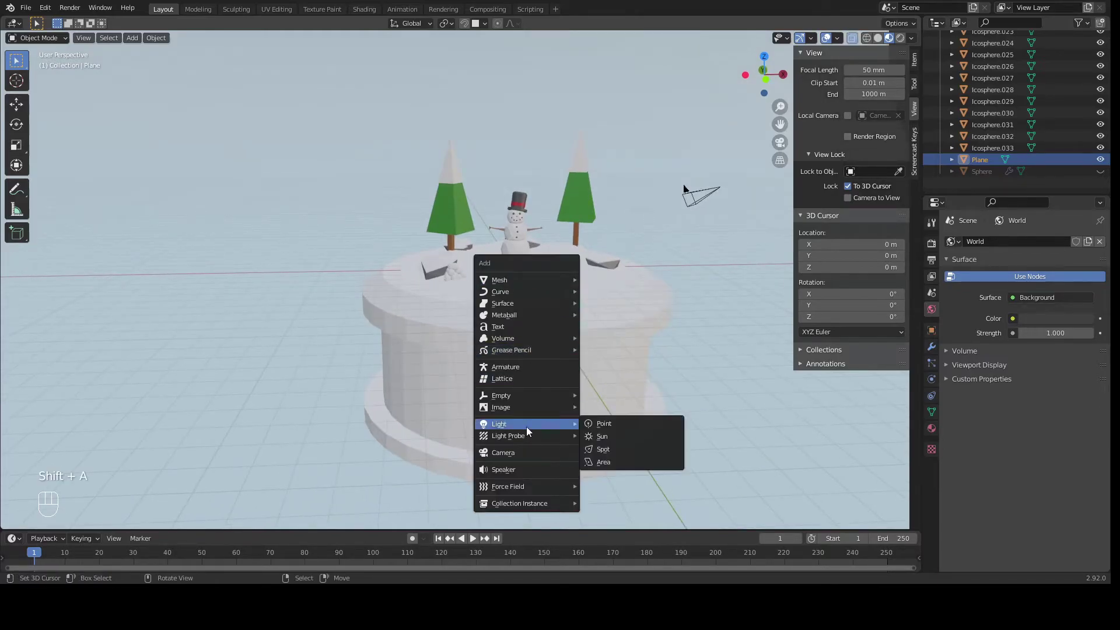
{"action": "left_click", "coordinate": [608, 460]}
{"action": "middle_click_drag", "start_coordinate": [607, 460], "coordinate": [608, 330]}
{"action": "key", "text": "g"}
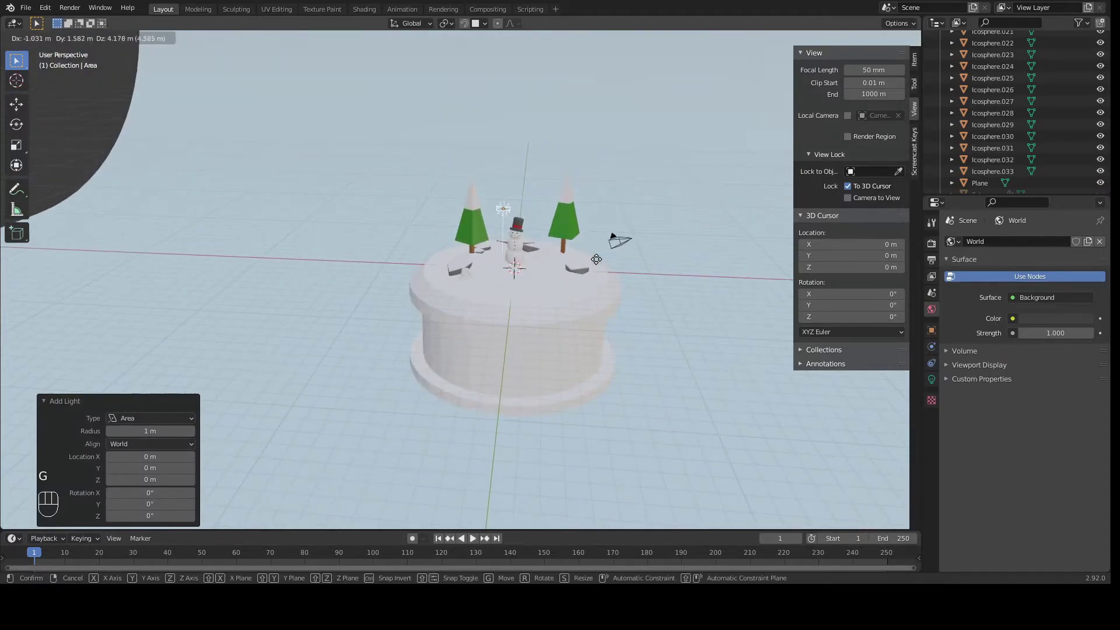
{"action": "left_click", "coordinate": [460, 145]}
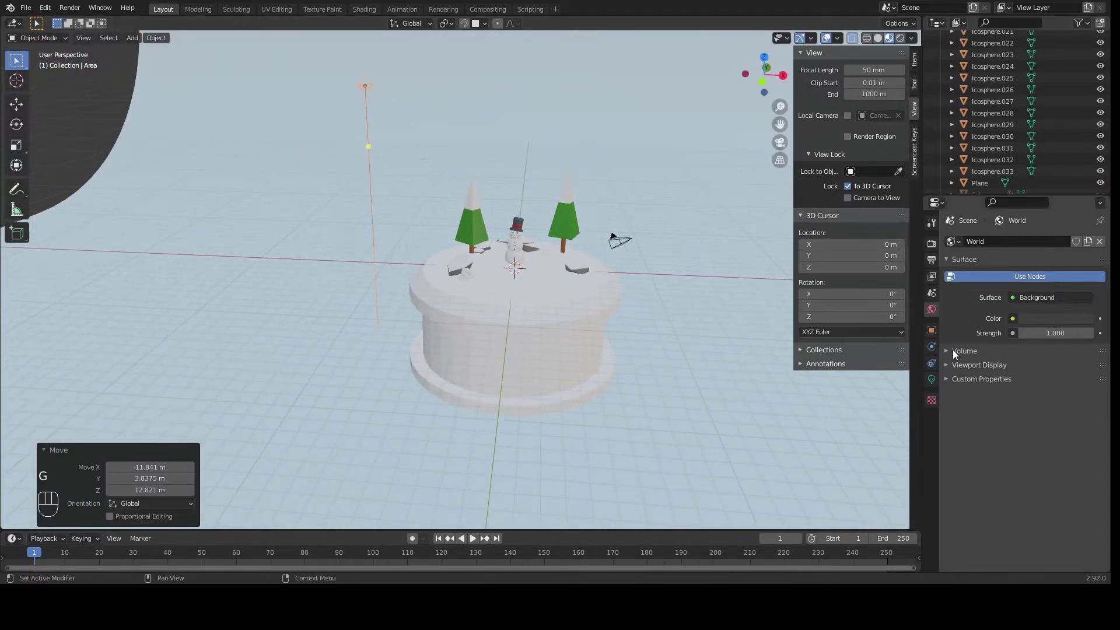
Step: Set the area light's power to 1500 W and its size to 0.125 m
{"action": "left_click", "coordinate": [931, 379]}
{"action": "left_click", "coordinate": [1049, 318]}
{"action": "type", "text": "1500"}
{"action": "key", "text": "Return"}
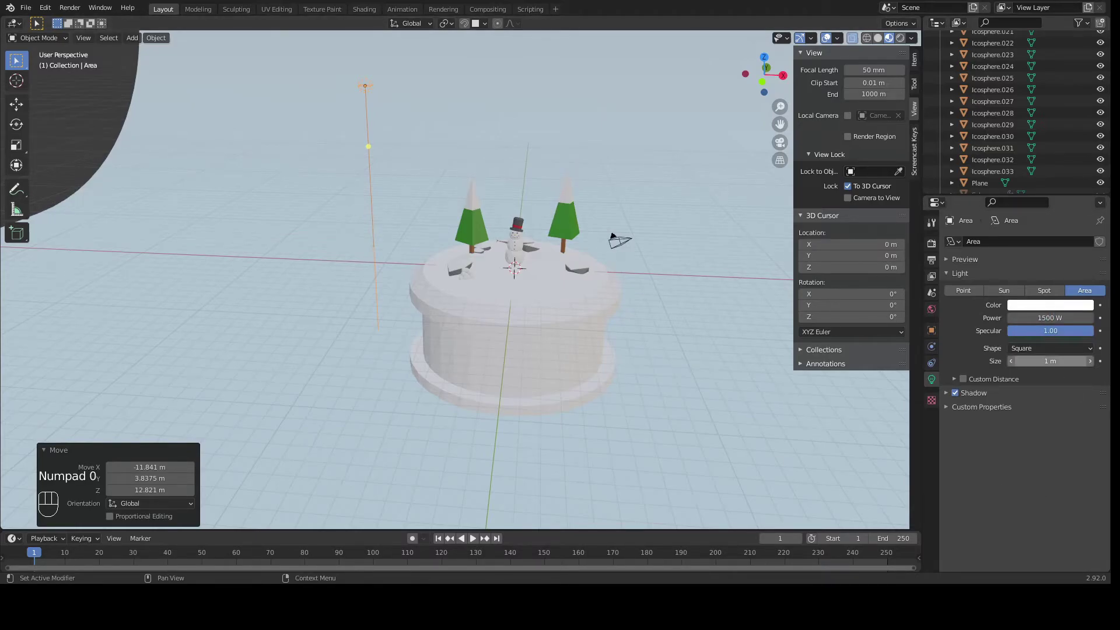
{"action": "left_click", "coordinate": [1061, 363]}
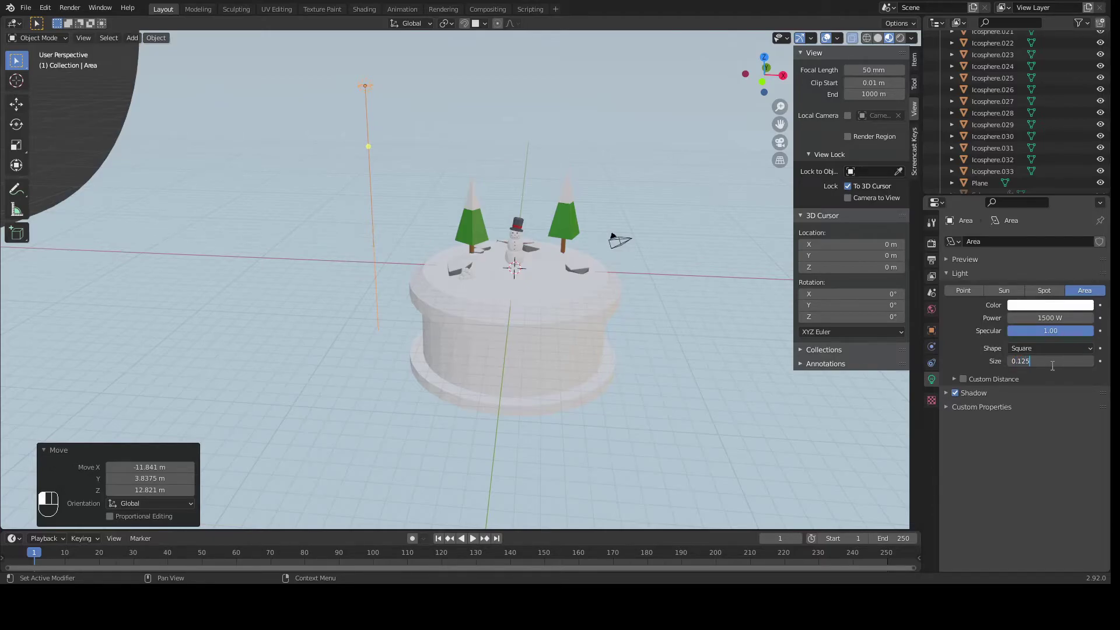
{"action": "key", "text": "Return"}
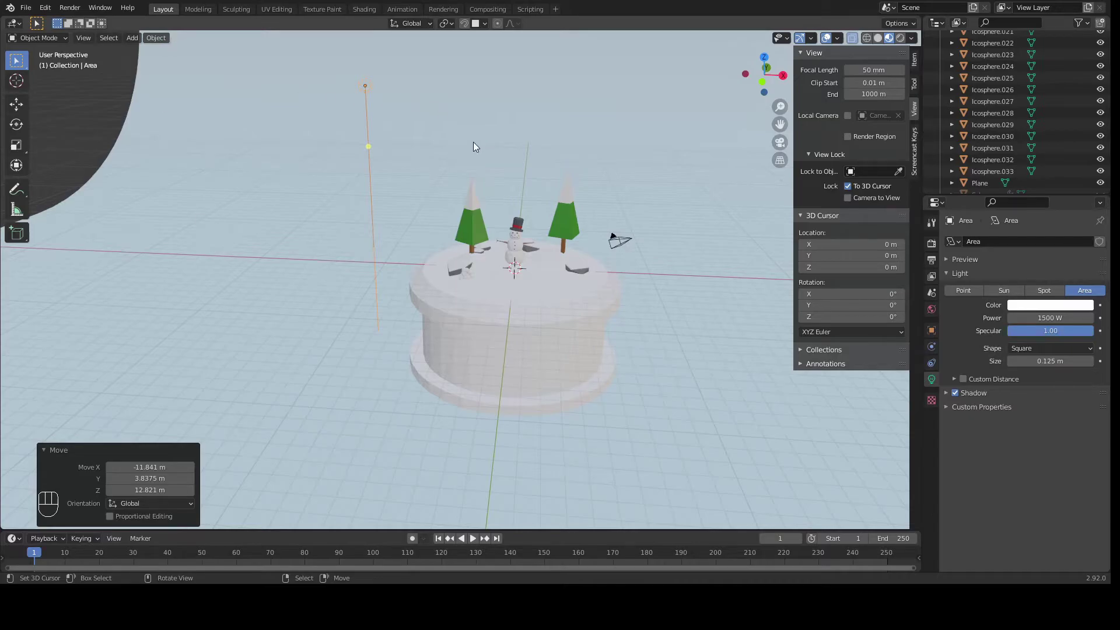
Step: Shift the area light about -2.4 m in X, -6.4 m in Y and 1.8 m in Z, and aim it at the snowman scene
{"action": "middle_click_drag", "start_coordinate": [440, 122], "coordinate": [558, 87]}
{"action": "key", "text": "g"}
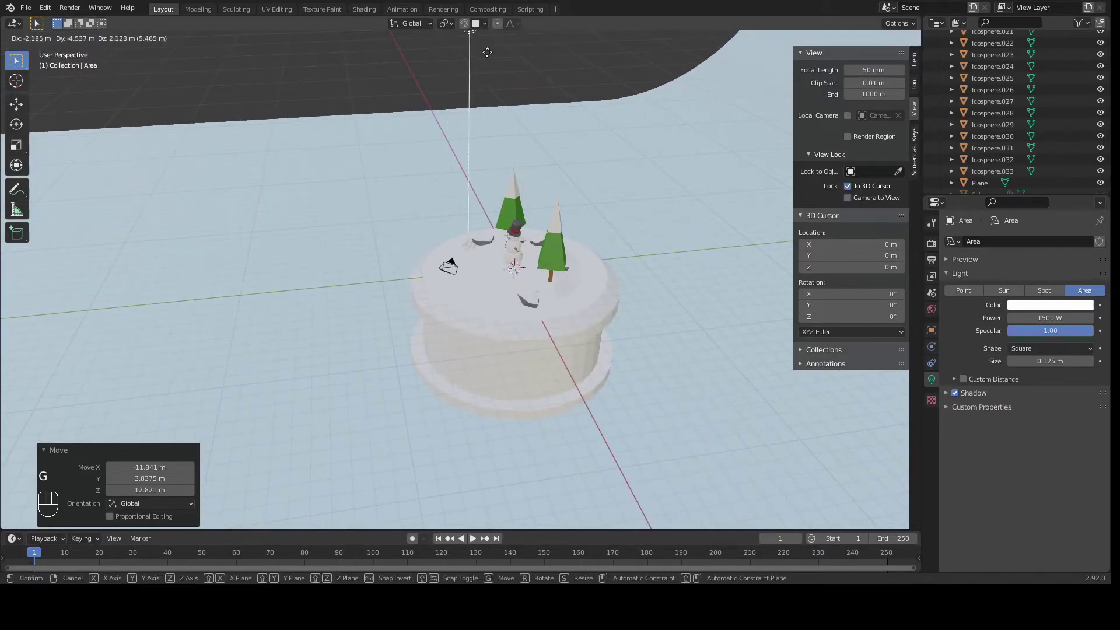
{"action": "left_click", "coordinate": [490, 51]}
{"action": "middle_click_drag", "start_coordinate": [434, 158], "coordinate": [380, 93]}
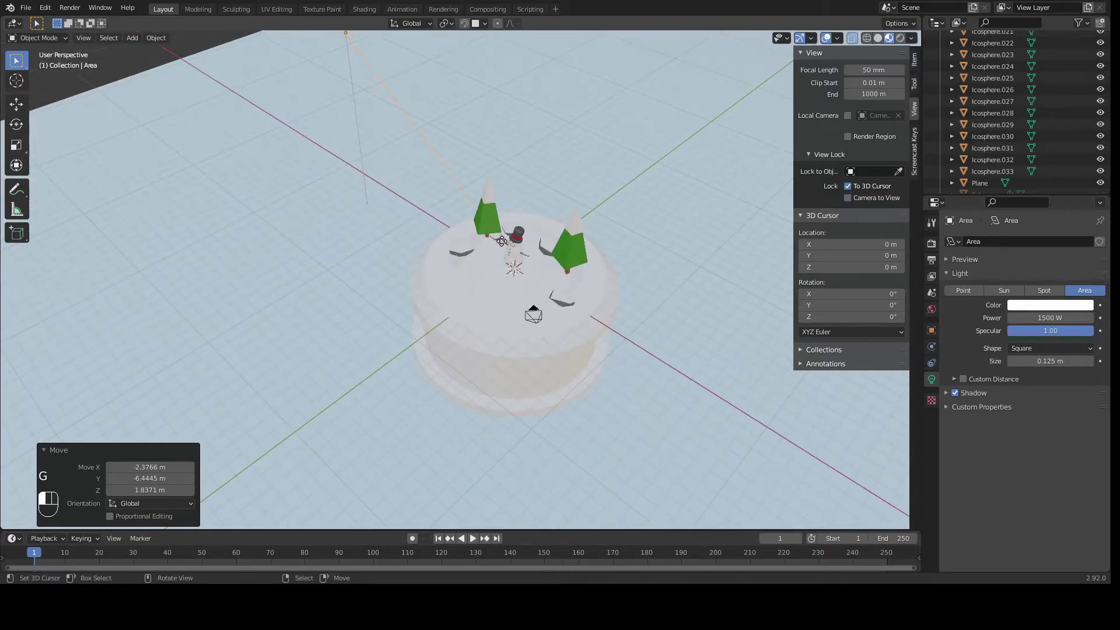
{"action": "middle_click_drag", "start_coordinate": [400, 209], "coordinate": [477, 164]}
Step: Refine the area light's placement above and in front of the base, then re-aim it at the 3D cursor by the snowman
{"action": "key", "text": "g"}
{"action": "left_click", "coordinate": [565, 95]}
{"action": "middle_click_drag", "start_coordinate": [546, 114], "coordinate": [330, 141]}
{"action": "key", "text": "g"}
{"action": "left_click", "coordinate": [471, 197]}
{"action": "left_click_drag", "start_coordinate": [459, 166], "coordinate": [515, 268]}
{"action": "middle_click_drag", "start_coordinate": [515, 268], "coordinate": [409, 187]}
{"action": "key", "text": "g"}
{"action": "left_click", "coordinate": [358, 164]}
{"action": "left_click_drag", "start_coordinate": [386, 178], "coordinate": [513, 268]}
Step: Duplicate the area light, place the copy lower at the same side of the base and aim it at the scene's center
{"action": "middle_click_drag", "start_coordinate": [513, 268], "coordinate": [351, 167]}
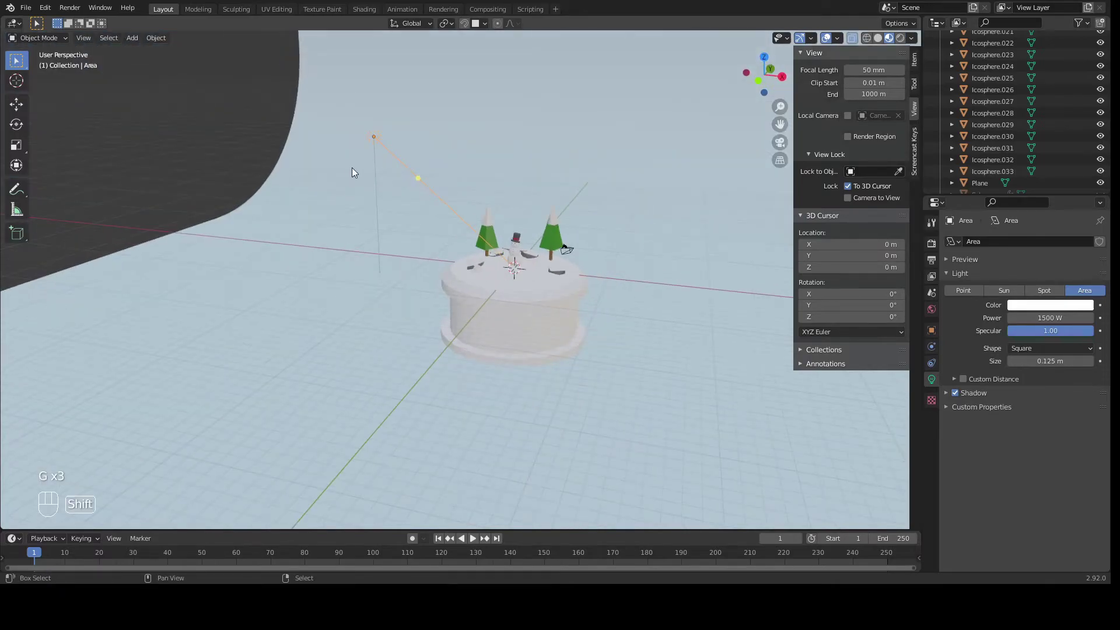
{"action": "key", "text": "shift+d"}
{"action": "left_click", "coordinate": [320, 233]}
{"action": "middle_click_drag", "start_coordinate": [321, 237], "coordinate": [516, 299]}
{"action": "key", "text": "g"}
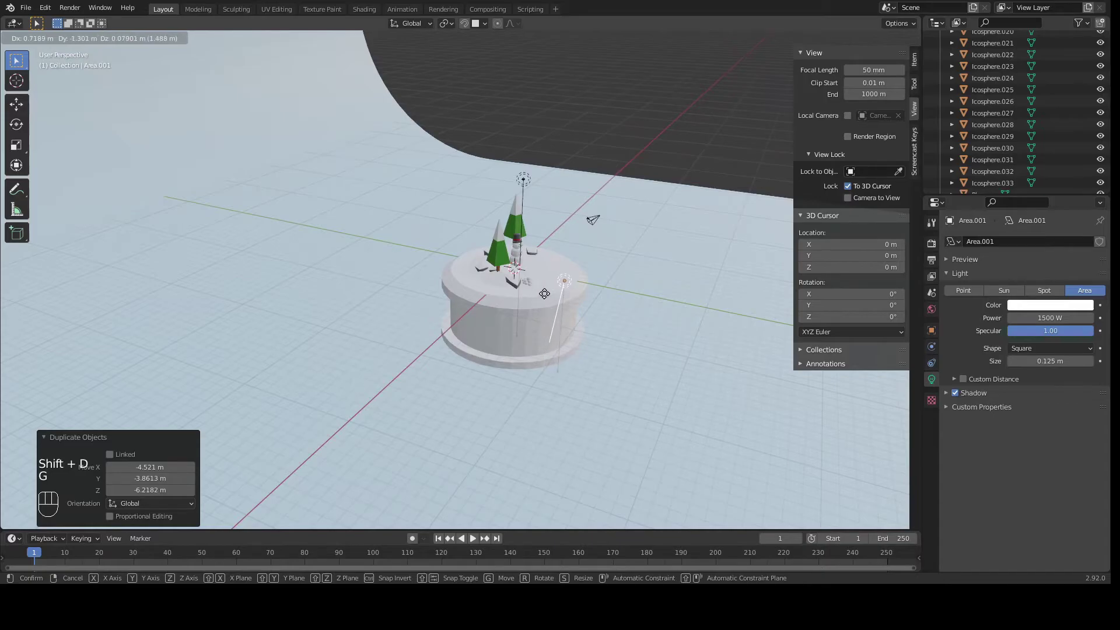
{"action": "left_click", "coordinate": [551, 294]}
{"action": "middle_click_drag", "start_coordinate": [615, 318], "coordinate": [426, 306]}
{"action": "left_click_drag", "start_coordinate": [369, 266], "coordinate": [511, 273]}
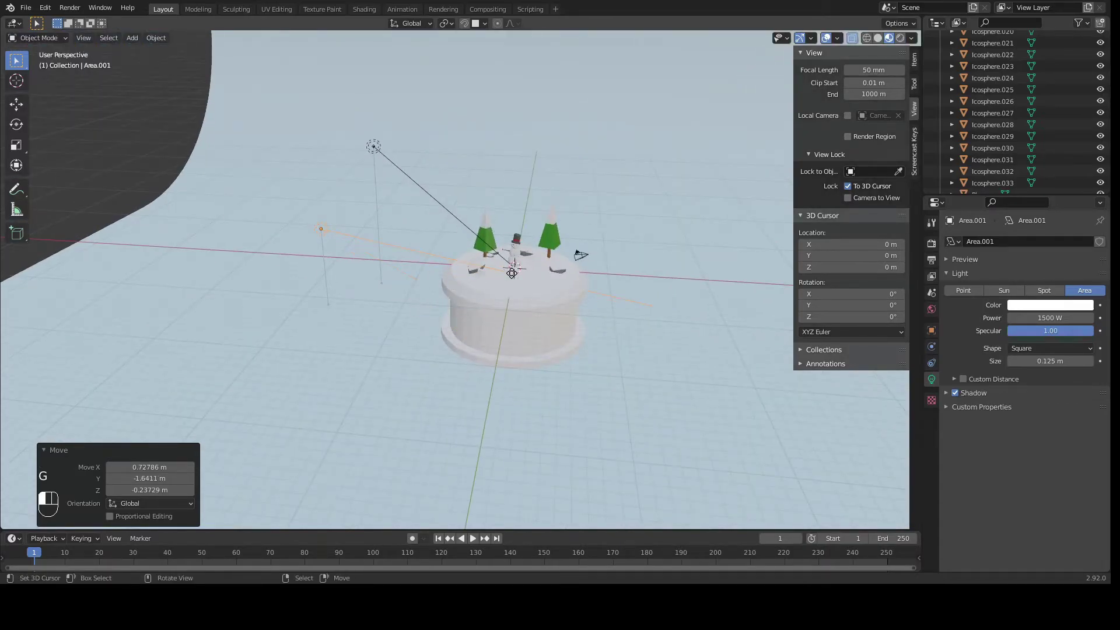
Step: Try a size of 0.25 m for the duplicated area light and check it from around the scene
{"action": "left_click", "coordinate": [1070, 361]}
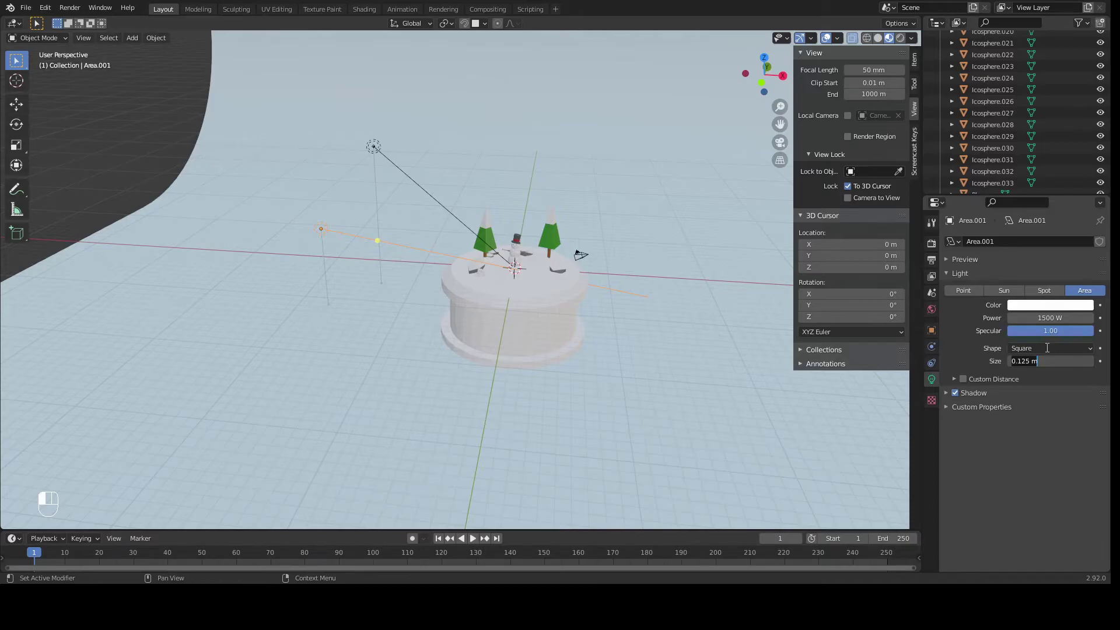
{"action": "key", "text": "Return"}
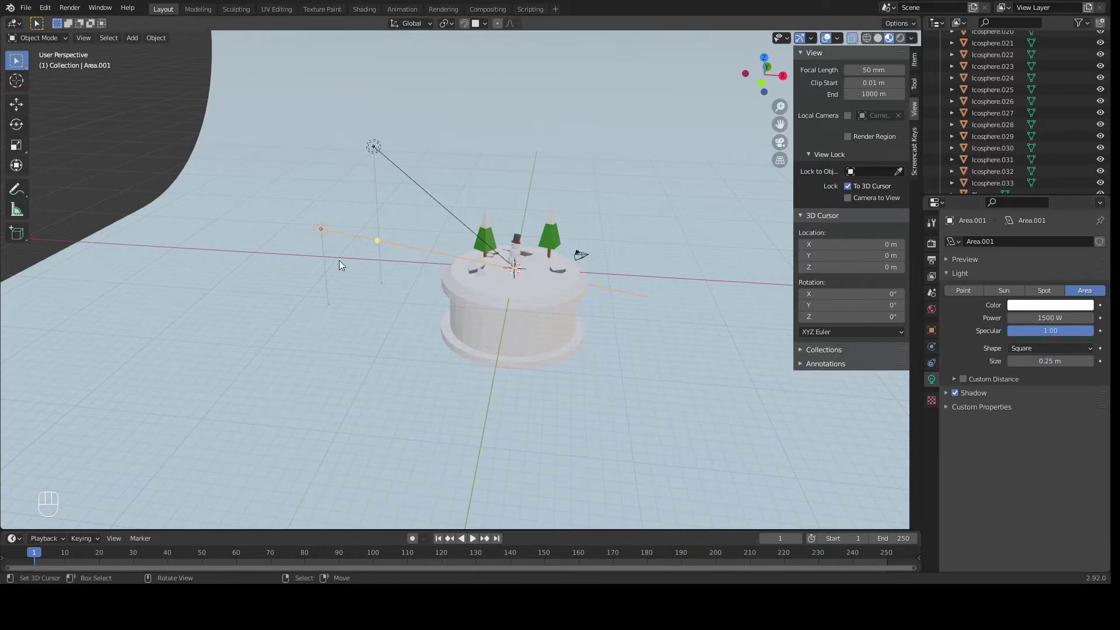
{"action": "scroll", "coordinate": [357, 270], "scroll_direction": "up", "scroll_amount": 3}
{"action": "middle_click_drag", "start_coordinate": [245, 150], "coordinate": [604, 358], "text": "shift"}
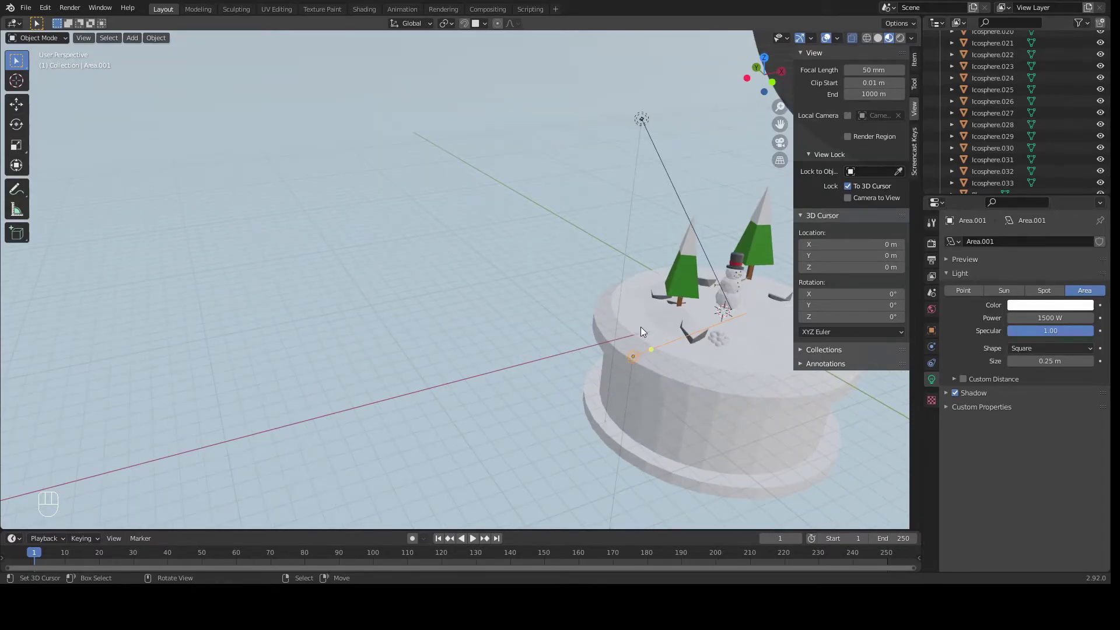
{"action": "middle_click_drag", "start_coordinate": [736, 387], "coordinate": [705, 357]}
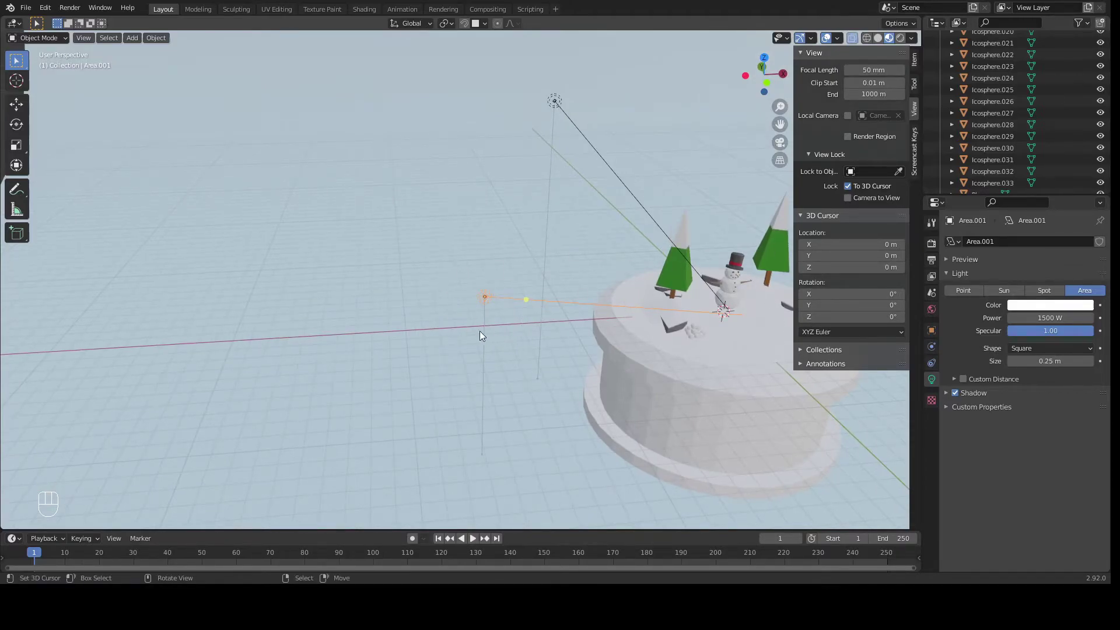
{"action": "scroll", "coordinate": [566, 323], "scroll_direction": "down", "scroll_amount": 4}
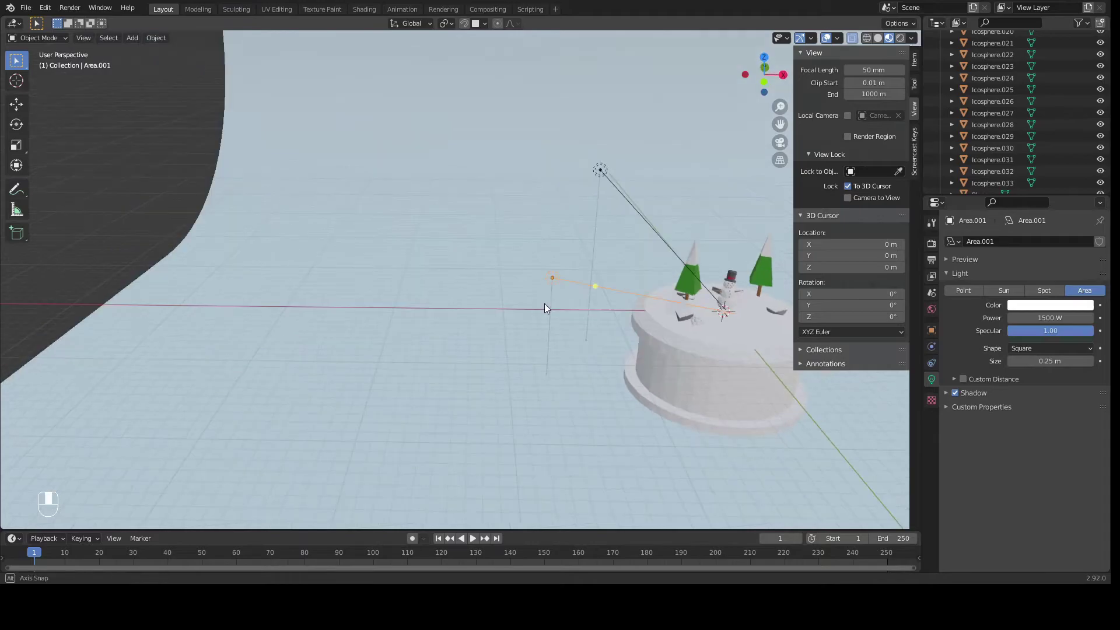
{"action": "scroll", "coordinate": [566, 299], "scroll_direction": "up", "scroll_amount": 5}
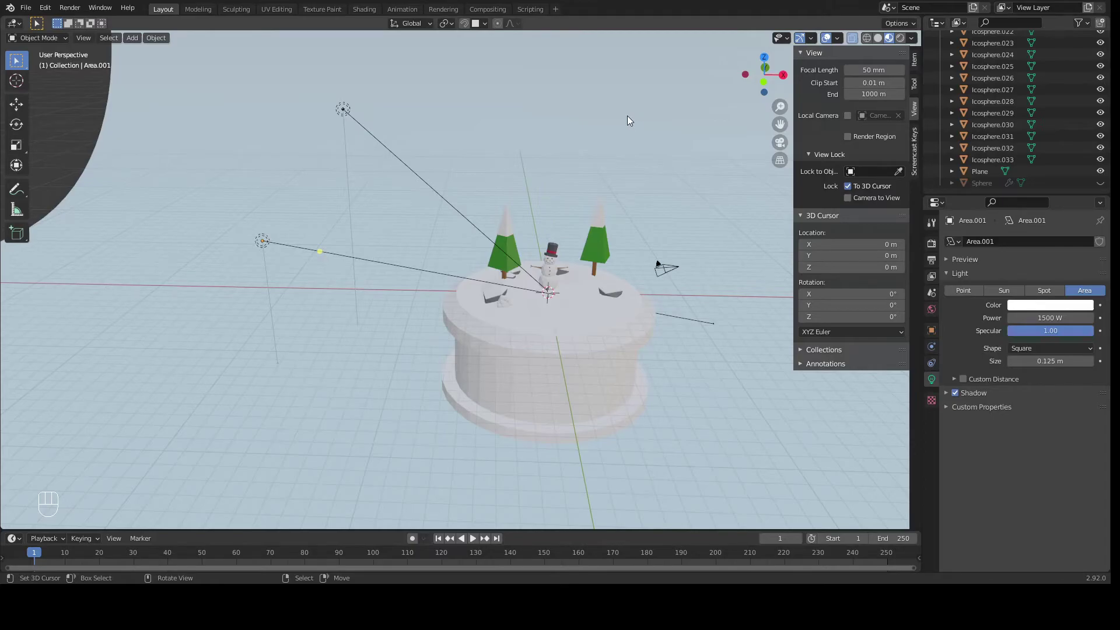
Step: Select the hidden glass sphere and make it visible again over the base
{"action": "left_click", "coordinate": [983, 181]}
{"action": "left_click", "coordinate": [1100, 182]}
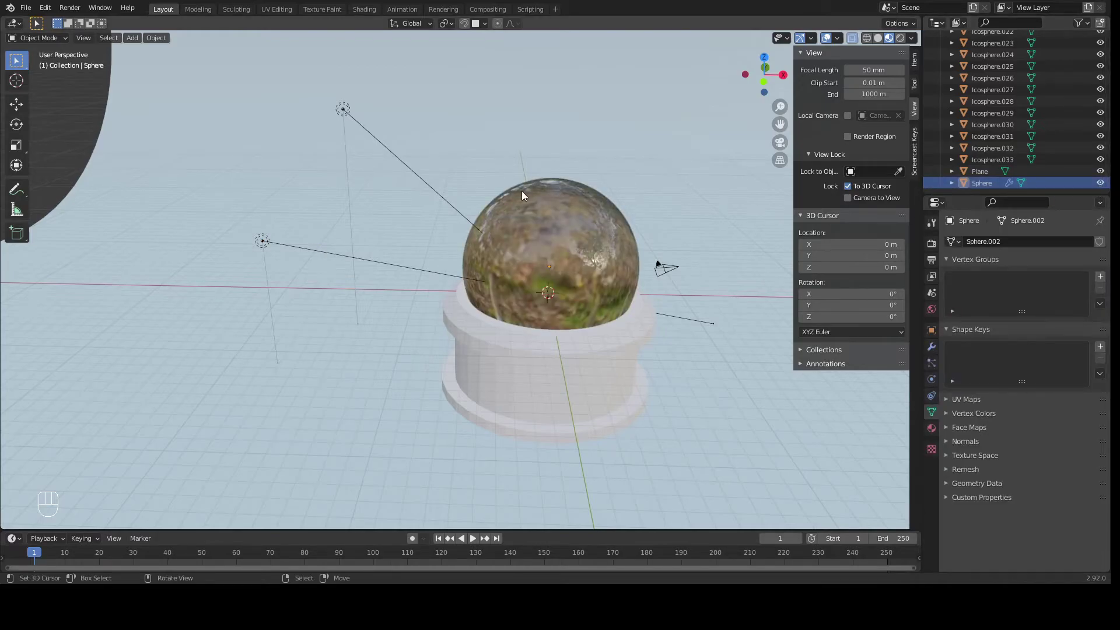
{"action": "middle_click_drag", "start_coordinate": [688, 217], "coordinate": [540, 252]}
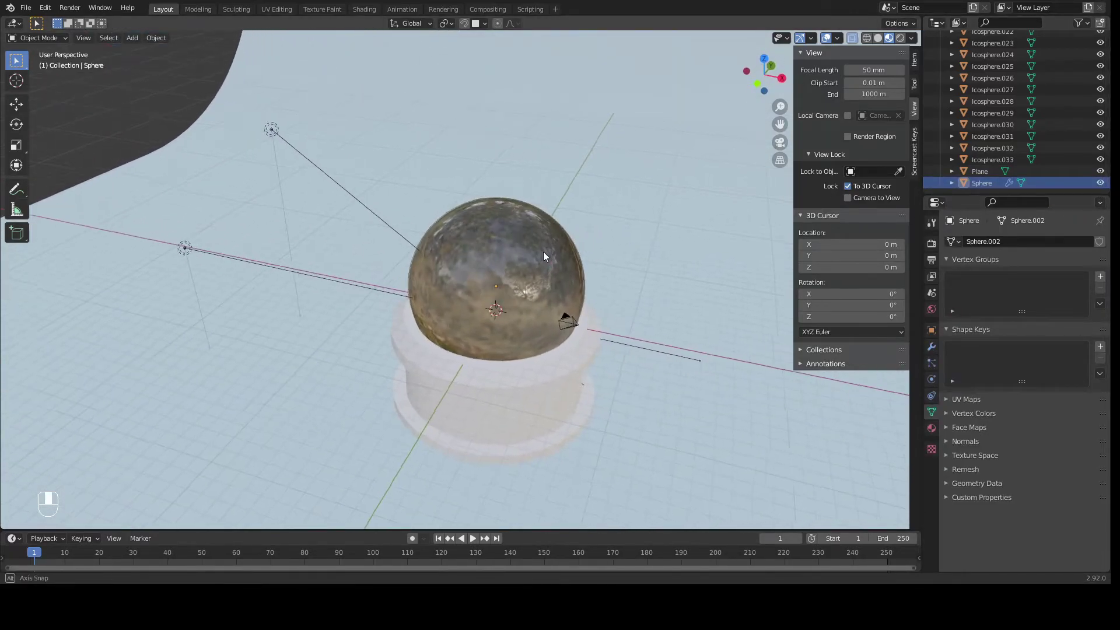
{"action": "scroll", "coordinate": [550, 247], "scroll_direction": "up", "scroll_amount": 5}
Step: Add an emitter particle system to the glass sphere and set its particle number to 4000
{"action": "left_click", "coordinate": [933, 361]}
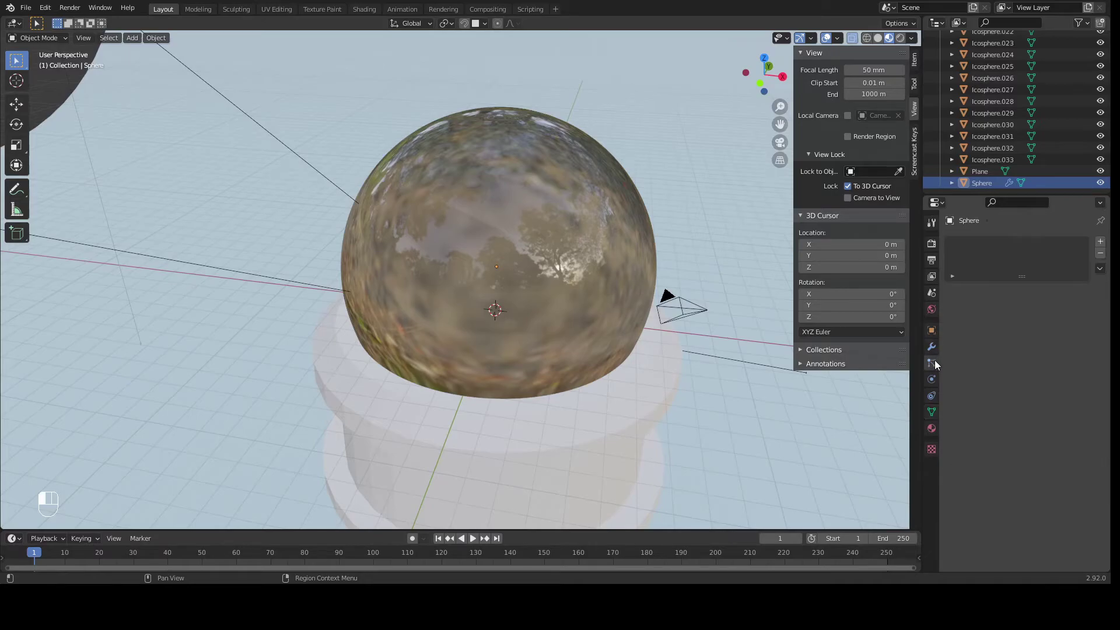
{"action": "left_click", "coordinate": [1103, 244]}
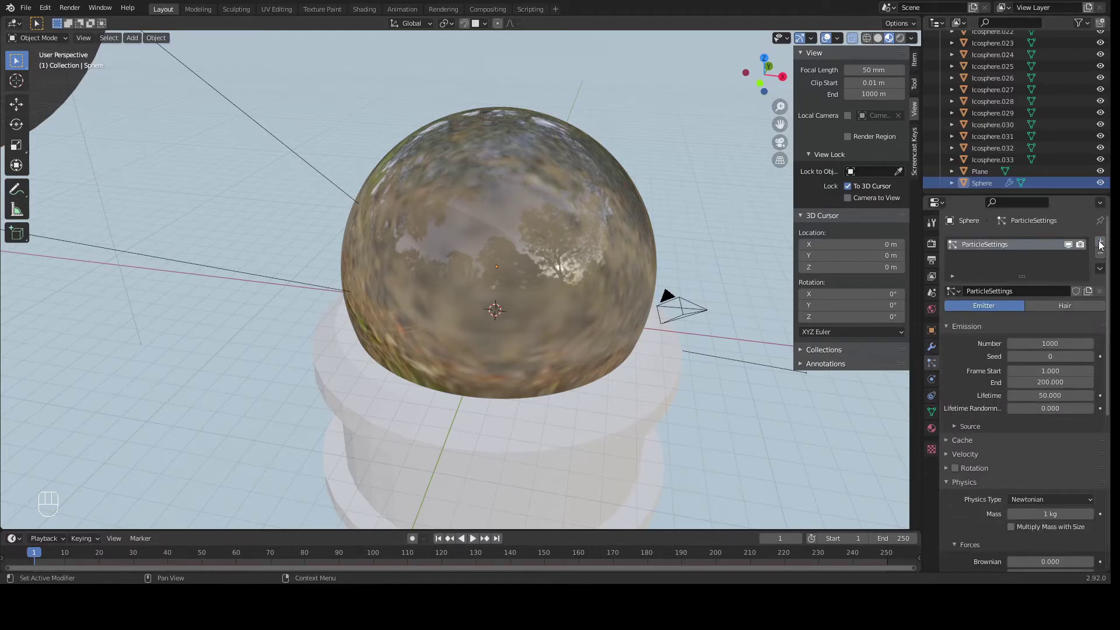
{"action": "scroll", "coordinate": [1058, 257], "scroll_direction": "down", "scroll_amount": 2}
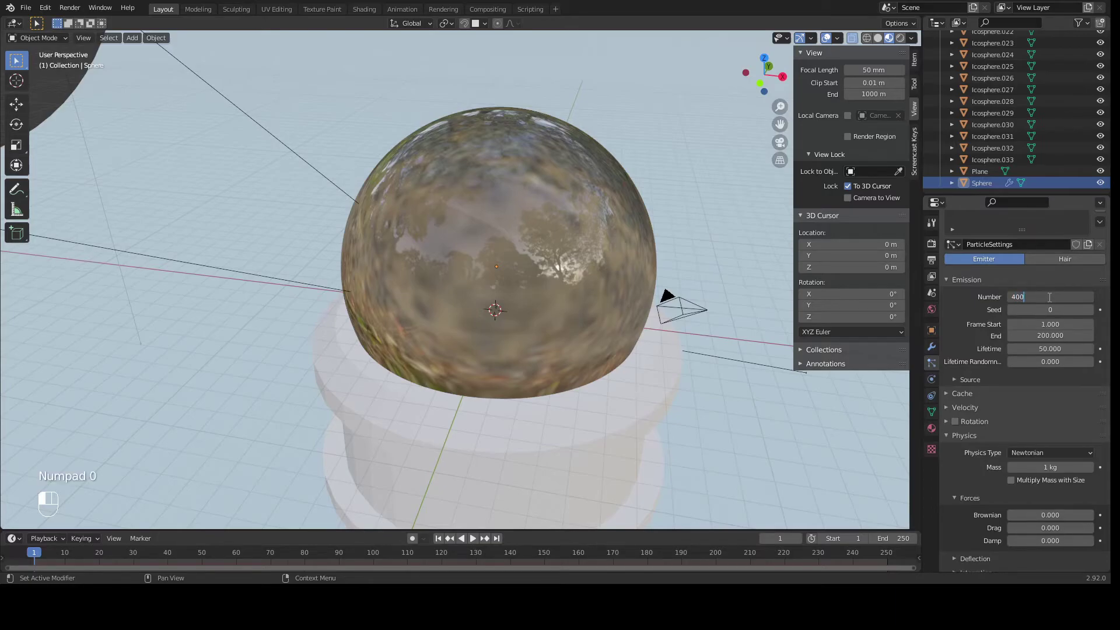
{"action": "scroll", "coordinate": [1027, 396], "scroll_direction": "down", "scroll_amount": 4}
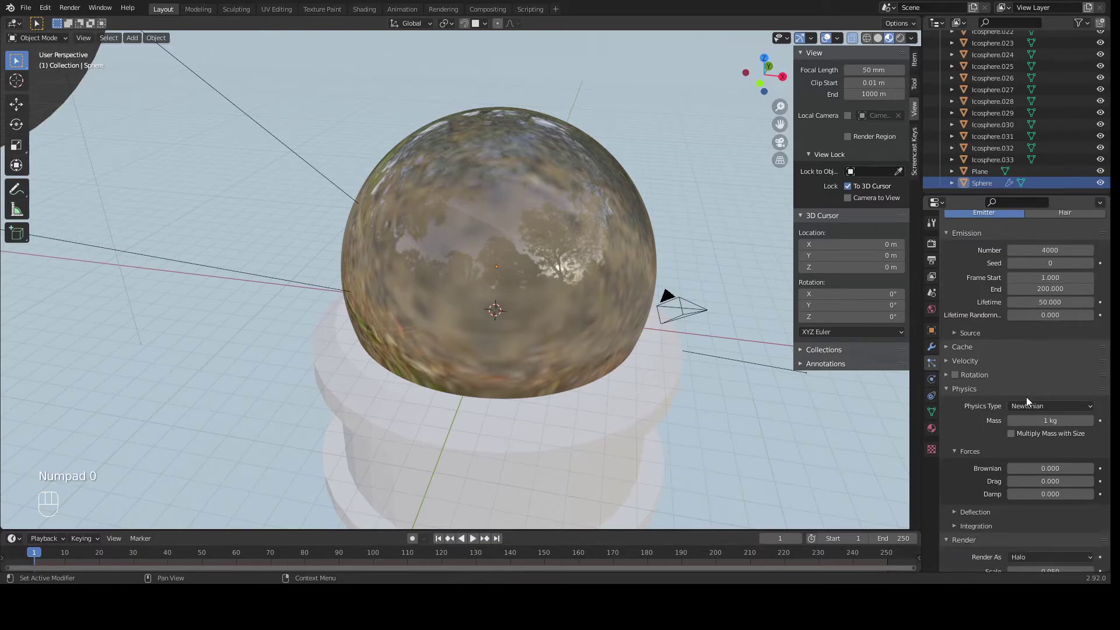
Step: Set the Brownian force of the sphere's particle system to 3.33
{"action": "scroll", "coordinate": [1059, 373], "scroll_direction": "down", "scroll_amount": 2}
{"action": "left_click", "coordinate": [1052, 375]}
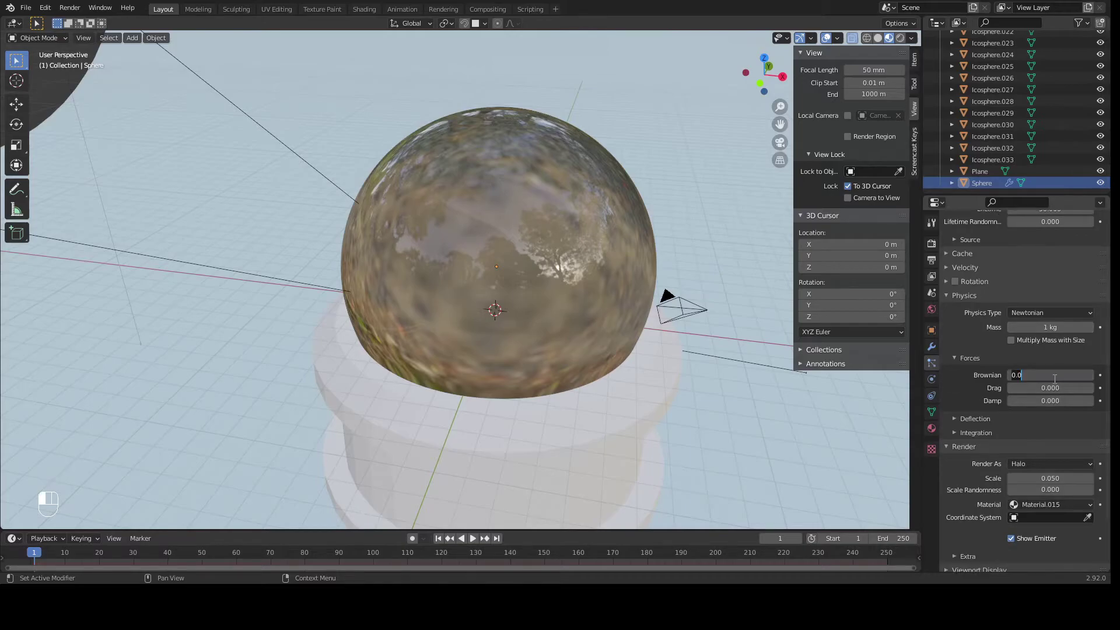
{"action": "type", "text": "3.33"}
{"action": "key", "text": "Return"}
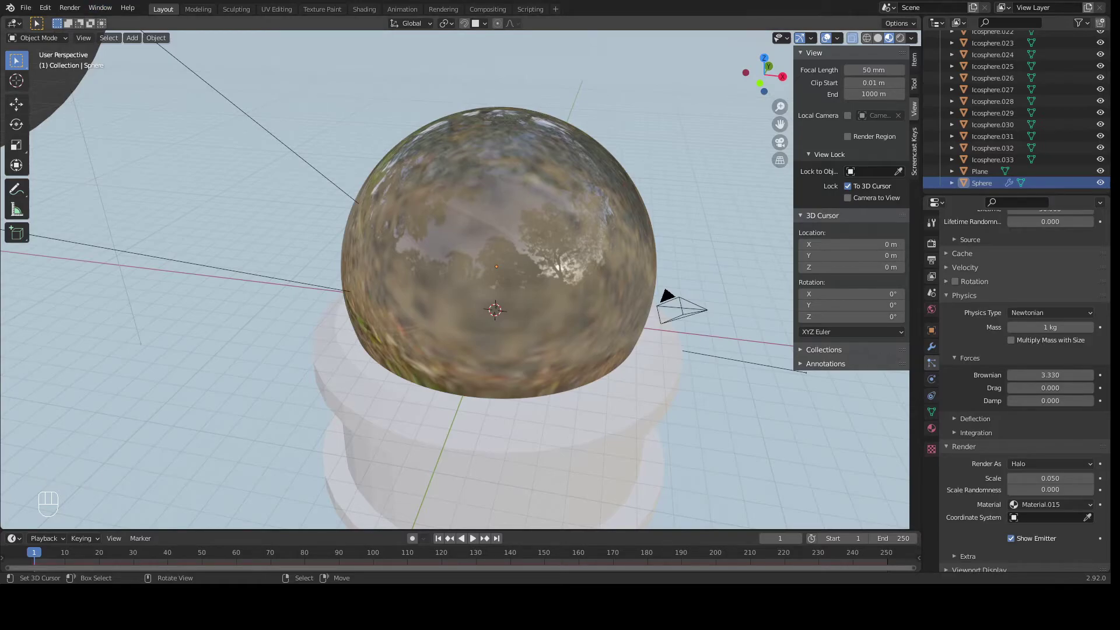
{"action": "scroll", "coordinate": [496, 309], "scroll_direction": "down", "scroll_amount": 5}
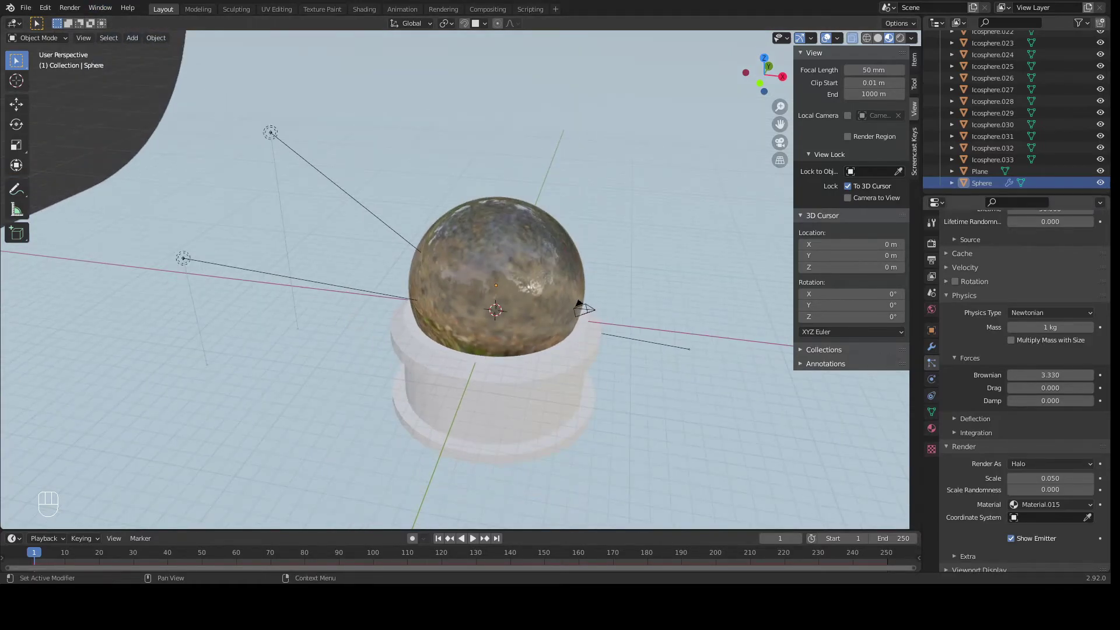
{"action": "scroll", "coordinate": [1026, 379], "scroll_direction": "down", "scroll_amount": 4}
{"action": "scroll", "coordinate": [495, 309], "scroll_direction": "up", "scroll_amount": 3}
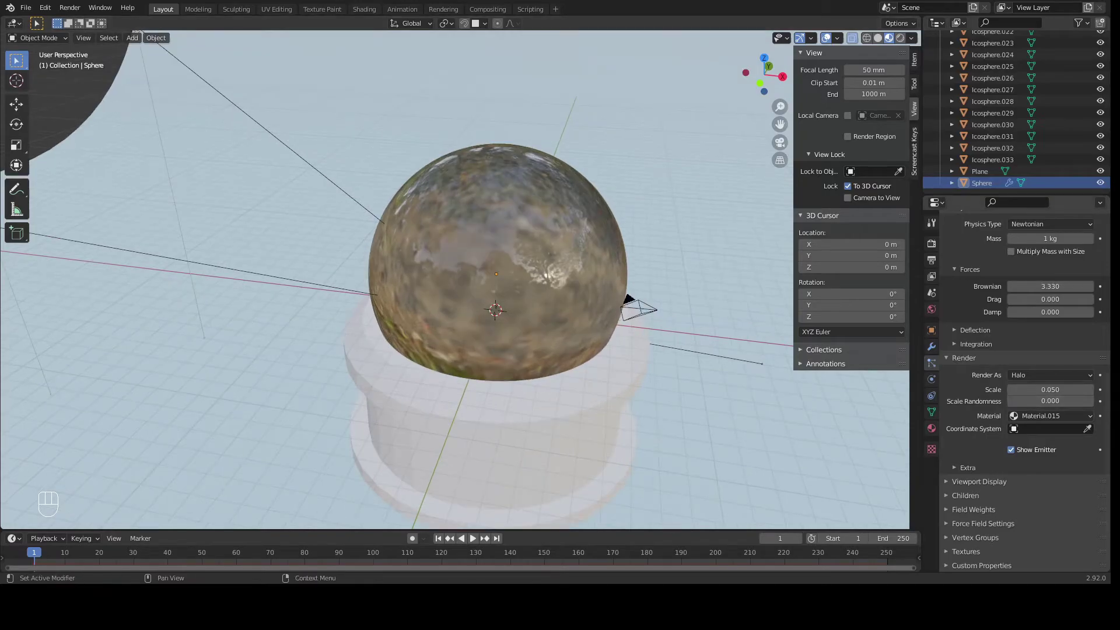
Step: Set the sphere's particles to render as Object and add a 32-vertex mesh circle with a 1 m radius
{"action": "left_click", "coordinate": [1050, 376]}
{"action": "left_click", "coordinate": [1030, 439]}
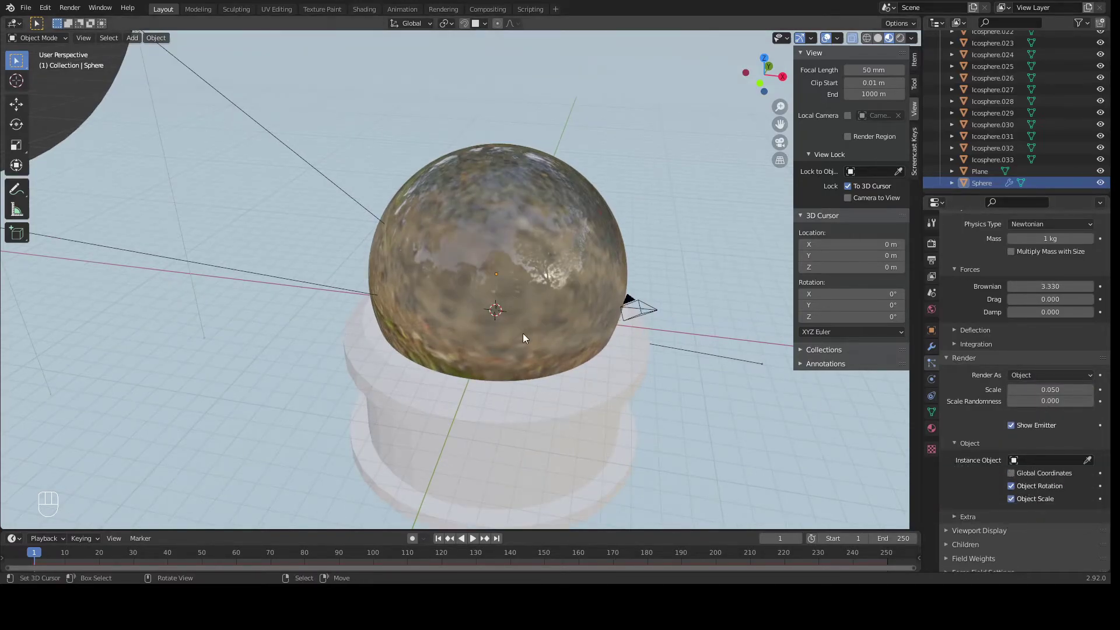
{"action": "scroll", "coordinate": [522, 327], "scroll_direction": "down", "scroll_amount": 3}
{"action": "key", "text": "shift+a"}
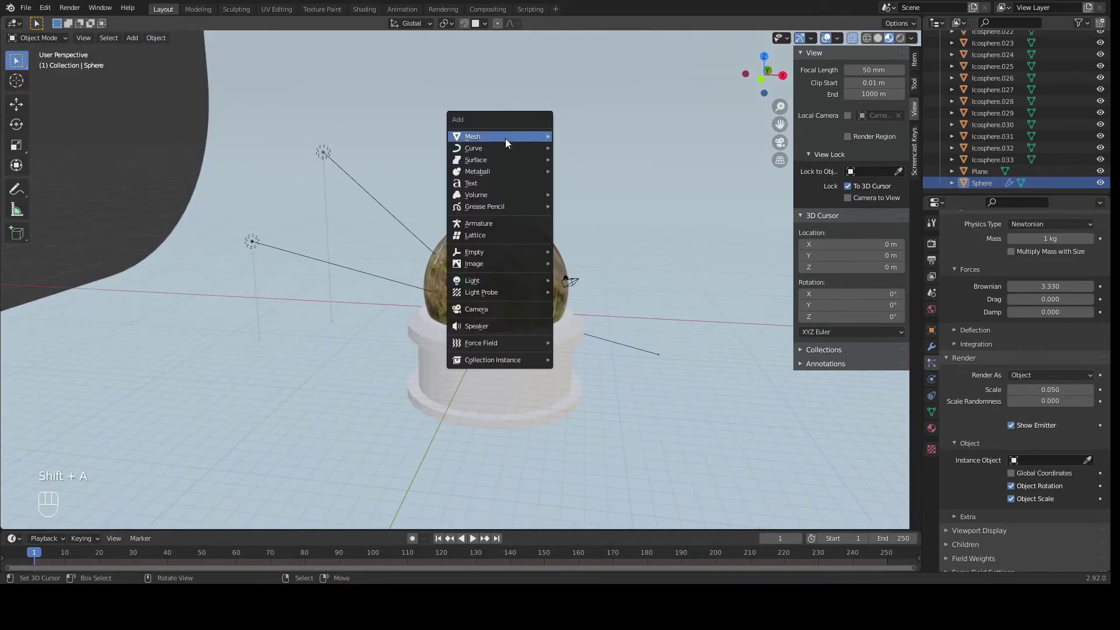
{"action": "mouse_move", "coordinate": [505, 138]}
{"action": "left_click", "coordinate": [582, 158]}
{"action": "scroll", "coordinate": [439, 289], "scroll_direction": "up", "scroll_amount": 3}
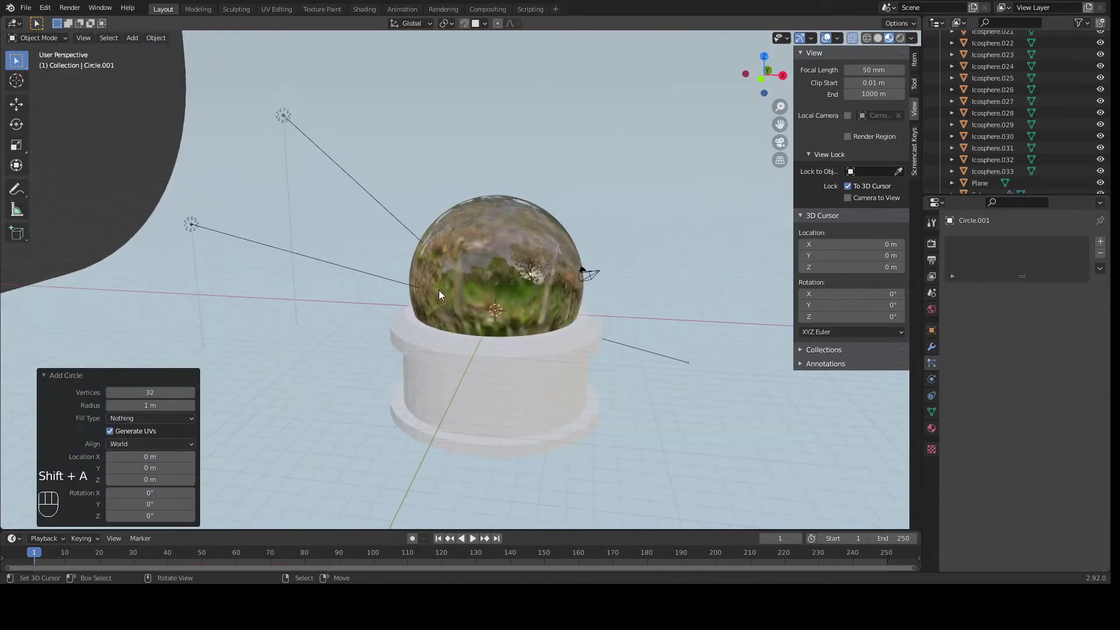
Step: Move the new circle up and clear of the glass sphere, and fill it with a face
{"action": "key", "text": "g"}
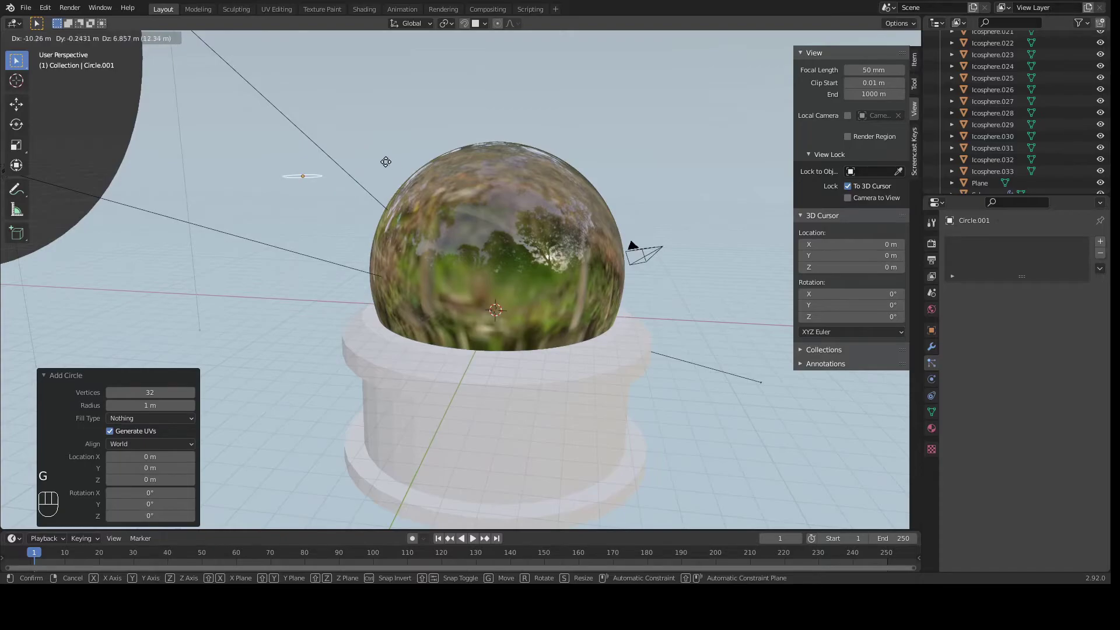
{"action": "left_click", "coordinate": [344, 145]}
{"action": "key", "text": "Tab"}
{"action": "middle_click_drag", "start_coordinate": [344, 145], "coordinate": [374, 188]}
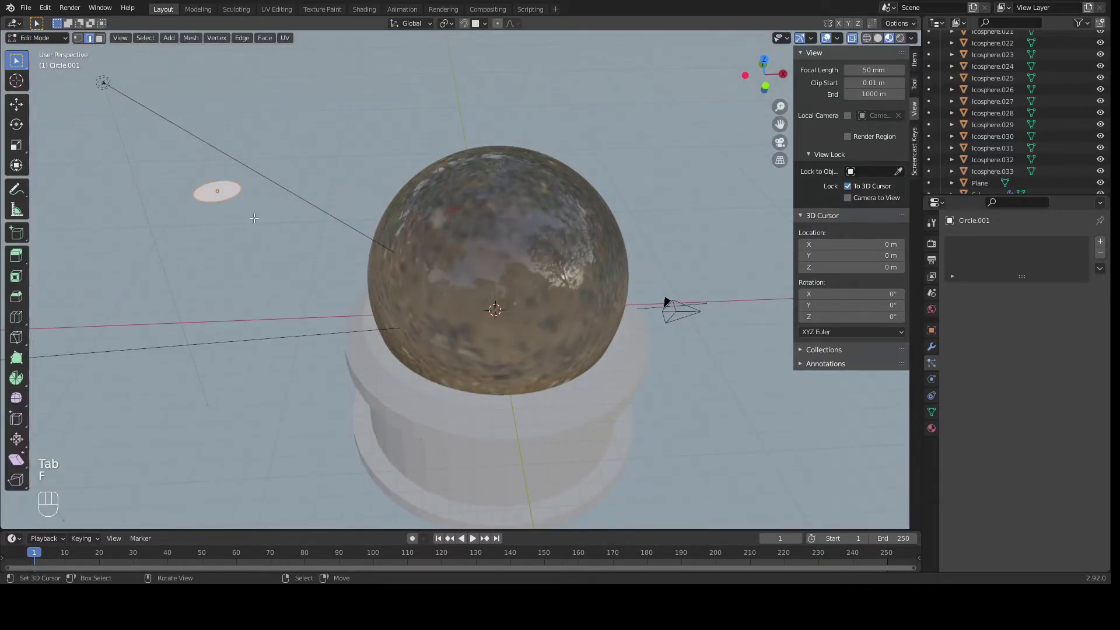
{"action": "key", "text": "Tab"}
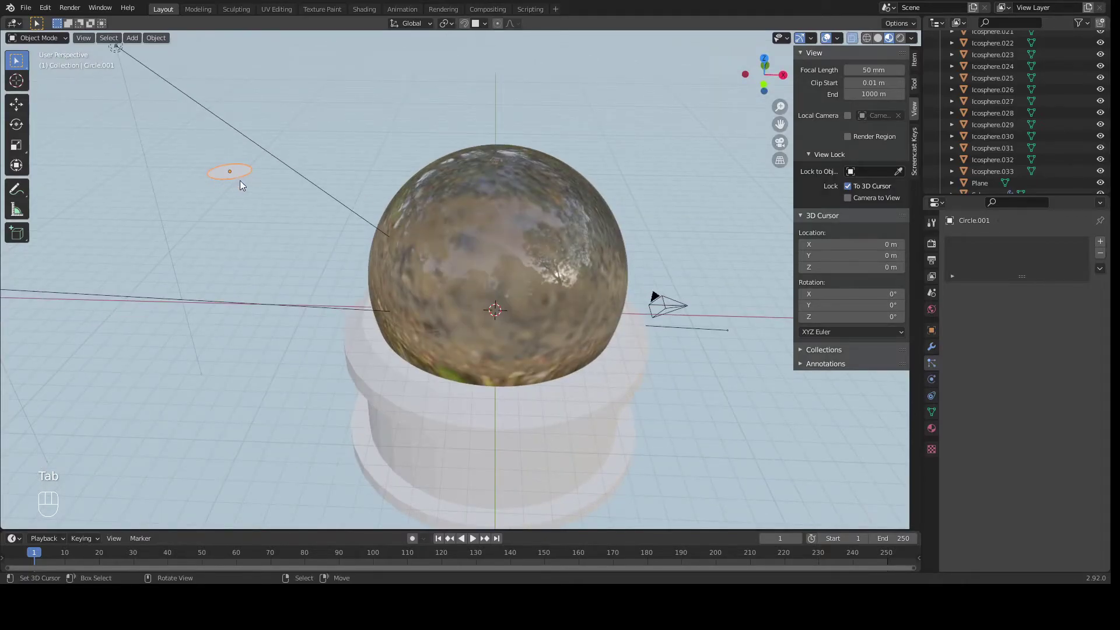
Step: Rotate the filled circle 90° about the global X axis so it stands upright
{"action": "middle_click_drag", "start_coordinate": [262, 163], "coordinate": [410, 247], "text": "shift"}
{"action": "scroll", "coordinate": [411, 246], "scroll_direction": "up", "scroll_amount": 3}
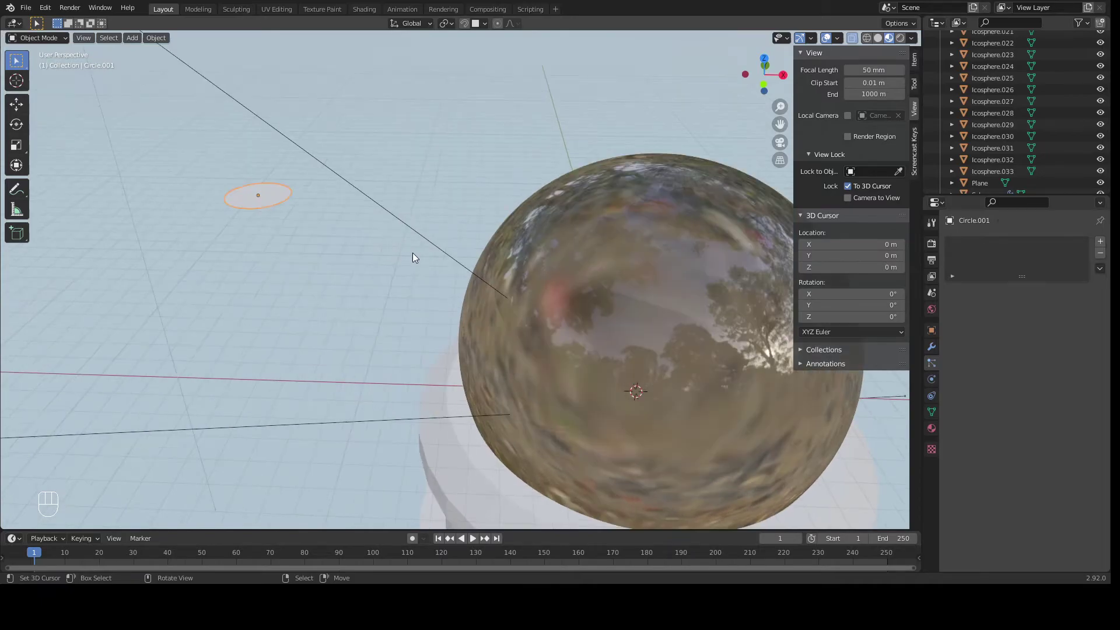
{"action": "key", "text": "r"}
{"action": "key", "text": "x"}
{"action": "key", "text": "KP_9"}
{"action": "key", "text": "KP_0"}
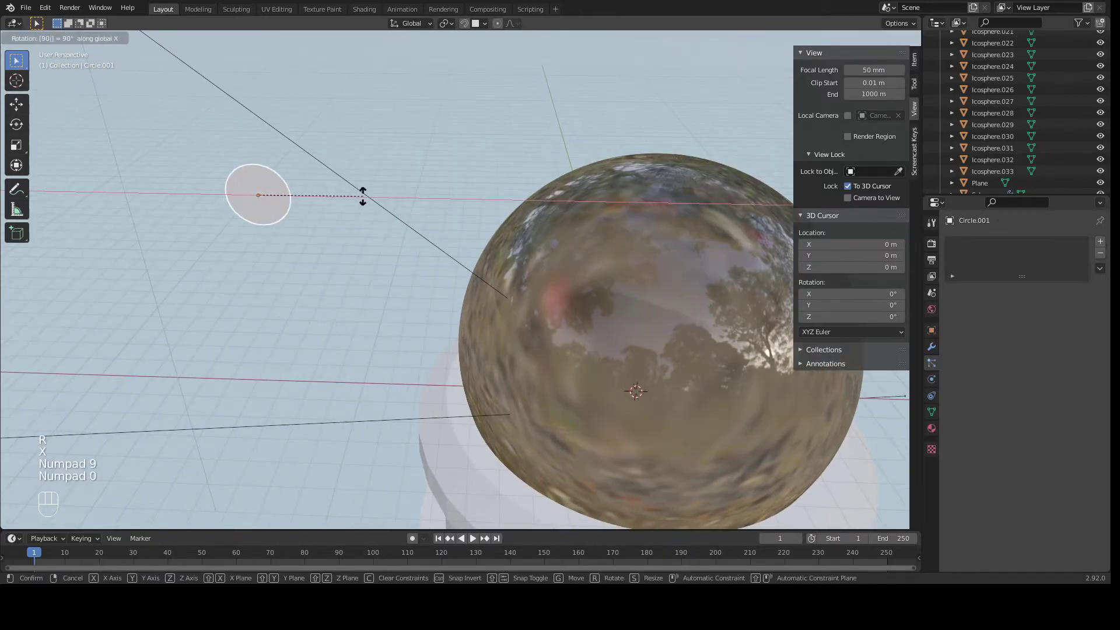
{"action": "key", "text": "KP_Enter"}
Step: Scale the disc to about 0.75 and move it about 6.2 m along negative X, 1.7 m along Y and 2 m up
{"action": "middle_click_drag", "start_coordinate": [383, 281], "coordinate": [395, 239]}
{"action": "key", "text": "s"}
{"action": "left_click", "coordinate": [477, 246]}
{"action": "key", "text": "g"}
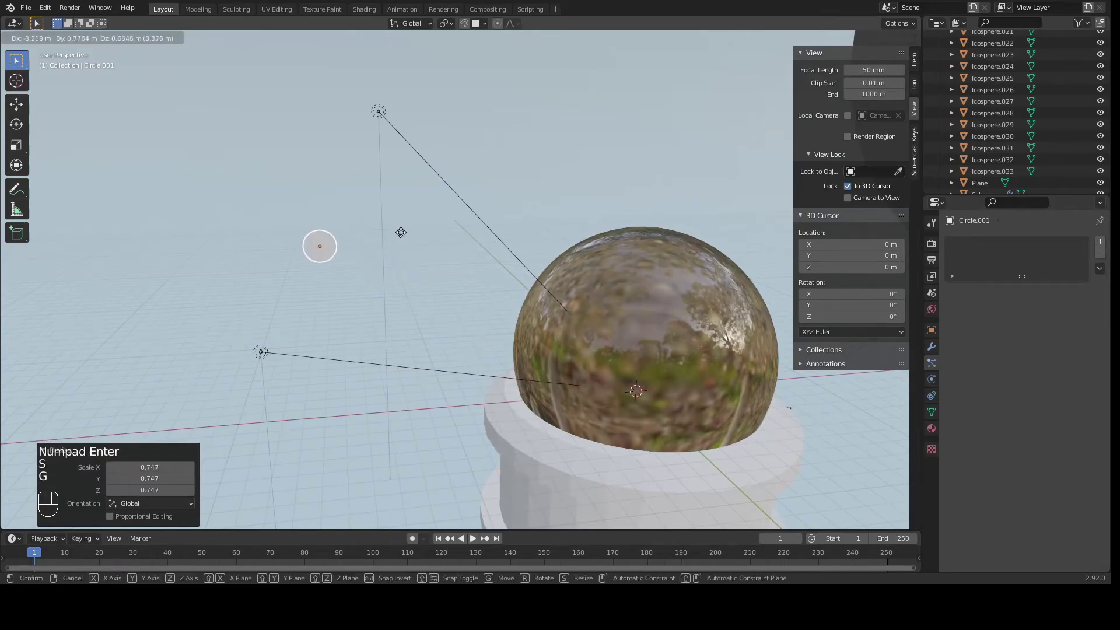
{"action": "left_click", "coordinate": [337, 201]}
Step: Select the glass sphere and assign the white disc as the instance object of its particle system
{"action": "middle_click_drag", "start_coordinate": [723, 371], "coordinate": [563, 316]}
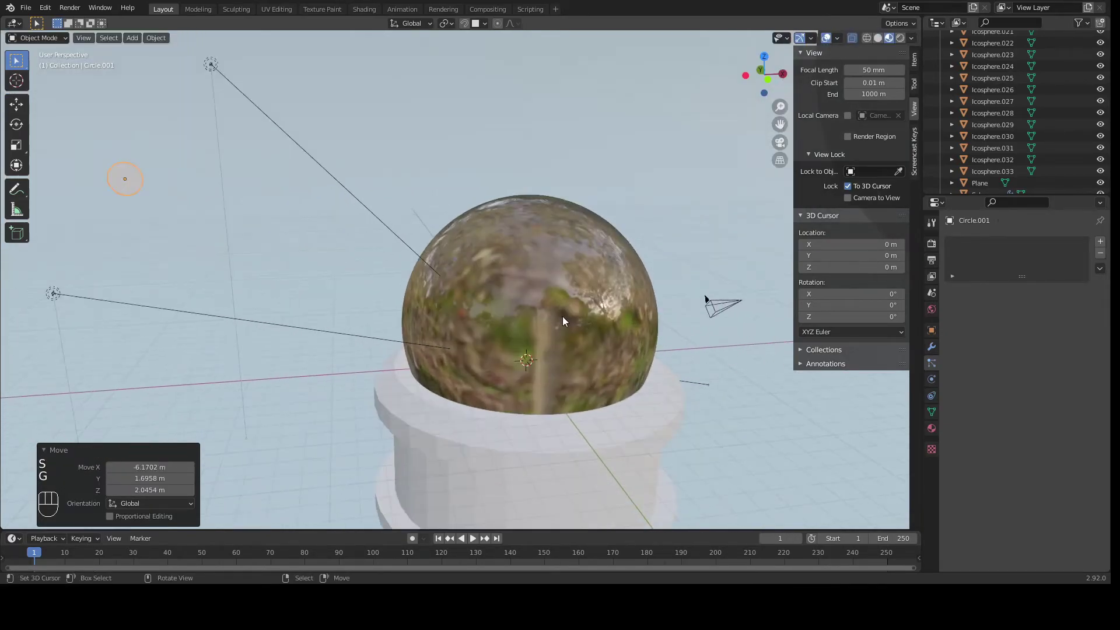
{"action": "scroll", "coordinate": [563, 317], "scroll_direction": "up", "scroll_amount": 2}
{"action": "left_click", "coordinate": [555, 309]}
{"action": "middle_click_drag", "start_coordinate": [609, 234], "coordinate": [698, 269]}
{"action": "scroll", "coordinate": [1078, 506], "scroll_direction": "down", "scroll_amount": 8}
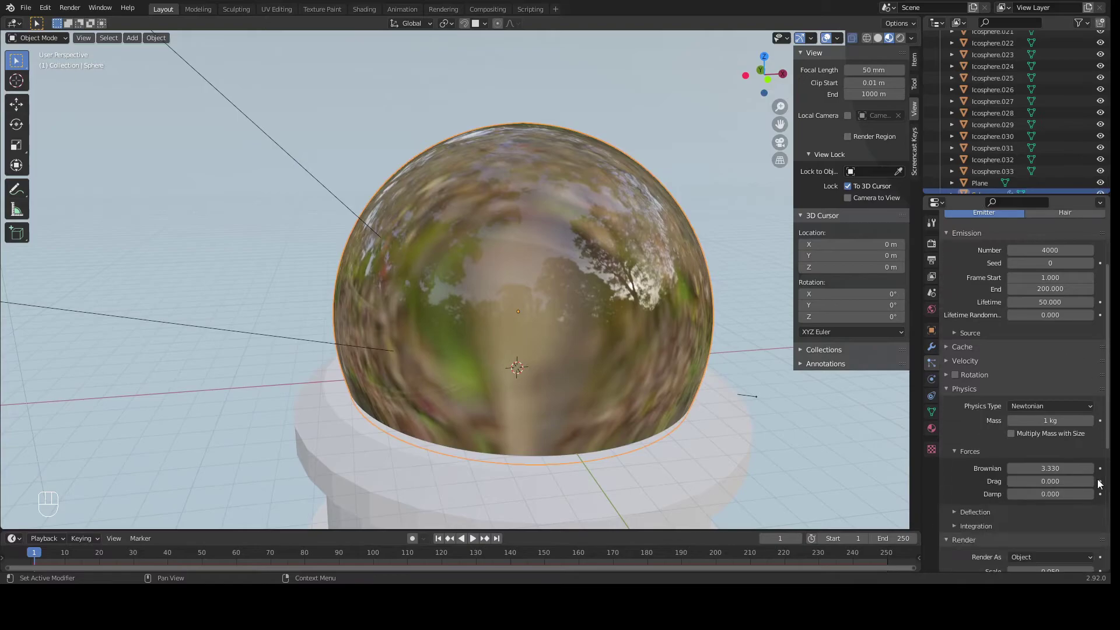
{"action": "scroll", "coordinate": [1077, 506], "scroll_direction": "down", "scroll_amount": 3}
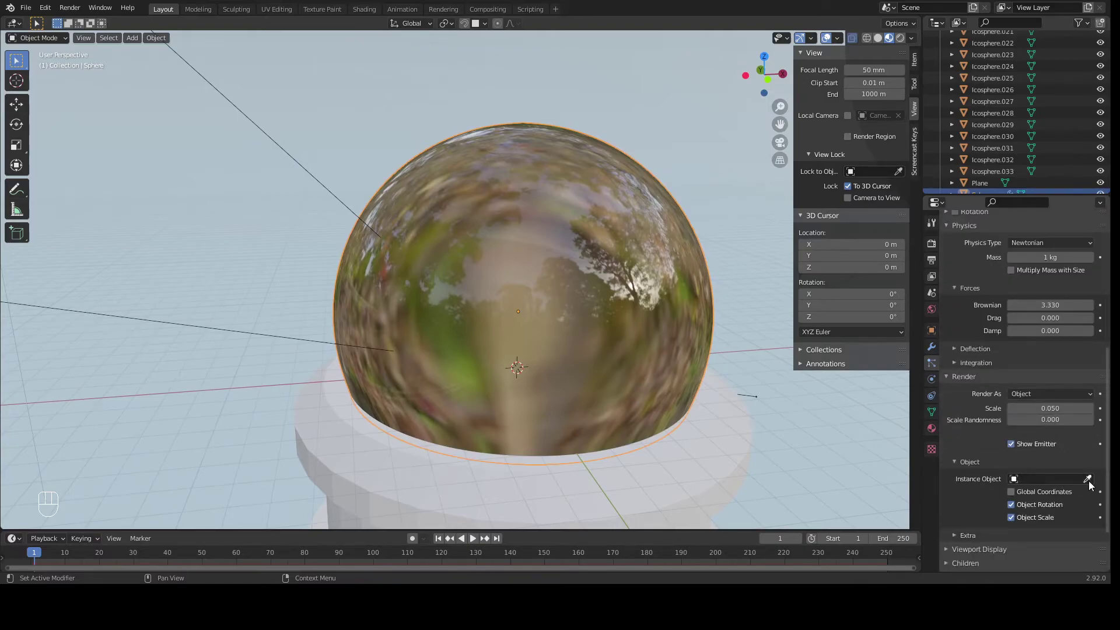
{"action": "scroll", "coordinate": [897, 455], "scroll_direction": "down", "scroll_amount": 3}
{"action": "middle_click_drag", "start_coordinate": [299, 225], "coordinate": [511, 318], "text": "shift"}
{"action": "scroll", "coordinate": [511, 318], "scroll_direction": "up", "scroll_amount": 3}
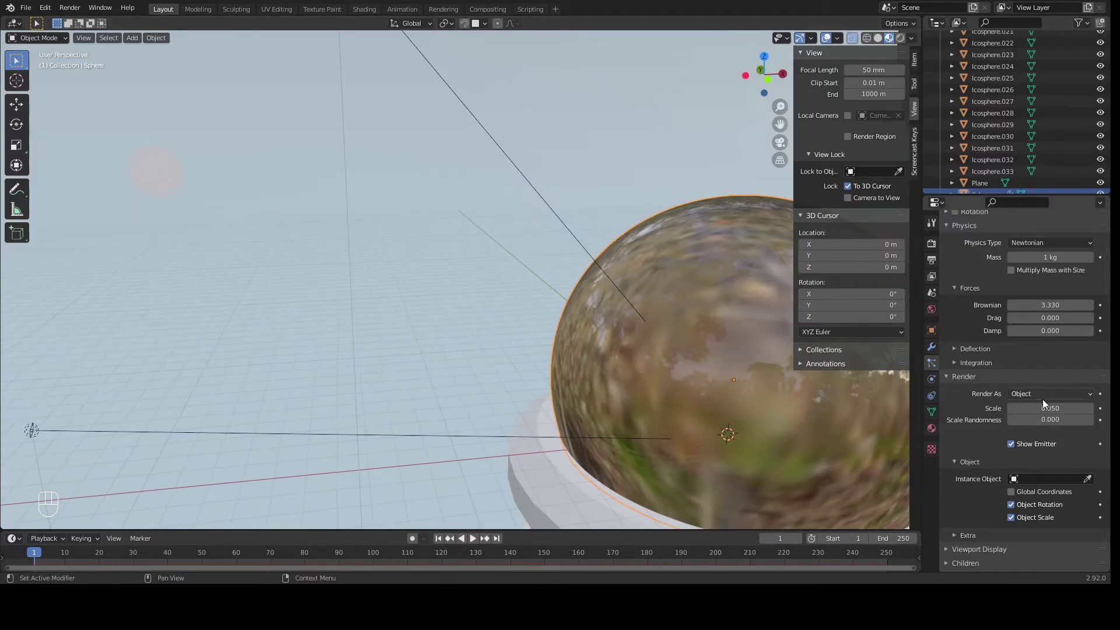
{"action": "left_click", "coordinate": [1088, 478]}
{"action": "left_click", "coordinate": [155, 170]}
Step: Play the snow animation to frame 143 in solid shading and inspect the particles from around the globe
{"action": "middle_click_drag", "start_coordinate": [674, 336], "coordinate": [613, 350]}
{"action": "key", "text": "KP_Decimal"}
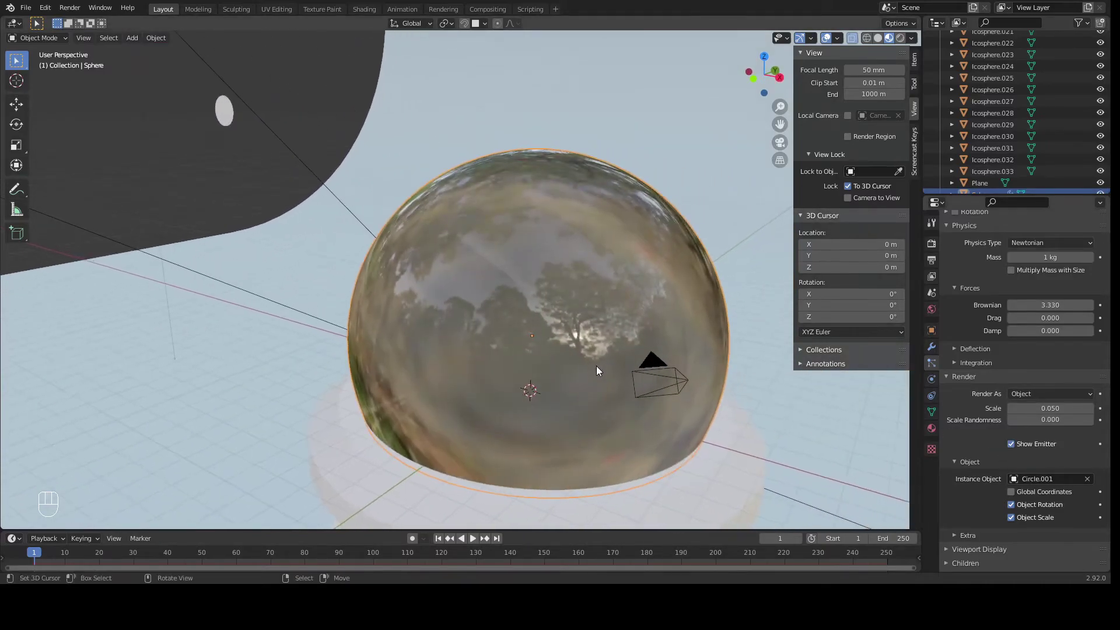
{"action": "left_click", "coordinate": [876, 38]}
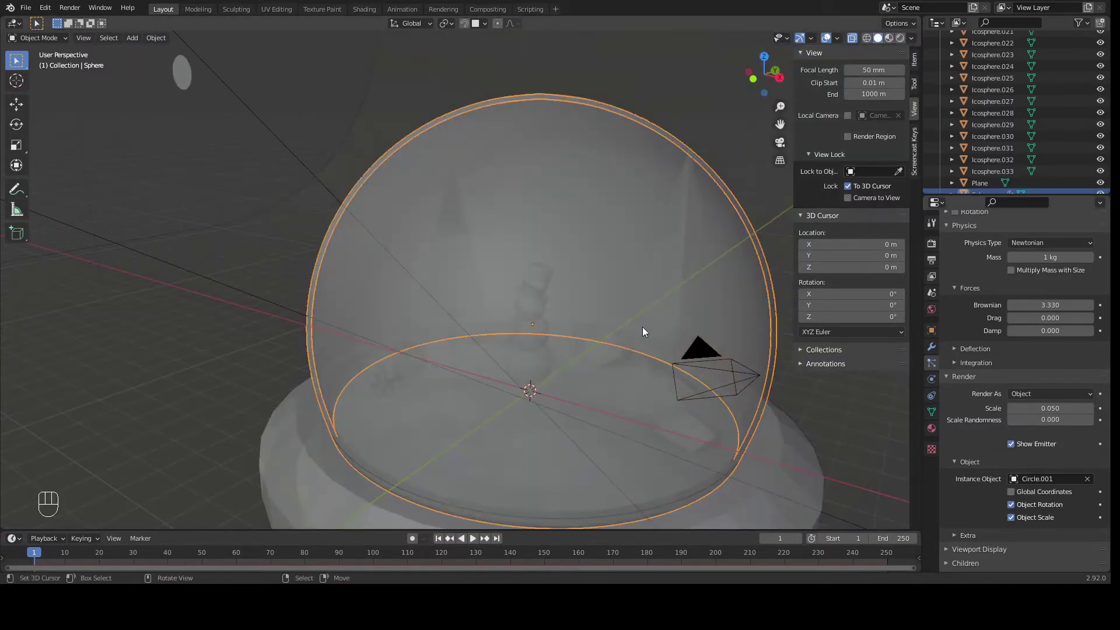
{"action": "scroll", "coordinate": [583, 420], "scroll_direction": "up", "scroll_amount": 4}
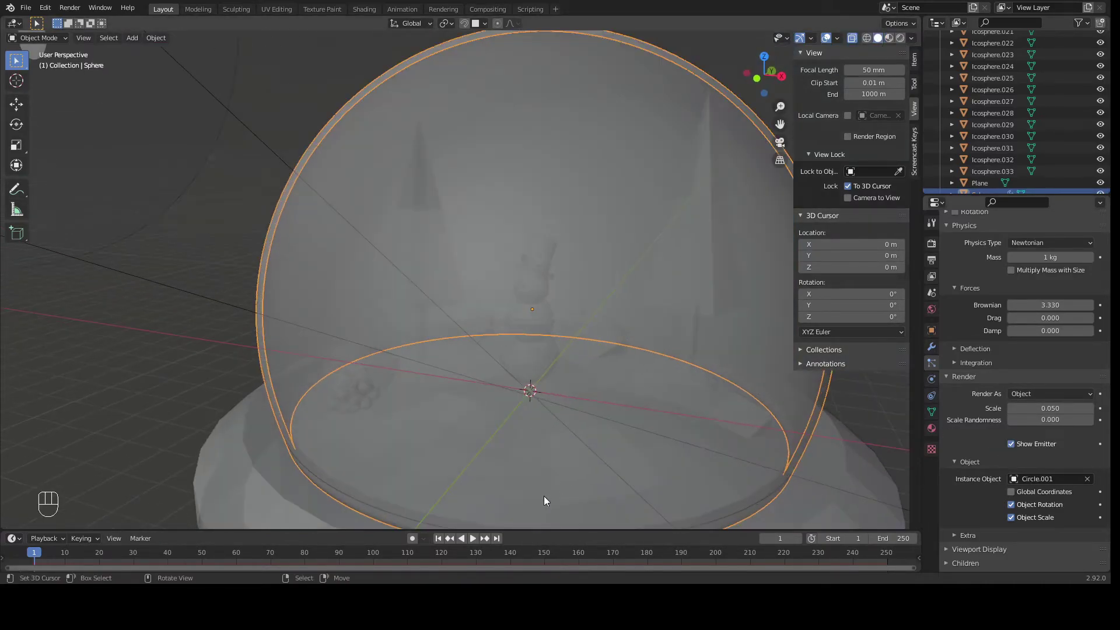
{"action": "left_click", "coordinate": [474, 539]}
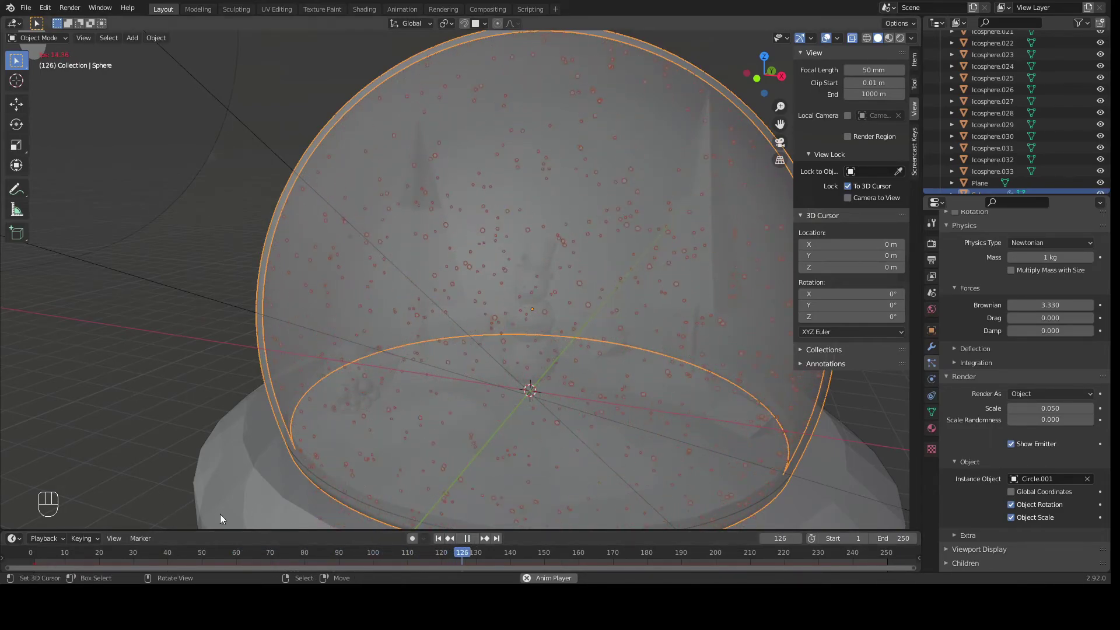
{"action": "left_click", "coordinate": [467, 538]}
{"action": "middle_click_drag", "start_coordinate": [432, 420], "coordinate": [510, 371]}
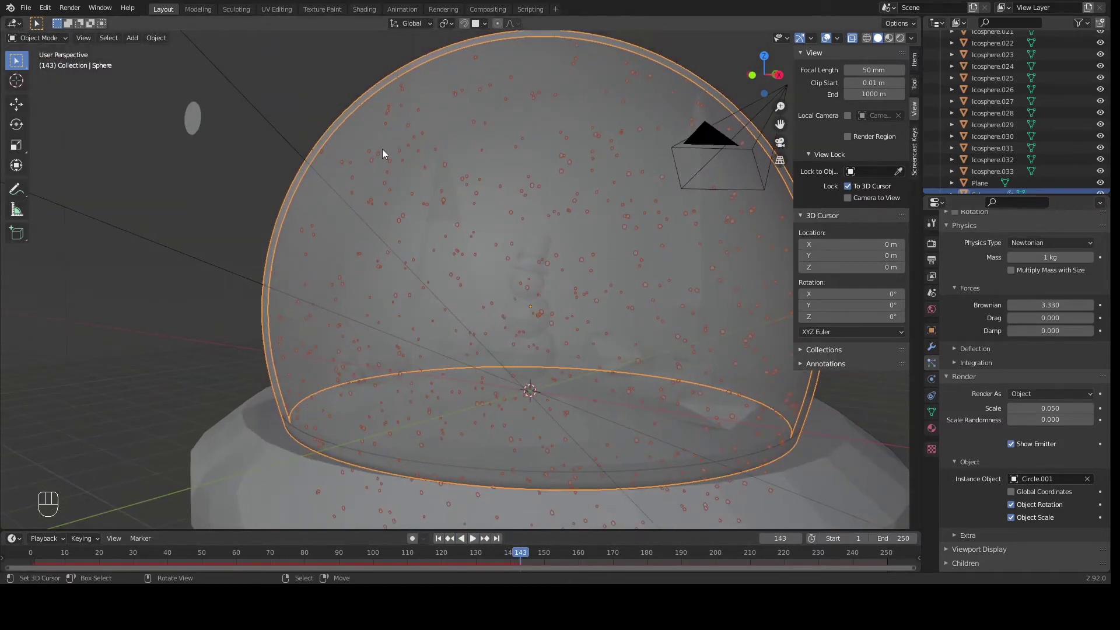
{"action": "middle_click_drag", "start_coordinate": [571, 203], "coordinate": [480, 163]}
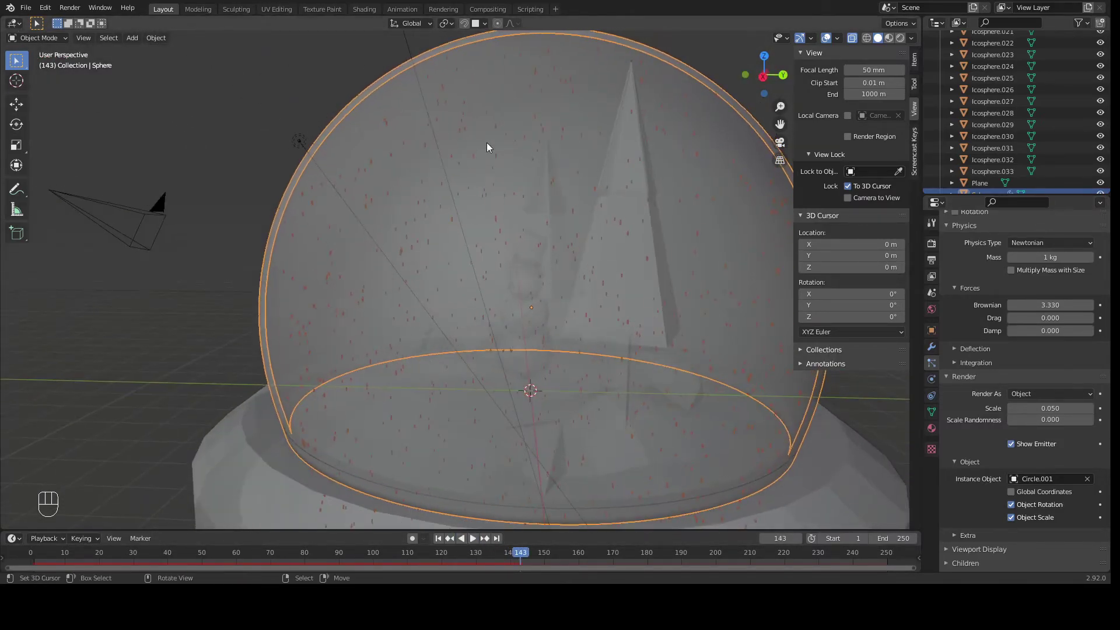
{"action": "middle_click_drag", "start_coordinate": [455, 205], "coordinate": [572, 263]}
{"action": "scroll", "coordinate": [572, 263], "scroll_direction": "down", "scroll_amount": 3}
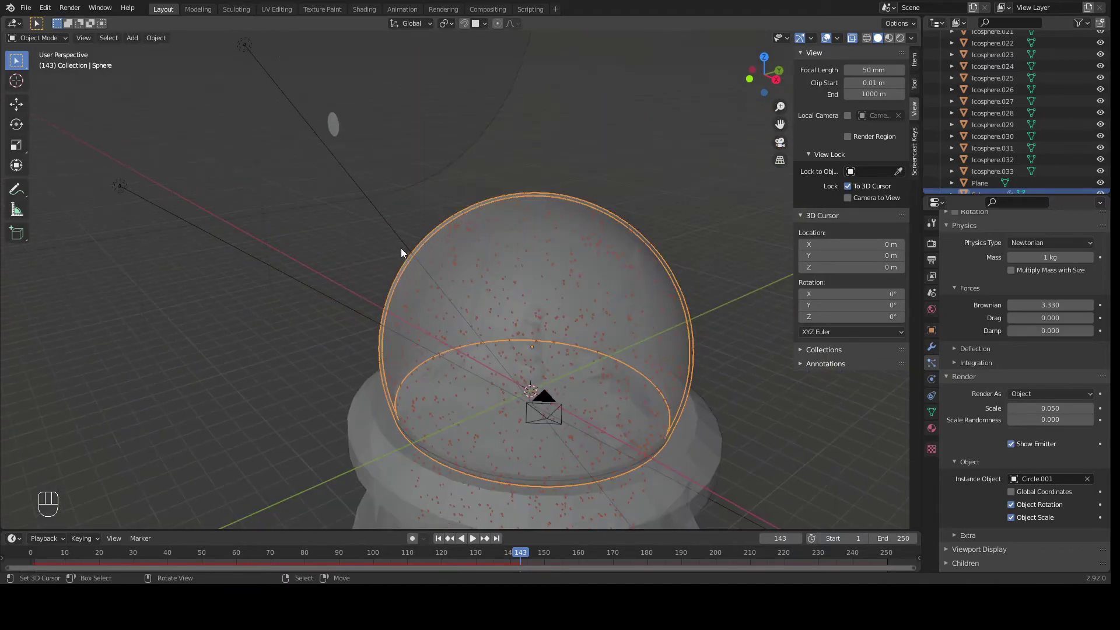
{"action": "scroll", "coordinate": [1033, 435], "scroll_direction": "up", "scroll_amount": 10}
{"action": "scroll", "coordinate": [1031, 448], "scroll_direction": "down", "scroll_amount": 10}
Step: Select the disc used for the snow particles and rotate it 25° about the global Z axis
{"action": "left_click", "coordinate": [331, 126]}
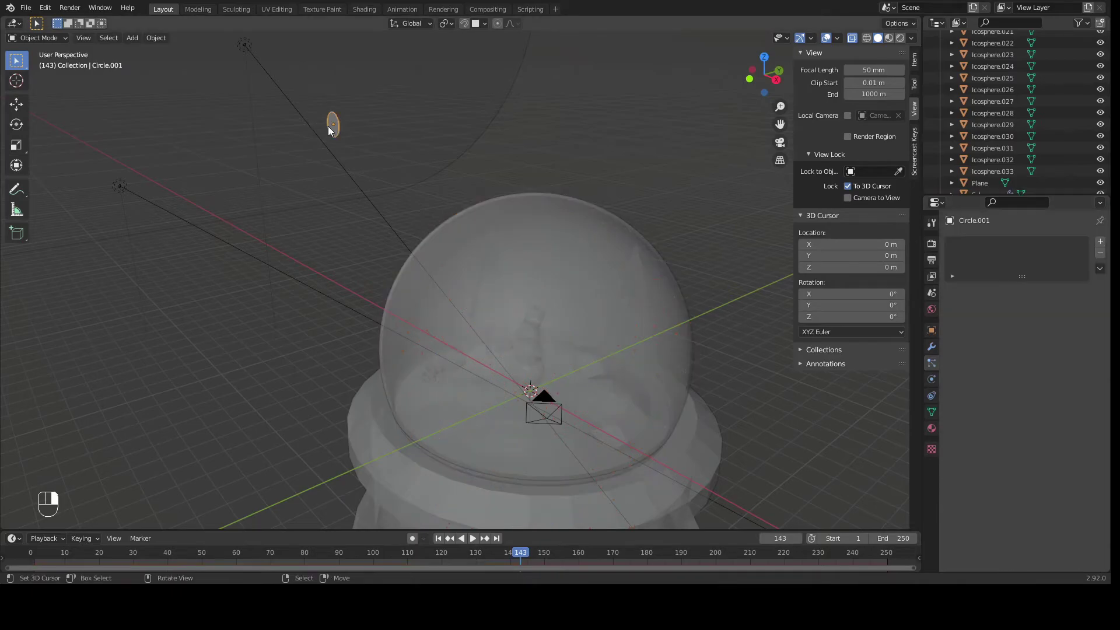
{"action": "right_click_drag", "start_coordinate": [328, 126], "coordinate": [333, 126]}
{"action": "scroll", "coordinate": [419, 198], "scroll_direction": "up", "scroll_amount": 2}
{"action": "left_click", "coordinate": [280, 67]}
{"action": "left_click", "coordinate": [285, 60]}
{"action": "key", "text": "r"}
{"action": "type", "text": "z"}
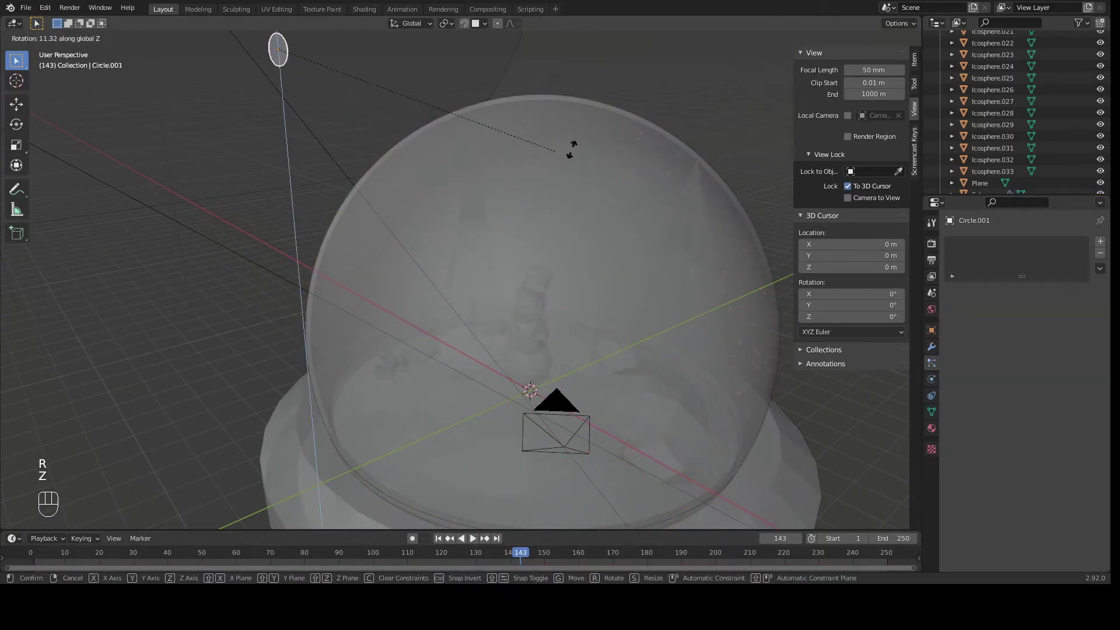
{"action": "type", "text": "25"}
{"action": "key", "text": "Return"}
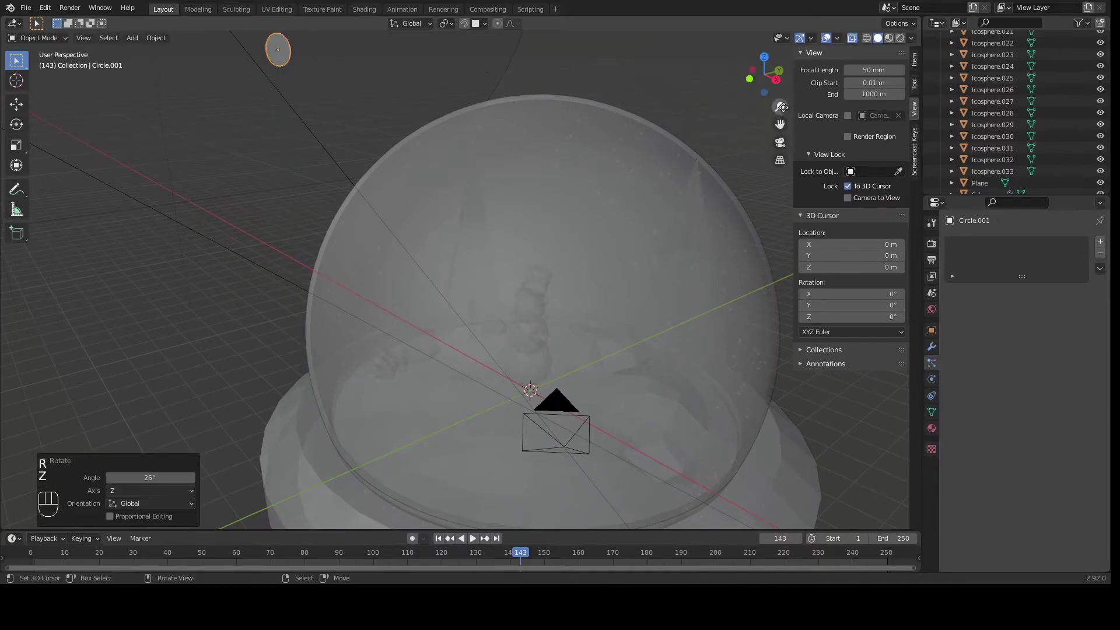
Step: Select the glass sphere and examine how its particles spread through the globe and base
{"action": "left_click", "coordinate": [614, 195]}
{"action": "middle_click_drag", "start_coordinate": [568, 222], "coordinate": [673, 426]}
{"action": "scroll", "coordinate": [609, 299], "scroll_direction": "up", "scroll_amount": 2}
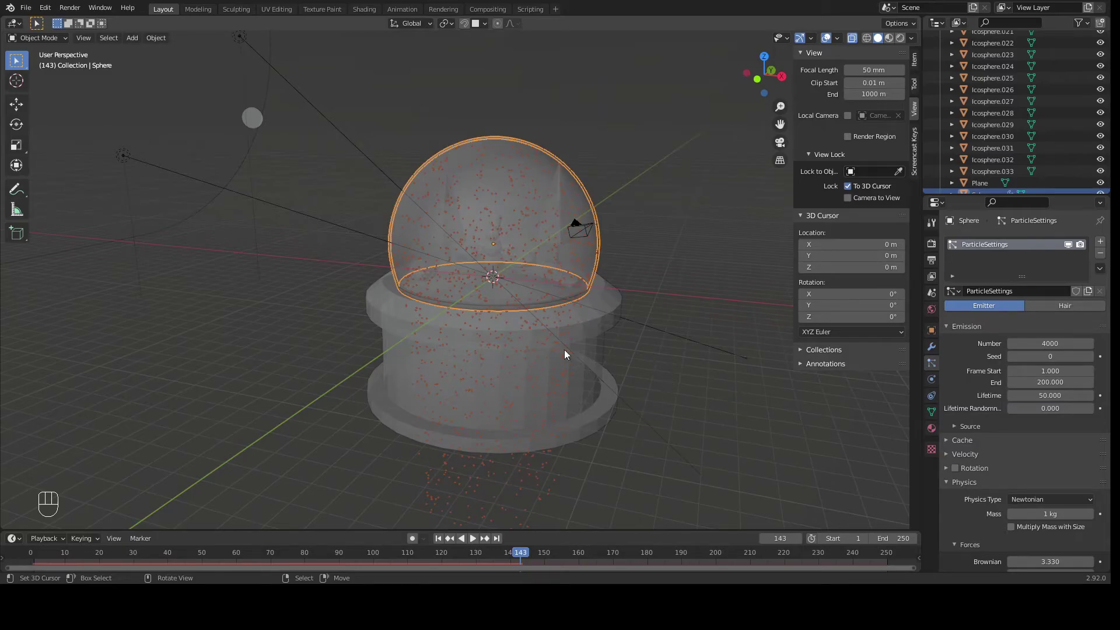
{"action": "middle_click_drag", "start_coordinate": [137, 136], "coordinate": [573, 234]}
{"action": "scroll", "coordinate": [361, 161], "scroll_direction": "up", "scroll_amount": 3}
{"action": "scroll", "coordinate": [341, 163], "scroll_direction": "down", "scroll_amount": 5}
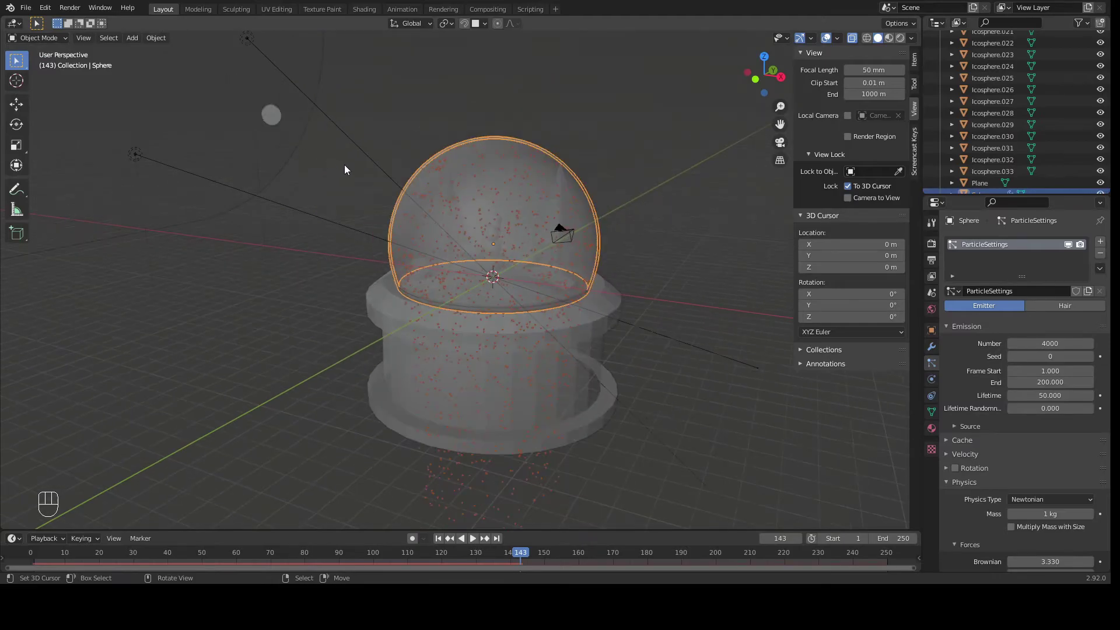
{"action": "left_click", "coordinate": [301, 140]}
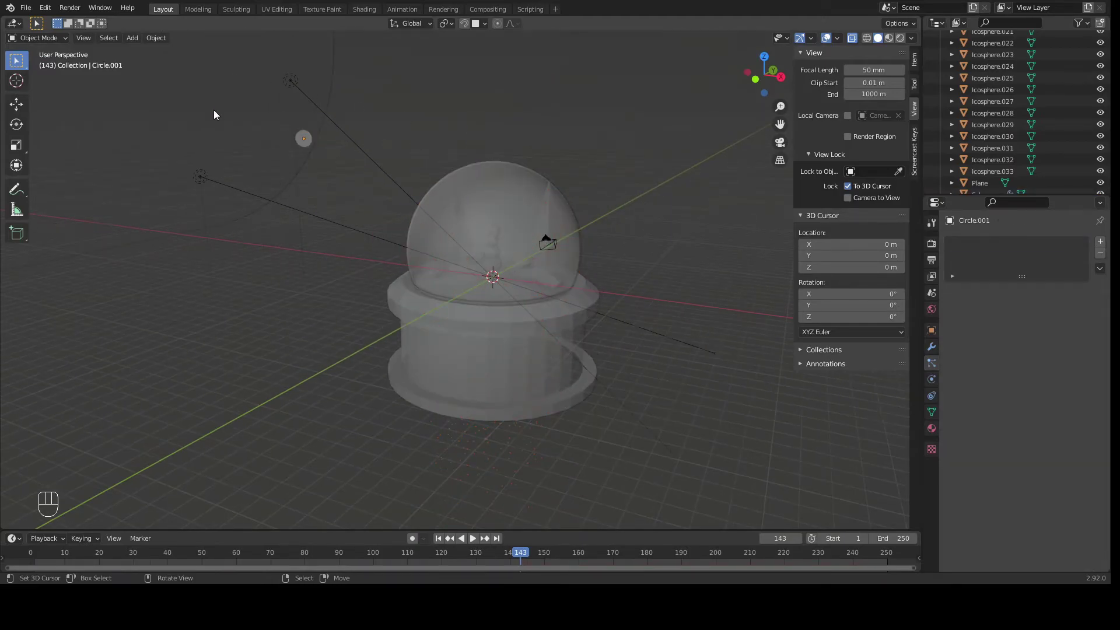
Step: Select the camera, lock it to the view and look through it
{"action": "left_click", "coordinate": [546, 238]}
{"action": "middle_click_drag", "start_coordinate": [546, 238], "coordinate": [577, 294]}
{"action": "scroll", "coordinate": [687, 256], "scroll_direction": "up", "scroll_amount": 2}
{"action": "scroll", "coordinate": [653, 256], "scroll_direction": "up", "scroll_amount": 2}
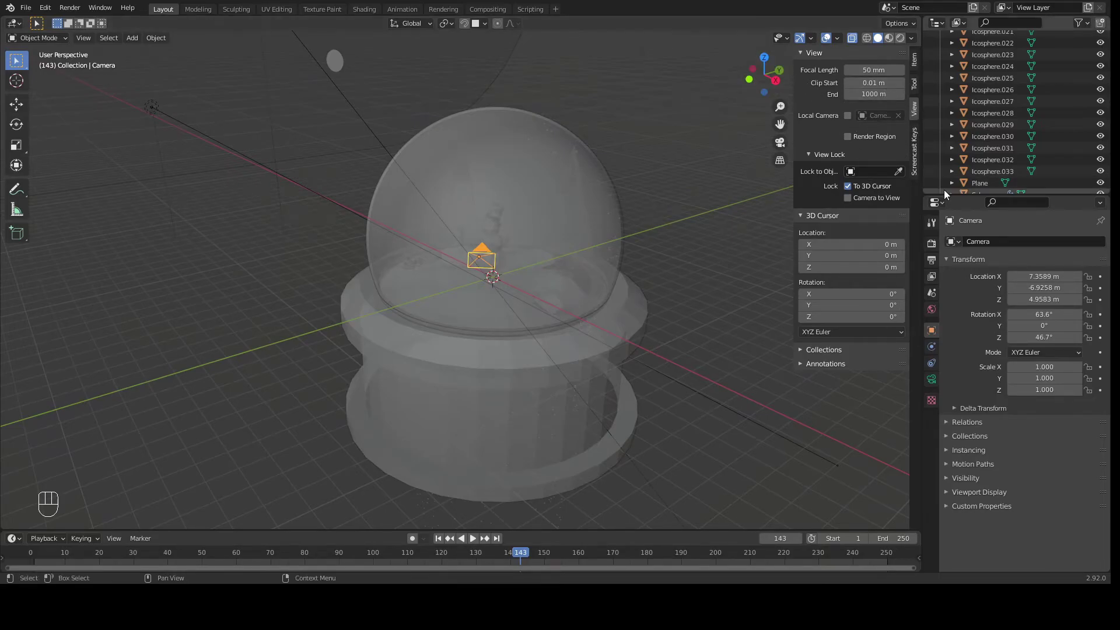
{"action": "key", "text": "n"}
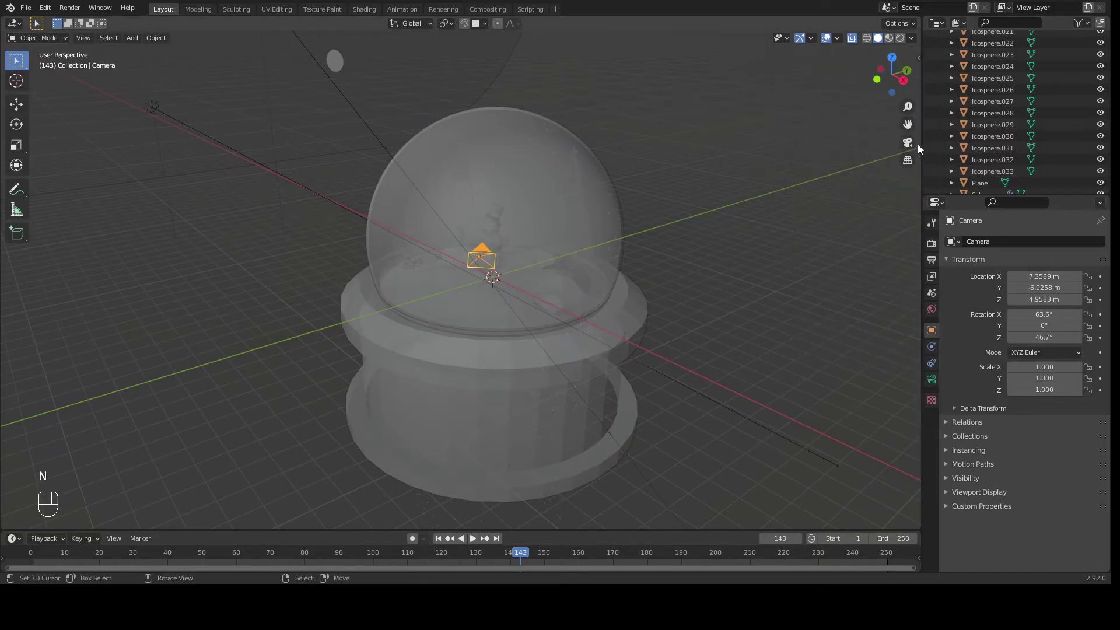
{"action": "key", "text": "n"}
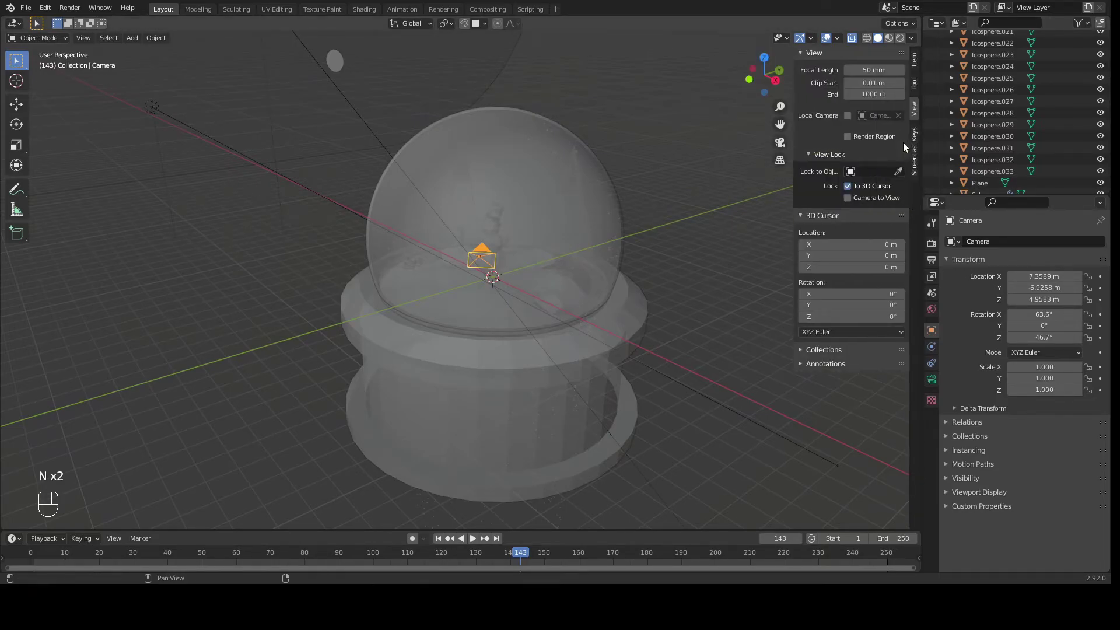
{"action": "left_click", "coordinate": [855, 198]}
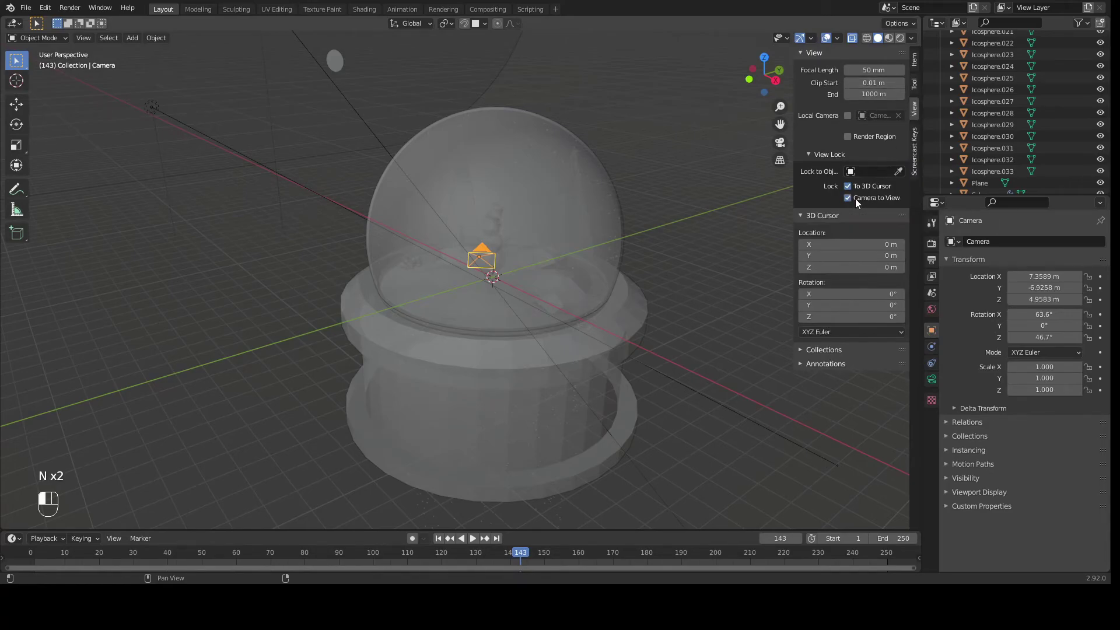
{"action": "left_click", "coordinate": [778, 143]}
Step: Pull the locked camera back and orbit it so more of the snow globe fits in the frame
{"action": "scroll", "coordinate": [554, 251], "scroll_direction": "up", "scroll_amount": 3}
{"action": "scroll", "coordinate": [574, 267], "scroll_direction": "down", "scroll_amount": 6}
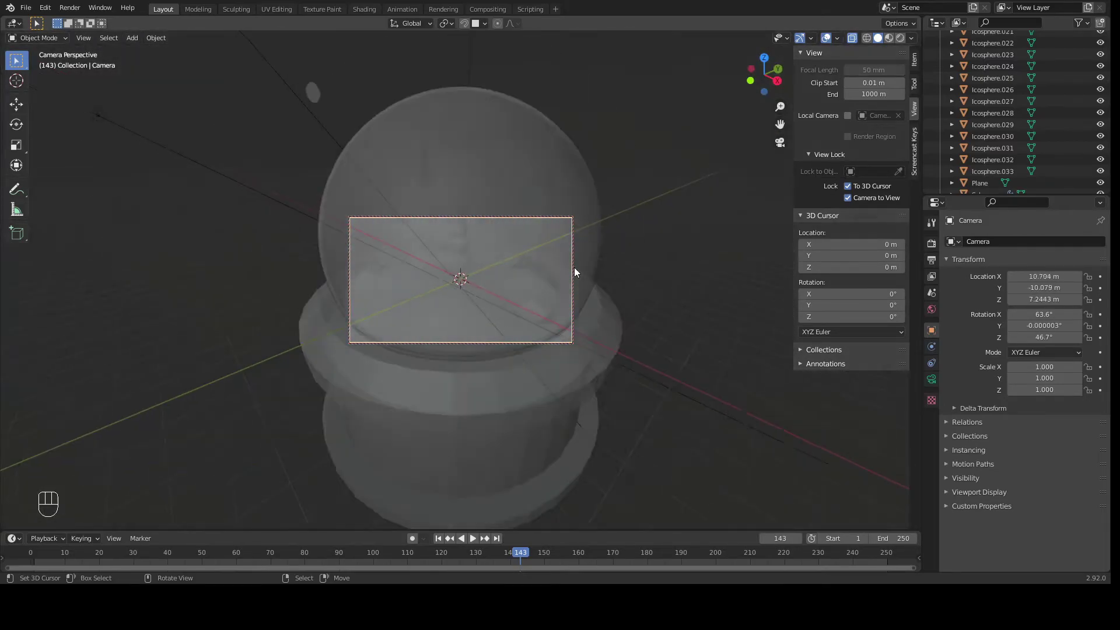
{"action": "mouse_move", "coordinate": [600, 341]}
{"action": "middle_mouse_down", "text": "shift"}
{"action": "mouse_move", "coordinate": [668, 337]}
{"action": "mouse_move", "coordinate": [577, 350]}
{"action": "mouse_move", "coordinate": [682, 349]}
{"action": "mouse_move", "coordinate": [562, 353]}
{"action": "mouse_move", "coordinate": [585, 338]}
{"action": "middle_mouse_up", "text": "shift"}
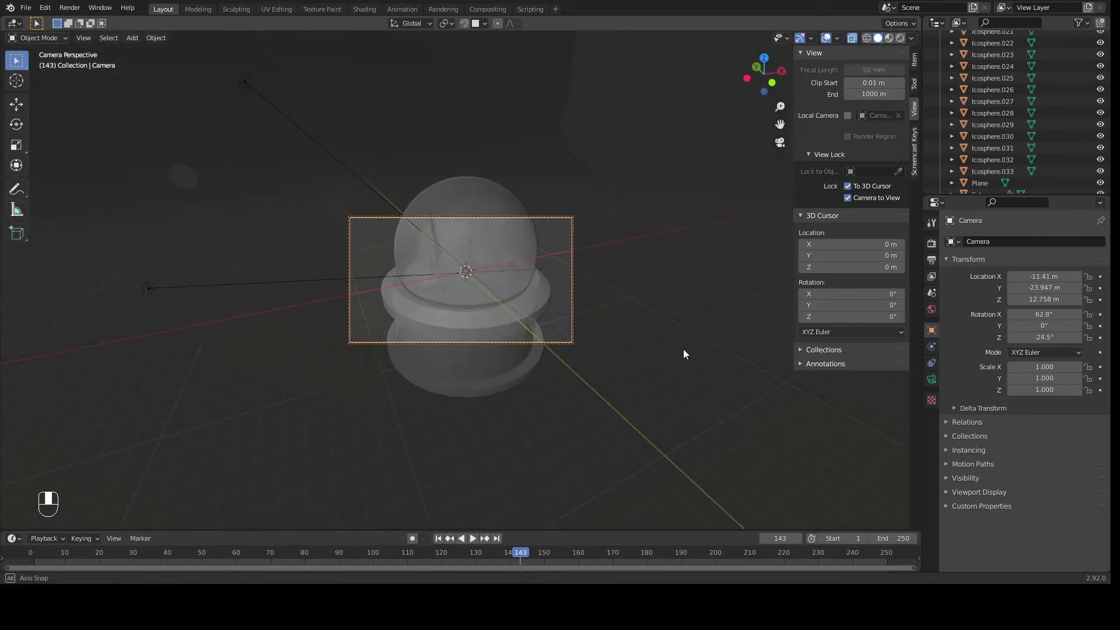
{"action": "scroll", "coordinate": [586, 340], "scroll_direction": "down", "scroll_amount": 3}
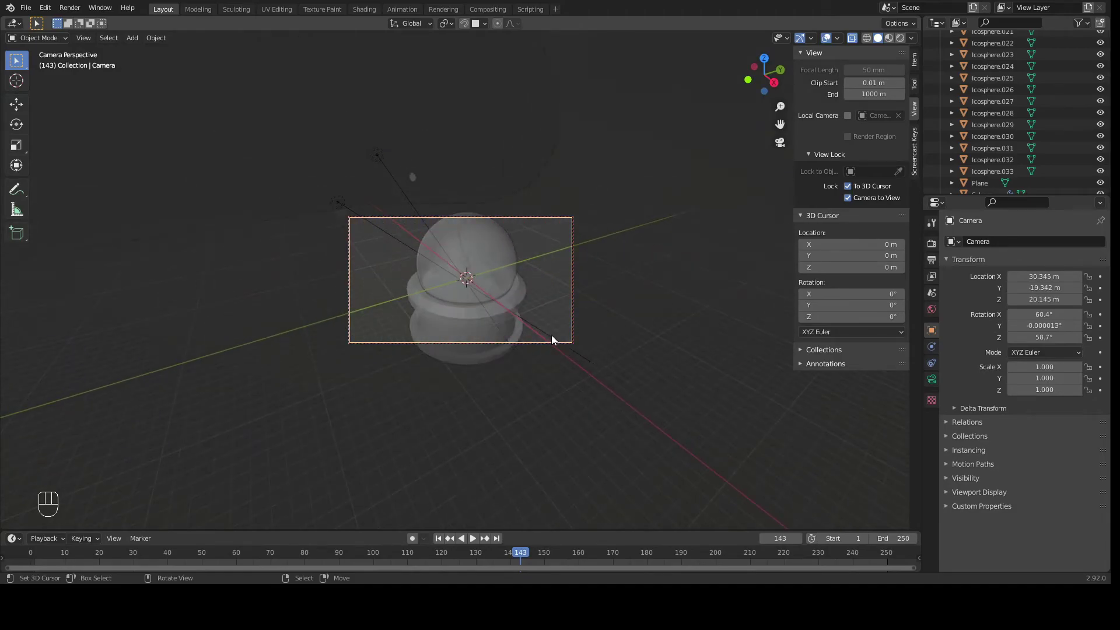
Step: Enlarge the camera frame in the viewport and reposition the locked camera to view the snow globe from a lower angle
{"action": "left_click", "coordinate": [847, 197]}
{"action": "scroll", "coordinate": [590, 257], "scroll_direction": "up", "scroll_amount": 4}
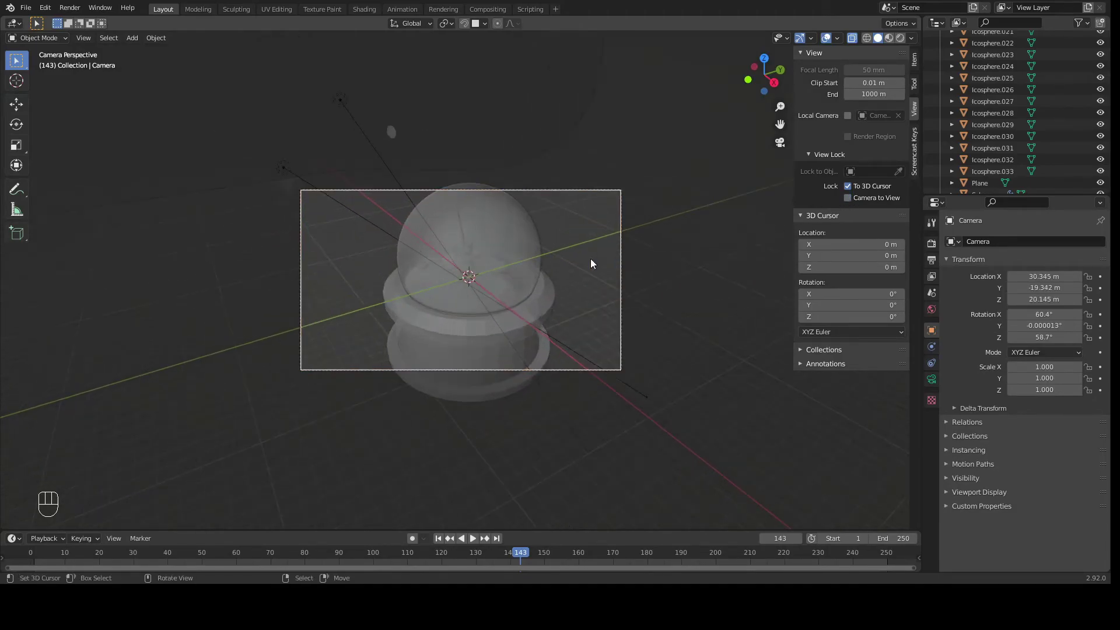
{"action": "left_click", "coordinate": [848, 198]}
{"action": "scroll", "coordinate": [729, 379], "scroll_direction": "down", "scroll_amount": 2}
{"action": "mouse_move", "coordinate": [710, 442]}
{"action": "middle_mouse_down", "text": "shift"}
{"action": "mouse_move", "coordinate": [754, 411]}
{"action": "mouse_move", "coordinate": [734, 393]}
{"action": "mouse_move", "coordinate": [693, 442]}
{"action": "mouse_move", "coordinate": [732, 442]}
{"action": "mouse_move", "coordinate": [745, 427]}
{"action": "mouse_move", "coordinate": [733, 445]}
{"action": "mouse_move", "coordinate": [747, 394]}
{"action": "middle_mouse_up", "text": "shift"}
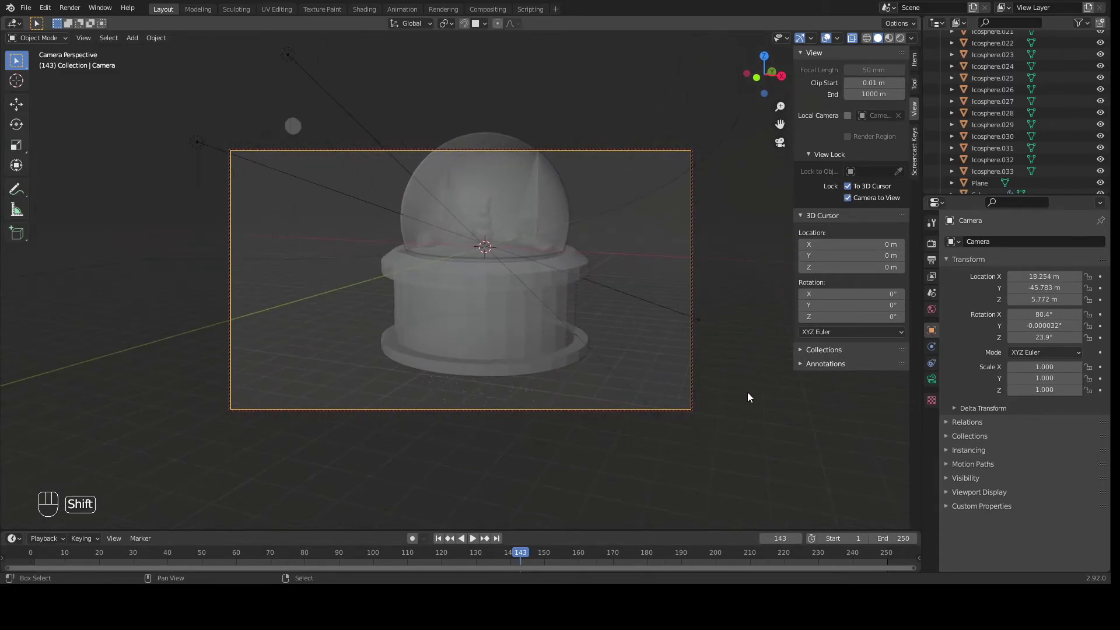
Step: Preview the materials, raise and pull back the camera until the whole snow globe is framed, and unlock it from the view
{"action": "left_click", "coordinate": [889, 38]}
{"action": "mouse_move", "coordinate": [700, 296]}
{"action": "middle_mouse_down"}
{"action": "mouse_move", "coordinate": [707, 314]}
{"action": "mouse_move", "coordinate": [687, 397]}
{"action": "mouse_move", "coordinate": [645, 416]}
{"action": "middle_mouse_up"}
{"action": "scroll", "coordinate": [645, 412], "scroll_direction": "down", "scroll_amount": 3}
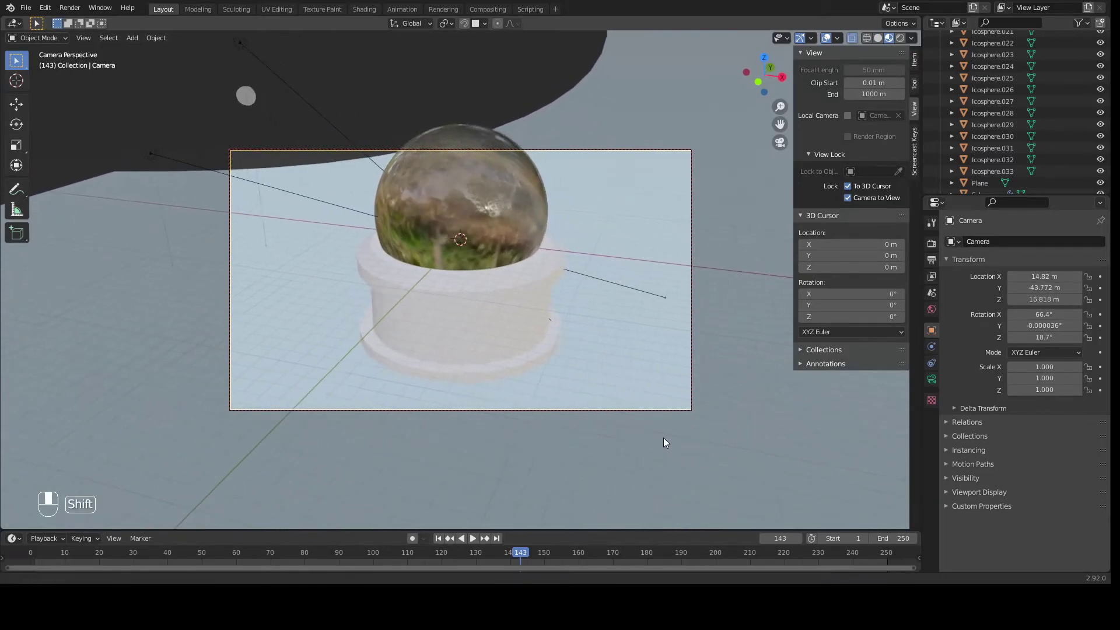
{"action": "mouse_move", "coordinate": [627, 427]}
{"action": "middle_mouse_down", "text": "shift"}
{"action": "mouse_move", "coordinate": [630, 445]}
{"action": "mouse_move", "coordinate": [618, 432]}
{"action": "middle_mouse_up", "text": "shift"}
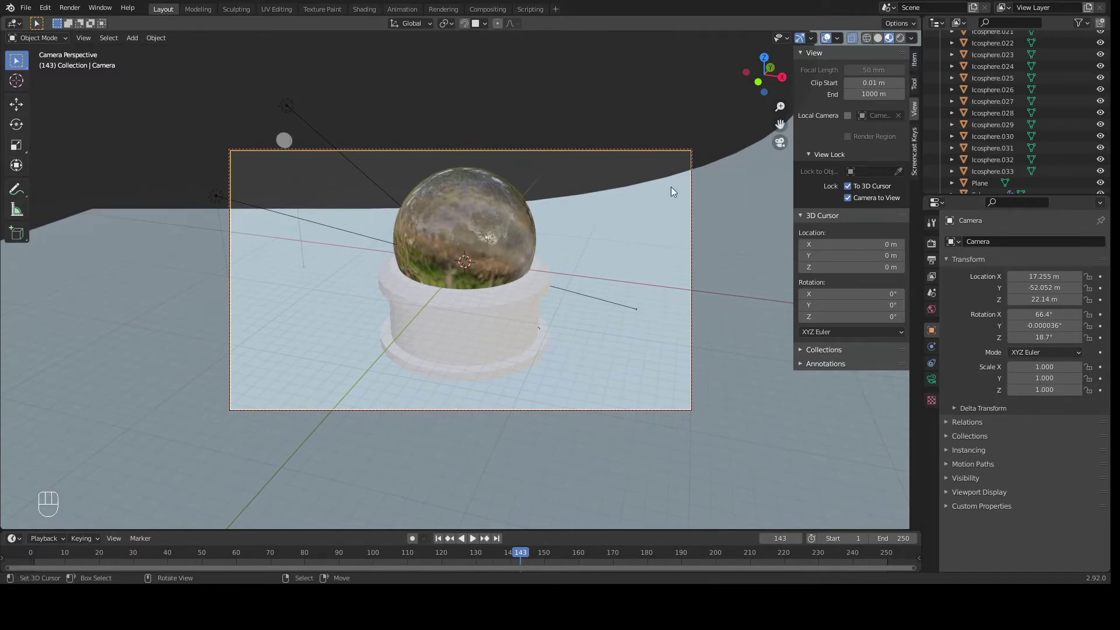
{"action": "left_click", "coordinate": [846, 199]}
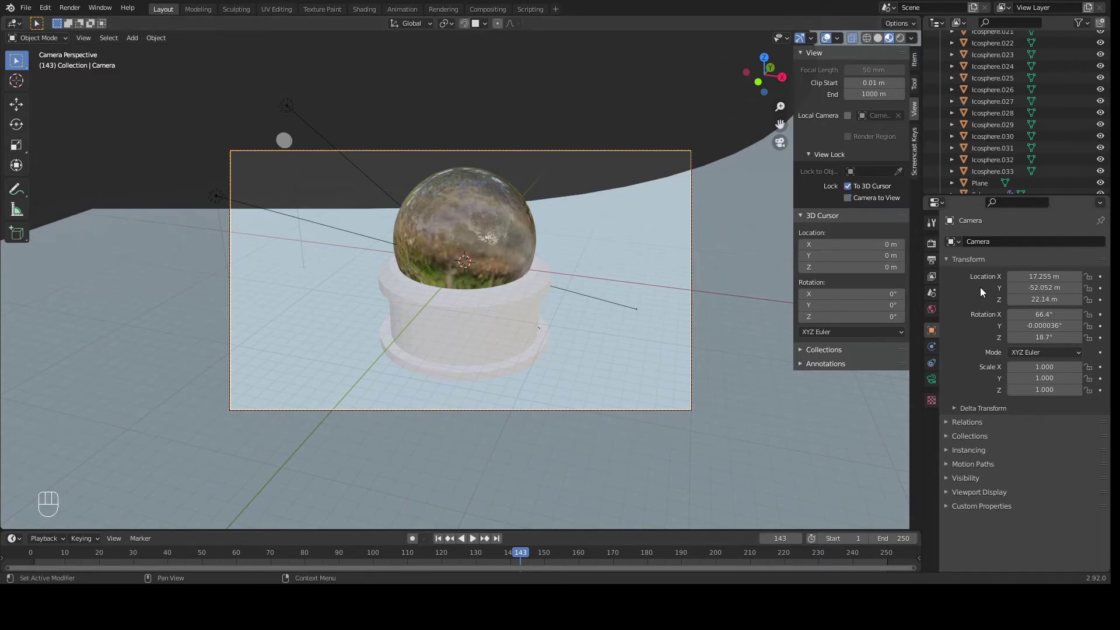
Step: Set the camera's clip end distance to 500 m
{"action": "left_click", "coordinate": [931, 380]}
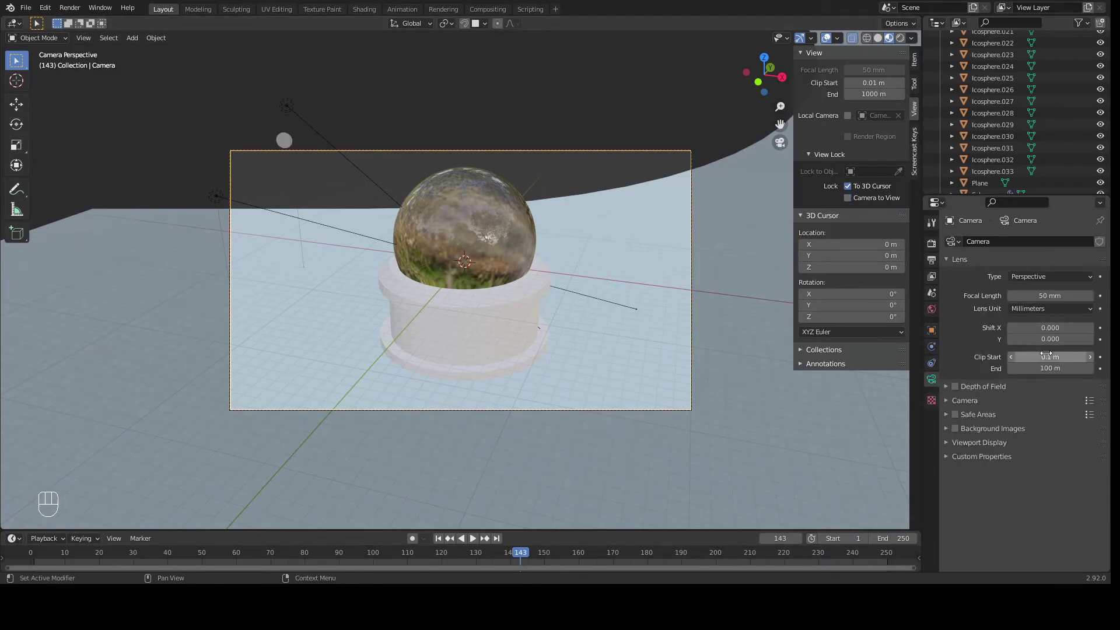
{"action": "mouse_move", "coordinate": [1031, 367]}
{"action": "left_mouse_down"}
{"action": "mouse_move", "coordinate": [1102, 368]}
{"action": "mouse_move", "coordinate": [1032, 369]}
{"action": "left_mouse_up"}
{"action": "left_click", "coordinate": [1031, 369]}
{"action": "type", "text": "500"}
{"action": "key", "text": "Return"}
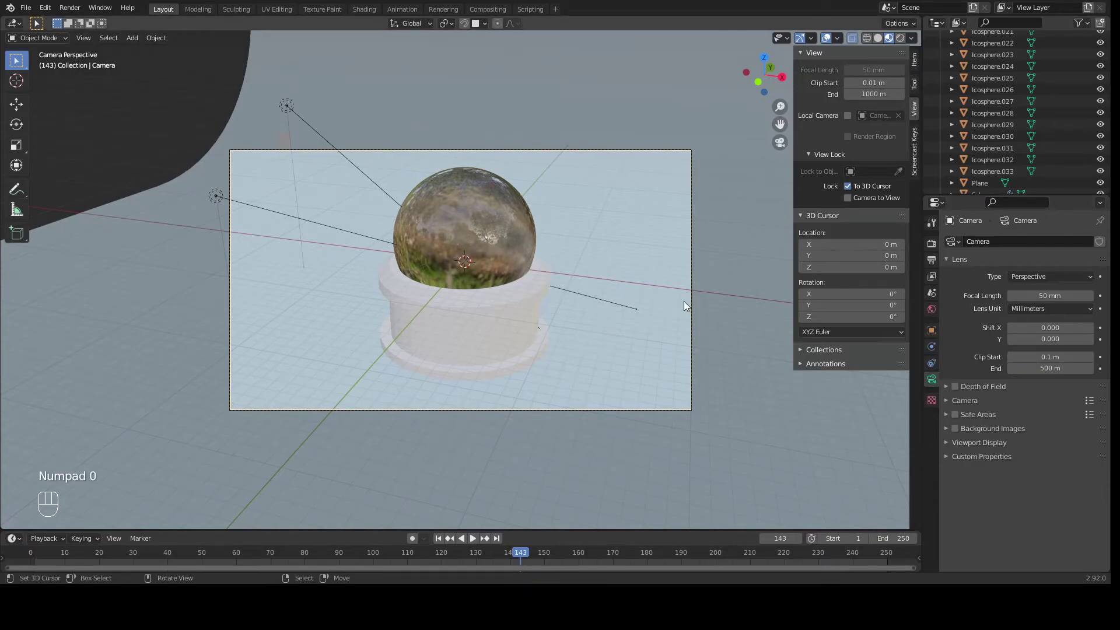
Step: Leave the camera view, switch the render engine to Cycles and set its device to GPU Compute
{"action": "middle_click_drag", "start_coordinate": [429, 102], "coordinate": [444, 105]}
{"action": "left_click", "coordinate": [322, 137]}
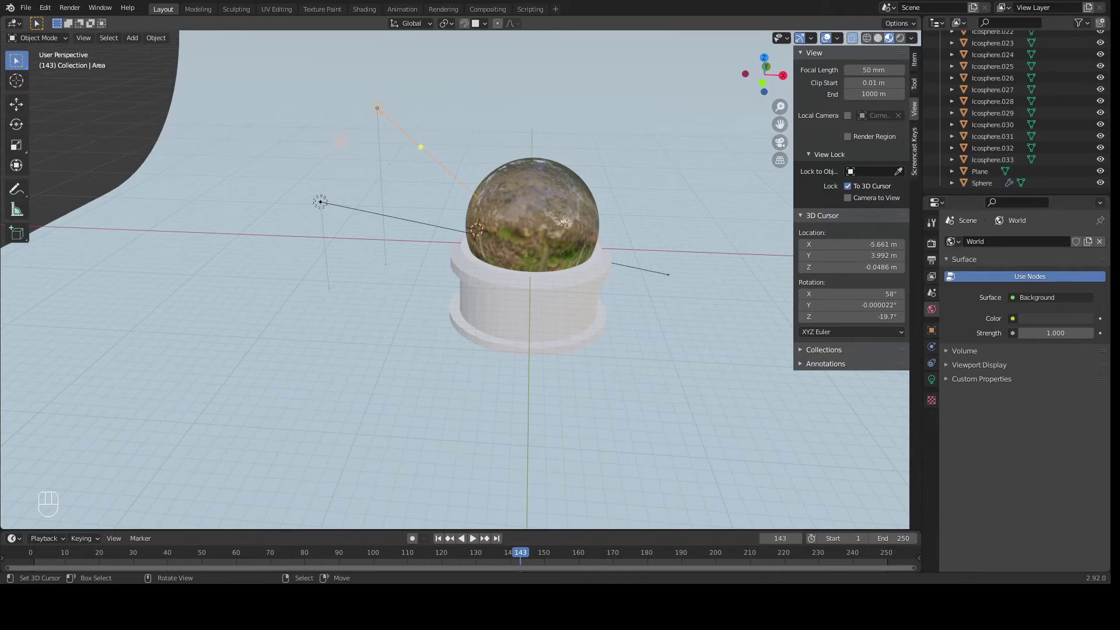
{"action": "middle_click_drag", "start_coordinate": [280, 131], "coordinate": [299, 134]}
{"action": "scroll", "coordinate": [298, 134], "scroll_direction": "down", "scroll_amount": 1}
{"action": "left_click", "coordinate": [931, 244]}
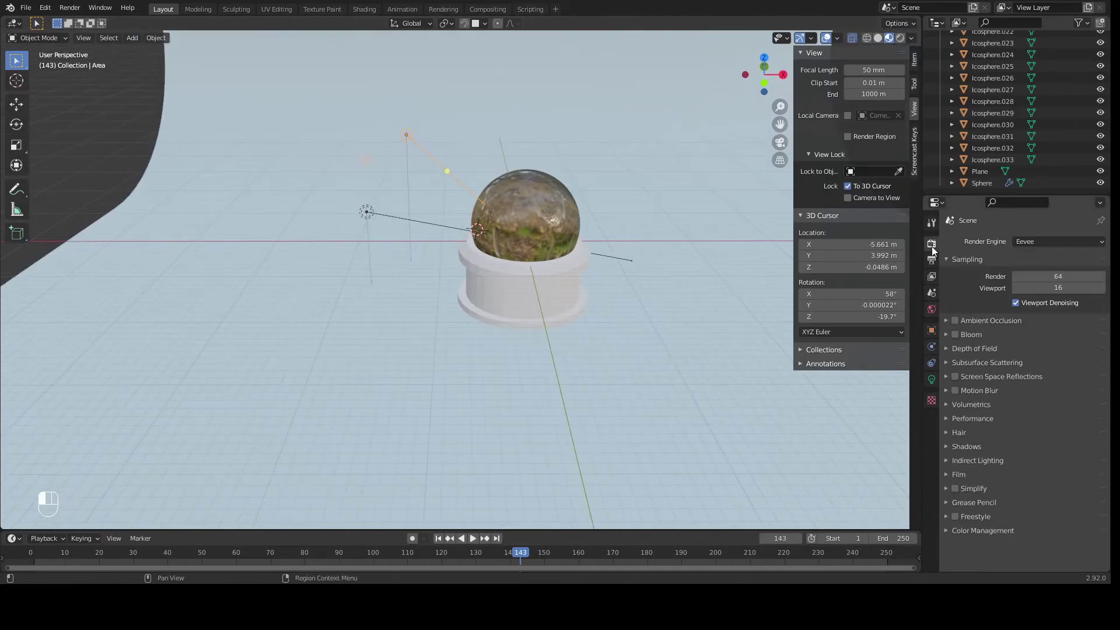
{"action": "left_click", "coordinate": [1031, 243]}
{"action": "left_click", "coordinate": [1028, 281]}
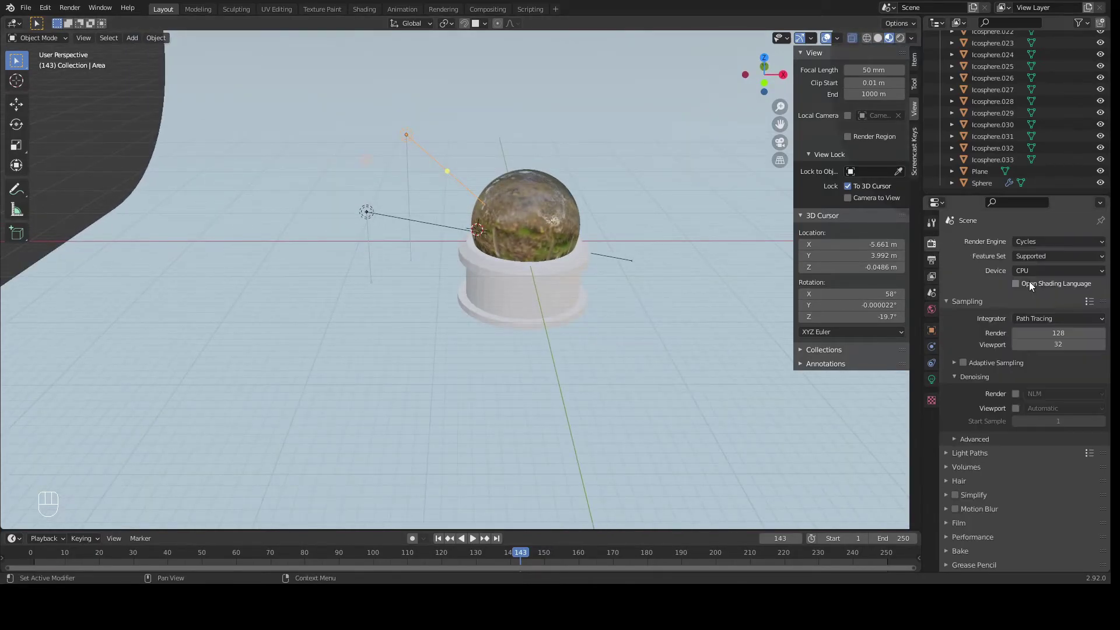
{"action": "left_click", "coordinate": [1033, 270]}
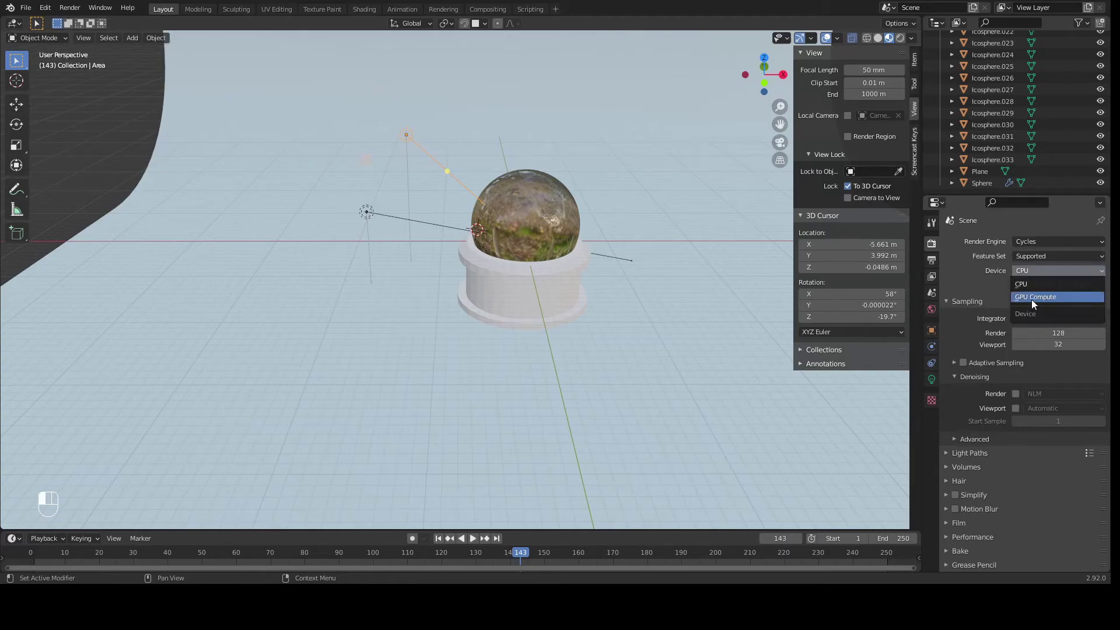
{"action": "left_click", "coordinate": [1034, 298]}
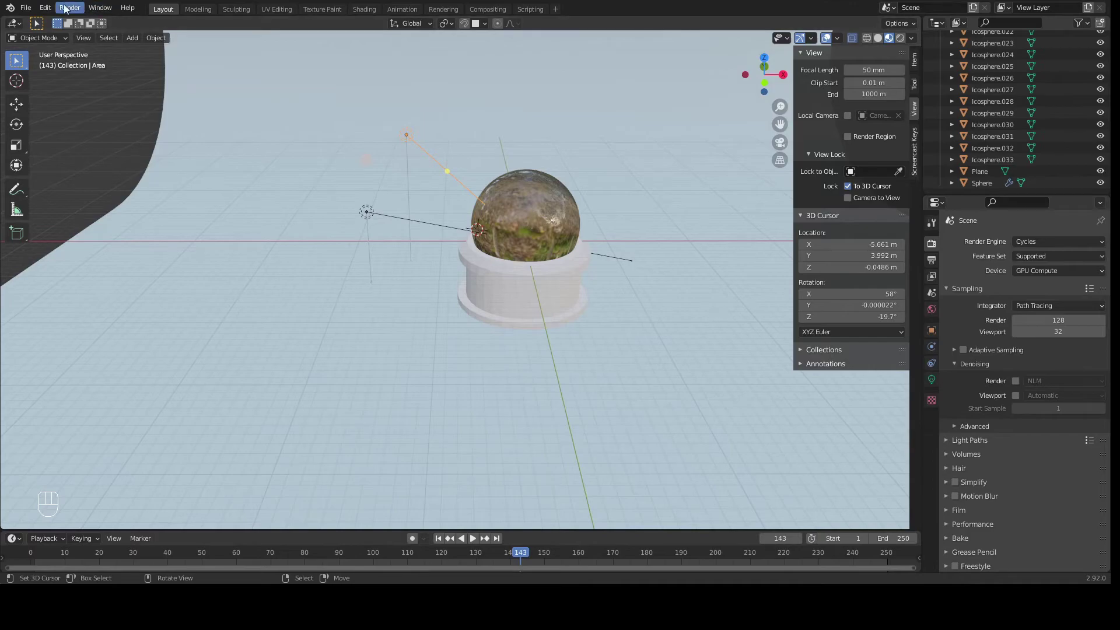
Step: Check in the system preferences which Cycles render devices are enabled
{"action": "left_click", "coordinate": [45, 8]}
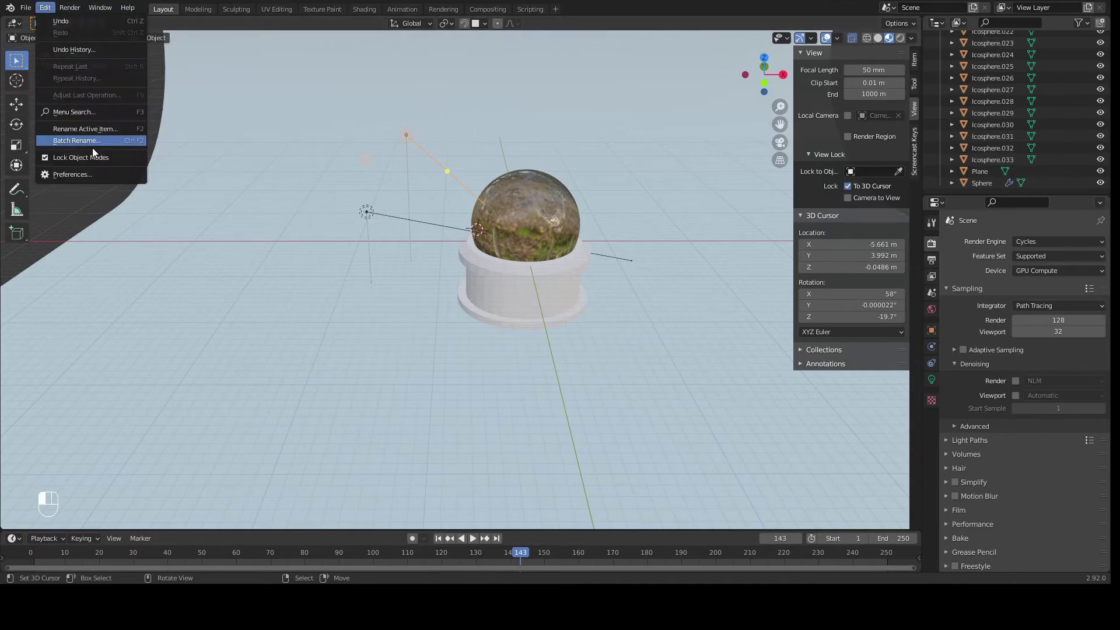
{"action": "left_click", "coordinate": [78, 174]}
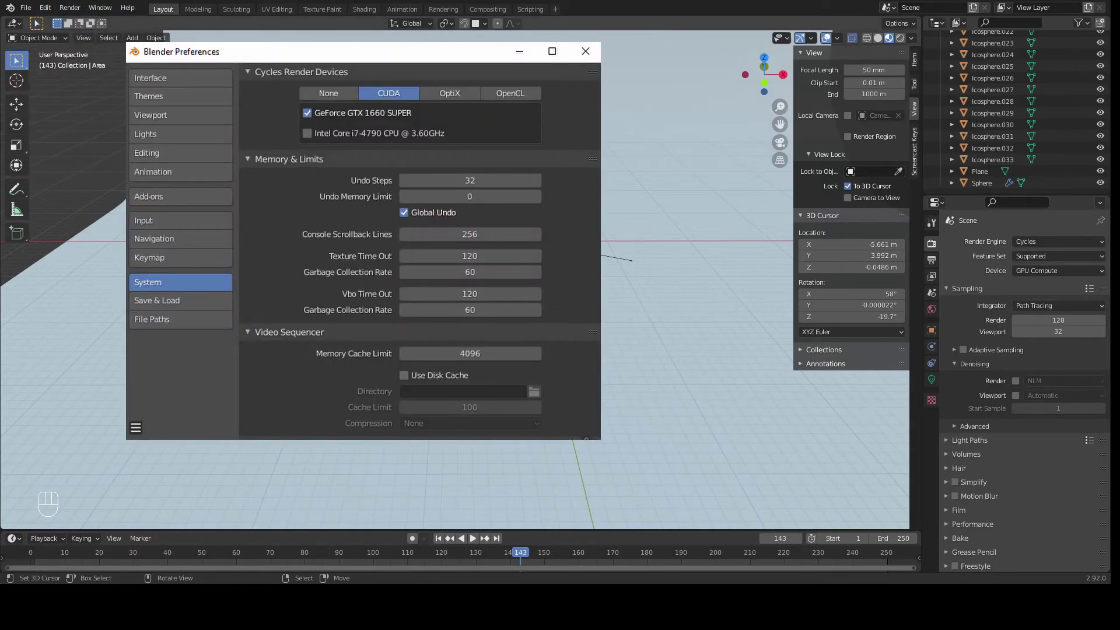
{"action": "left_click", "coordinate": [586, 52]}
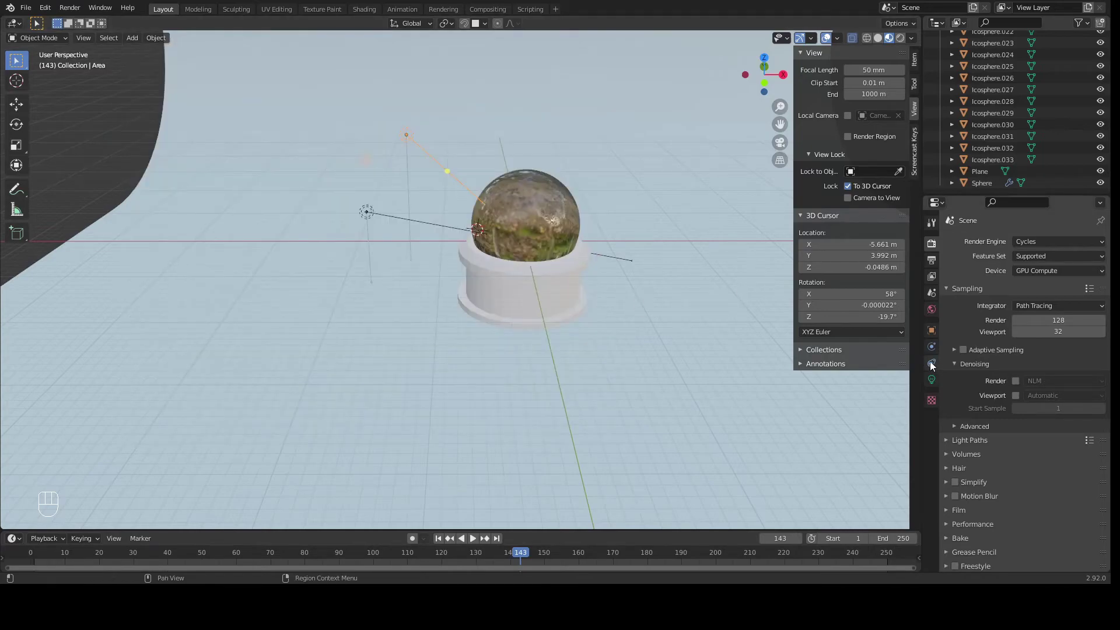
Step: Set the Cycles render samples to 750 and enable NLM denoising for renders
{"action": "left_click", "coordinate": [1047, 320]}
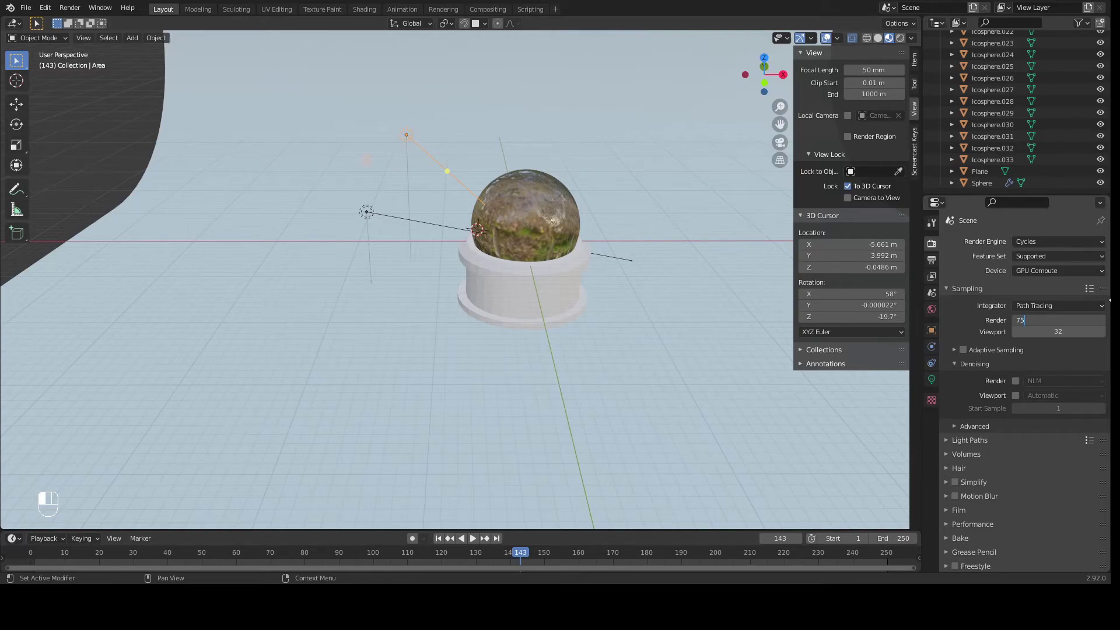
{"action": "key", "text": "Return"}
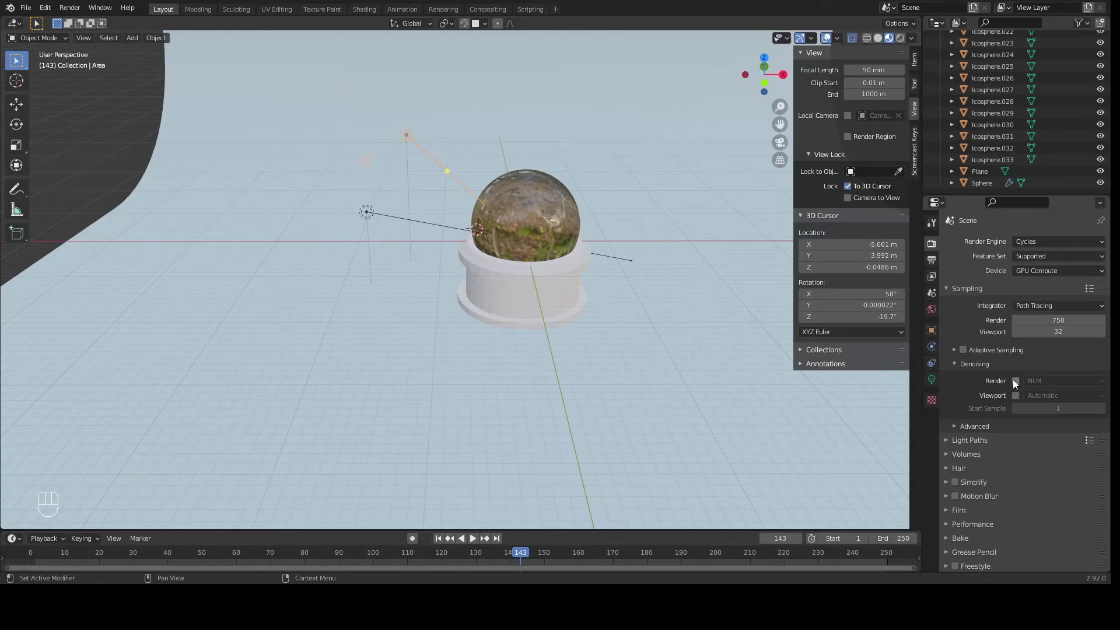
{"action": "scroll", "coordinate": [987, 467], "scroll_direction": "down", "scroll_amount": 1}
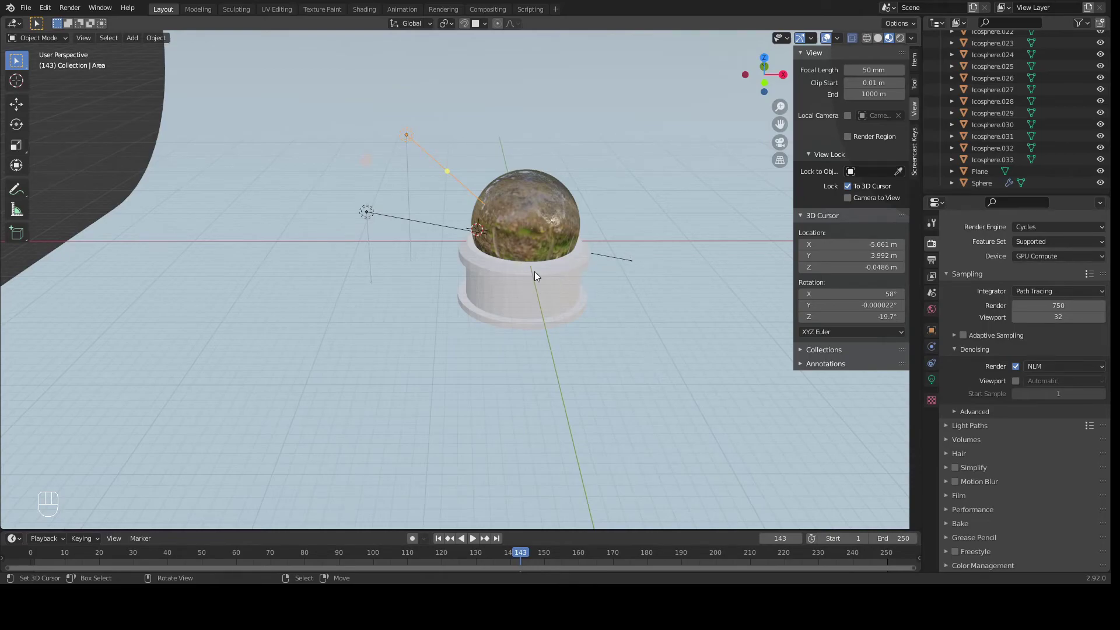
Step: Select the snow globe's base and give it a new material
{"action": "left_click", "coordinate": [555, 282]}
{"action": "scroll", "coordinate": [596, 242], "scroll_direction": "up", "scroll_amount": 2}
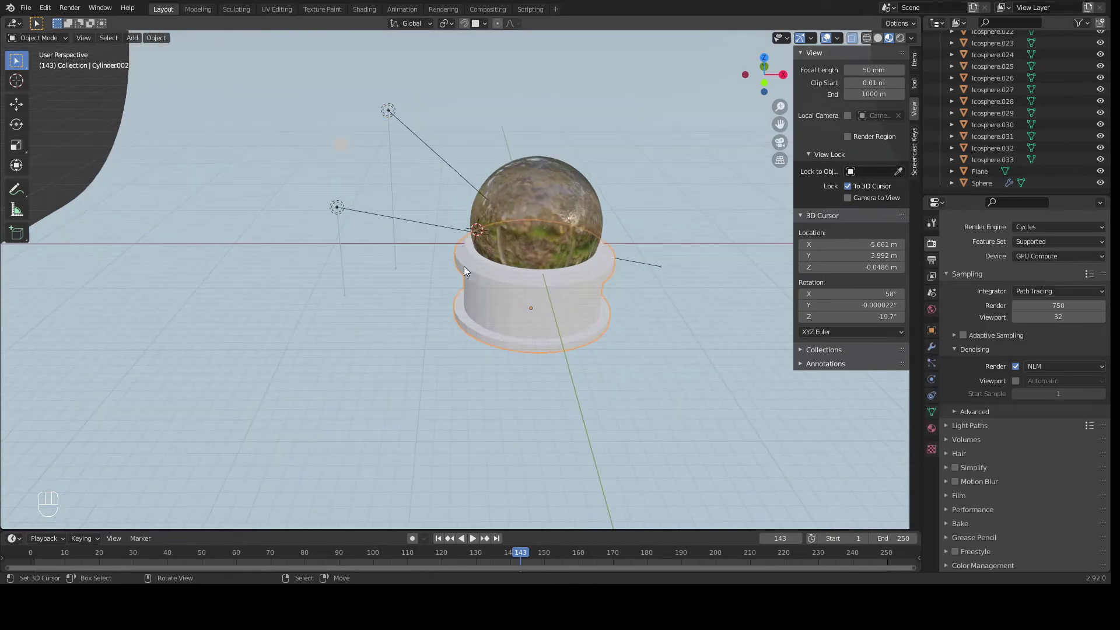
{"action": "scroll", "coordinate": [506, 284], "scroll_direction": "up", "scroll_amount": 1}
{"action": "middle_click_drag", "start_coordinate": [706, 353], "coordinate": [670, 375]}
{"action": "left_click", "coordinate": [932, 429]}
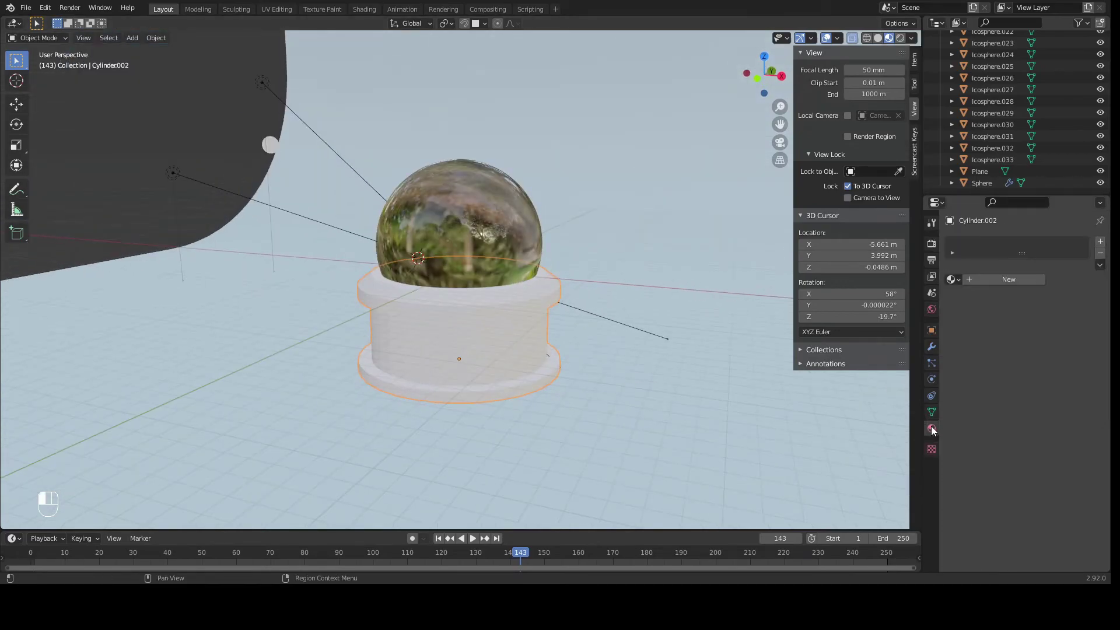
{"action": "left_click", "coordinate": [1002, 281]}
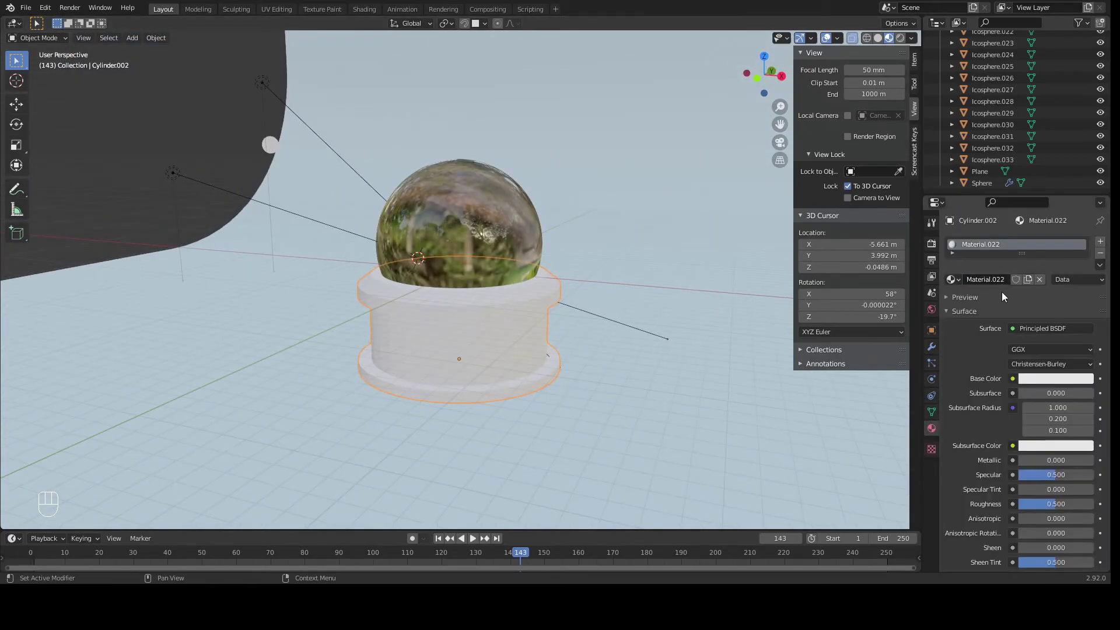
Step: Set the base material's colour to brown, hex 885821, and preview the scene rendered
{"action": "left_click", "coordinate": [1051, 379]}
{"action": "left_click_drag", "start_coordinate": [1044, 260], "coordinate": [1015, 277]}
{"action": "left_click_drag", "start_coordinate": [1085, 219], "coordinate": [1084, 251]}
{"action": "left_click_drag", "start_coordinate": [1016, 277], "coordinate": [1017, 281]}
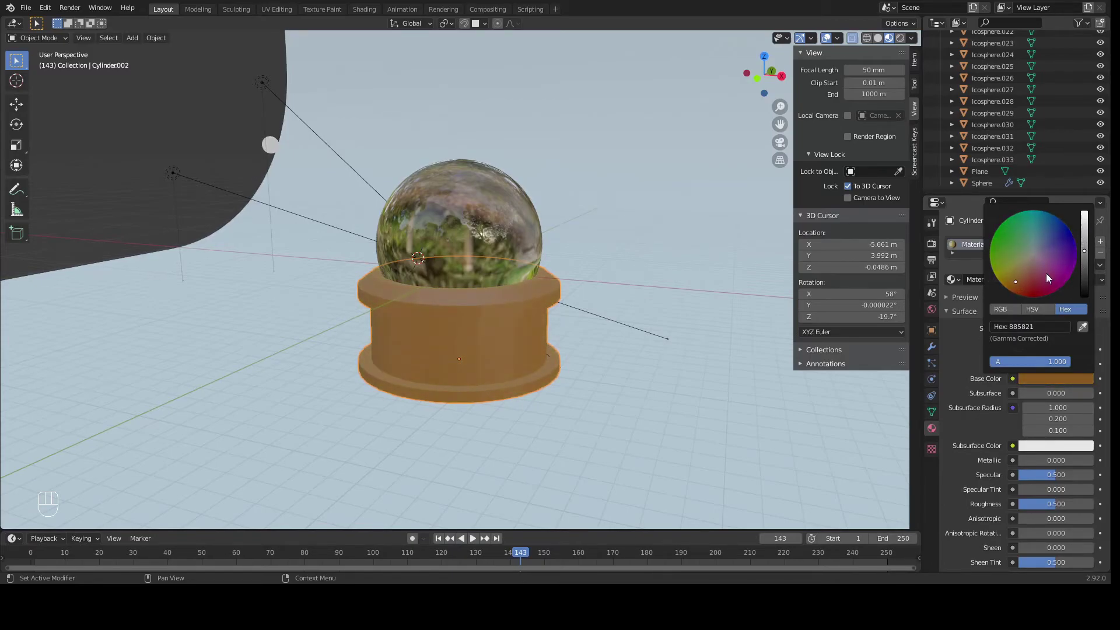
{"action": "left_click", "coordinate": [899, 41]}
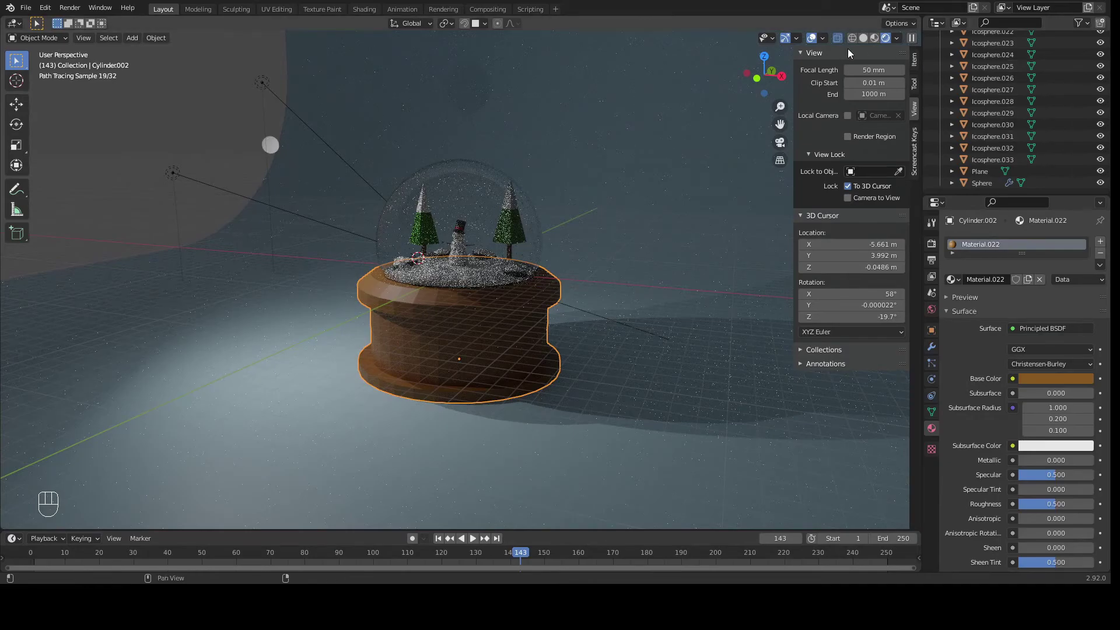
Step: Return to solid shading and hide the glass sphere to expose the scene inside
{"action": "left_click", "coordinate": [864, 37]}
{"action": "left_click", "coordinate": [463, 192]}
{"action": "scroll", "coordinate": [462, 187], "scroll_direction": "up", "scroll_amount": 2}
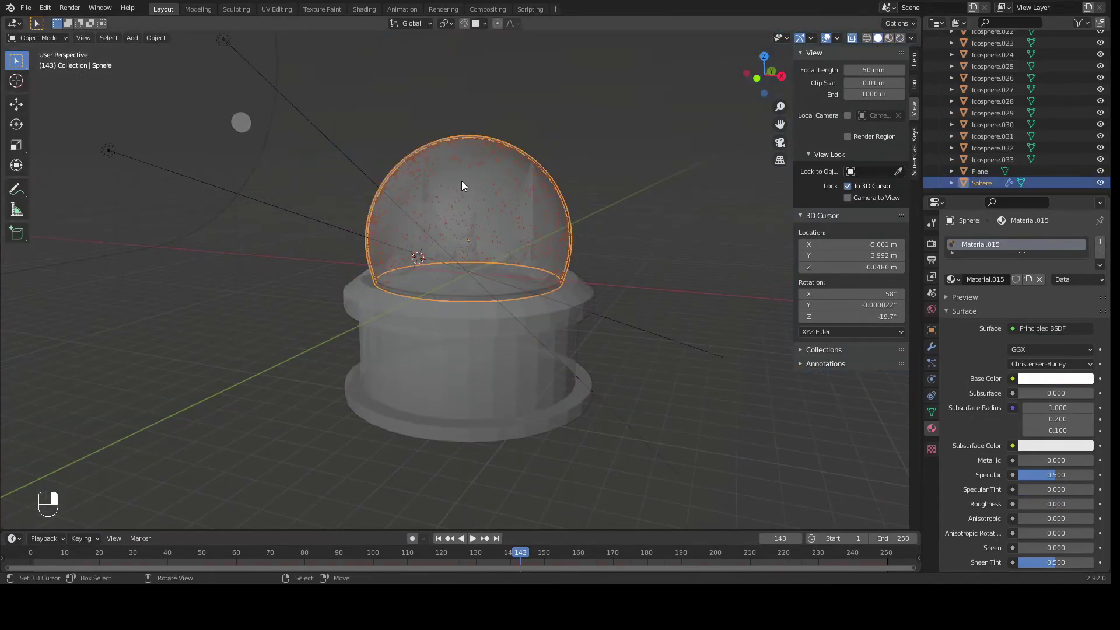
{"action": "left_click", "coordinate": [531, 197]}
{"action": "left_click", "coordinate": [515, 267]}
{"action": "left_click", "coordinate": [481, 167]}
{"action": "key", "text": "h"}
Step: Select the snow ground mesh and examine from the side how its rim meets the top of the base
{"action": "left_click", "coordinate": [508, 278]}
{"action": "scroll", "coordinate": [509, 279], "scroll_direction": "up", "scroll_amount": 2}
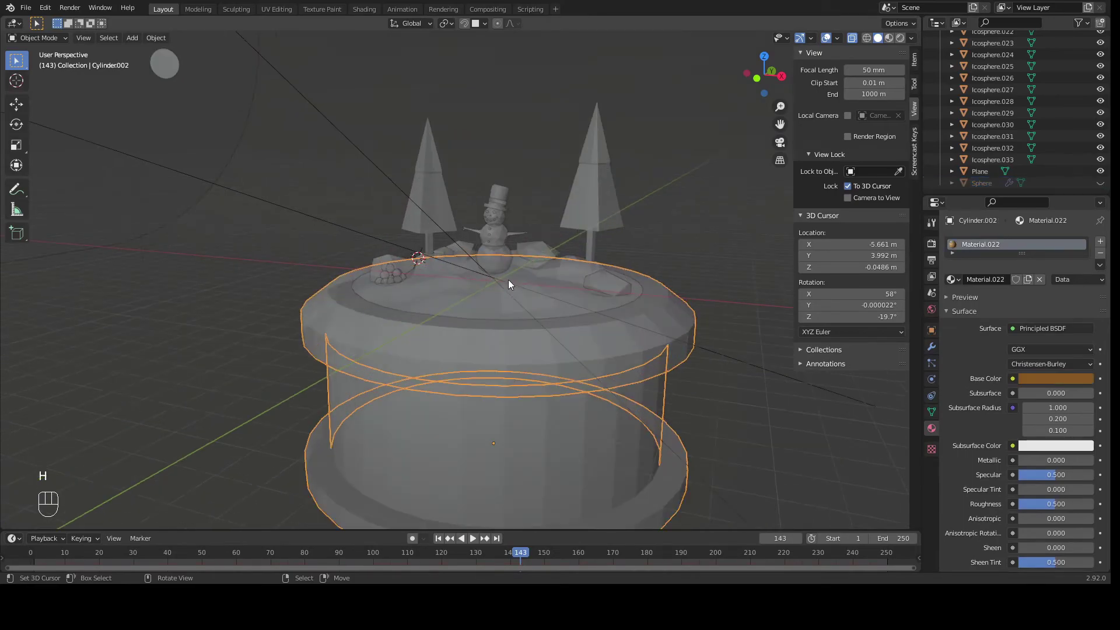
{"action": "left_click", "coordinate": [498, 295]}
{"action": "scroll", "coordinate": [498, 295], "scroll_direction": "up", "scroll_amount": 3}
{"action": "middle_click_drag", "start_coordinate": [519, 328], "coordinate": [414, 258]}
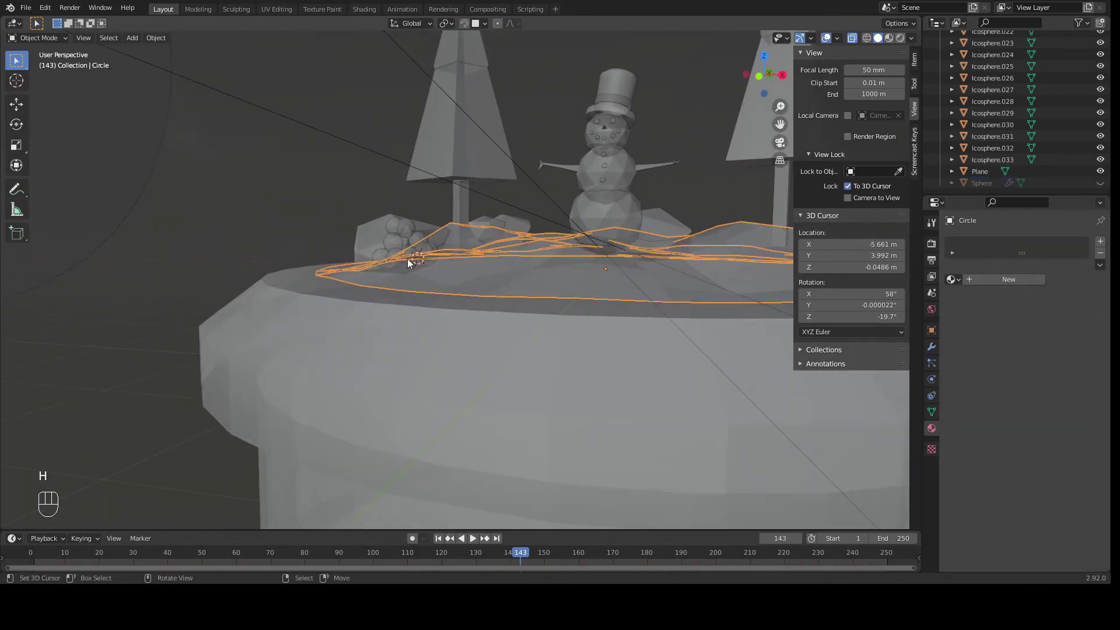
{"action": "middle_click_drag", "start_coordinate": [411, 301], "coordinate": [425, 286]}
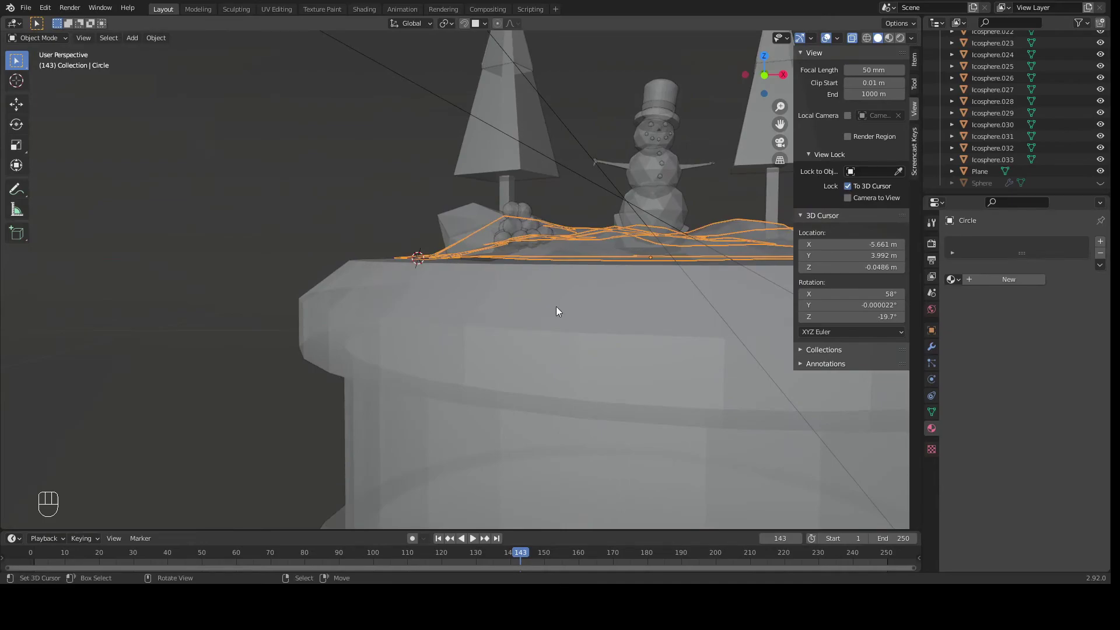
{"action": "scroll", "coordinate": [618, 357], "scroll_direction": "down", "scroll_amount": 3}
{"action": "middle_click_drag", "start_coordinate": [427, 324], "coordinate": [501, 280]}
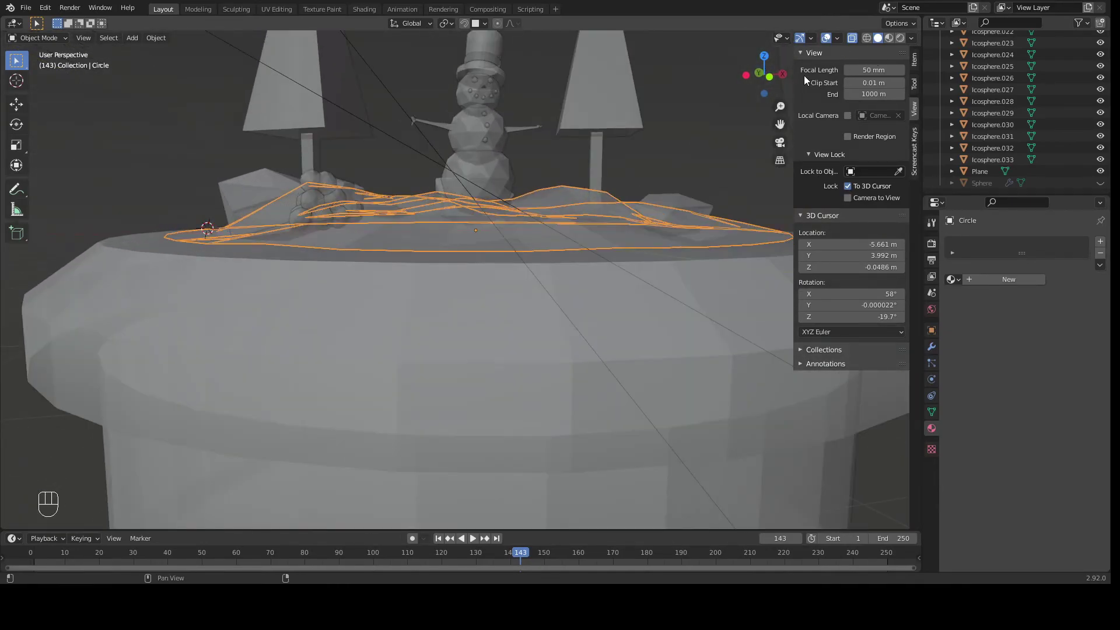
{"action": "left_click", "coordinate": [782, 75]}
{"action": "middle_click_drag", "start_coordinate": [276, 233], "coordinate": [728, 268], "text": "shift"}
{"action": "scroll", "coordinate": [467, 267], "scroll_direction": "up", "scroll_amount": 6}
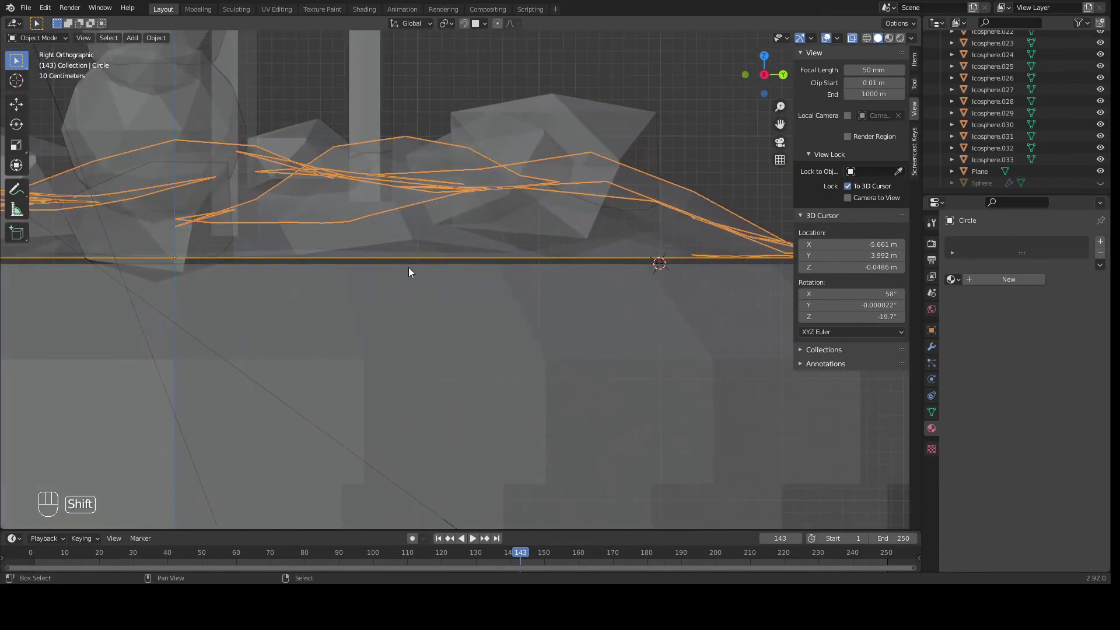
{"action": "middle_click_drag", "start_coordinate": [439, 268], "coordinate": [711, 317], "text": "shift"}
{"action": "middle_click_drag", "start_coordinate": [118, 313], "coordinate": [349, 319], "text": "shift"}
{"action": "middle_click_drag", "start_coordinate": [568, 435], "coordinate": [564, 354], "text": "shift"}
{"action": "scroll", "coordinate": [570, 386], "scroll_direction": "down", "scroll_amount": 2}
{"action": "middle_click_drag", "start_coordinate": [703, 451], "coordinate": [687, 408], "text": "shift"}
{"action": "scroll", "coordinate": [687, 408], "scroll_direction": "up", "scroll_amount": 1}
{"action": "scroll", "coordinate": [687, 408], "scroll_direction": "down", "scroll_amount": 2}
{"action": "middle_click_drag", "start_coordinate": [768, 438], "coordinate": [502, 435]}
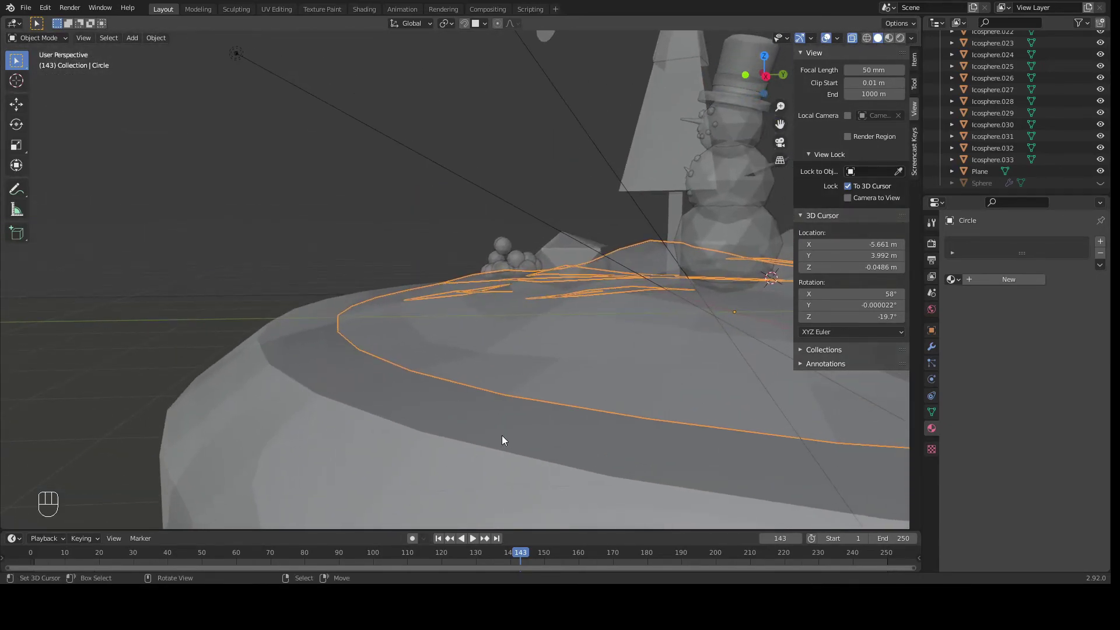
Step: Extrude the snow ground's outer edge loop about 0.21 m down along Z into the base
{"action": "key", "text": "Tab"}
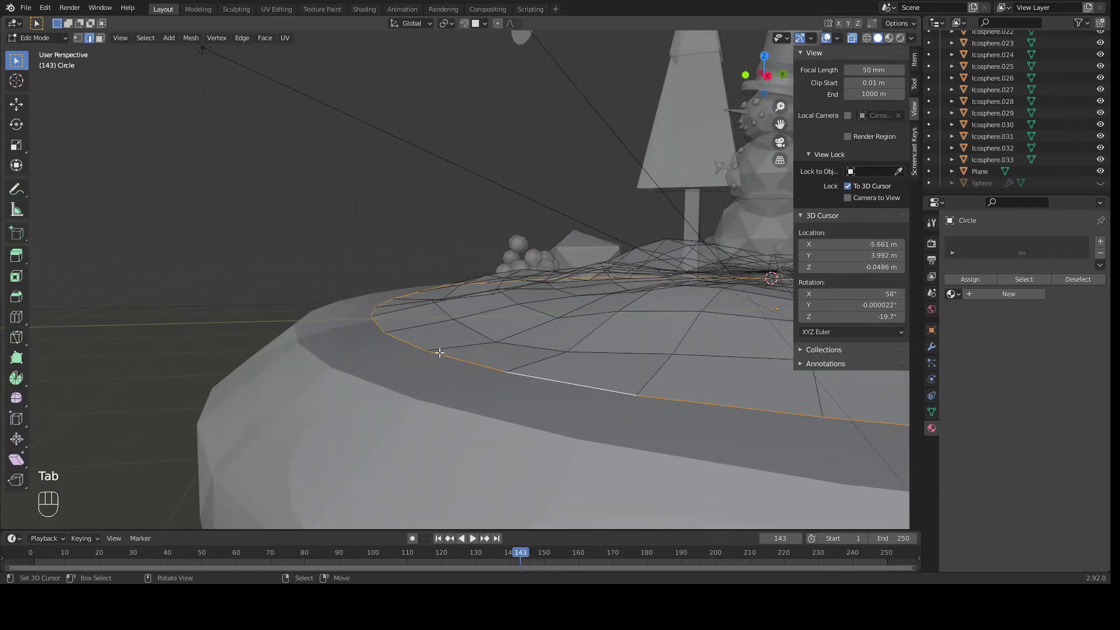
{"action": "middle_click_drag", "start_coordinate": [786, 439], "coordinate": [630, 356]}
{"action": "key", "text": "e"}
{"action": "key", "text": "z"}
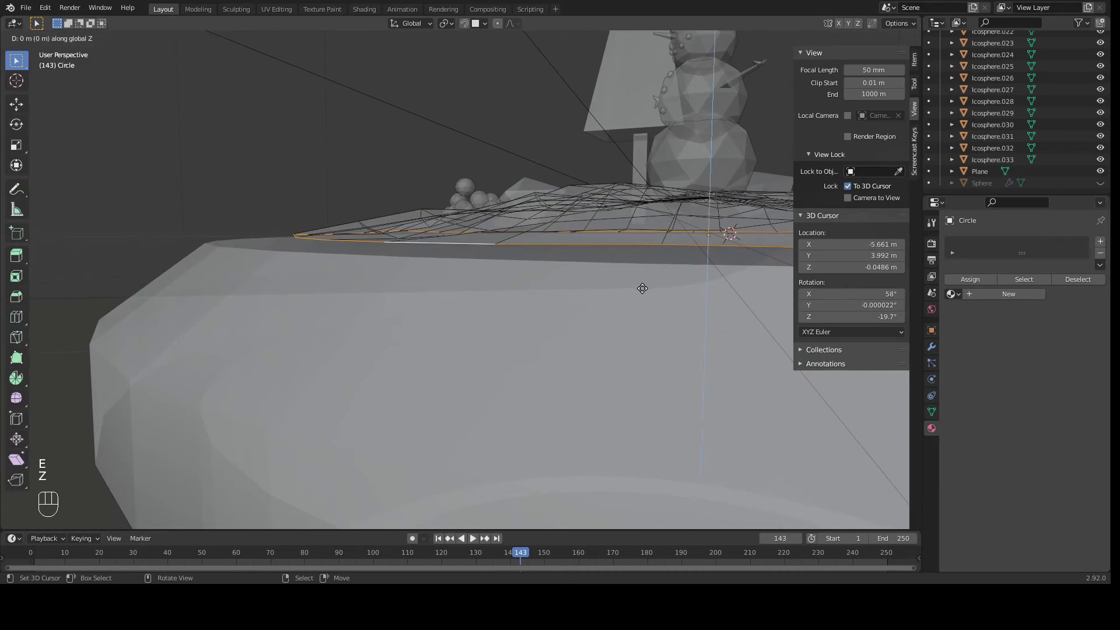
{"action": "left_click", "coordinate": [642, 301]}
{"action": "middle_click_drag", "start_coordinate": [642, 301], "coordinate": [569, 295]}
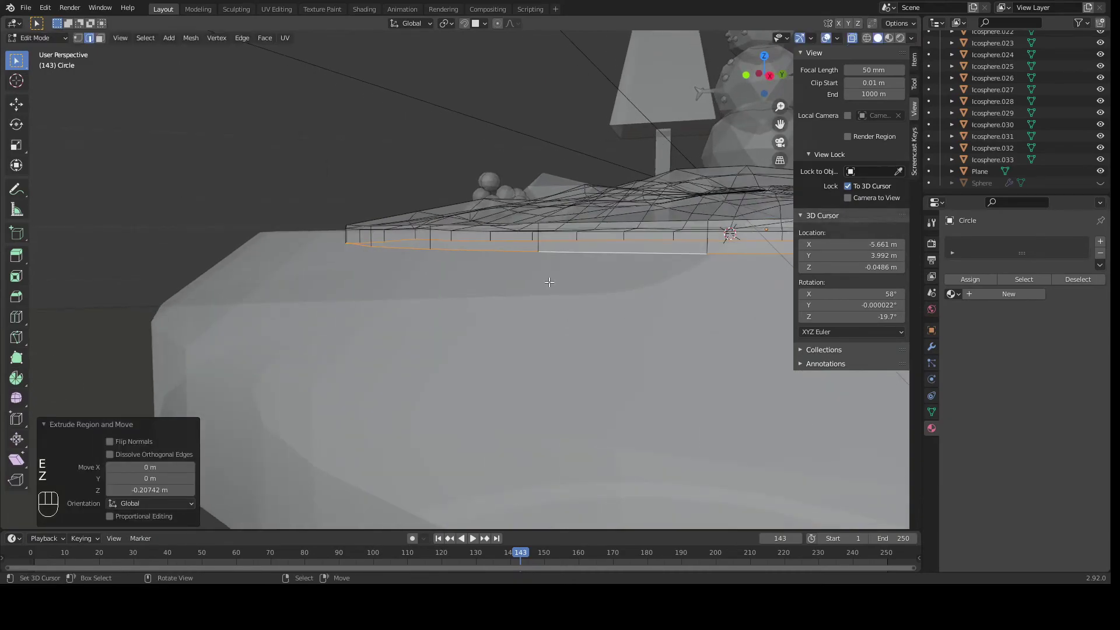
{"action": "scroll", "coordinate": [577, 245], "scroll_direction": "down", "scroll_amount": 4}
{"action": "middle_click_drag", "start_coordinate": [740, 358], "coordinate": [353, 286], "text": "shift"}
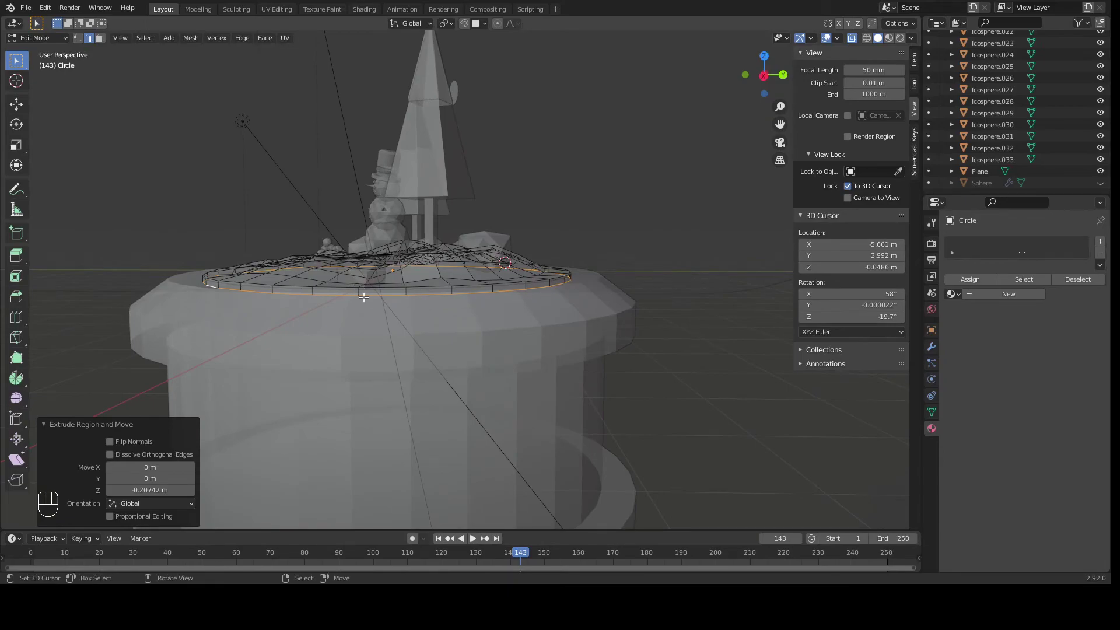
{"action": "scroll", "coordinate": [464, 290], "scroll_direction": "down", "scroll_amount": 2}
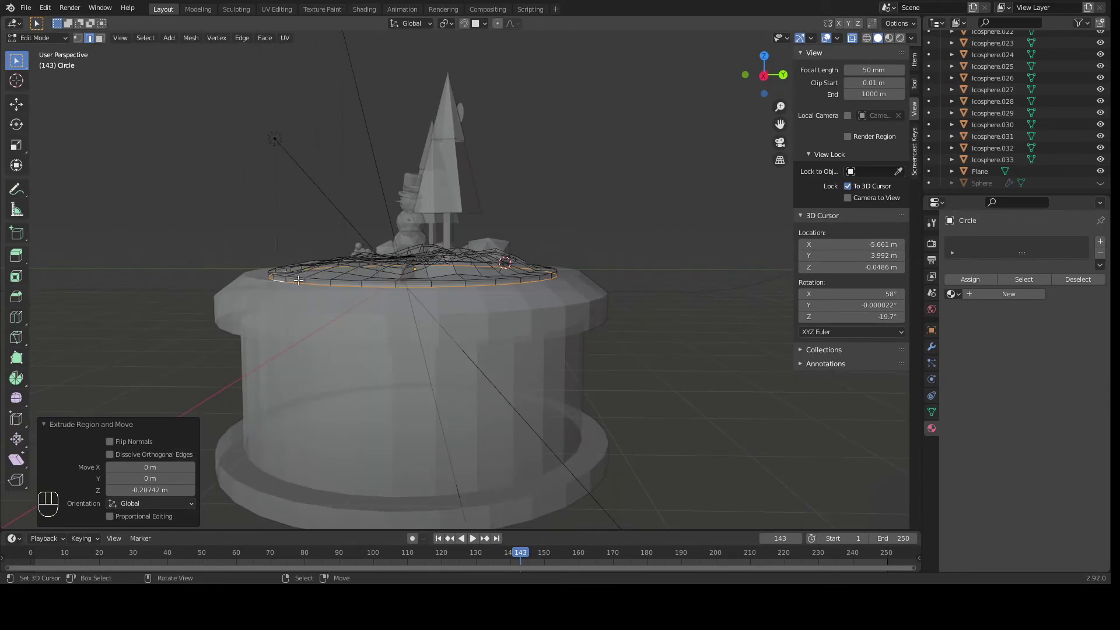
Step: Leave edit mode on the snow ground, switch to the rendered preview and show the hidden glass sphere again
{"action": "scroll", "coordinate": [560, 337], "scroll_direction": "down", "scroll_amount": 3}
{"action": "middle_click_drag", "start_coordinate": [550, 329], "coordinate": [569, 187]}
{"action": "key", "text": "Tab"}
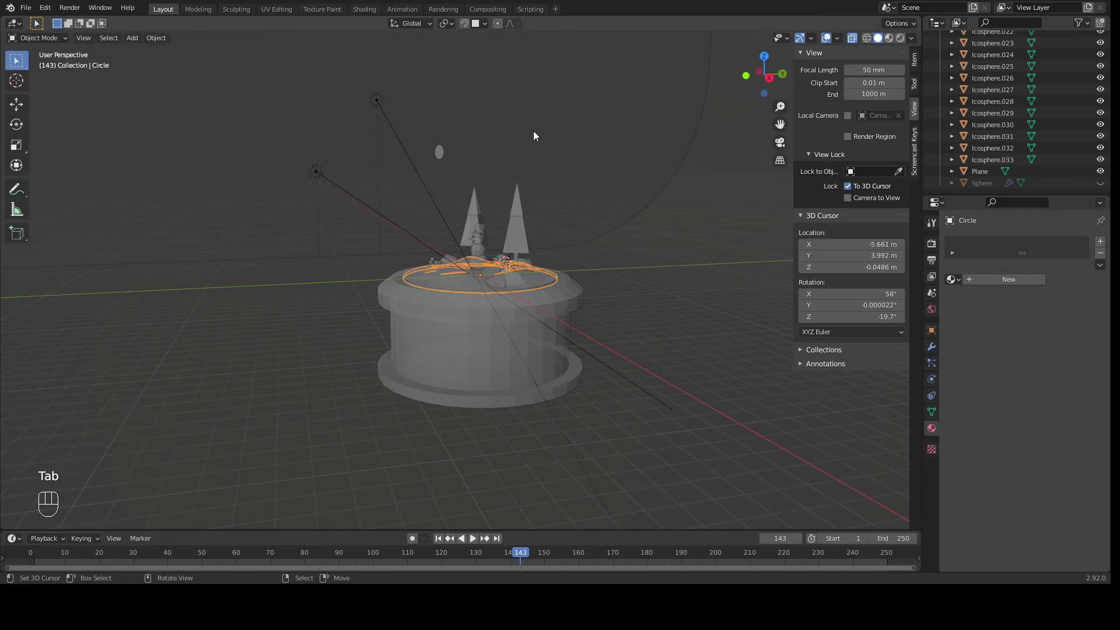
{"action": "key", "text": "shift+z"}
{"action": "middle_click_drag", "start_coordinate": [638, 231], "coordinate": [694, 229]}
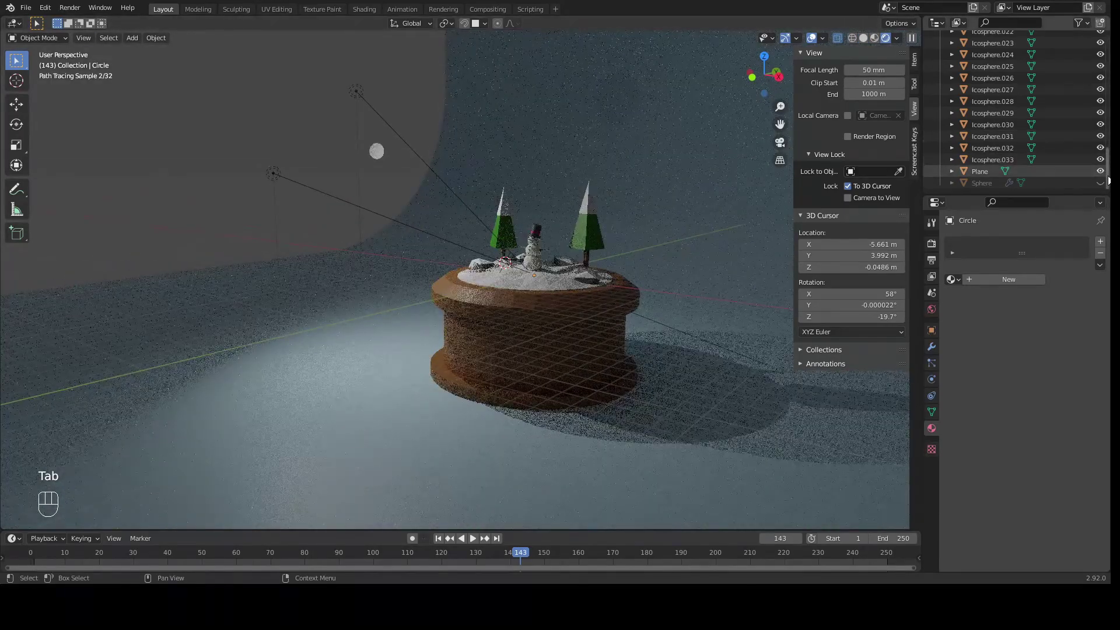
{"action": "left_click", "coordinate": [1100, 183]}
Step: Move the small snowflake circle about -18.8 m in X, -13.0 m in Y and 10.7 m in Z, away from the globe
{"action": "middle_click_drag", "start_coordinate": [700, 302], "coordinate": [460, 274]}
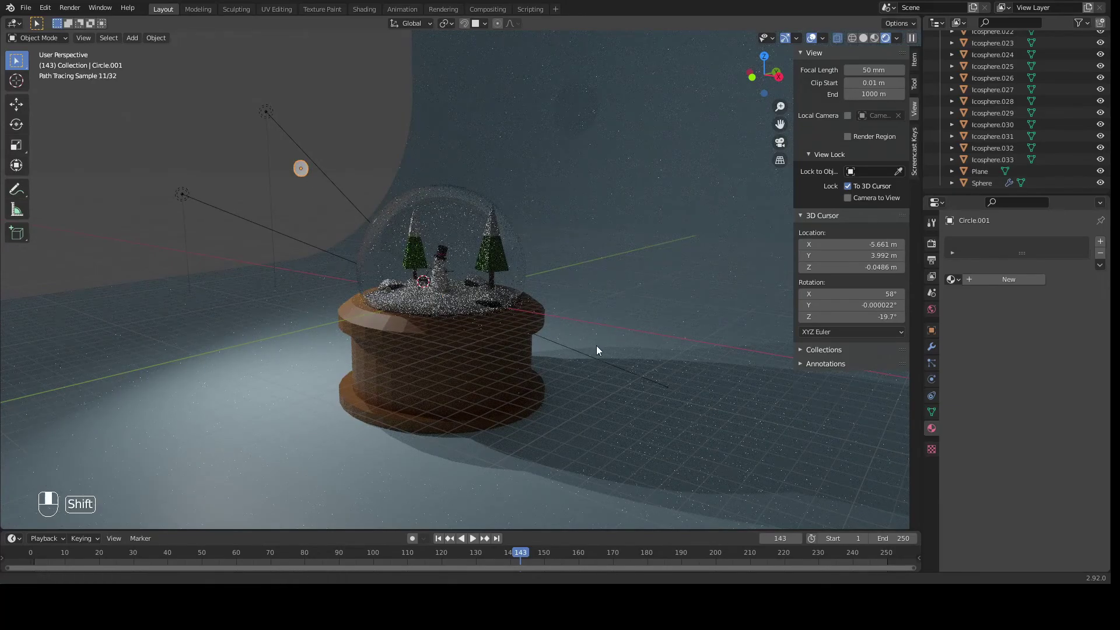
{"action": "middle_click_drag", "start_coordinate": [591, 350], "coordinate": [714, 347], "text": "shift"}
{"action": "key", "text": "g"}
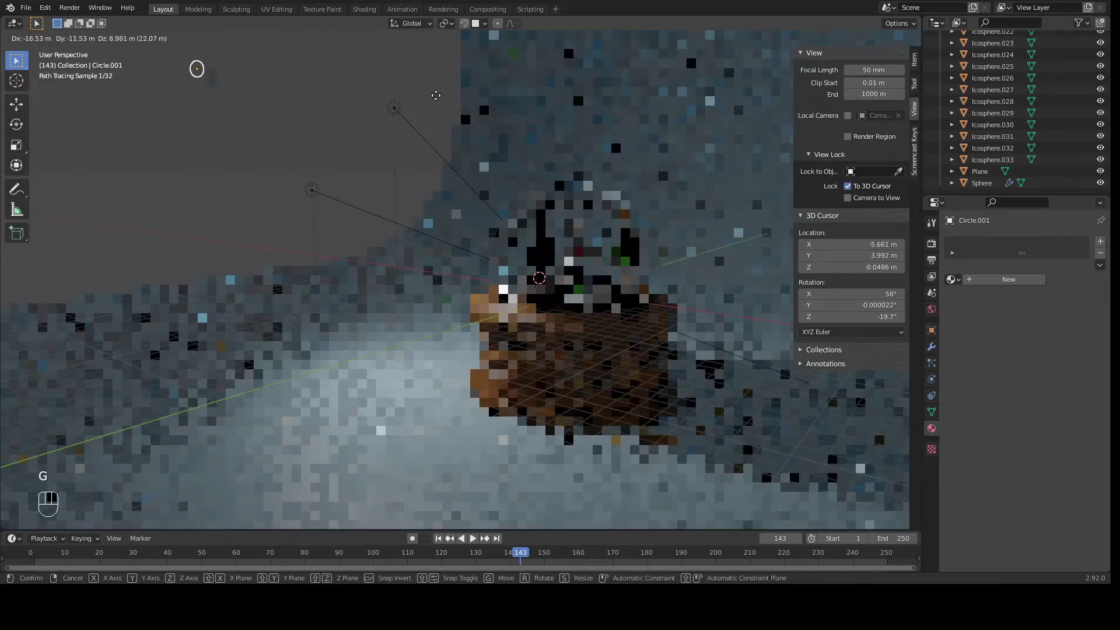
{"action": "left_click", "coordinate": [436, 95]}
{"action": "scroll", "coordinate": [658, 375], "scroll_direction": "up", "scroll_amount": 2}
{"action": "scroll", "coordinate": [656, 370], "scroll_direction": "down", "scroll_amount": 2}
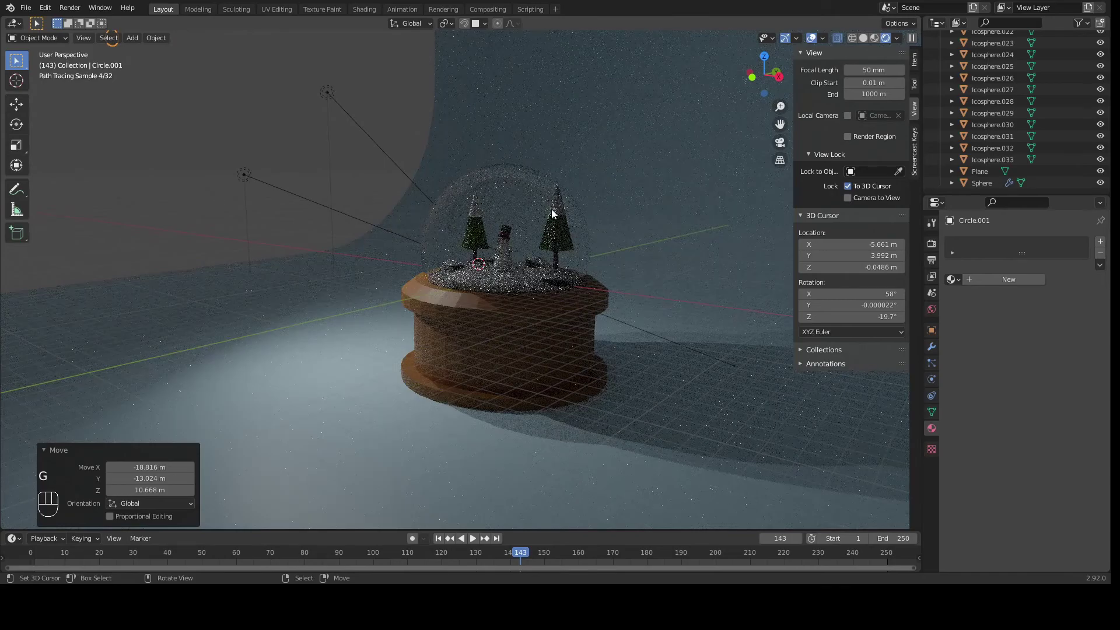
Step: Brighten the world background colour from dark grey to a light grey
{"action": "left_click", "coordinate": [931, 309]}
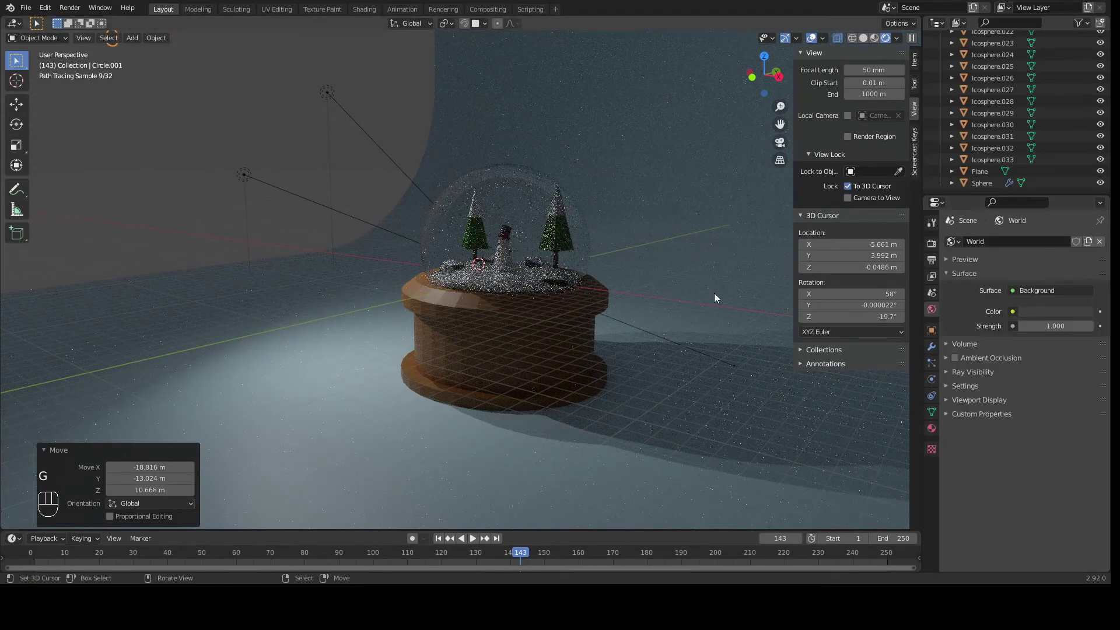
{"action": "left_click", "coordinate": [1034, 313]}
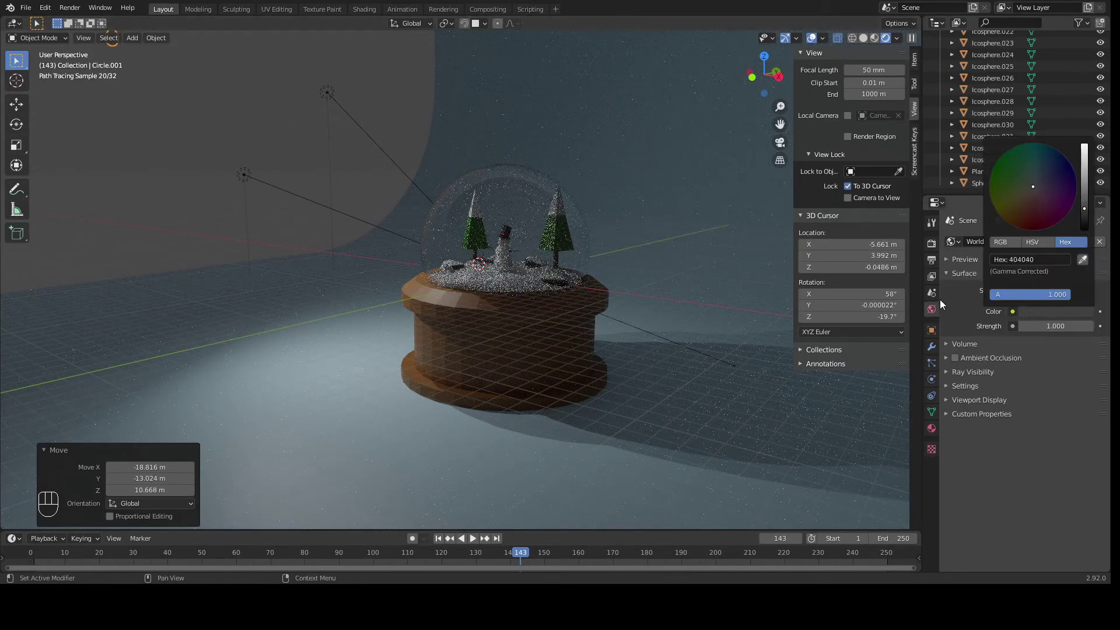
{"action": "left_click", "coordinate": [993, 310]}
{"action": "left_click", "coordinate": [1061, 311]}
{"action": "left_click_drag", "start_coordinate": [1084, 208], "coordinate": [1083, 170]}
Step: Move the lower area light away from the globe, about -7.2 m in X and 2.6 m in Z
{"action": "middle_click_drag", "start_coordinate": [488, 194], "coordinate": [417, 317]}
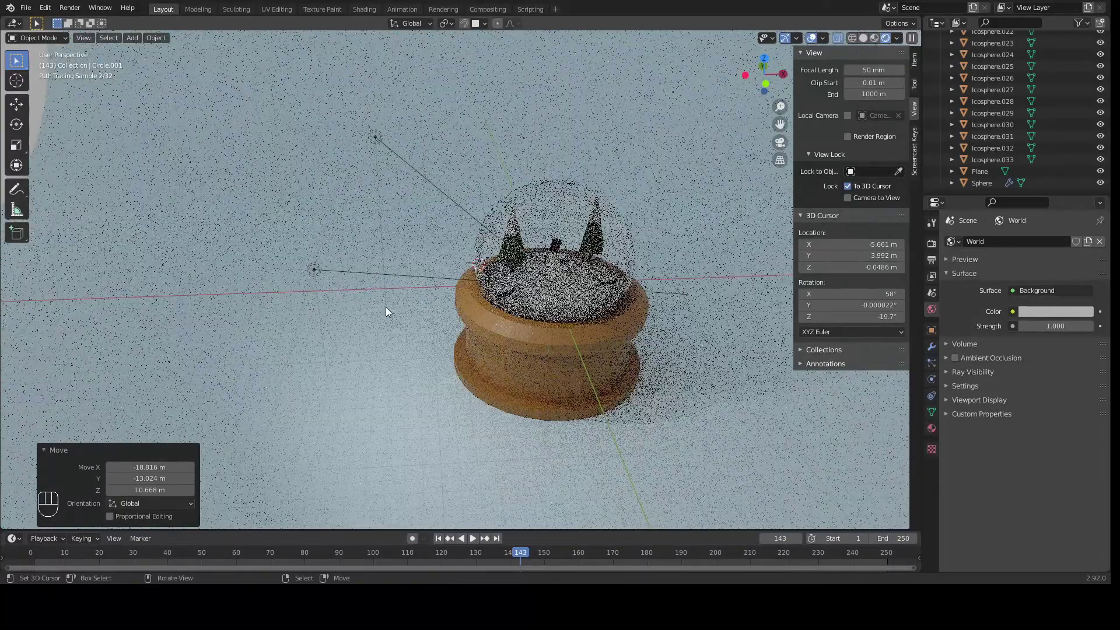
{"action": "left_click", "coordinate": [315, 267]}
{"action": "middle_click_drag", "start_coordinate": [495, 309], "coordinate": [656, 274]}
{"action": "key", "text": "g"}
{"action": "left_click", "coordinate": [550, 235]}
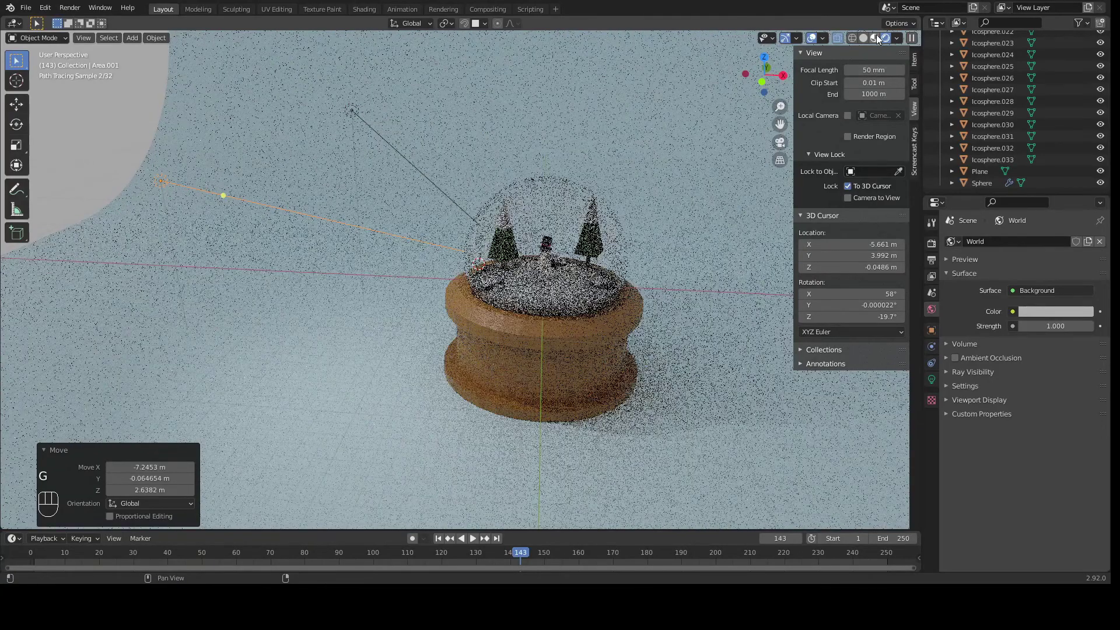
Step: Switch to material preview and move the upper area light about -7.0 m in X, 1.2 m in Y and 5.0 m in Z
{"action": "left_click", "coordinate": [875, 38]}
{"action": "left_click", "coordinate": [351, 110]}
{"action": "key", "text": "g"}
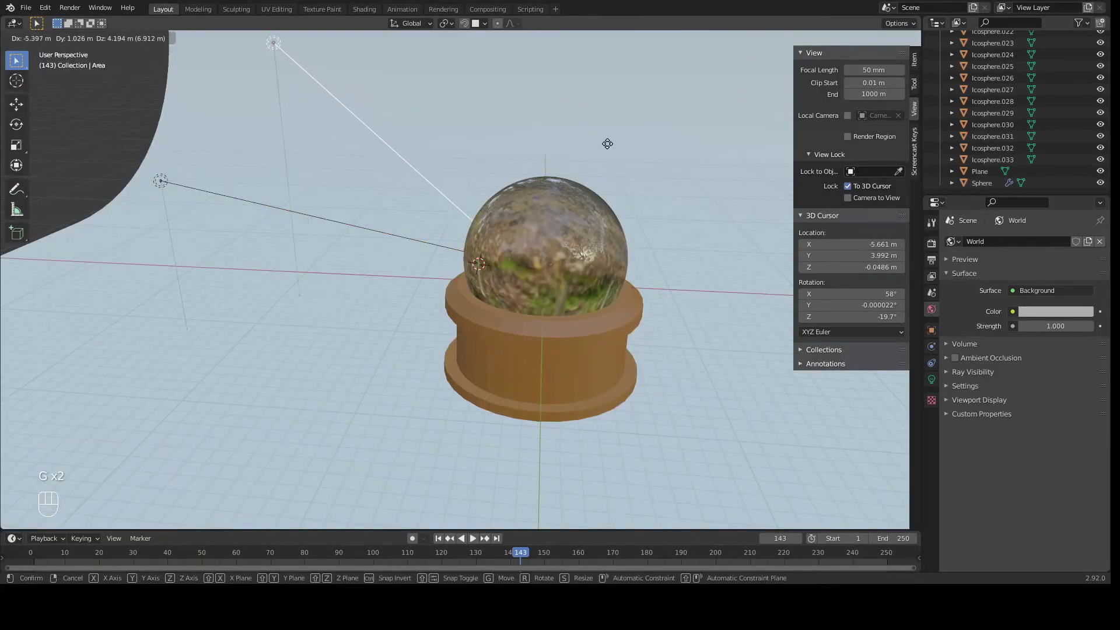
{"action": "left_click", "coordinate": [609, 145]}
Step: Reposition the area lights around the globe, finishing with the upper light moved about 1.3 m in Y and 2.7 m in Z
{"action": "middle_click_drag", "start_coordinate": [585, 133], "coordinate": [609, 248]}
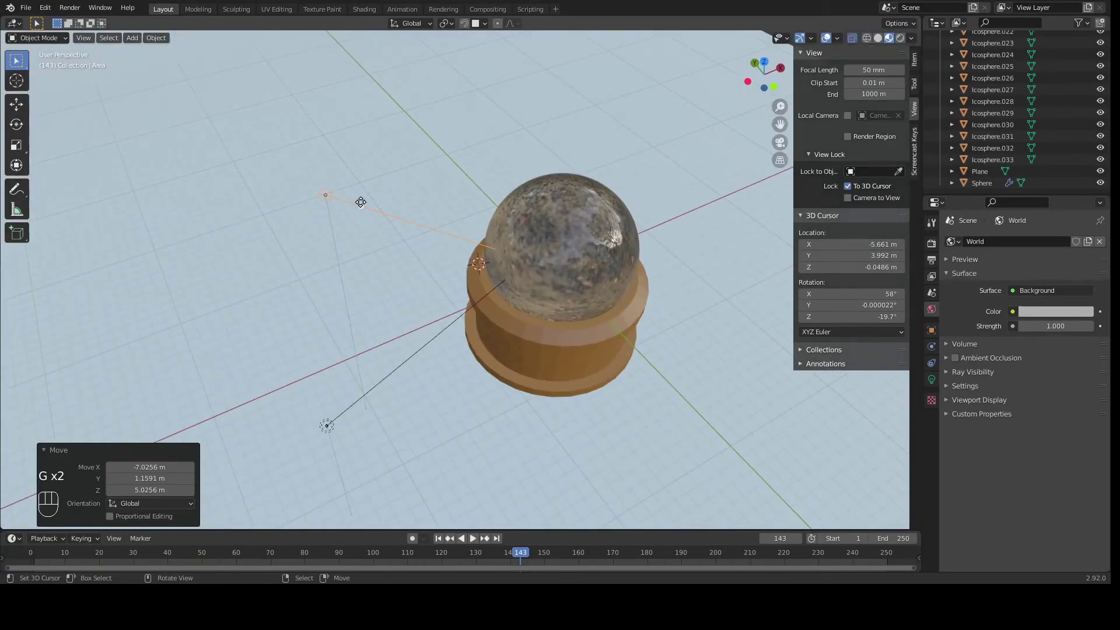
{"action": "scroll", "coordinate": [593, 376], "scroll_direction": "down", "scroll_amount": 3}
{"action": "middle_click_drag", "start_coordinate": [593, 376], "coordinate": [620, 357]}
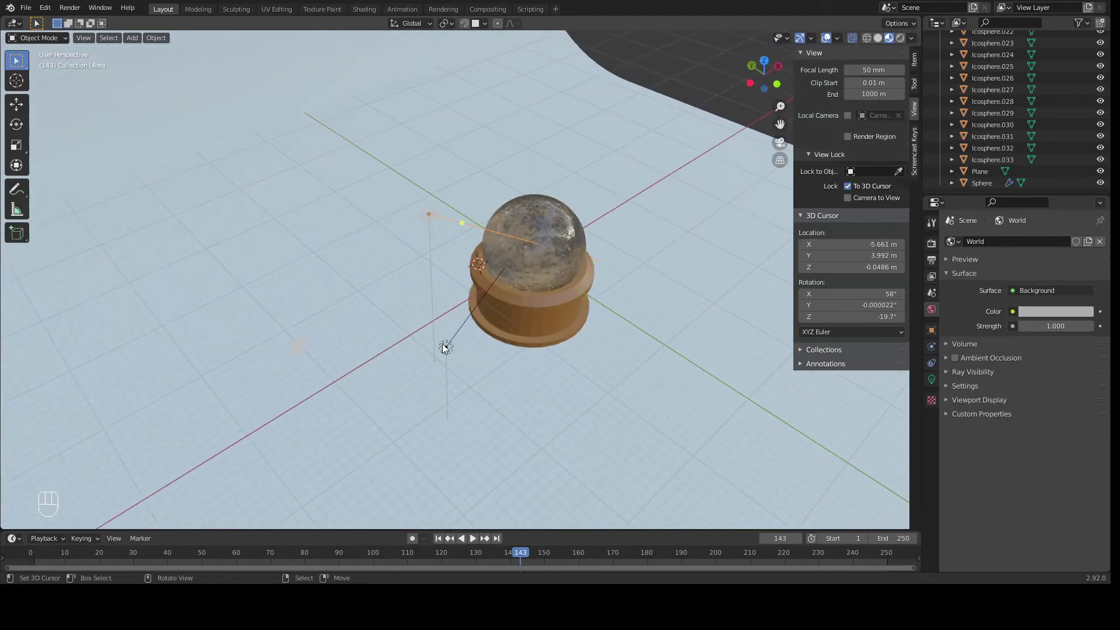
{"action": "middle_click_drag", "start_coordinate": [528, 269], "coordinate": [309, 227]}
{"action": "key", "text": "g"}
{"action": "left_click", "coordinate": [270, 218]}
{"action": "right_click", "coordinate": [385, 138]}
{"action": "key", "text": "g"}
{"action": "left_click", "coordinate": [400, 124]}
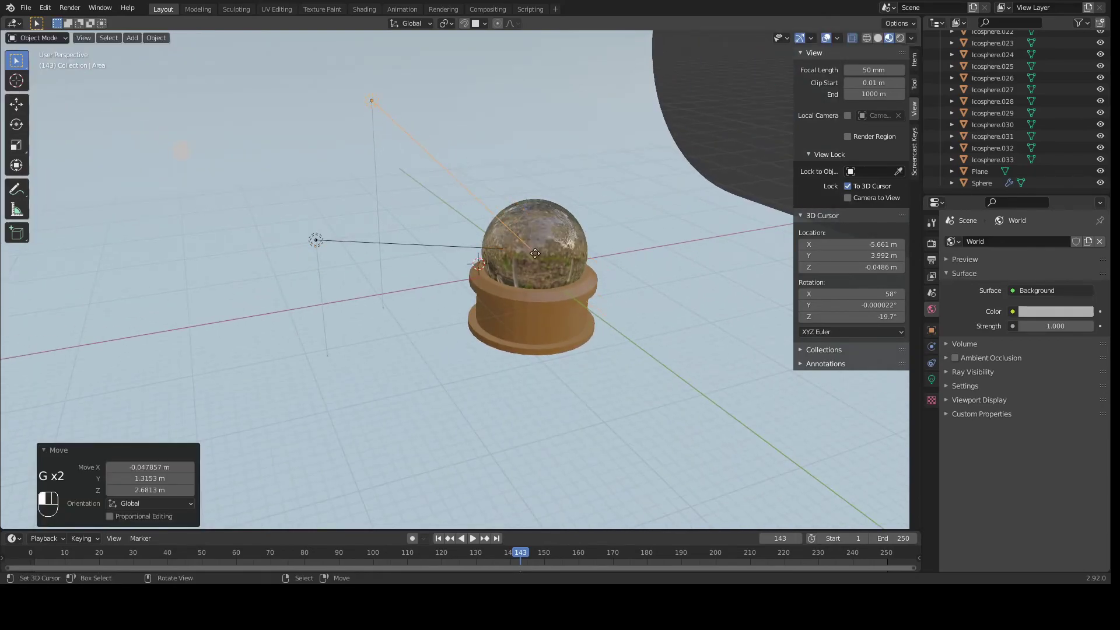
Step: Move the lower area light about 2.3 m in X and -2.4 m in Y, and readjust the upper light's position
{"action": "right_click", "coordinate": [529, 248]}
{"action": "middle_click_drag", "start_coordinate": [505, 295], "coordinate": [467, 292]}
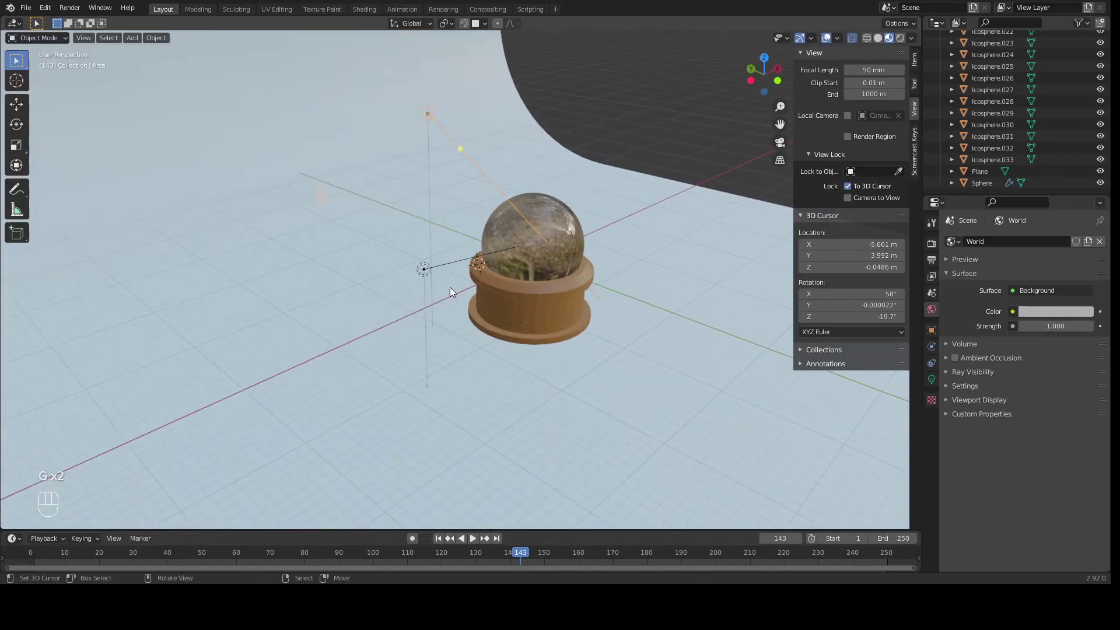
{"action": "right_click", "coordinate": [421, 268]}
{"action": "key", "text": "g"}
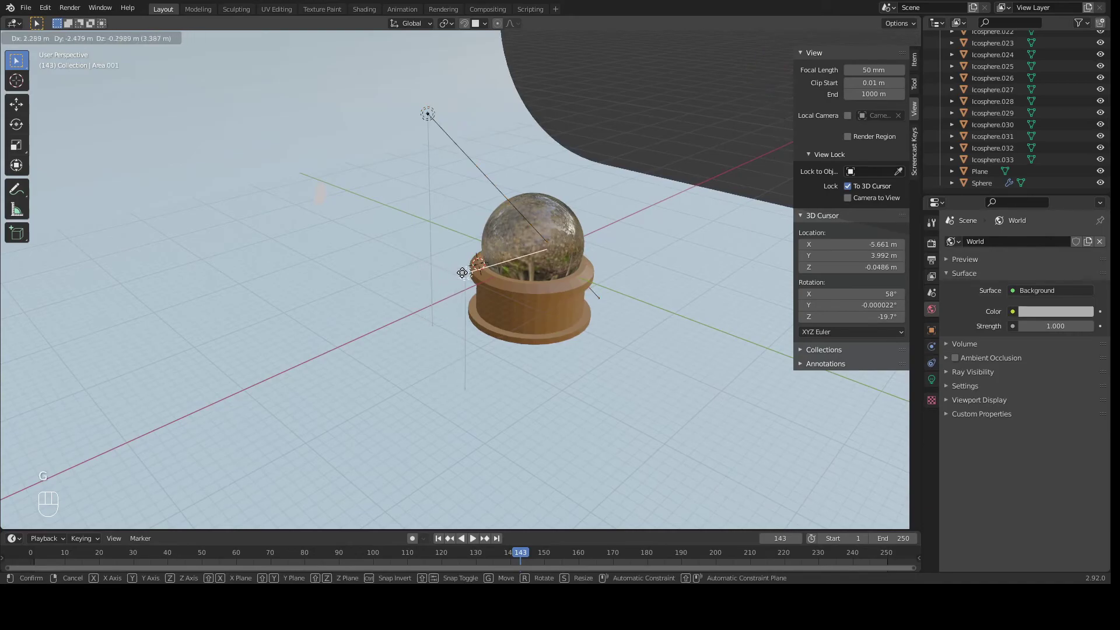
{"action": "left_click", "coordinate": [463, 272]}
{"action": "middle_click_drag", "start_coordinate": [463, 273], "coordinate": [415, 271]}
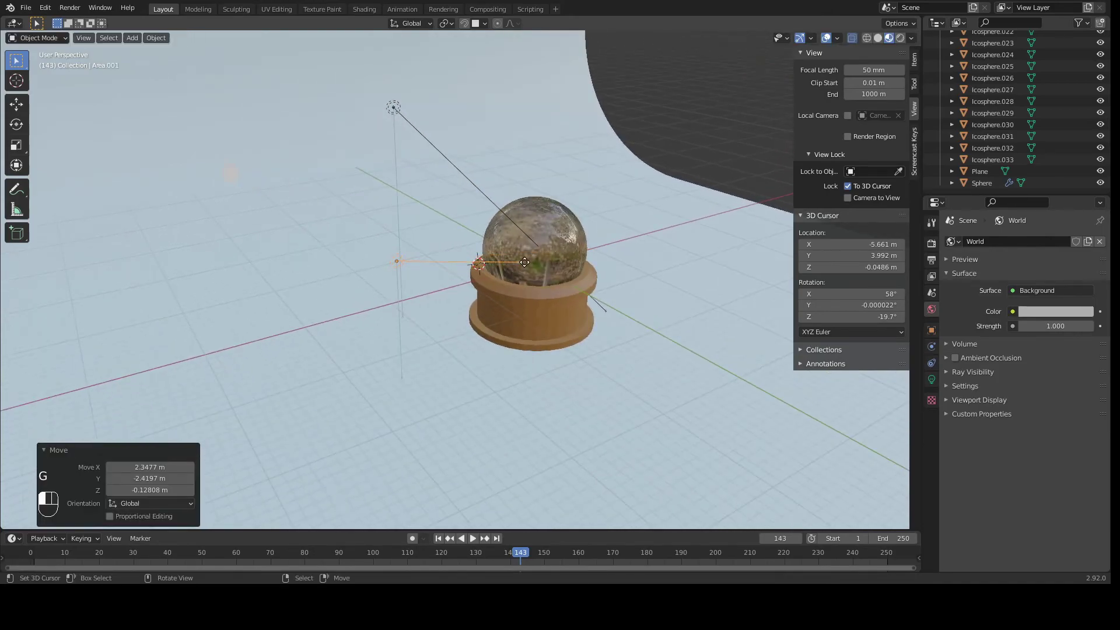
{"action": "middle_click_drag", "start_coordinate": [526, 258], "coordinate": [566, 285]}
{"action": "left_click", "coordinate": [352, 142]}
{"action": "key", "text": "g"}
{"action": "left_click", "coordinate": [434, 167]}
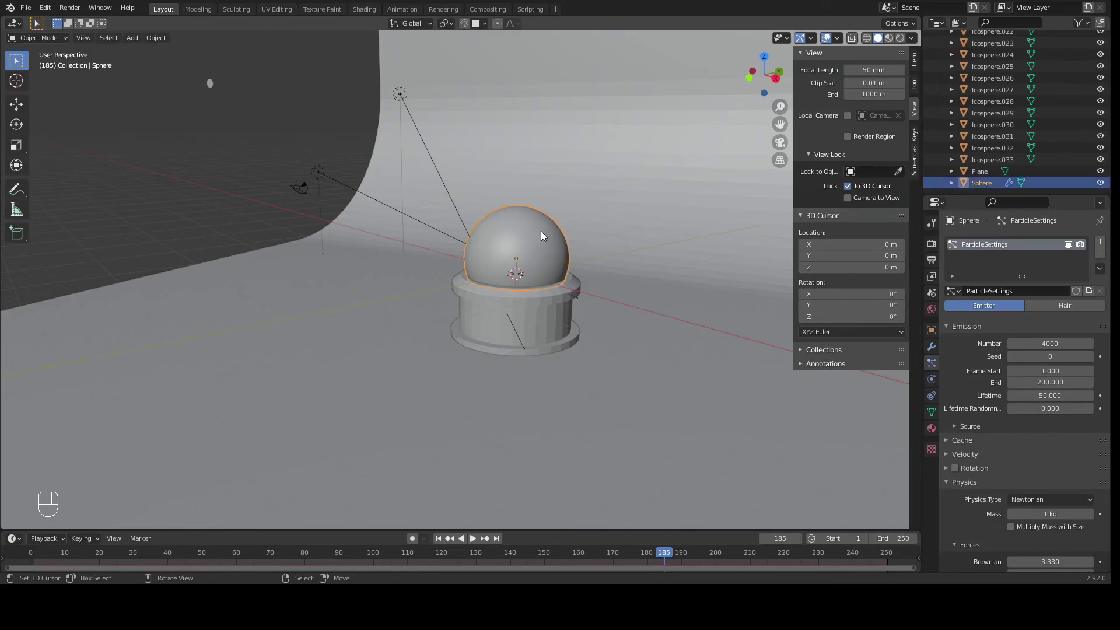
Step: Turn on X-ray shading and play the snow particle animation, stopping at frame 57
{"action": "left_click", "coordinate": [852, 38]}
{"action": "scroll", "coordinate": [491, 174], "scroll_direction": "up", "scroll_amount": 5}
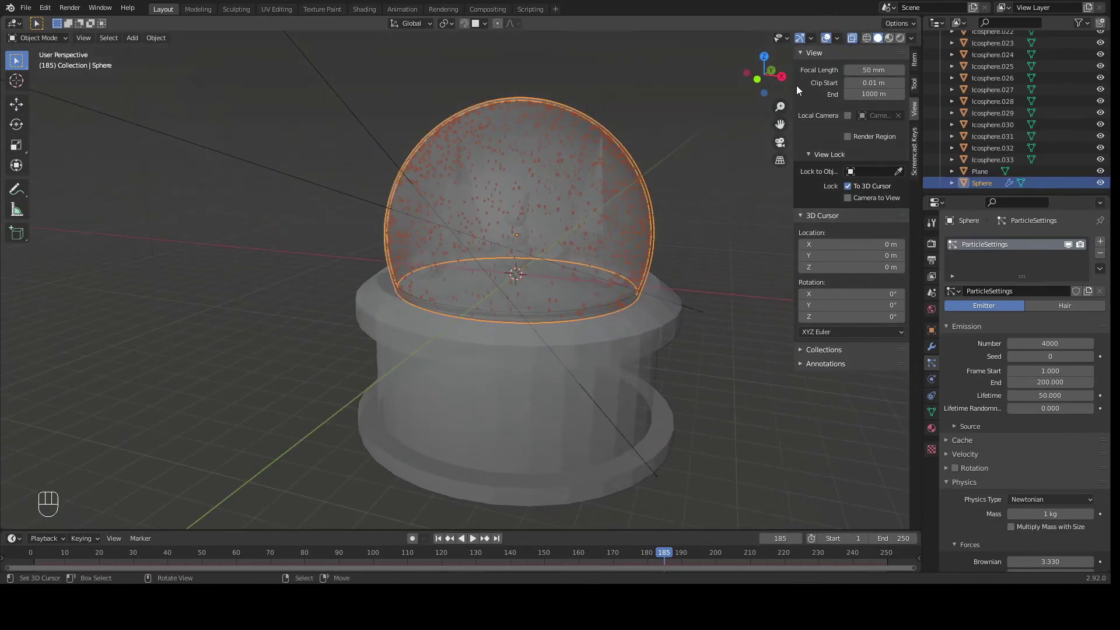
{"action": "middle_click_drag", "start_coordinate": [652, 155], "coordinate": [692, 152]}
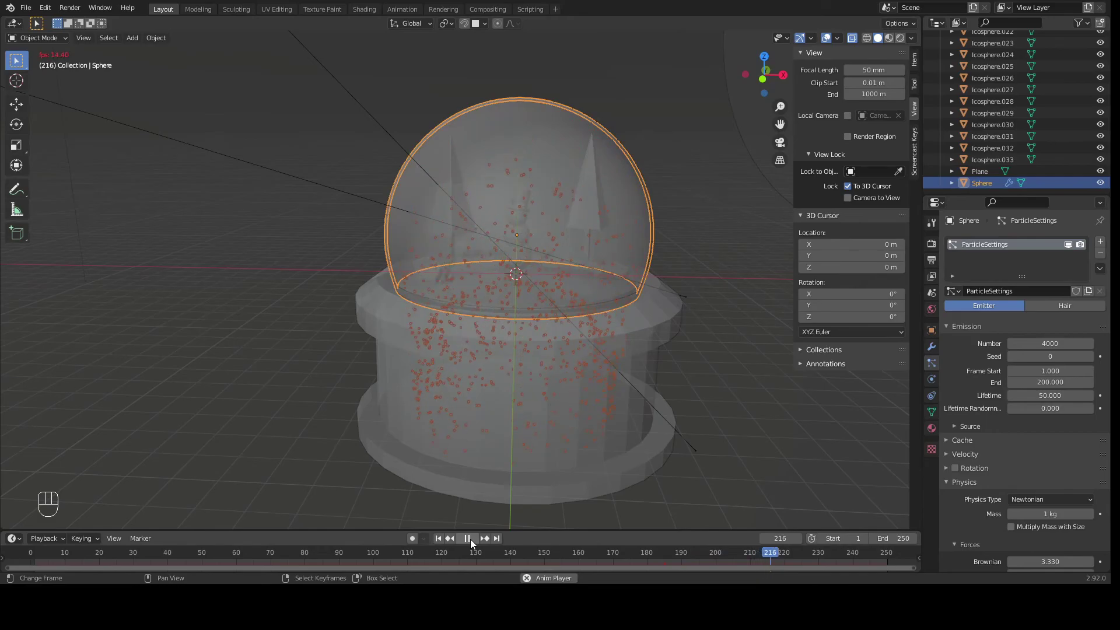
{"action": "left_click", "coordinate": [470, 539]}
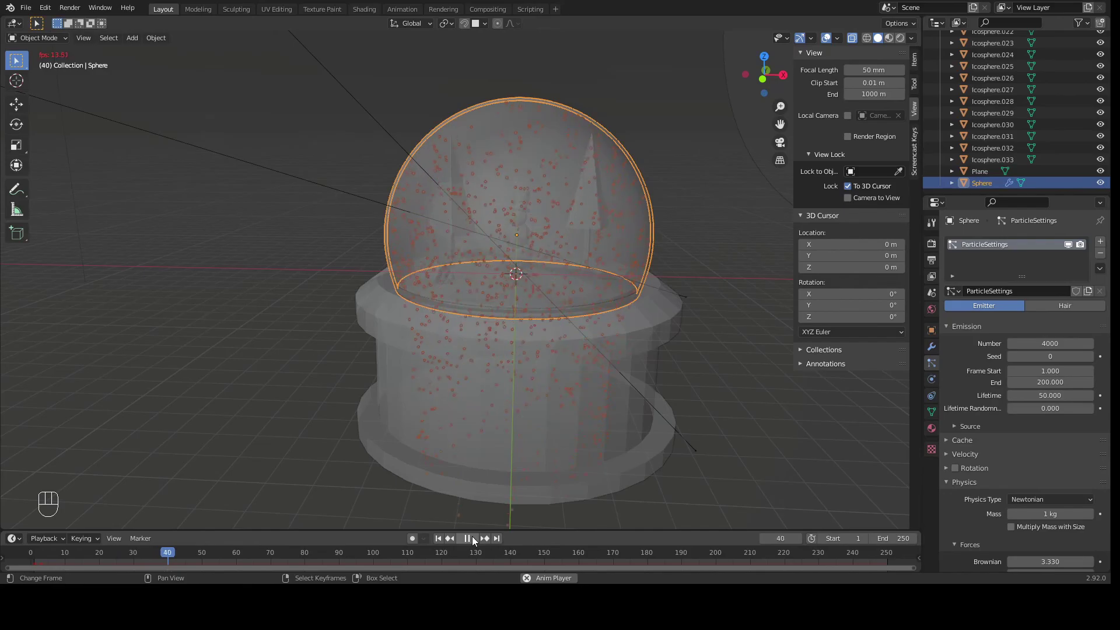
{"action": "left_click", "coordinate": [471, 538]}
{"action": "scroll", "coordinate": [635, 236], "scroll_direction": "up", "scroll_amount": 2}
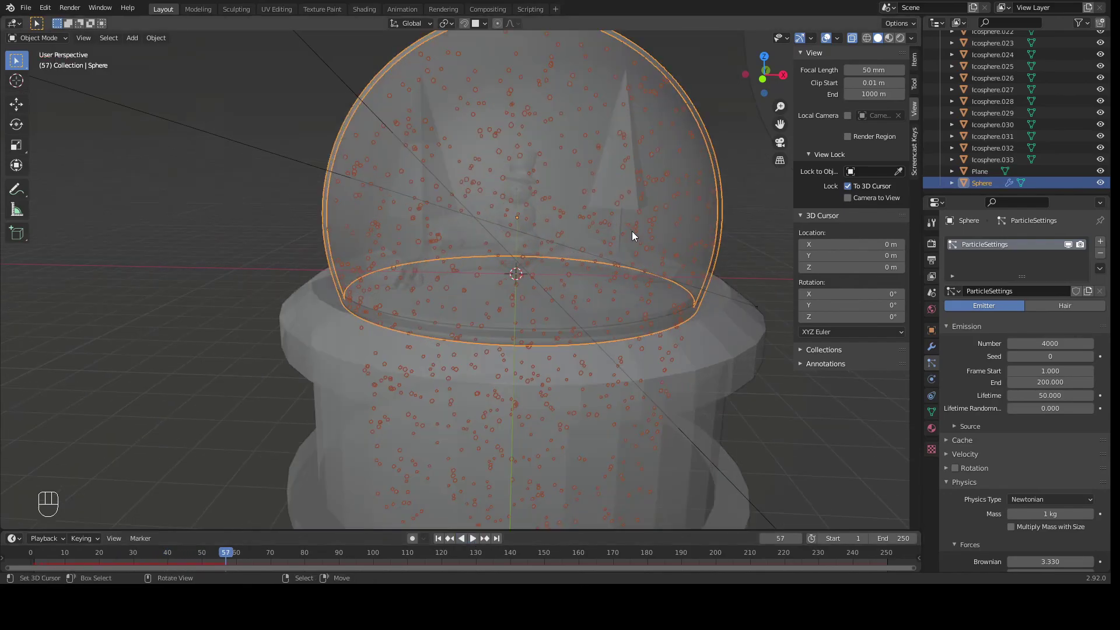
Step: Review the sphere's particle force and render settings, and render the current frame as a still image
{"action": "scroll", "coordinate": [996, 423], "scroll_direction": "down", "scroll_amount": 8}
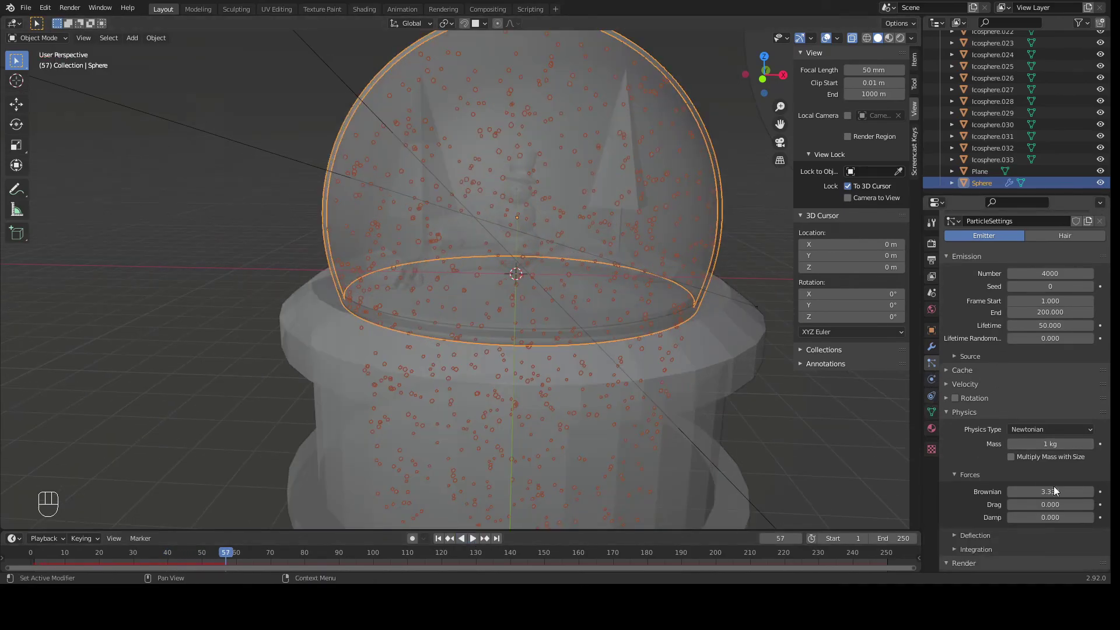
{"action": "scroll", "coordinate": [1057, 508], "scroll_direction": "down", "scroll_amount": 1}
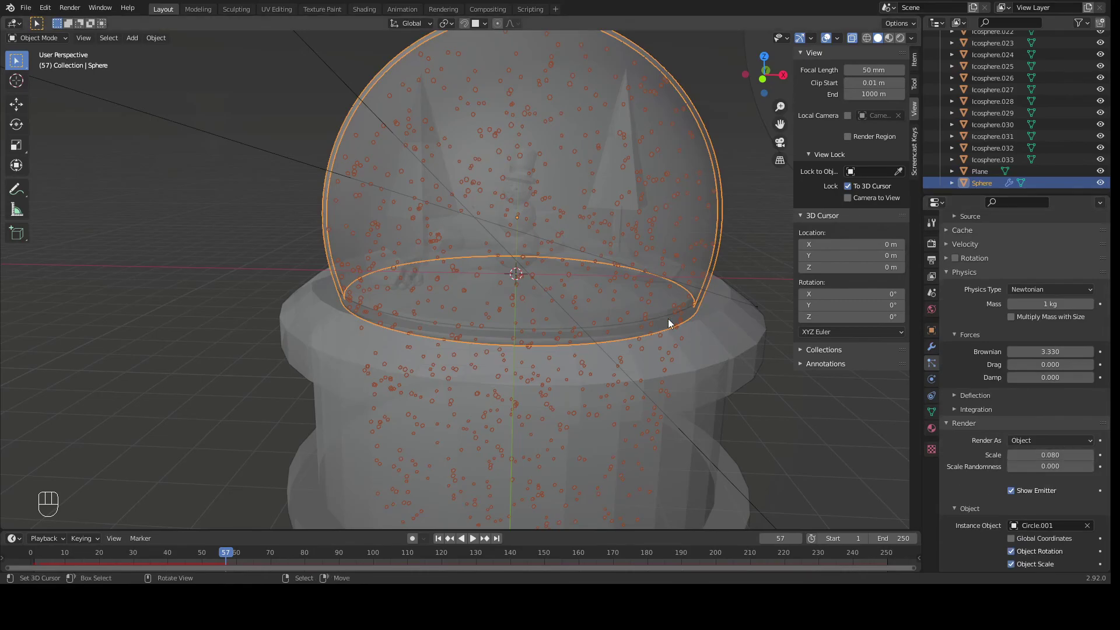
{"action": "scroll", "coordinate": [563, 248], "scroll_direction": "down", "scroll_amount": 4}
{"action": "middle_click_drag", "start_coordinate": [662, 254], "coordinate": [563, 229]}
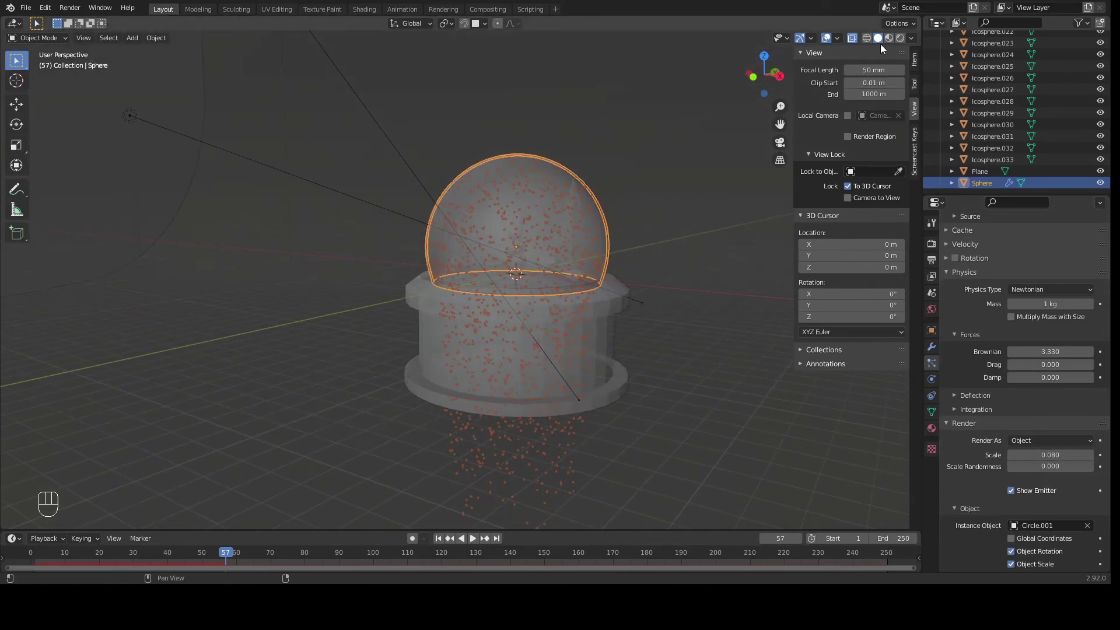
{"action": "left_click", "coordinate": [70, 7]}
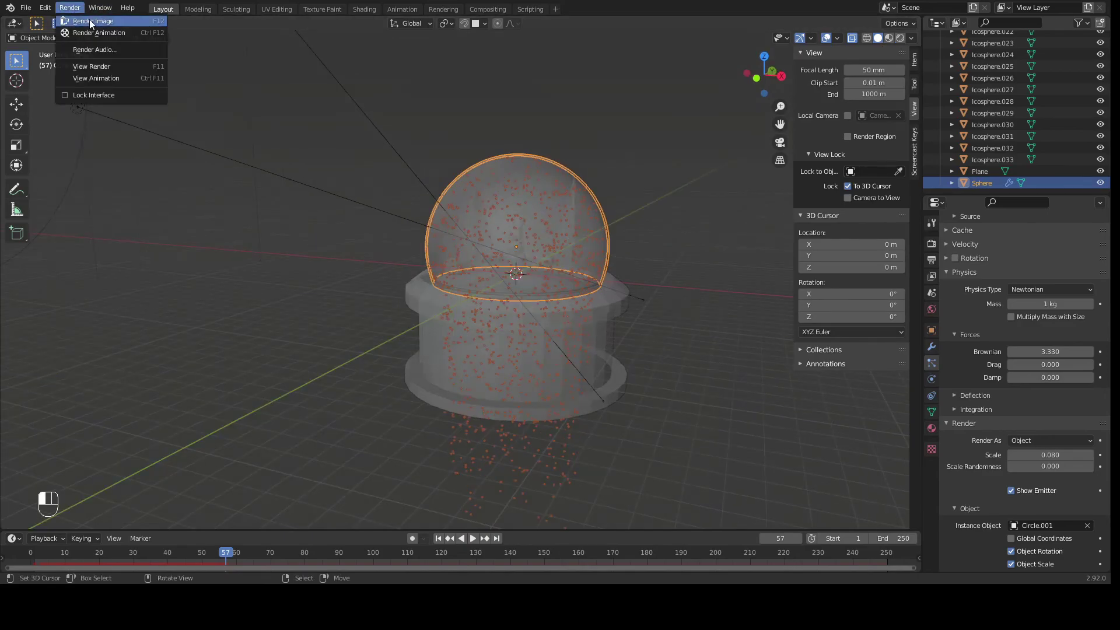
{"action": "left_click", "coordinate": [98, 24]}
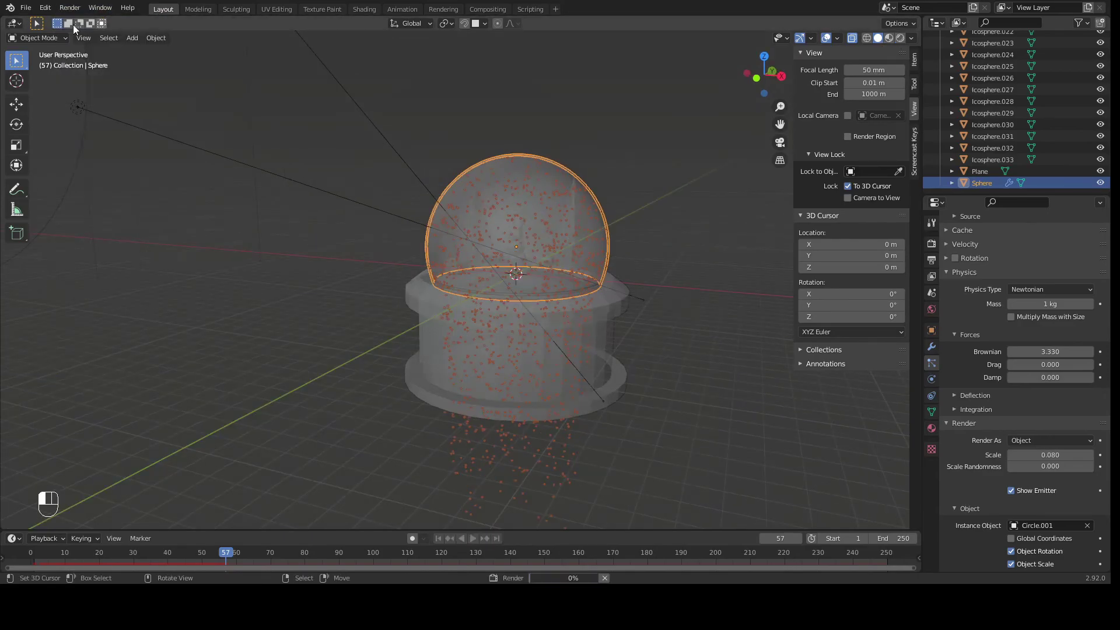